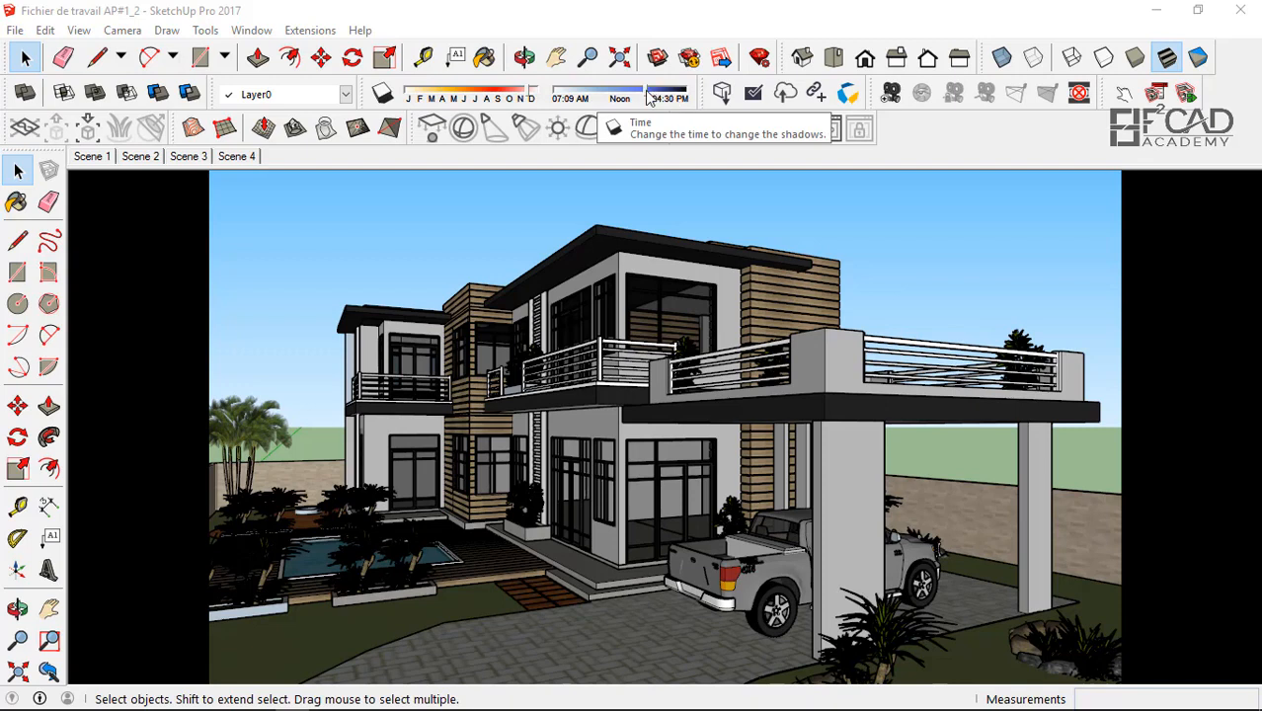
# - Move the shadow time of day to about 04:30 PM
pyautogui.moveTo(646, 91); pyautogui.dragTo(677, 91)
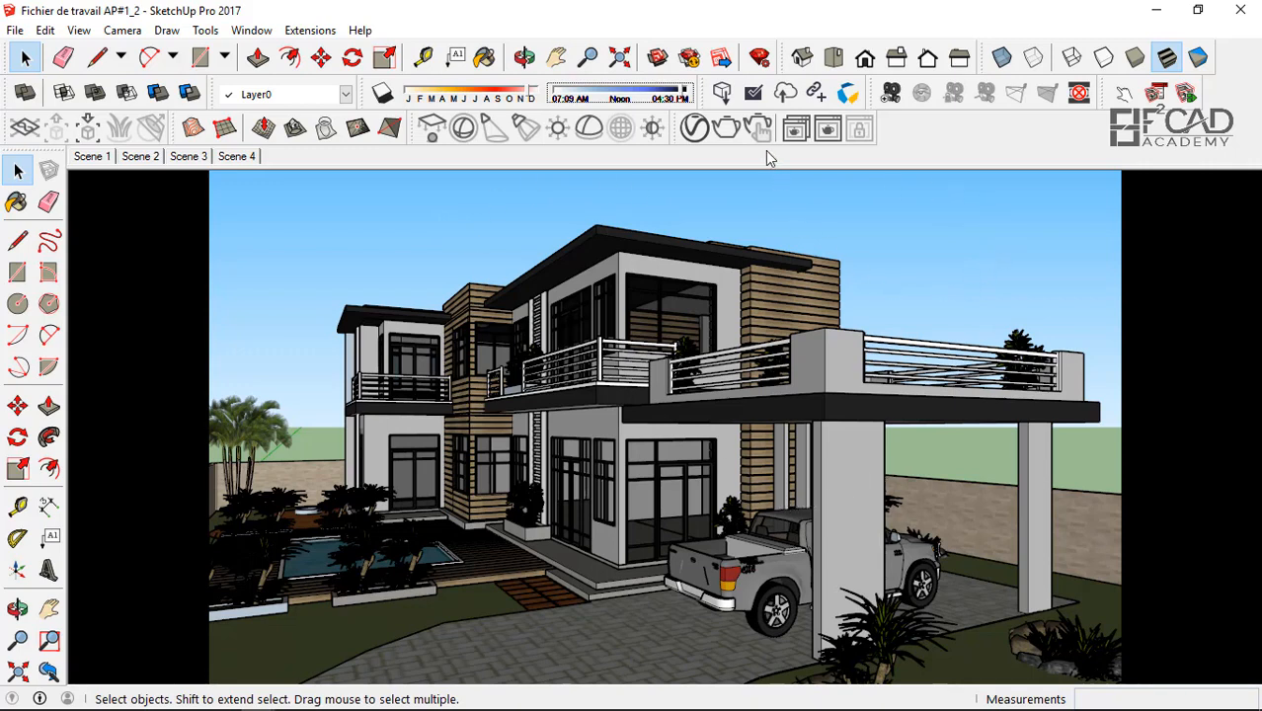
# - Open the V-Ray render settings and set the render output image width to 800
pyautogui.click(697, 130)
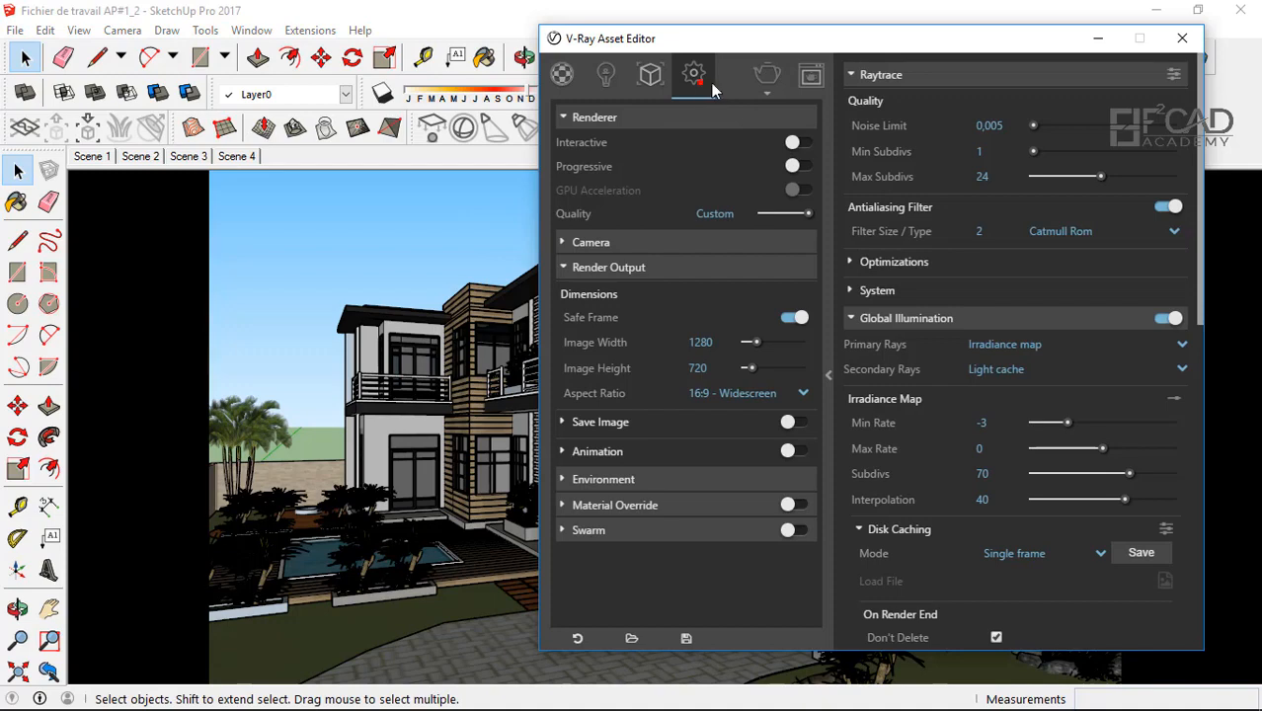
pyautogui.moveTo(860, 39); pyautogui.dragTo(605, 46)
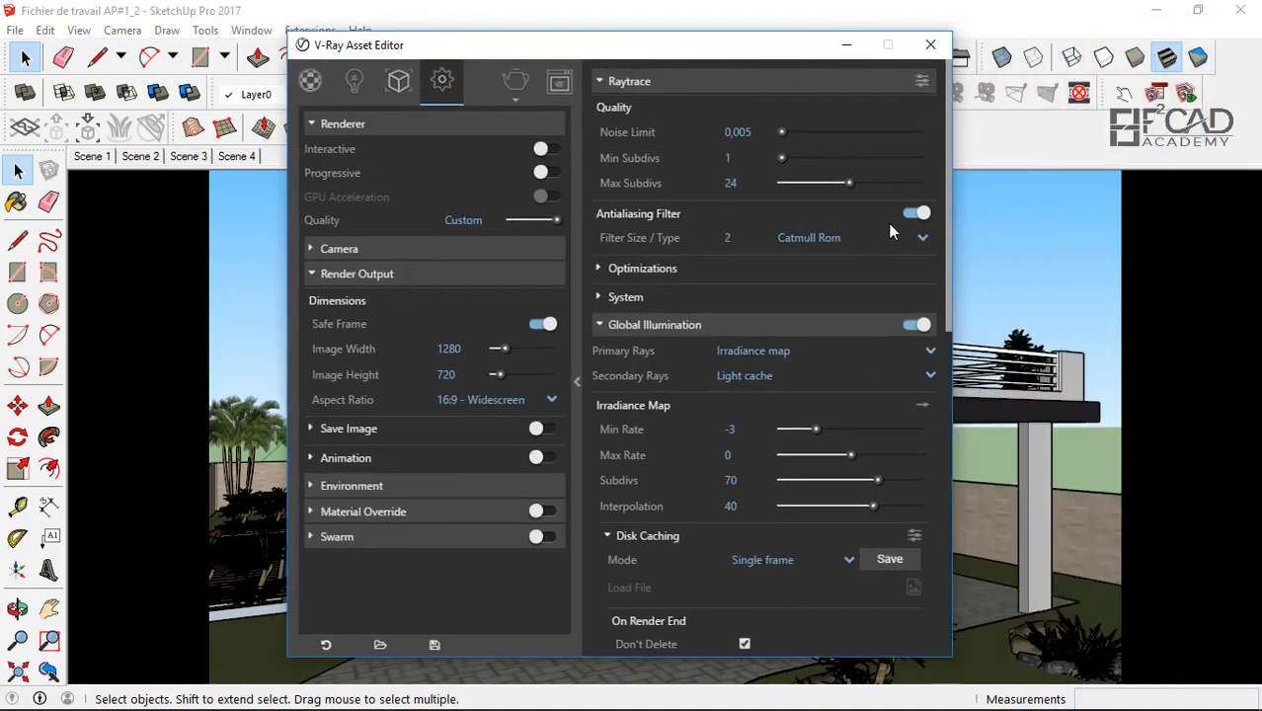
pyautogui.doubleClick(449, 349)
pyautogui.write('800')
pyautogui.press('Return')
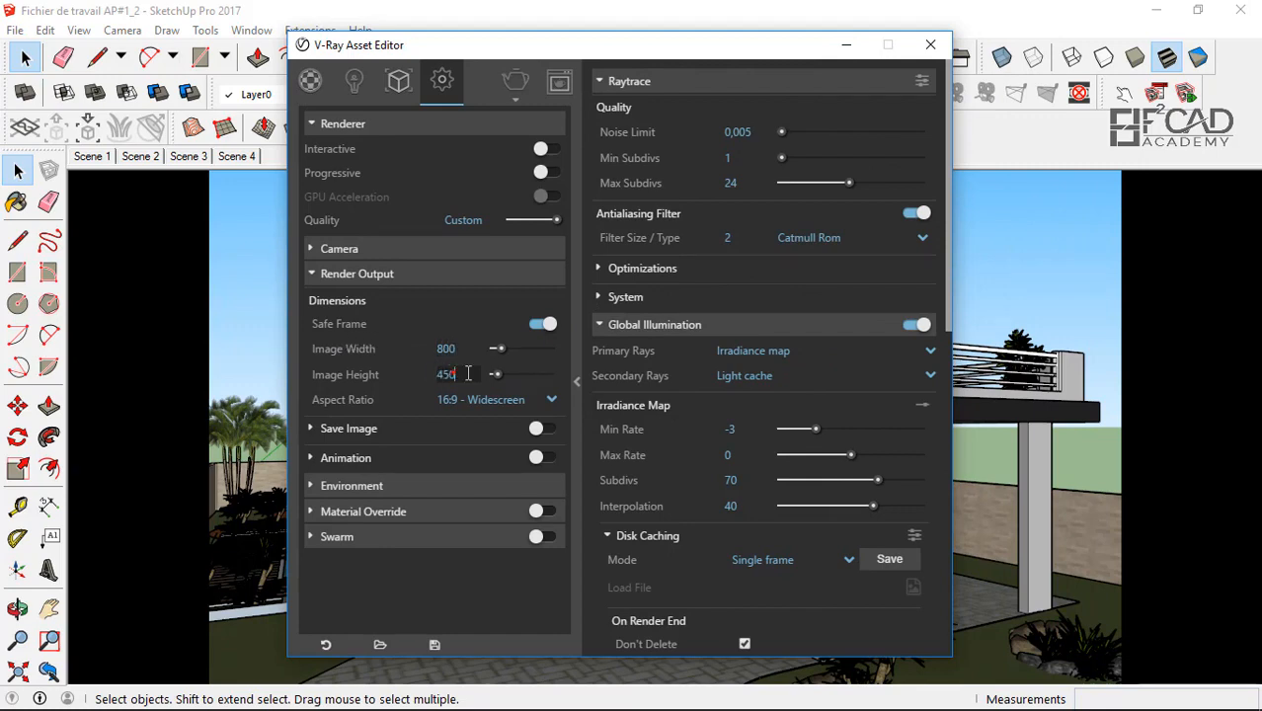
pyautogui.click(452, 488)
pyautogui.click(453, 490)
# - Set the raytrace quality to a noise limit of 0,01 and max subdivs of 12
pyautogui.moveTo(679, 57); pyautogui.dragTo(610, 66)
pyautogui.click(668, 138)
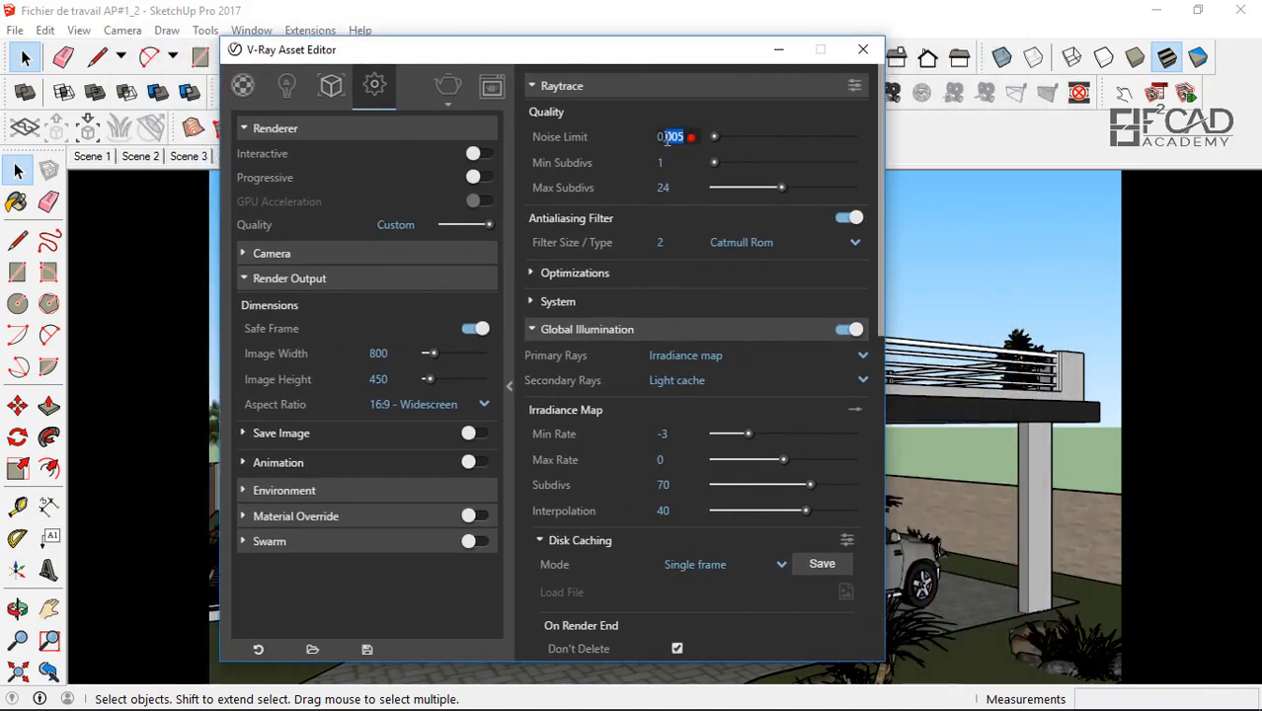
pyautogui.write('0,11')
pyautogui.press('Tab')
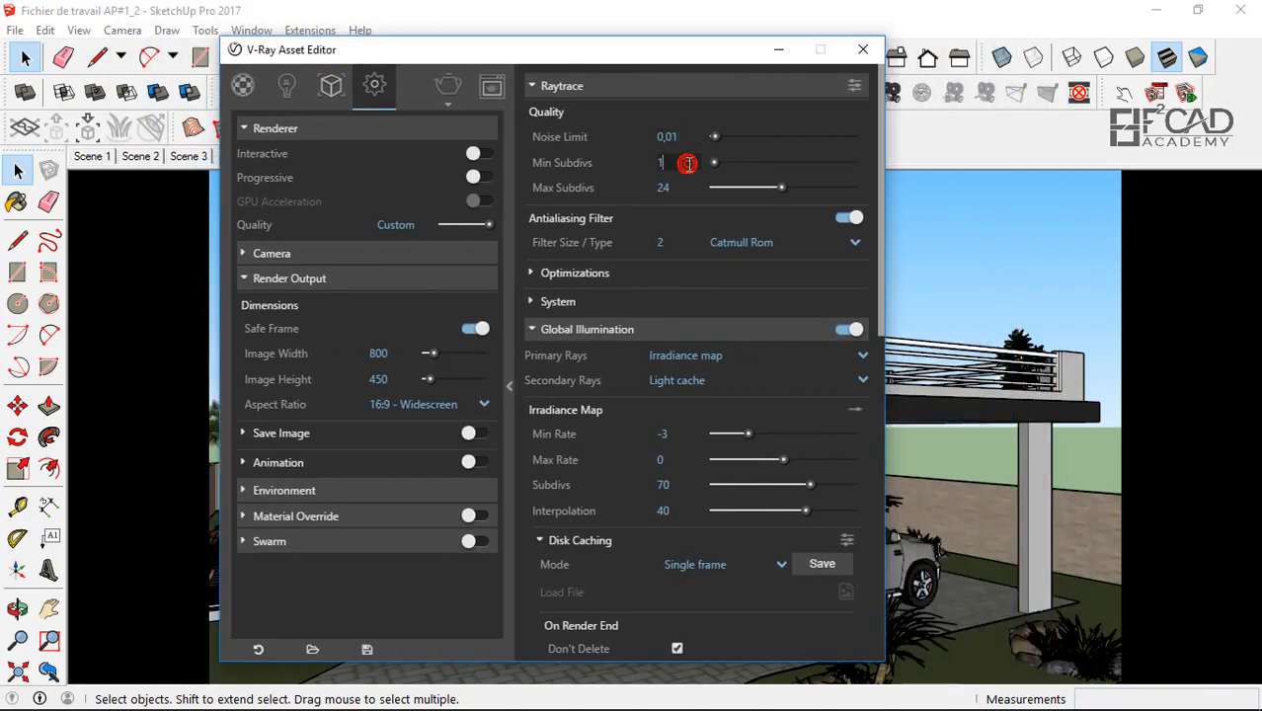
pyautogui.press('Tab')
pyautogui.write('12')
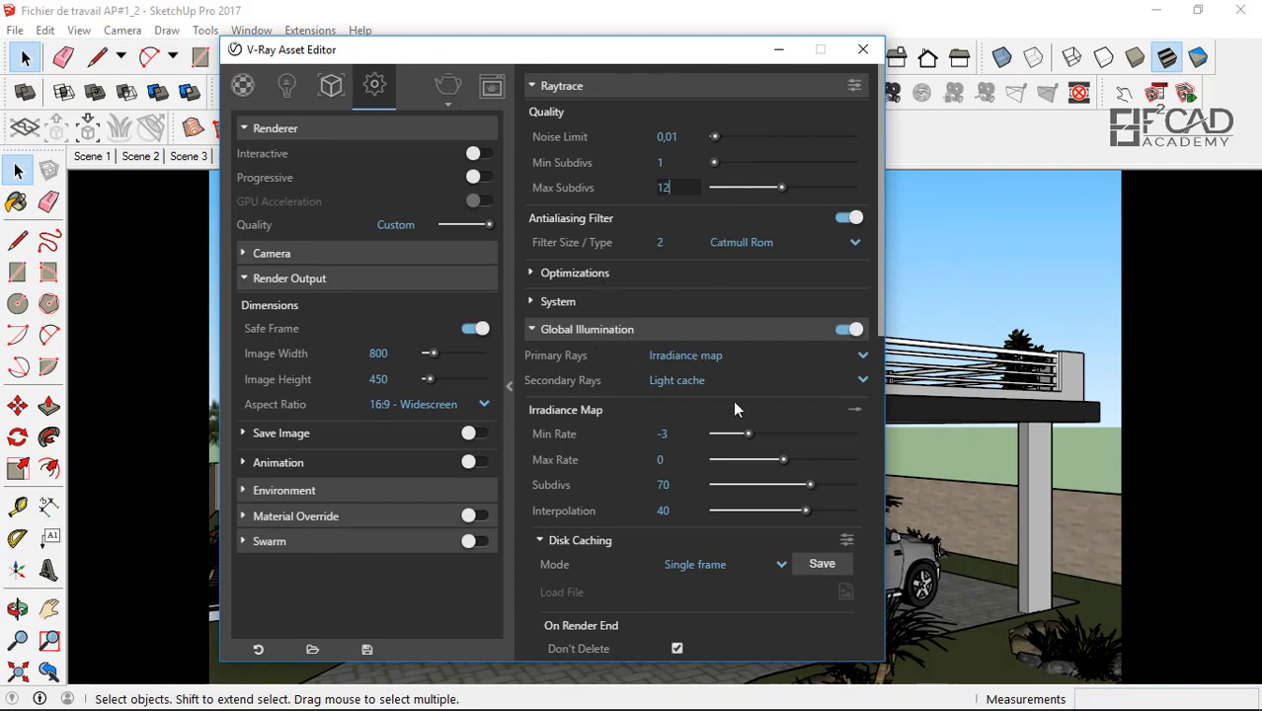
# - Set the irradiance map's max rate to -2, subdivs to 40 and interpolation to 20
pyautogui.click(624, 459)
pyautogui.write('-')
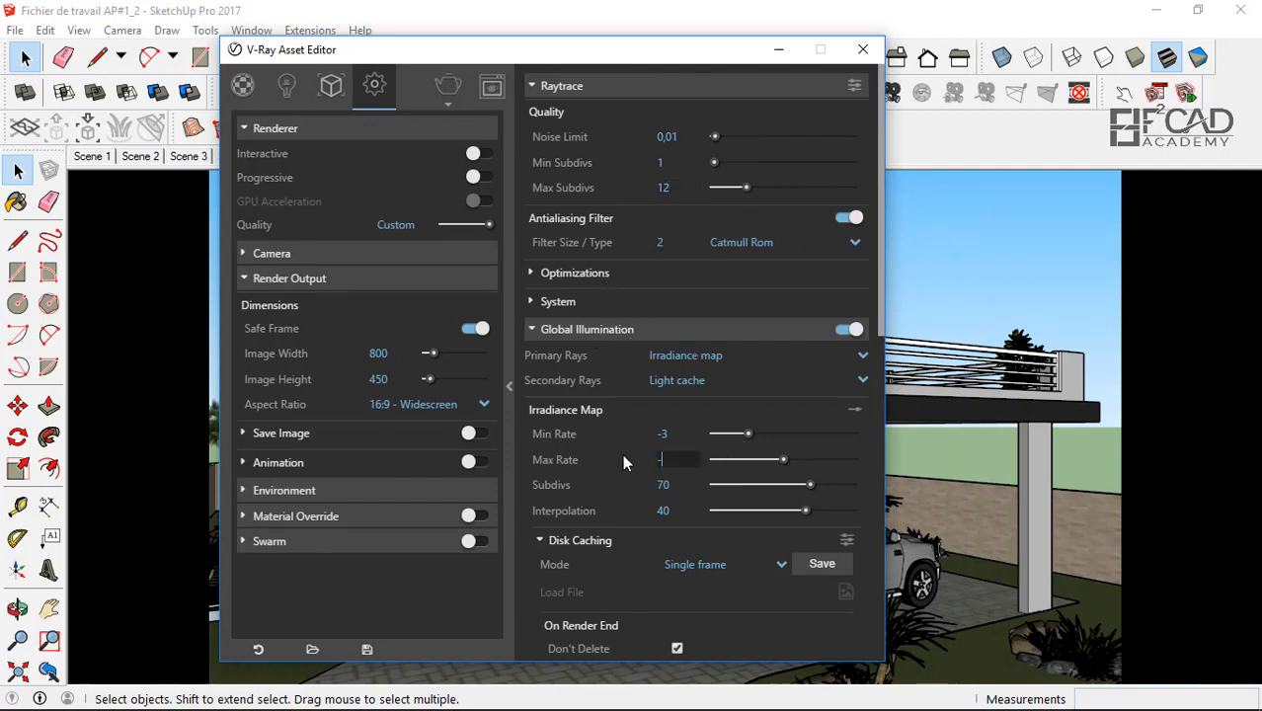
pyautogui.write('2')
pyautogui.press('Tab')
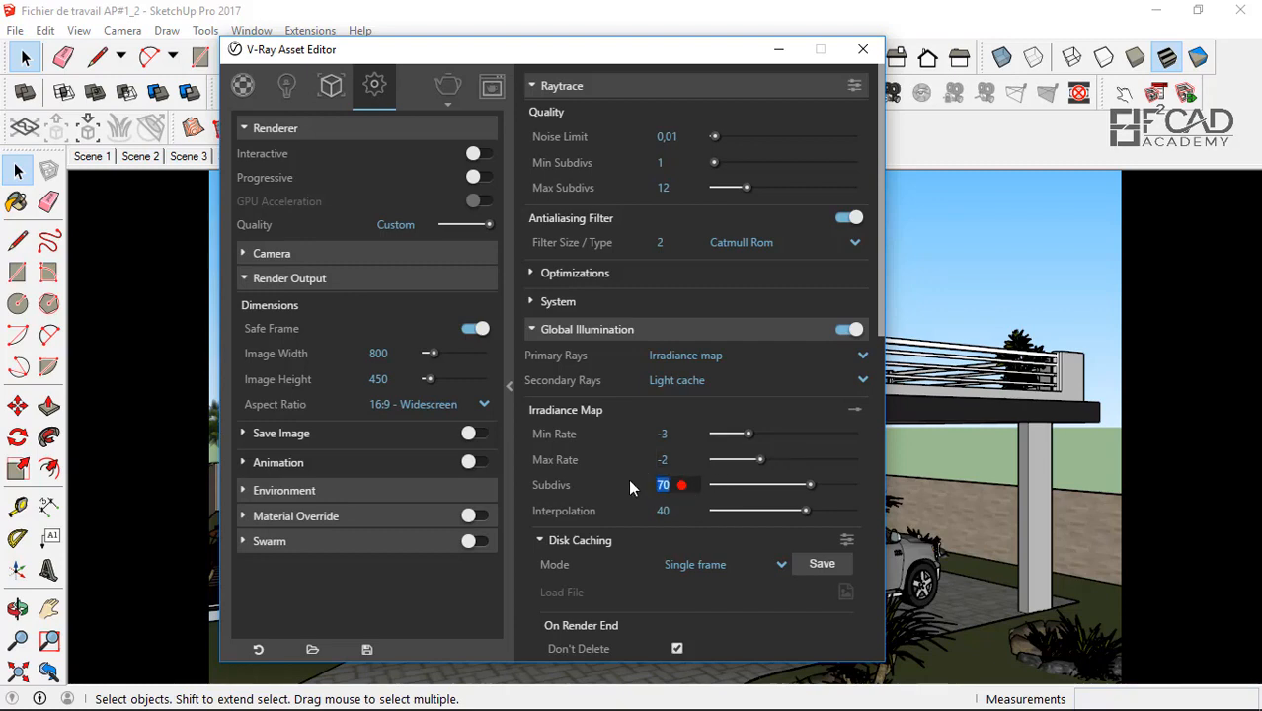
pyautogui.write('4')
pyautogui.click(676, 511)
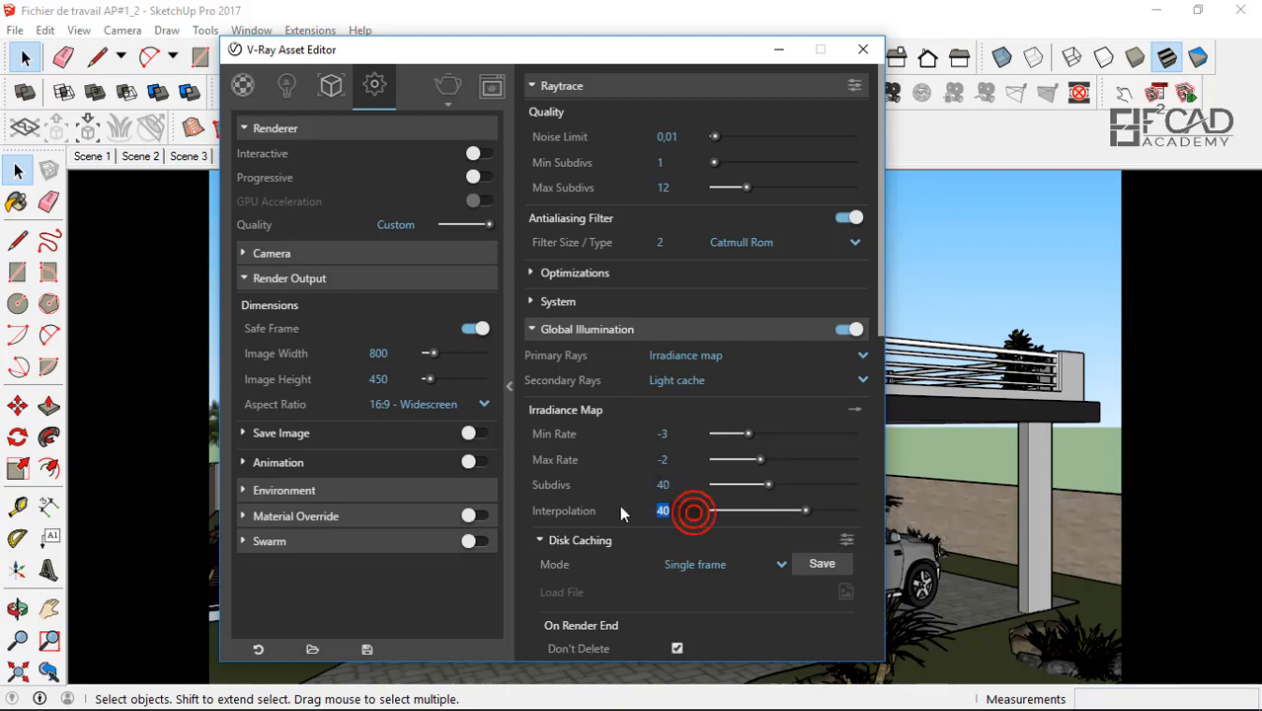
pyautogui.write('20')
# - Set the light cache subdivs to 750 and its sample size to 0,03
pyautogui.scroll(-2, 653, 472)
pyautogui.scroll(-5, 653, 464)
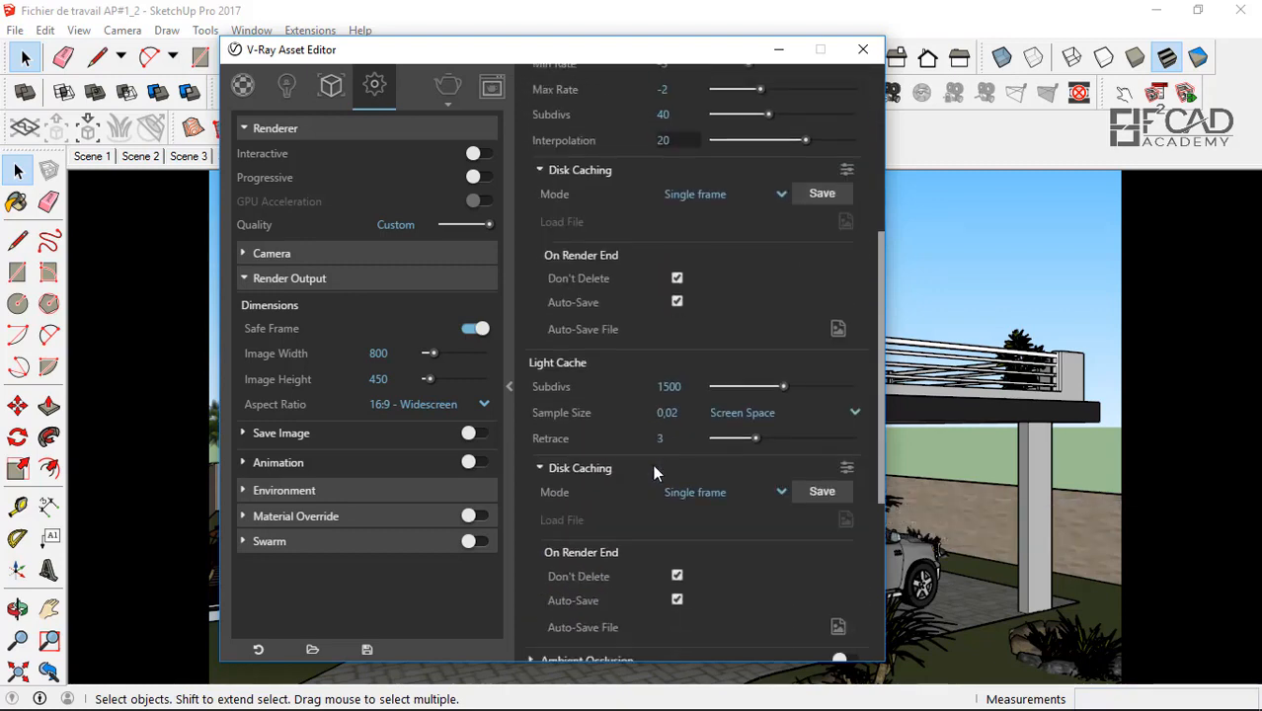
pyautogui.scroll(3, 652, 460)
pyautogui.scroll(-7, 653, 453)
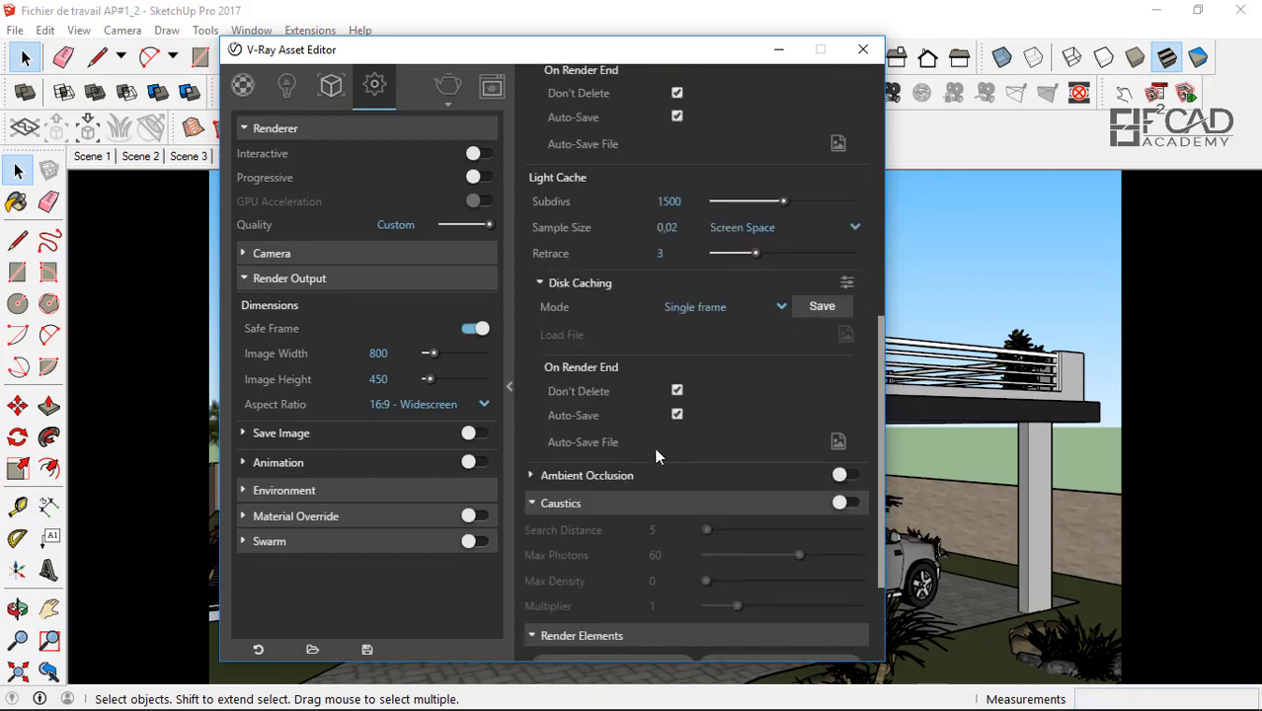
pyautogui.scroll(4, 653, 454)
pyautogui.click(670, 386)
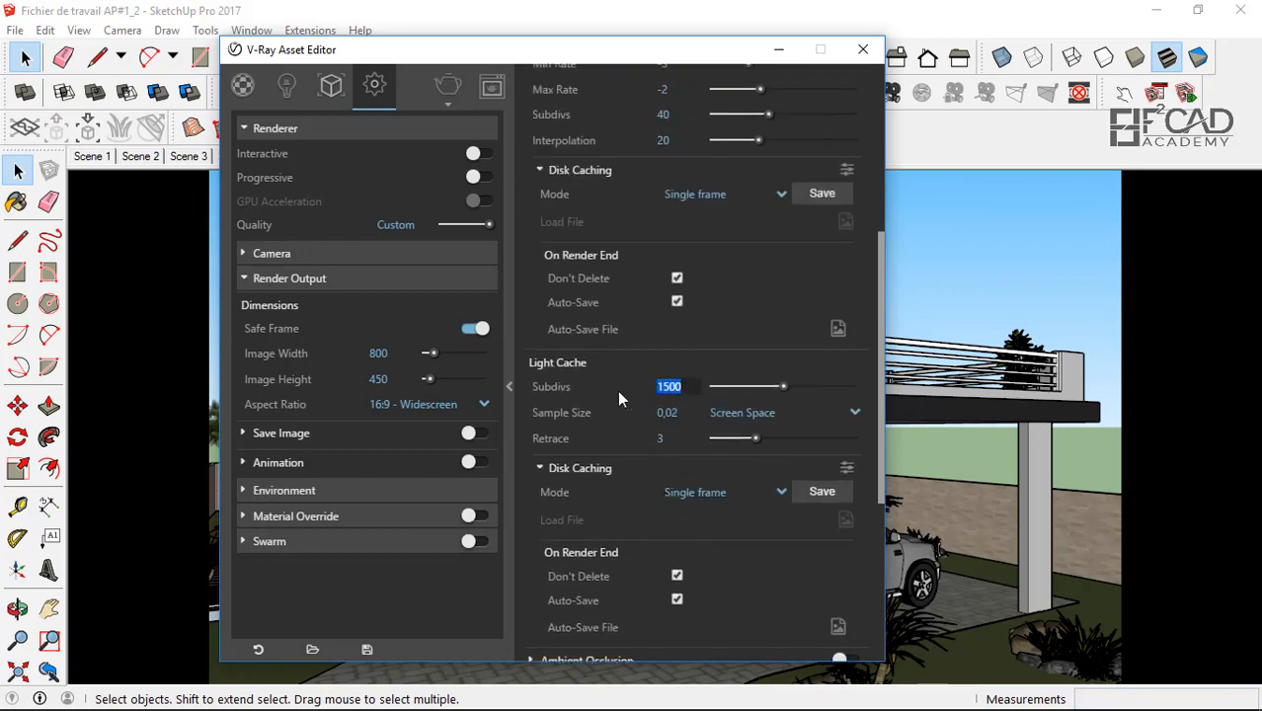
pyautogui.write('750')
pyautogui.click(671, 411)
pyautogui.moveTo(679, 412); pyautogui.dragTo(672, 412)
pyautogui.write('3')
pyautogui.press('Return')
pyautogui.moveTo(506, 56); pyautogui.dragTo(868, 59)
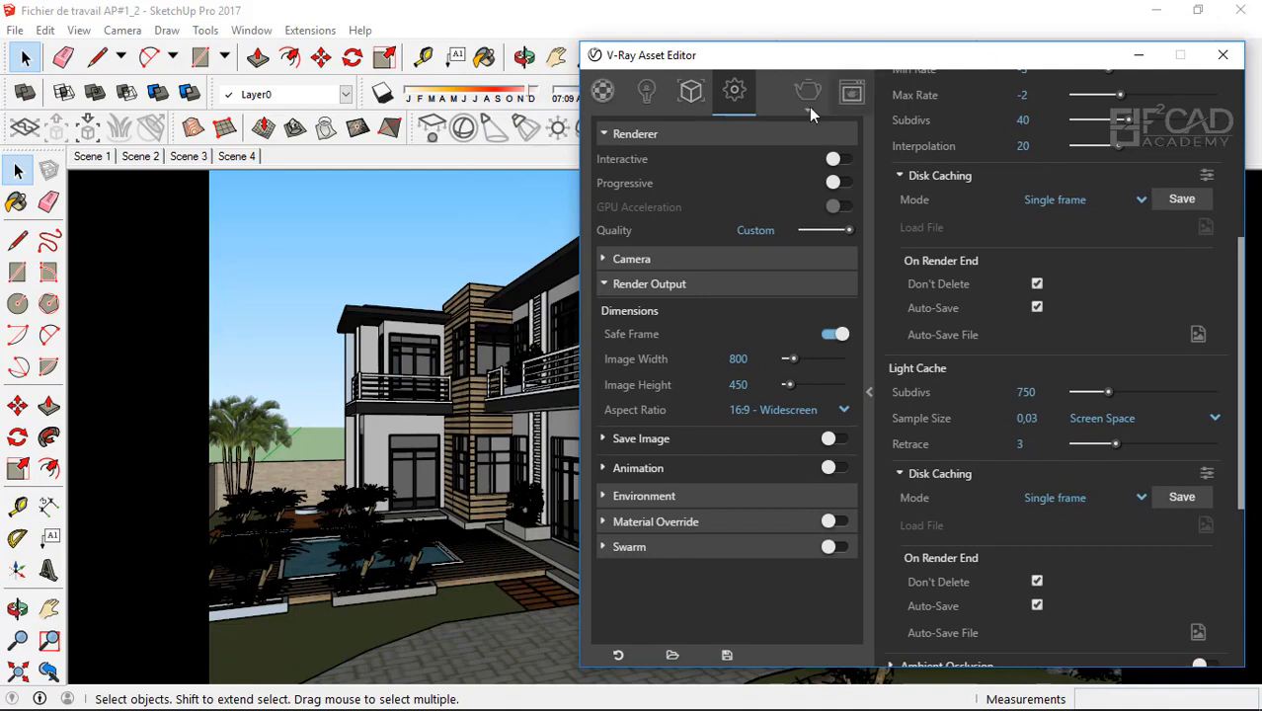
pyautogui.moveTo(726, 62); pyautogui.dragTo(992, 92)
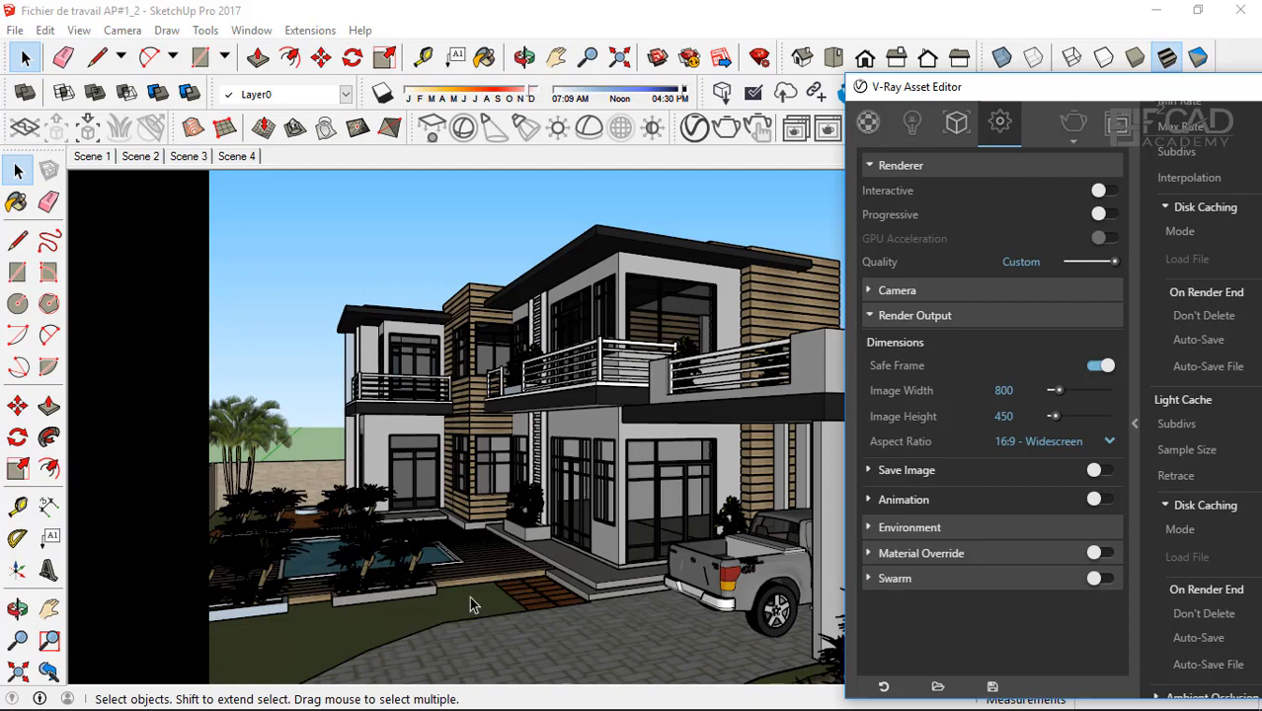
pyautogui.moveTo(1005, 92); pyautogui.dragTo(845, 71)
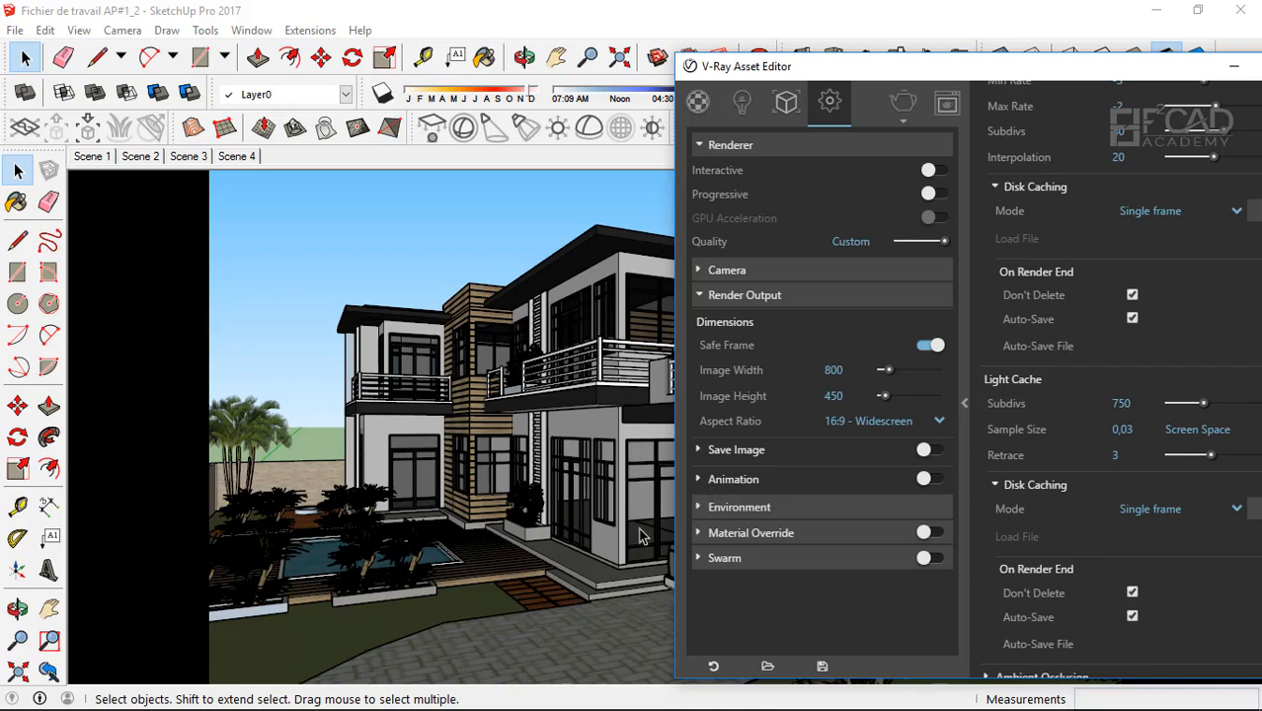
# - Switch to the Hdr images folder in File Explorer, look at the available HDR files such as nuit.hdr, and return to SketchUp
pyautogui.moveTo(89, 704)
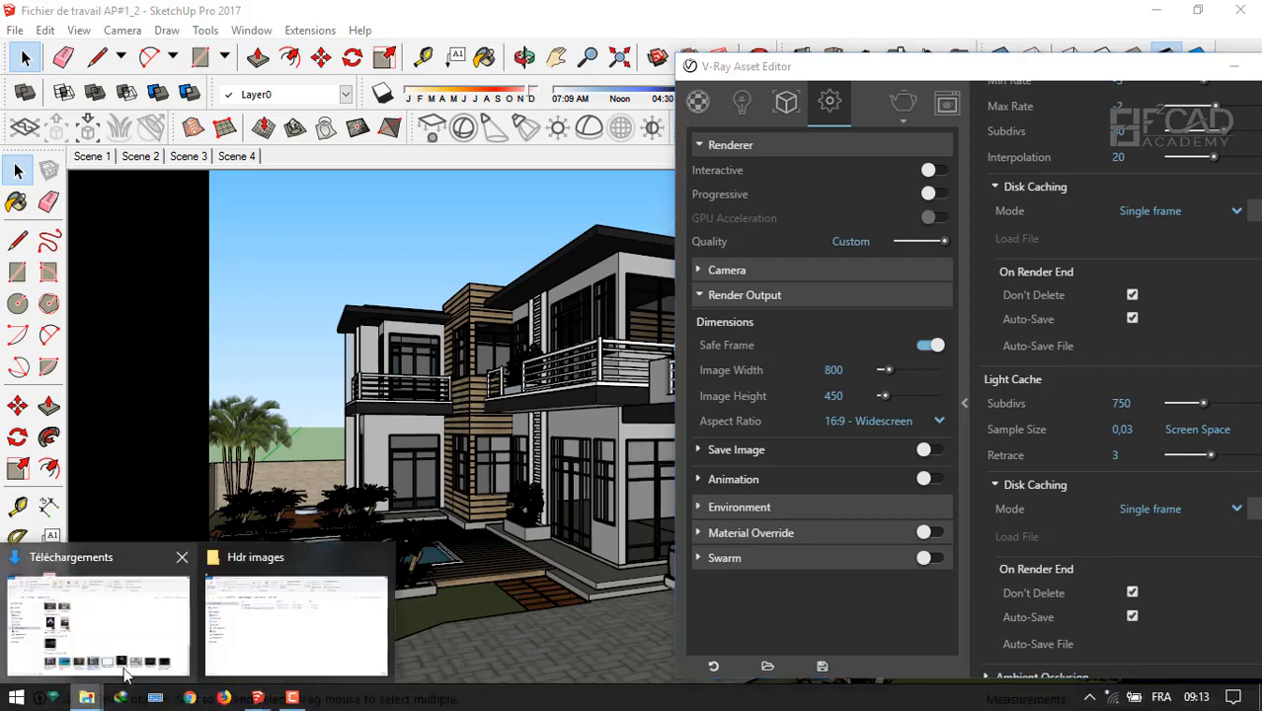
pyautogui.click(302, 626)
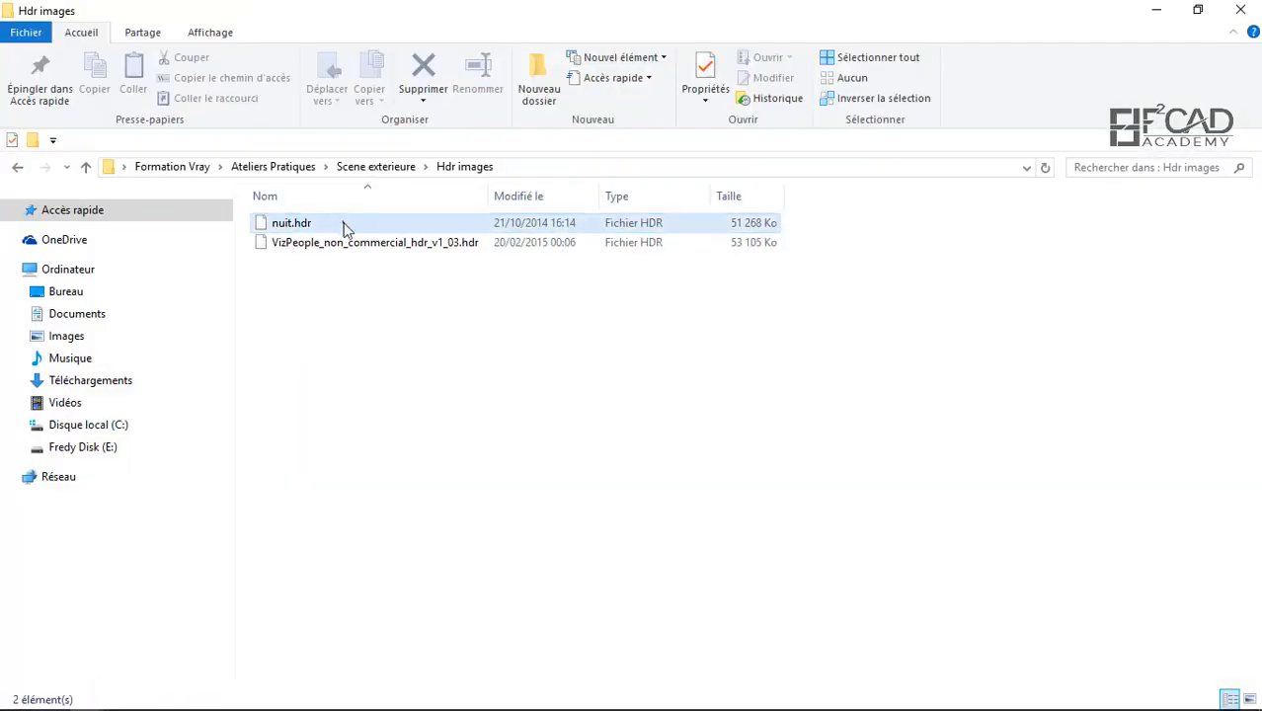
pyautogui.click(345, 223)
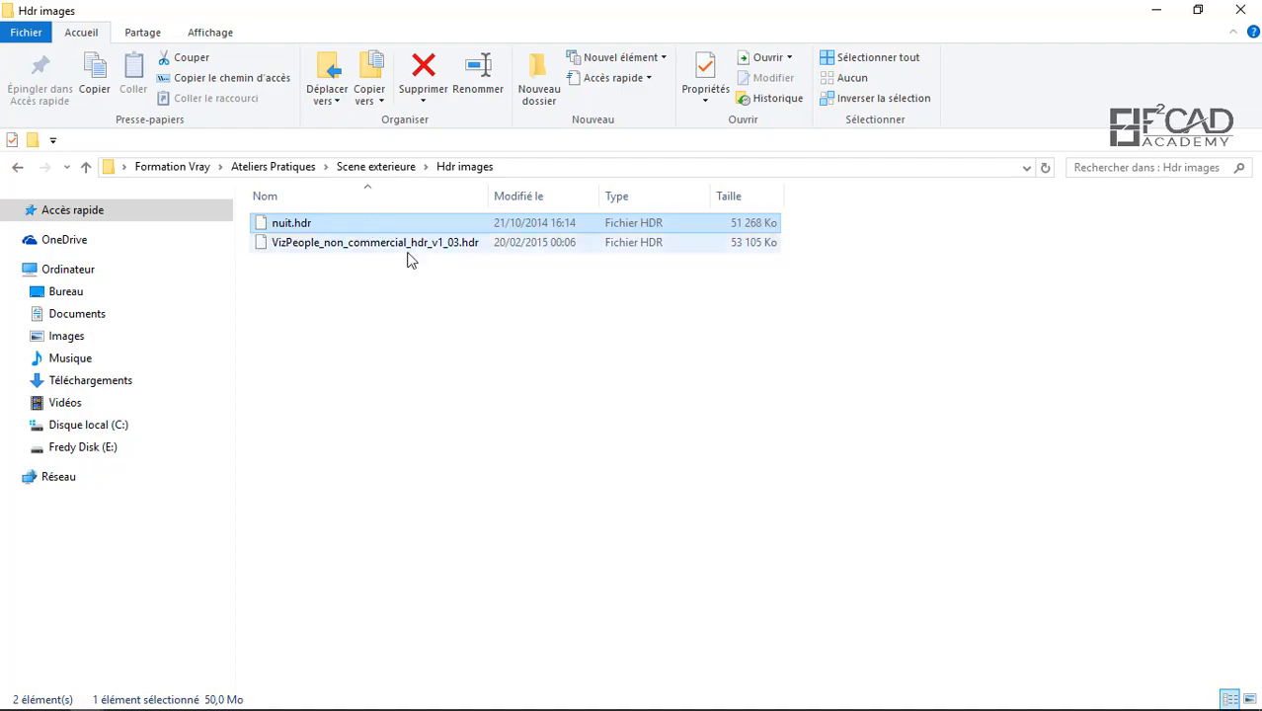
pyautogui.click(410, 316)
pyautogui.click(1156, 10)
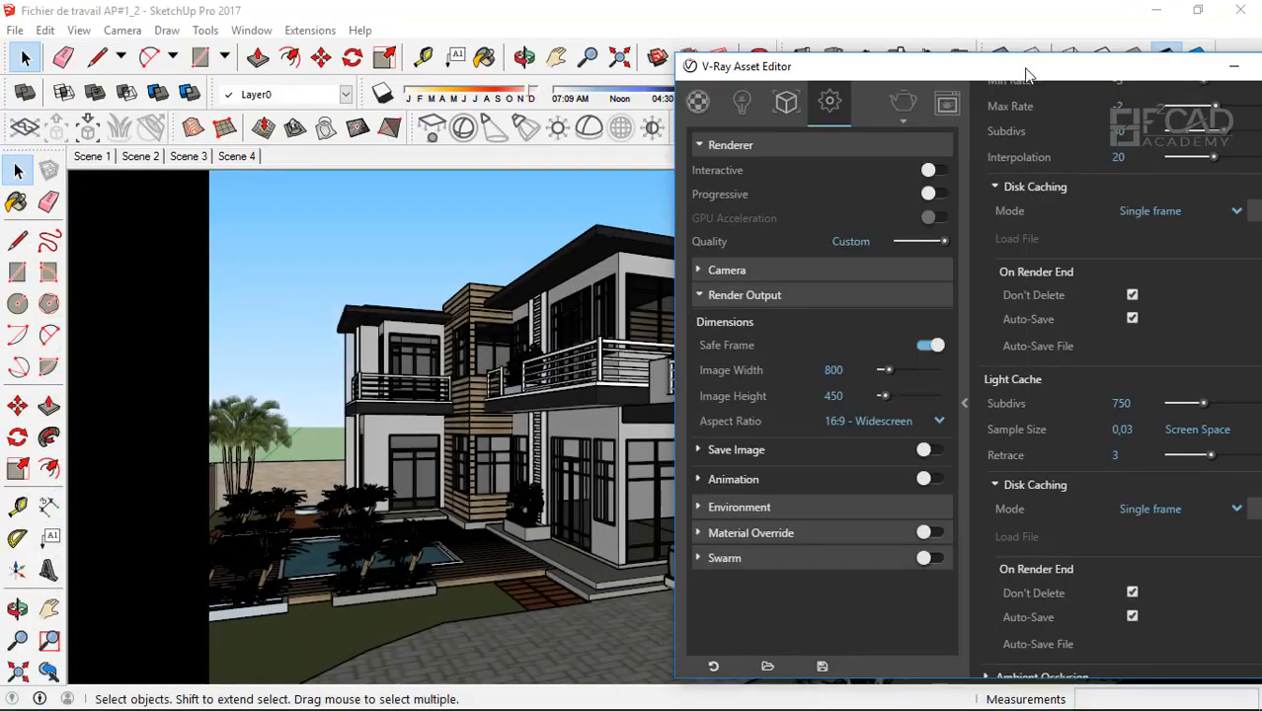
# - Set the environment background intensity to 1 in the V-Ray settings
pyautogui.moveTo(1007, 69); pyautogui.dragTo(756, 66)
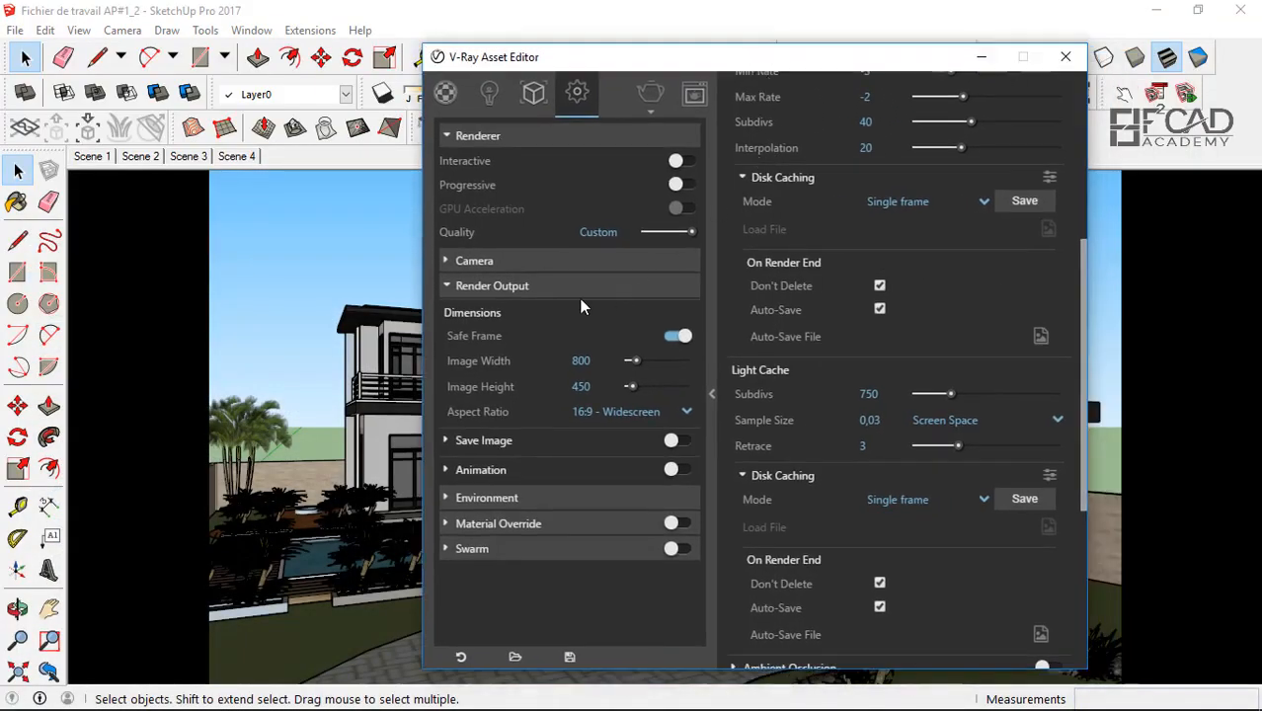
pyautogui.click(534, 285)
pyautogui.click(499, 313)
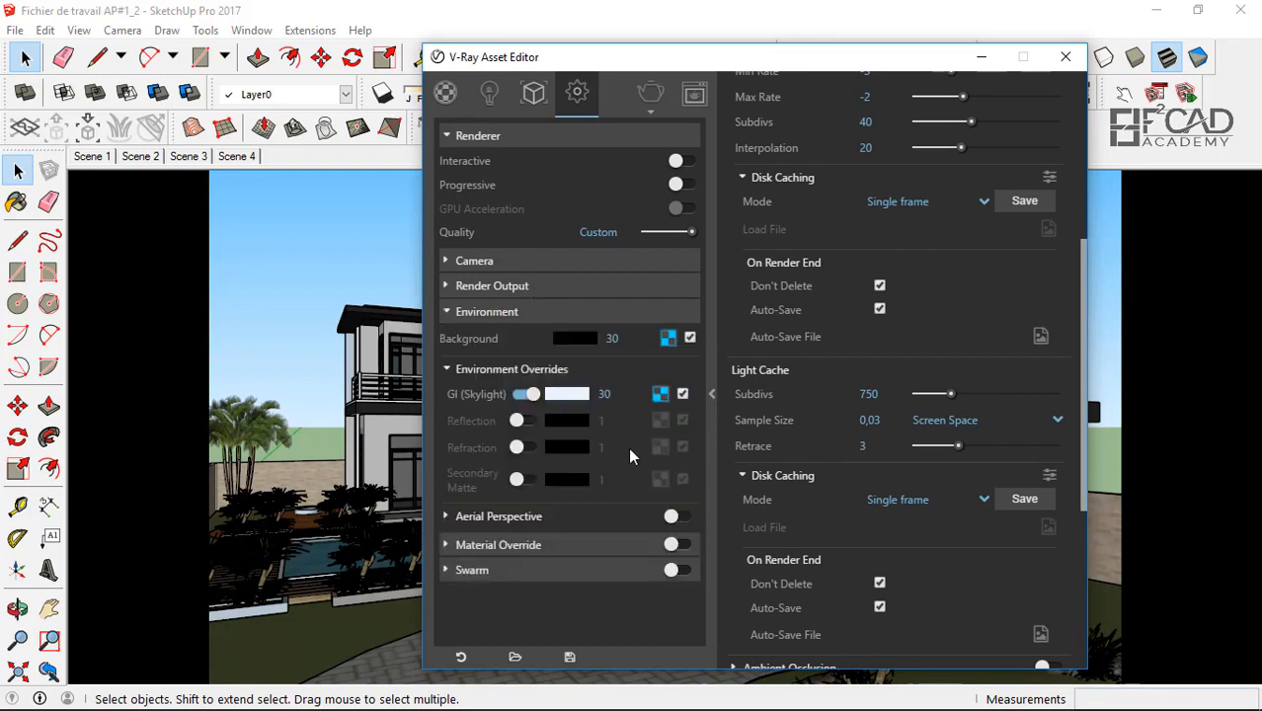
pyautogui.moveTo(626, 340); pyautogui.dragTo(587, 339)
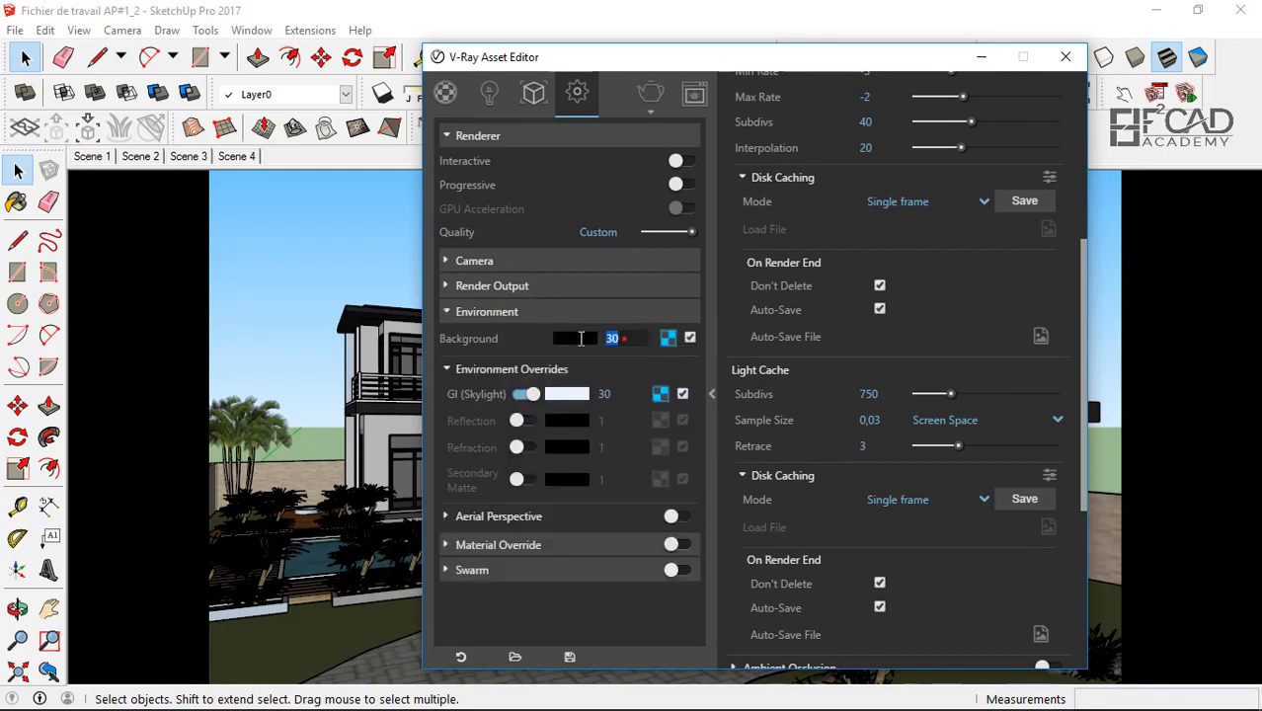
pyautogui.write('1')
# - Replace the environment background texture with a new Bitmap that uses the nuit.hdr file
pyautogui.click(666, 338)
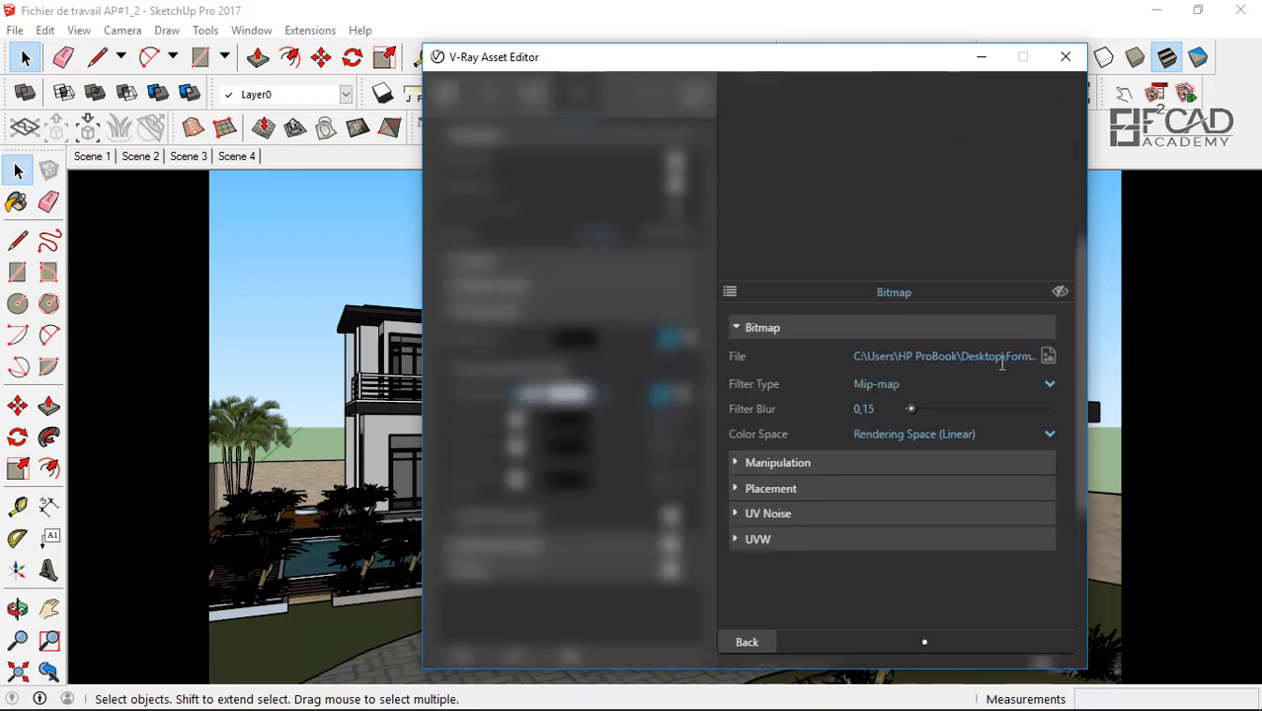
pyautogui.click(729, 292)
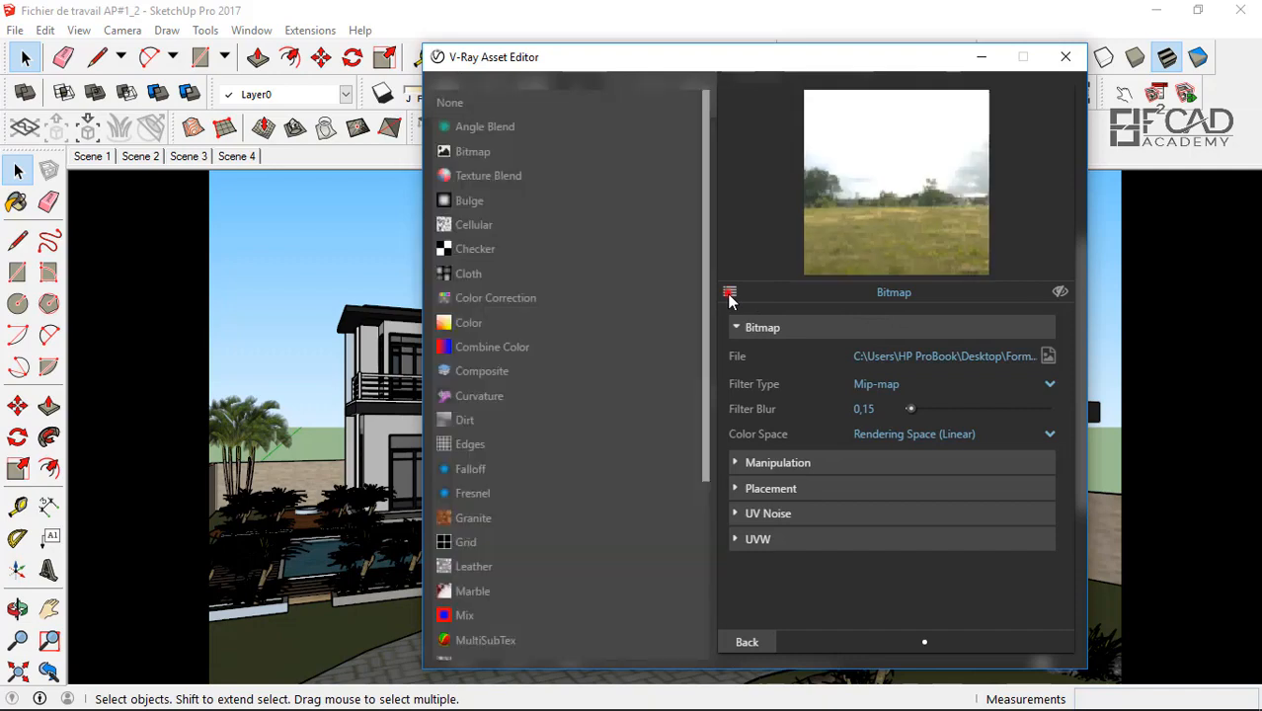
pyautogui.click(535, 148)
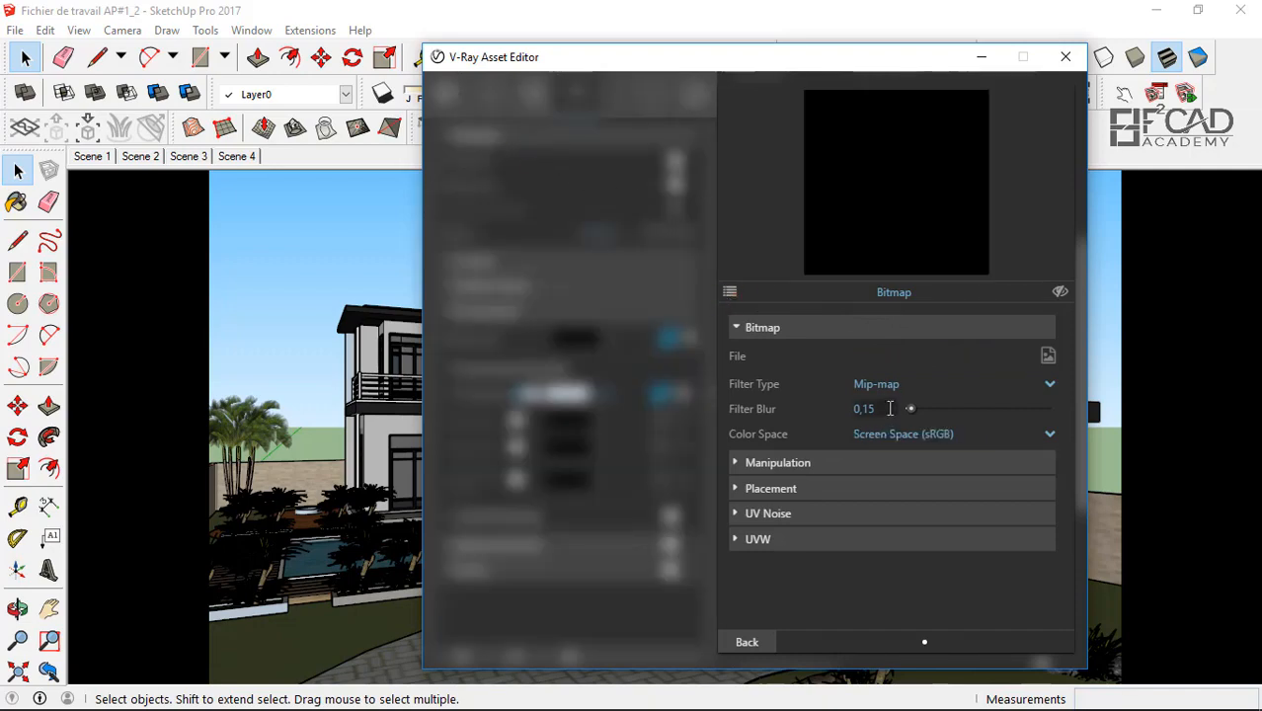
pyautogui.click(889, 352)
pyautogui.click(1048, 355)
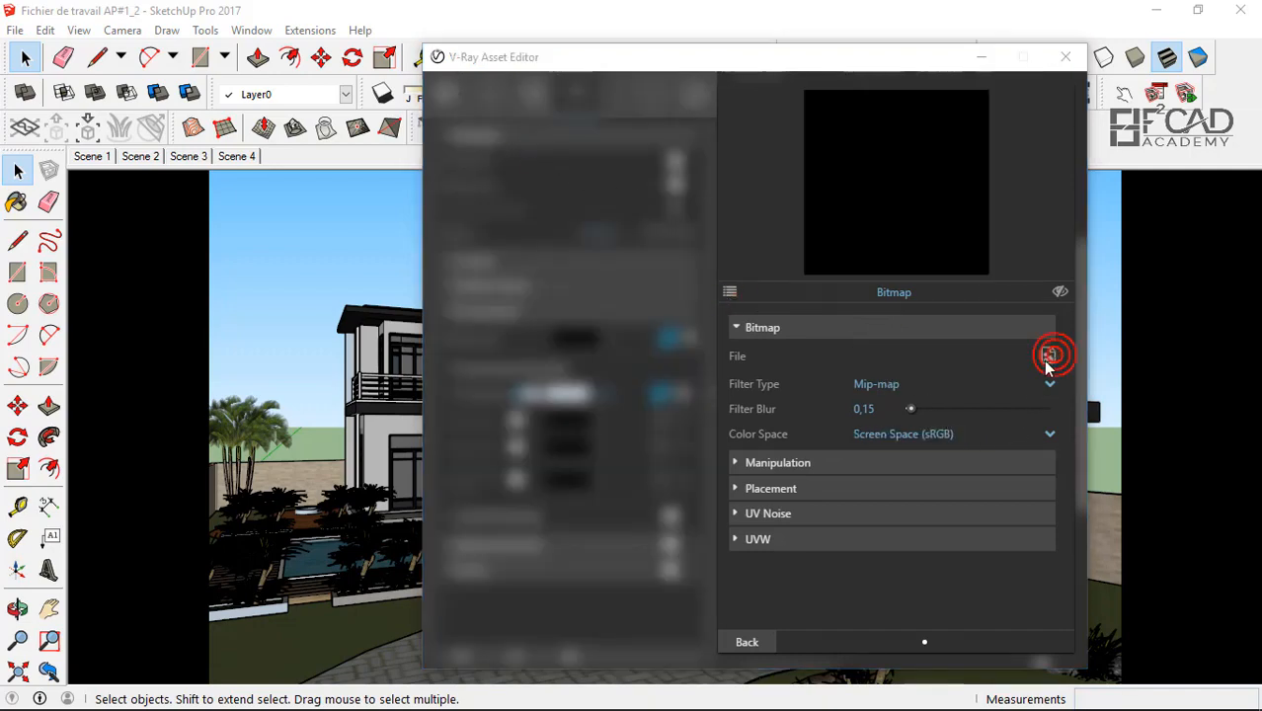
pyautogui.click(637, 201)
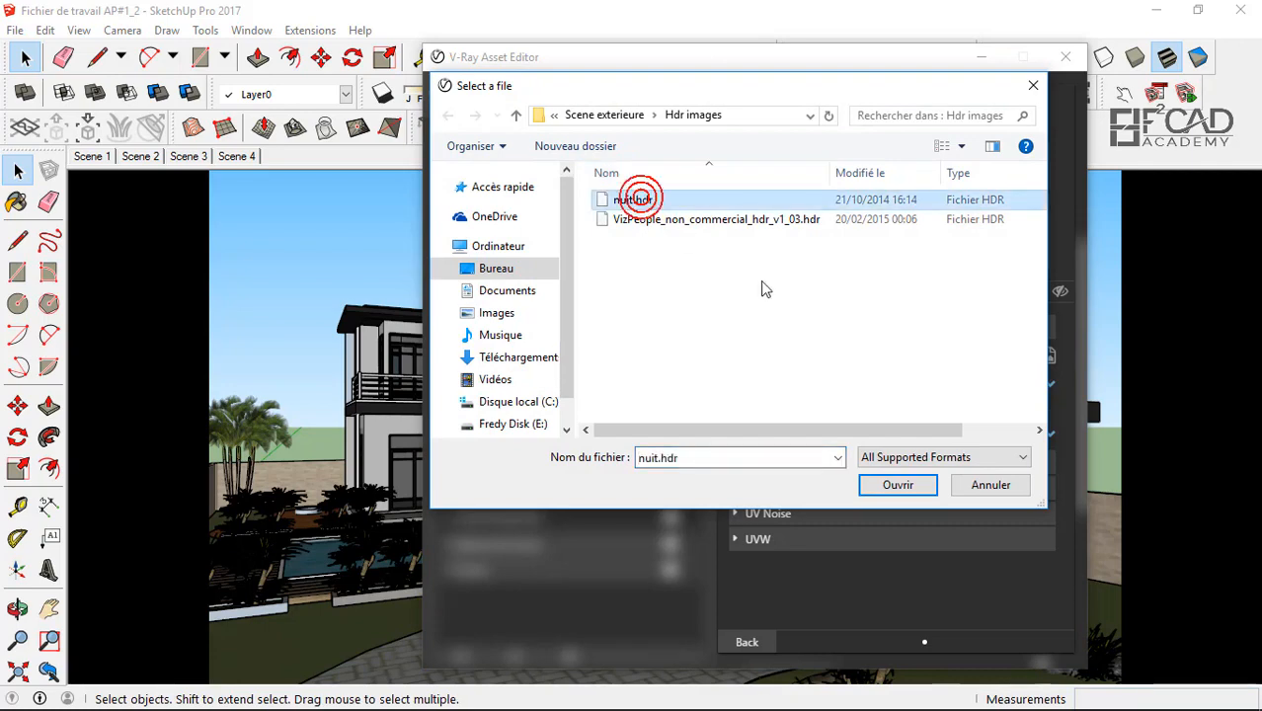
pyautogui.click(910, 487)
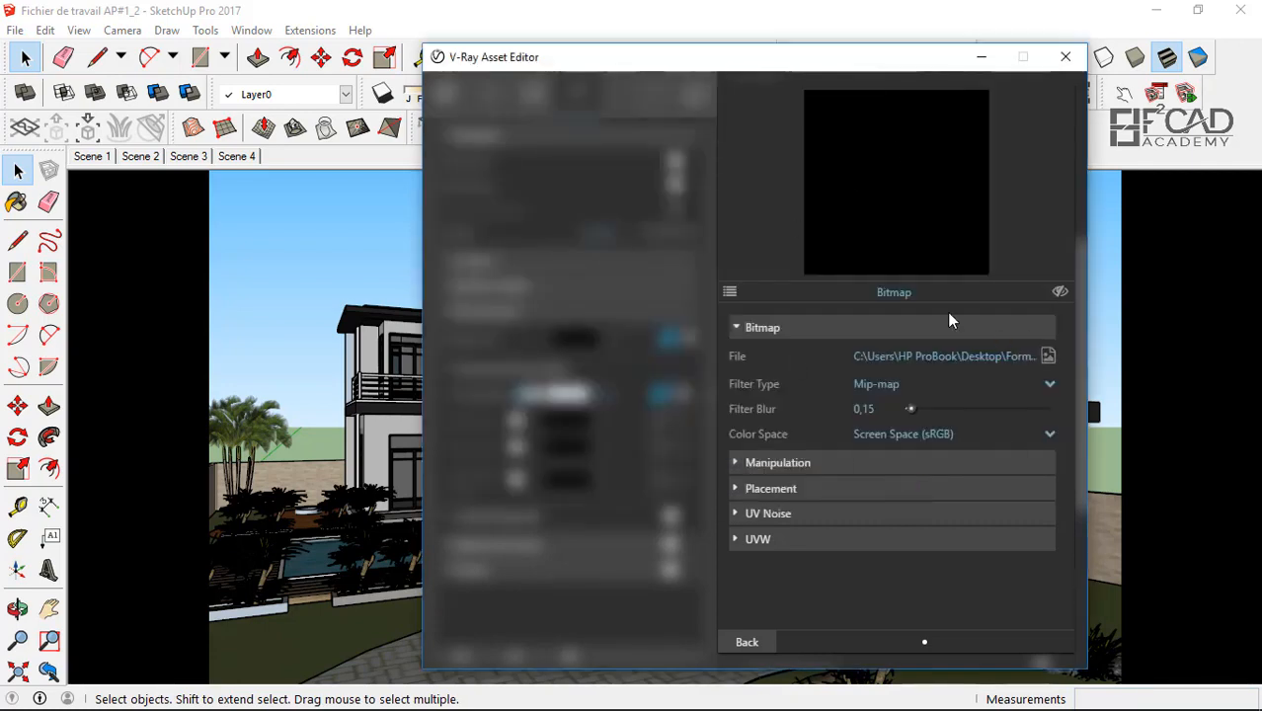
# - Change the background bitmap's UVW mapping to UVWGenEnvironment and return to the environment settings
pyautogui.click(758, 539)
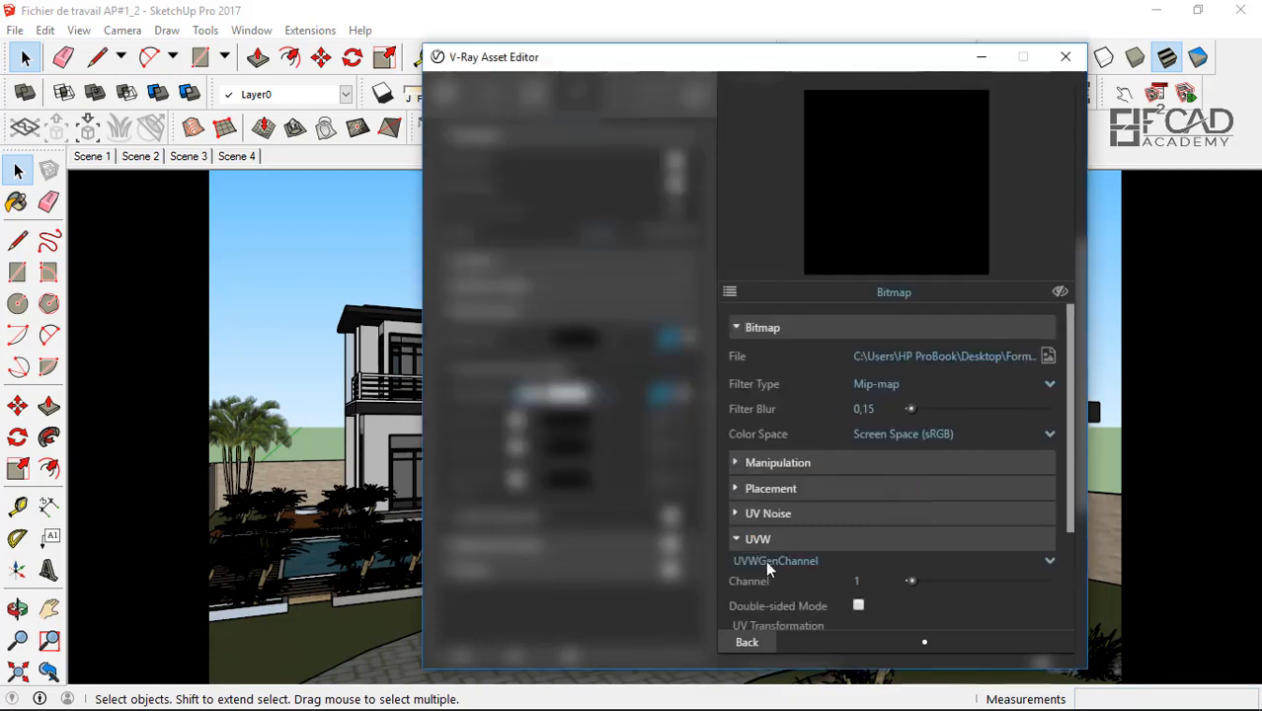
pyautogui.click(767, 563)
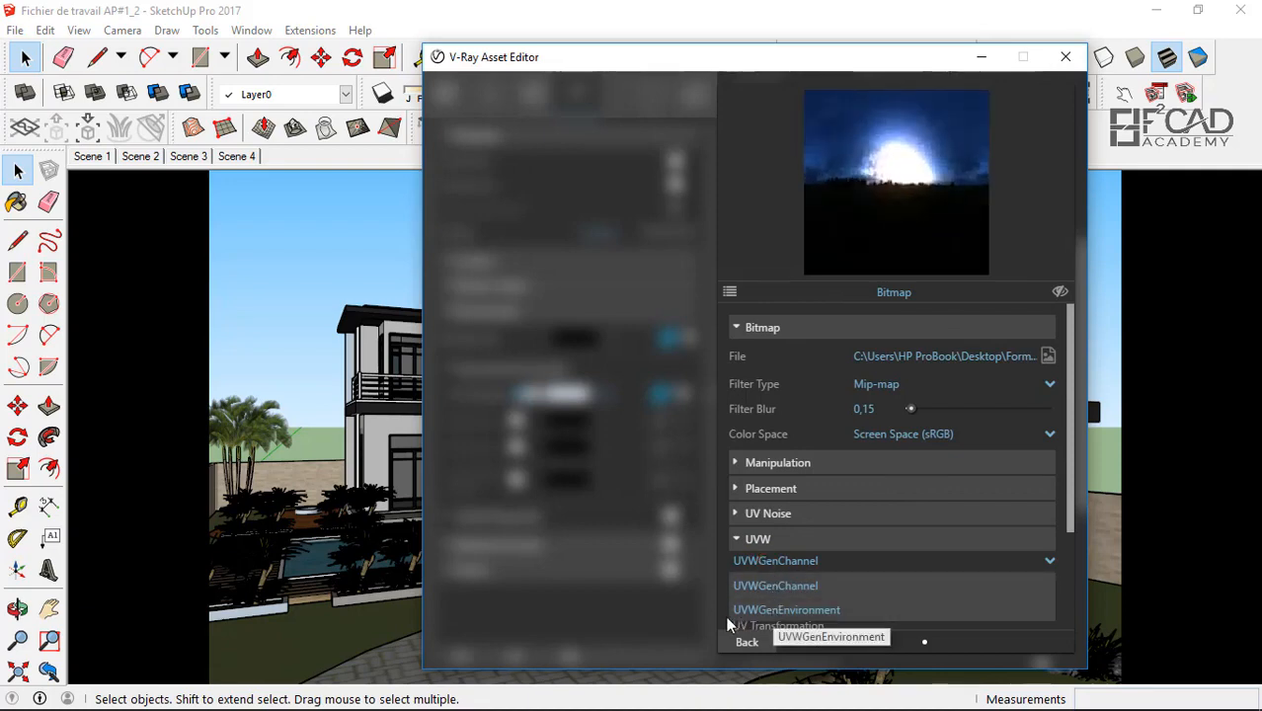
pyautogui.click(784, 612)
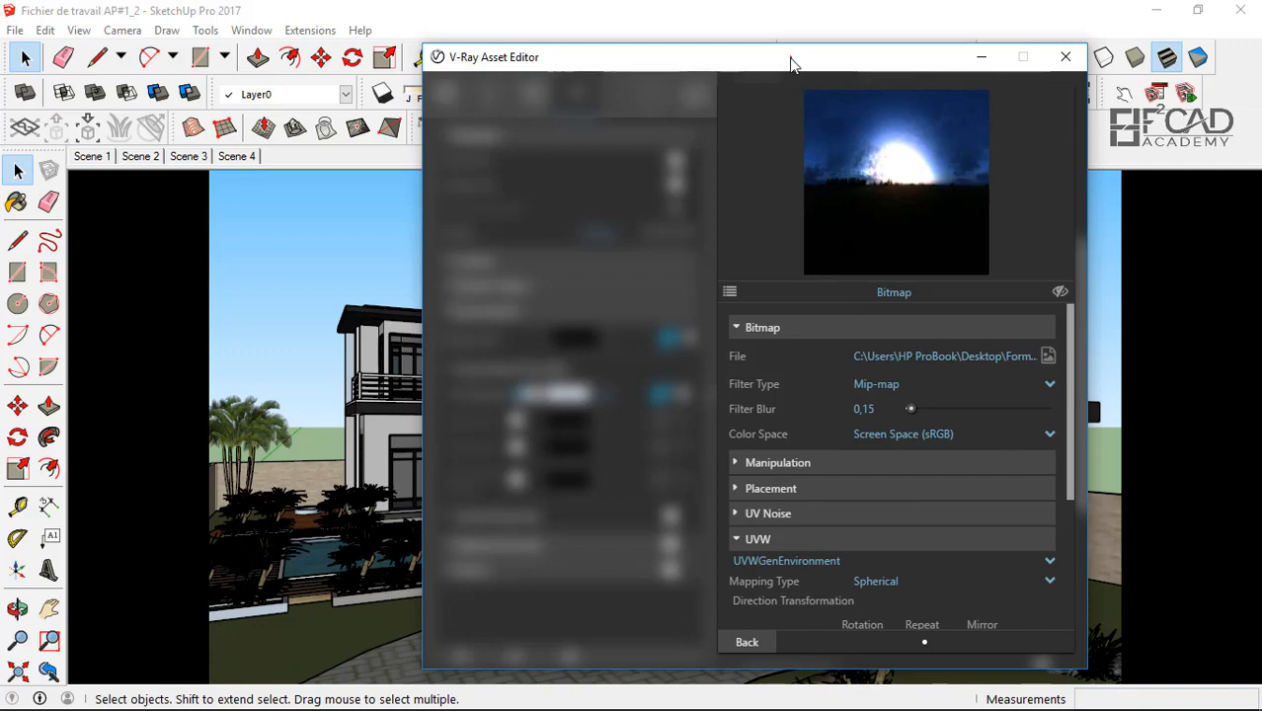
pyautogui.moveTo(792, 58); pyautogui.dragTo(620, 28)
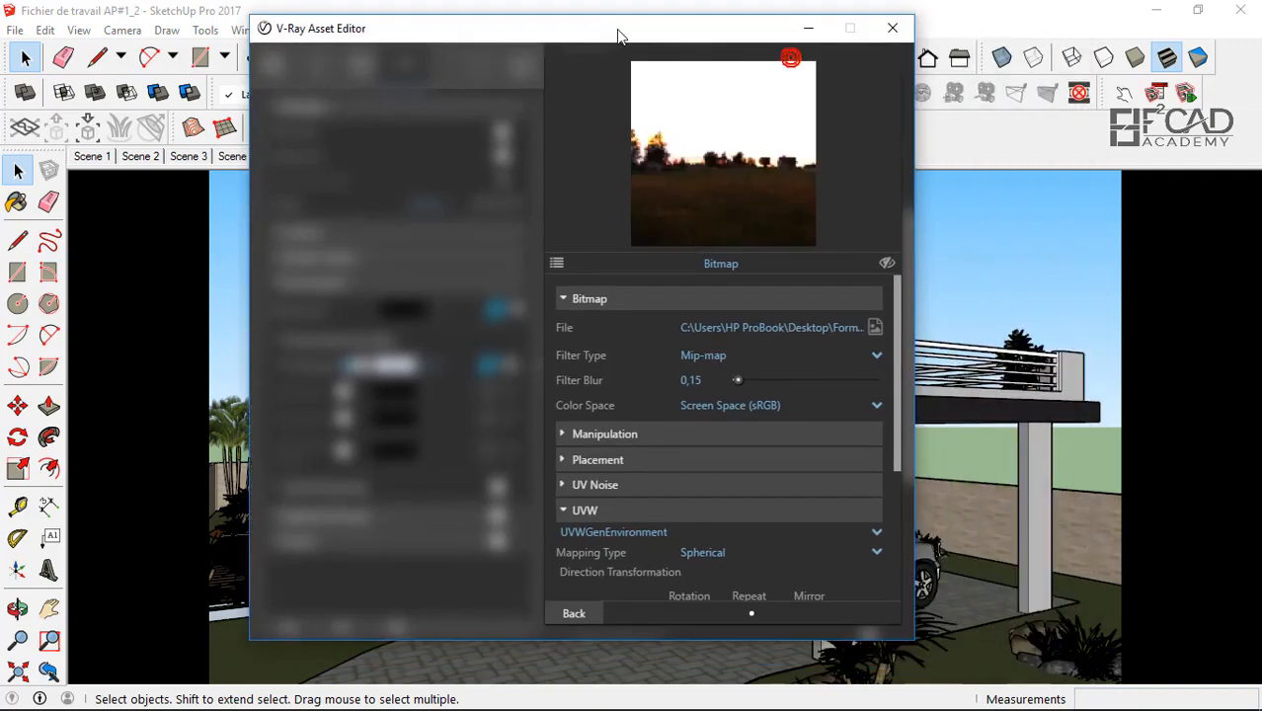
pyautogui.click(573, 613)
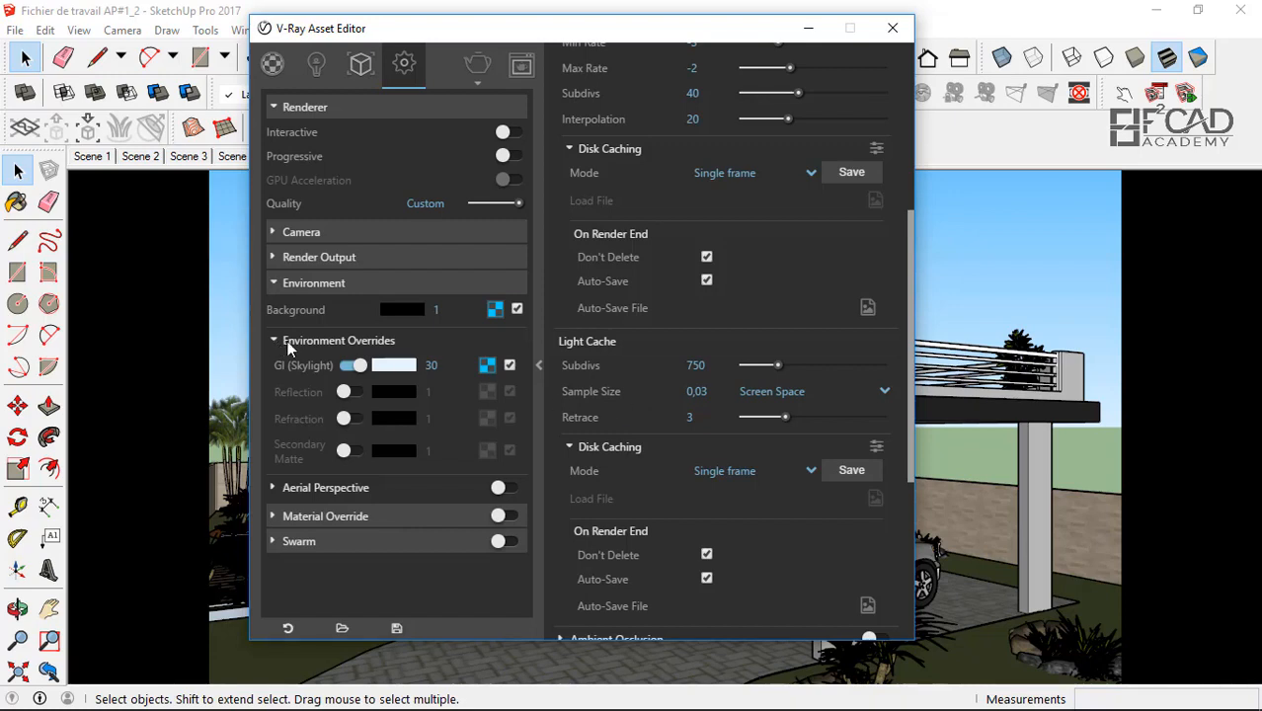
# - Set the GI (Skylight) override intensity to 1 and replace its texture with a new Bitmap
pyautogui.doubleClick(459, 366)
pyautogui.write('1')
pyautogui.click(488, 365)
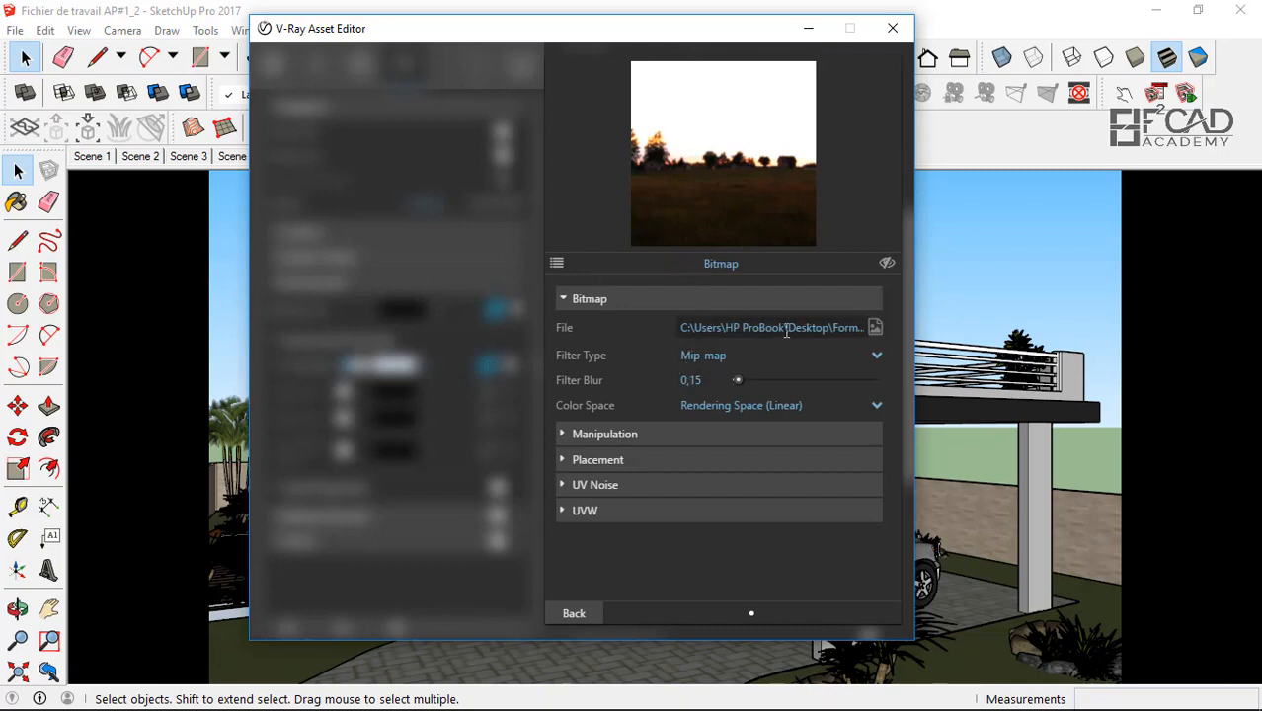
pyautogui.click(556, 264)
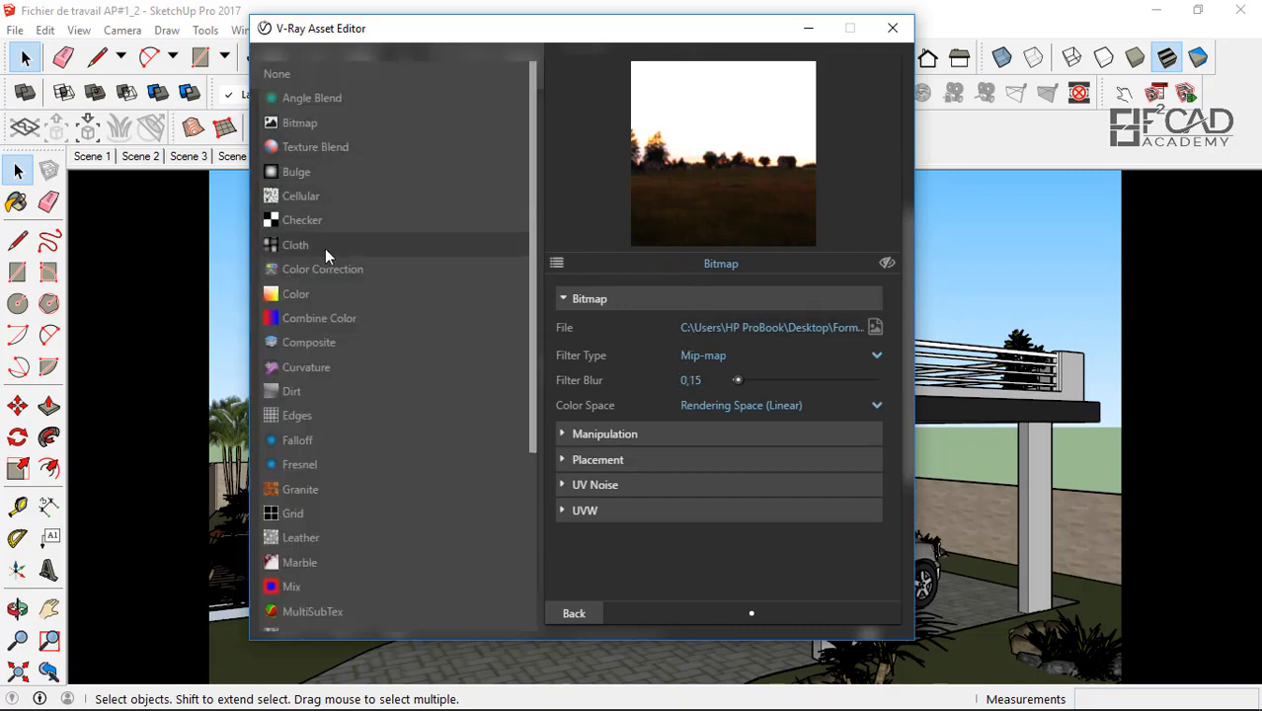
pyautogui.click(320, 122)
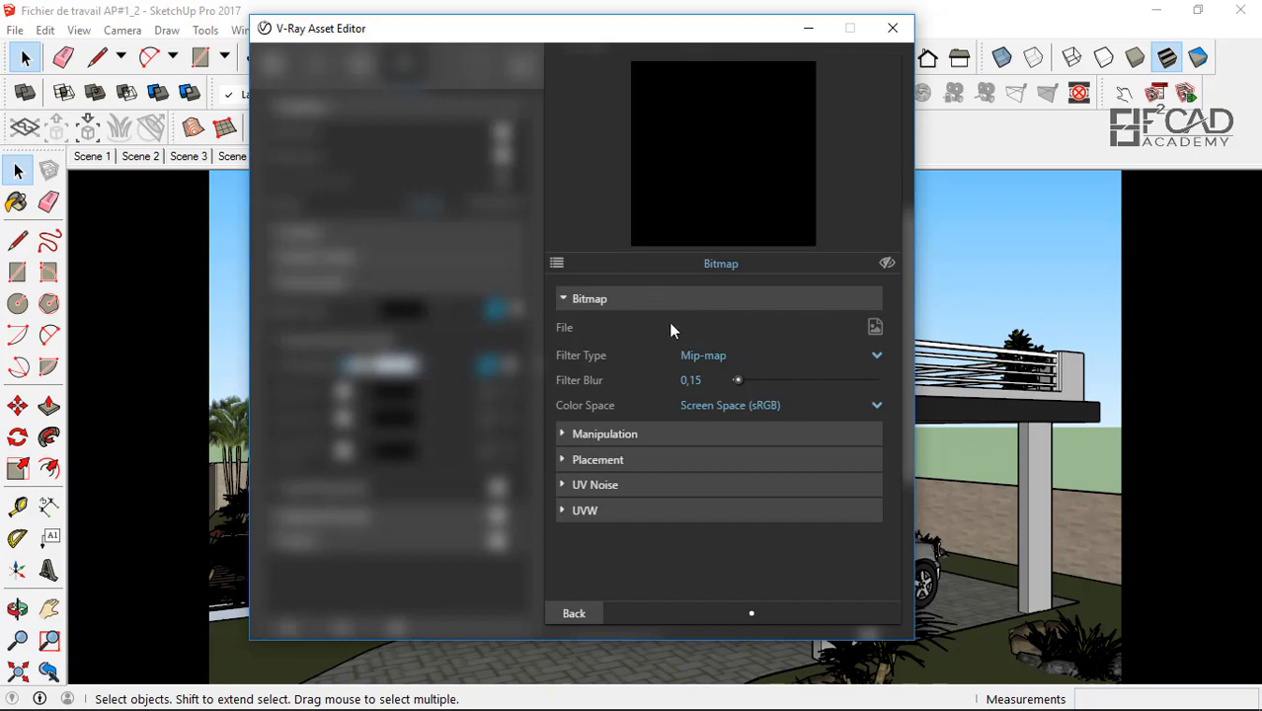
# - Load nuit.hdr from the Hdr images folder as the skylight bitmap's file
pyautogui.click(571, 509)
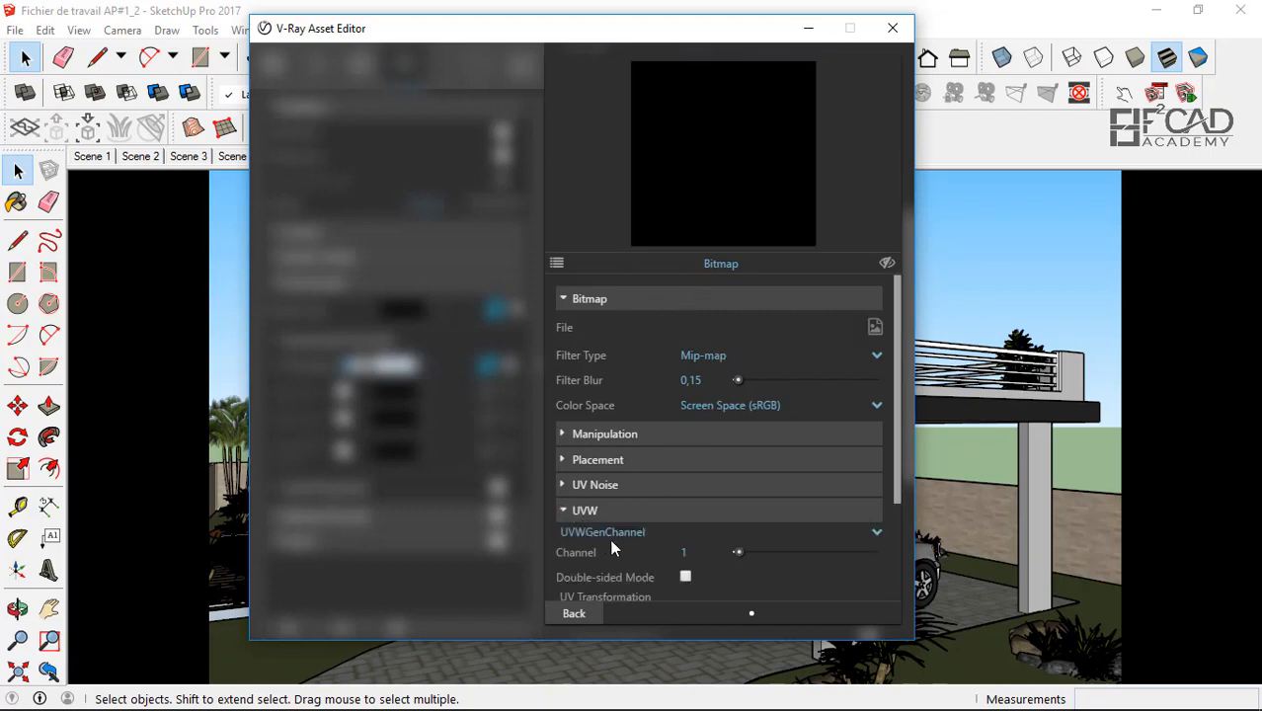
pyautogui.click(629, 518)
pyautogui.click(613, 514)
pyautogui.click(615, 532)
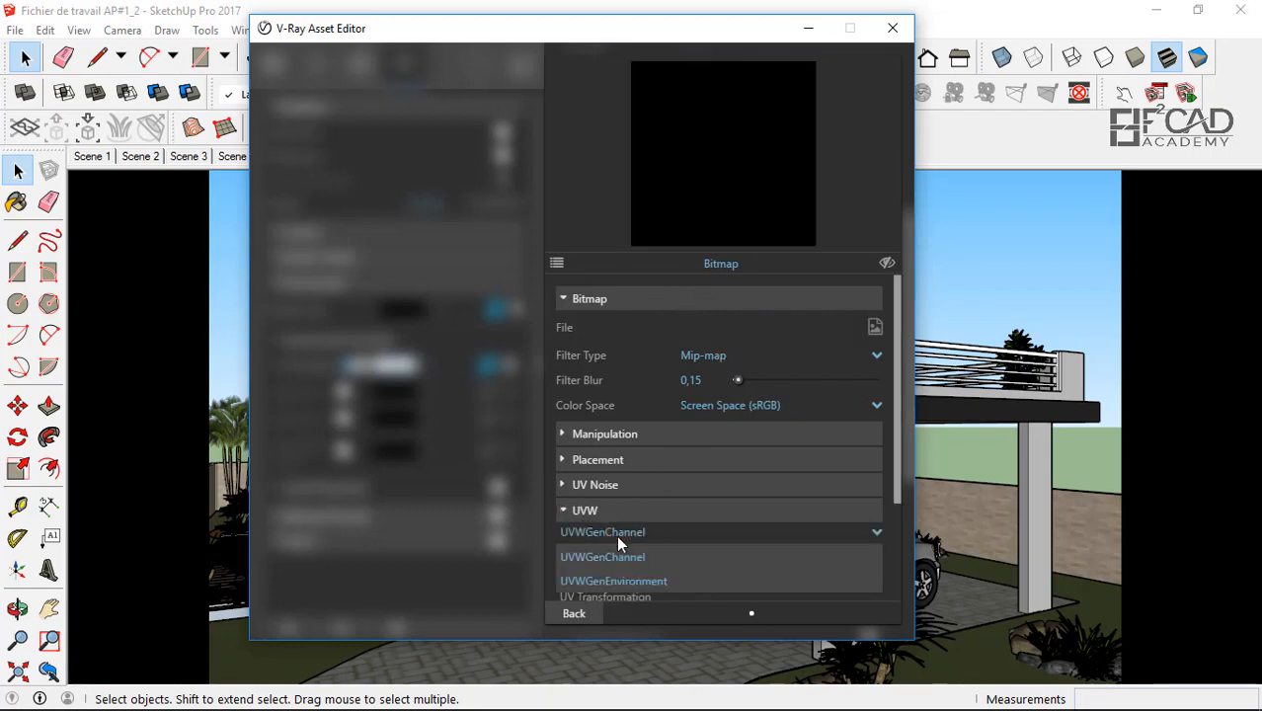
pyautogui.click(651, 300)
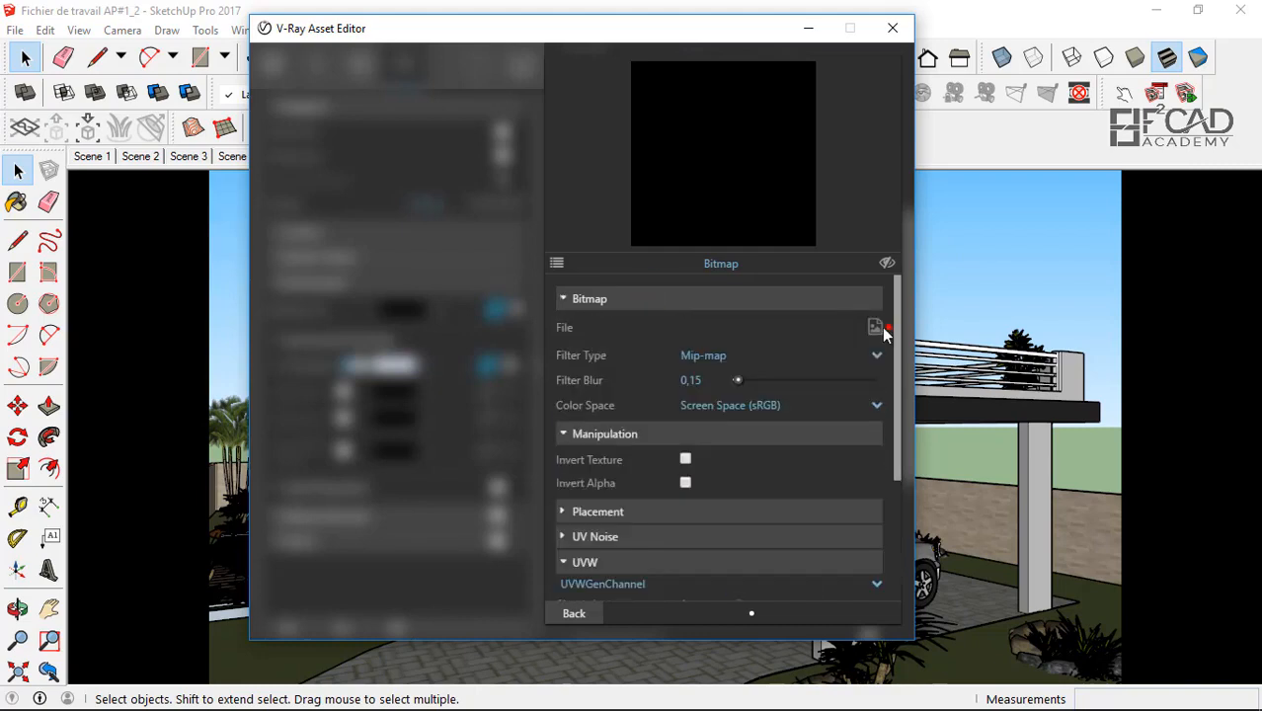
pyautogui.click(875, 327)
pyautogui.click(469, 171)
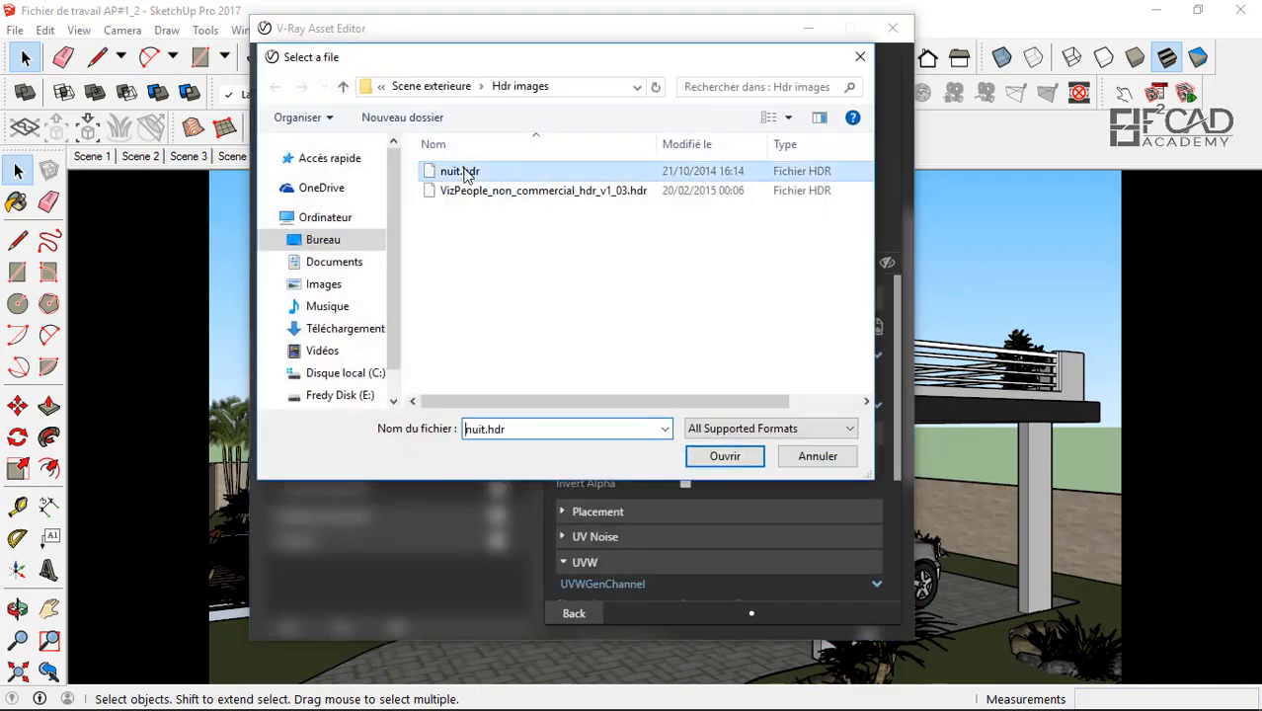
pyautogui.click(729, 458)
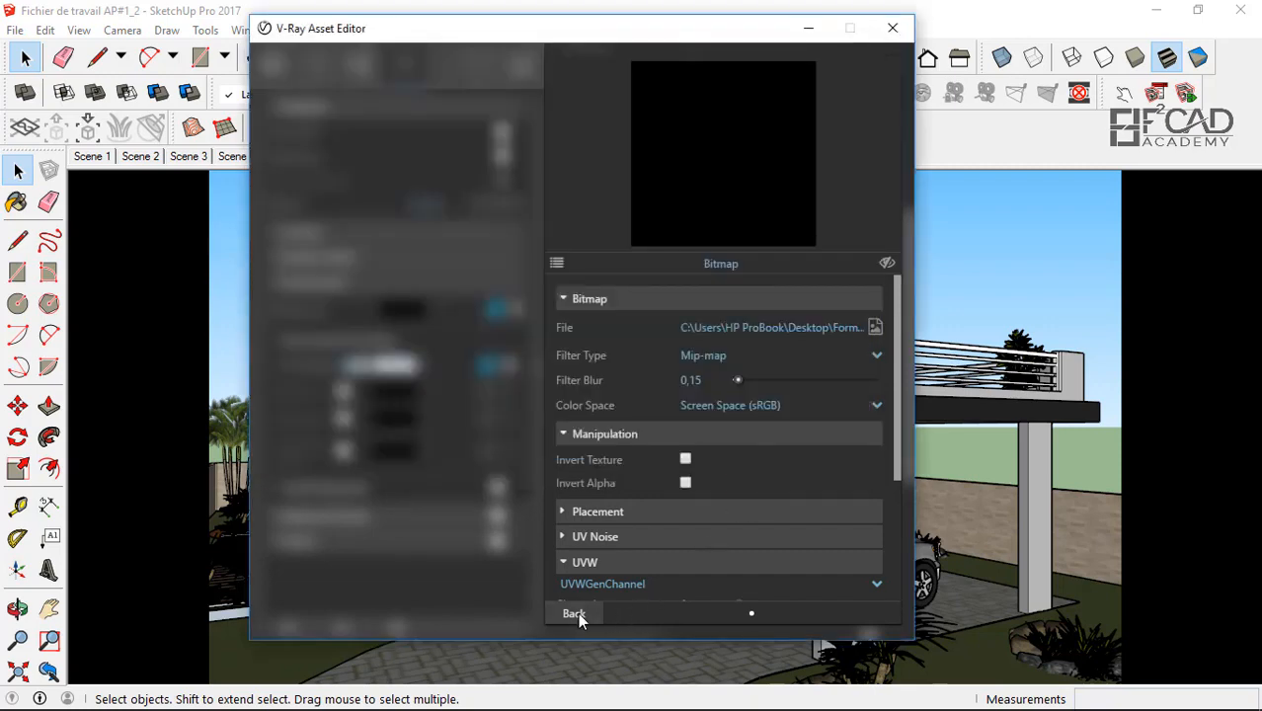
# - Change the skylight bitmap's UVW mapping to UVWGenEnvironment and return to the environment settings
pyautogui.click(606, 583)
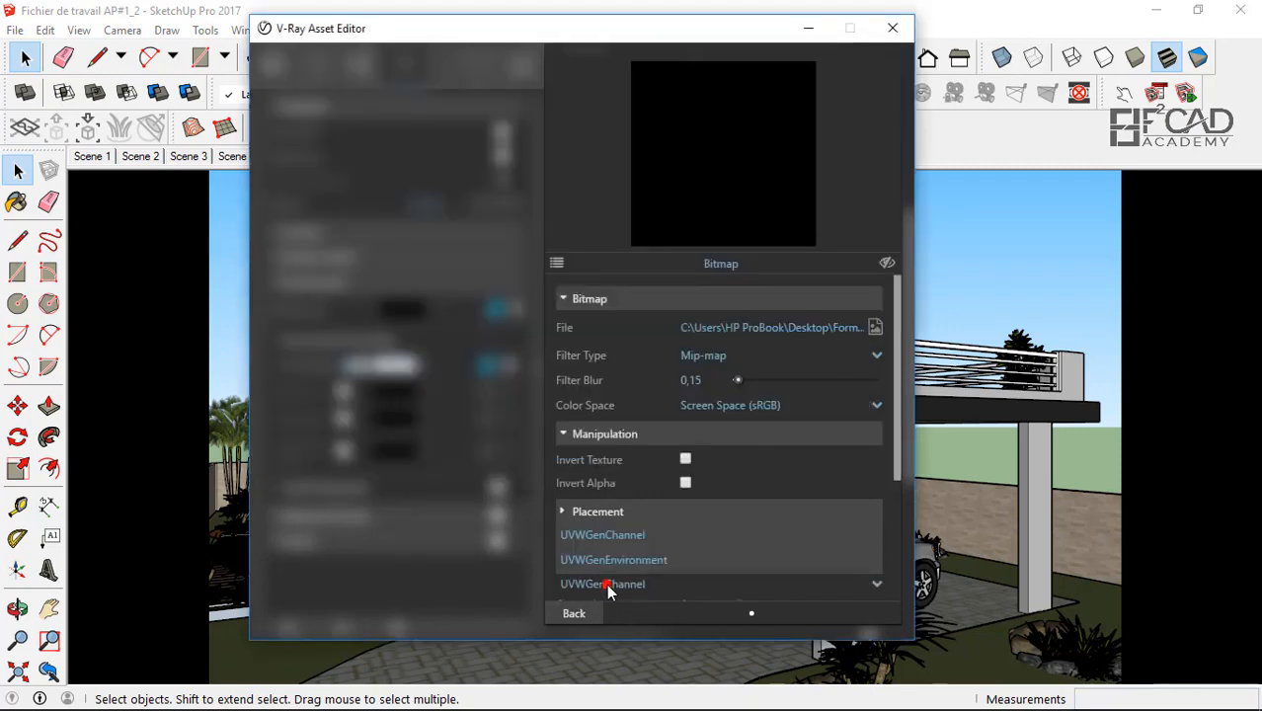
pyautogui.click(618, 560)
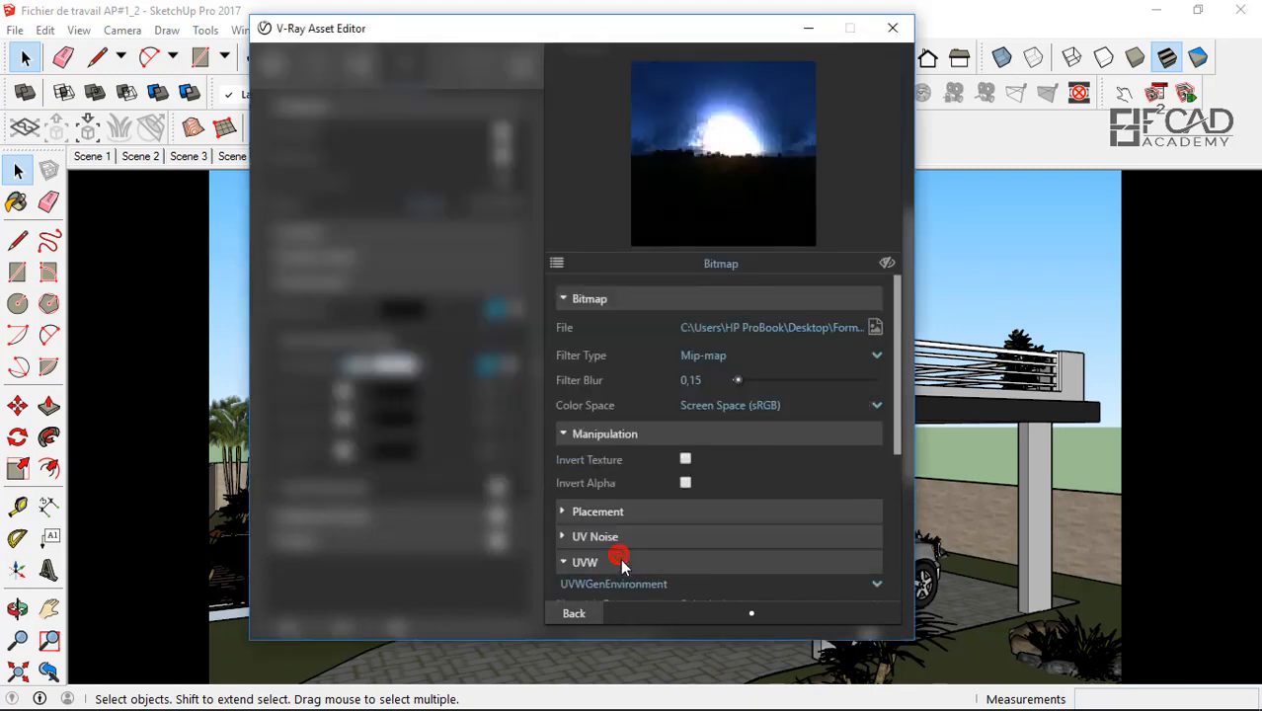
pyautogui.click(574, 614)
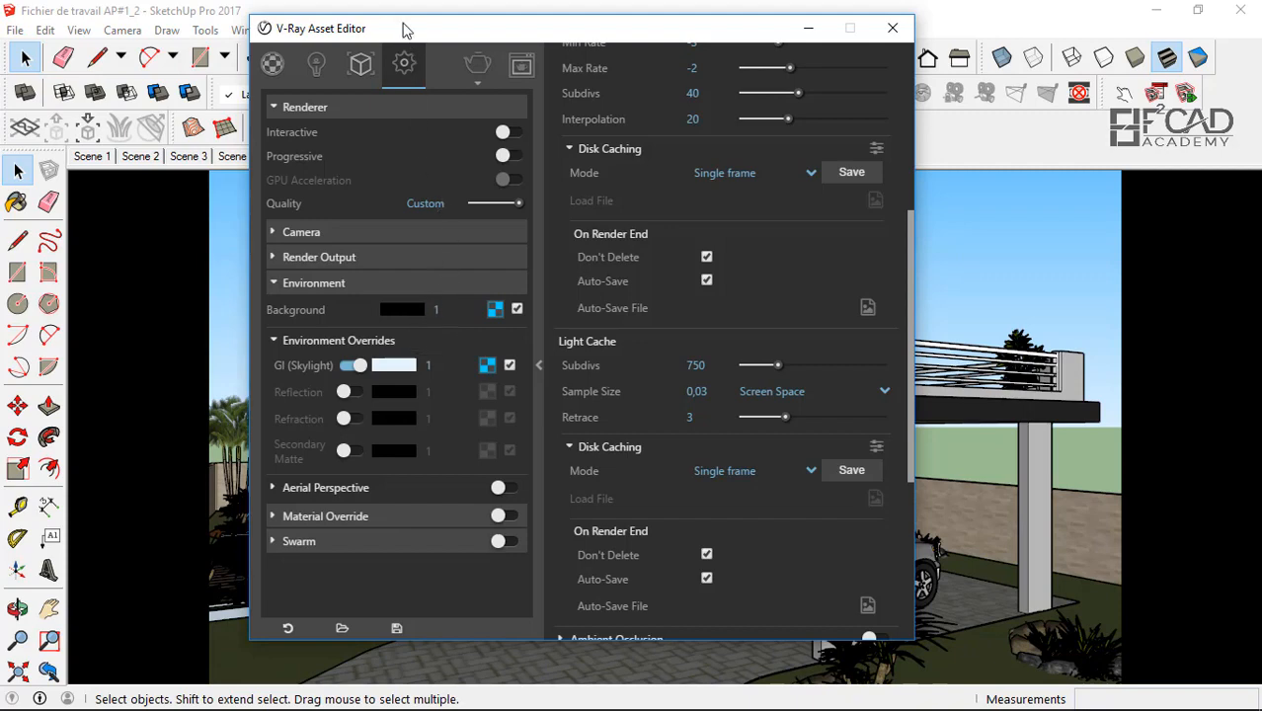
# - Review the background and GI (Skylight) intensities, and check whether the SunLight is enabled
pyautogui.moveTo(461, 29); pyautogui.dragTo(381, 37)
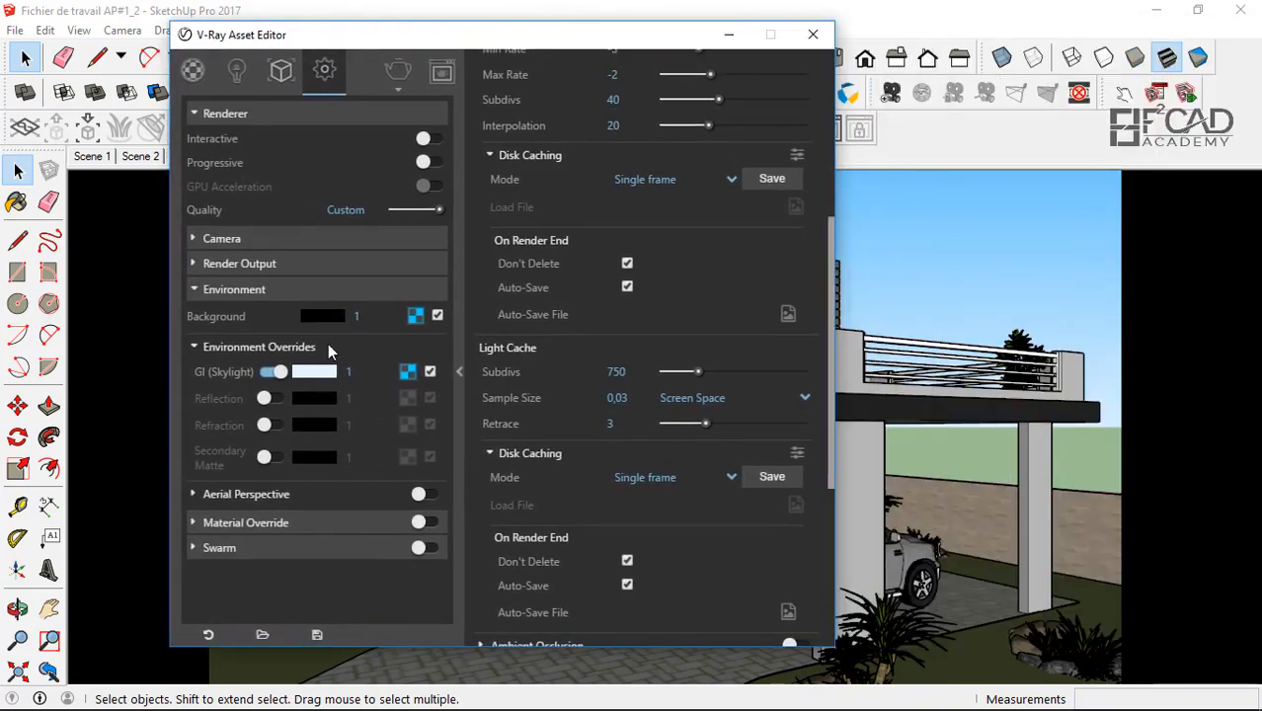
pyautogui.click(361, 370)
pyautogui.click(377, 371)
pyautogui.click(363, 316)
pyautogui.click(364, 373)
pyautogui.click(236, 71)
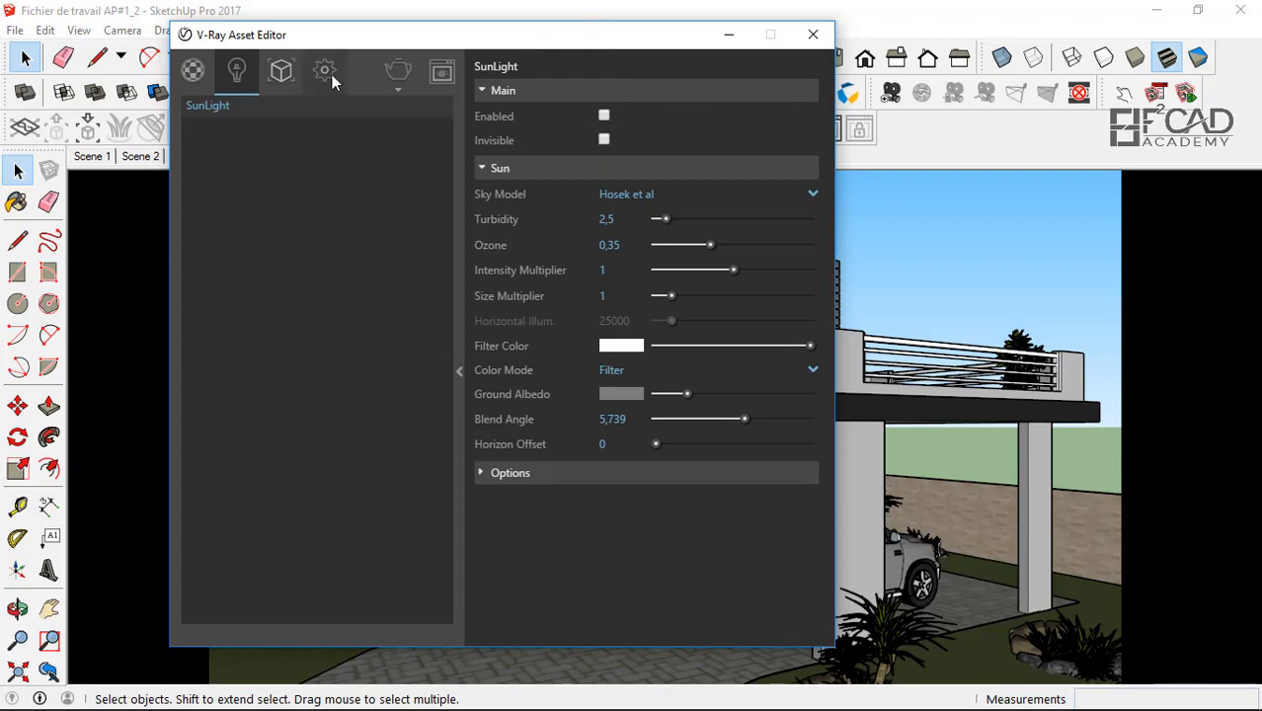
# - Render the house view with V-Ray, examine the night image in the frame buffer and close it
pyautogui.moveTo(366, 41); pyautogui.dragTo(768, 54)
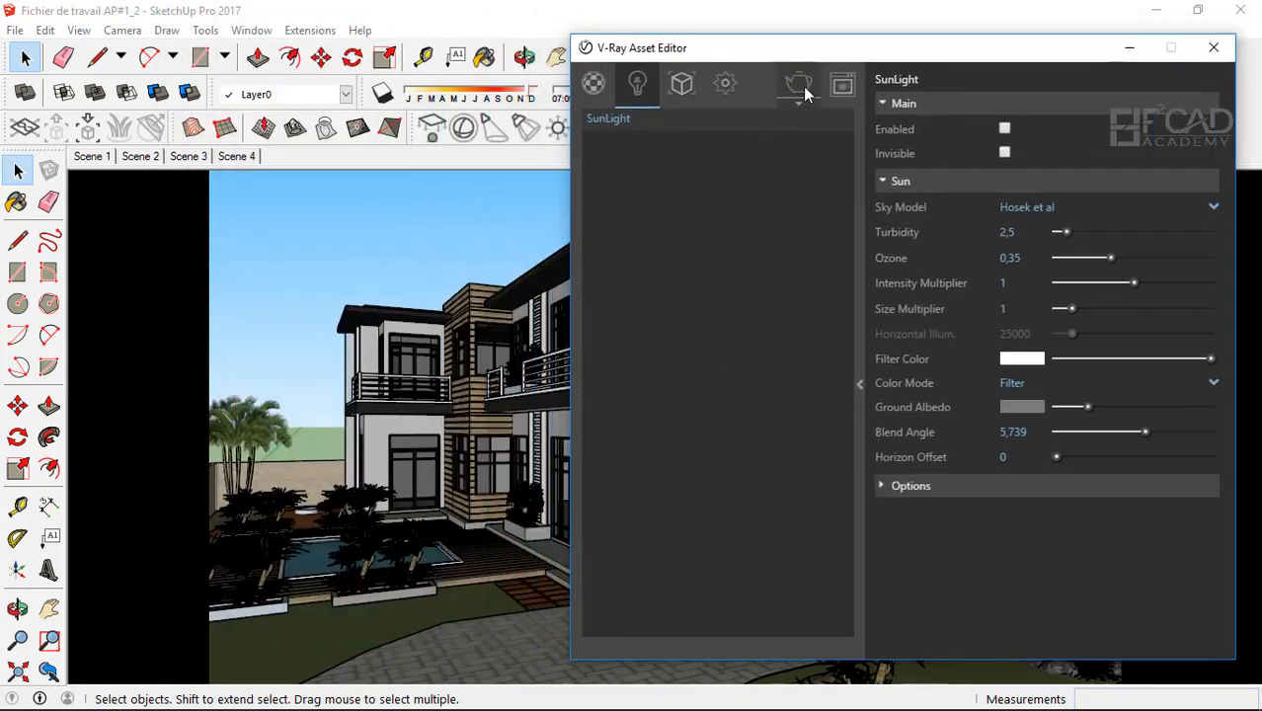
pyautogui.click(803, 86)
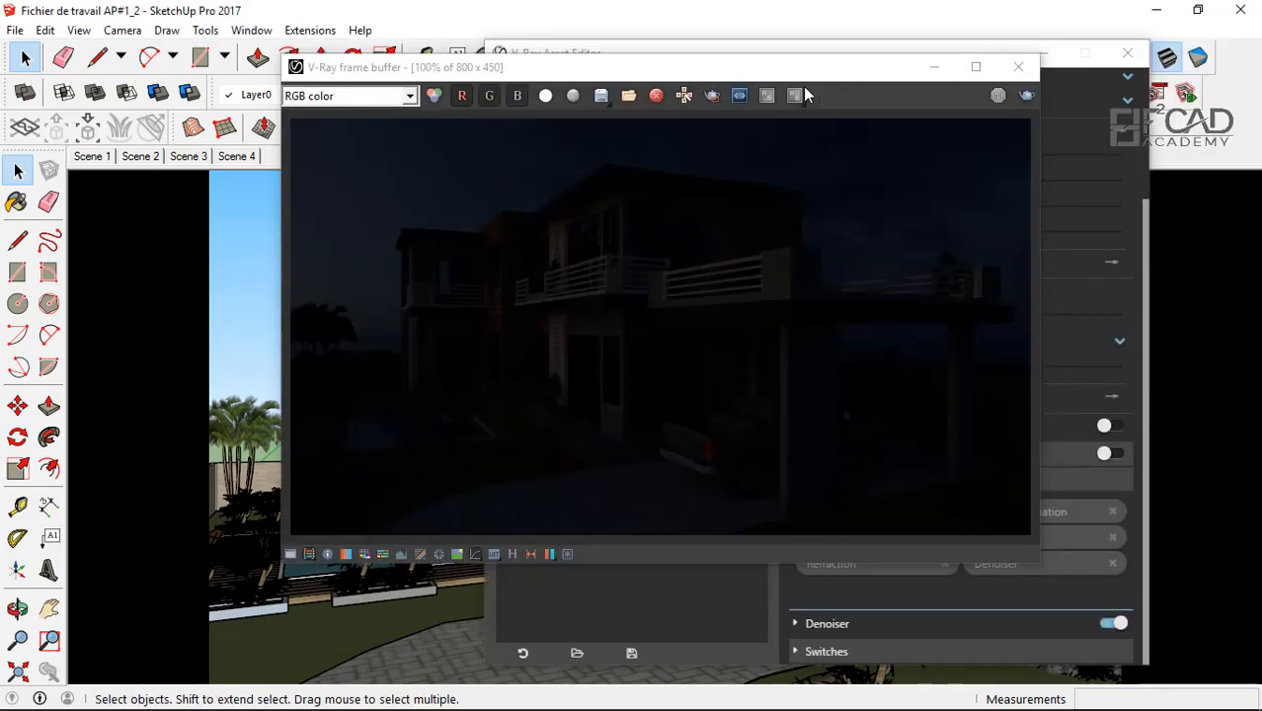
pyautogui.moveTo(768, 71); pyautogui.dragTo(743, 86)
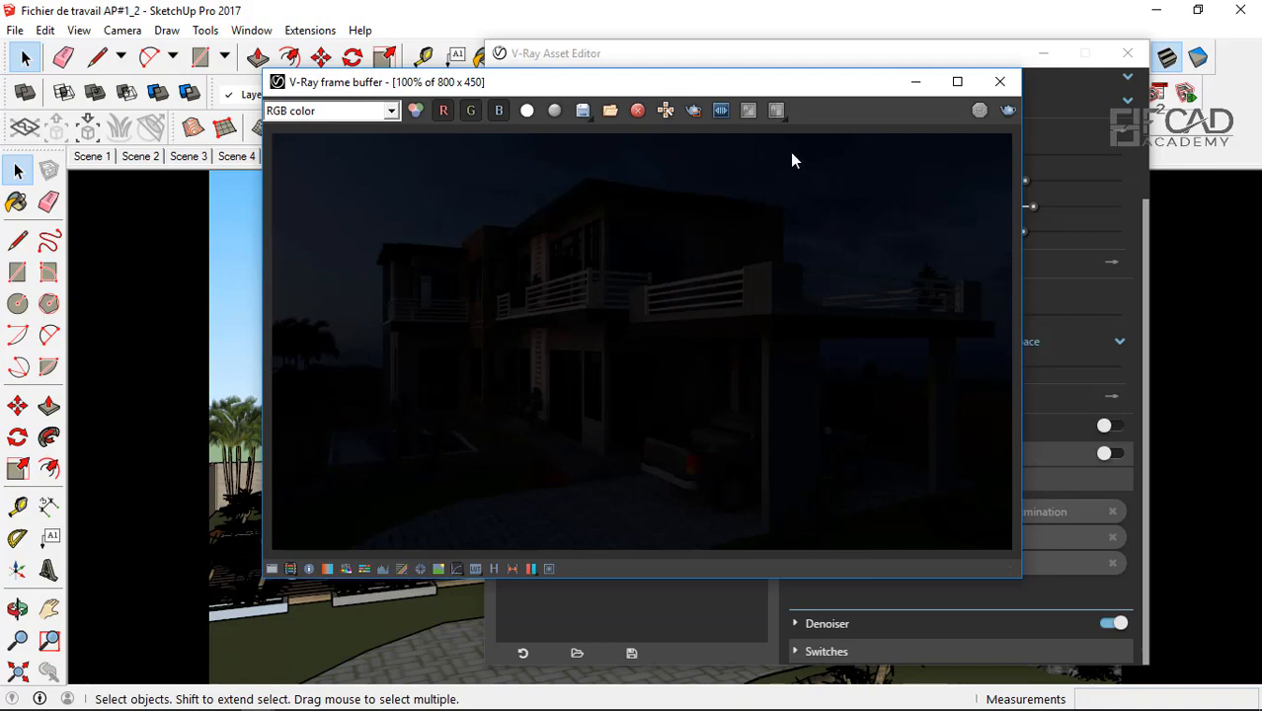
pyautogui.moveTo(761, 84); pyautogui.dragTo(861, 125)
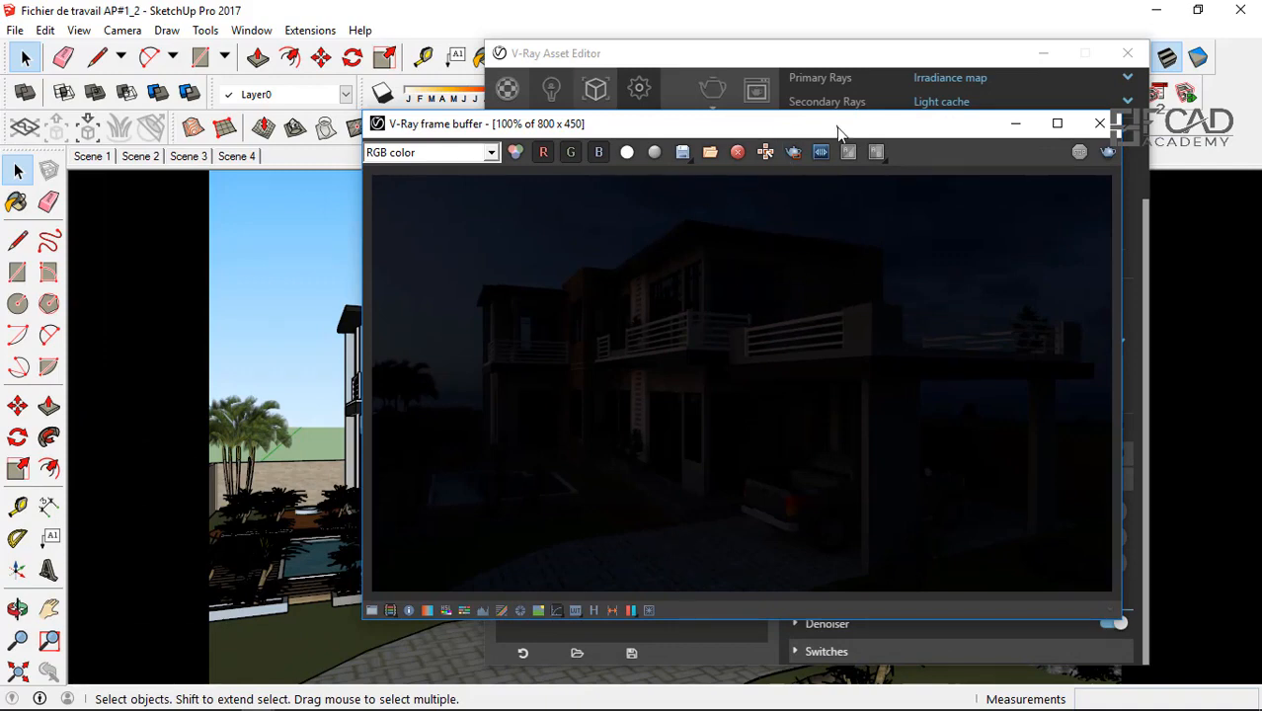
pyautogui.moveTo(837, 123)
pyautogui.mouseDown()
pyautogui.moveTo(660, 35)
pyautogui.moveTo(819, 77)
pyautogui.moveTo(852, 123)
pyautogui.mouseUp()
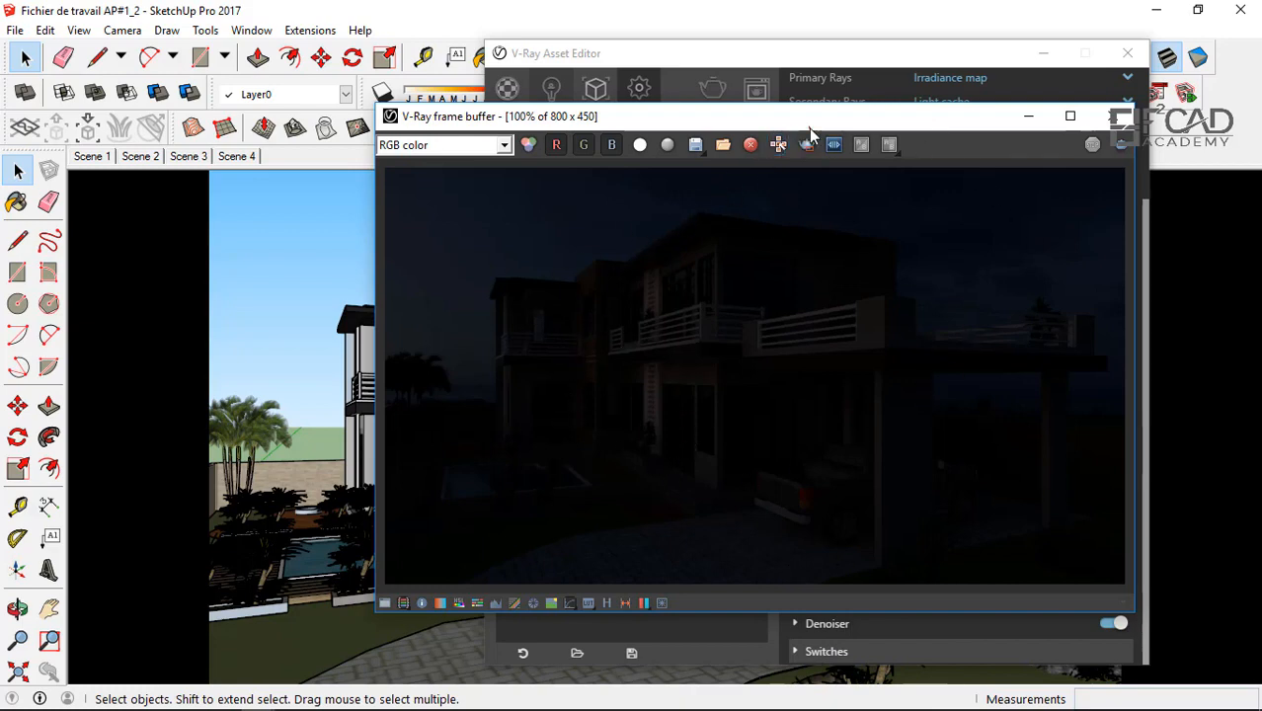
pyautogui.moveTo(805, 120); pyautogui.dragTo(670, 139)
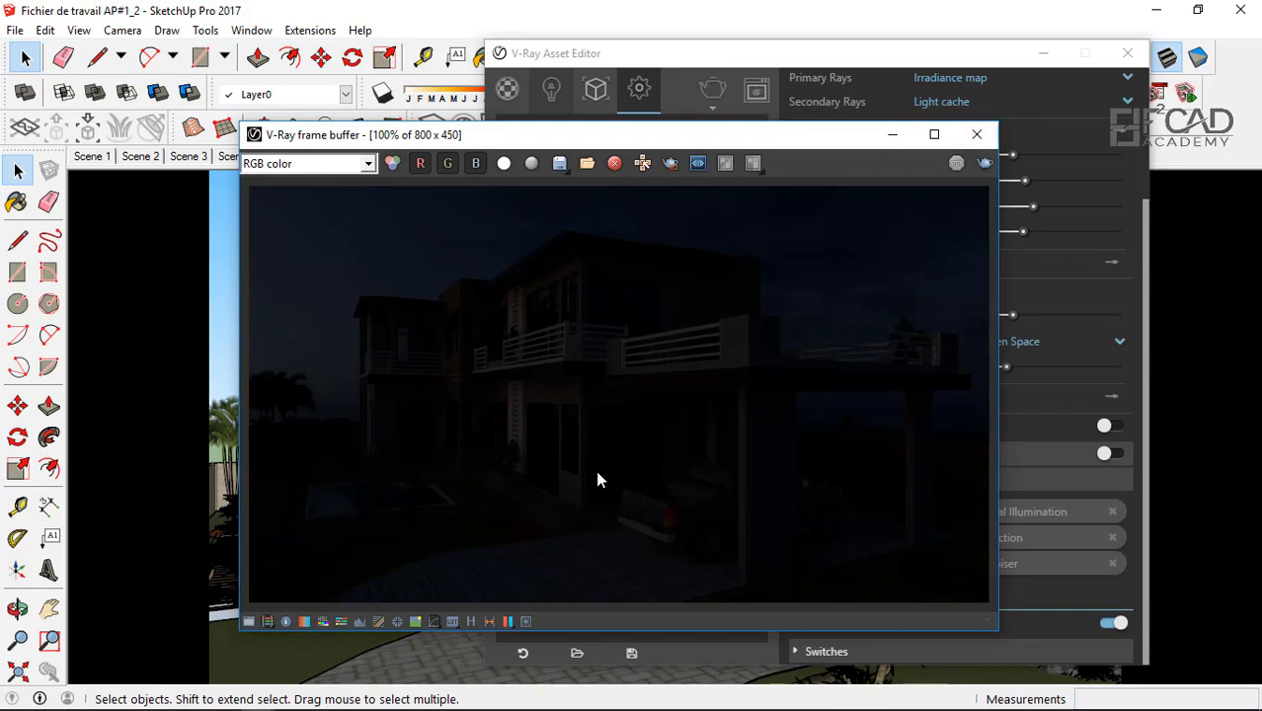
pyautogui.click(978, 138)
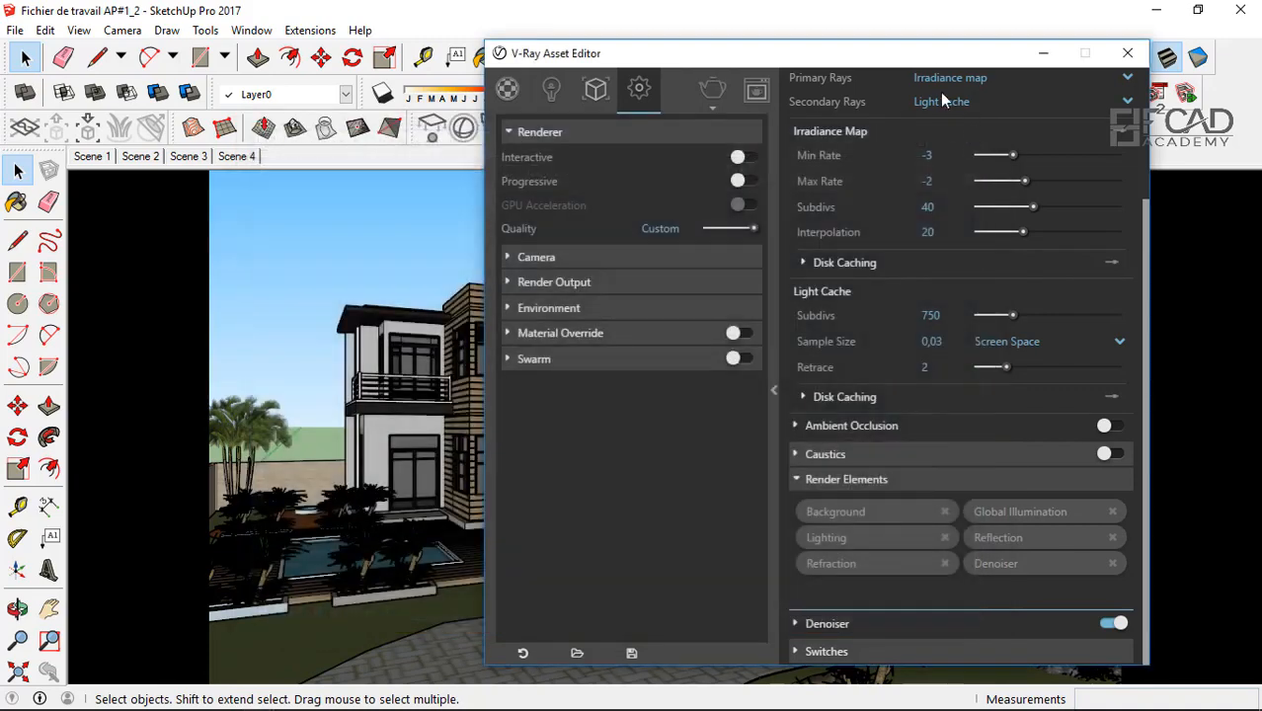
# - Check the scene's light list in the V-Ray Asset Editor and close the editor
pyautogui.moveTo(923, 56); pyautogui.dragTo(865, 58)
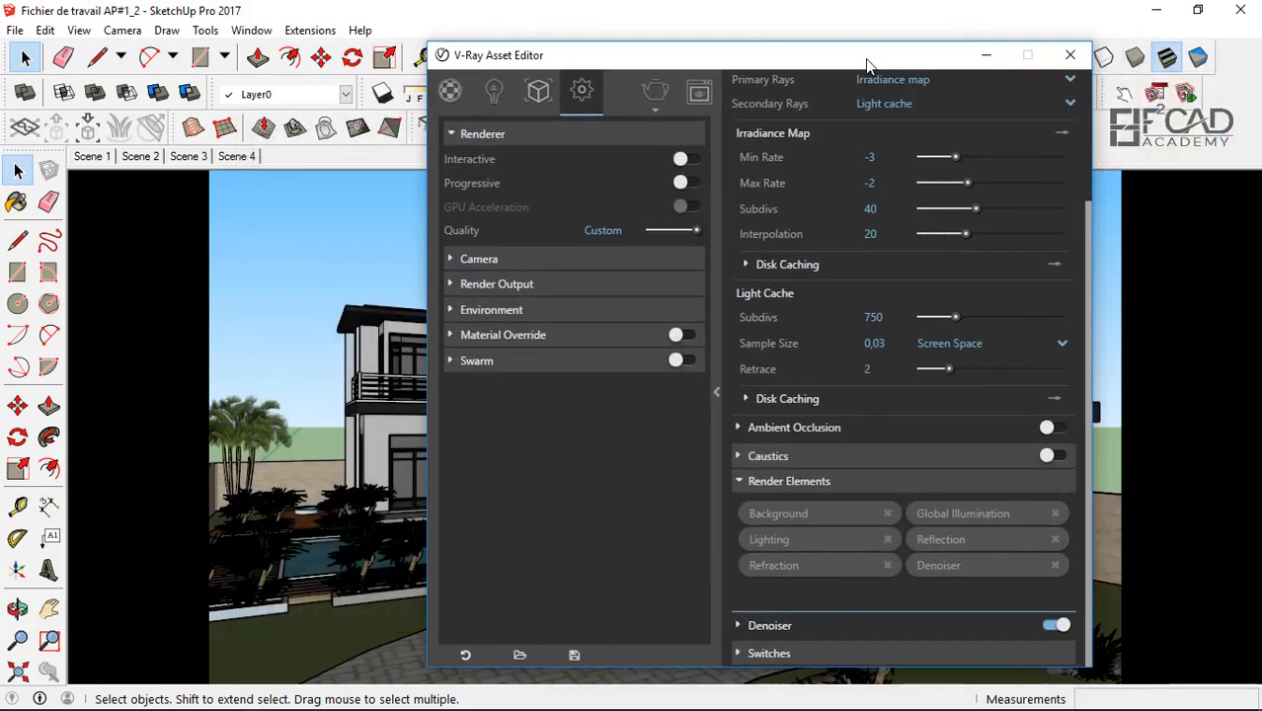
pyautogui.click(494, 92)
pyautogui.moveTo(499, 58); pyautogui.dragTo(542, 219)
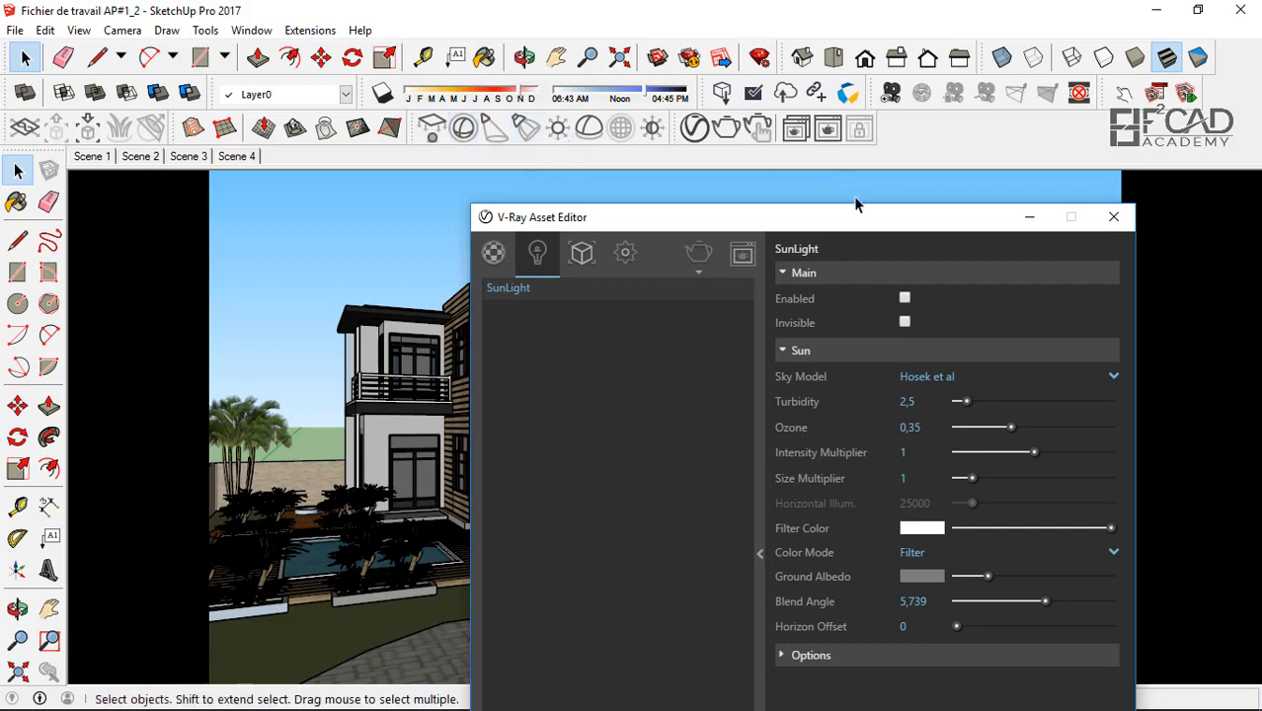
pyautogui.click(1113, 217)
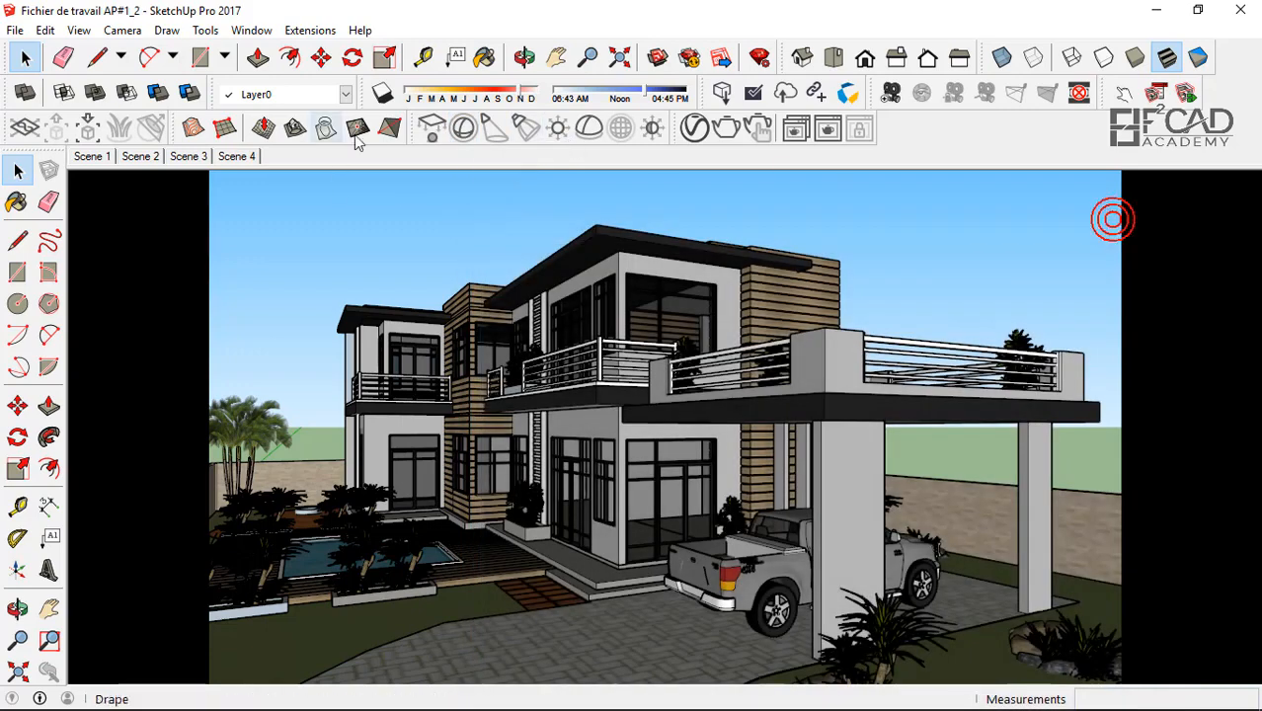
# - Place a V-Ray Sphere Light on the paved driveway just behind the pickup truck
pyautogui.click(465, 130)
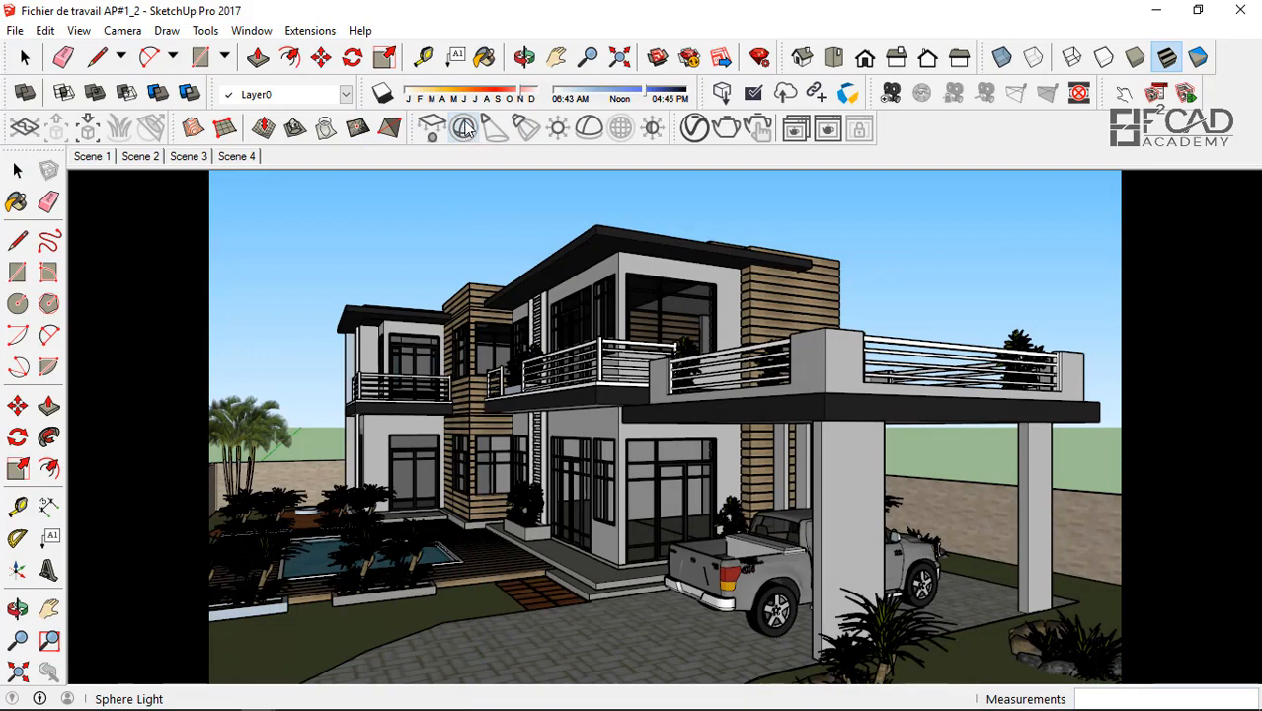
pyautogui.click(647, 633)
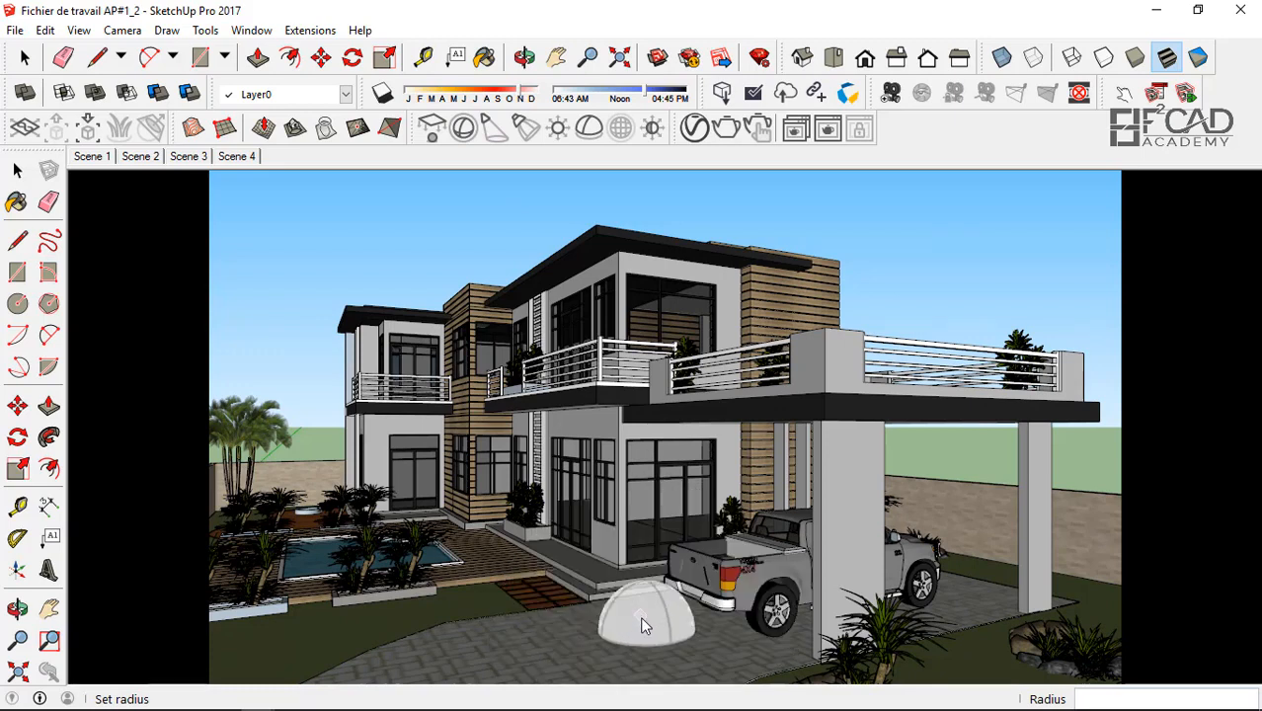
pyautogui.click(642, 625)
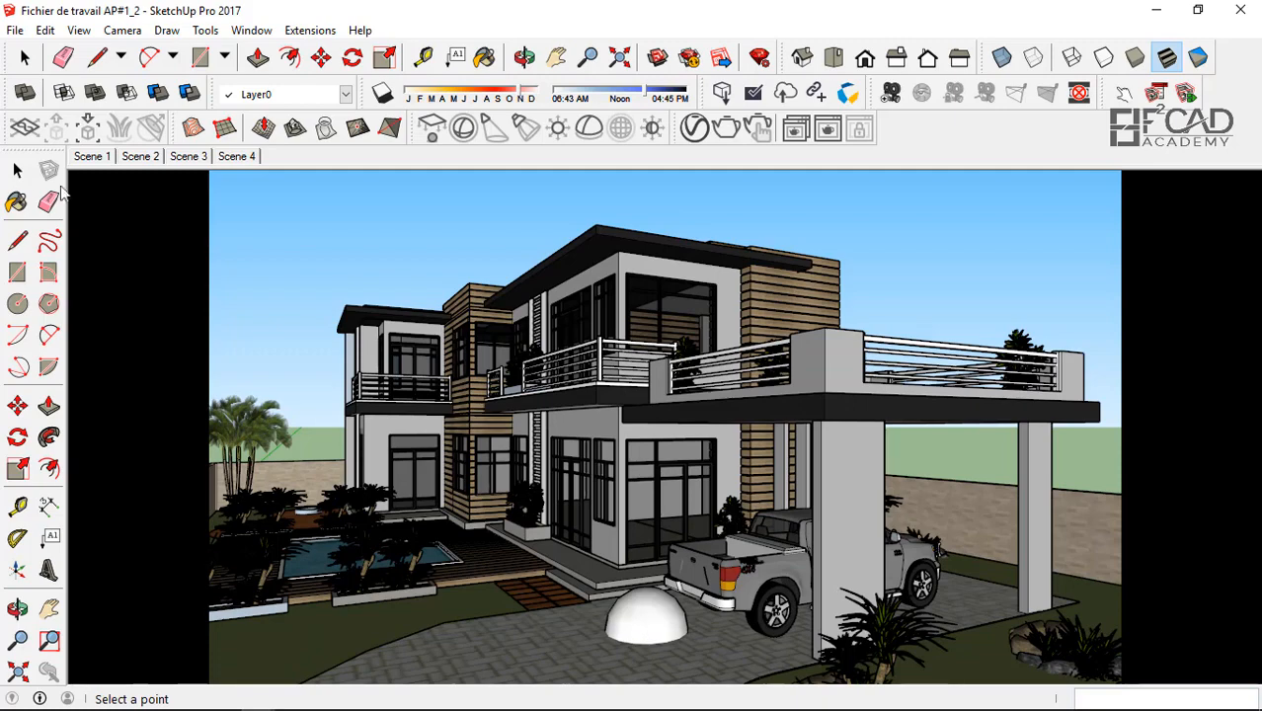
# - Raise the sphere light vertically above the driveway in two moves of about 0.95 m and 0.97 m
pyautogui.click(17, 173)
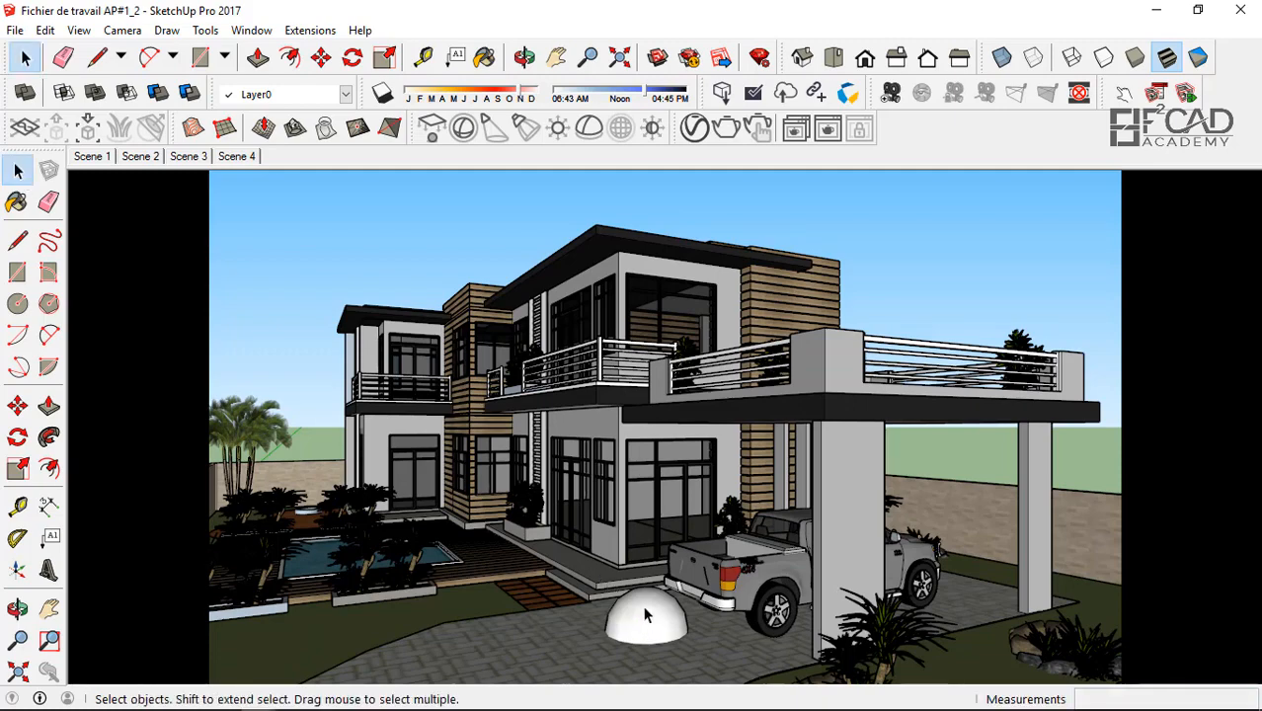
pyautogui.click(644, 614)
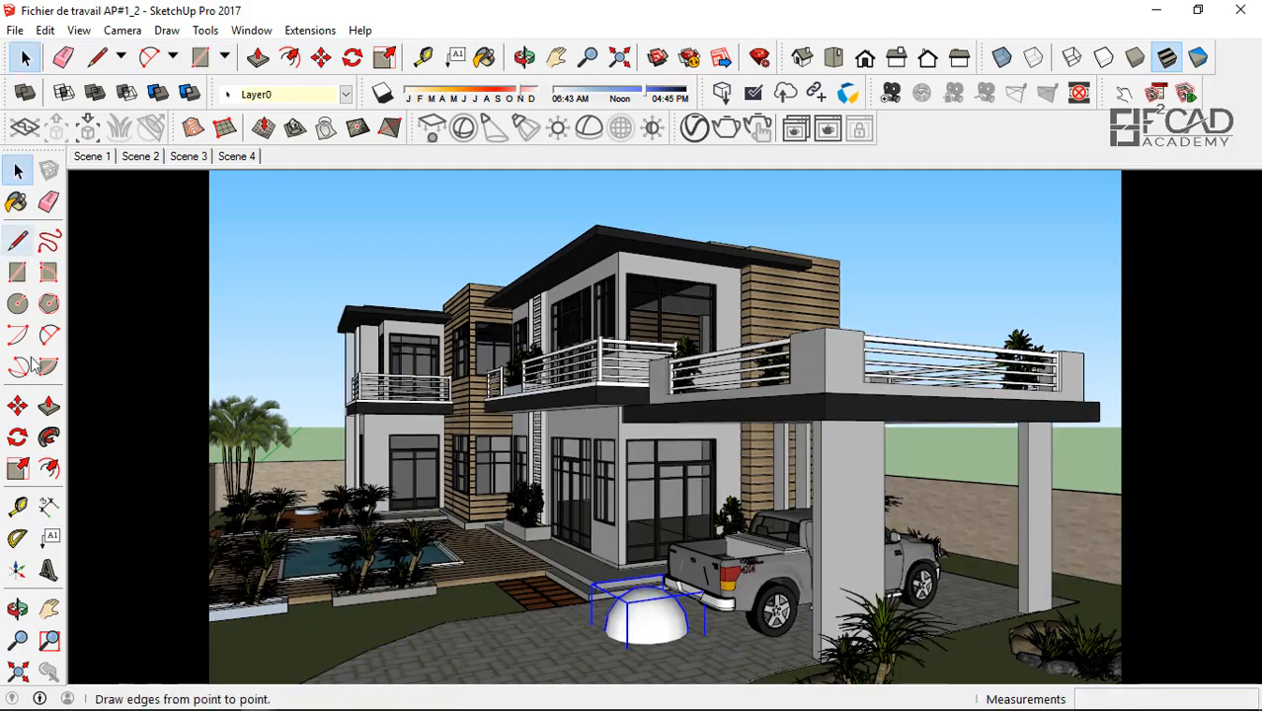
pyautogui.click(18, 405)
pyautogui.click(301, 353)
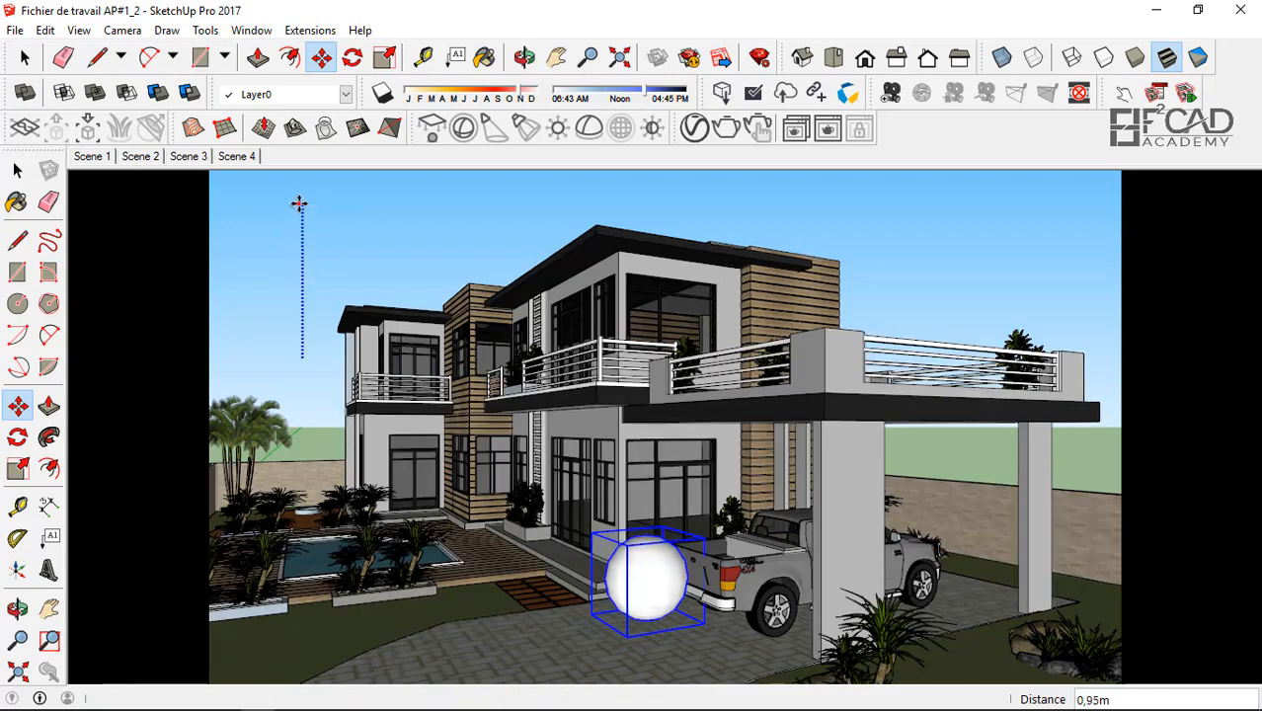
pyautogui.click(299, 203)
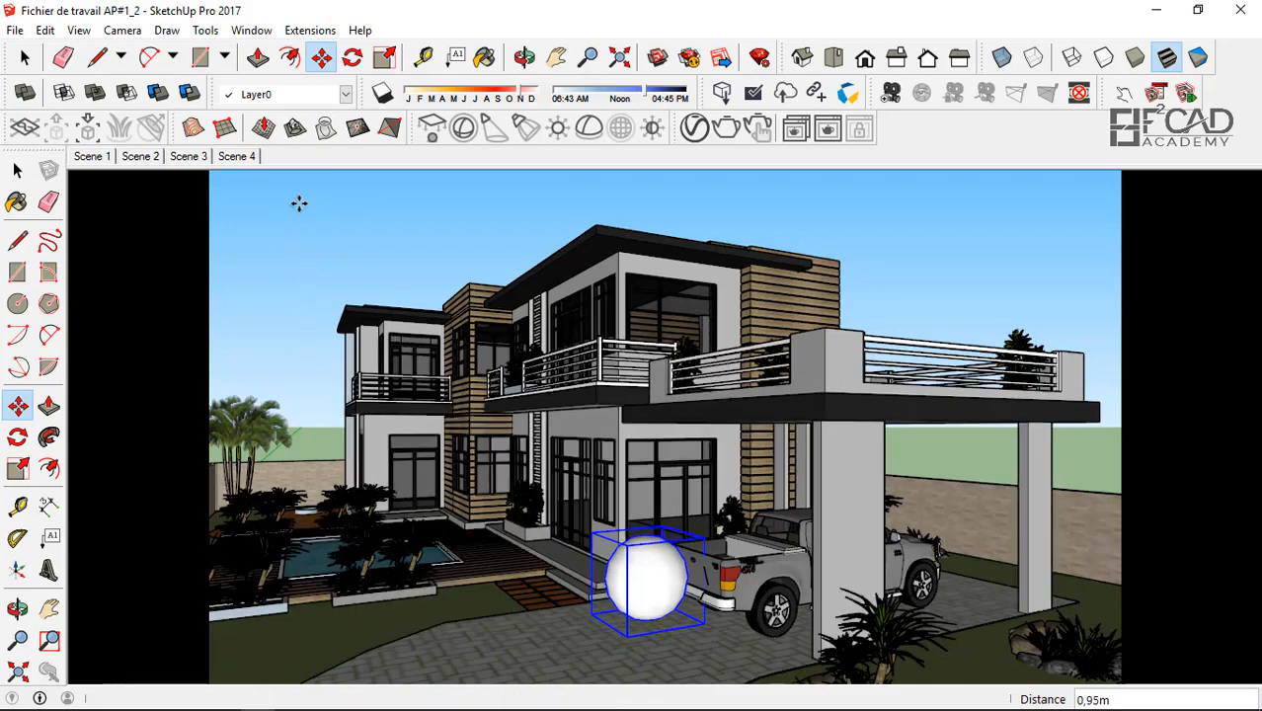
pyautogui.click(310, 363)
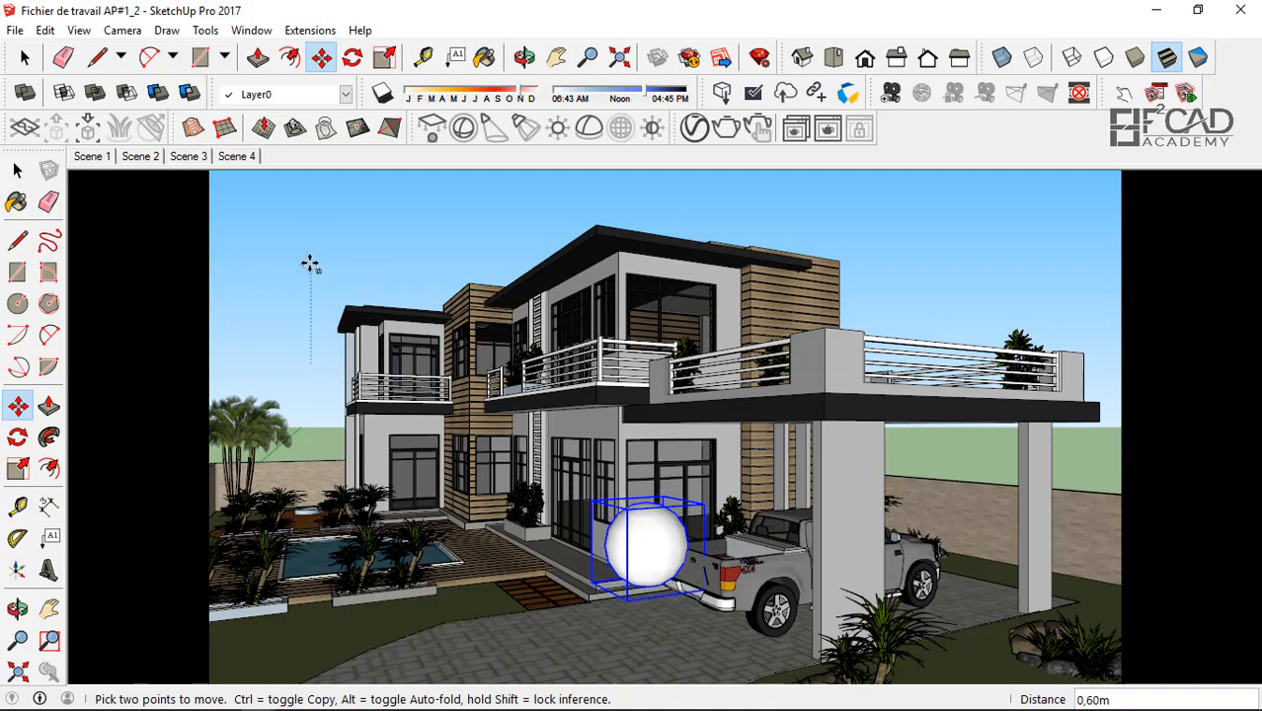
pyautogui.click(310, 207)
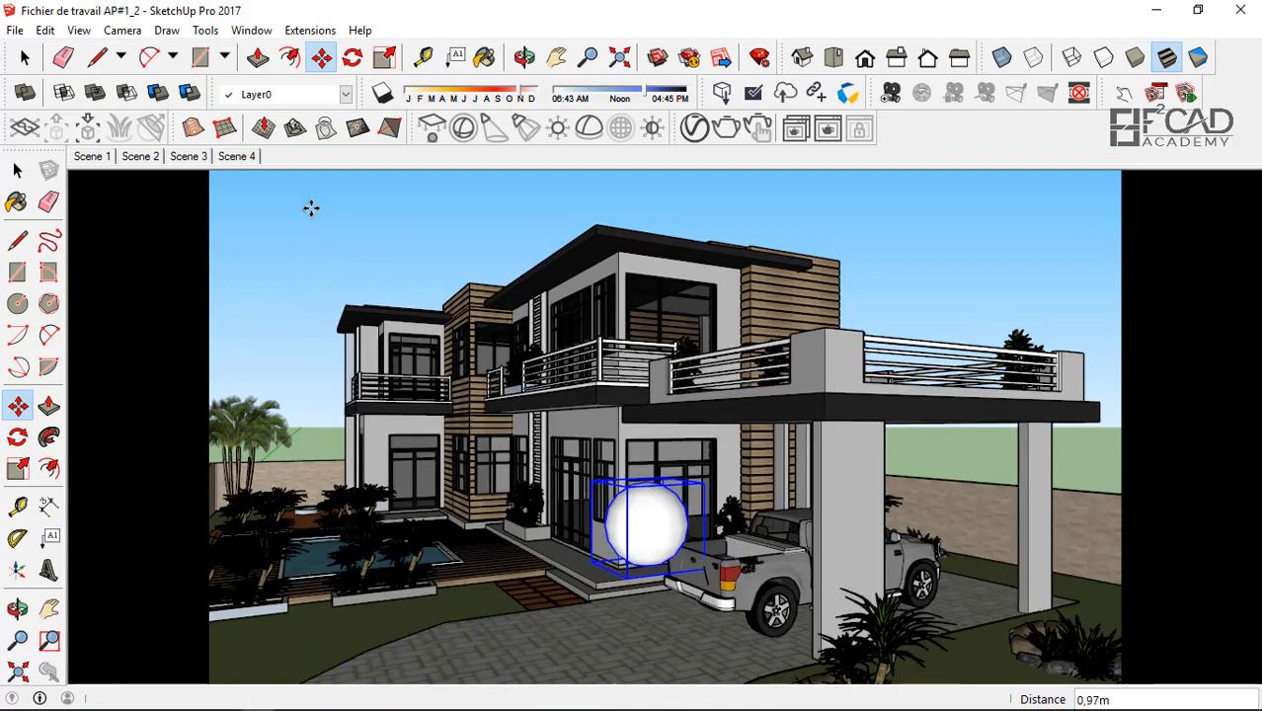
# - Scale the sphere light down uniformly about its opposite corner, then deselect it
pyautogui.scroll(3, 660, 550)
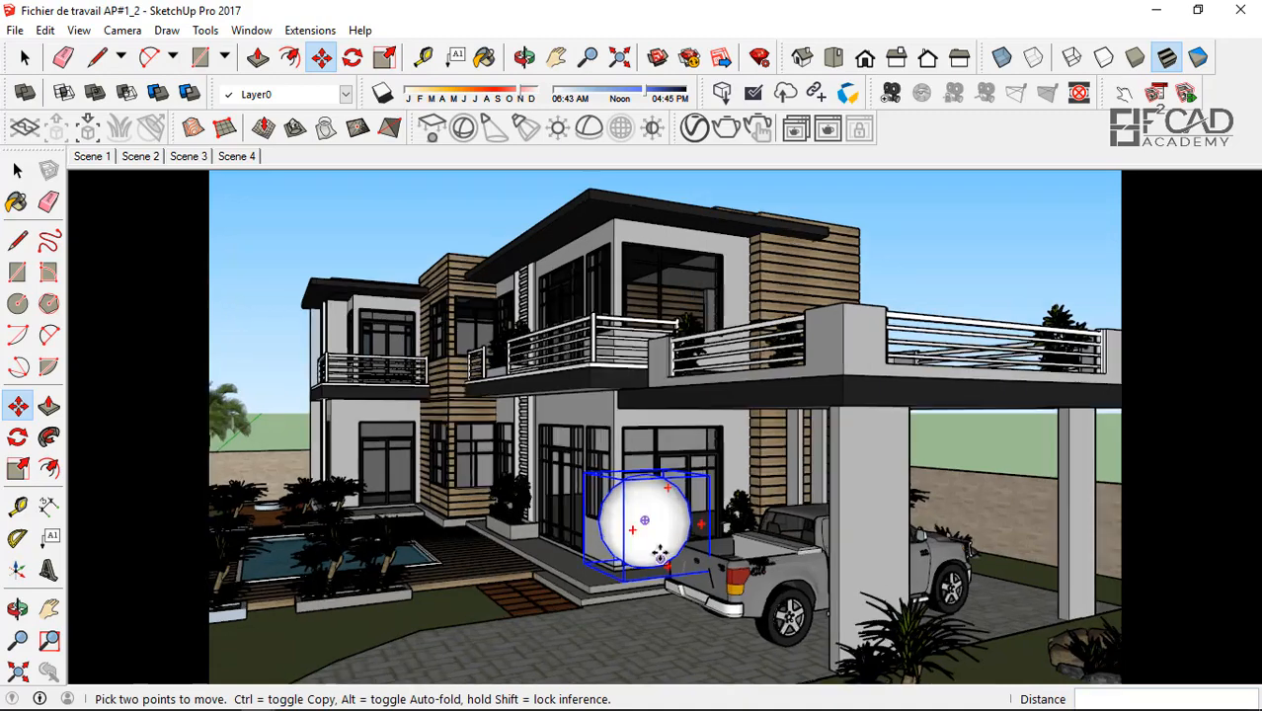
pyautogui.scroll(2, 659, 550)
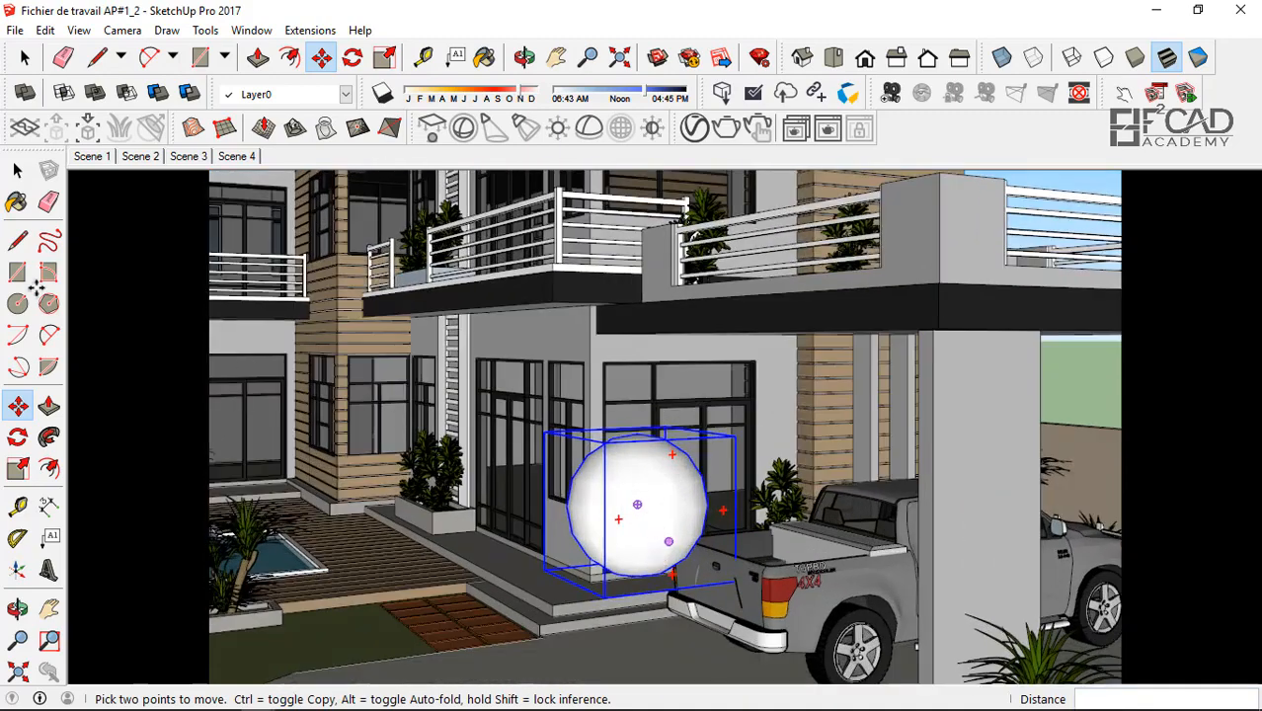
pyautogui.click(17, 474)
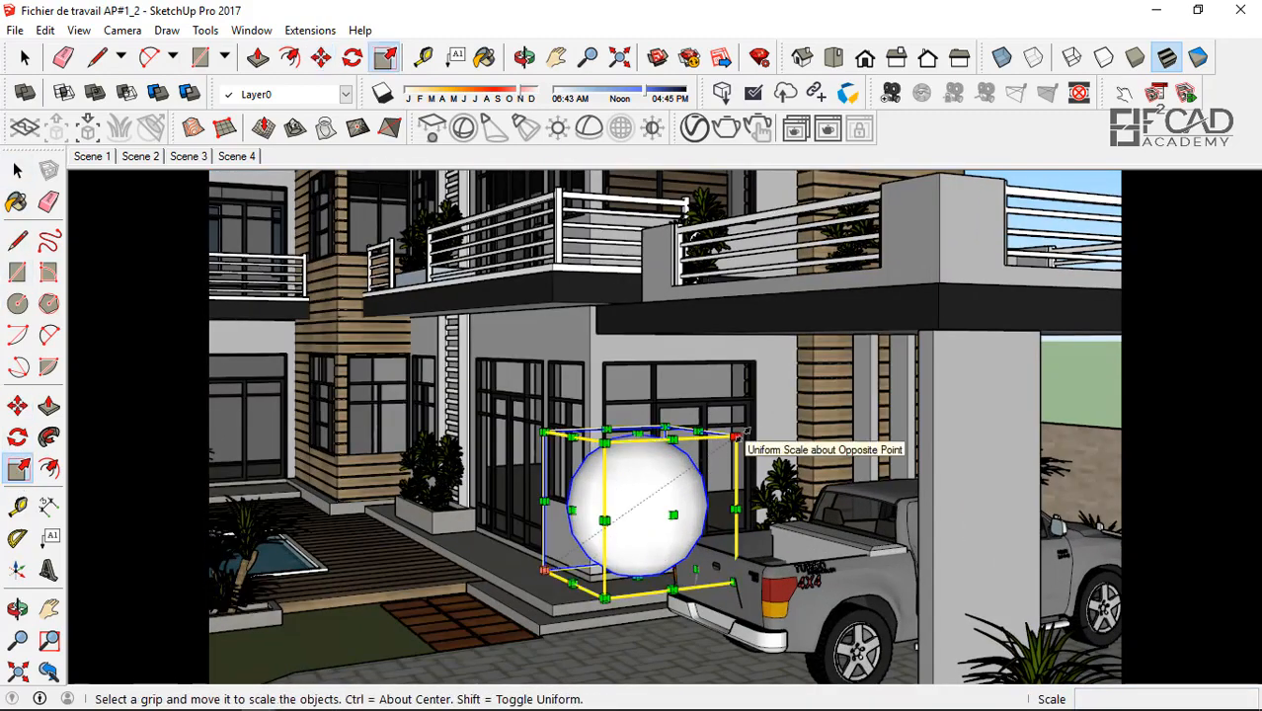
pyautogui.moveTo(736, 435); pyautogui.dragTo(666, 486)
pyautogui.scroll(-2, 669, 488)
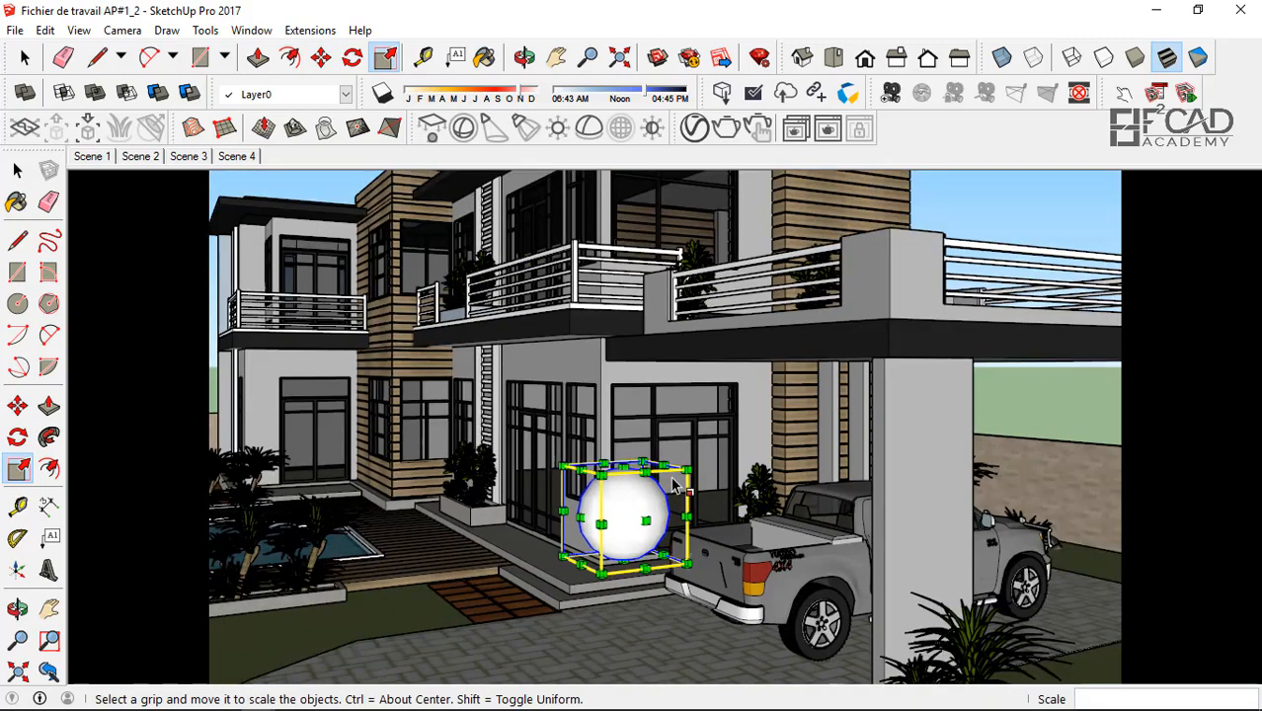
pyautogui.scroll(-2, 673, 484)
pyautogui.click(18, 172)
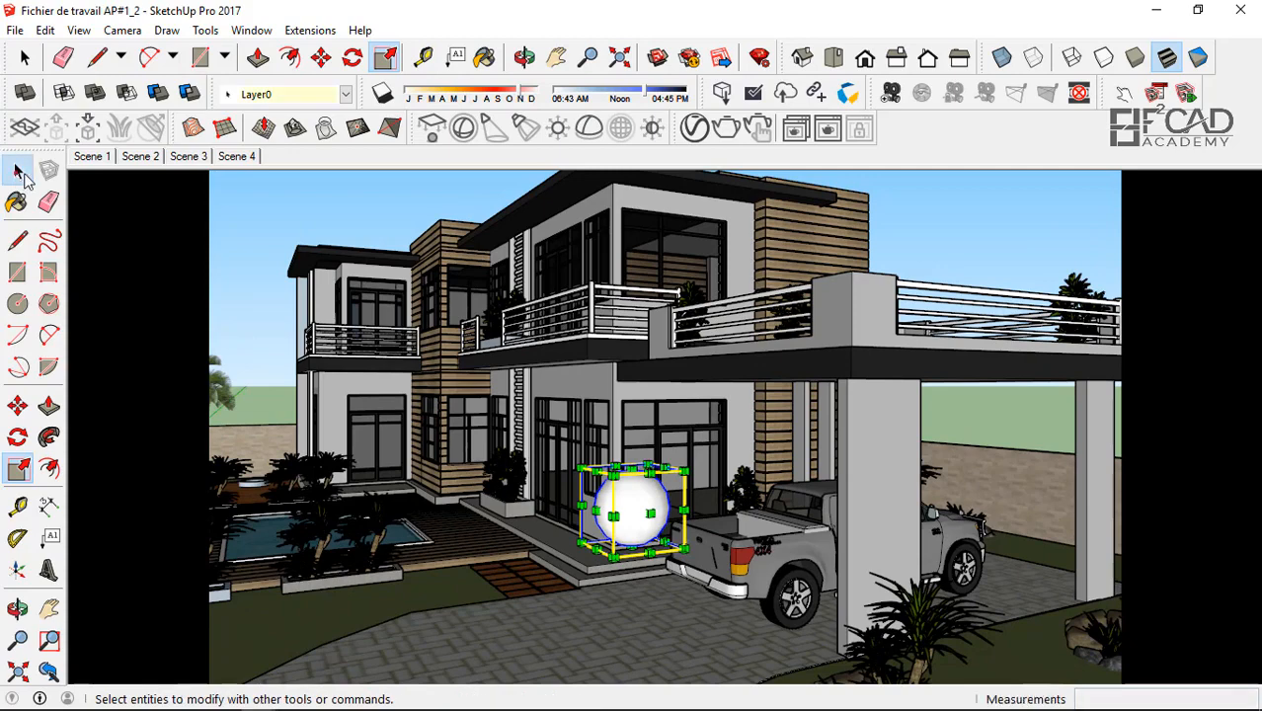
pyautogui.click(264, 202)
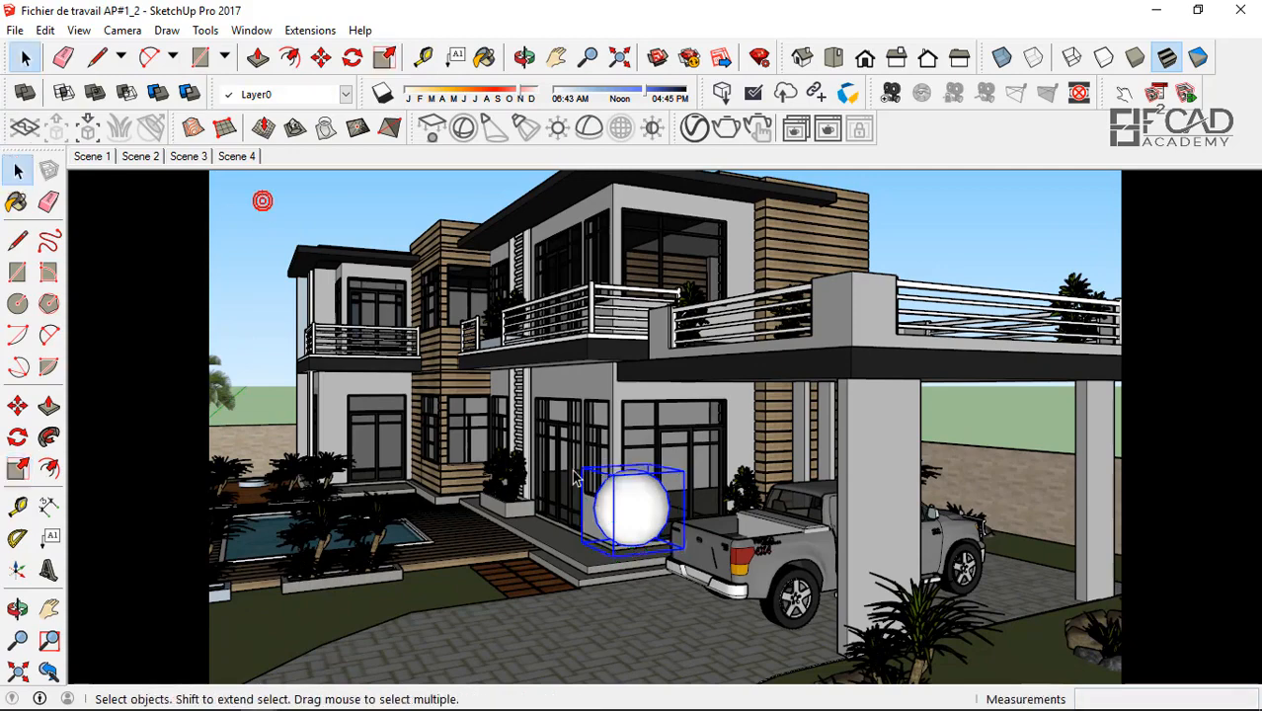
# - Select the sphere light and raise it vertically by about 0.95 m in front of the ground-floor windows
pyautogui.click(17, 406)
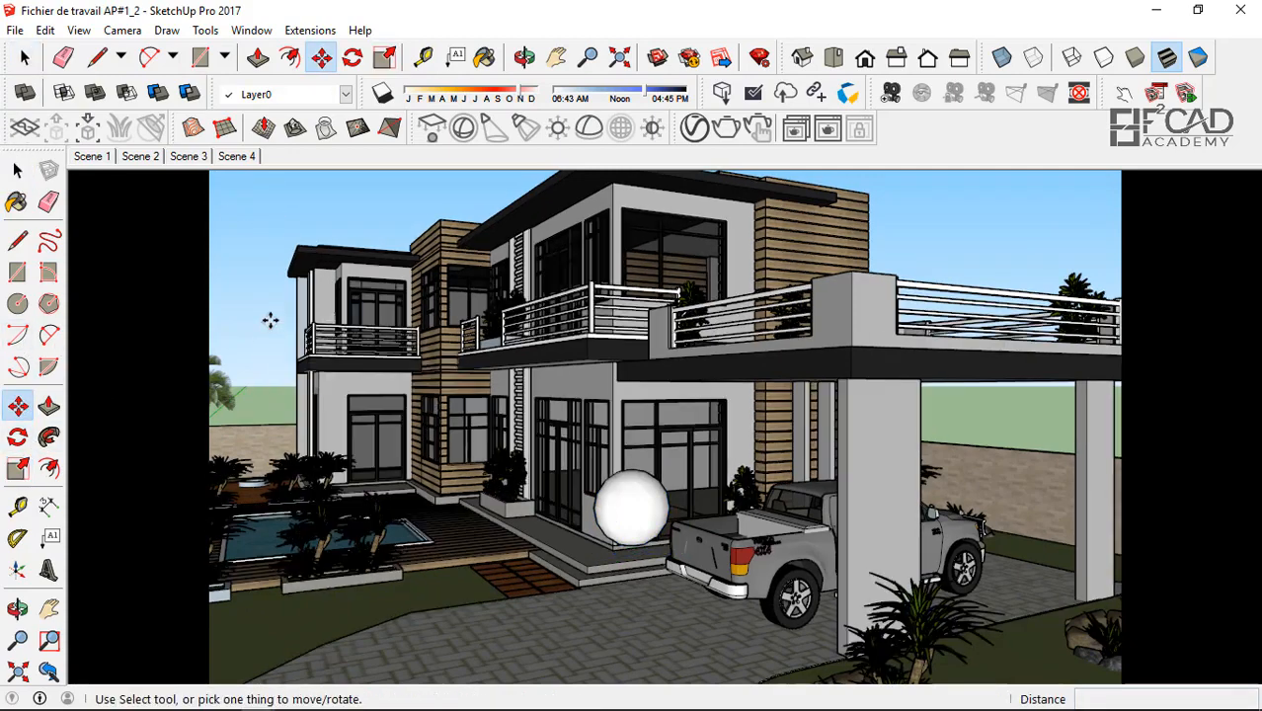
pyautogui.click(15, 171)
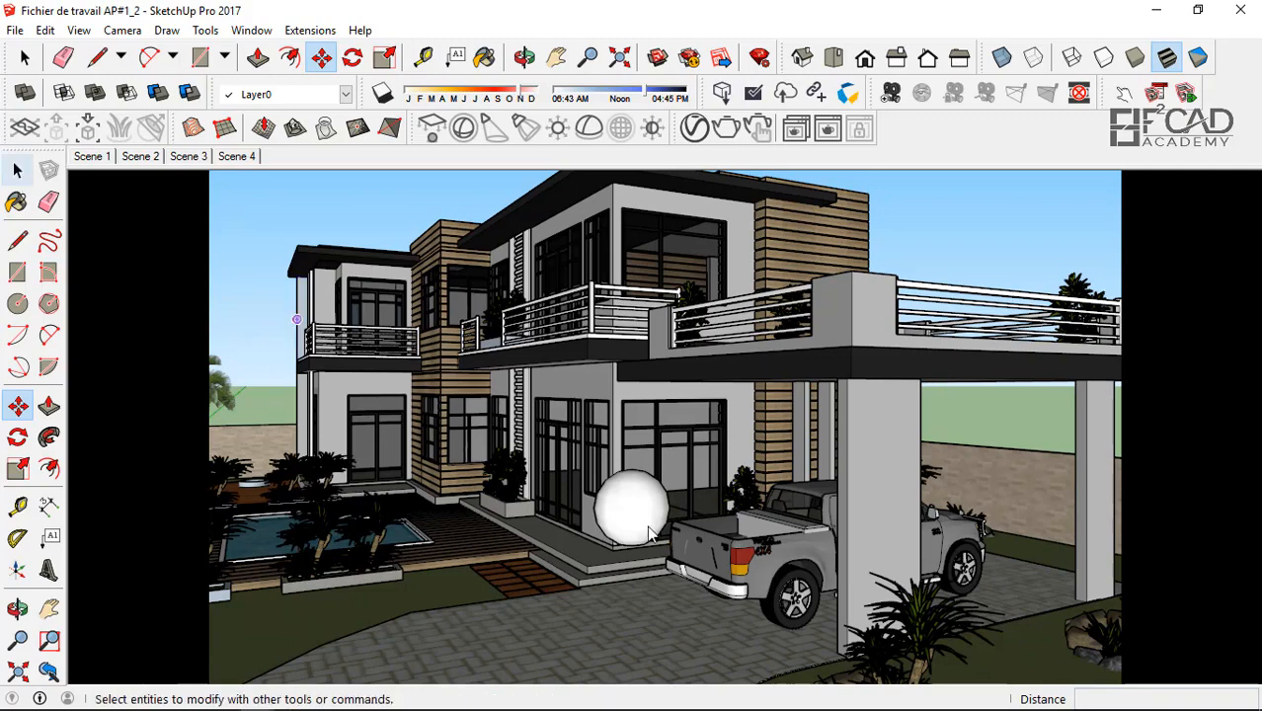
pyautogui.click(630, 508)
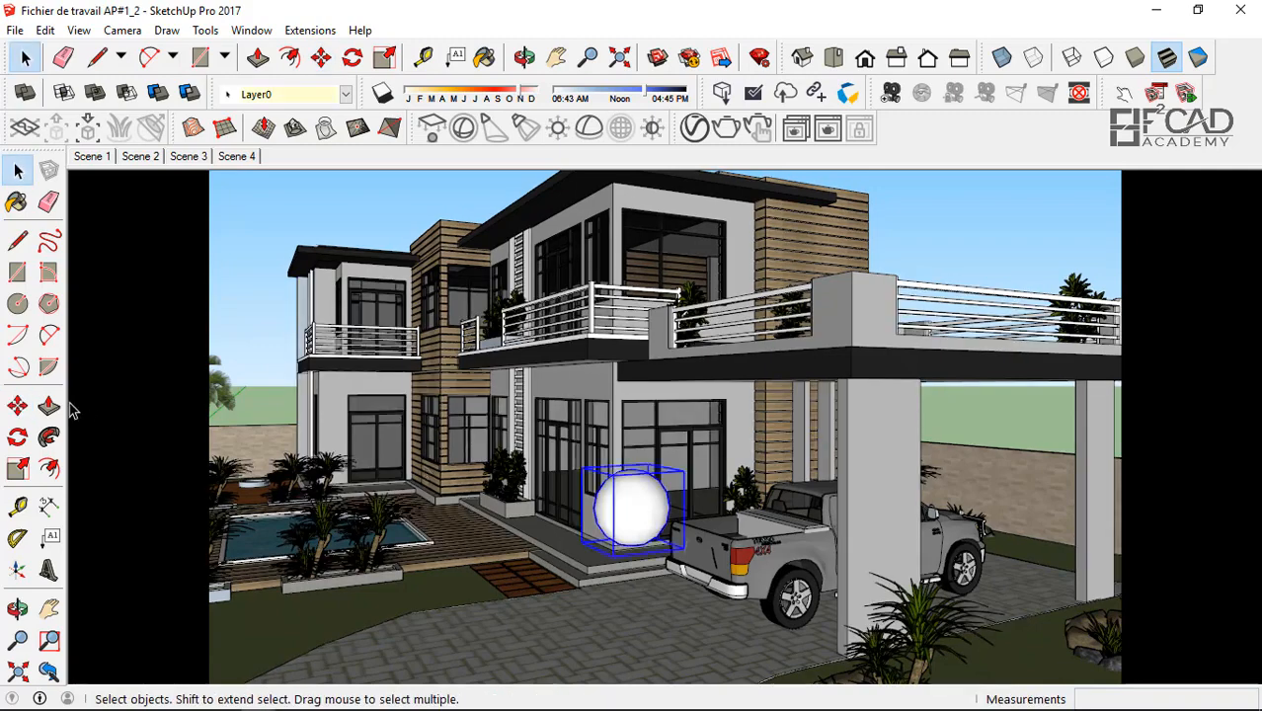
pyautogui.click(19, 406)
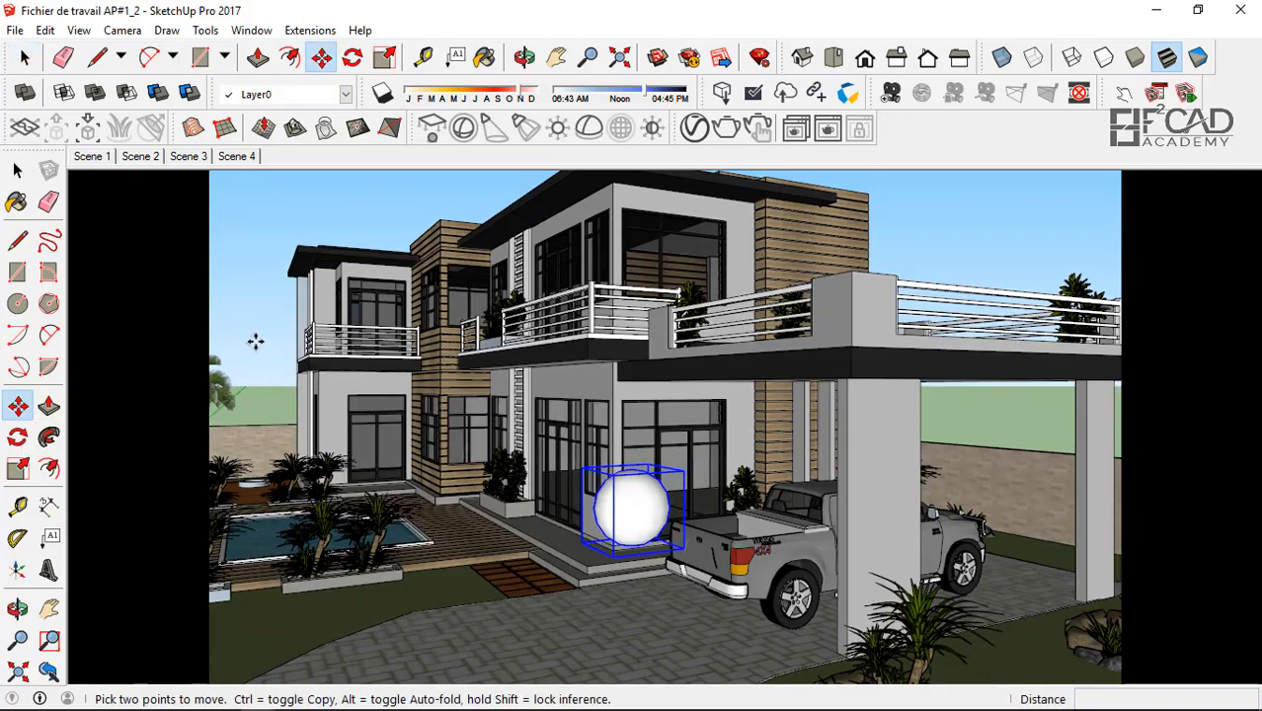
pyautogui.click(257, 372)
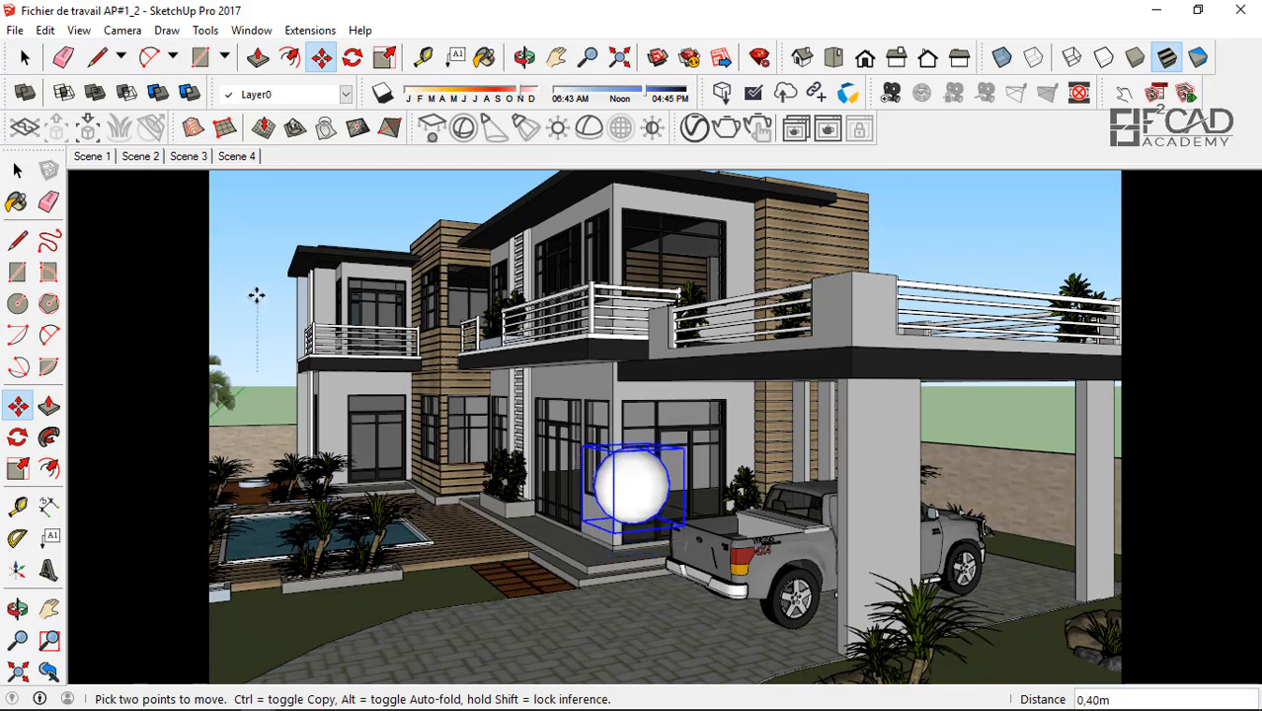
pyautogui.click(254, 194)
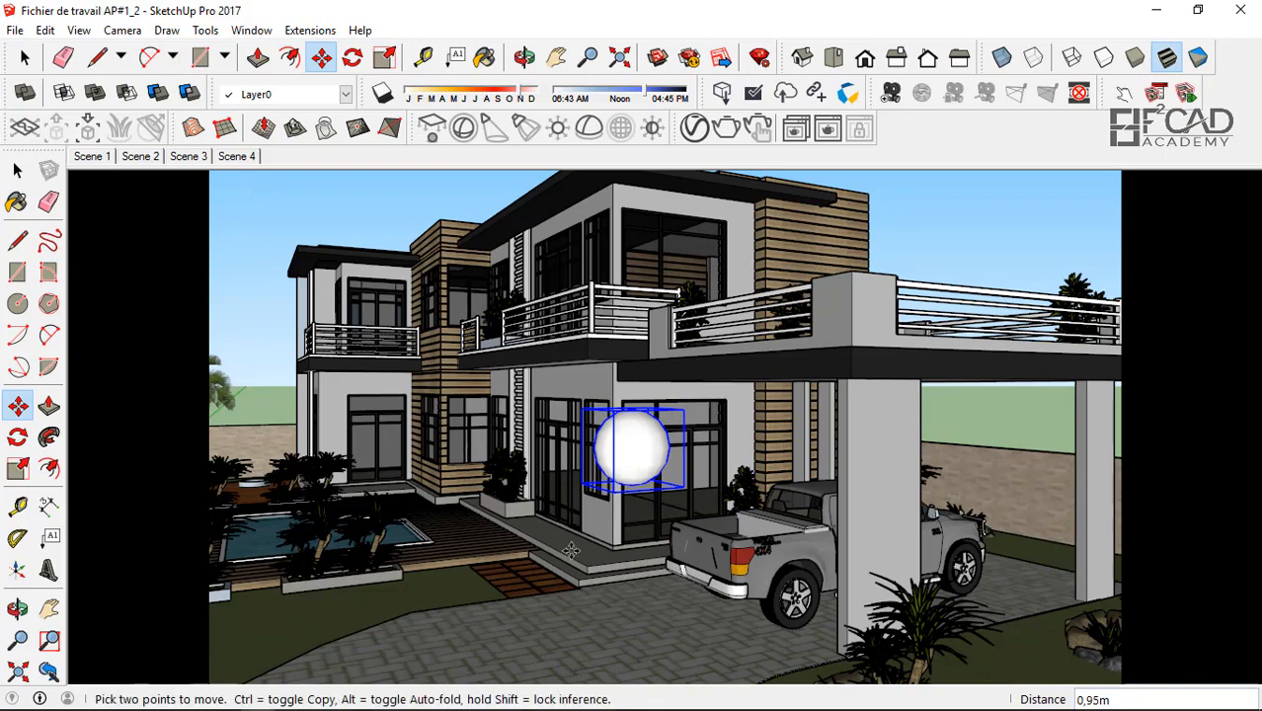
# - Move the sphere light about 1.47 m along the red axis, following the porch step's edge toward the carport
pyautogui.scroll(-2, 584, 602)
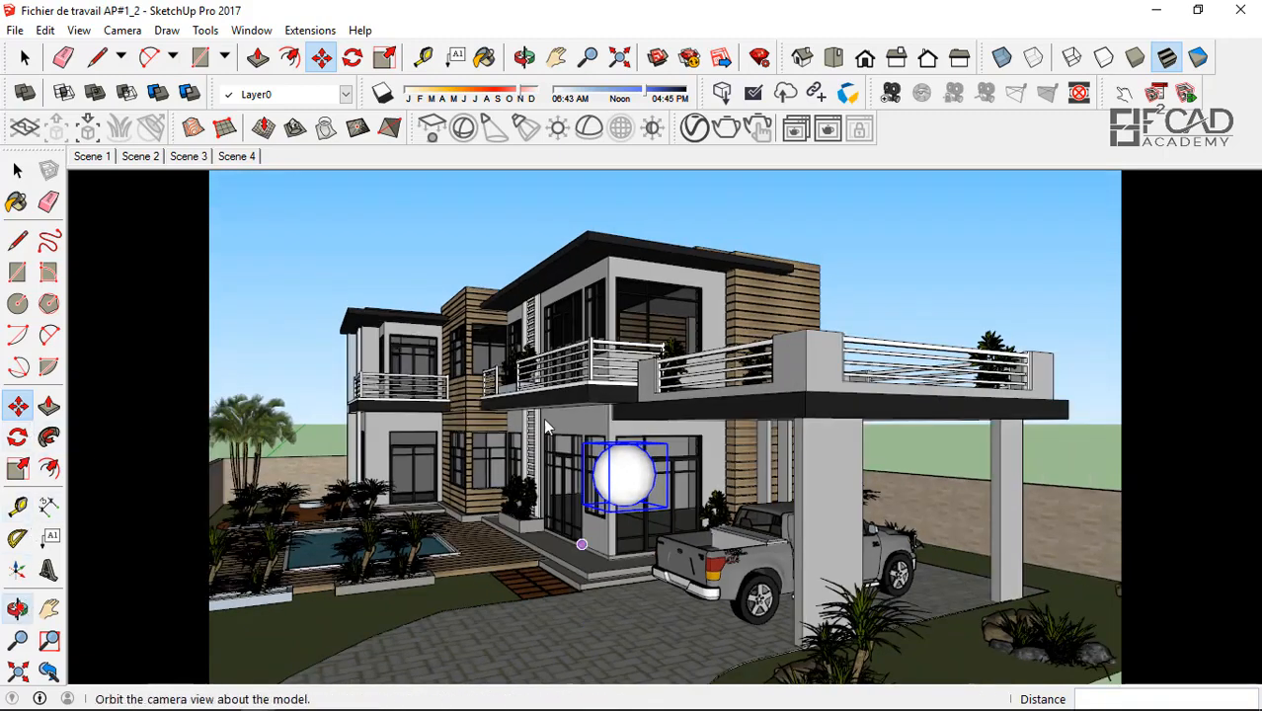
pyautogui.press('o')
pyautogui.moveTo(601, 468); pyautogui.dragTo(601, 501)
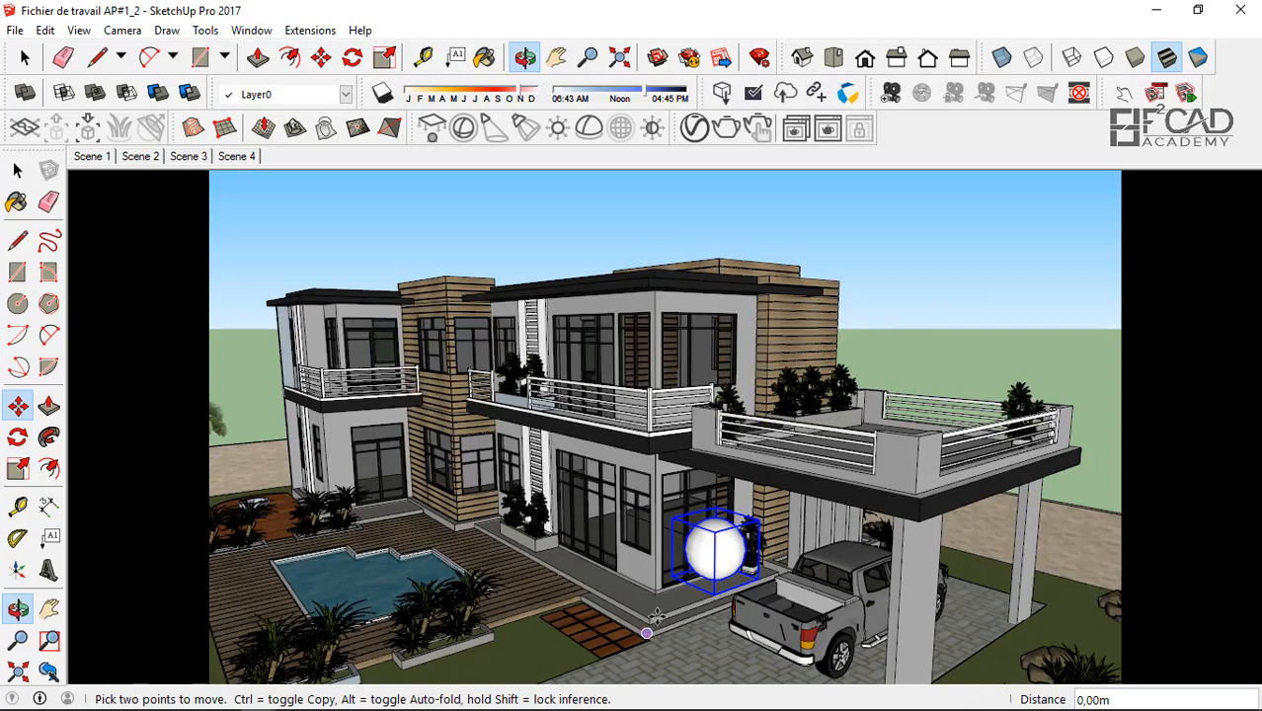
pyautogui.scroll(5, 671, 604)
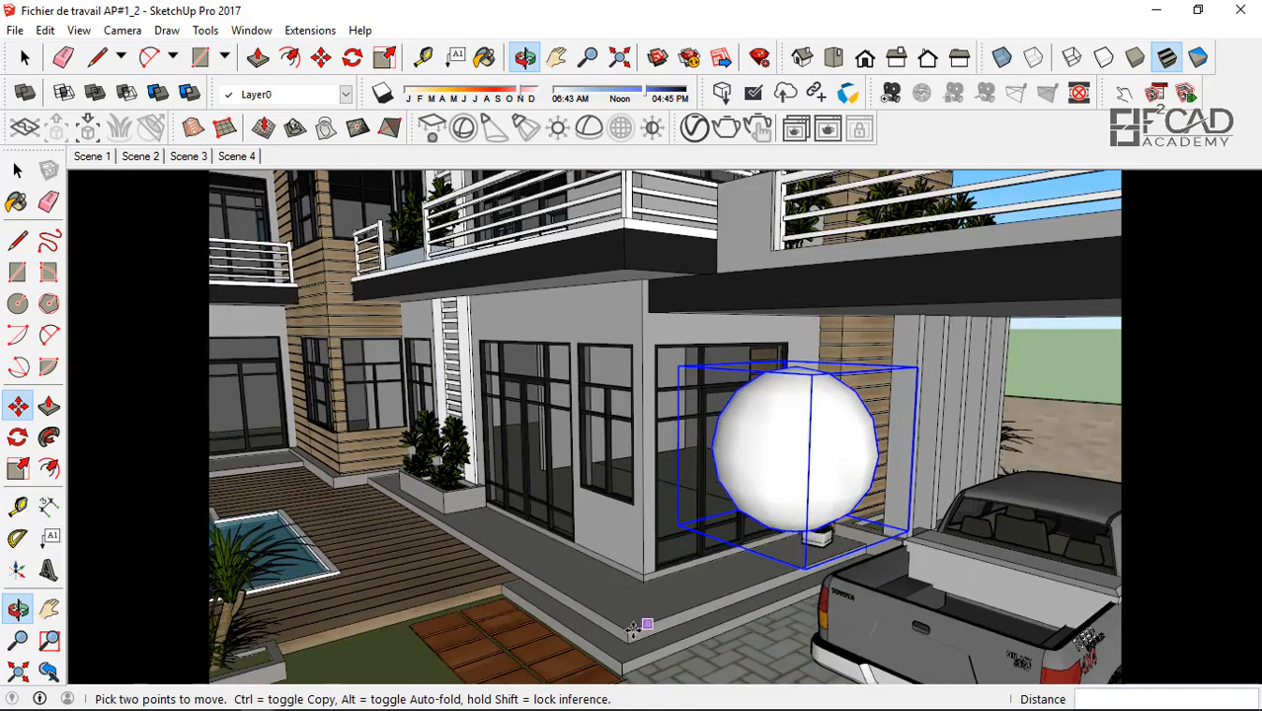
pyautogui.click(629, 630)
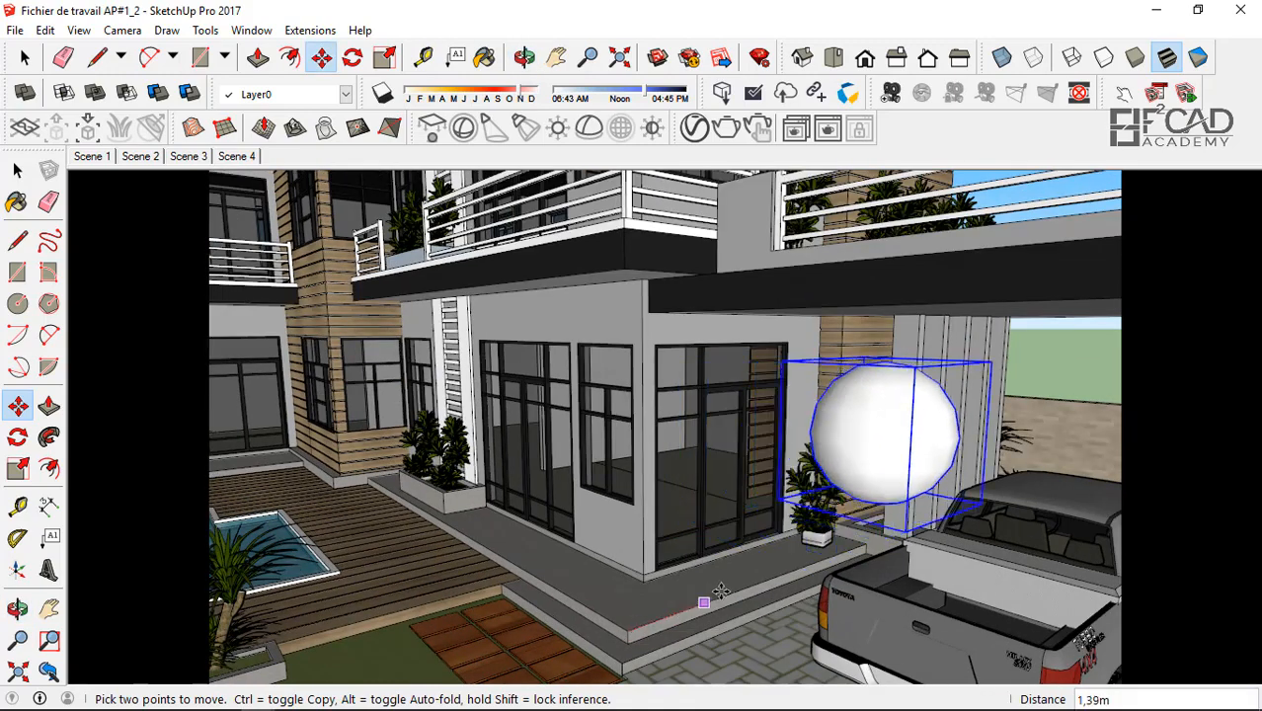
pyautogui.click(721, 593)
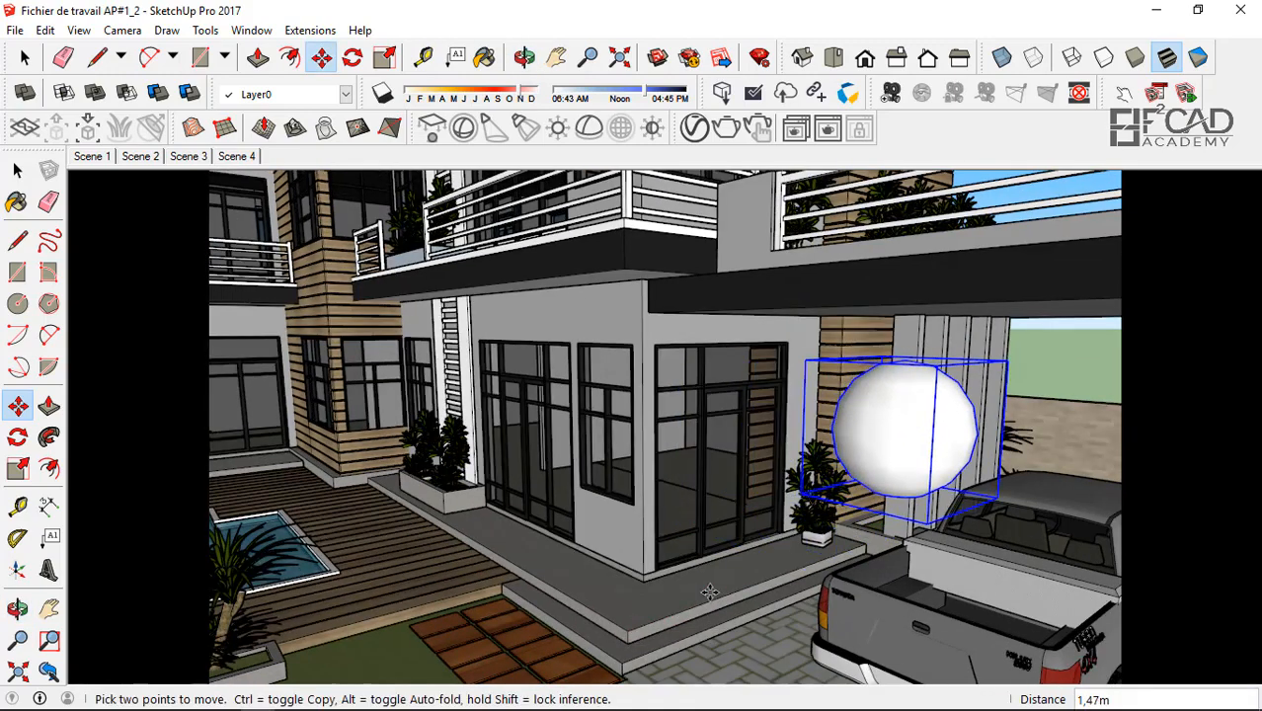
# - Move the sphere light about 4.90 m along the green axis into the house, and about 1.96 m along the red axis
pyautogui.click(629, 631)
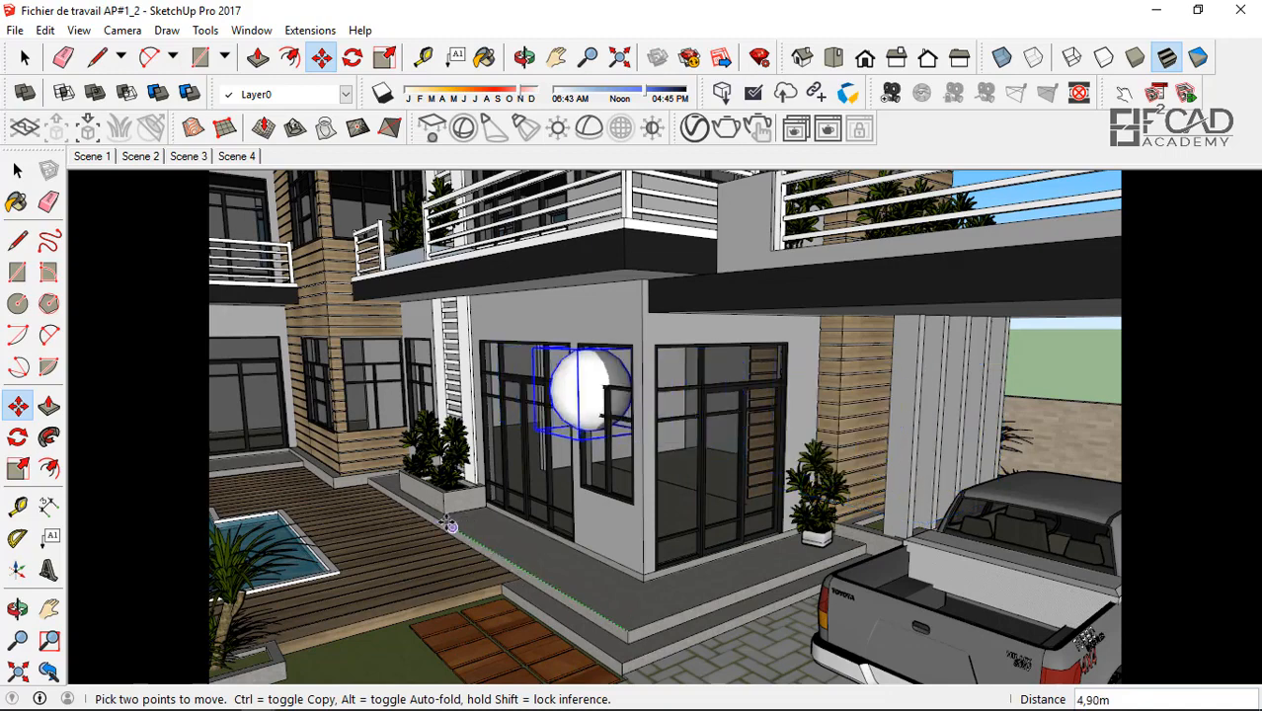
pyautogui.click(450, 525)
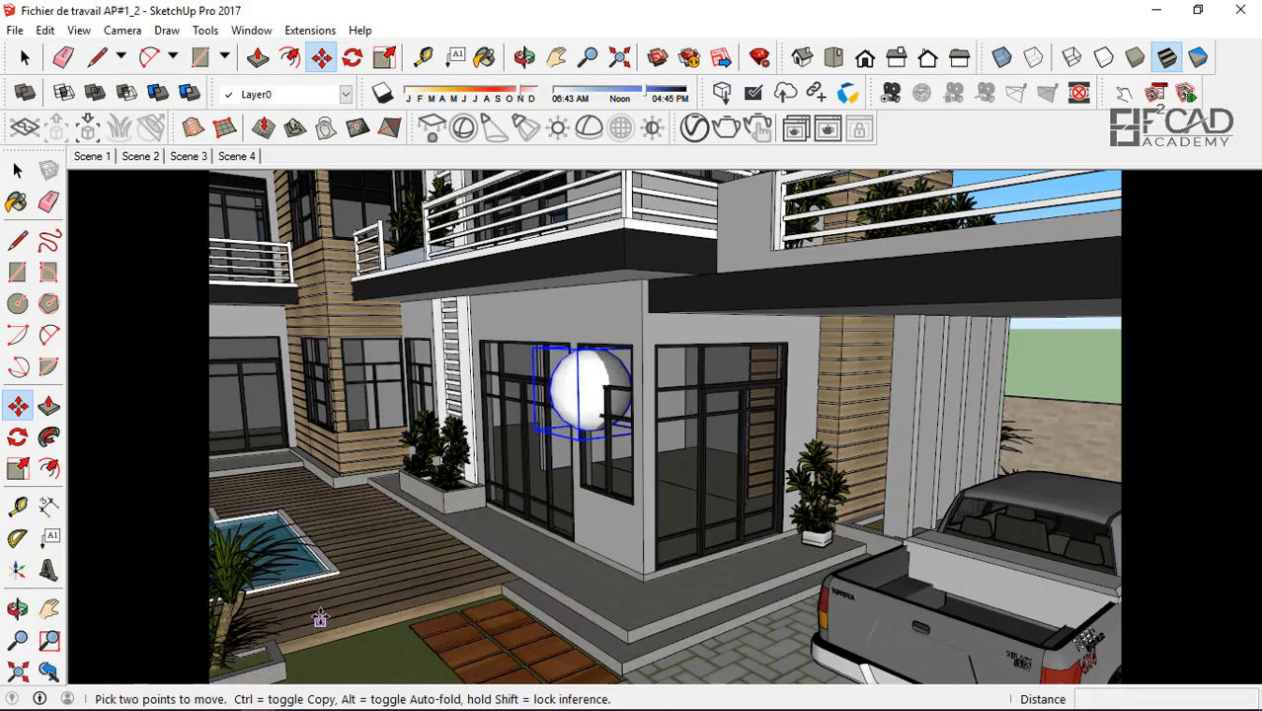
pyautogui.click(320, 616)
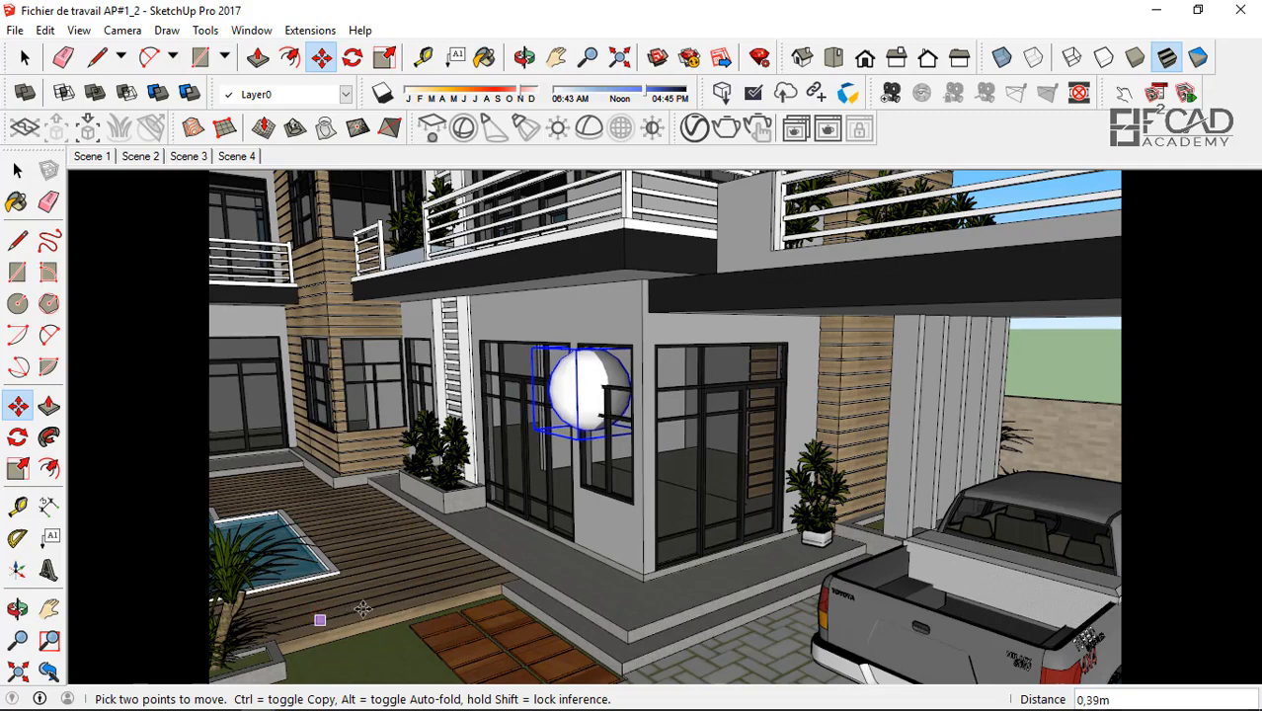
pyautogui.click(468, 583)
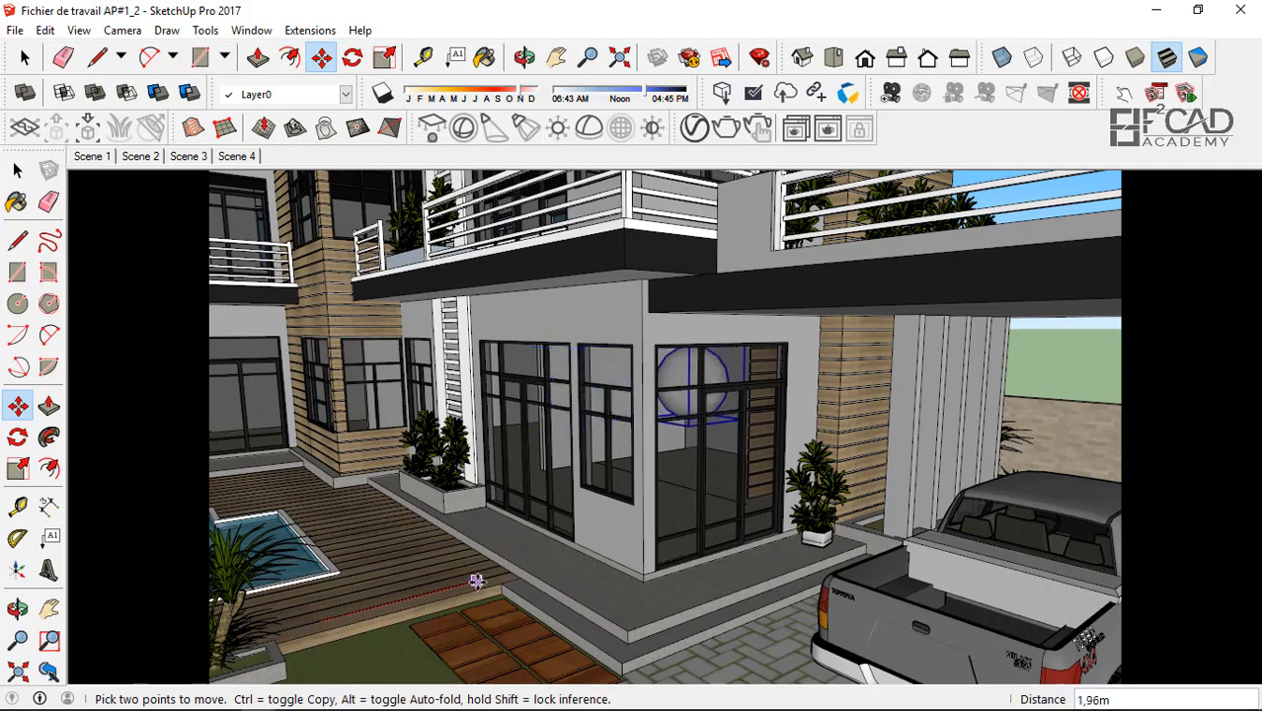
# - Hide the group of window and door frames to expose the ground-floor interior
pyautogui.scroll(-5, 682, 584)
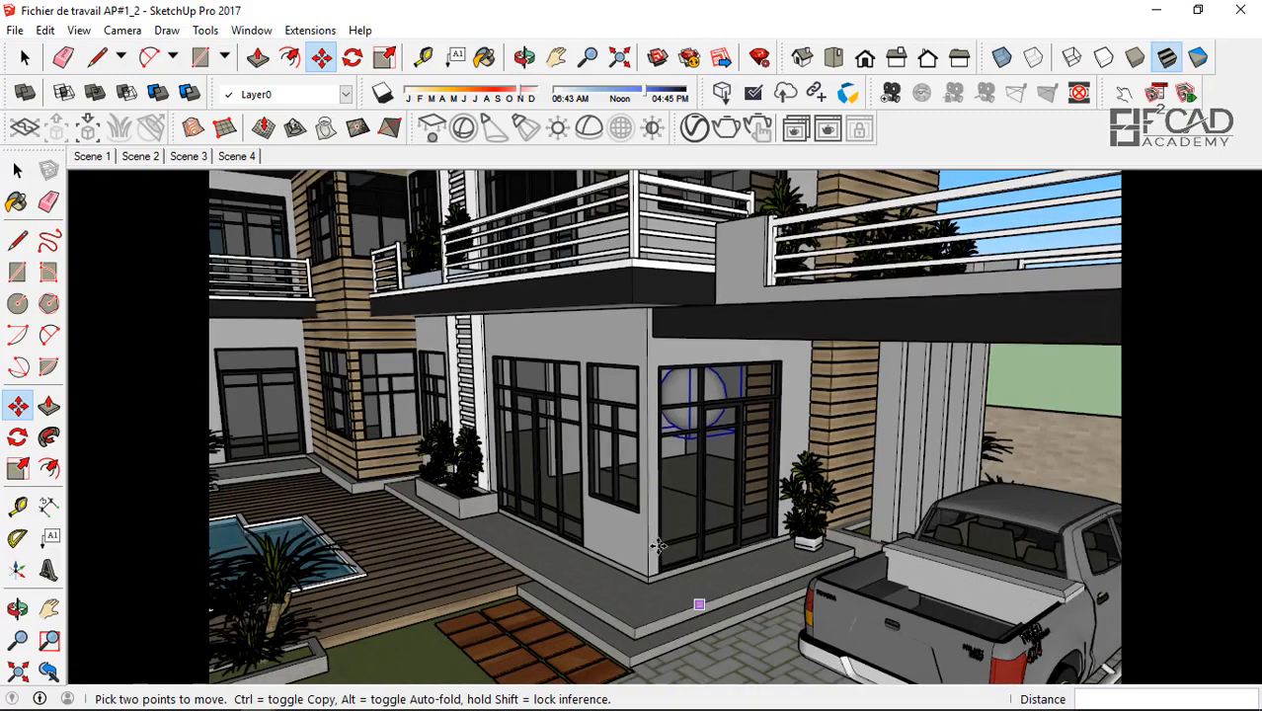
pyautogui.scroll(2, 554, 501)
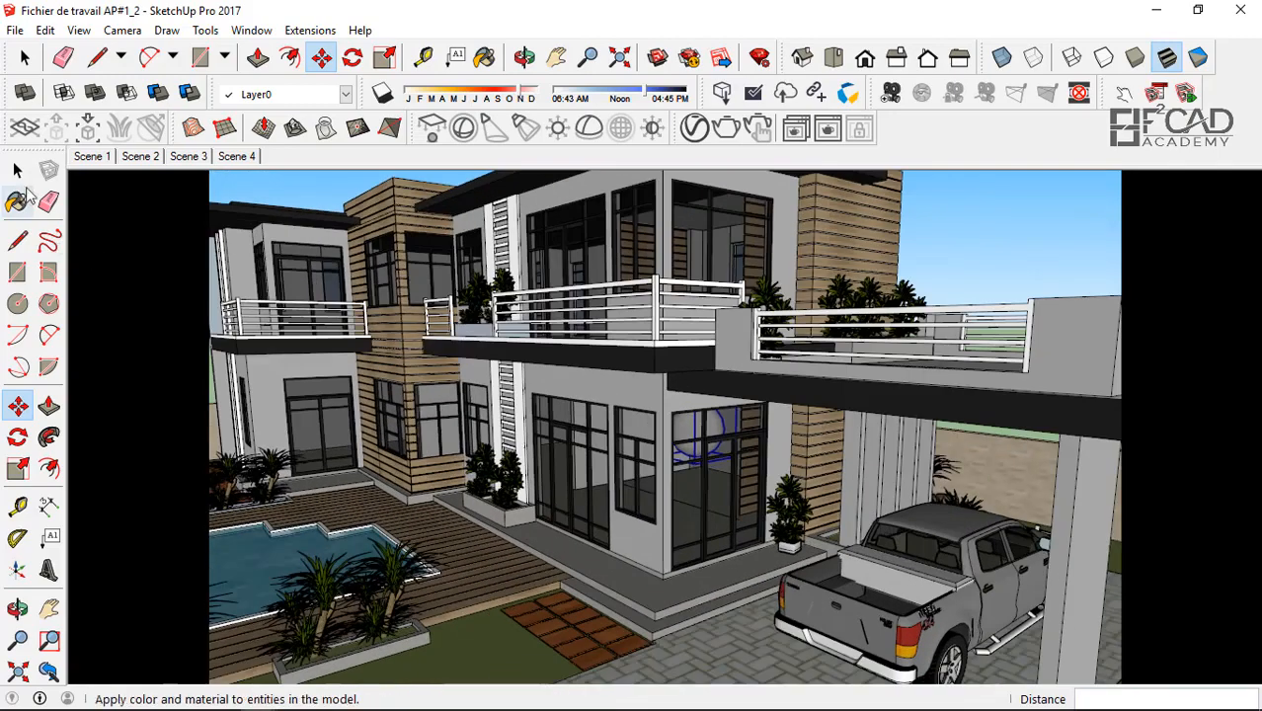
pyautogui.click(17, 171)
pyautogui.scroll(4, 589, 461)
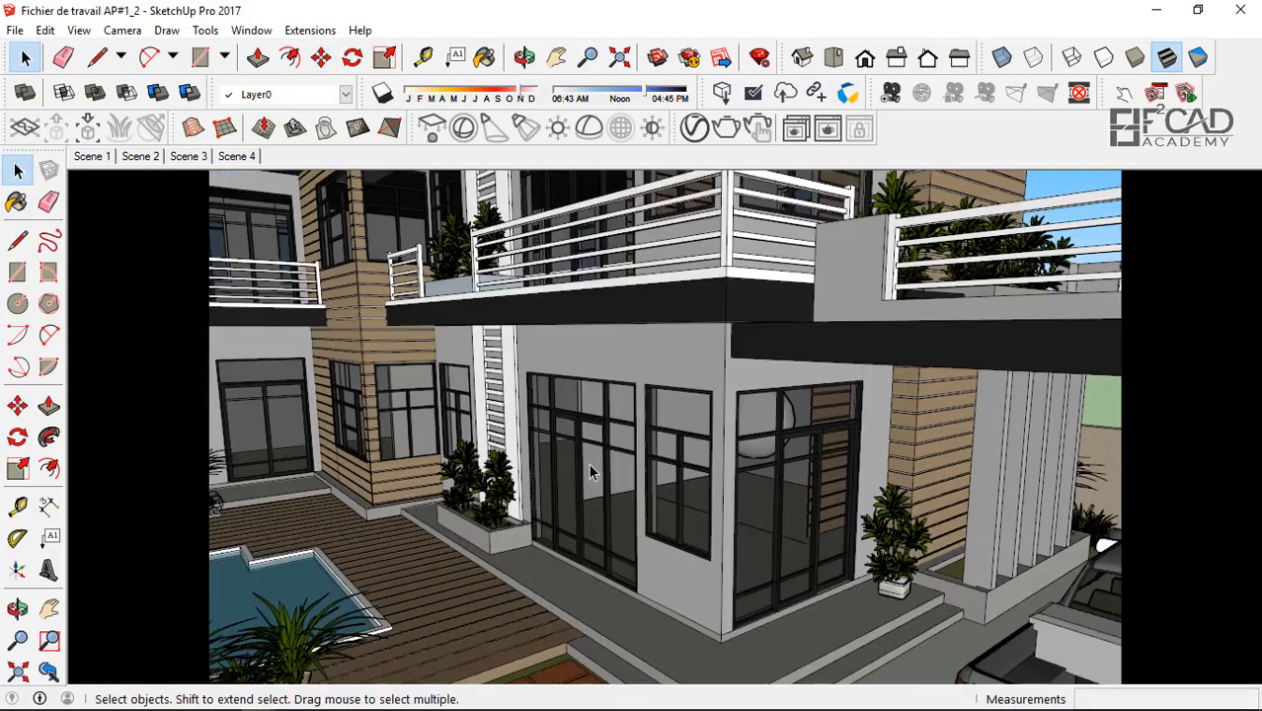
pyautogui.click(594, 416)
pyautogui.rightClick(596, 420)
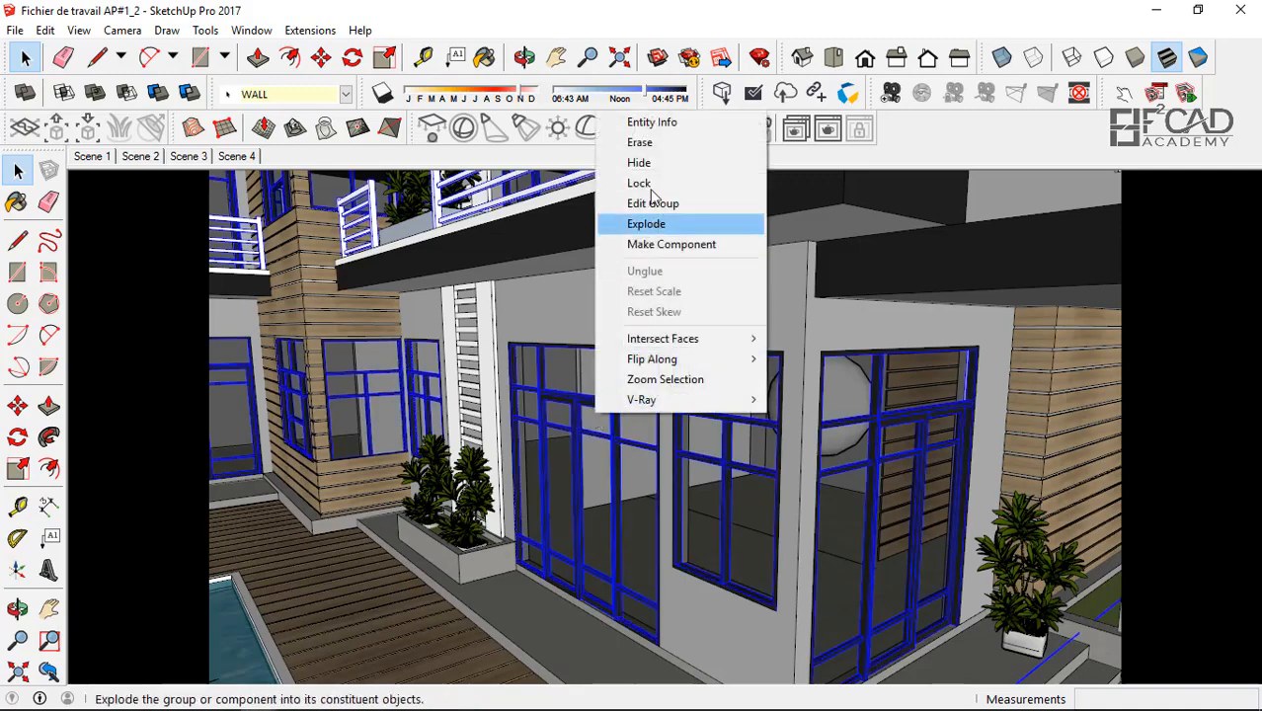
pyautogui.click(640, 162)
pyautogui.scroll(-4, 668, 459)
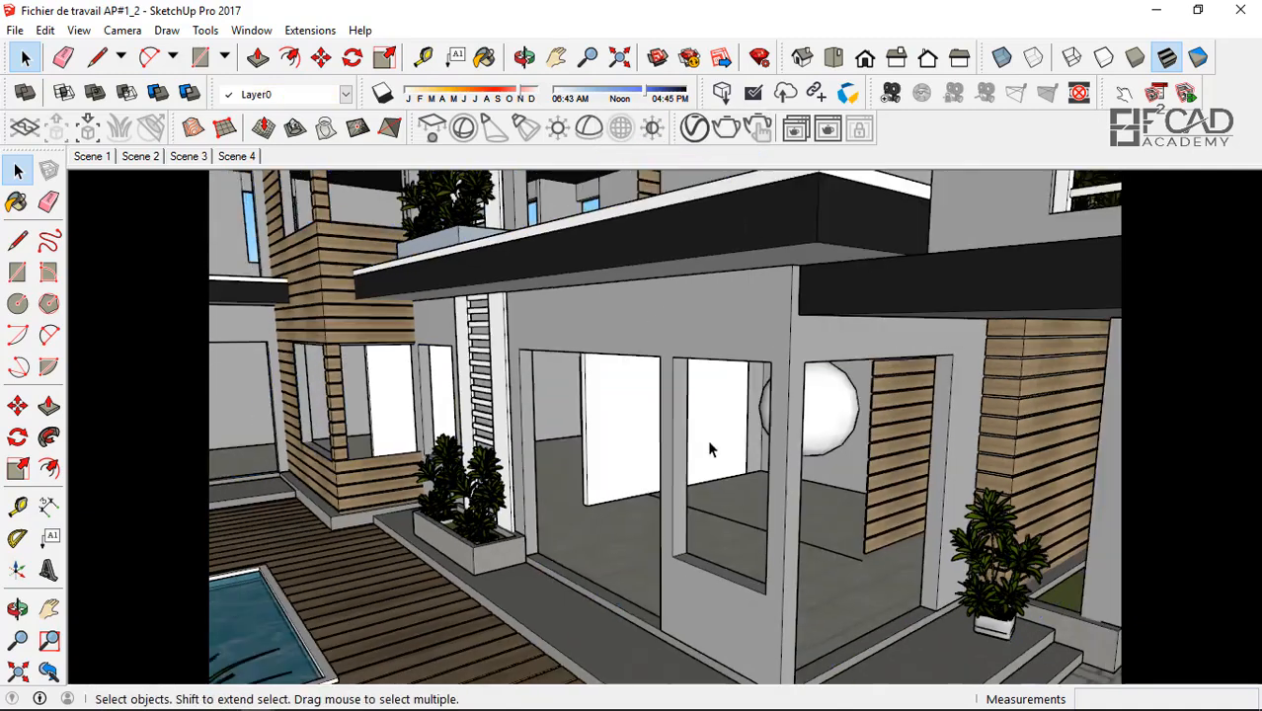
# - Examine the sphere light's position inside the ground-floor room from several angles
pyautogui.scroll(4, 597, 541)
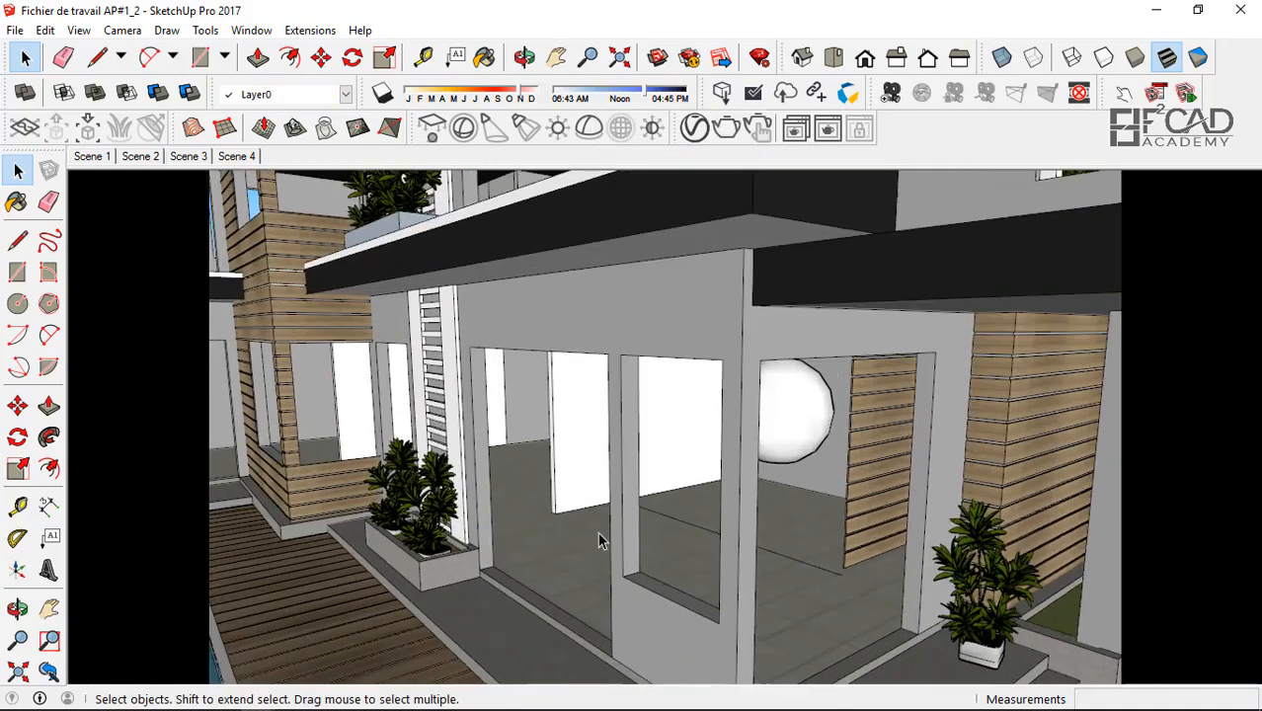
pyautogui.click(19, 609)
pyautogui.moveTo(689, 576); pyautogui.dragTo(756, 564)
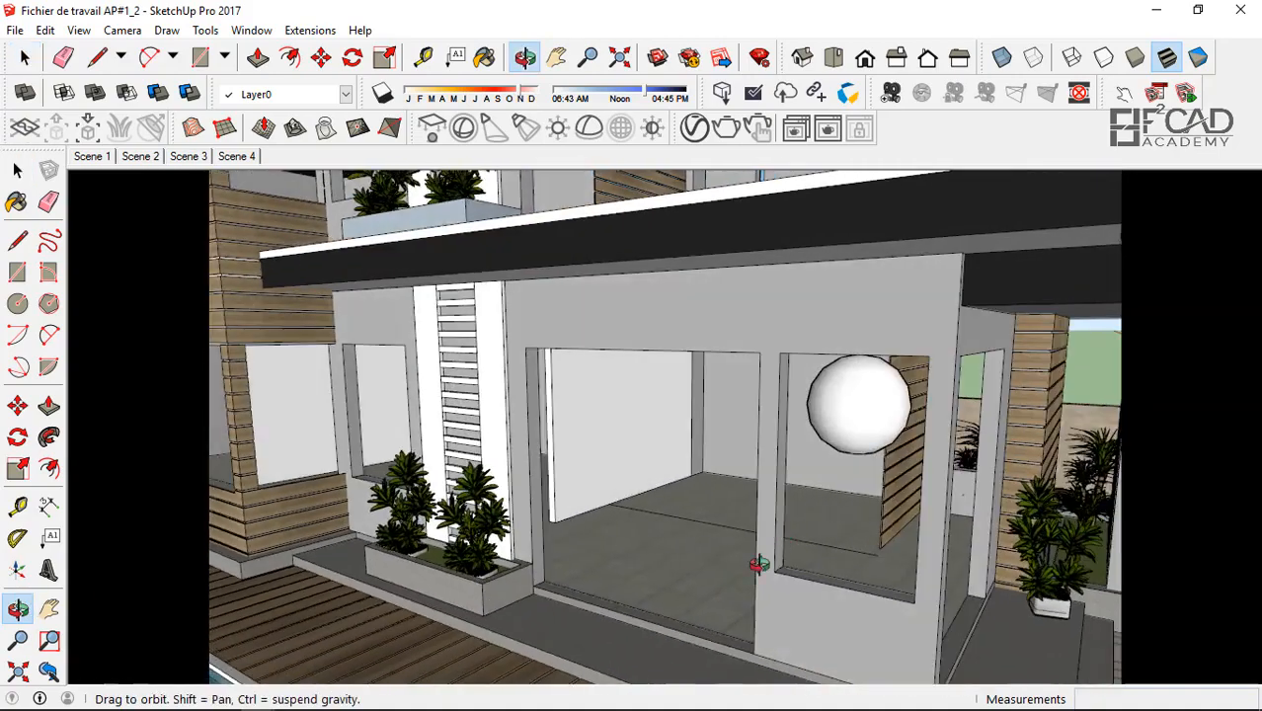
pyautogui.scroll(5, 839, 423)
pyautogui.moveTo(802, 418); pyautogui.dragTo(794, 512)
pyautogui.scroll(-5, 752, 465)
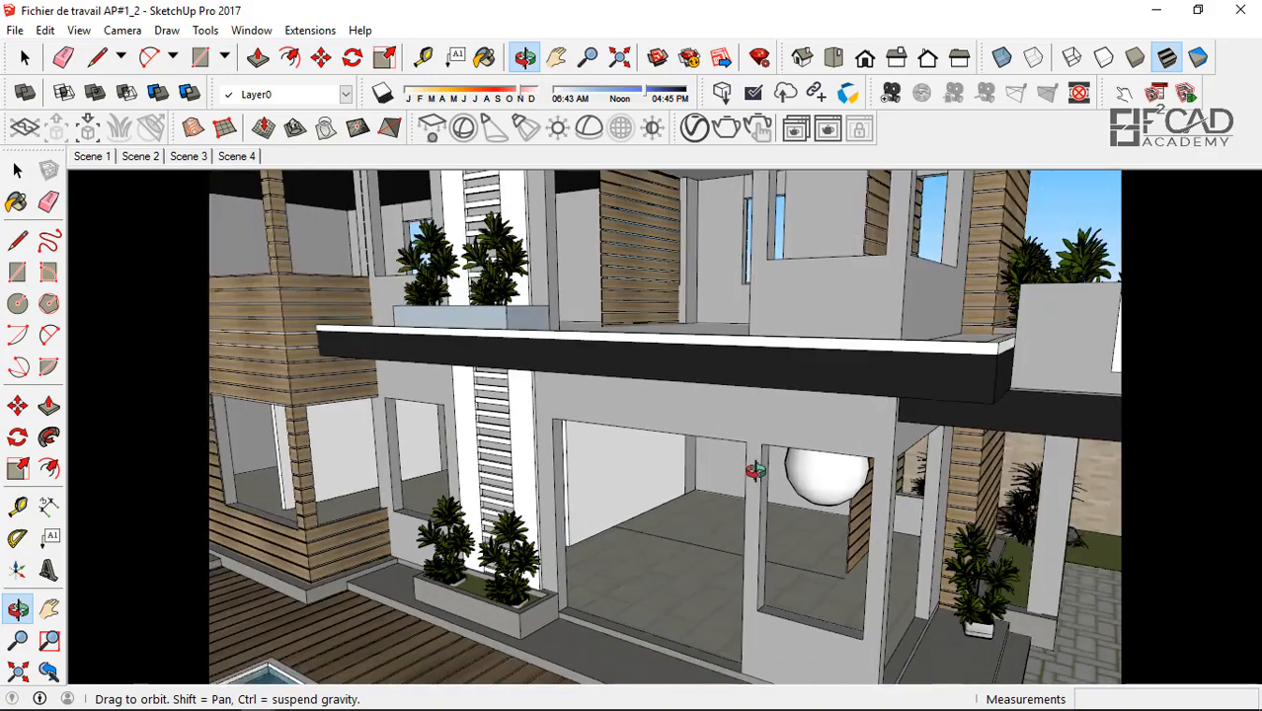
pyautogui.moveTo(755, 471); pyautogui.dragTo(757, 480, button='middle')
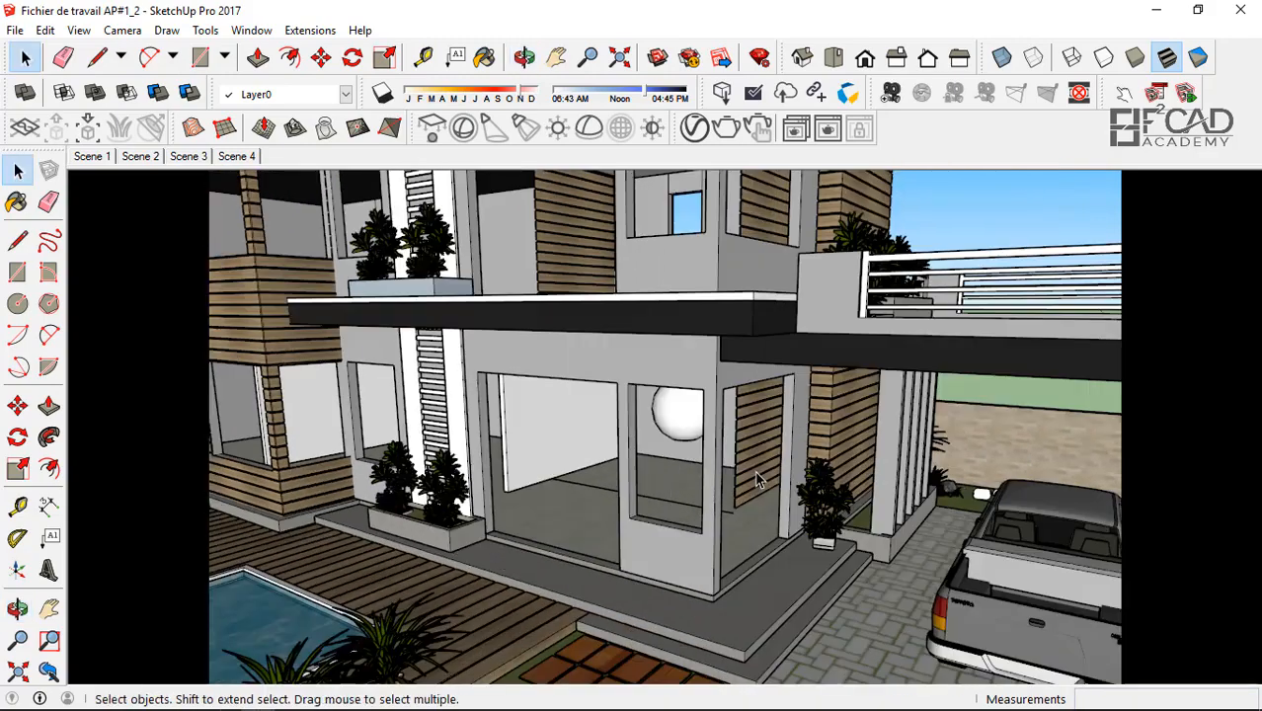
# - Unhide all hidden geometry to restore the window and door frames
pyautogui.click(45, 30)
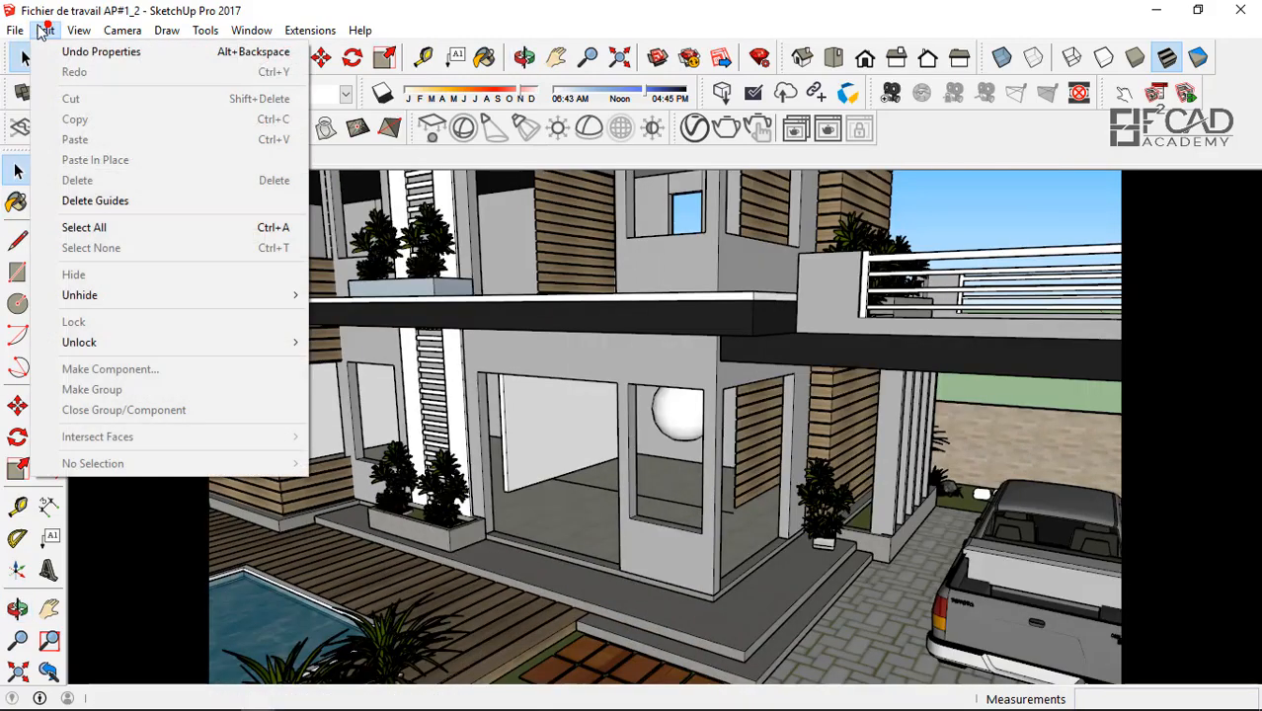
pyautogui.moveTo(96, 294)
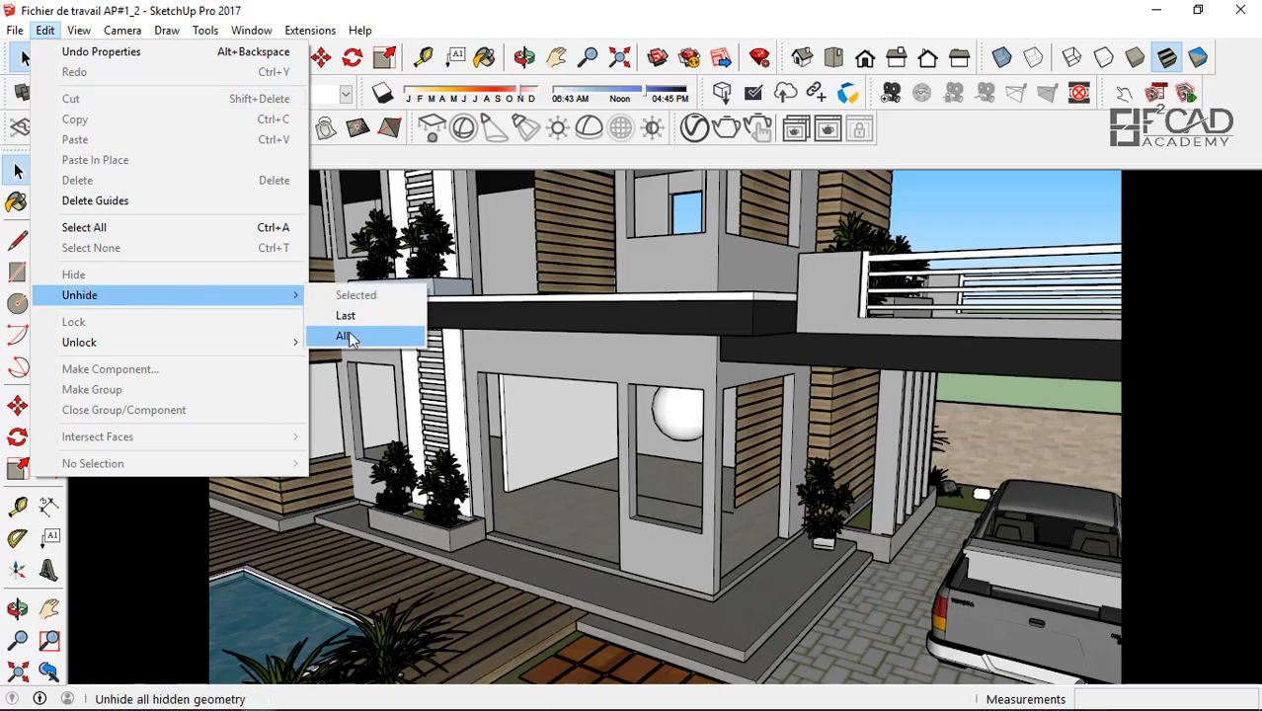
pyautogui.click(345, 335)
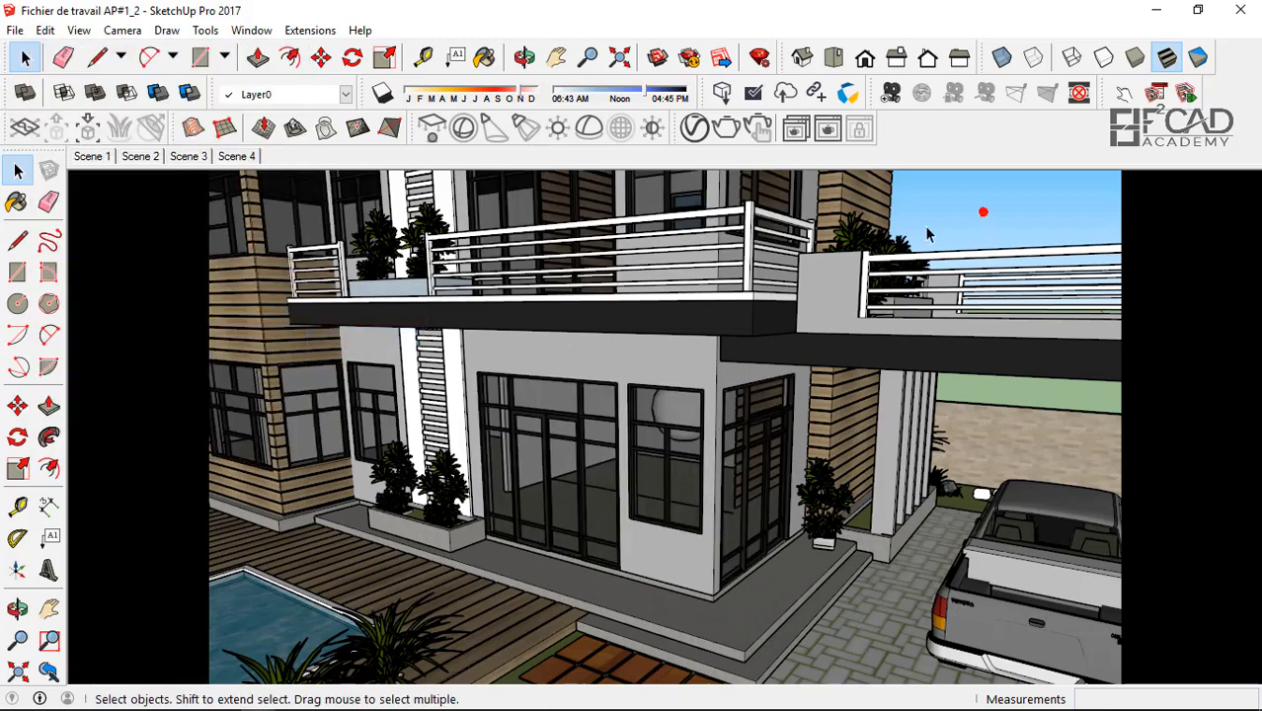
# - Open the V-Ray sphere light's colour for editing, pick the orange base colour and lighten it slightly
pyautogui.click(693, 129)
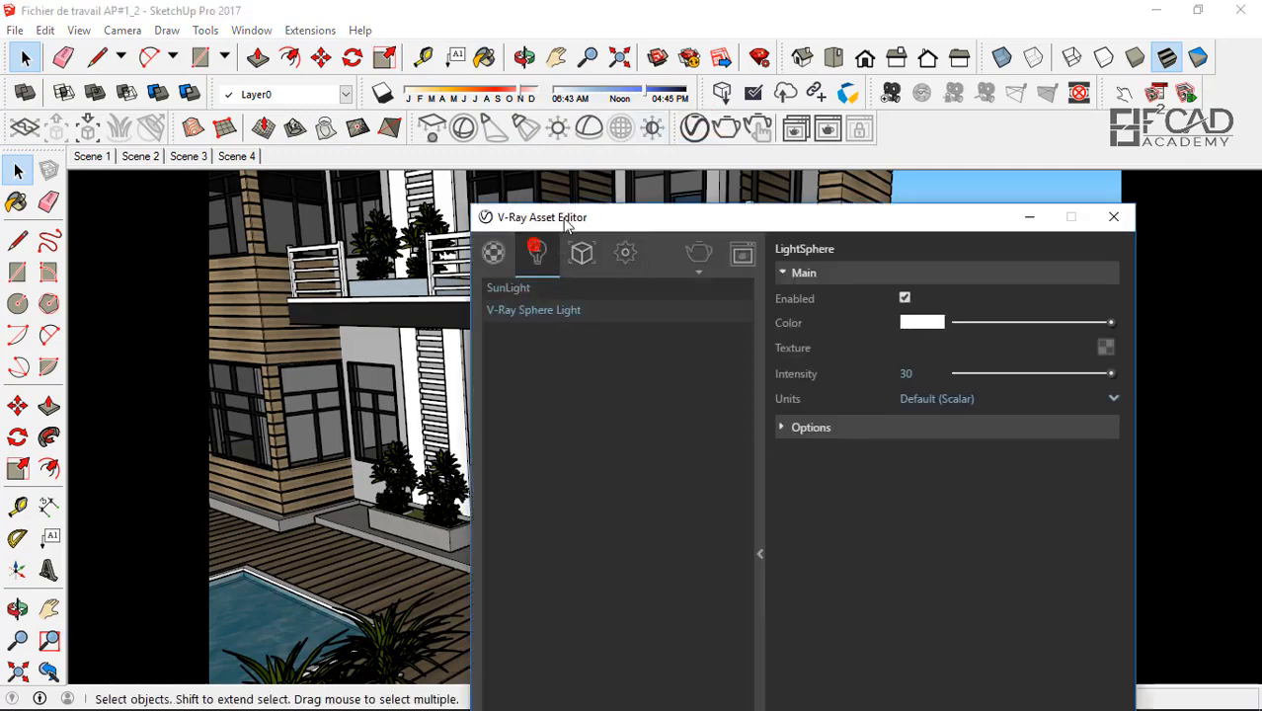
pyautogui.moveTo(568, 223); pyautogui.dragTo(600, 79)
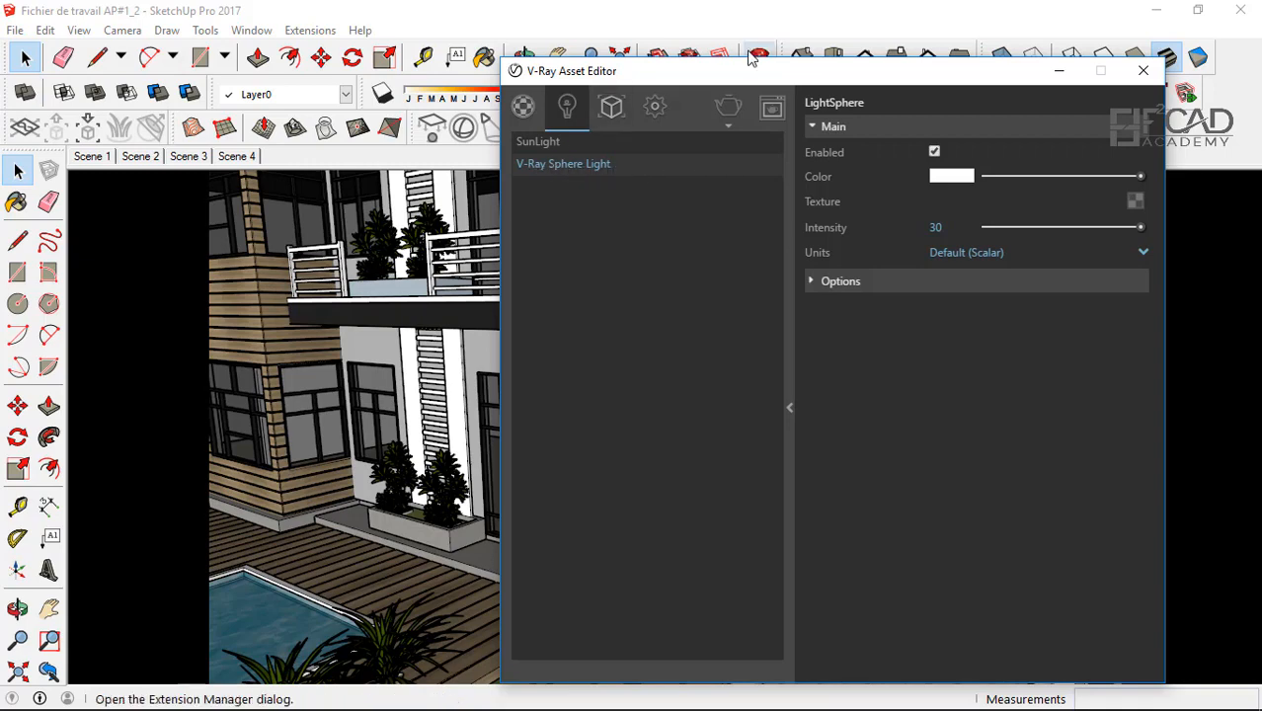
pyautogui.moveTo(747, 74); pyautogui.dragTo(829, 528)
pyautogui.click(853, 544)
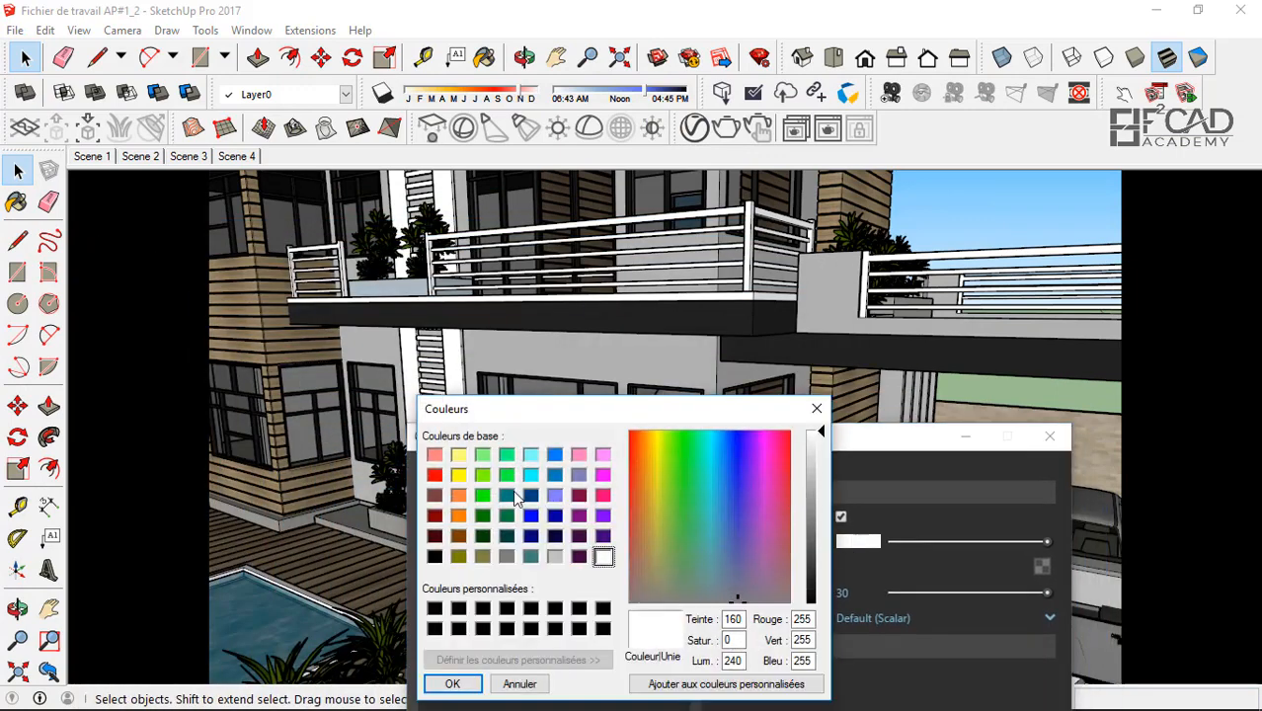
pyautogui.click(458, 515)
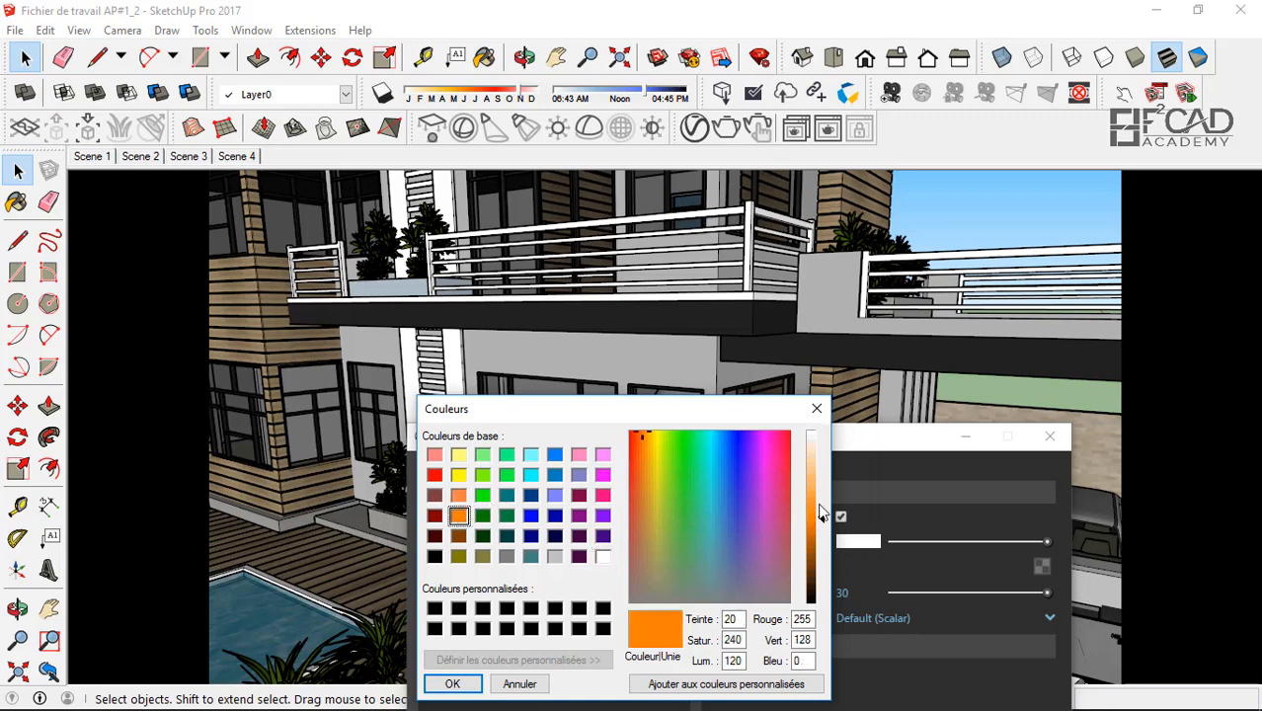
pyautogui.moveTo(822, 513); pyautogui.dragTo(820, 501)
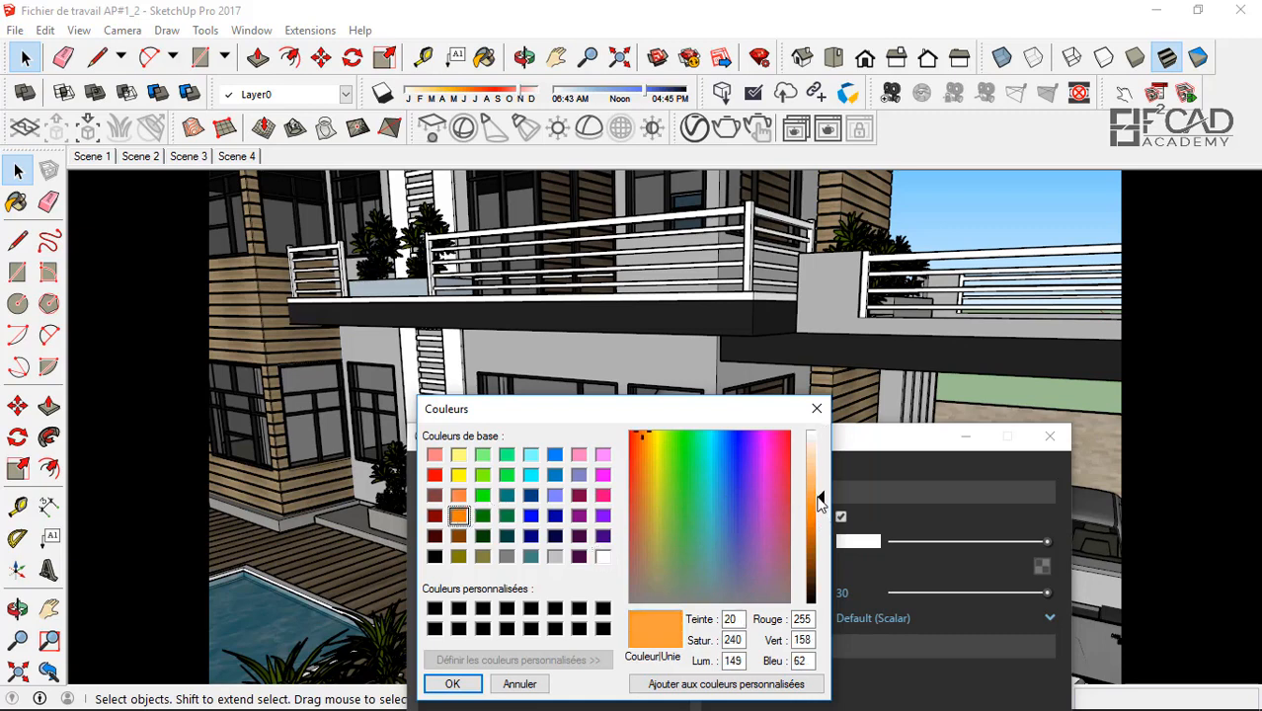
pyautogui.moveTo(722, 410); pyautogui.dragTo(550, 186)
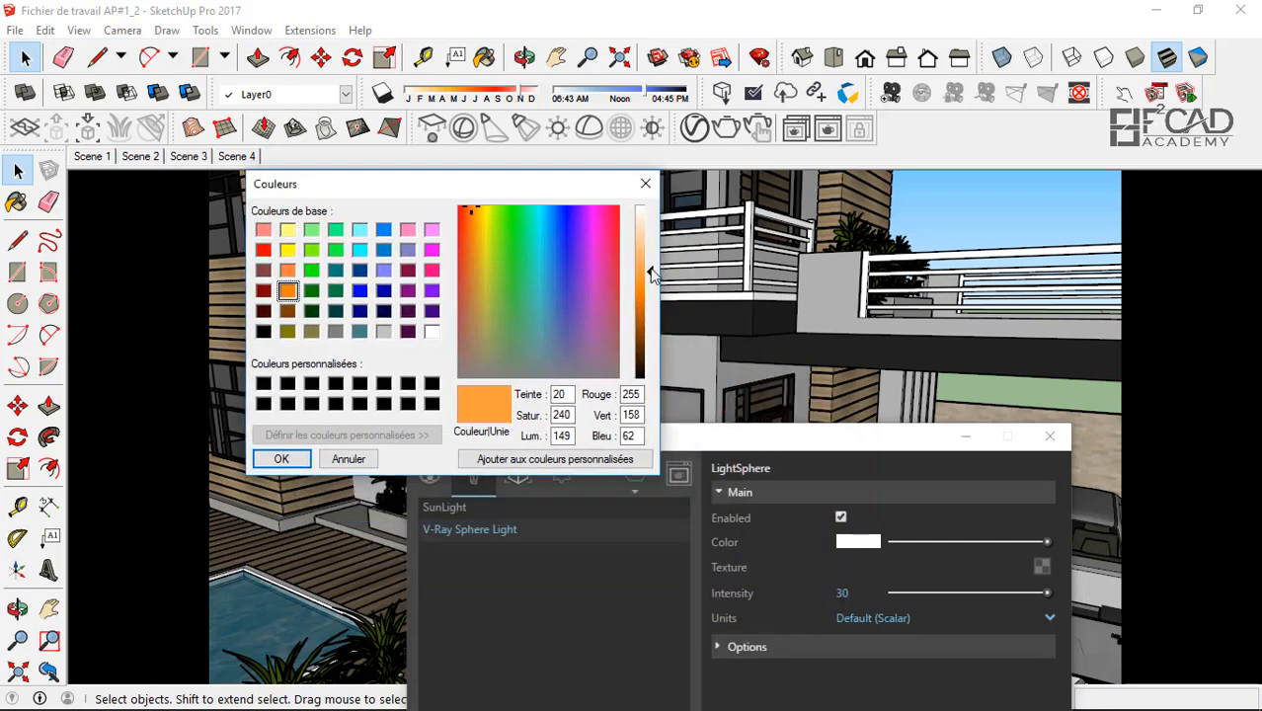
pyautogui.moveTo(650, 272)
pyautogui.mouseDown()
pyautogui.moveTo(649, 260)
pyautogui.moveTo(649, 279)
pyautogui.mouseUp()
# - Set the sphere light's colour to red 225, green 192, blue 115 and accept it
pyautogui.doubleClick(631, 394)
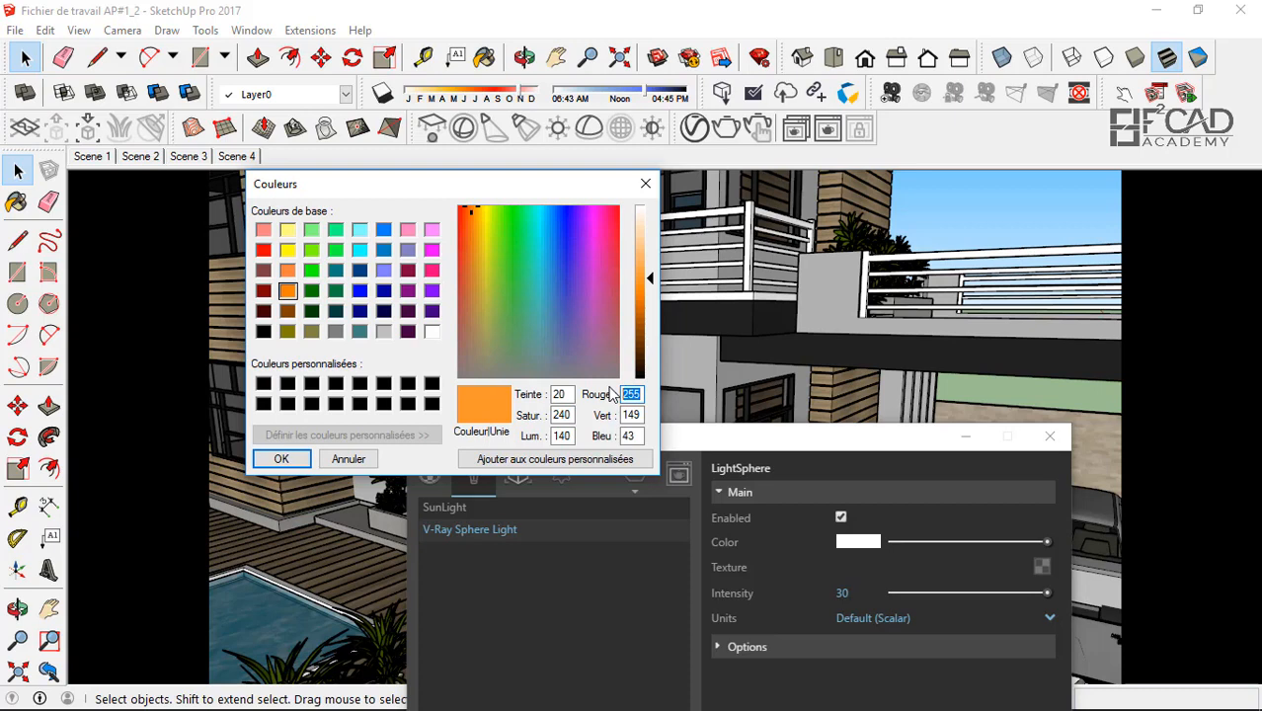
pyautogui.write('225')
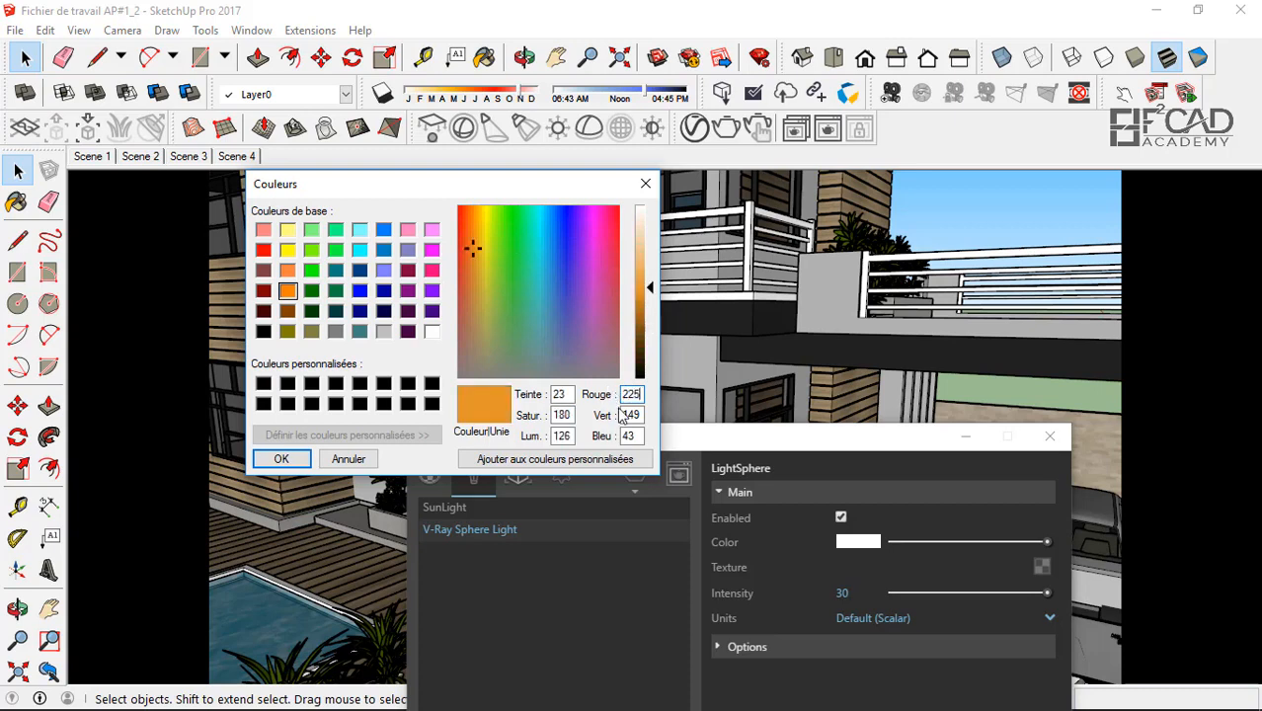
pyautogui.moveTo(638, 413); pyautogui.dragTo(616, 417)
pyautogui.write('19')
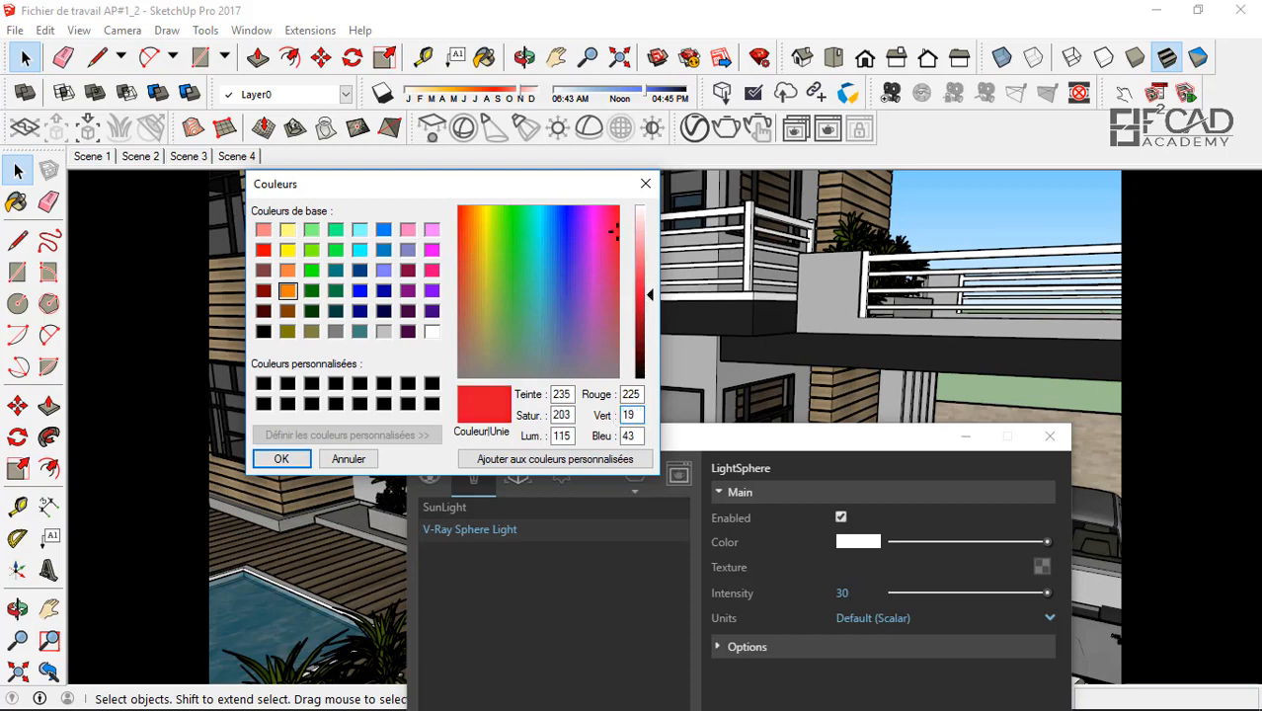
pyautogui.write('2')
pyautogui.moveTo(638, 436); pyautogui.dragTo(614, 440)
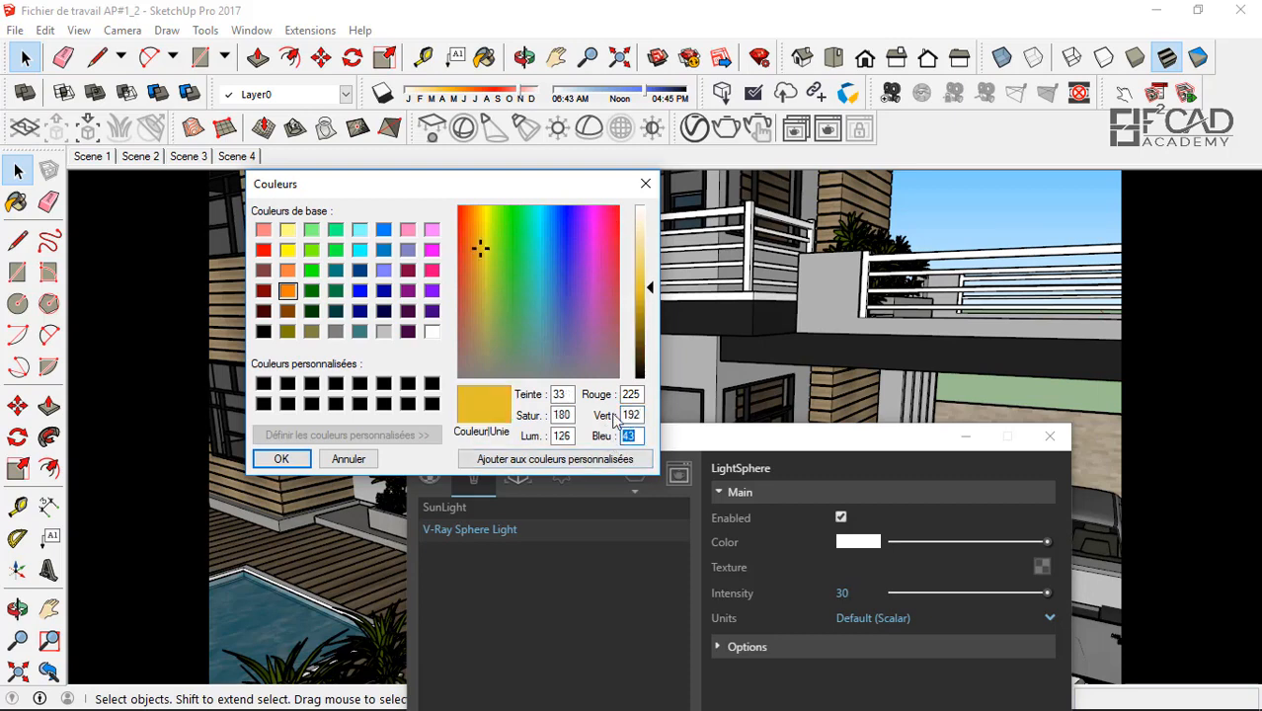
pyautogui.write('115')
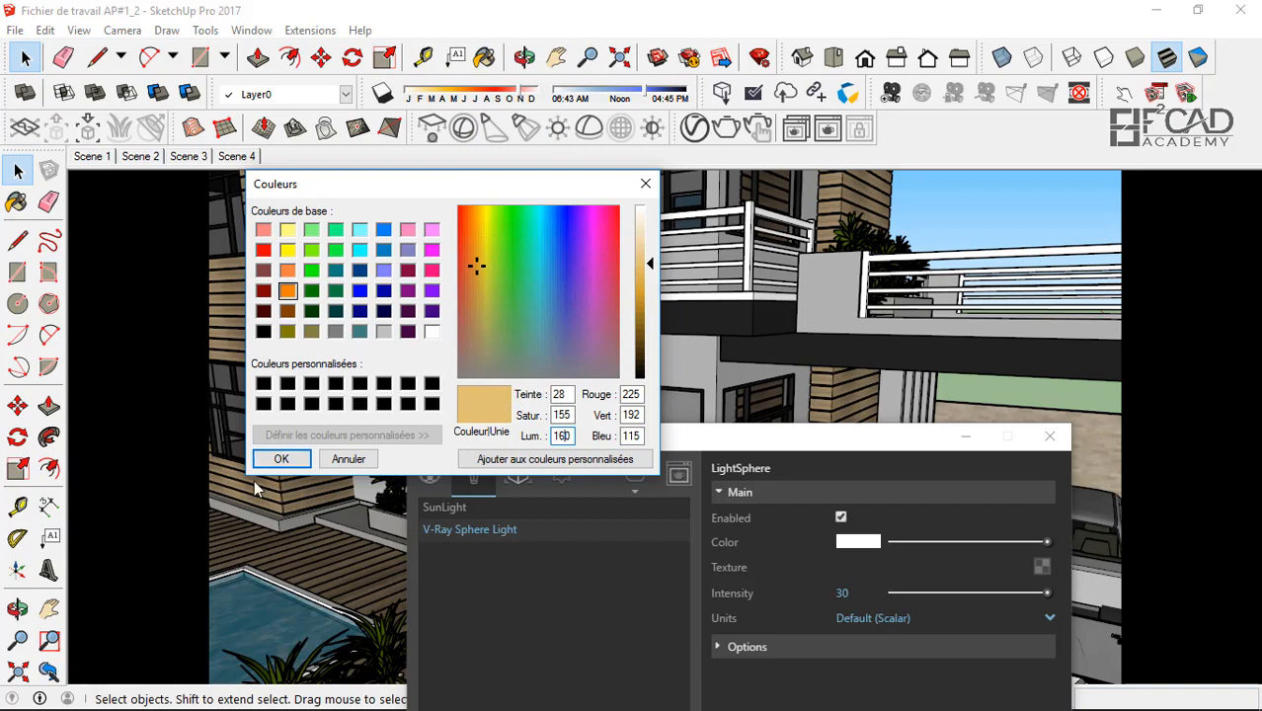
pyautogui.click(280, 459)
# - Set the sphere light's intensity to 1000
pyautogui.moveTo(722, 443); pyautogui.dragTo(569, 220)
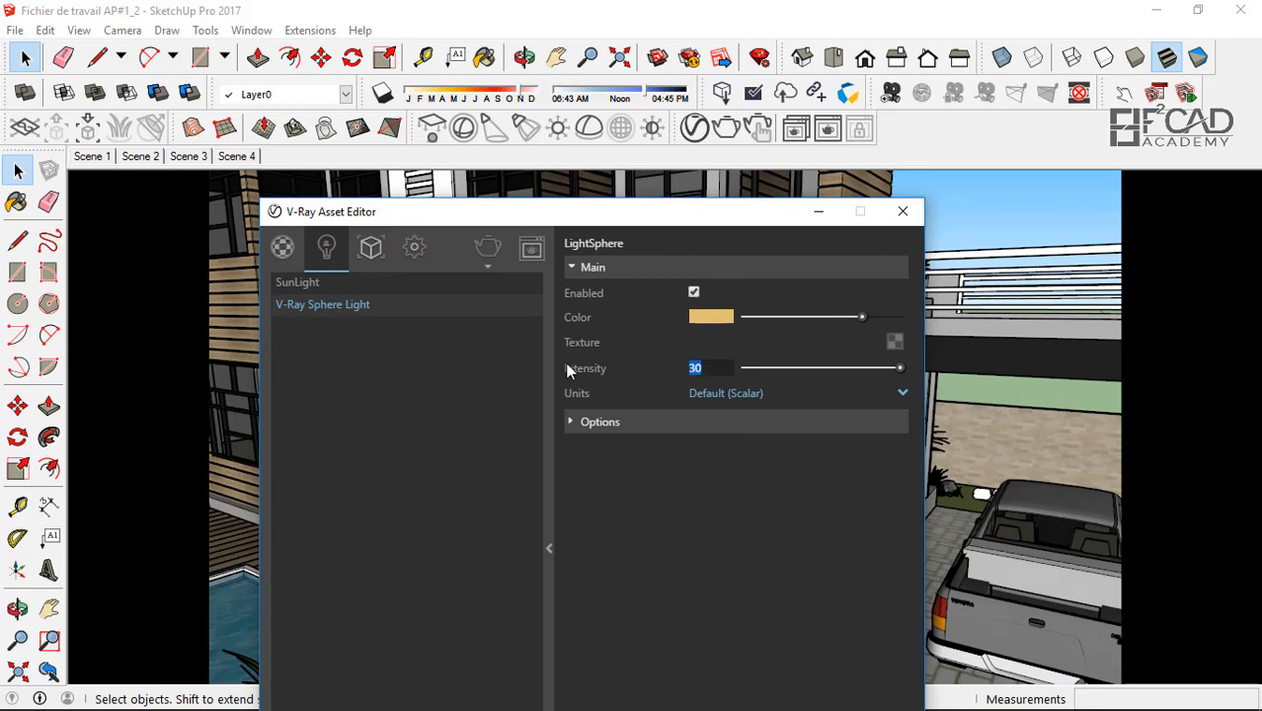
pyautogui.write('1000')
pyautogui.press('Return')
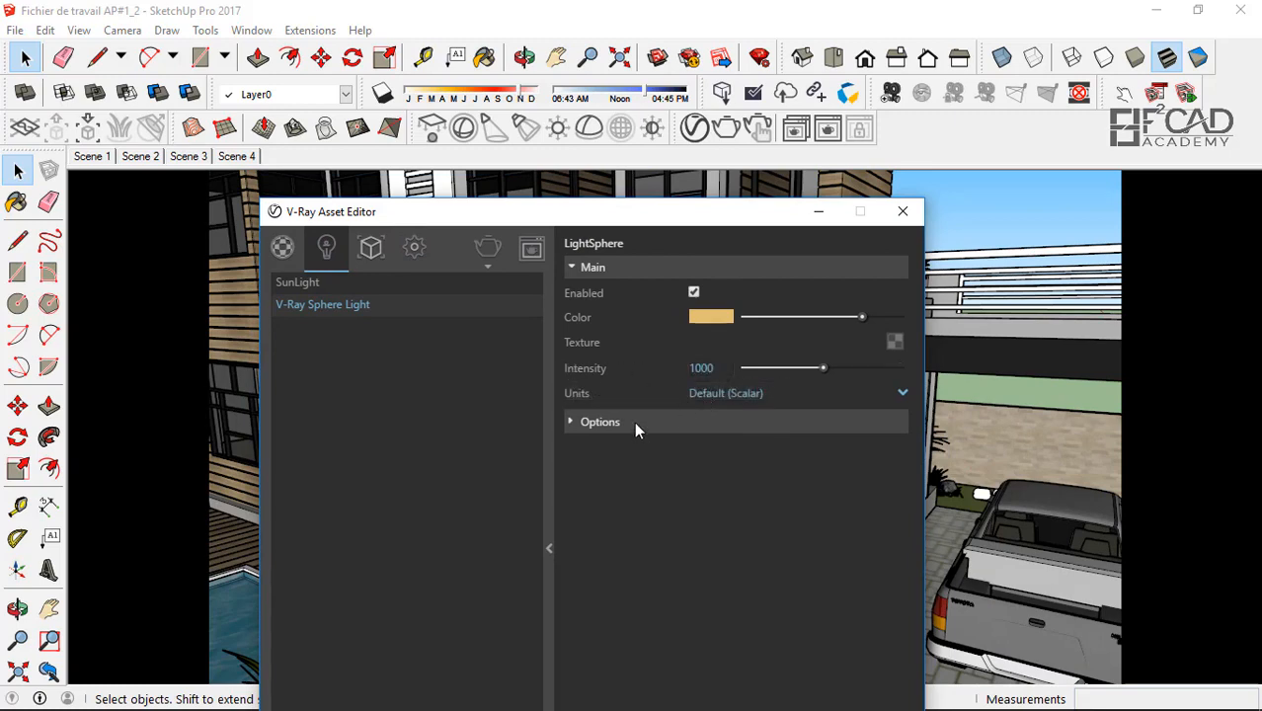
# - Show the V-Ray frame buffer and draw a render region around the house's ground-floor corner room
pyautogui.moveTo(516, 219); pyautogui.dragTo(876, 353)
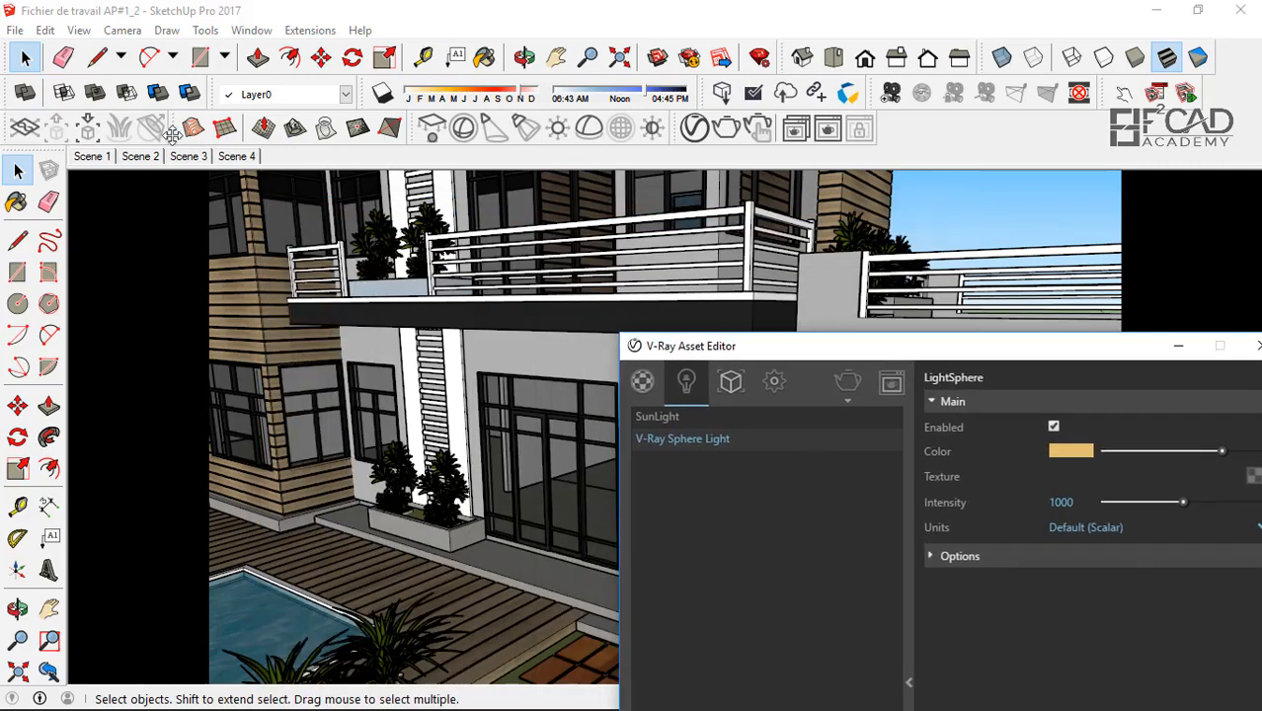
pyautogui.moveTo(741, 341); pyautogui.dragTo(407, 212)
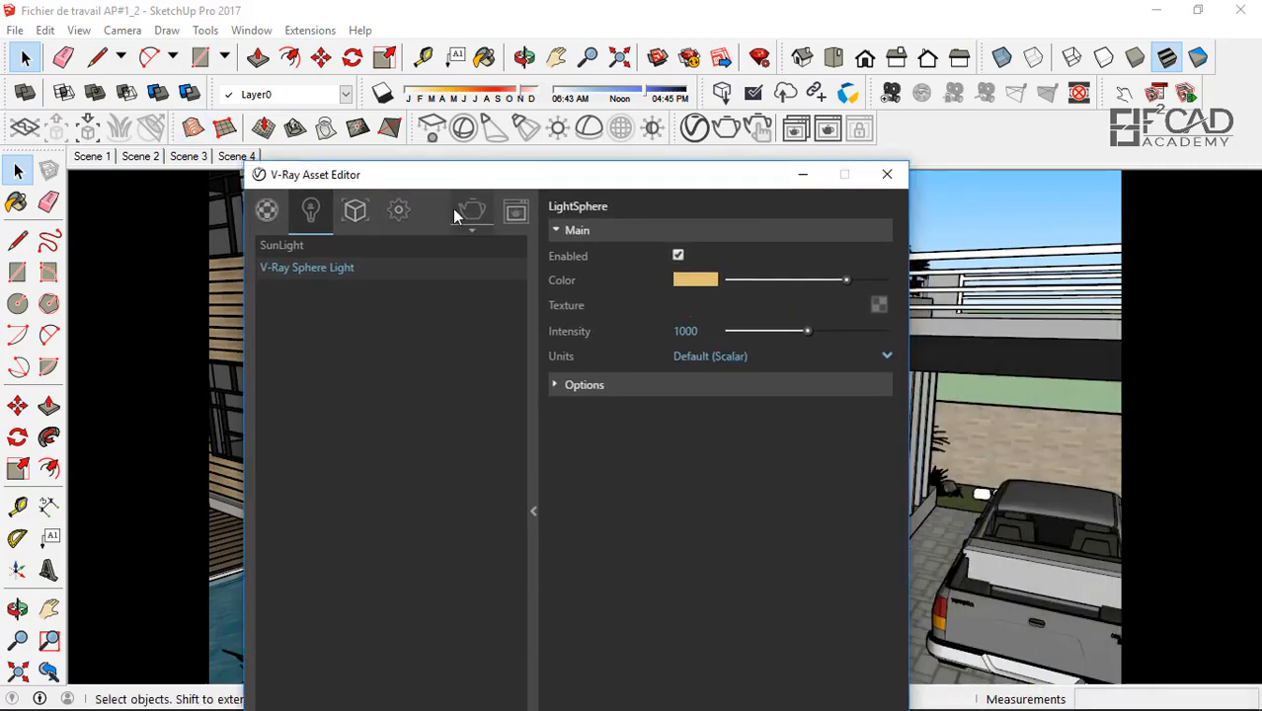
pyautogui.click(514, 210)
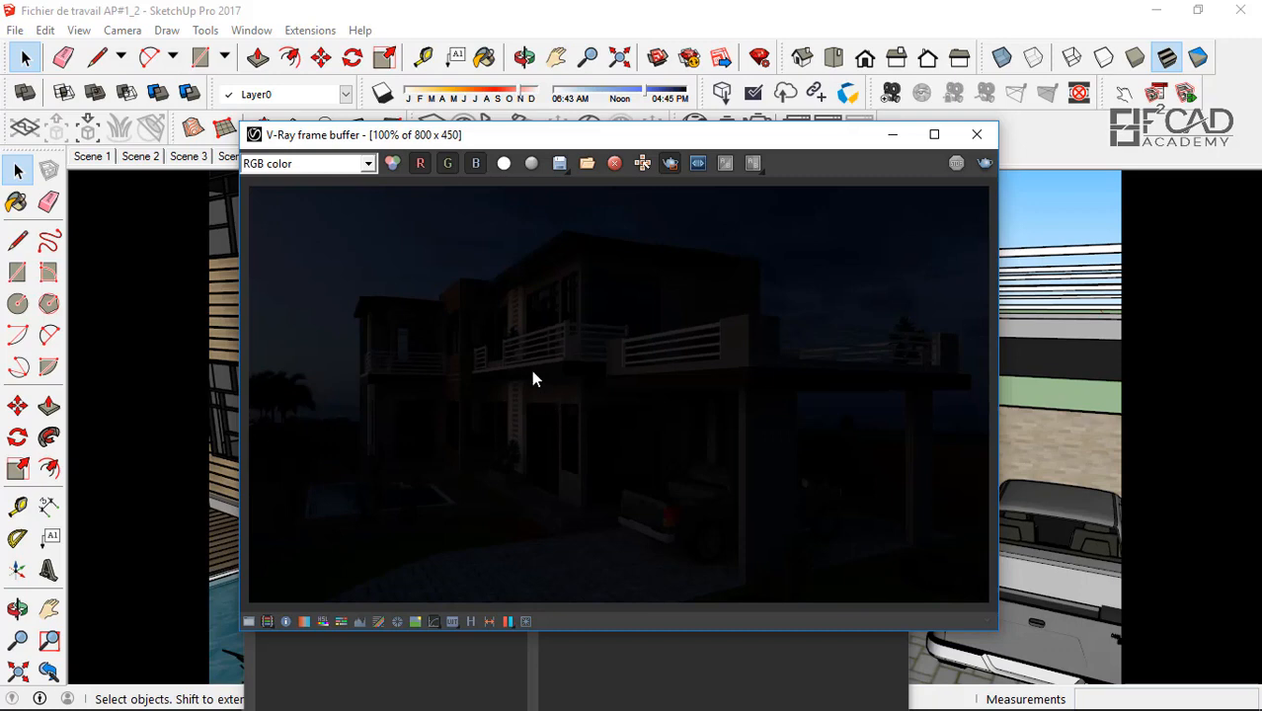
pyautogui.moveTo(524, 374); pyautogui.dragTo(702, 539)
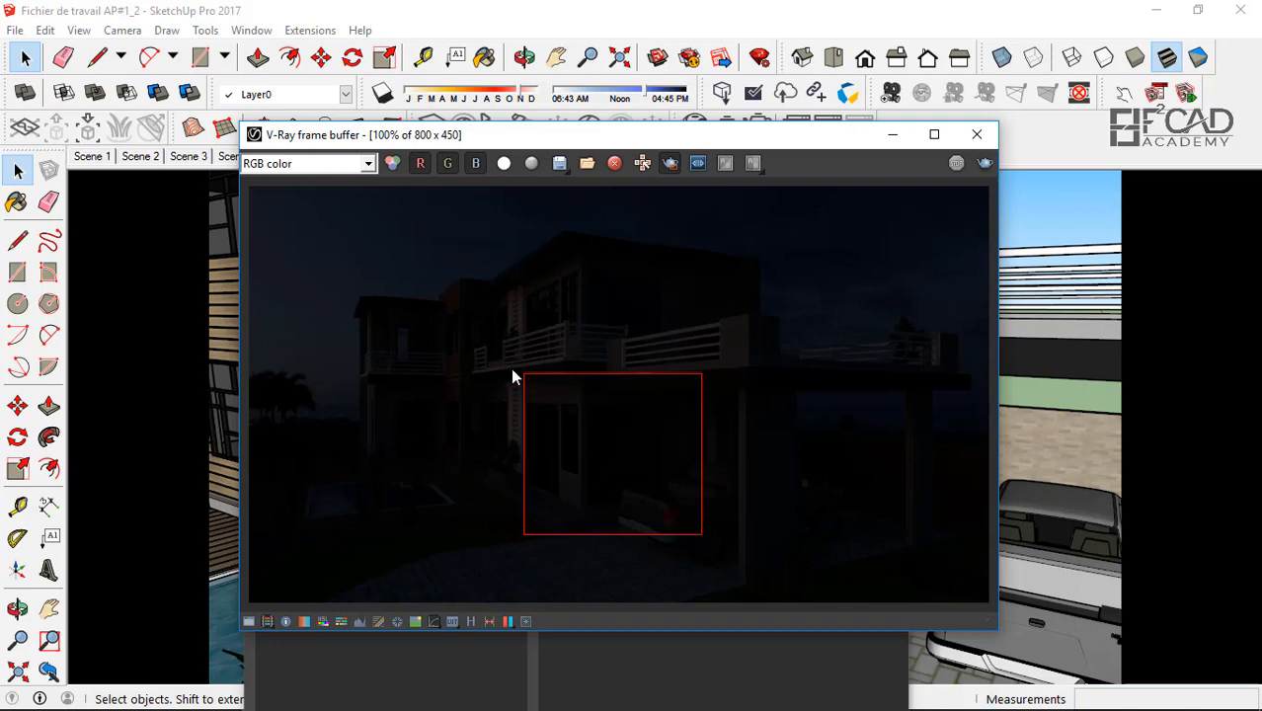
pyautogui.moveTo(511, 371); pyautogui.dragTo(699, 544)
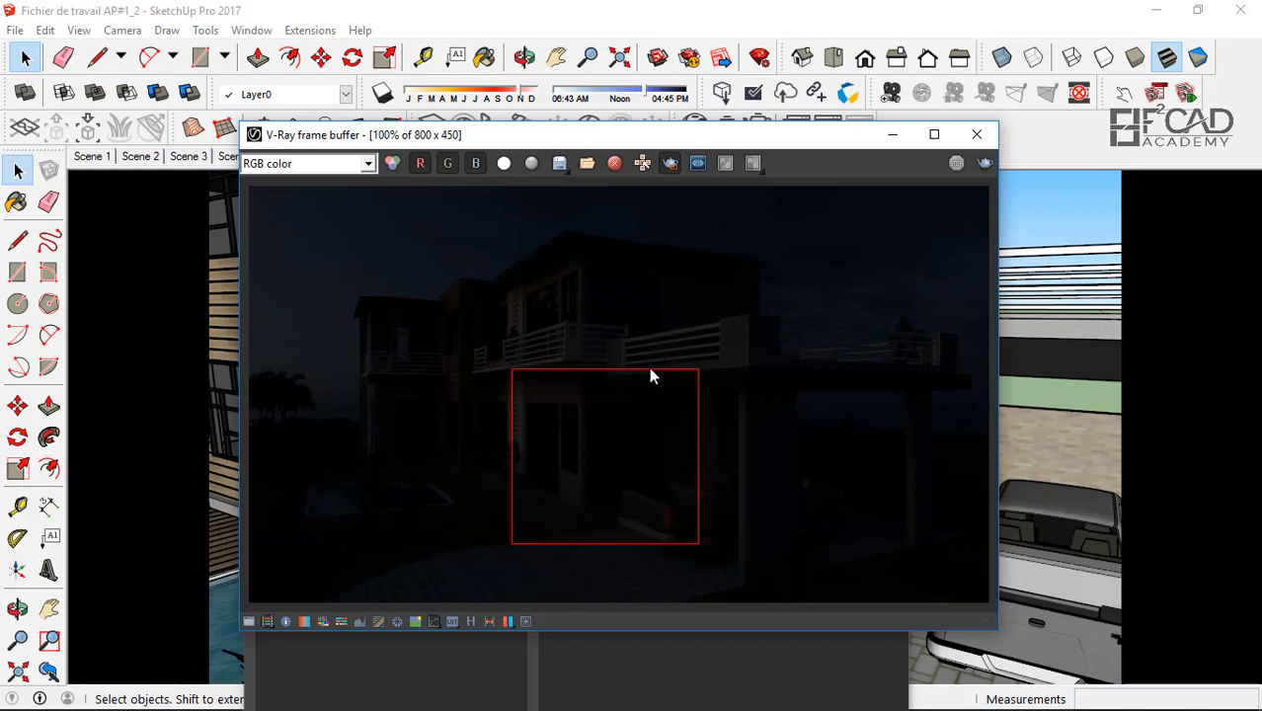
# - Render the corner-room region, inspect the lit interior up close, and close the render windows
pyautogui.click(722, 92)
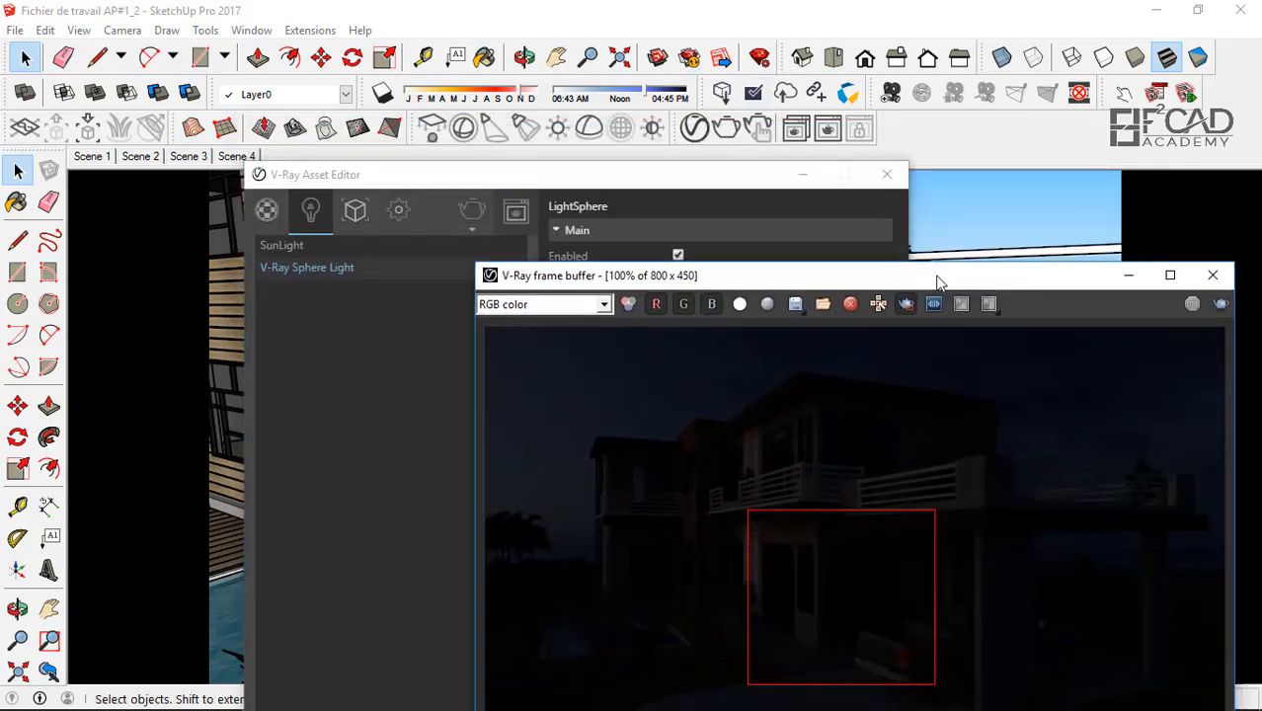
pyautogui.click(886, 176)
pyautogui.moveTo(934, 194); pyautogui.dragTo(804, 153)
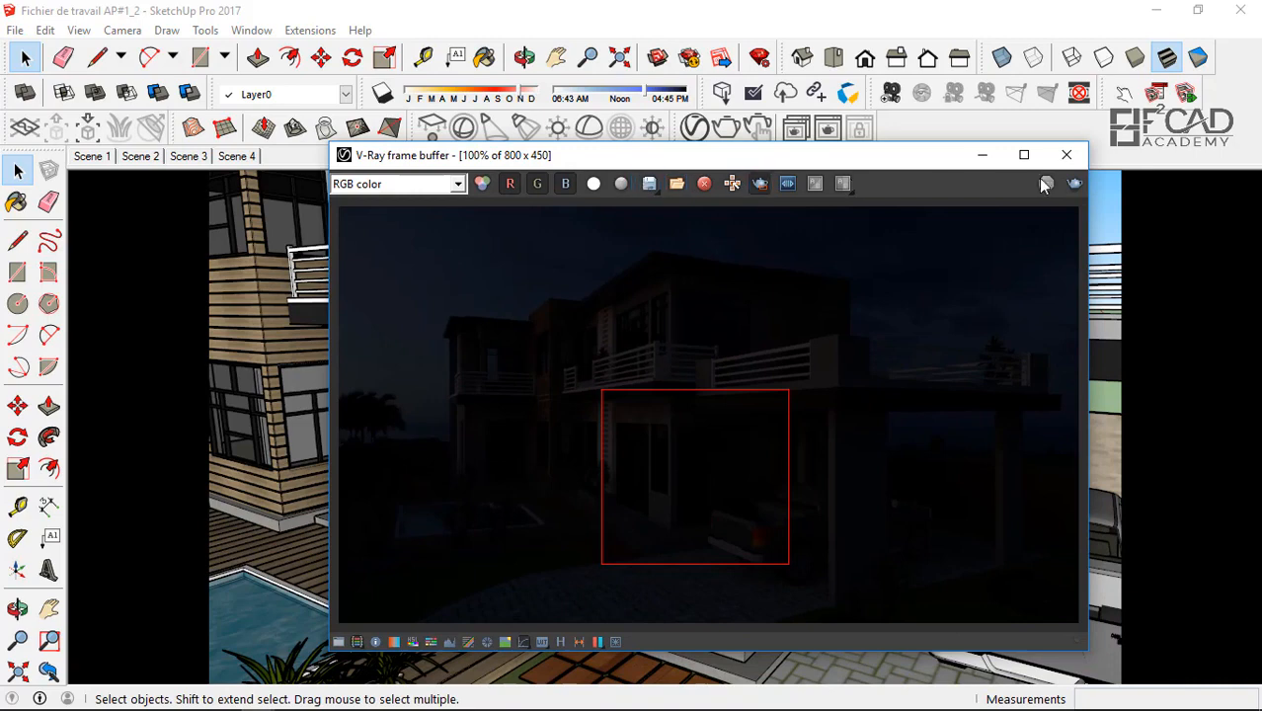
pyautogui.click(1074, 183)
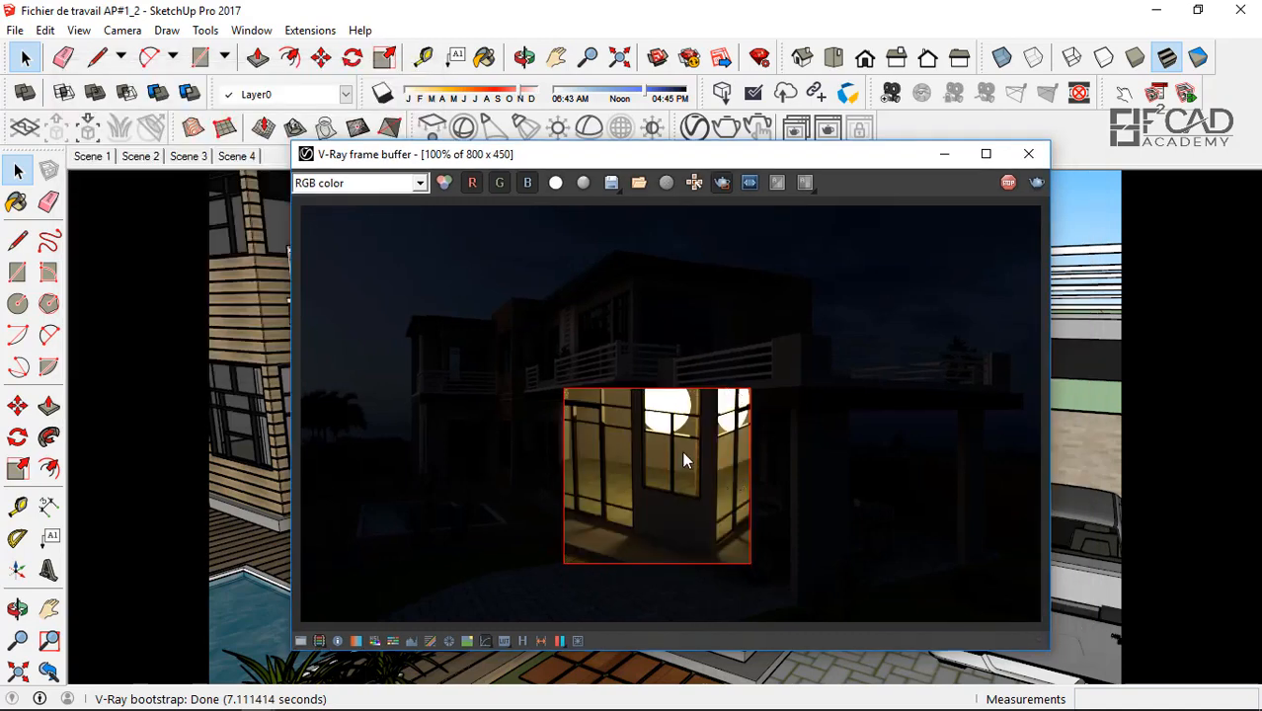
pyautogui.scroll(2, 681, 486)
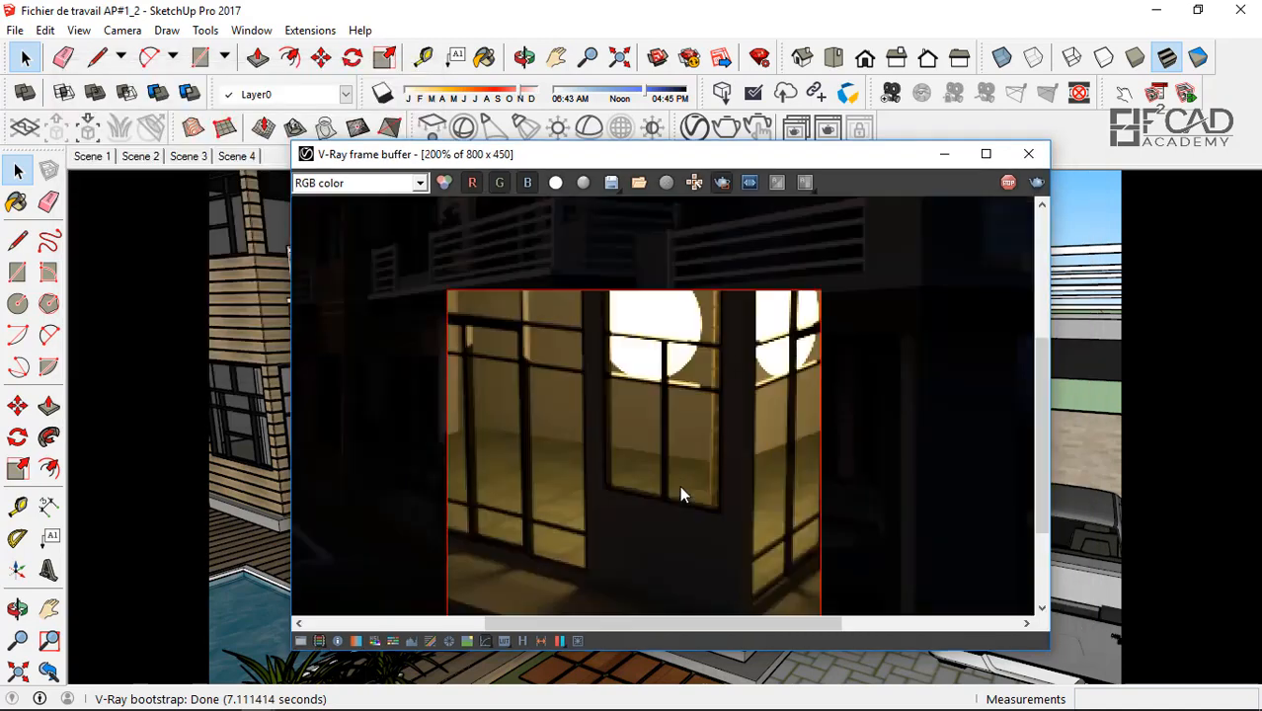
pyautogui.scroll(-3, 638, 437)
pyautogui.scroll(2, 642, 440)
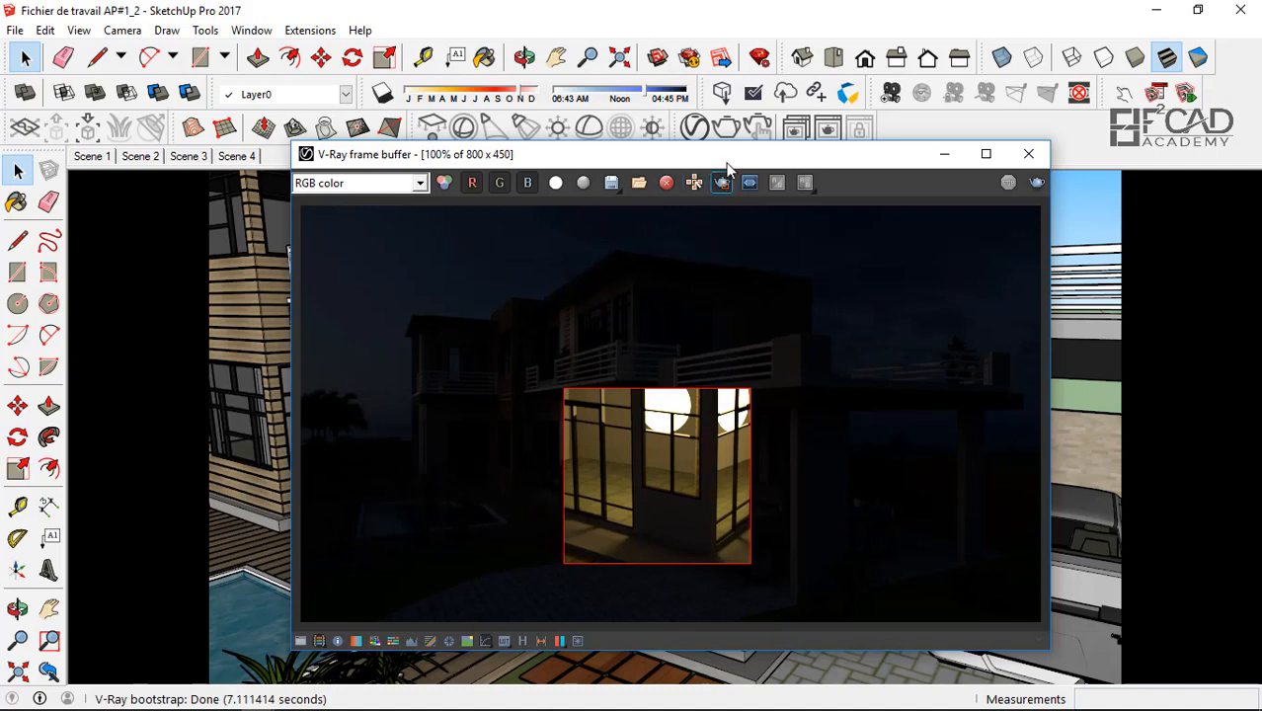
pyautogui.moveTo(699, 151); pyautogui.dragTo(660, 112)
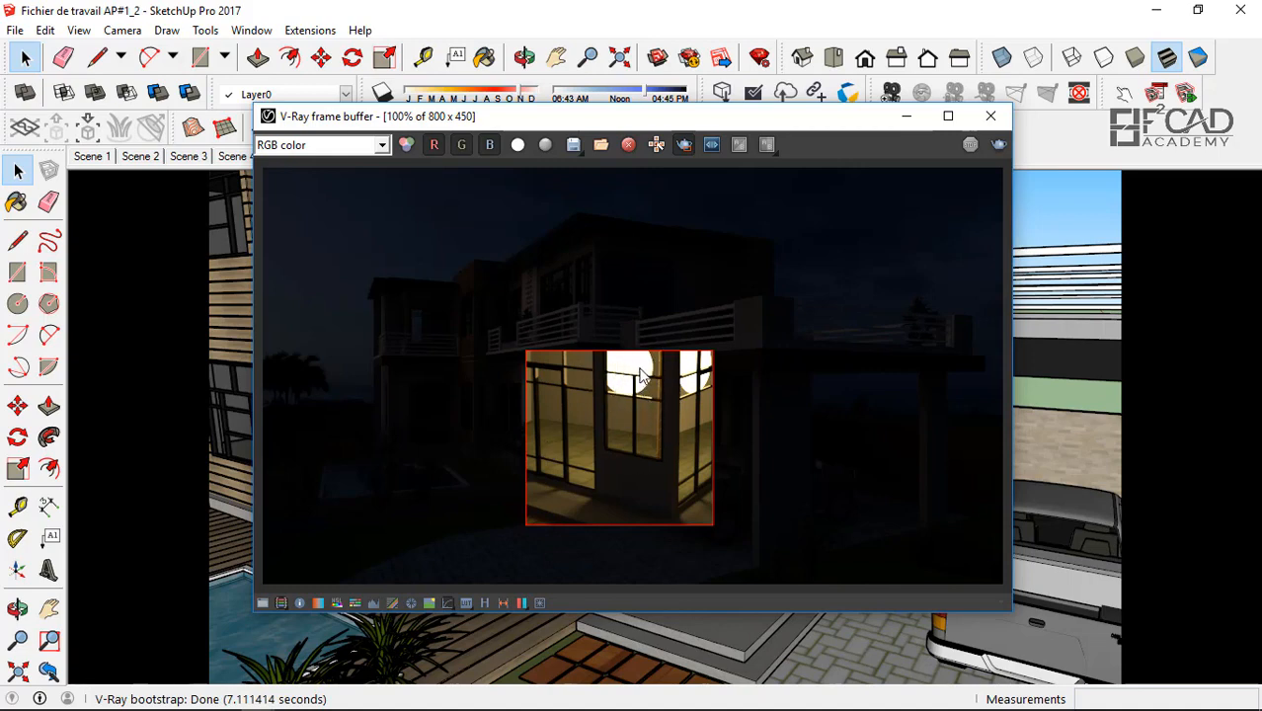
pyautogui.moveTo(928, 120); pyautogui.dragTo(875, 174)
pyautogui.click(943, 174)
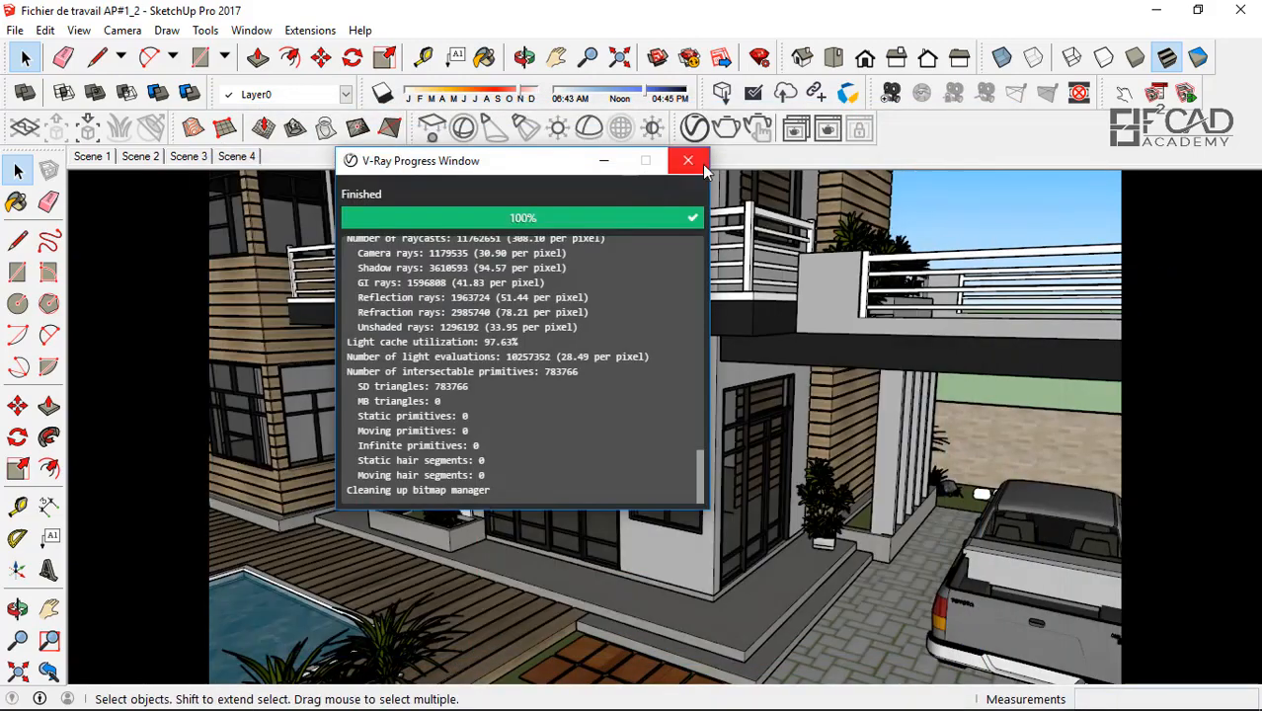
pyautogui.click(688, 161)
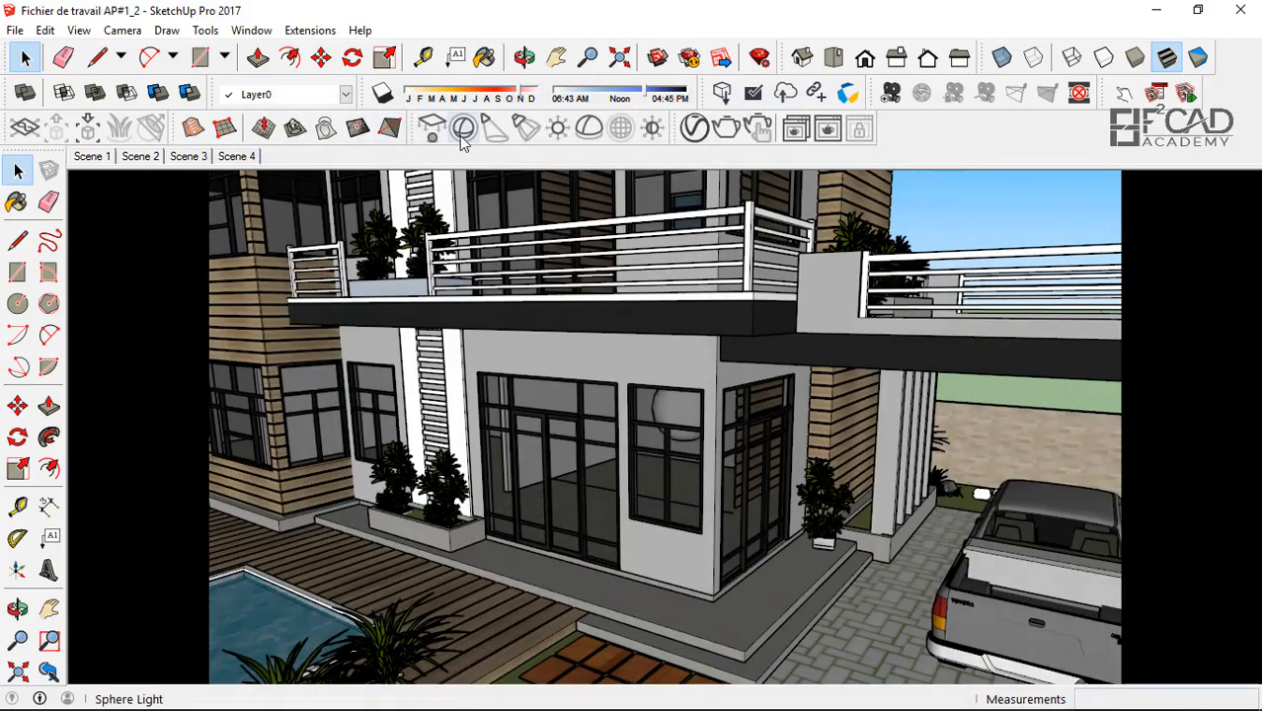
# - Make the V-Ray sphere light invisible in its options
pyautogui.click(695, 128)
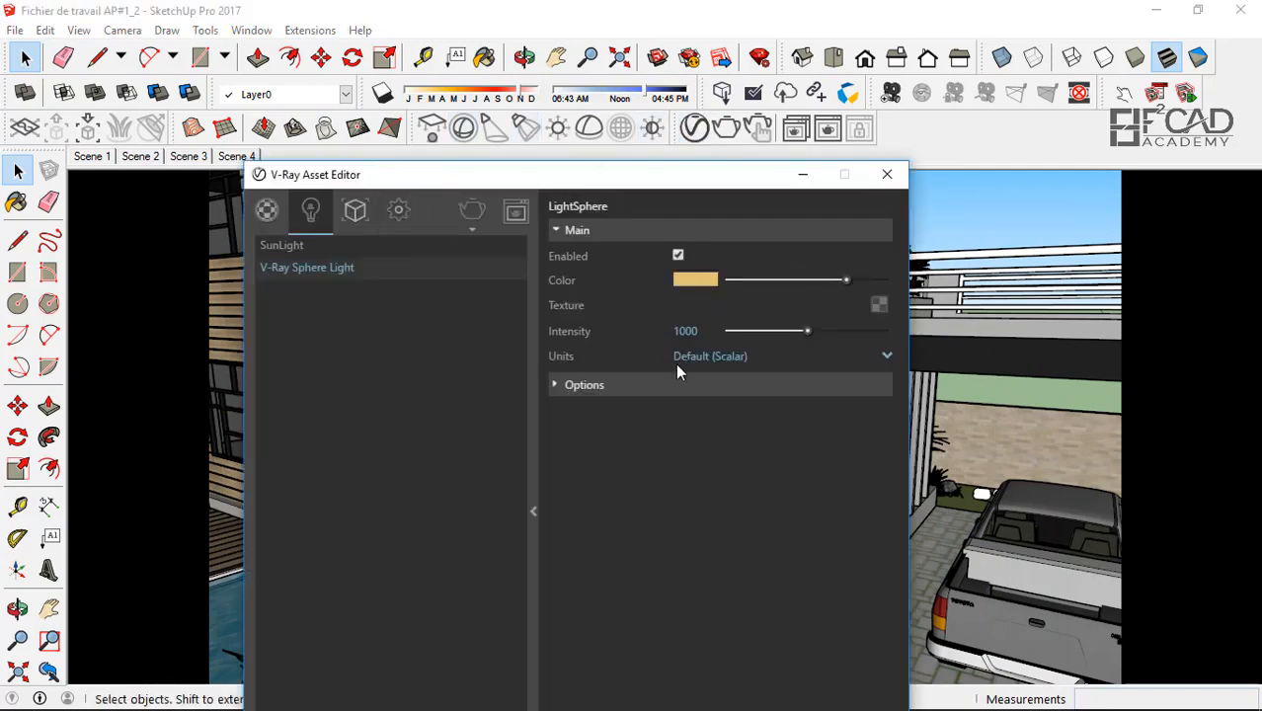
pyautogui.click(562, 386)
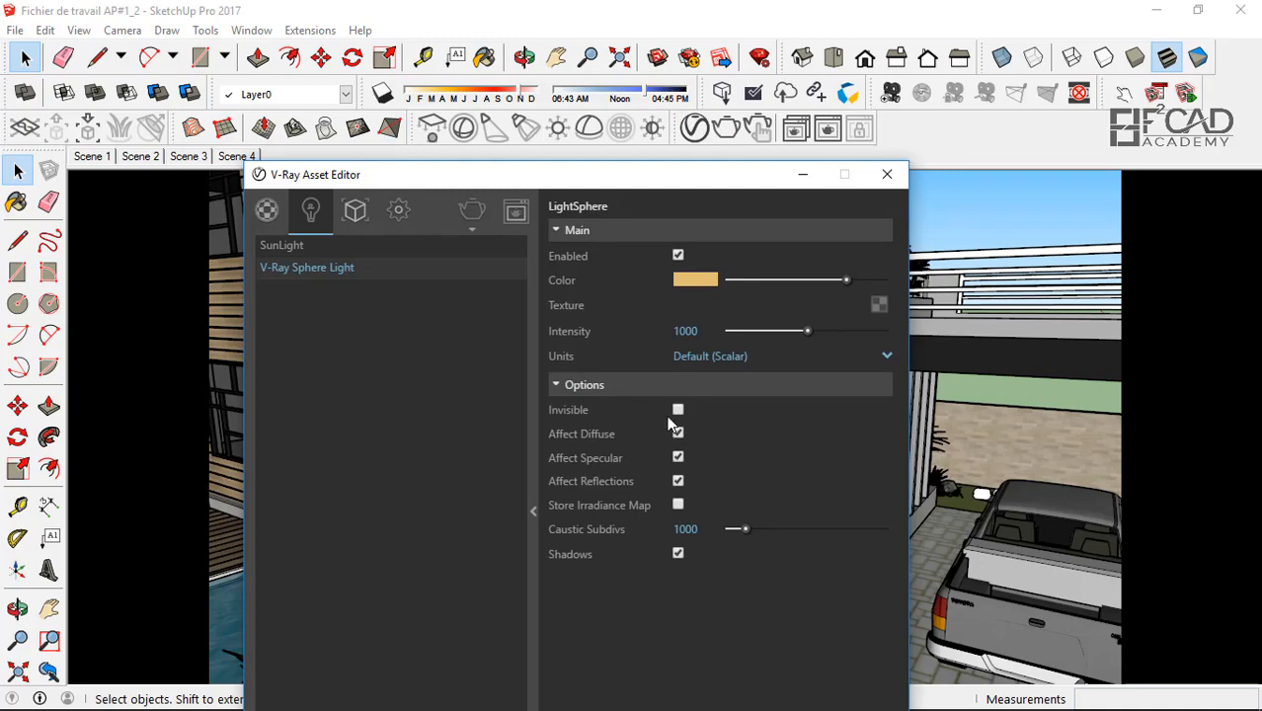
pyautogui.click(677, 410)
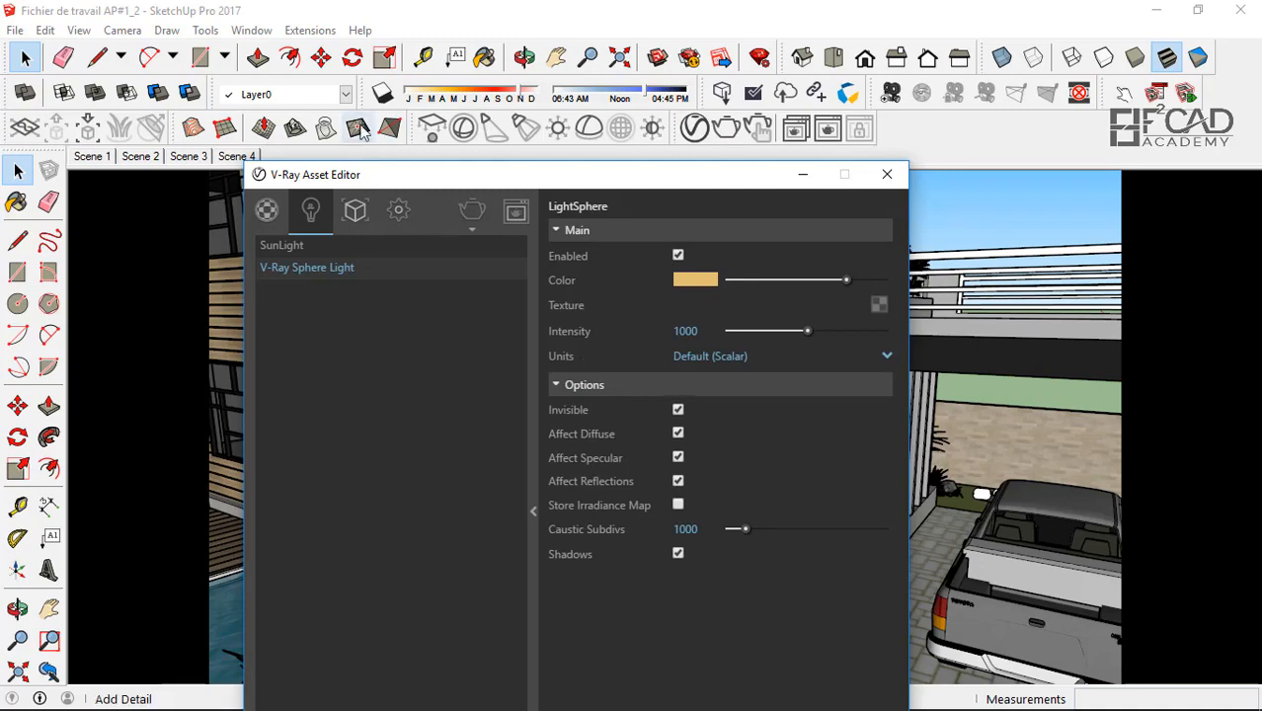
# - Review the last region render and set the sphere light's intensity to 2500
pyautogui.moveTo(524, 185)
pyautogui.mouseDown()
pyautogui.moveTo(731, 192)
pyautogui.moveTo(889, 156)
pyautogui.moveTo(701, 68)
pyautogui.moveTo(526, 179)
pyautogui.mouseUp()
pyautogui.click(682, 199)
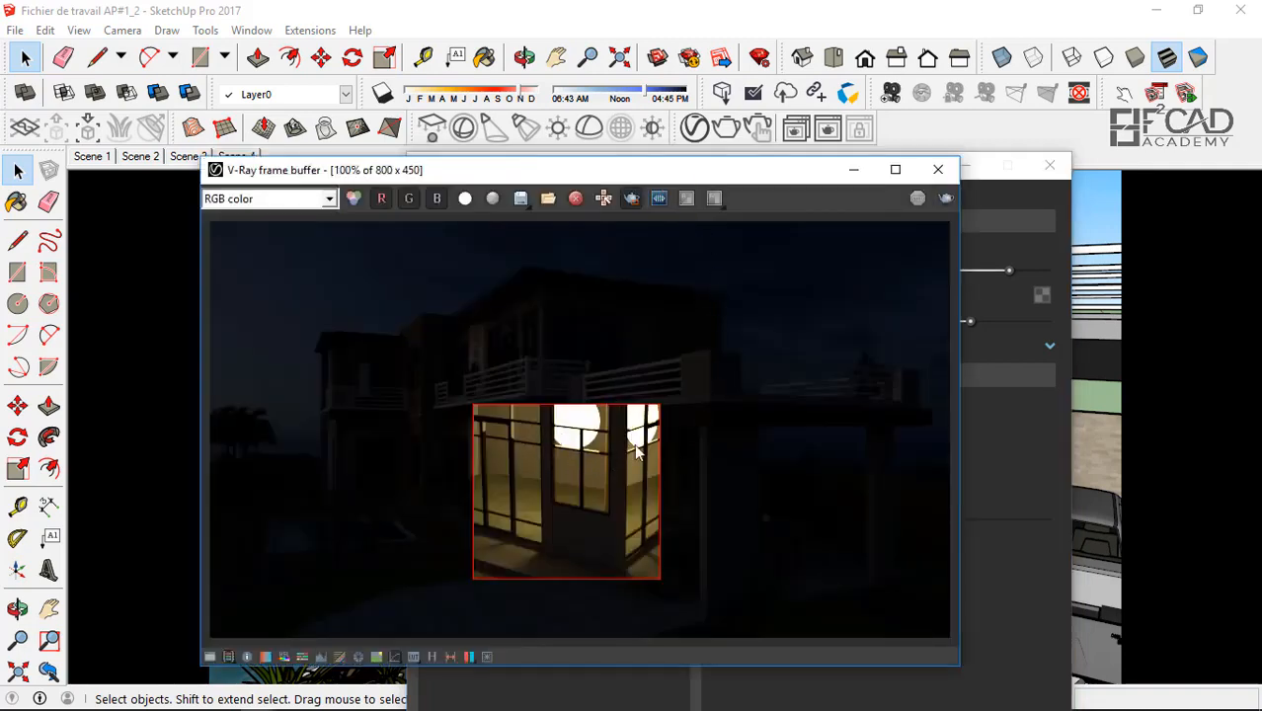
pyautogui.click(937, 170)
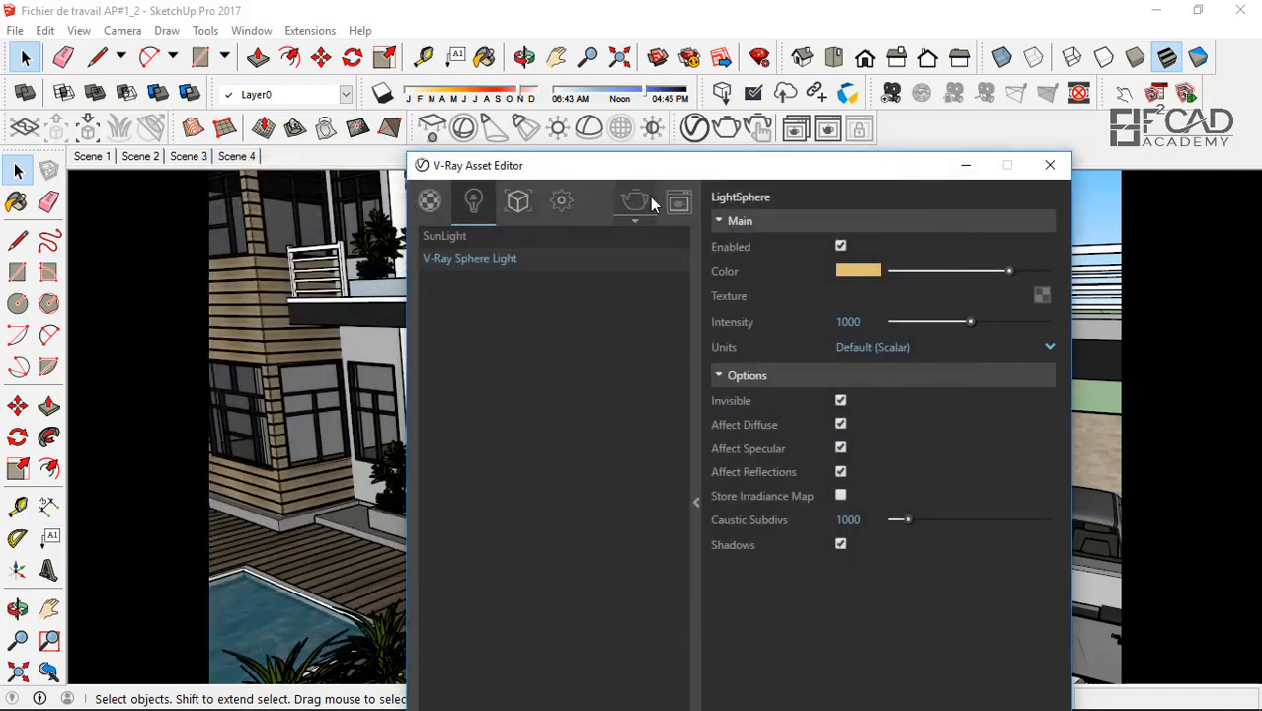
pyautogui.moveTo(662, 166); pyautogui.dragTo(566, 157)
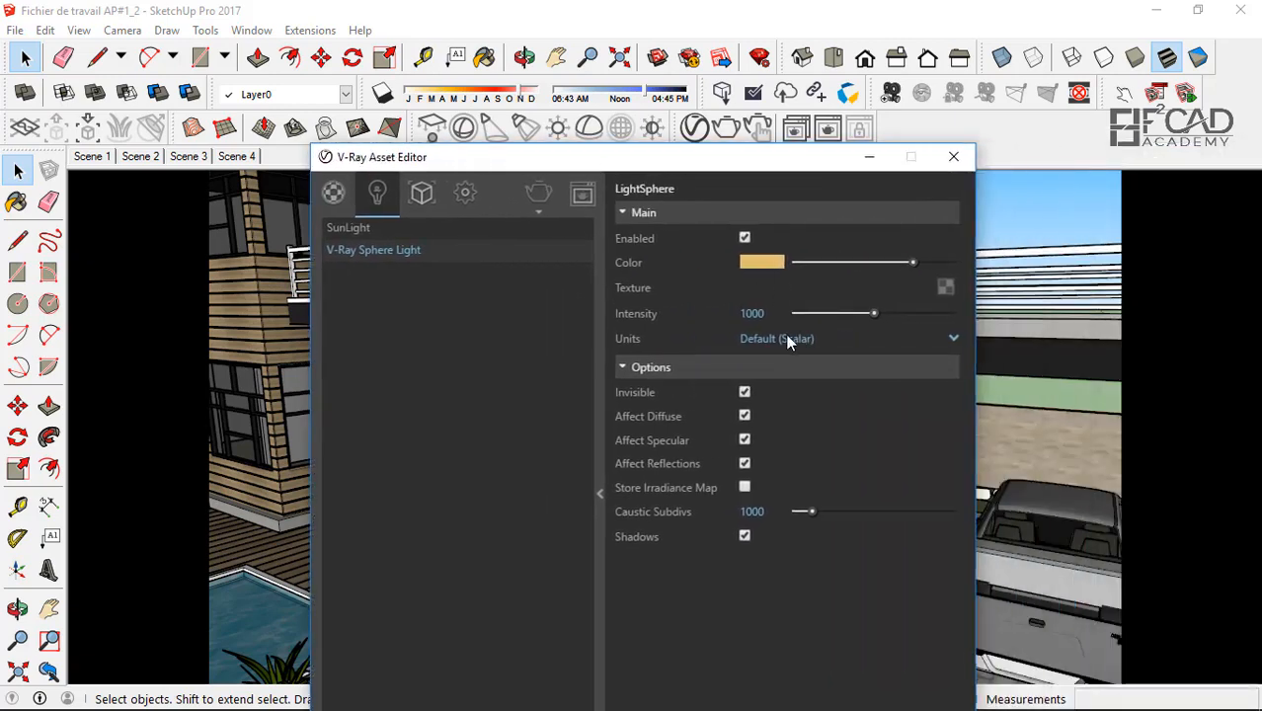
pyautogui.moveTo(775, 314); pyautogui.dragTo(682, 315)
pyautogui.write('2500')
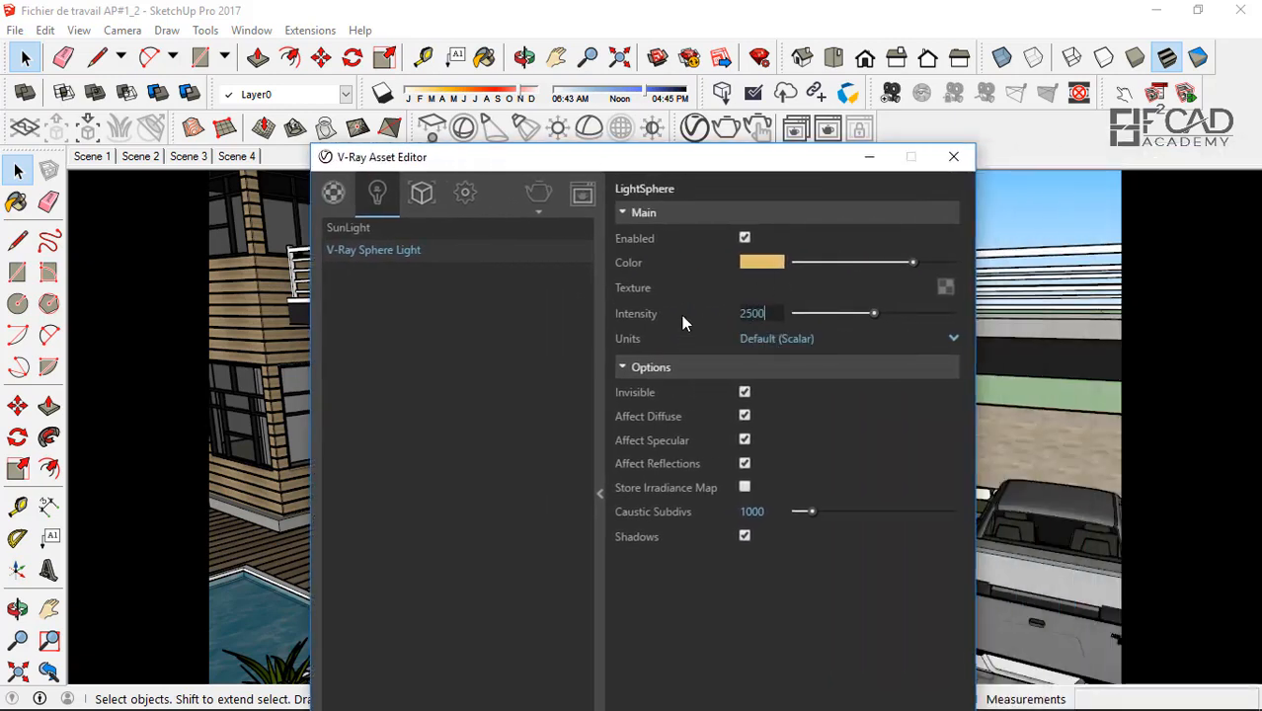
pyautogui.press('Return')
# - Show the frame buffer again and examine the existing render of the corner-room region
pyautogui.click(589, 191)
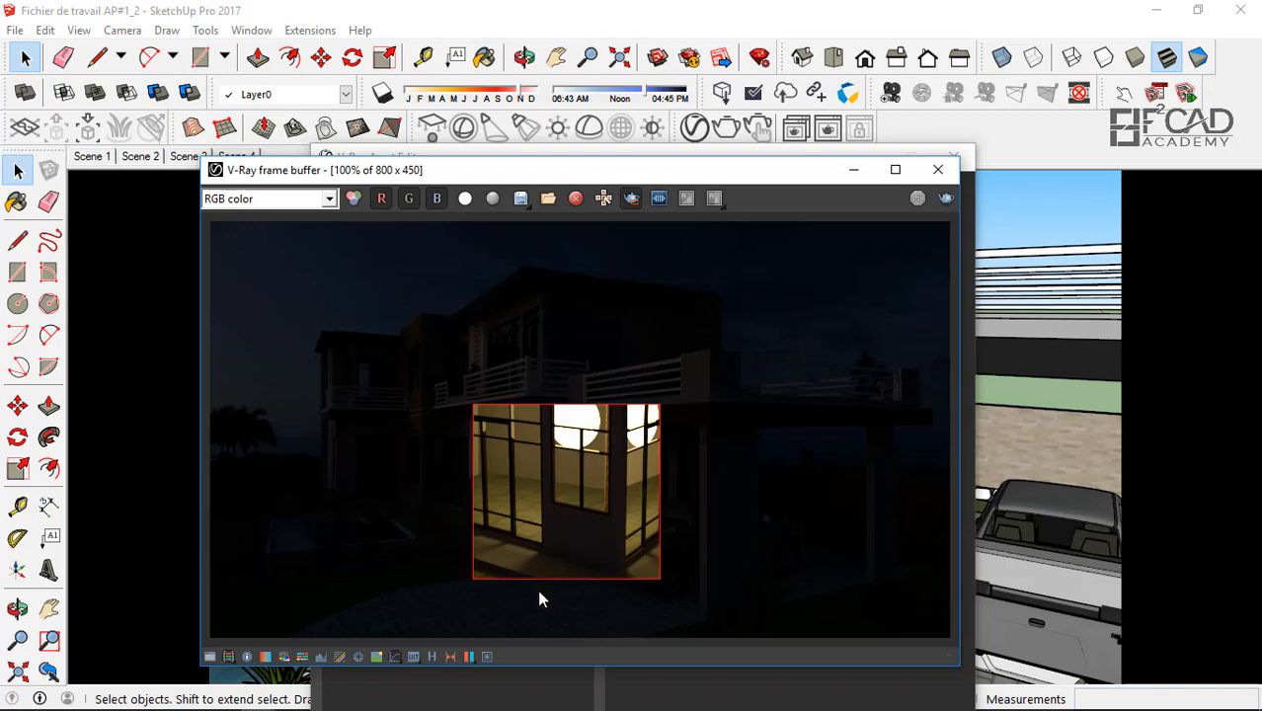
pyautogui.scroll(1, 538, 588)
pyautogui.scroll(-2, 537, 582)
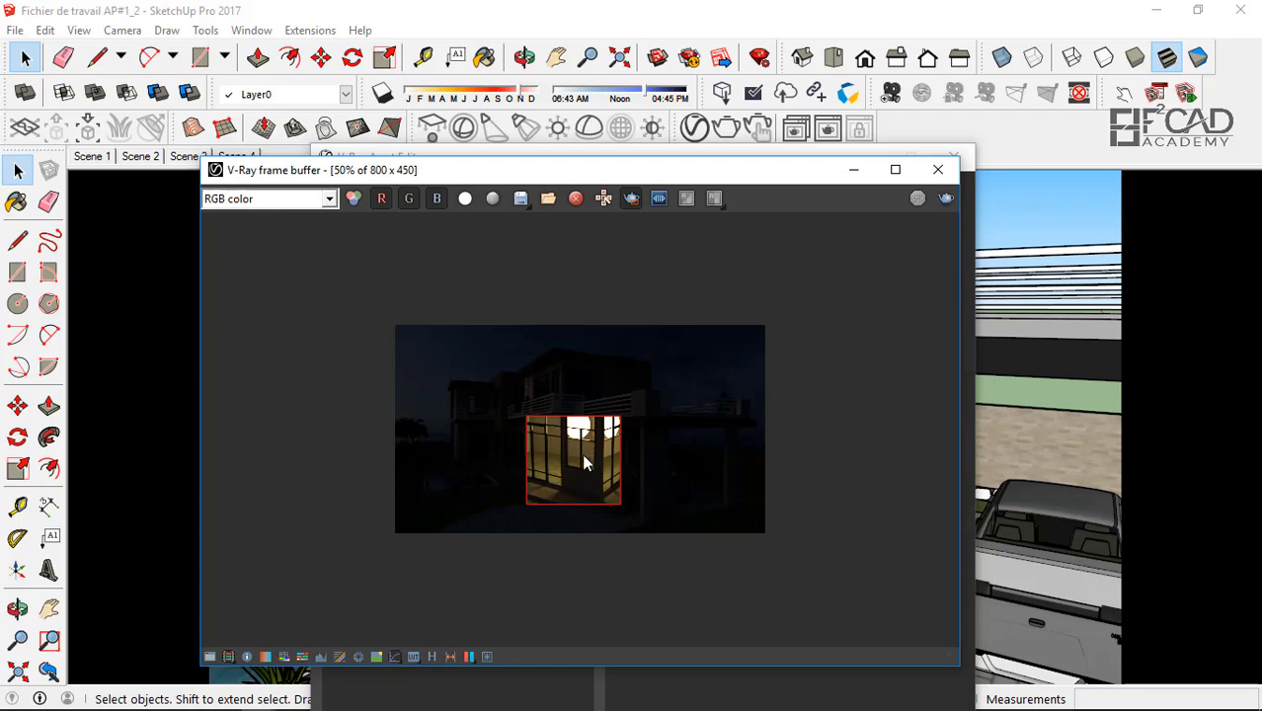
# - Inspect the lit corner room in the region render up close and close the frame buffer
pyautogui.scroll(1, 582, 459)
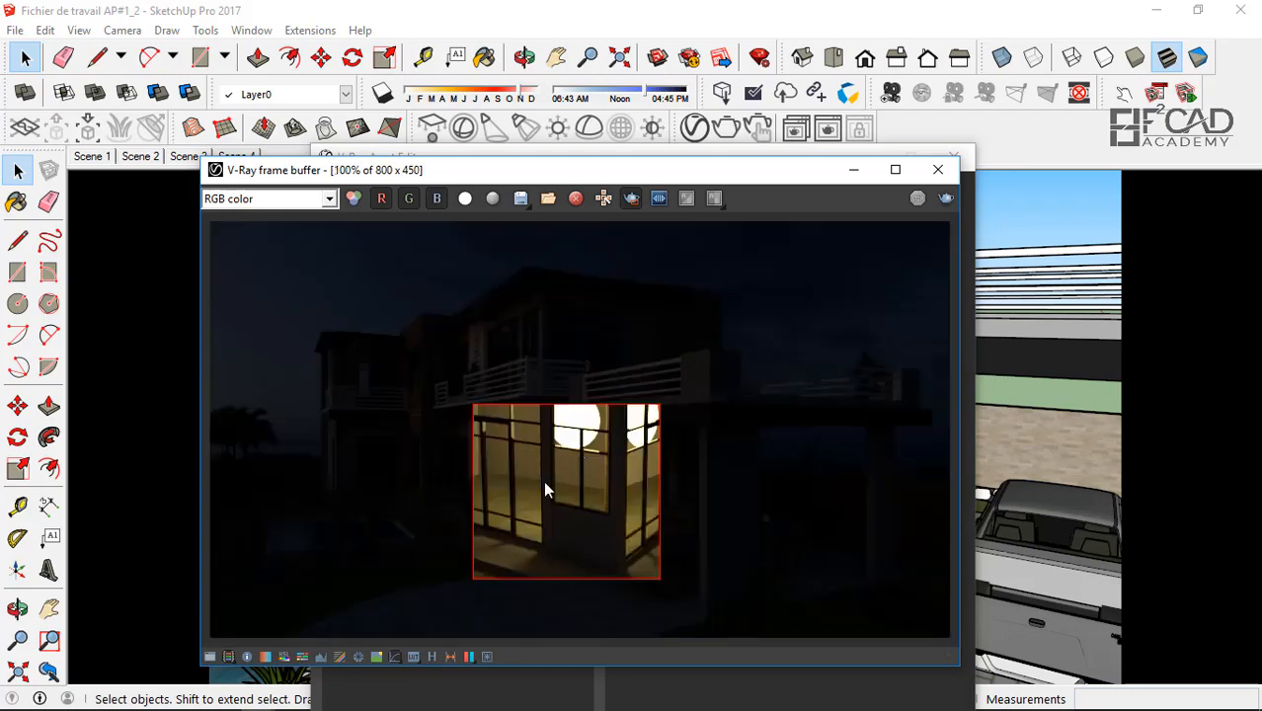
pyautogui.scroll(-1, 549, 478)
pyautogui.scroll(1, 553, 476)
pyautogui.click(939, 172)
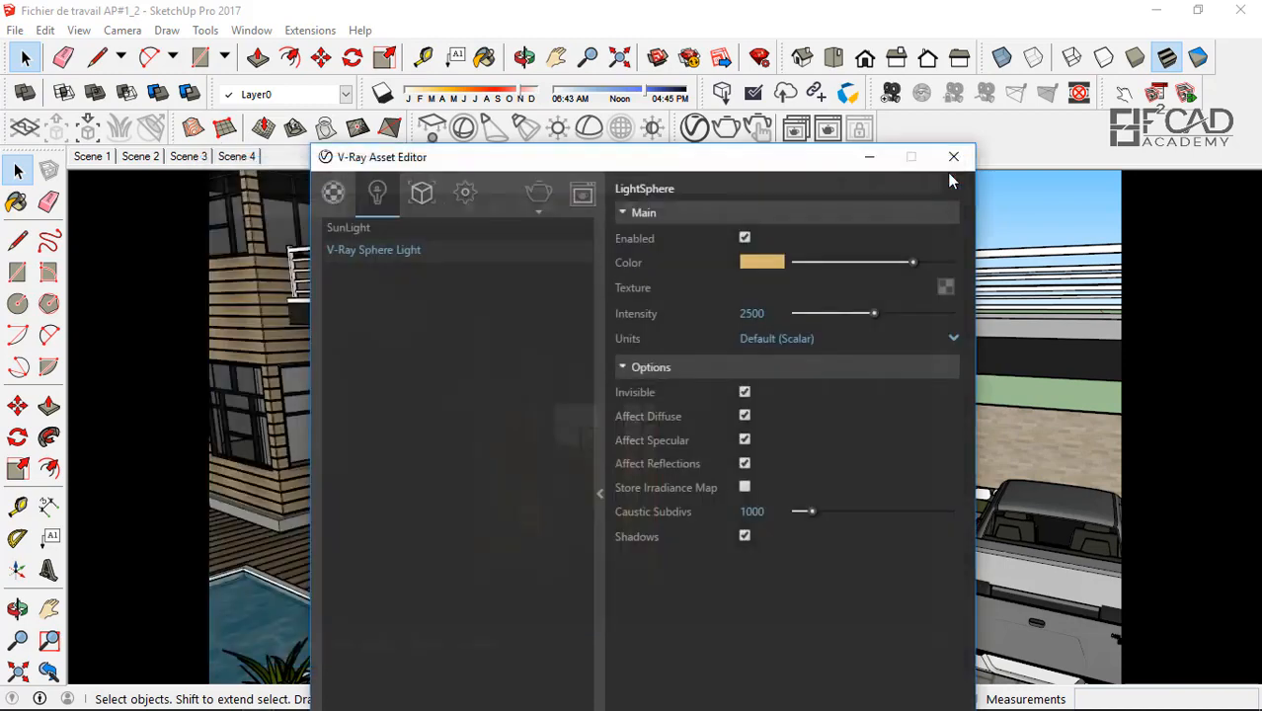
# - Move the V-Ray Asset Editor aside so the house and its corner room are uncovered in the model view
pyautogui.moveTo(663, 164); pyautogui.dragTo(1182, 214)
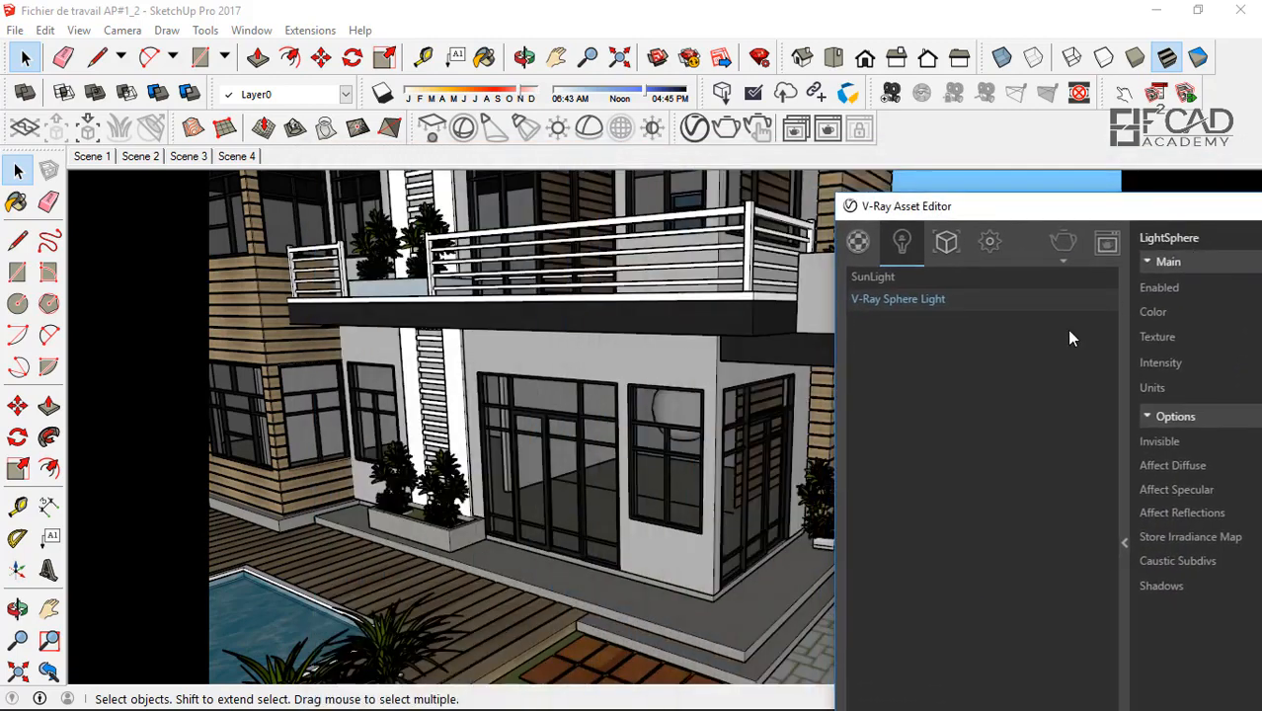
pyautogui.scroll(-3, 695, 438)
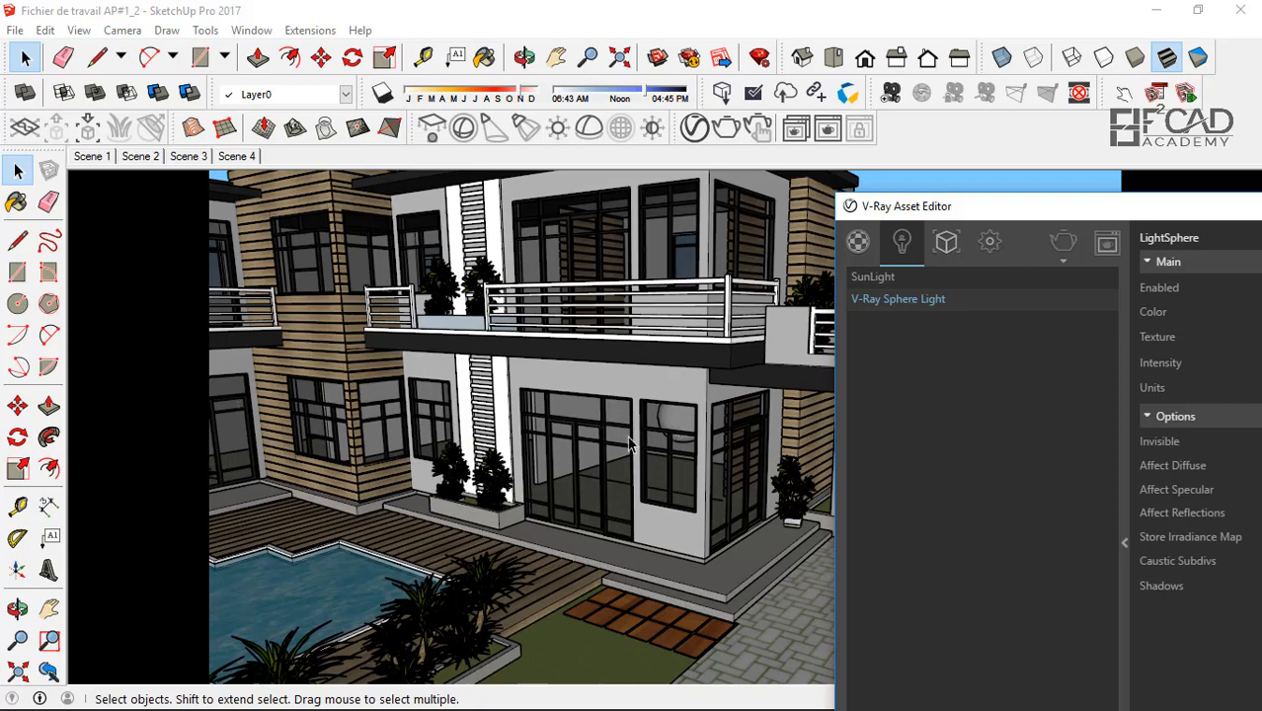
pyautogui.scroll(-3, 630, 447)
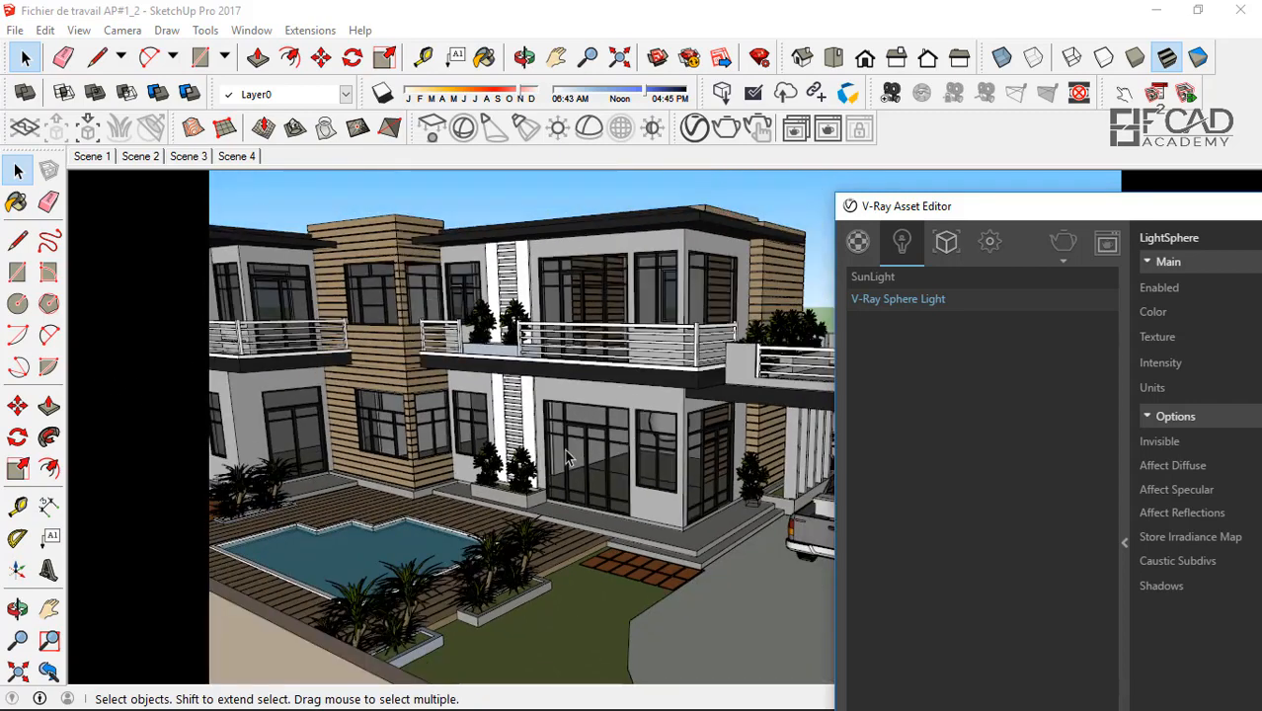
pyautogui.scroll(3, 711, 454)
pyautogui.moveTo(934, 207); pyautogui.dragTo(1054, 215)
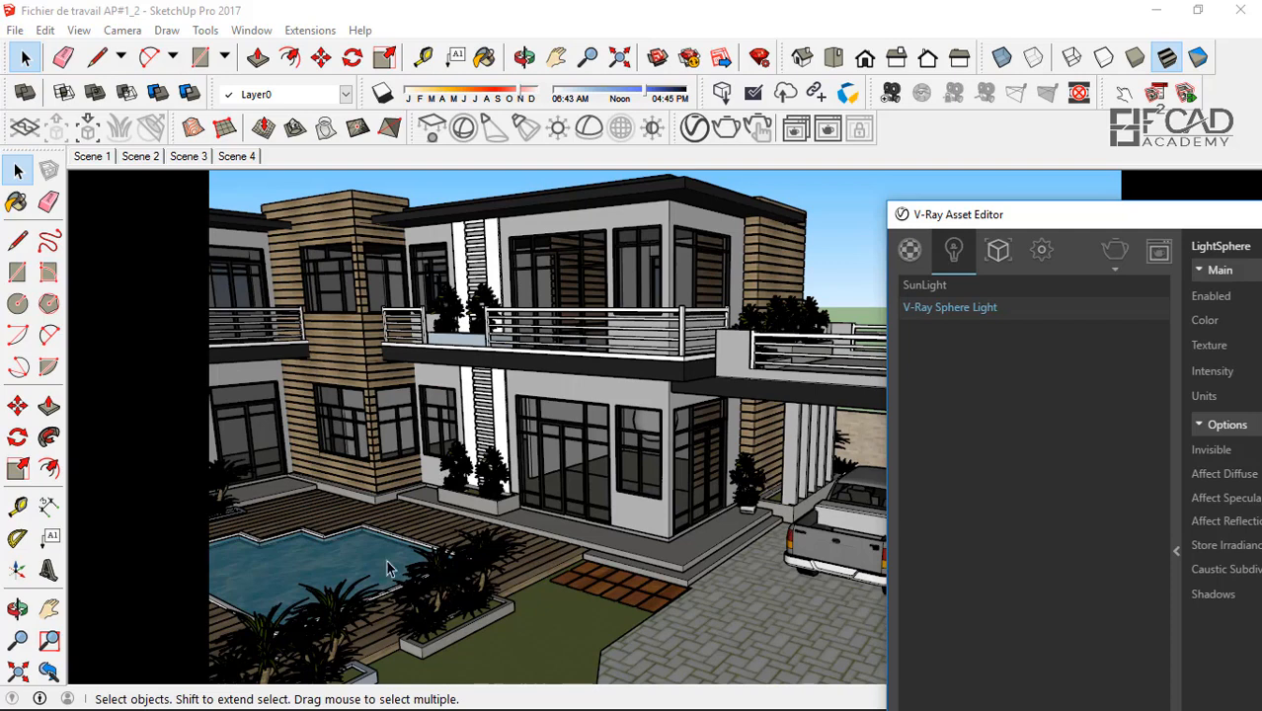
pyautogui.moveTo(946, 216); pyautogui.dragTo(509, 200)
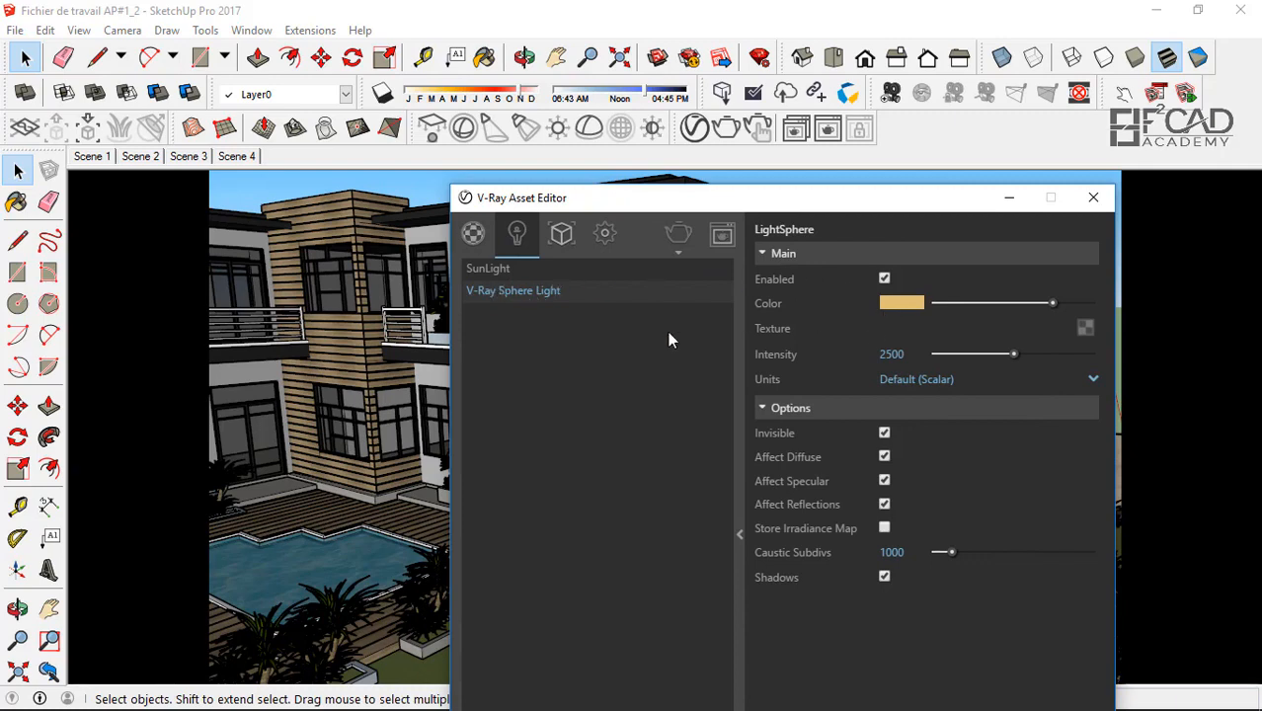
pyautogui.moveTo(549, 206); pyautogui.dragTo(773, 209)
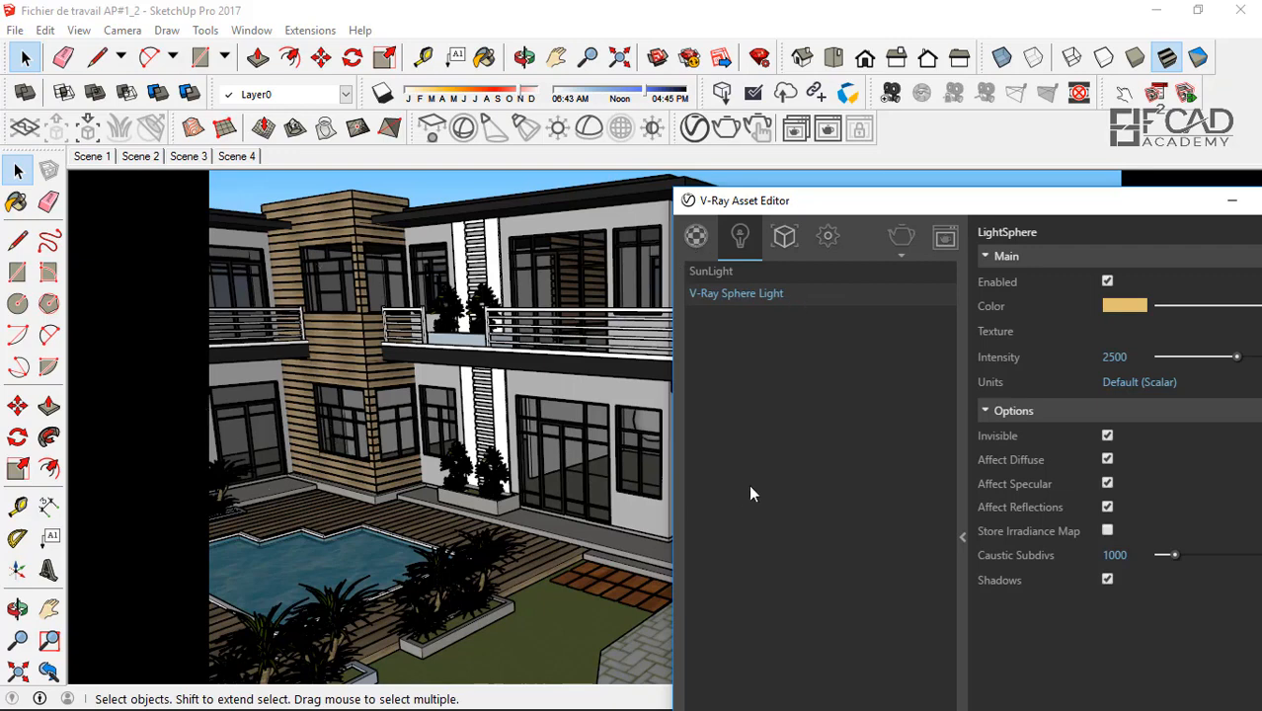
pyautogui.moveTo(861, 193); pyautogui.dragTo(1182, 171)
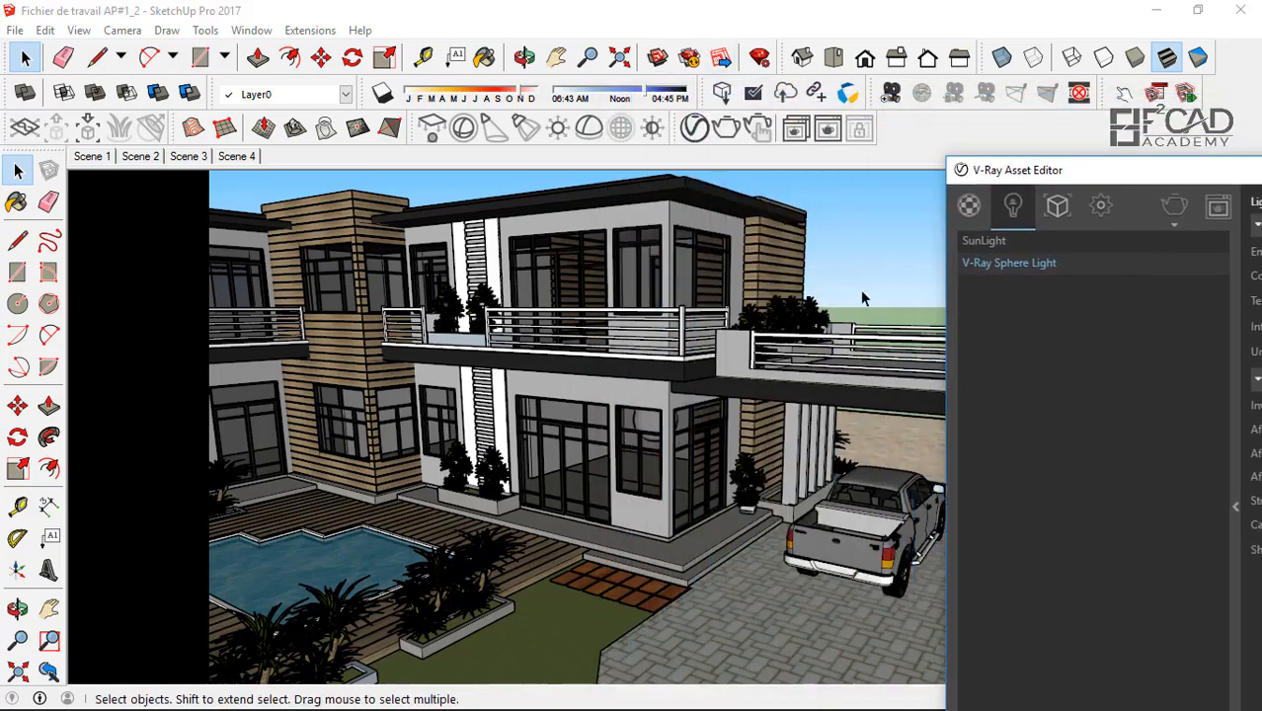
# - Hide the group of window frames, glazing and balcony railings covering the house's openings
pyautogui.click(643, 445)
pyautogui.rightClick(642, 441)
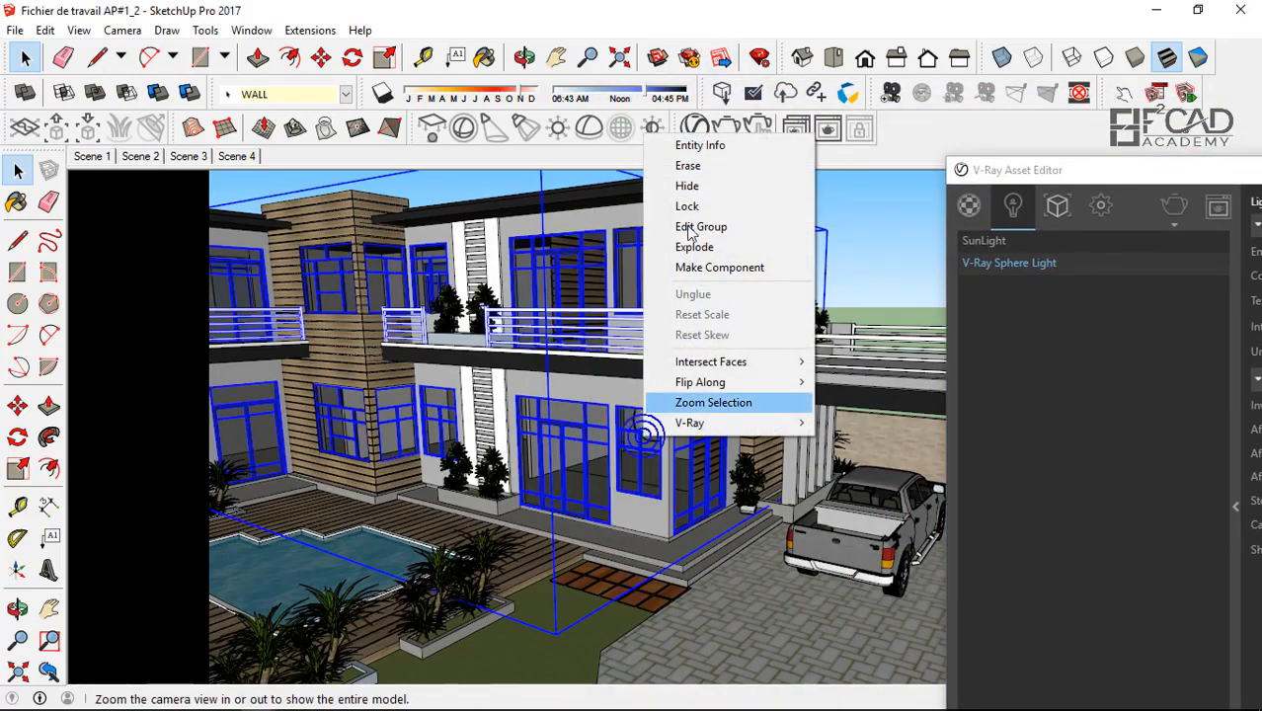
pyautogui.click(697, 186)
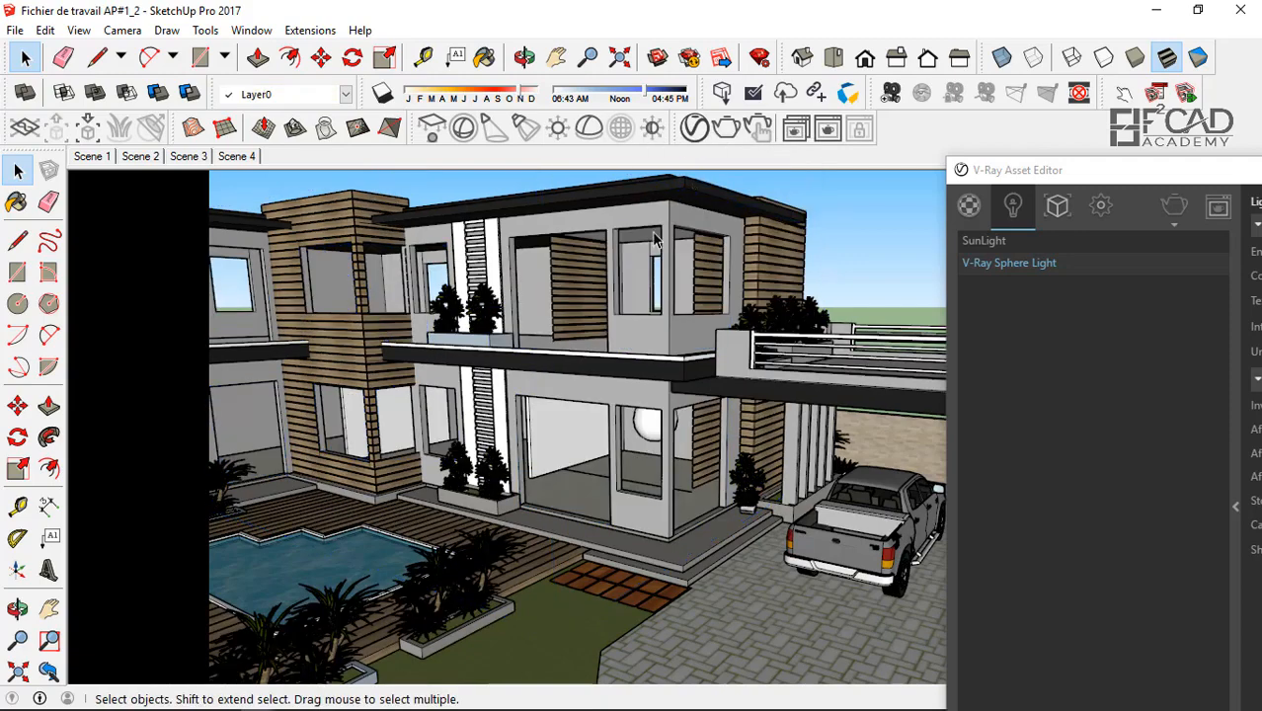
# - Copy the corner-room sphere light along the terrace edge to behind the wide ground-floor opening
pyautogui.scroll(3, 598, 455)
pyautogui.click(654, 432)
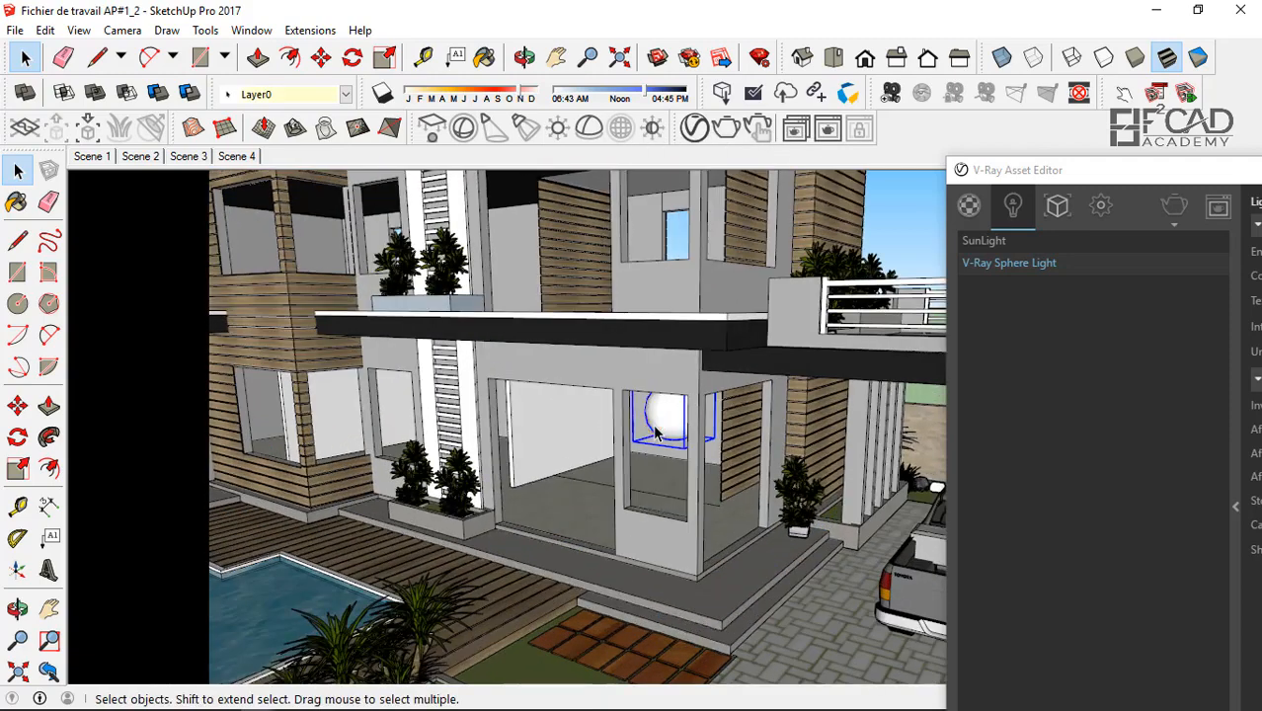
pyautogui.click(17, 404)
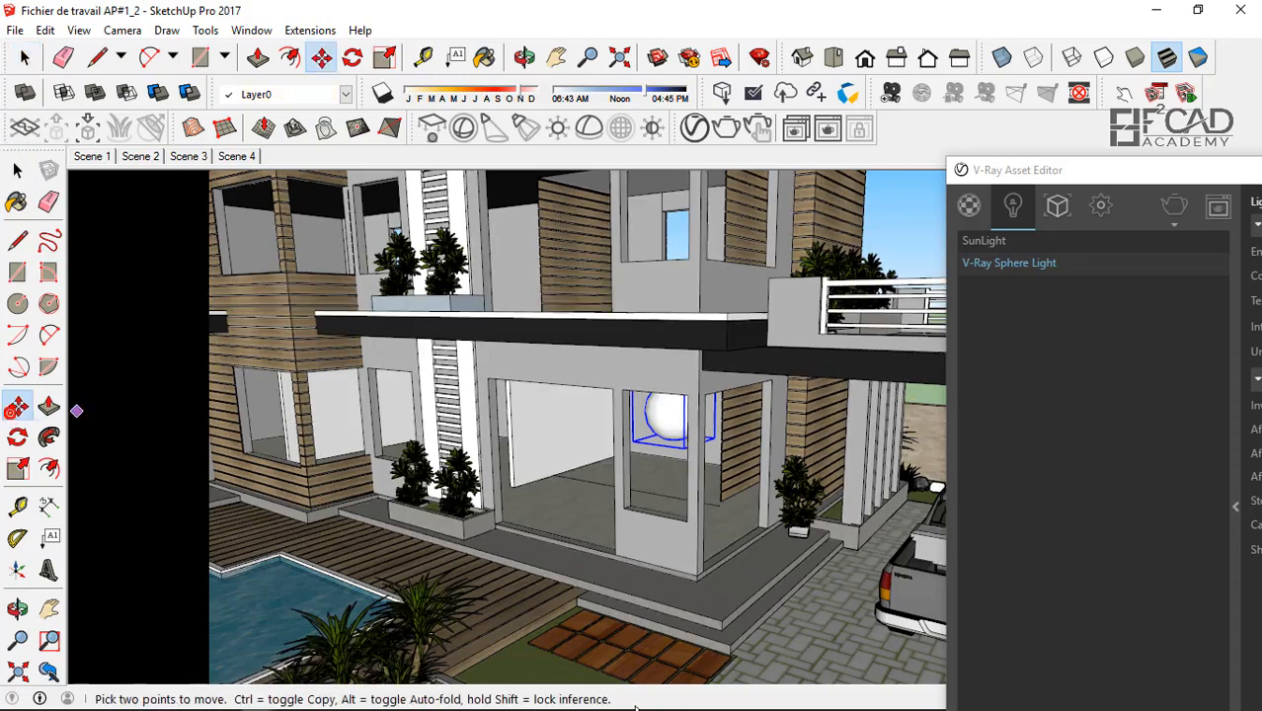
pyautogui.click(722, 620)
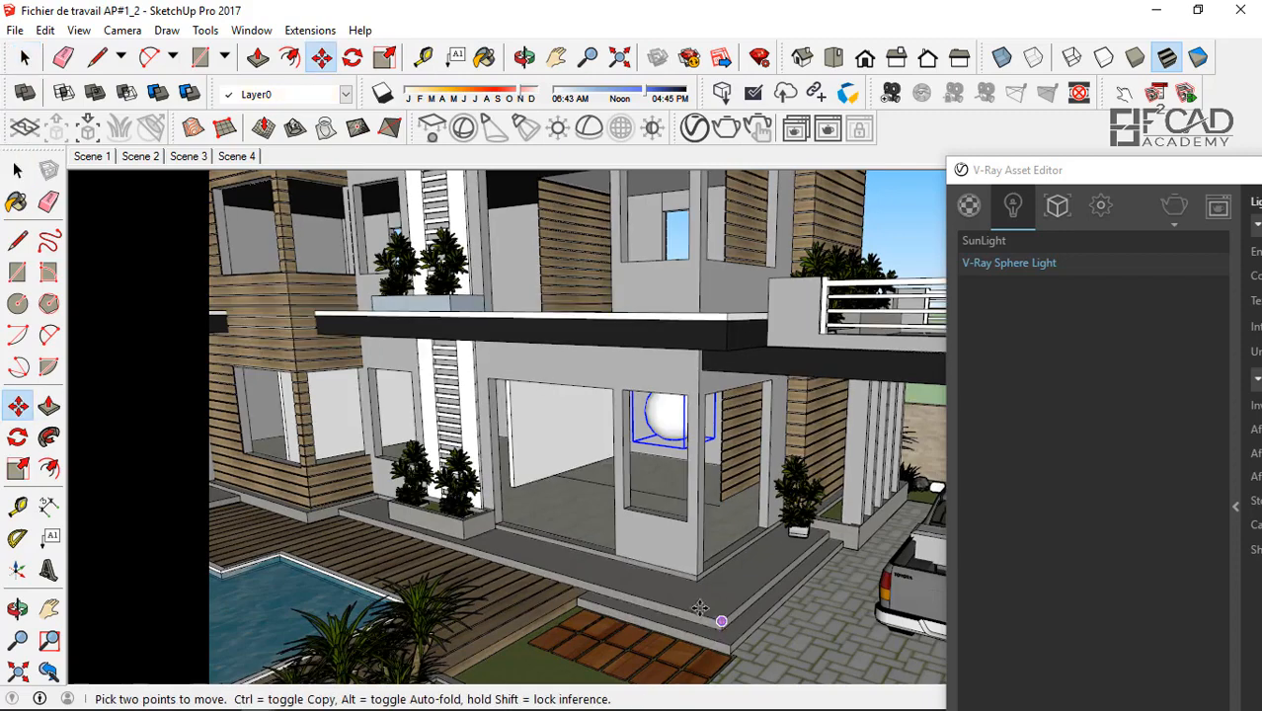
pyautogui.press('ctrl')
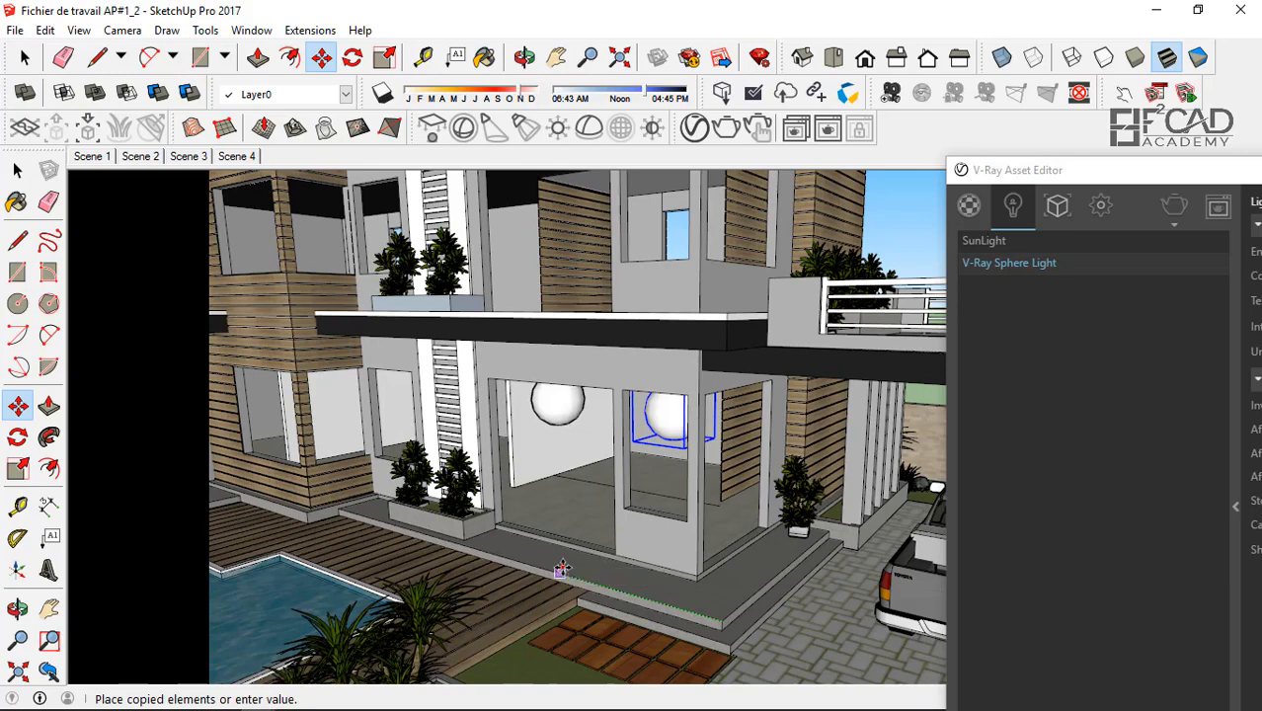
pyautogui.click(561, 573)
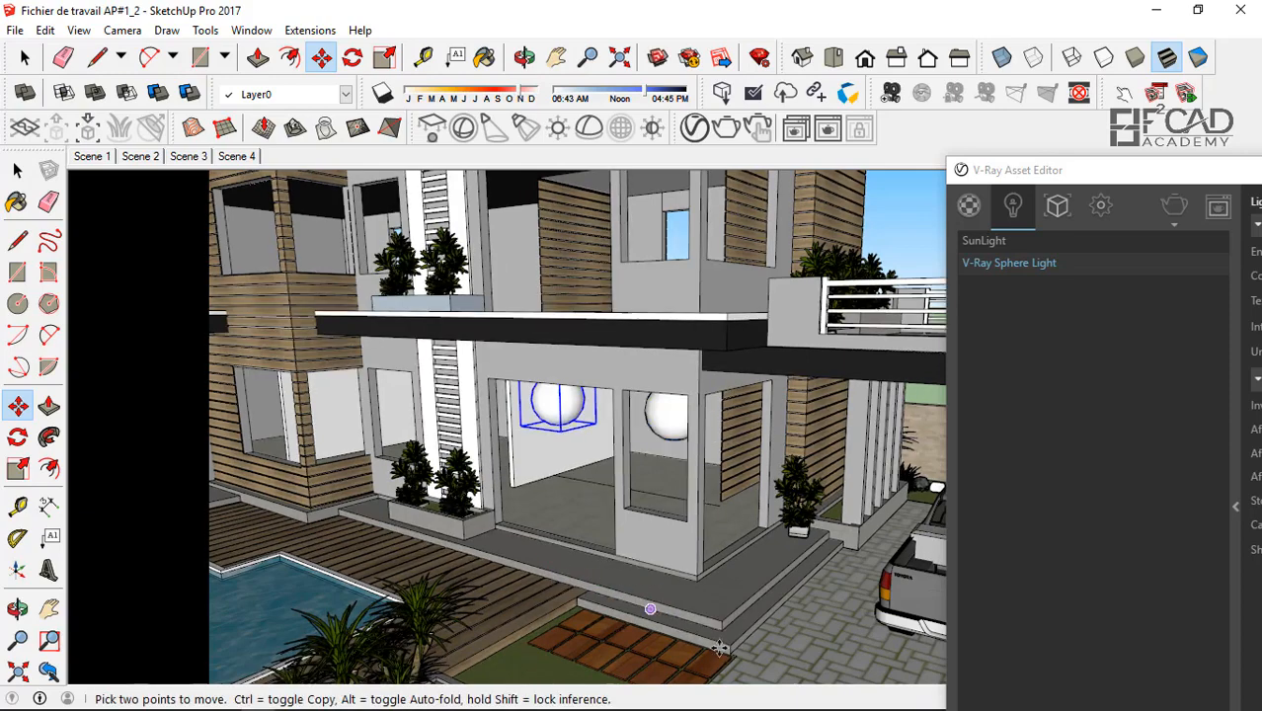
# - Try to copy the second ground-floor sphere light further along the terrace toward the timber-clad tower
pyautogui.click(721, 620)
pyautogui.press('ctrl')
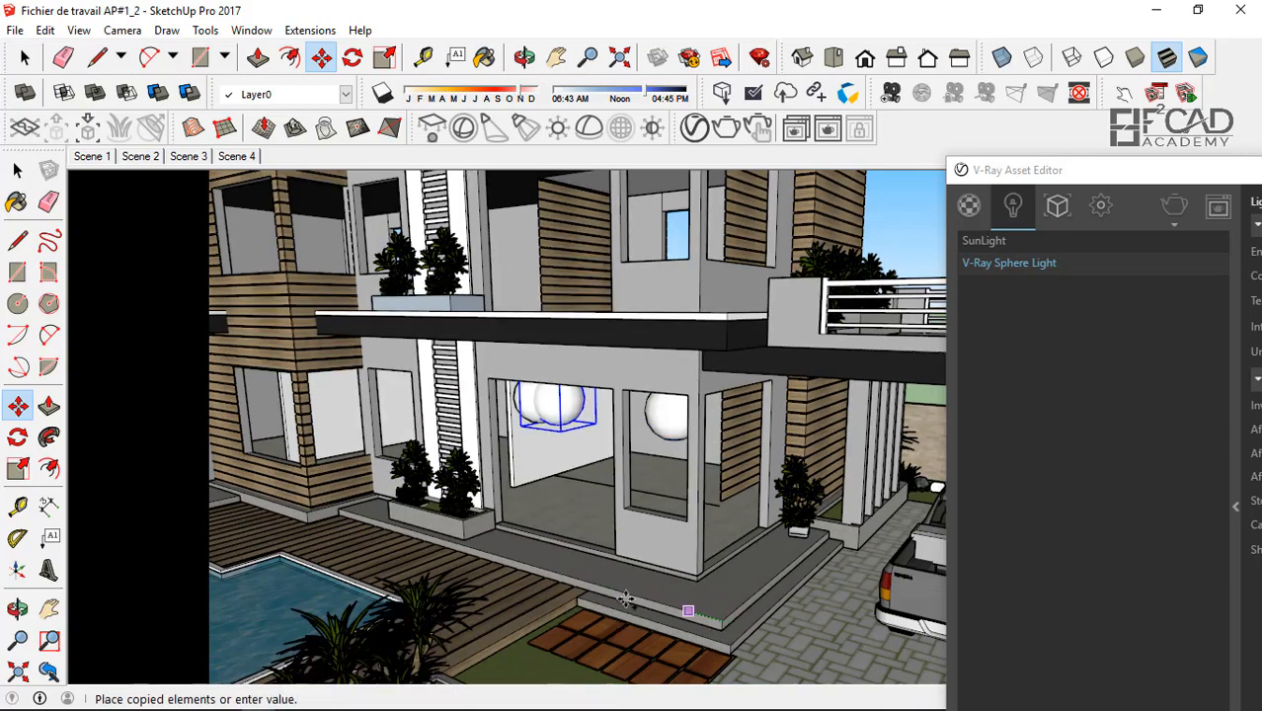
pyautogui.click(545, 581)
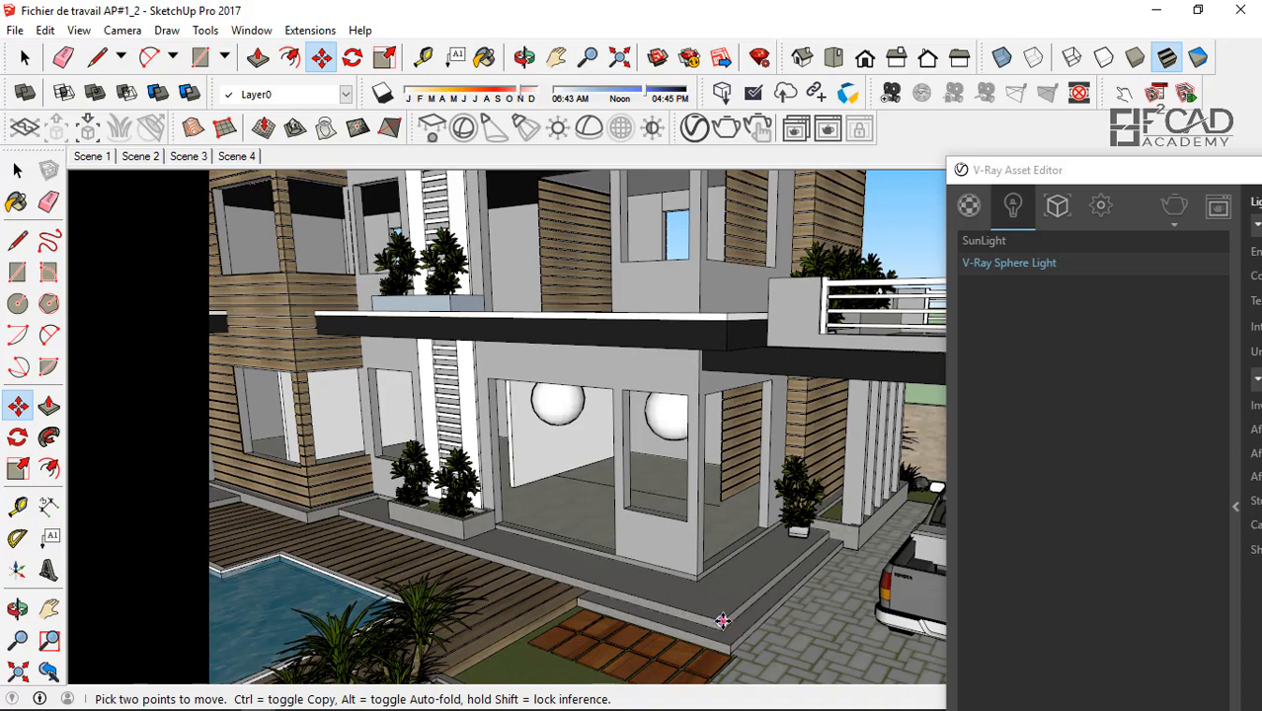
pyautogui.moveTo(597, 598); pyautogui.dragTo(644, 569, button='middle')
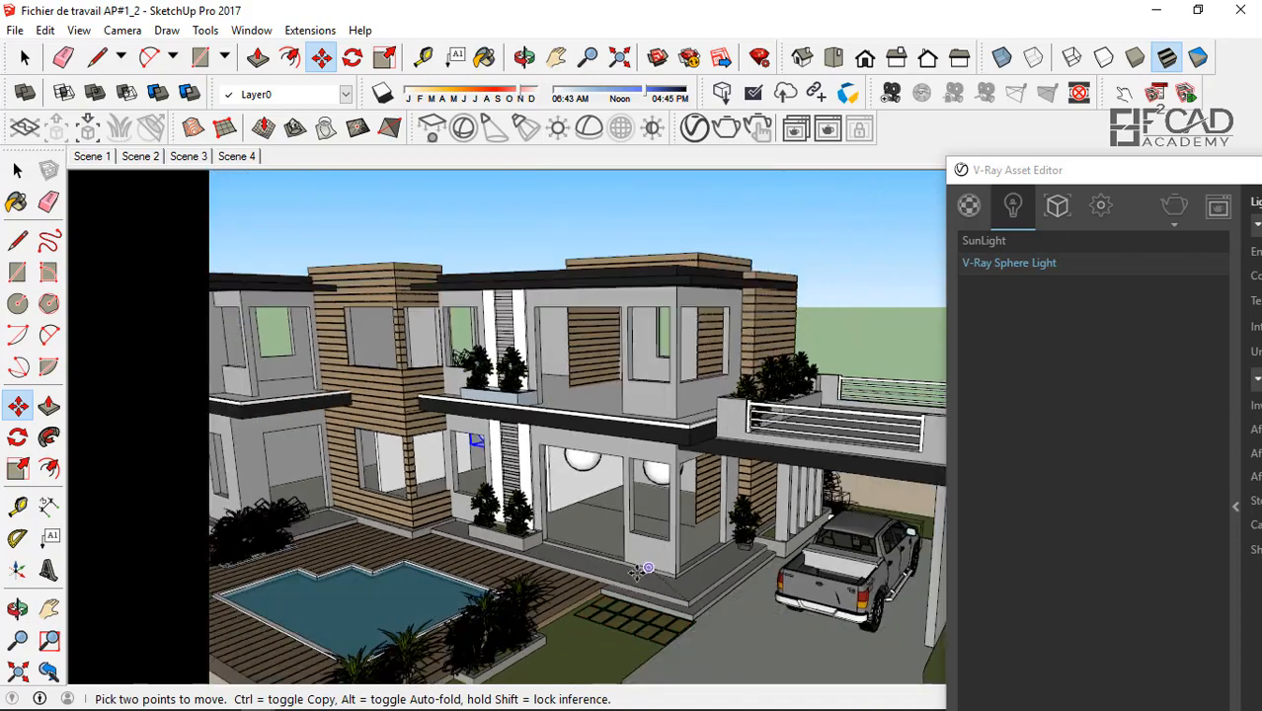
pyautogui.middleClick(640, 572)
pyautogui.middleClick(640, 572)
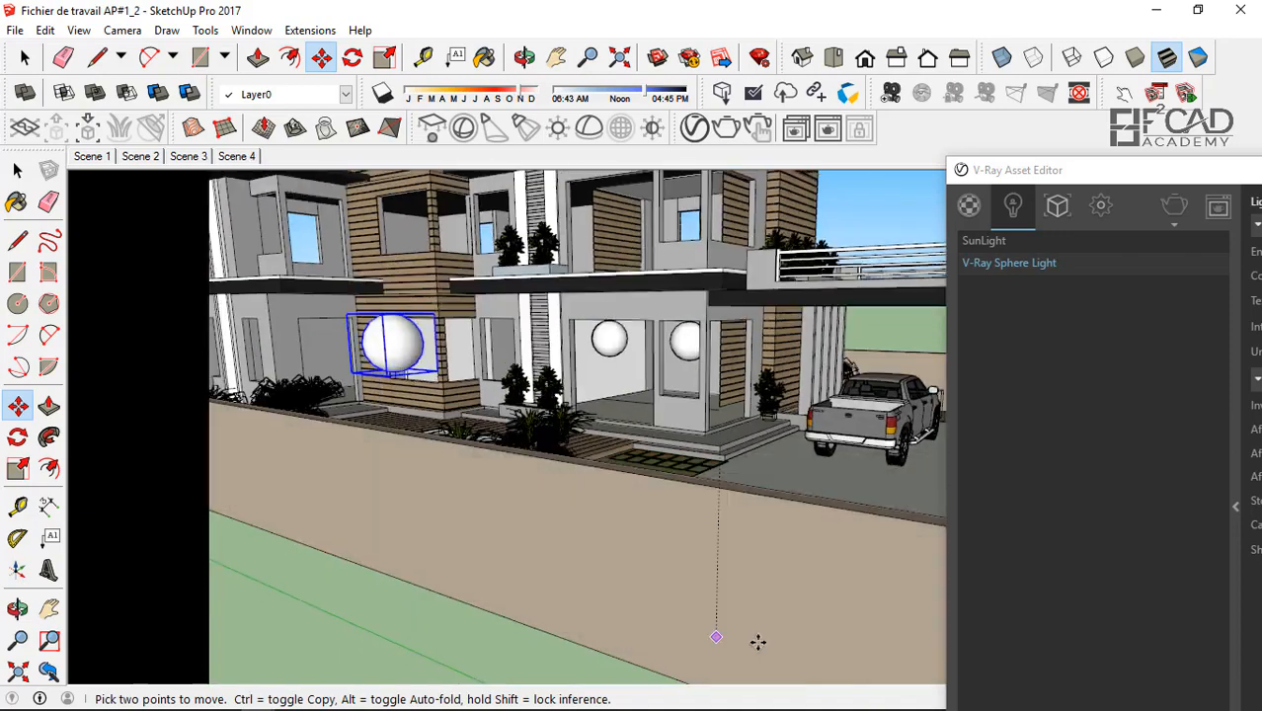
pyautogui.scroll(-6, 756, 622)
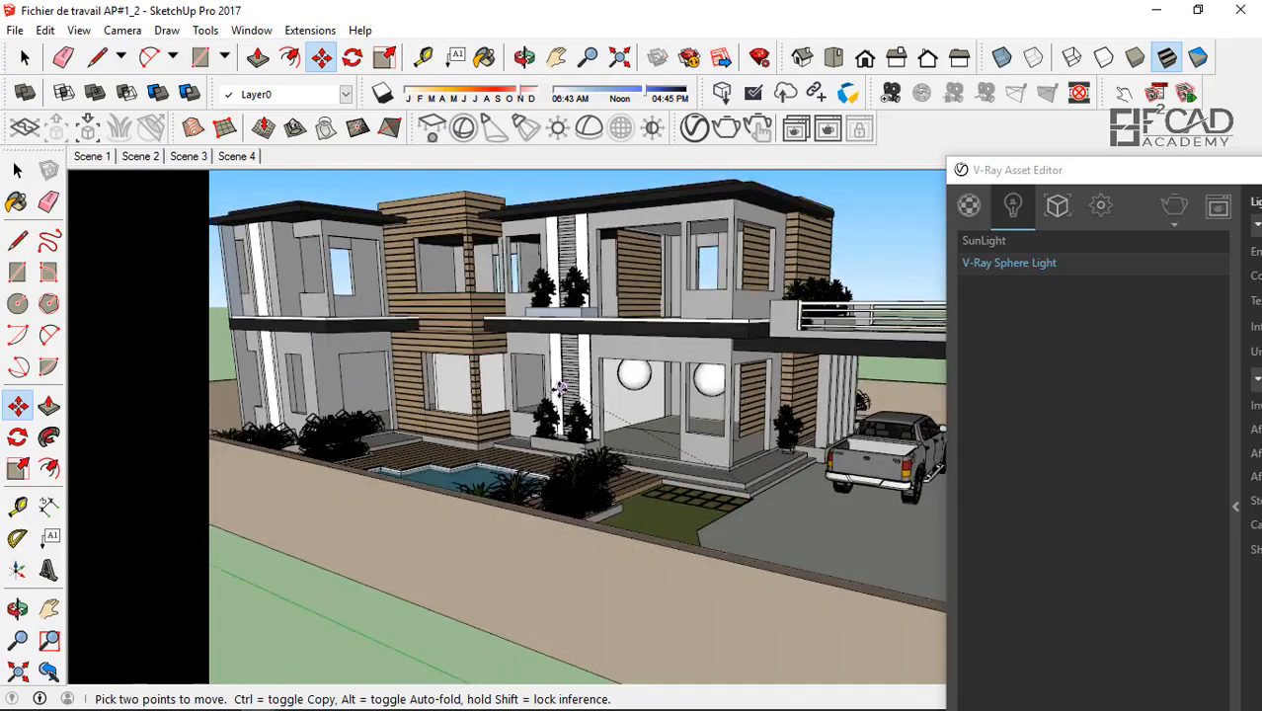
# - Copy the sphere light behind the narrow ground-floor window and again into the timber-clad tower's ground-floor room
pyautogui.scroll(3, 559, 398)
pyautogui.moveTo(589, 467); pyautogui.dragTo(617, 480, button='middle')
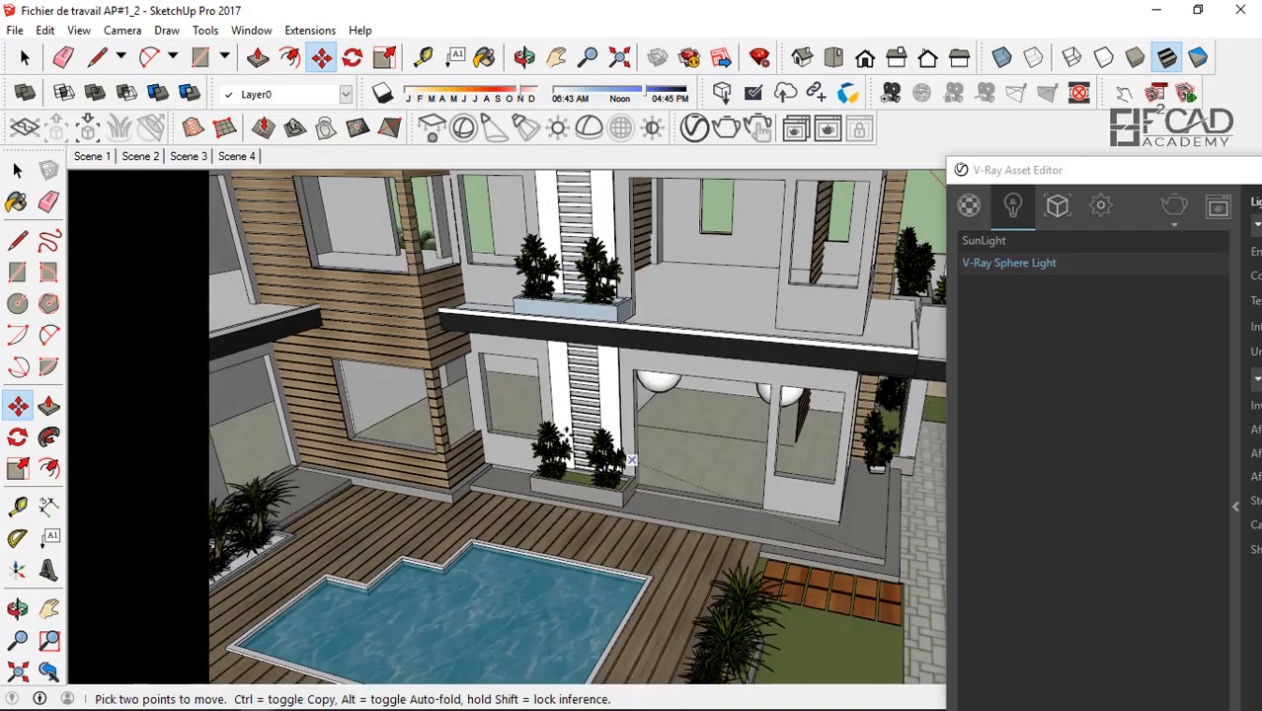
pyautogui.scroll(2, 536, 437)
pyautogui.moveTo(535, 441)
pyautogui.mouseDown(button='middle')
pyautogui.moveTo(526, 453)
pyautogui.moveTo(539, 424)
pyautogui.mouseUp(button='middle')
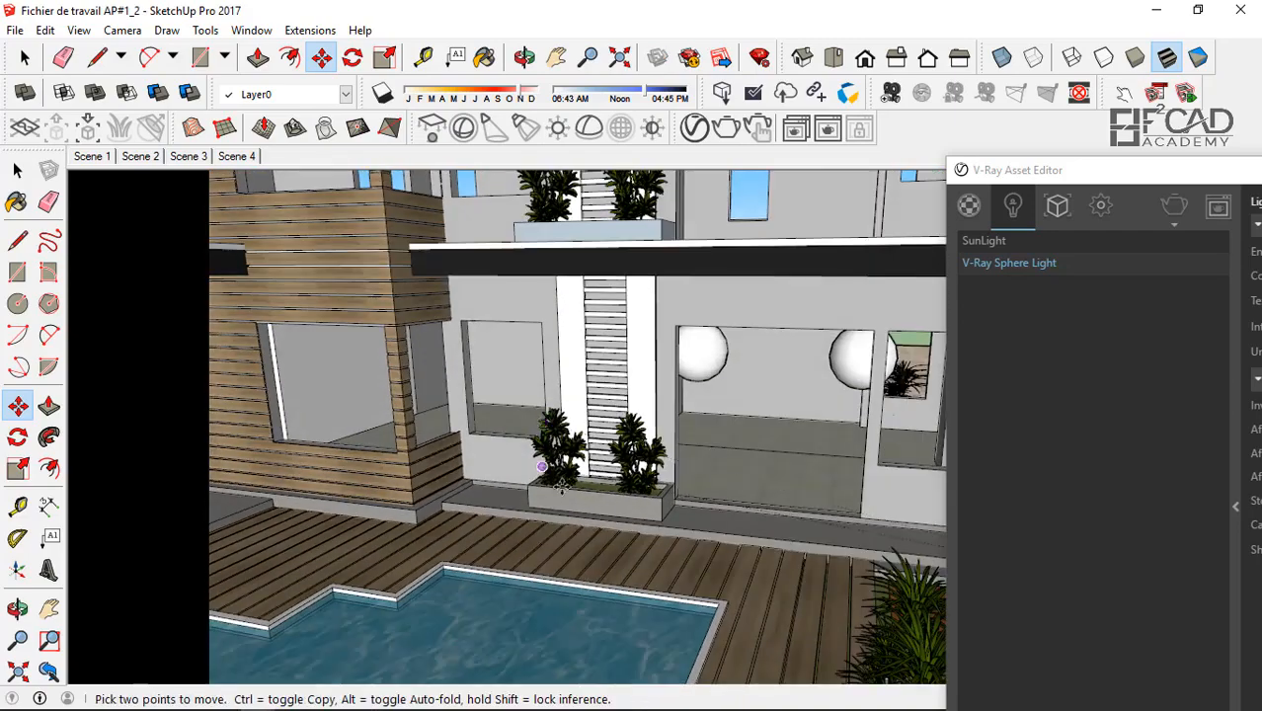
pyautogui.click(492, 508)
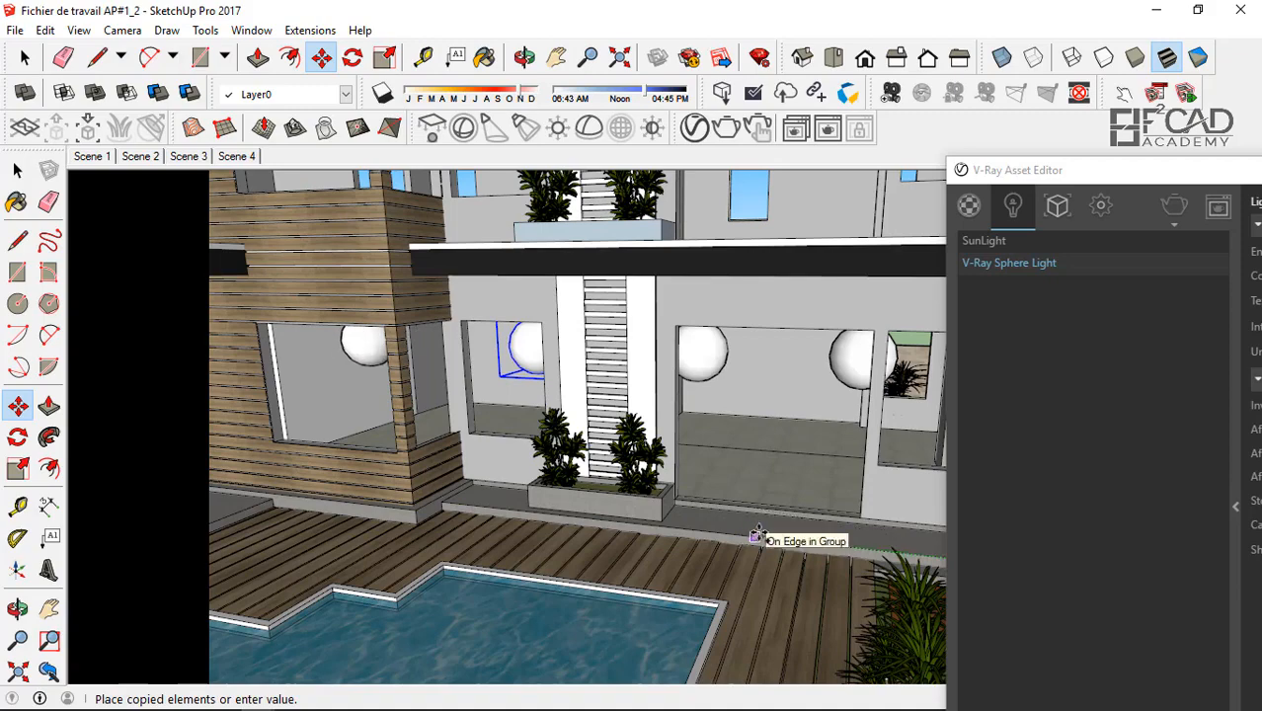
pyautogui.click(755, 534)
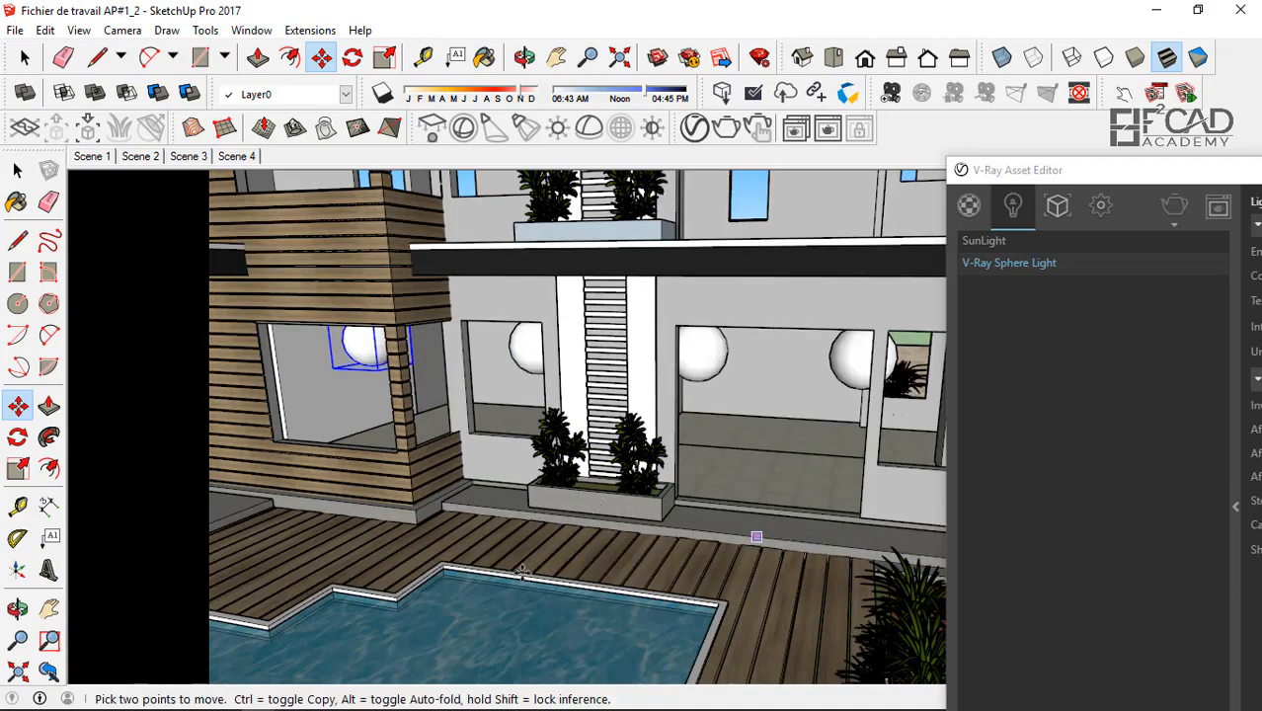
# - Select all four ground-floor sphere lights and copy them straight up into the upper-floor rooms, using the building corner as reference
pyautogui.scroll(-4, 522, 573)
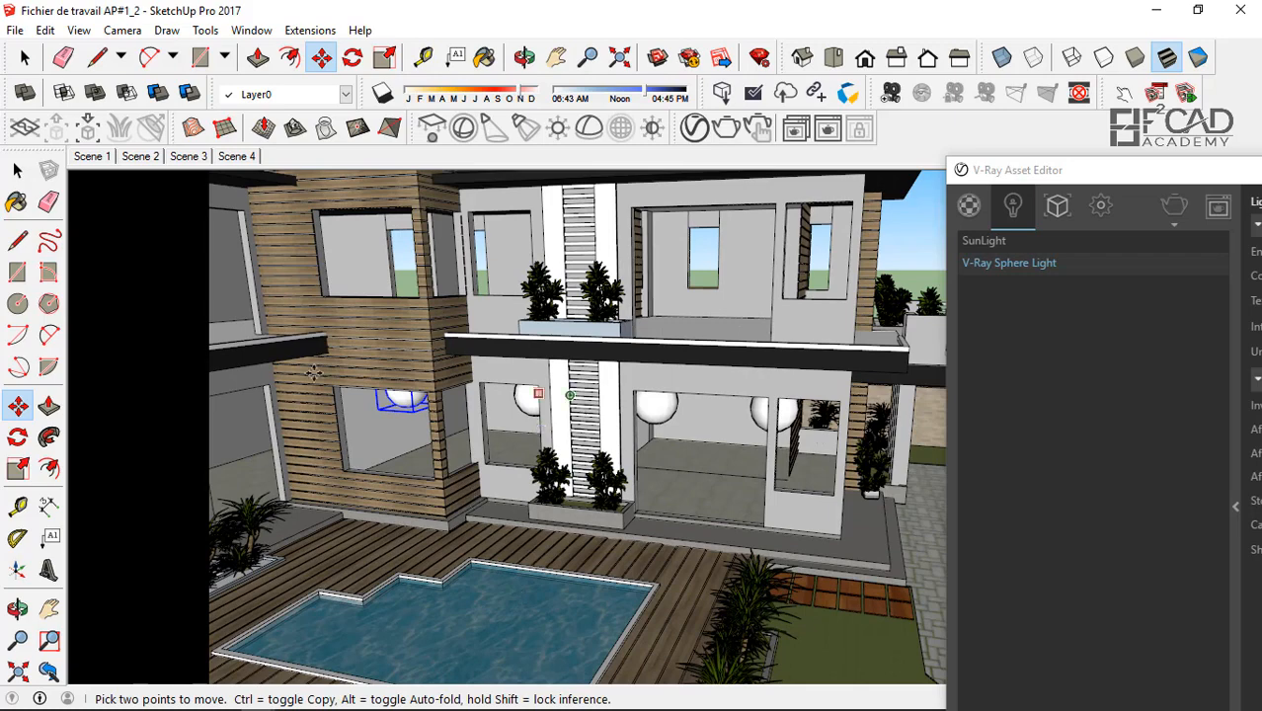
pyautogui.click(17, 171)
pyautogui.keyDown('shift'); pyautogui.click(522, 408); pyautogui.keyUp('shift')
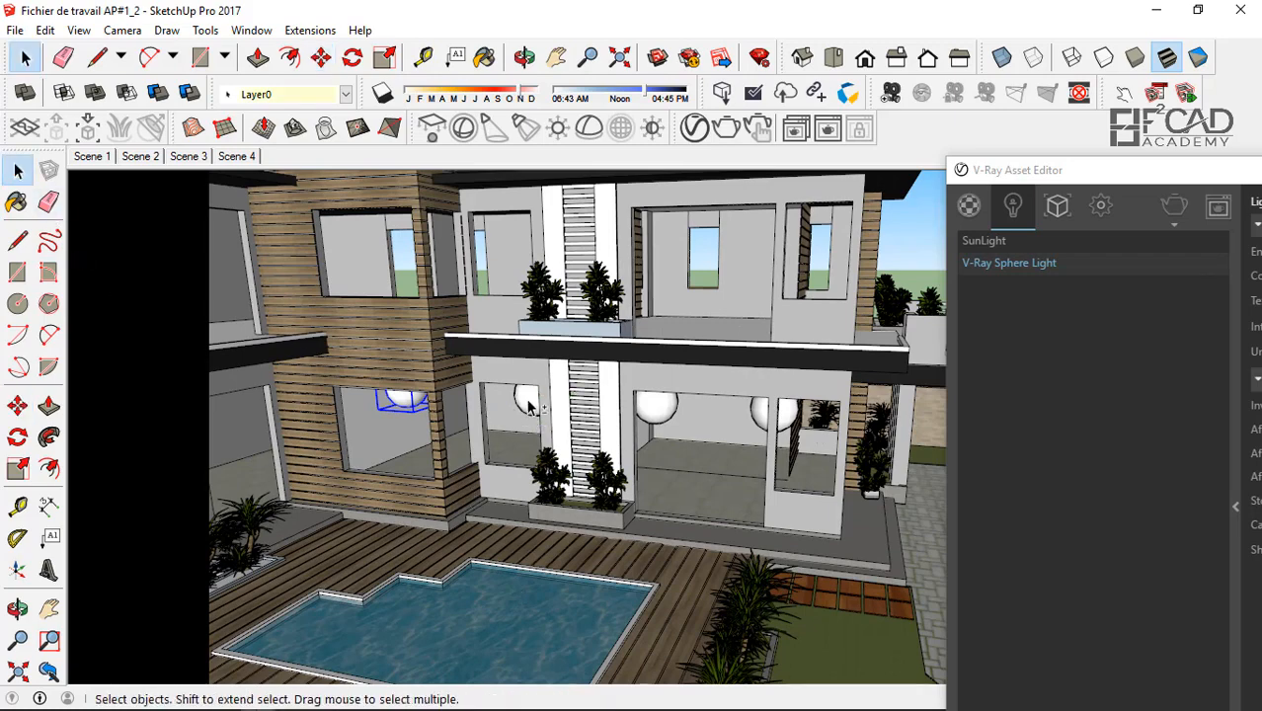
pyautogui.keyDown('shift'); pyautogui.click(661, 408); pyautogui.keyUp('shift')
pyautogui.keyDown('shift'); pyautogui.click(789, 413); pyautogui.keyUp('shift')
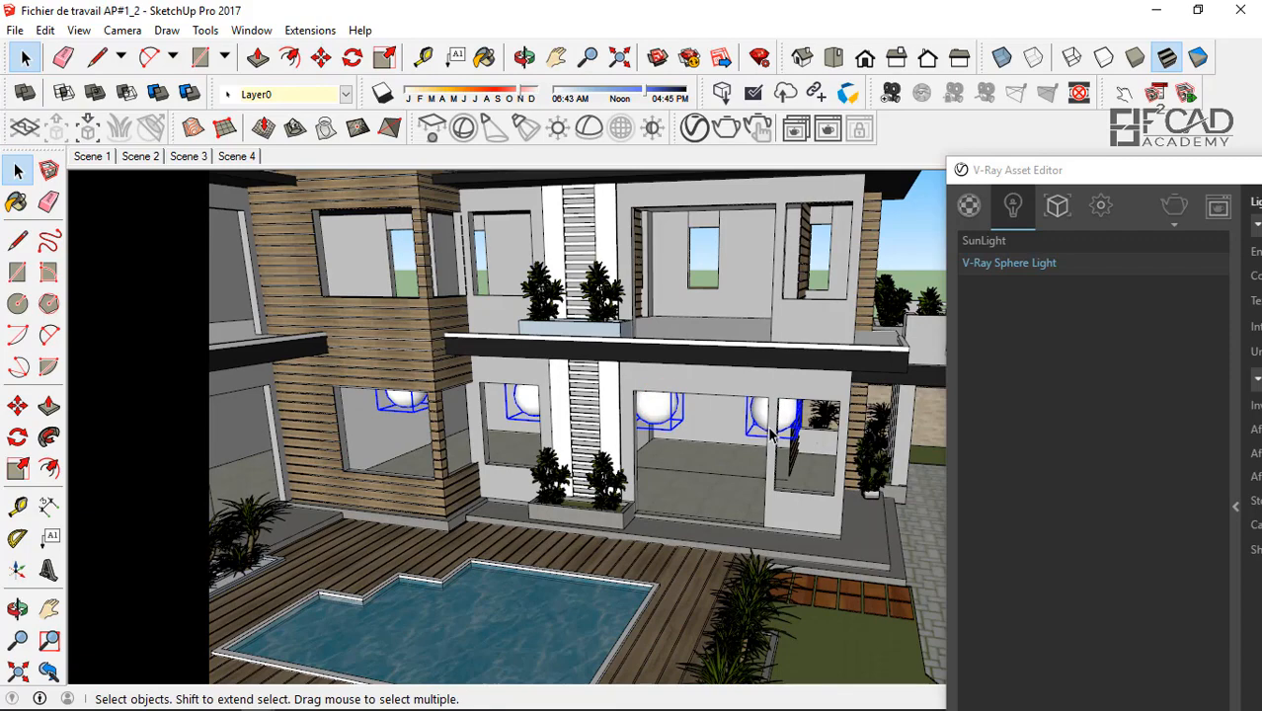
pyautogui.click(18, 406)
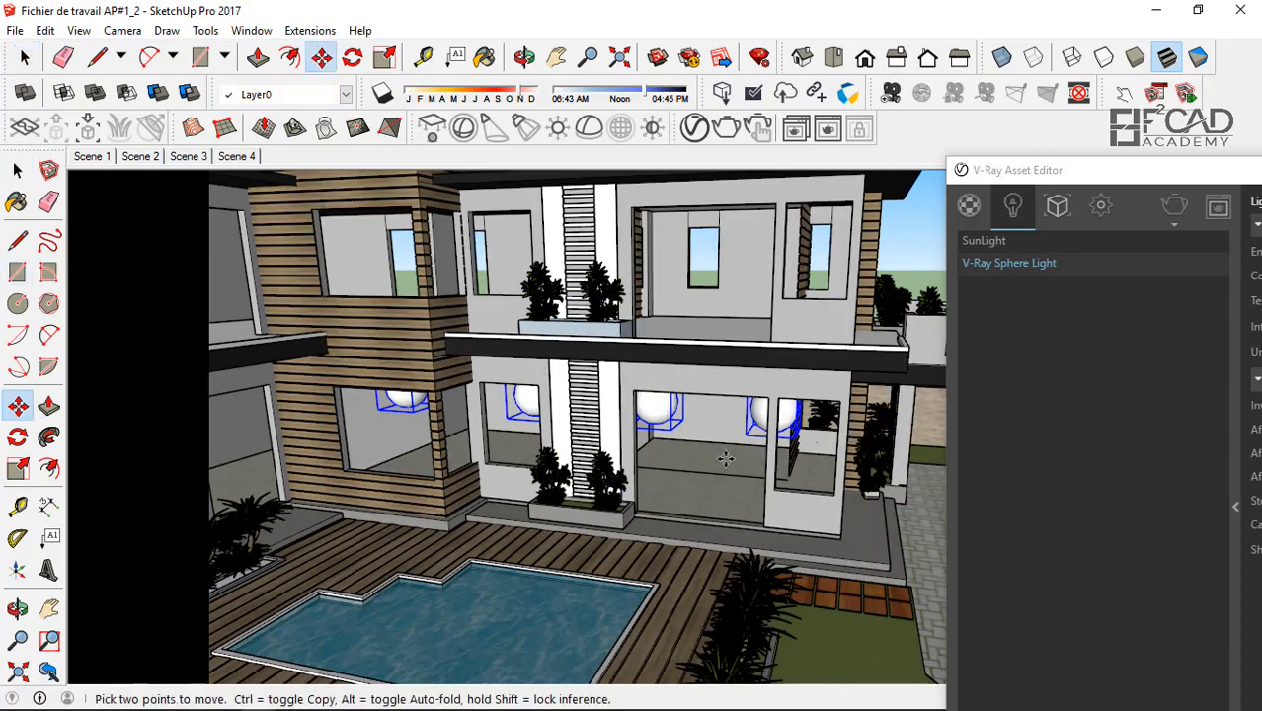
pyautogui.click(841, 536)
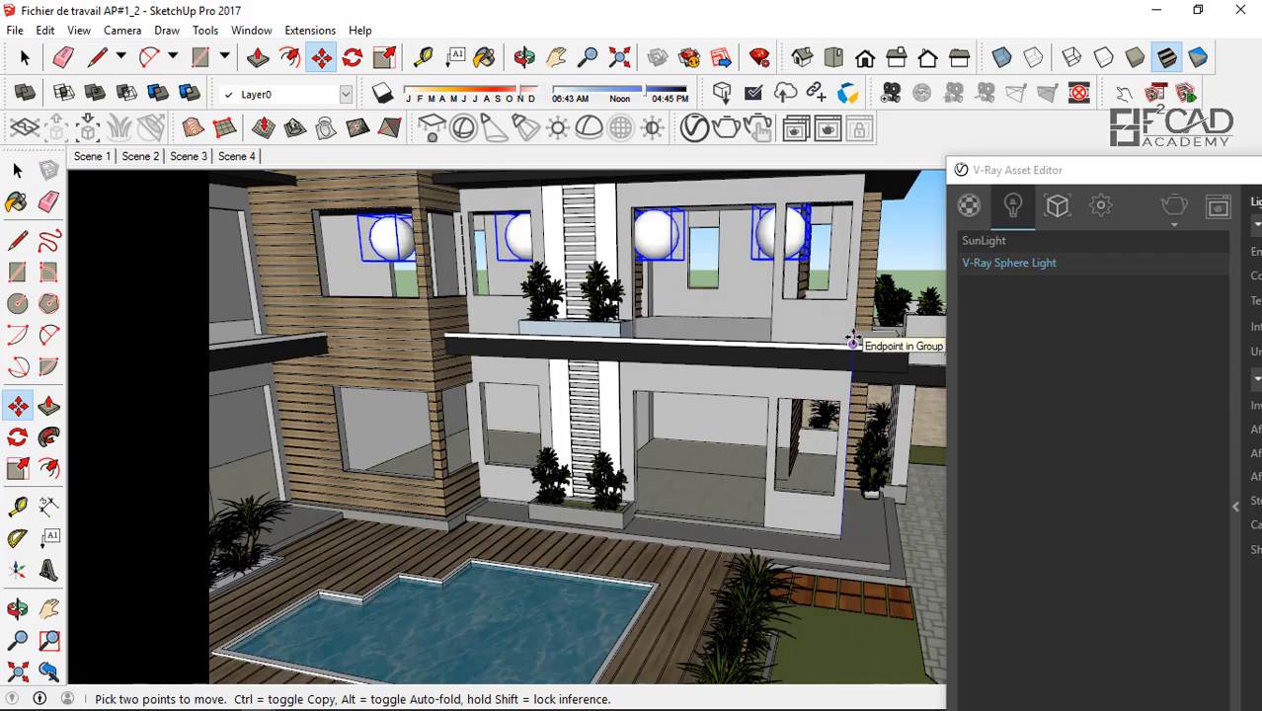
pyautogui.press('ctrl')
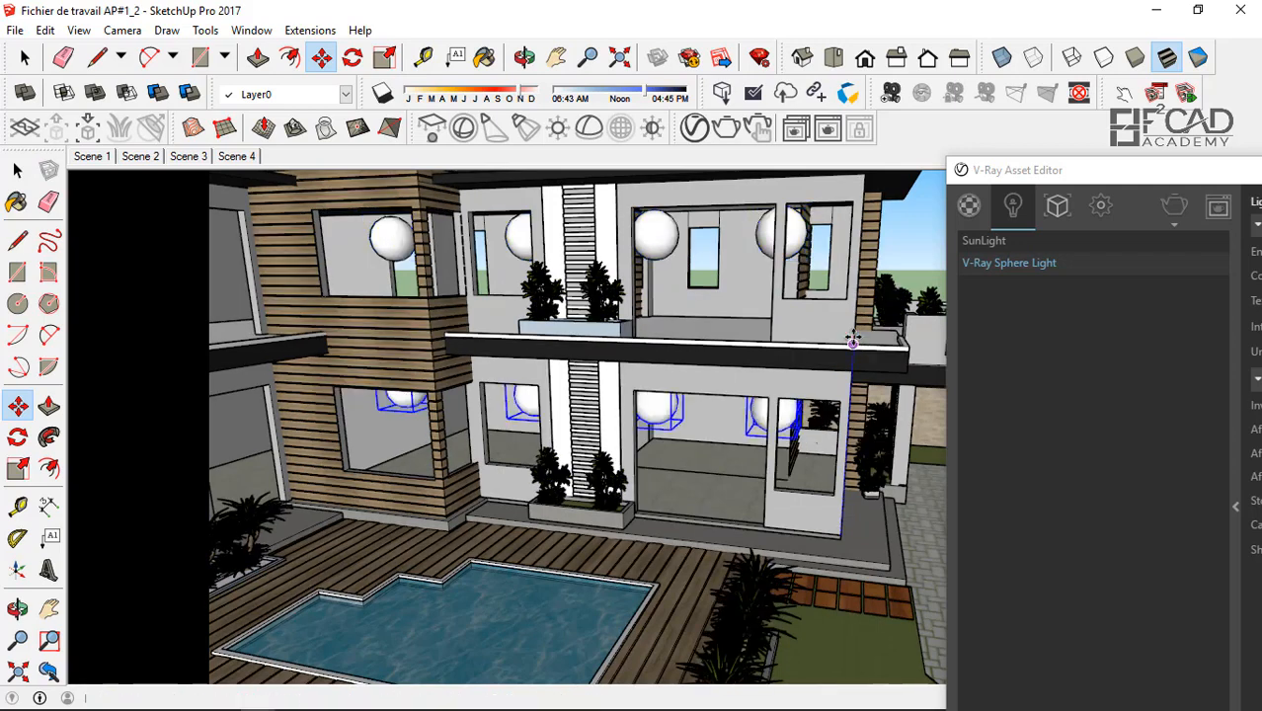
pyautogui.click(853, 342)
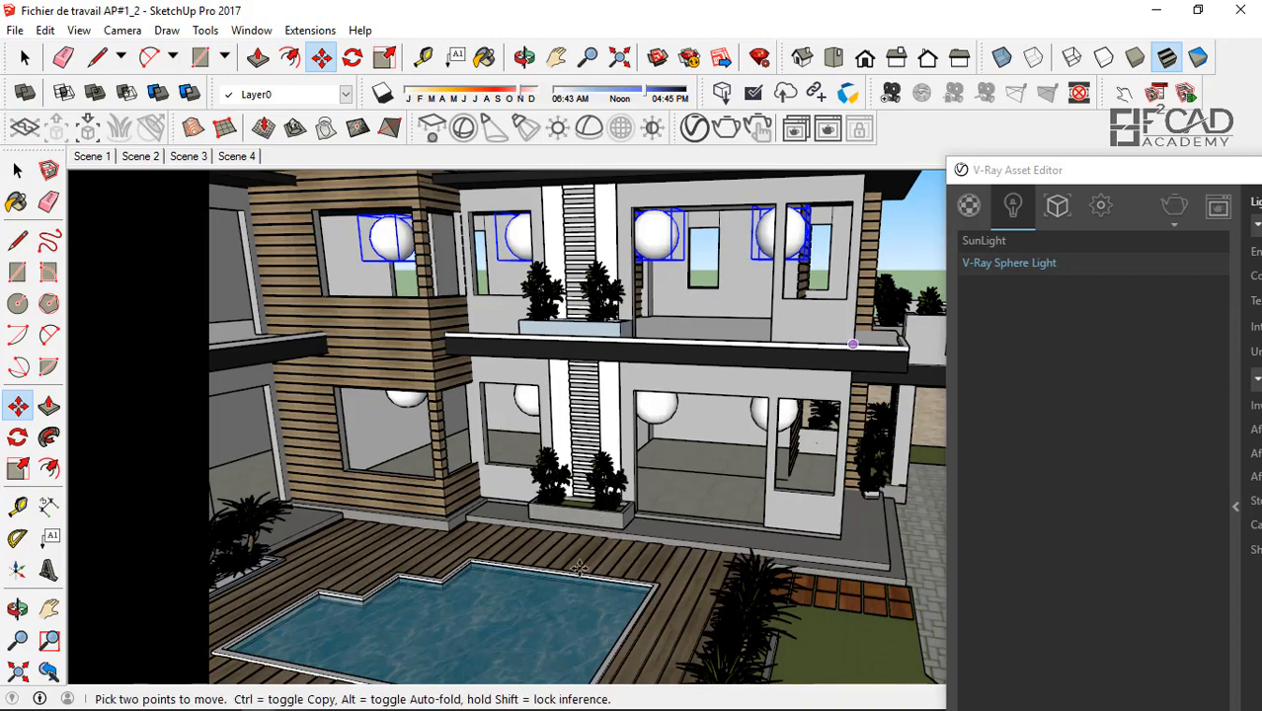
pyautogui.scroll(-4, 580, 569)
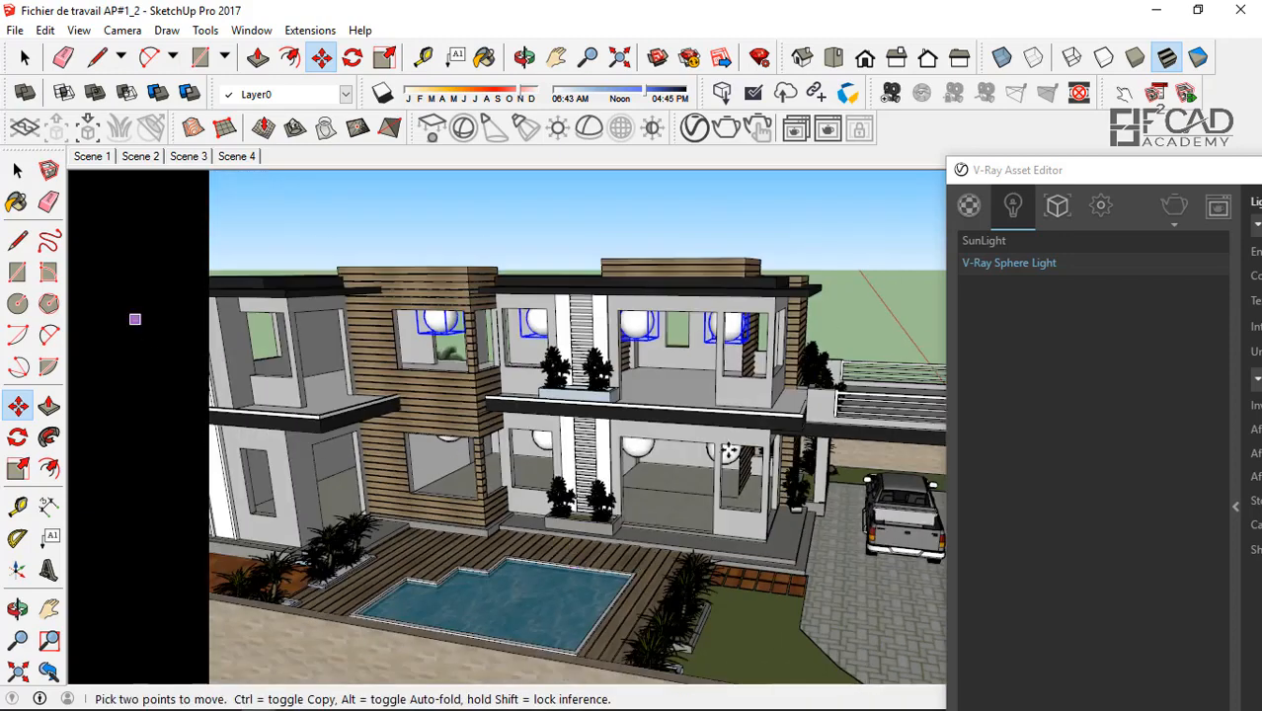
pyautogui.moveTo(689, 416); pyautogui.dragTo(388, 345, button='middle')
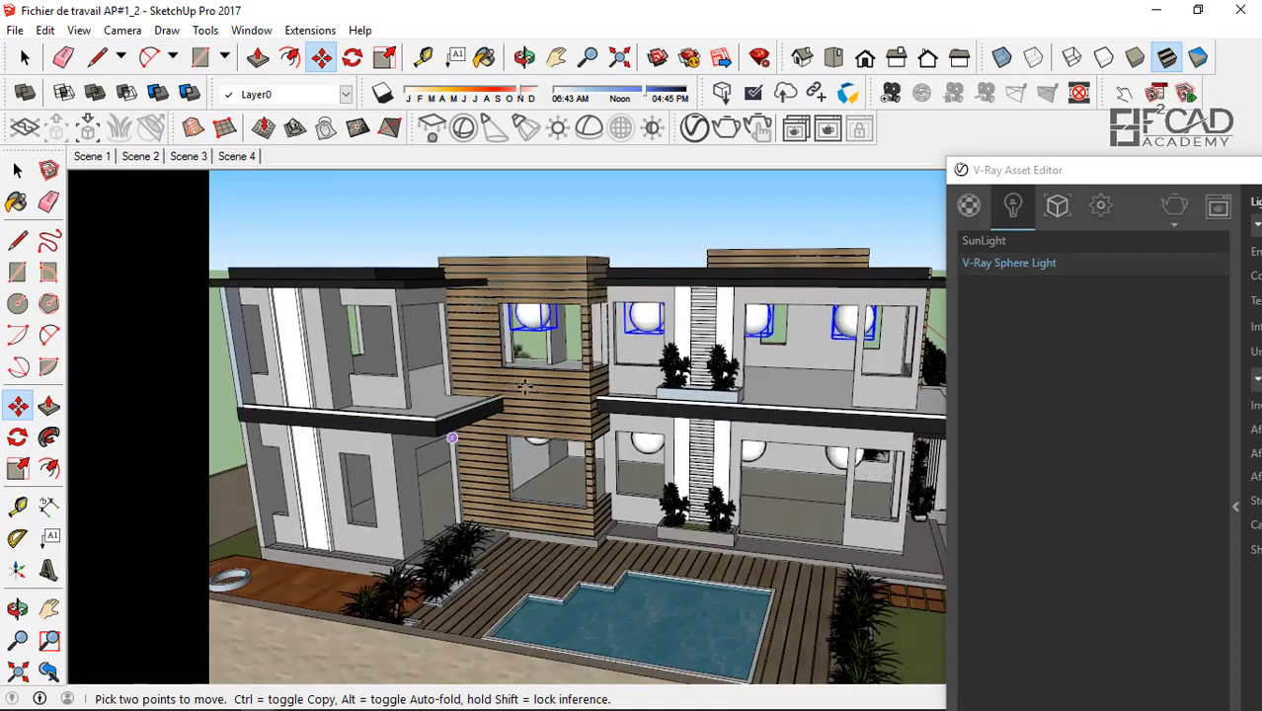
pyautogui.click(16, 170)
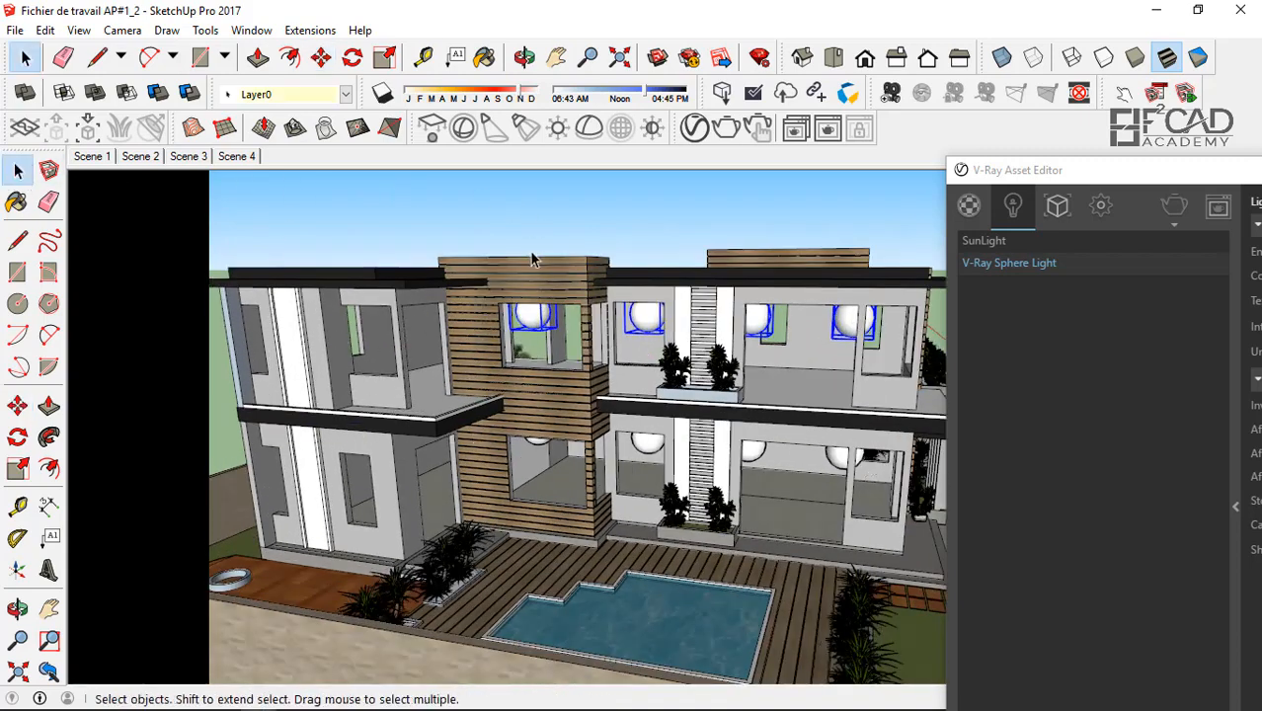
# - Copy the timber-clad tower's upper- and ground-floor sphere lights together along the terrace edge into the rooms of the adjoining far wing
pyautogui.scroll(-1, 531, 347)
pyautogui.scroll(2, 415, 345)
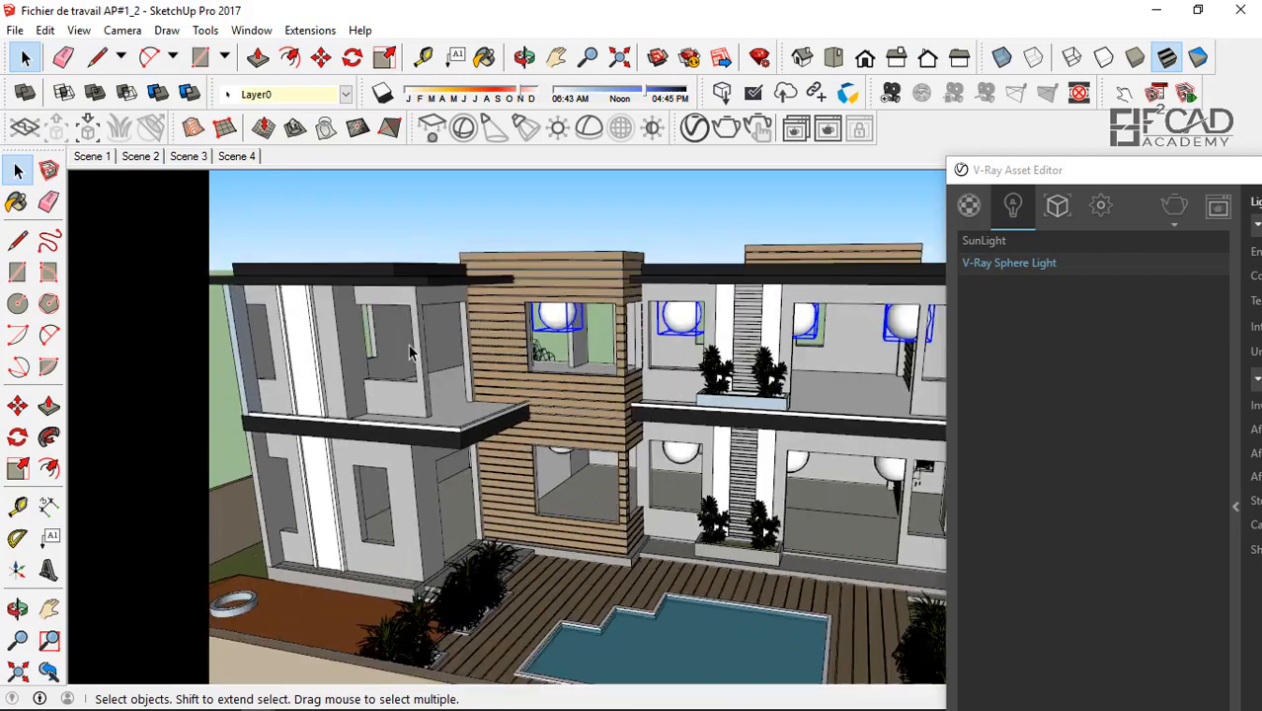
pyautogui.click(22, 176)
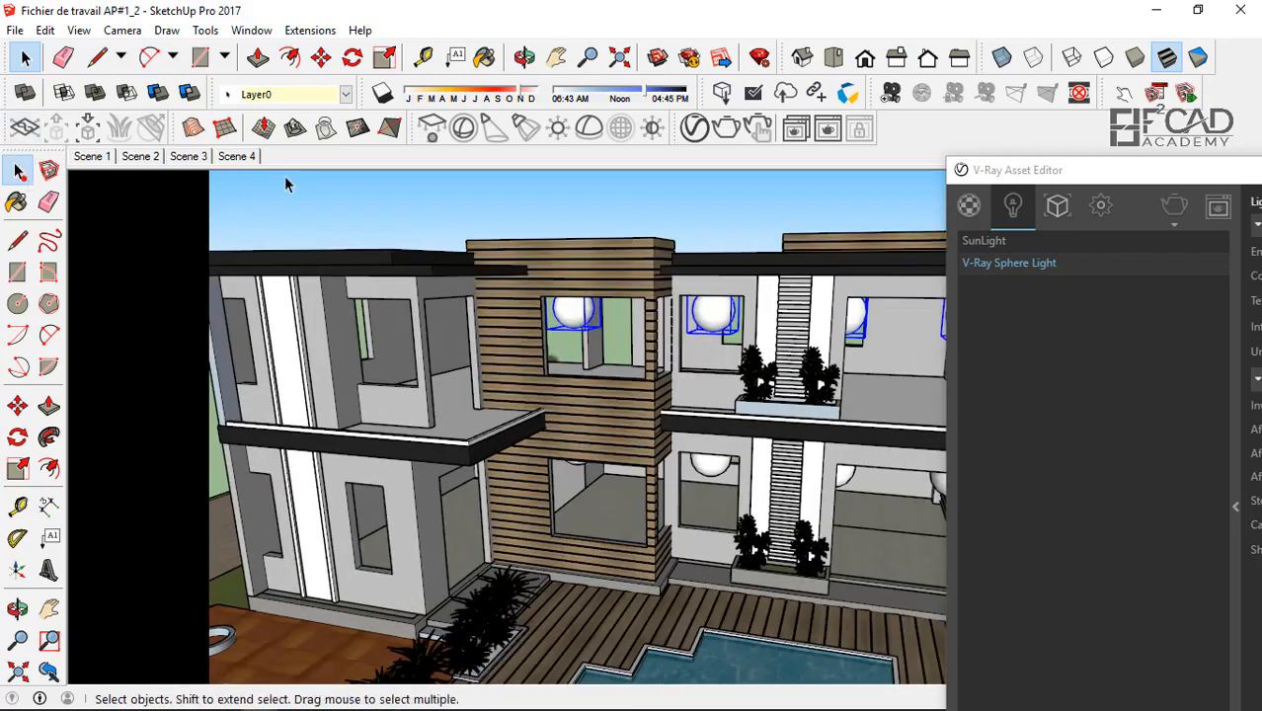
pyautogui.click(376, 204)
pyautogui.click(574, 313)
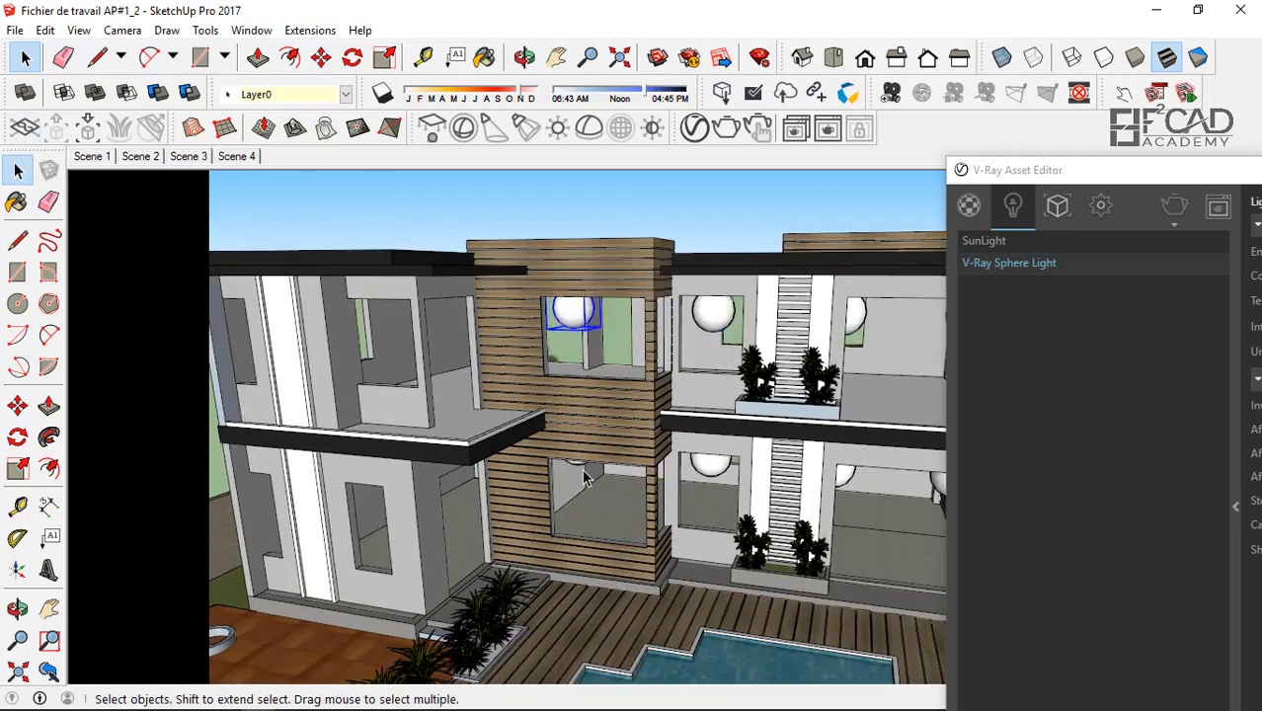
pyautogui.keyDown('shift'); pyautogui.click(580, 469); pyautogui.keyUp('shift')
pyautogui.scroll(-3, 367, 342)
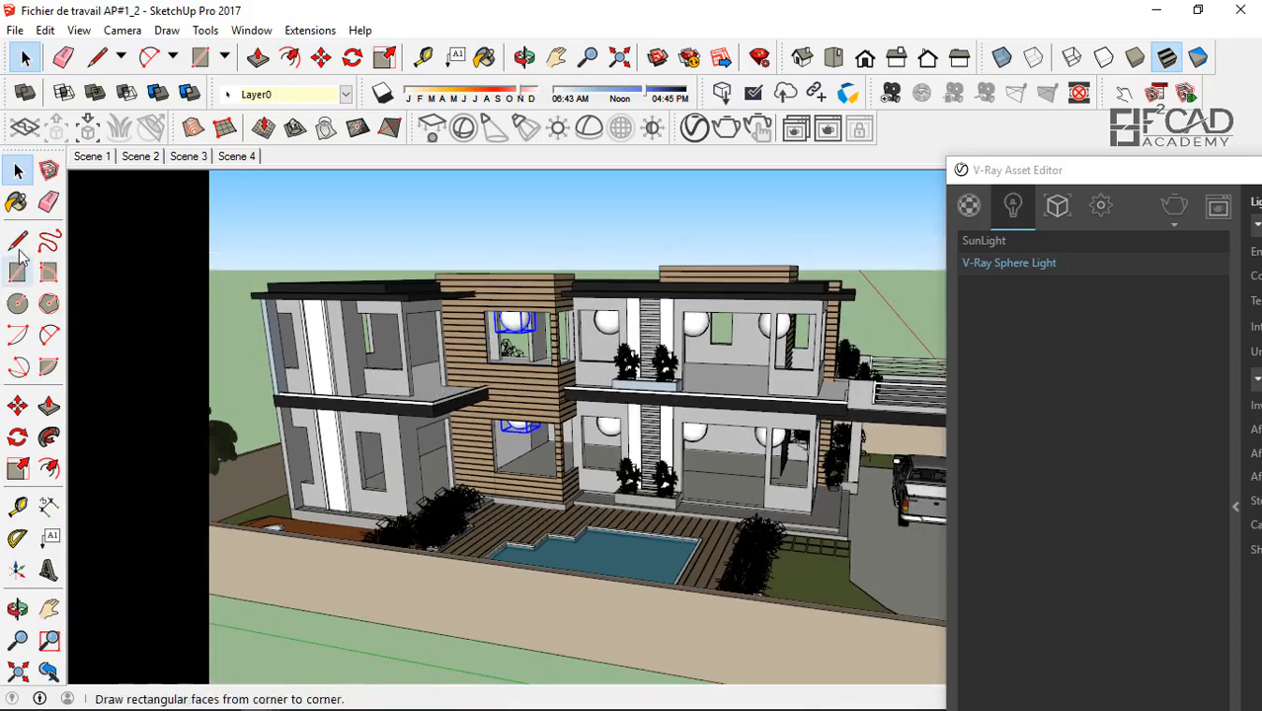
pyautogui.click(18, 405)
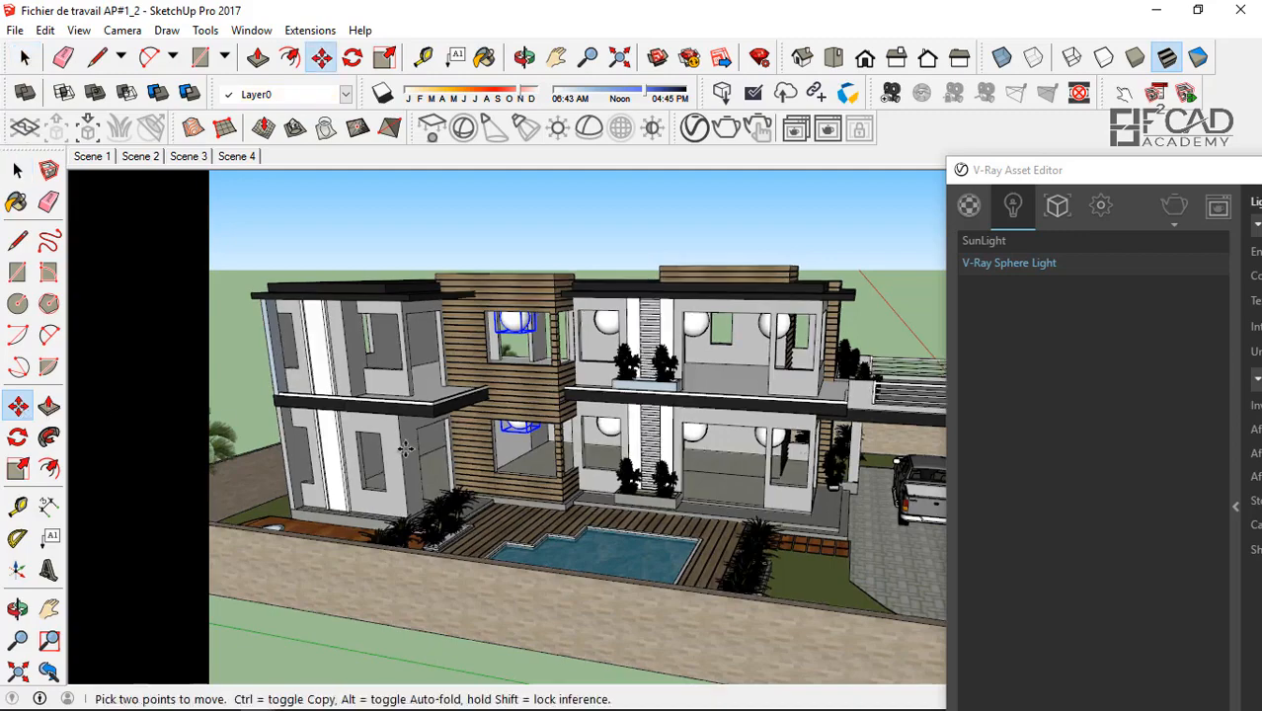
pyautogui.scroll(2, 484, 487)
pyautogui.scroll(2, 564, 526)
pyautogui.scroll(1, 629, 526)
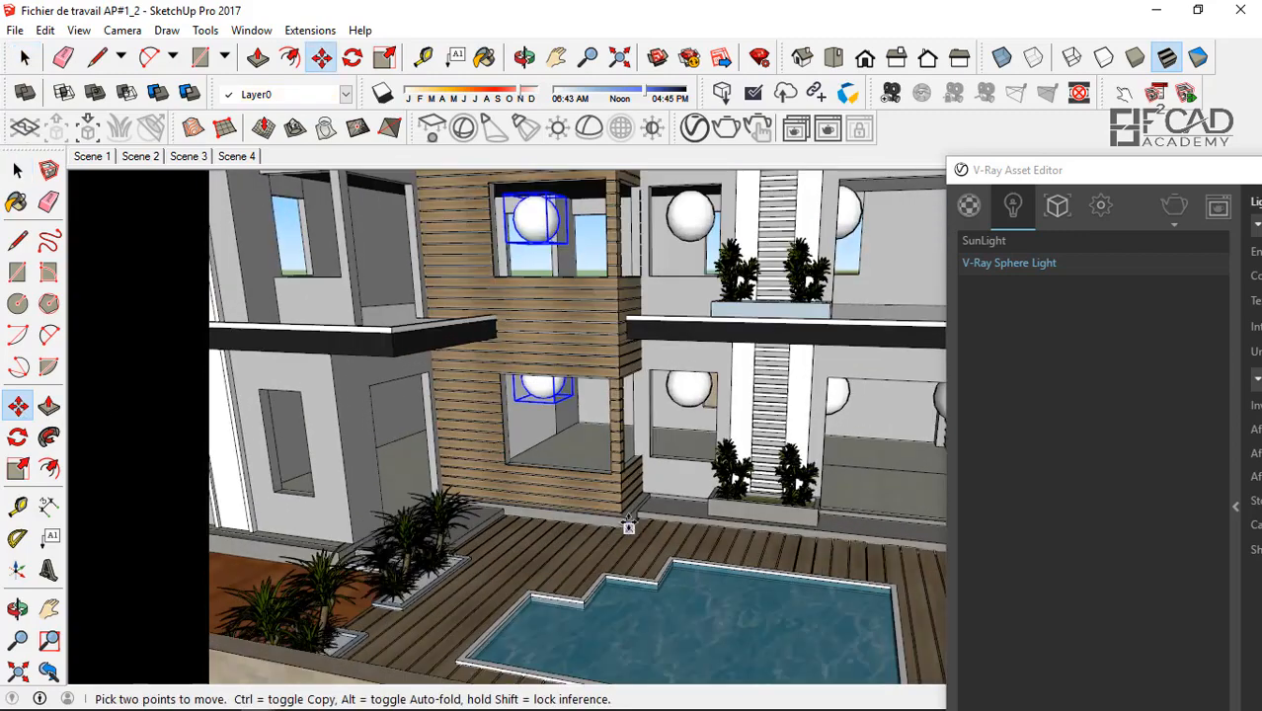
pyautogui.scroll(-2, 527, 511)
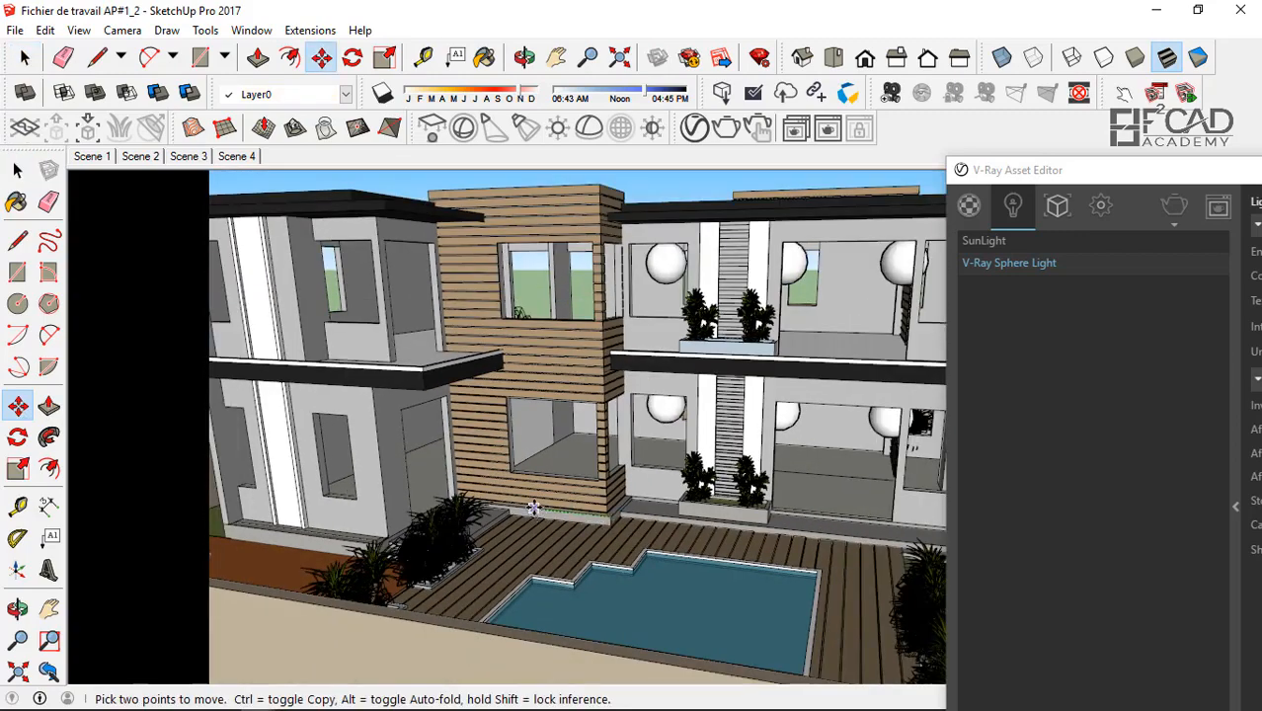
pyautogui.click(504, 506)
pyautogui.press('ctrl')
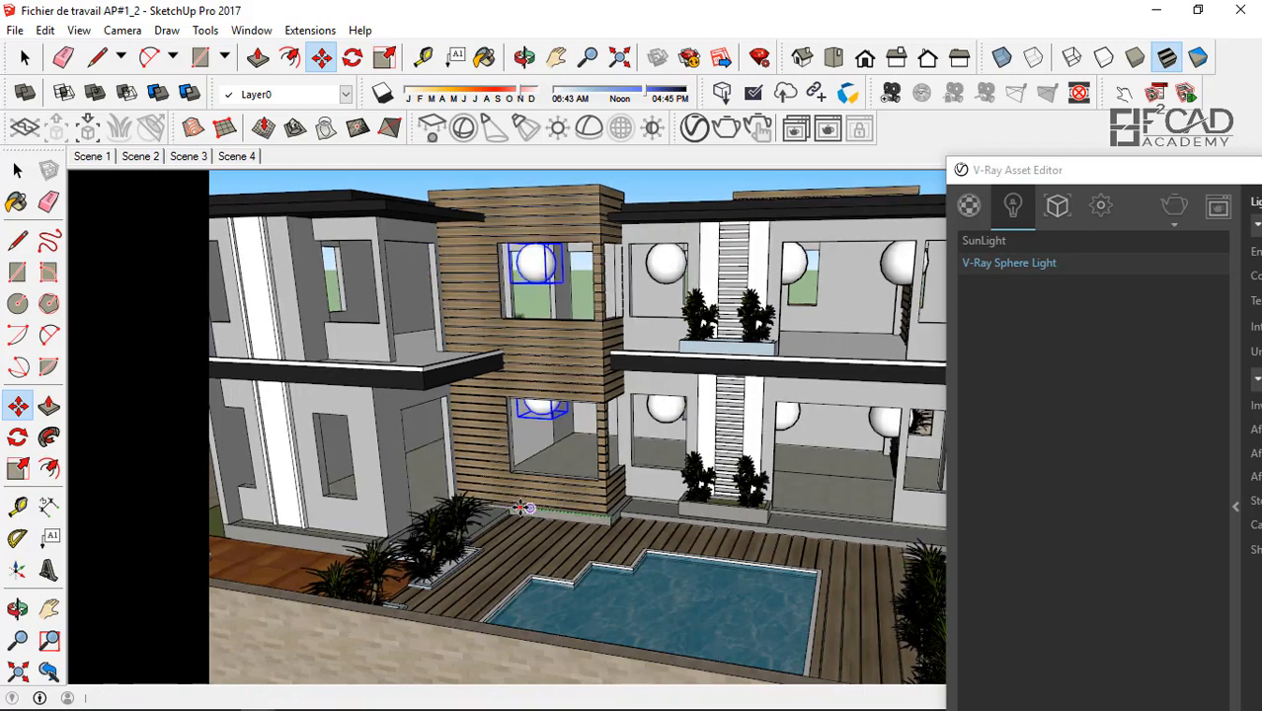
pyautogui.click(520, 508)
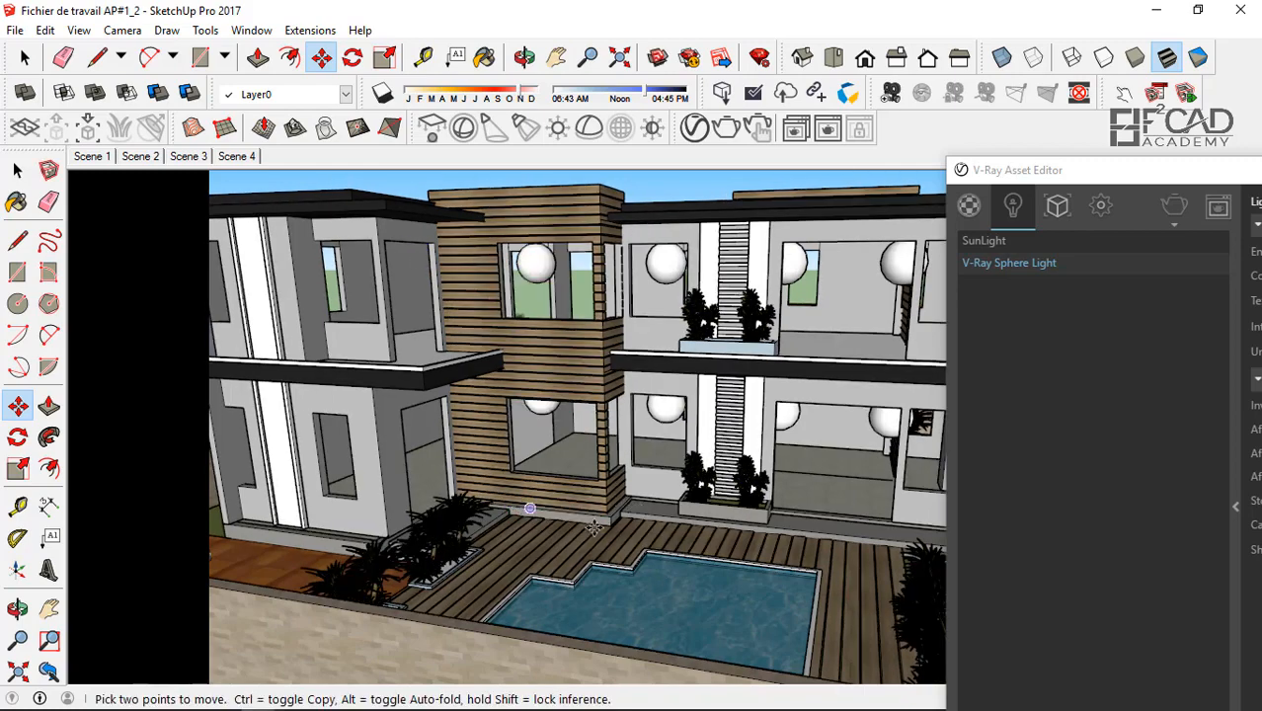
pyautogui.scroll(-1, 625, 528)
pyautogui.scroll(3, 624, 527)
pyautogui.scroll(-5, 674, 651)
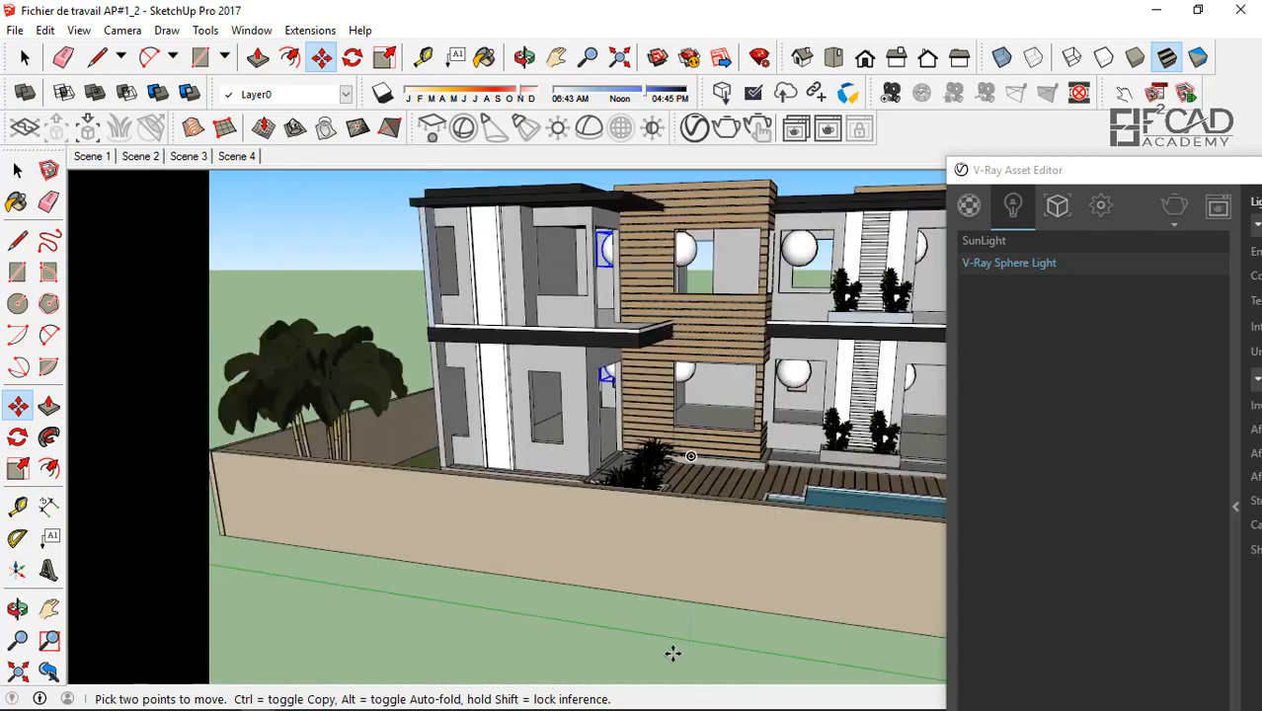
pyautogui.scroll(1, 685, 500)
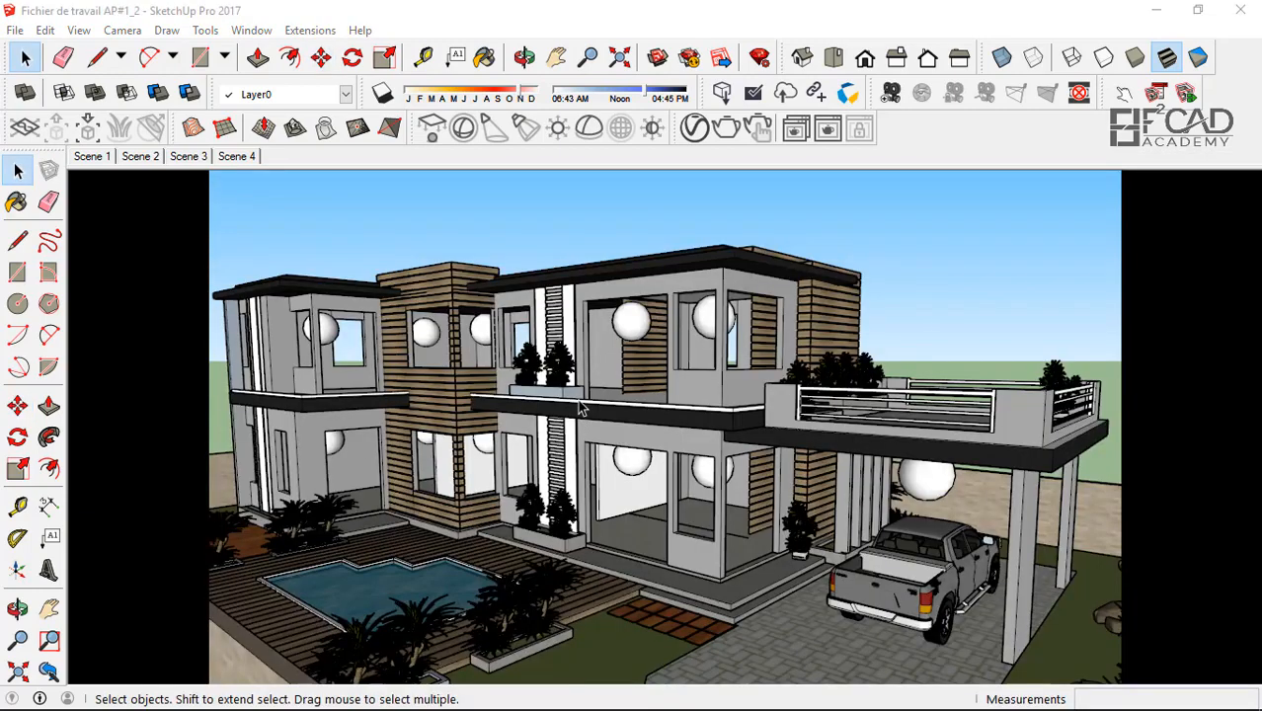
# - Restore the Scene 2 camera view of the house and carport
pyautogui.scroll(-1, 657, 363)
pyautogui.scroll(3, 632, 380)
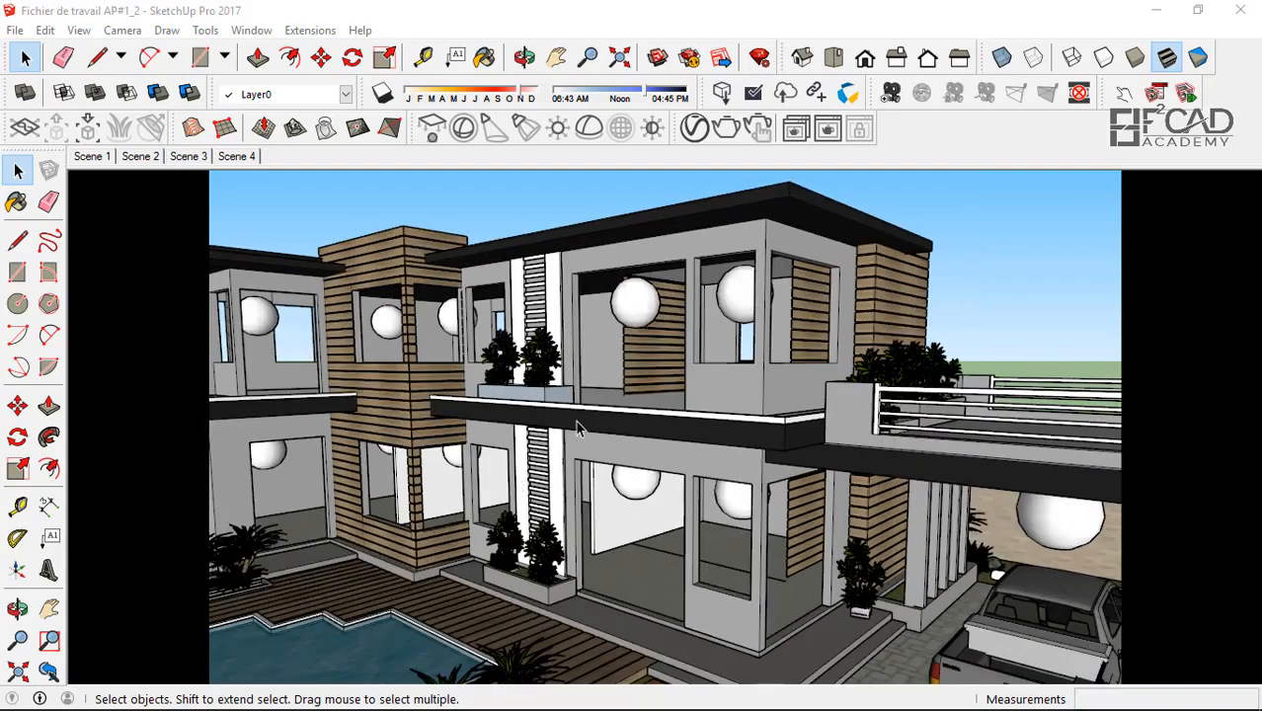
pyautogui.scroll(4, 311, 375)
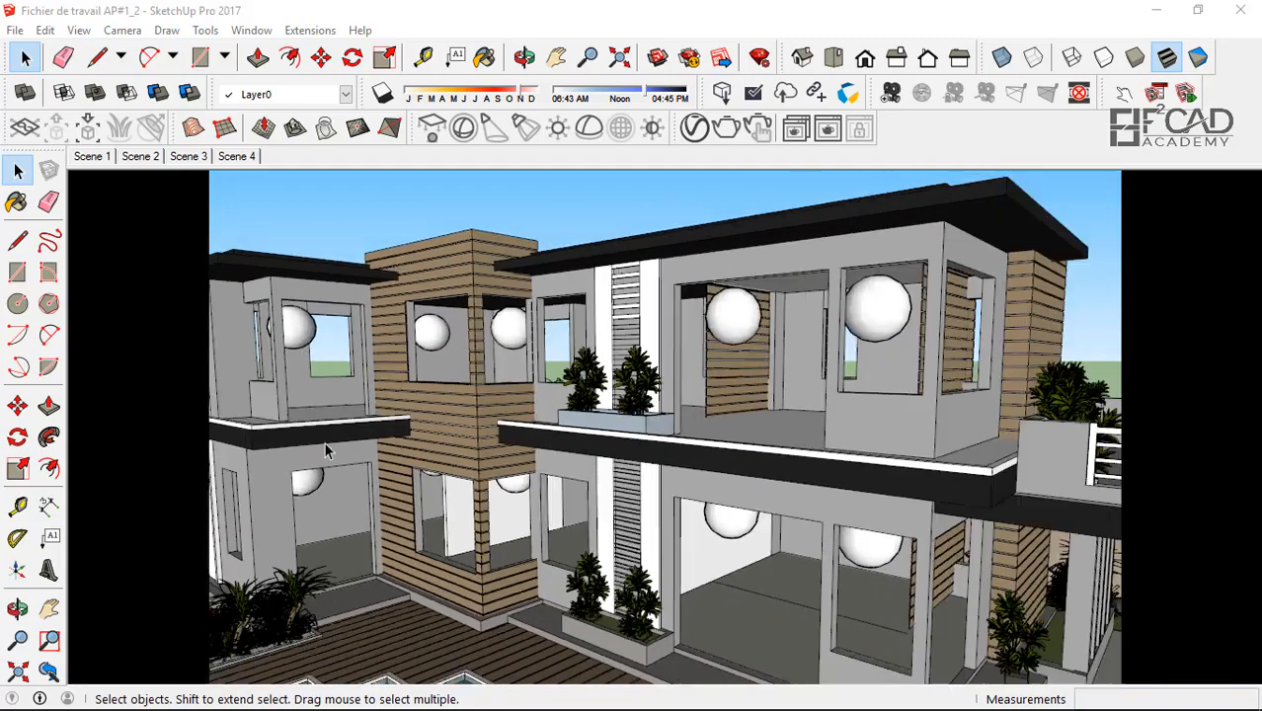
pyautogui.scroll(-3, 329, 445)
pyautogui.scroll(2, 1027, 545)
pyautogui.moveTo(1031, 549); pyautogui.dragTo(982, 482, button='middle')
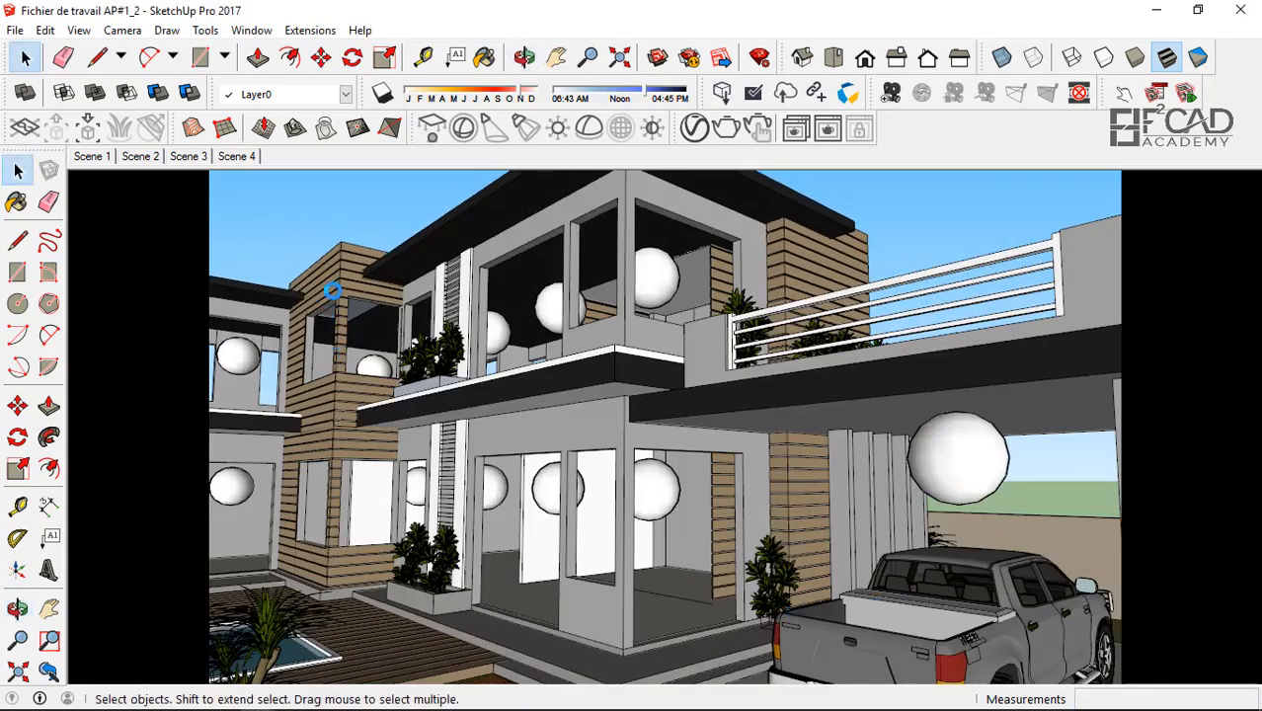
pyautogui.click(150, 160)
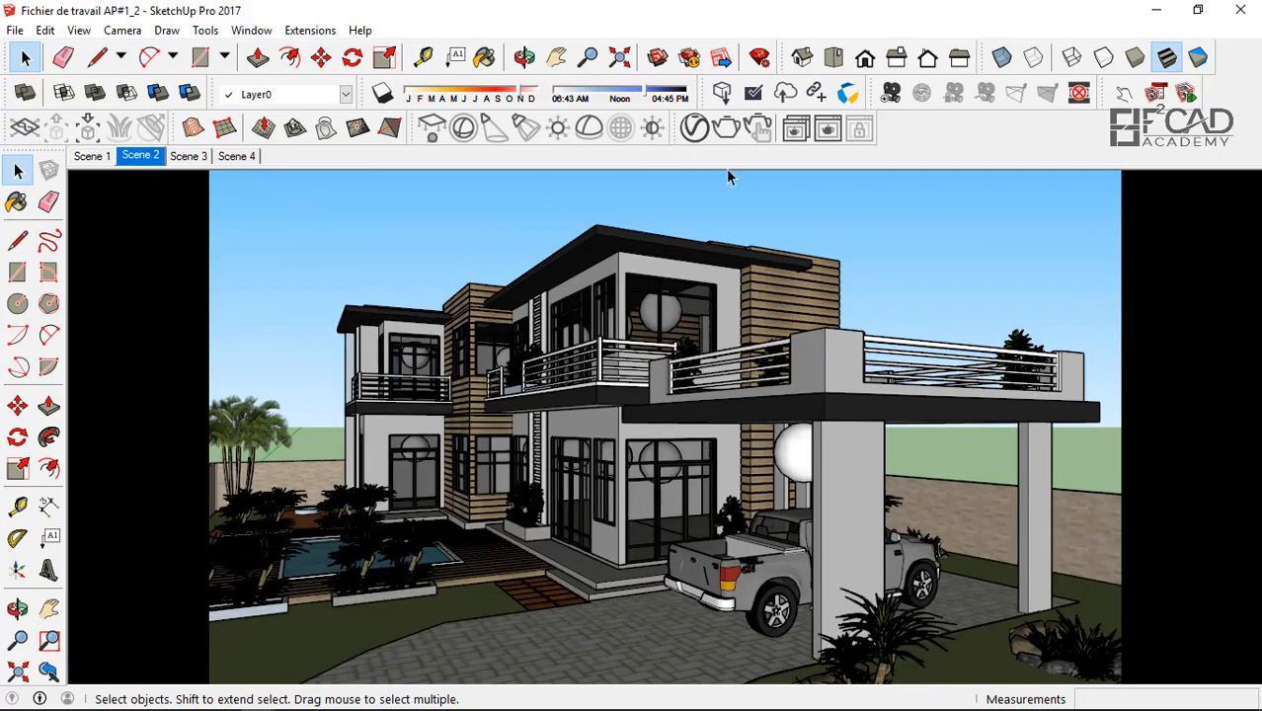
# - Turn off region rendering in the V-Ray frame buffer and start a full-frame render of Scene 2
pyautogui.click(695, 129)
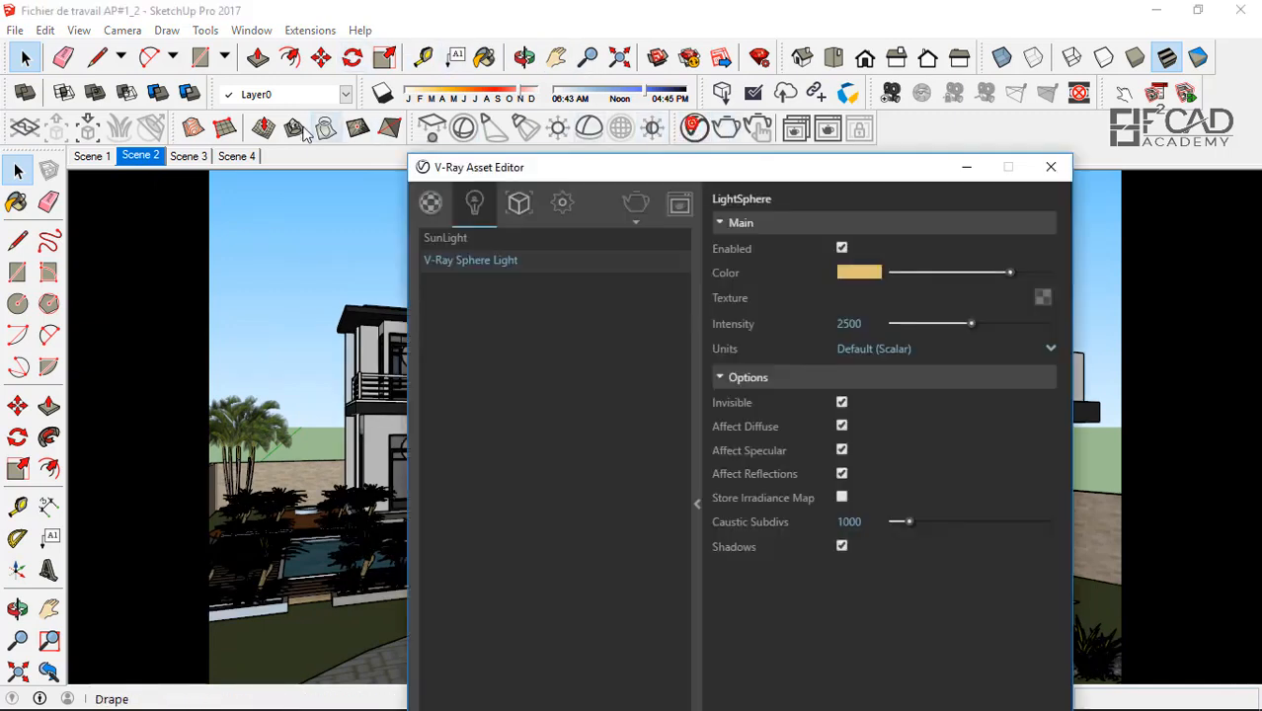
pyautogui.click(680, 202)
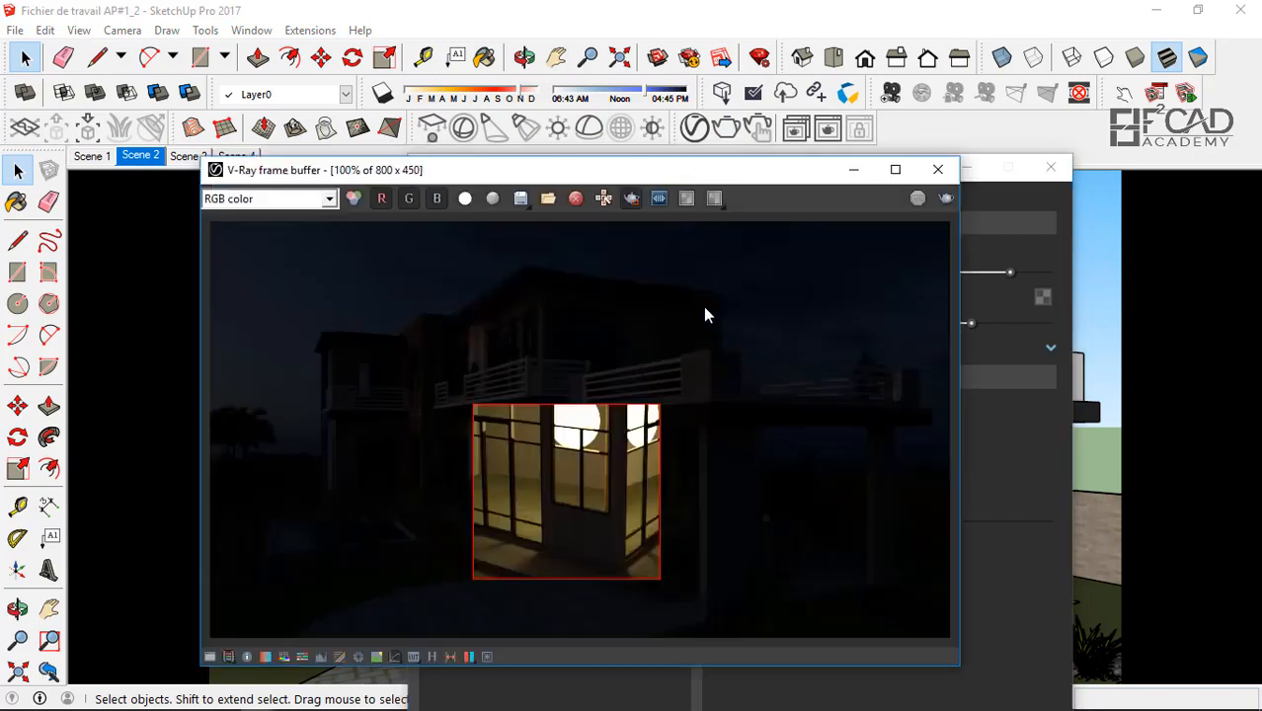
pyautogui.click(632, 200)
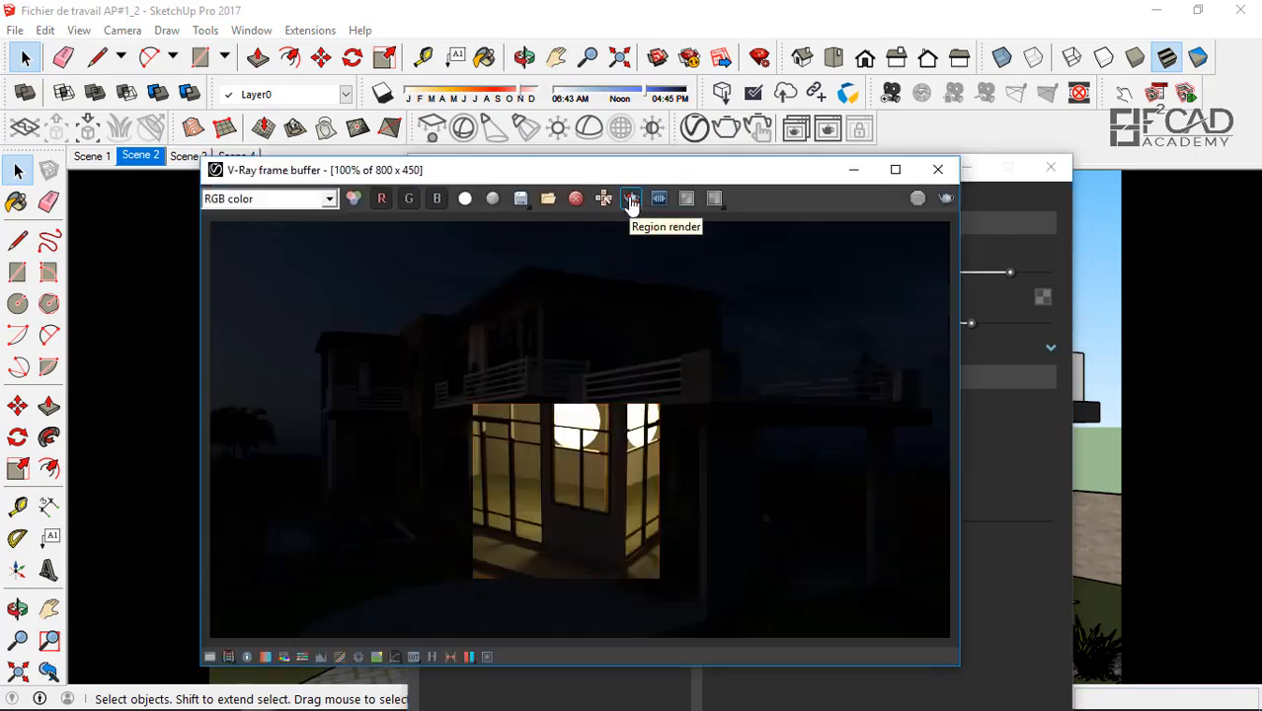
pyautogui.click(945, 201)
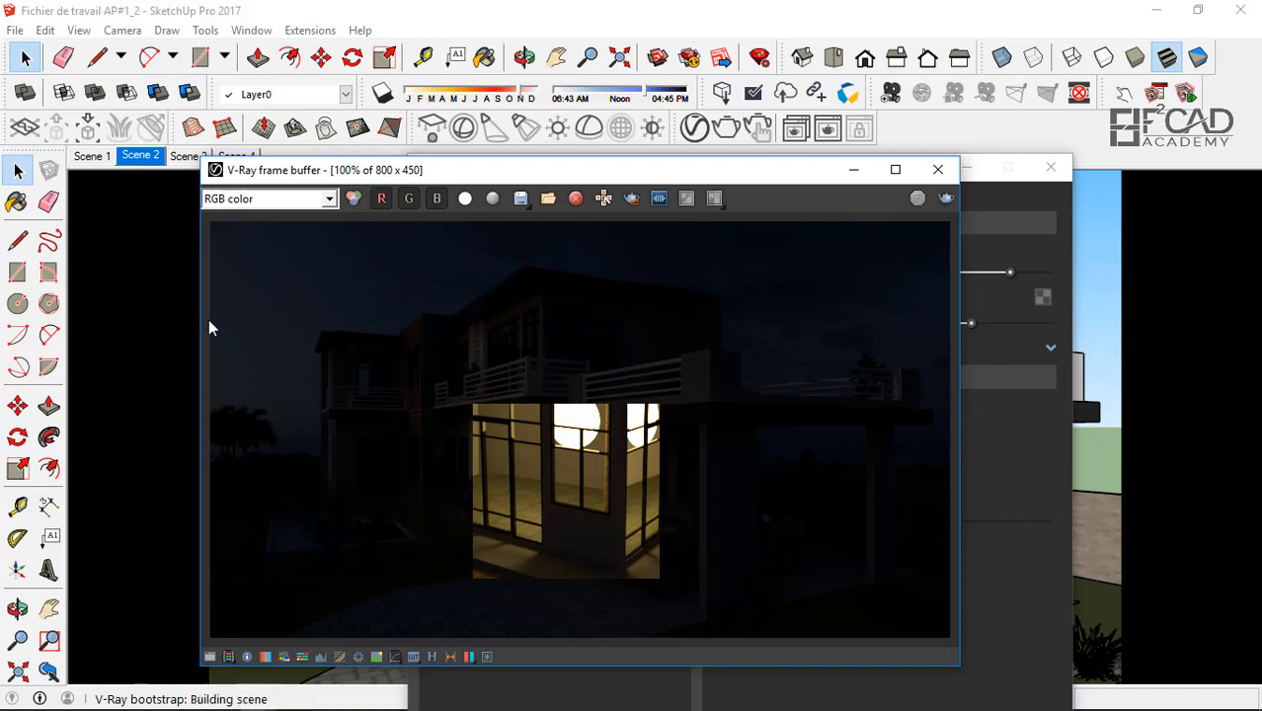
pyautogui.moveTo(508, 178)
pyautogui.mouseDown()
pyautogui.moveTo(637, 91)
pyautogui.moveTo(649, 118)
pyautogui.mouseUp()
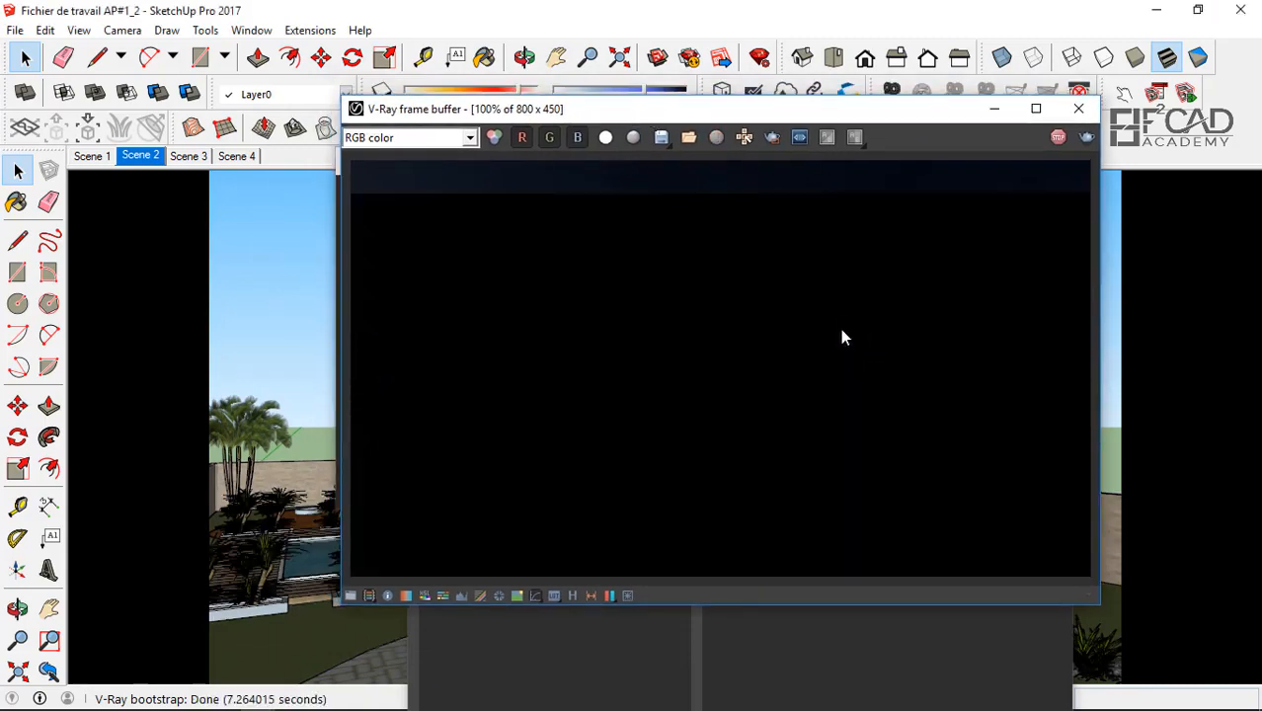
# - Examine the early passes of the night render at 50% and 100% zoom in the frame buffer
pyautogui.scroll(-1, 686, 369)
pyautogui.scroll(1, 763, 348)
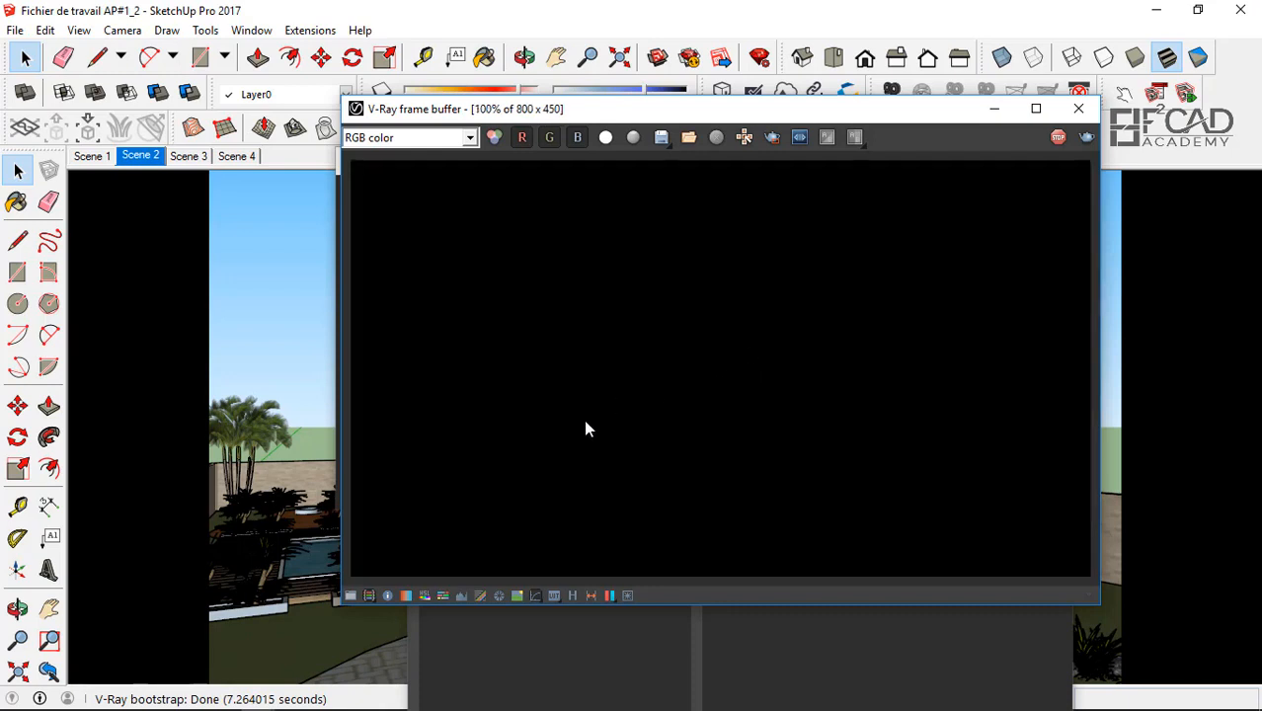
pyautogui.scroll(-1, 632, 405)
pyautogui.scroll(1, 719, 372)
pyautogui.scroll(-1, 744, 367)
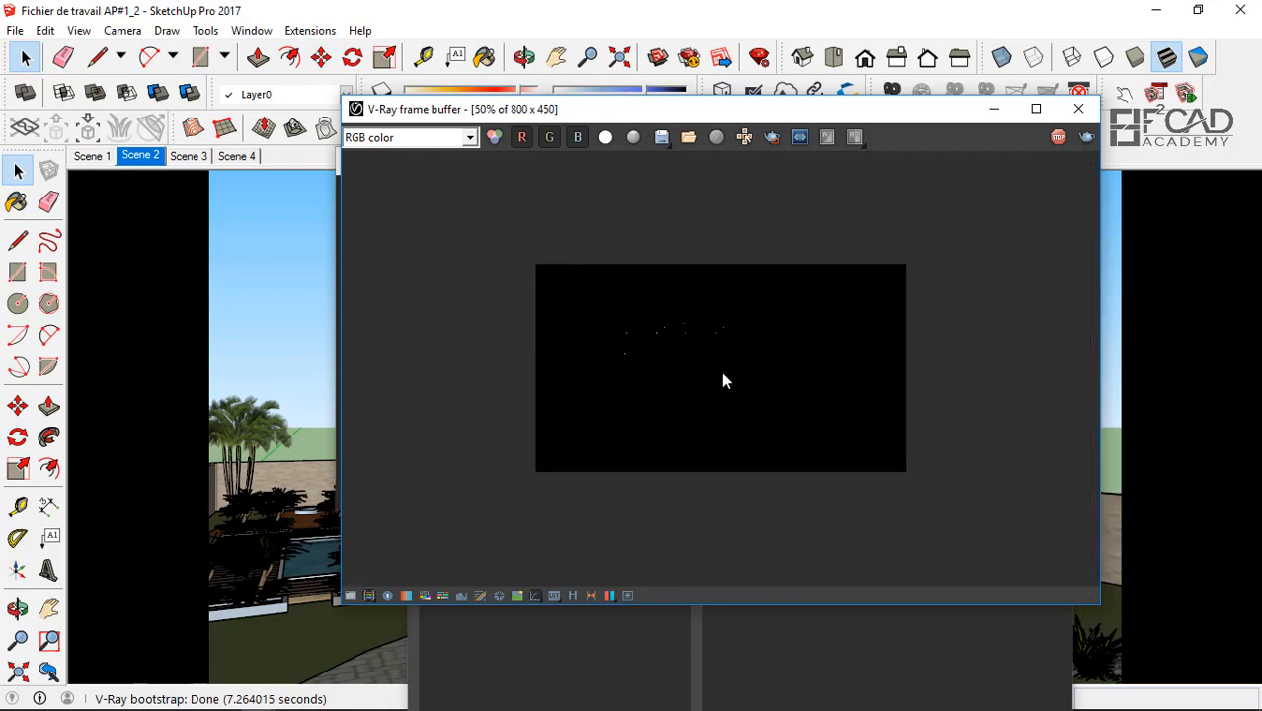
pyautogui.scroll(1, 808, 371)
pyautogui.scroll(-1, 634, 415)
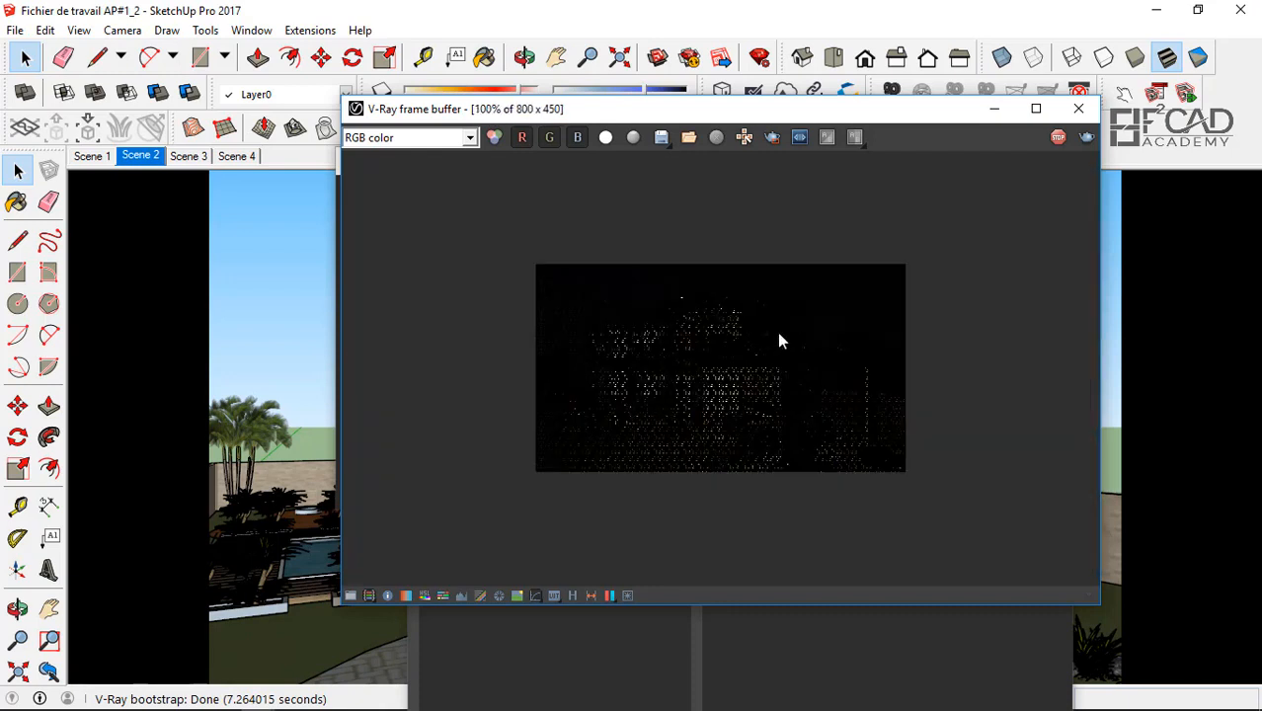
pyautogui.scroll(1, 779, 334)
pyautogui.scroll(-1, 701, 403)
pyautogui.scroll(1, 771, 336)
pyautogui.scroll(-1, 664, 438)
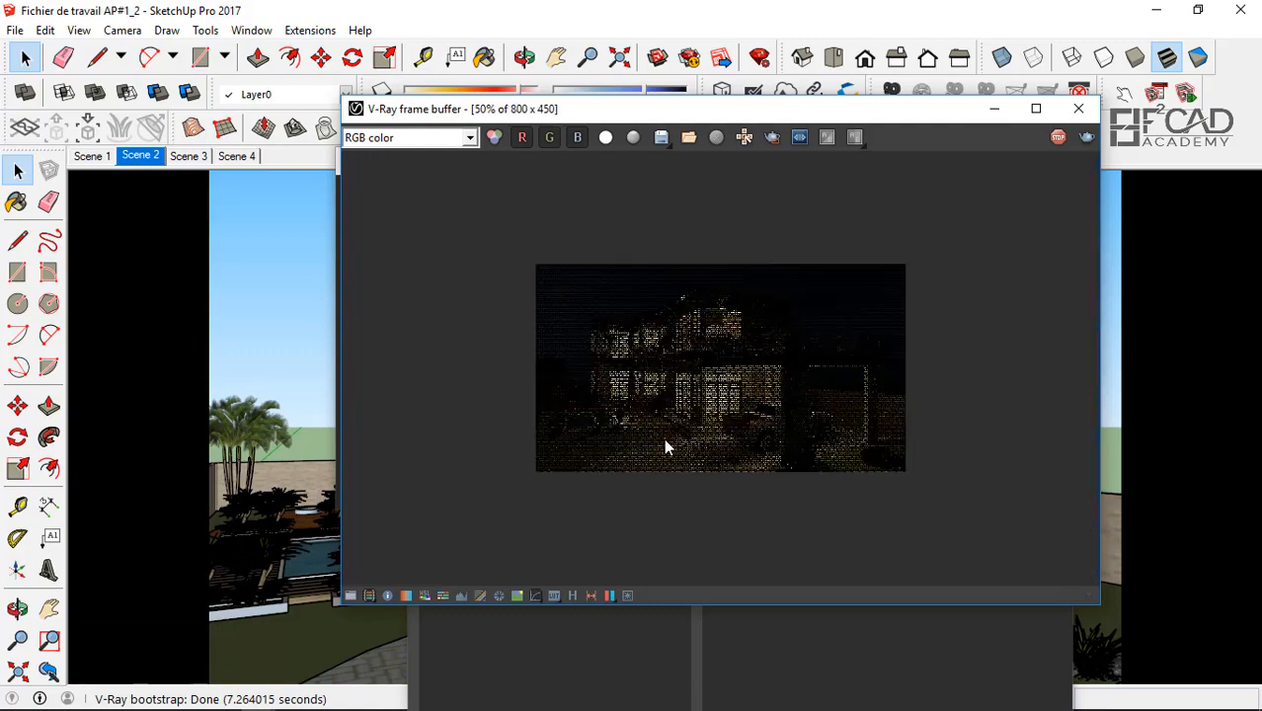
pyautogui.scroll(1, 788, 318)
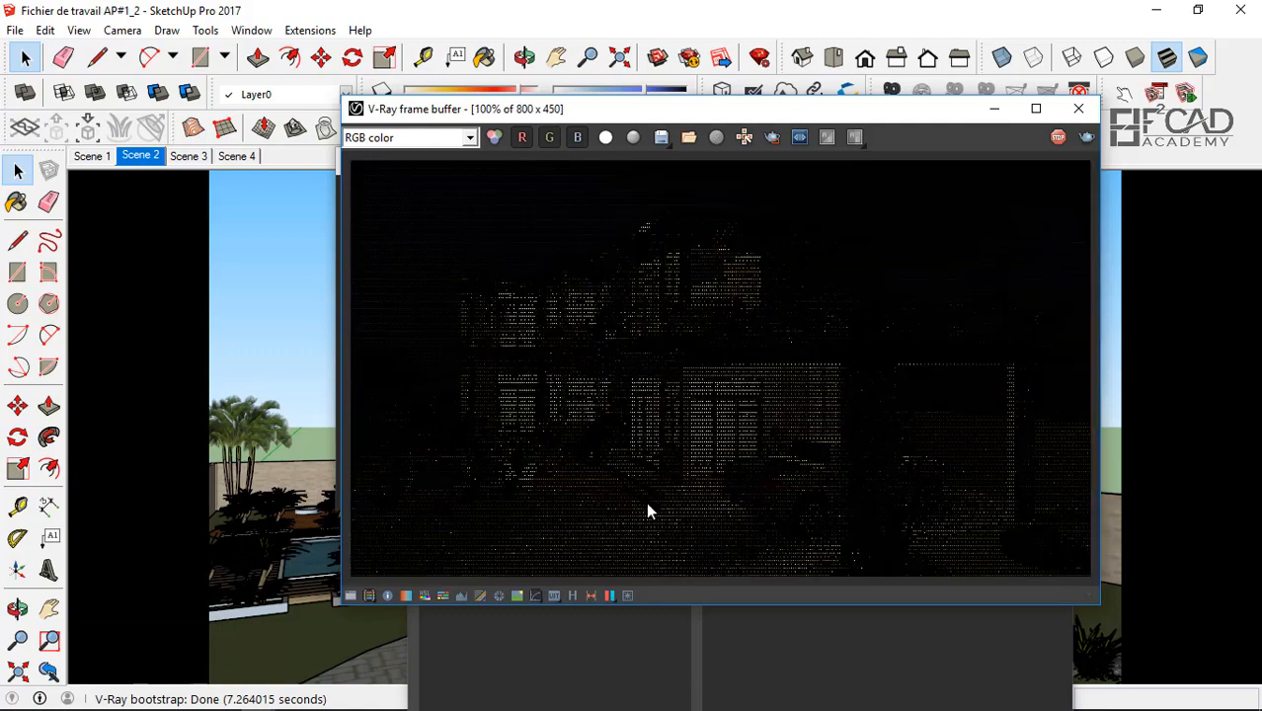
pyautogui.scroll(-1, 650, 502)
pyautogui.scroll(1, 788, 345)
pyautogui.scroll(-1, 623, 479)
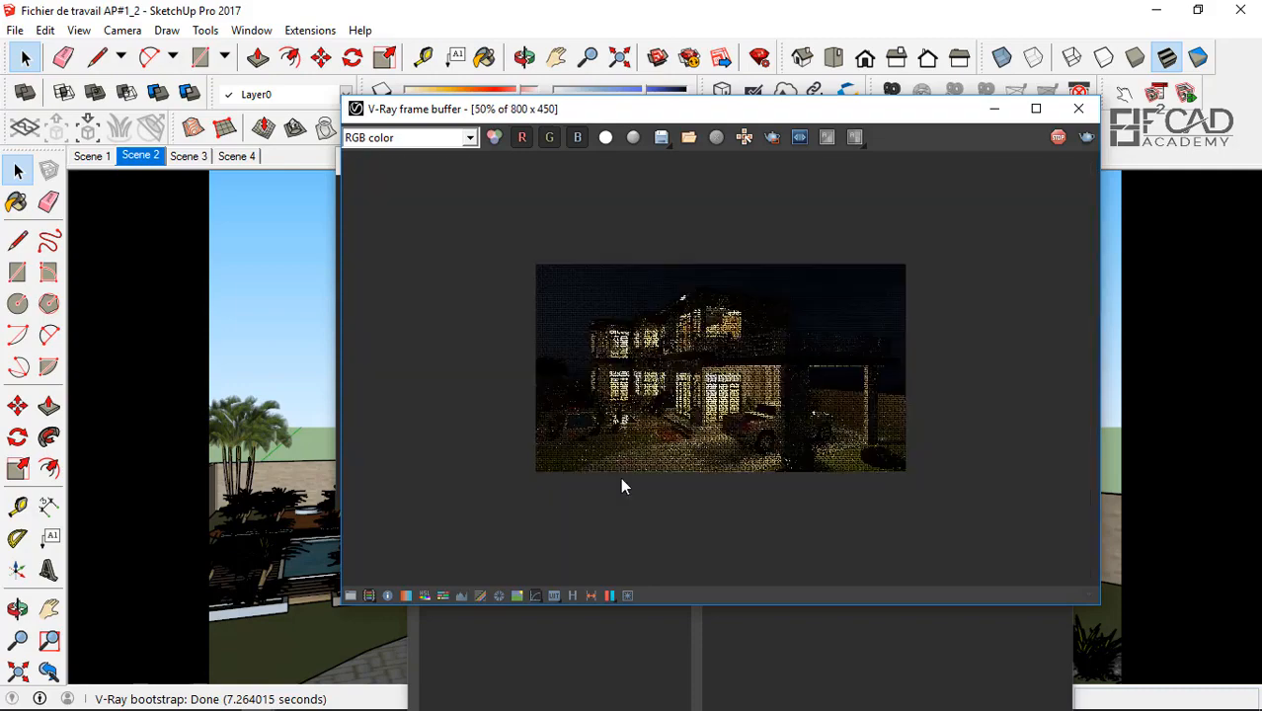
pyautogui.scroll(1, 835, 229)
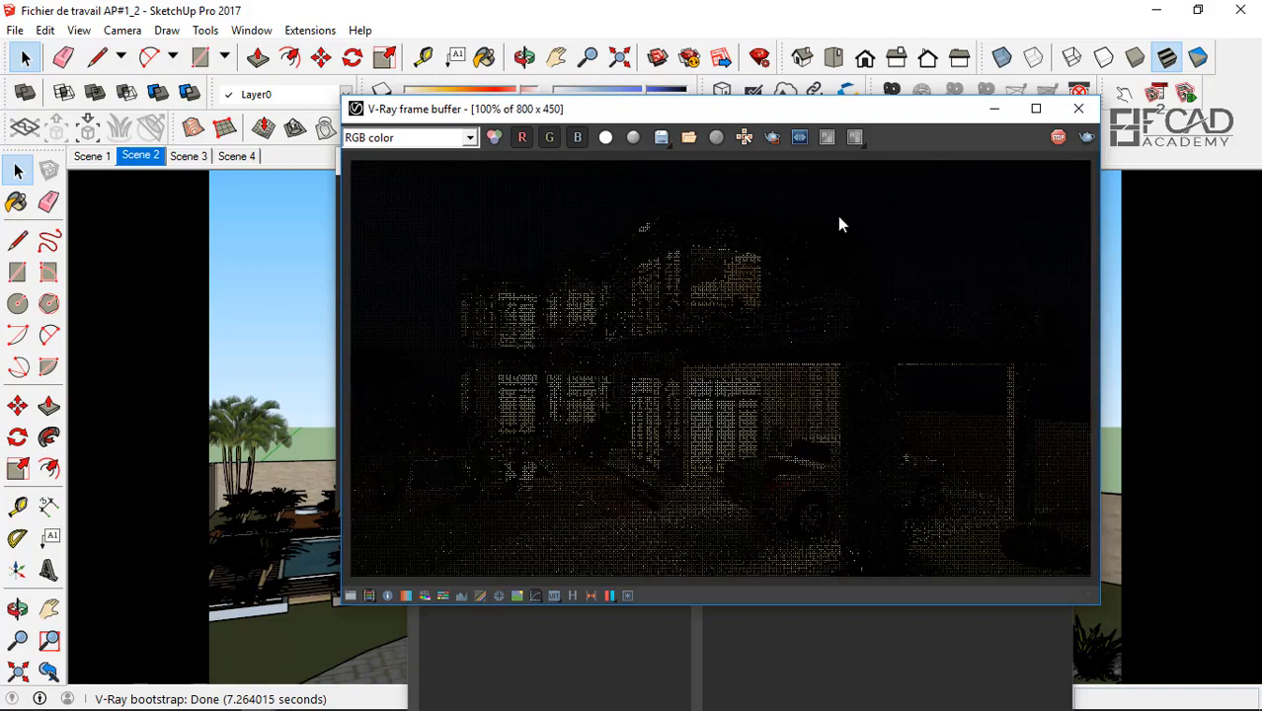
# - Maximize the frame buffer and examine the lit rooms, carport and driveway in the progressing render at up to 200% zoom
pyautogui.click(1036, 109)
pyautogui.scroll(-1, 598, 443)
pyautogui.scroll(1, 624, 393)
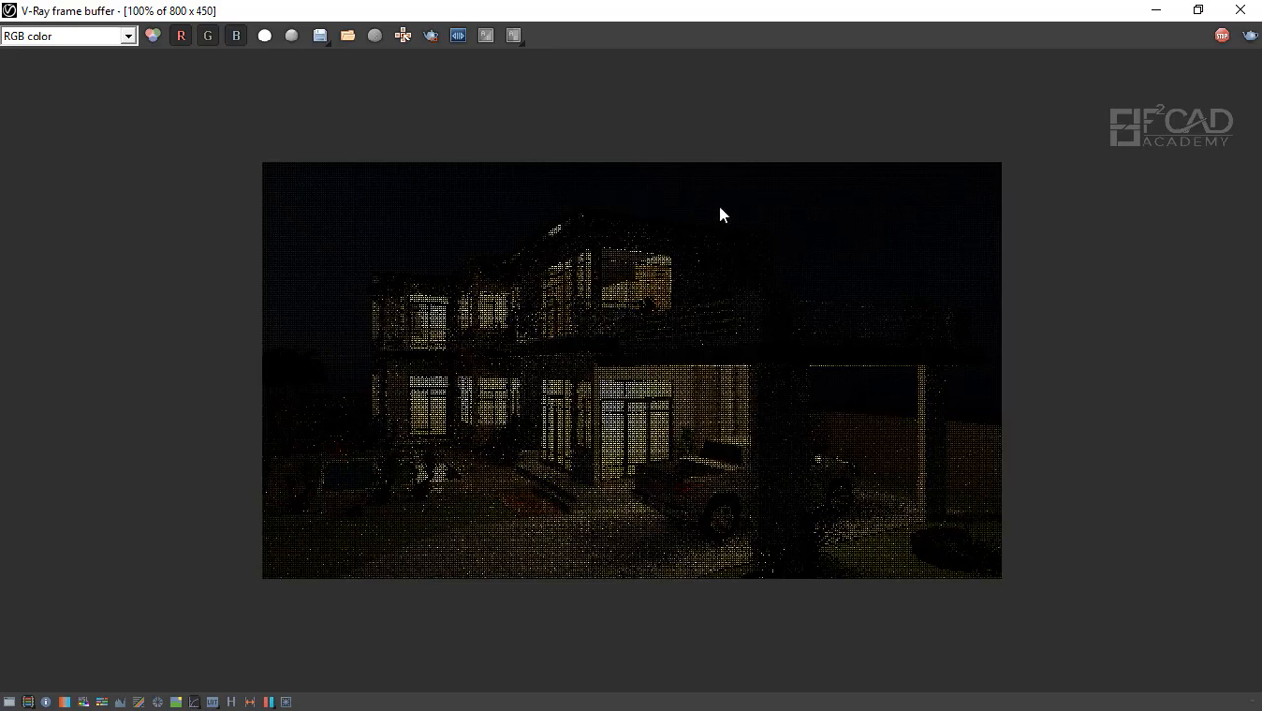
pyautogui.scroll(-1, 470, 495)
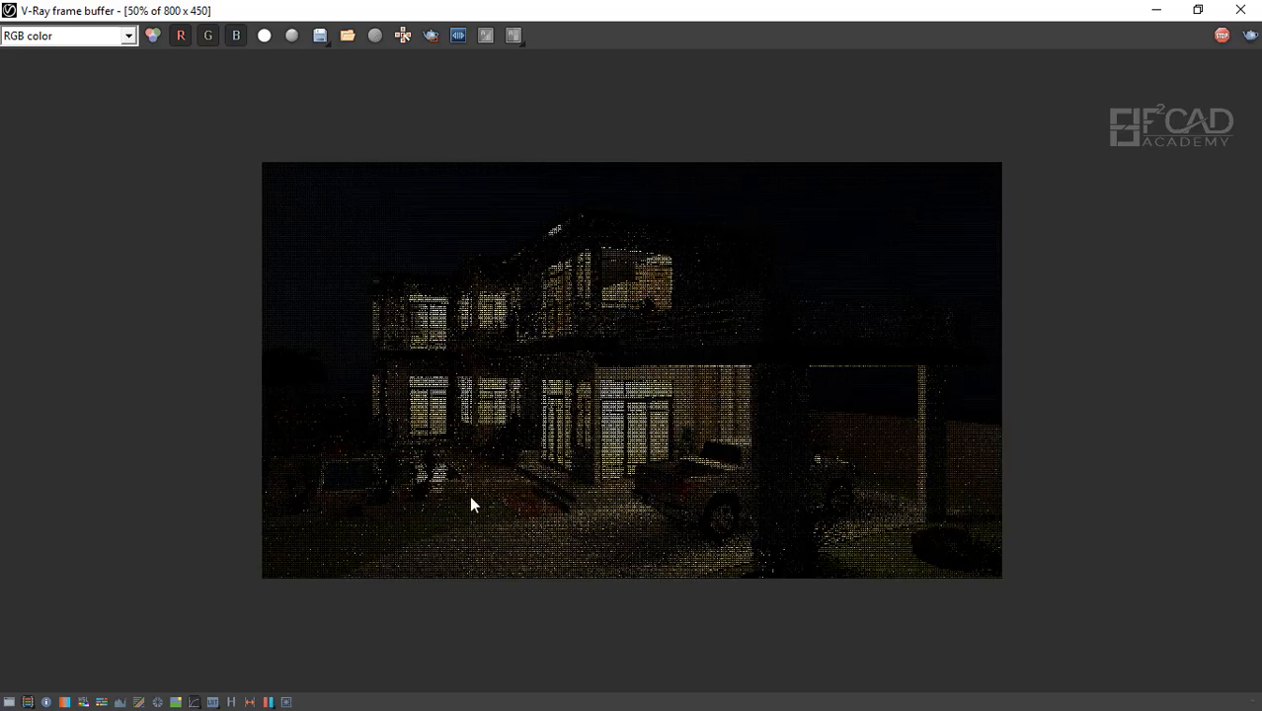
pyautogui.scroll(1, 628, 314)
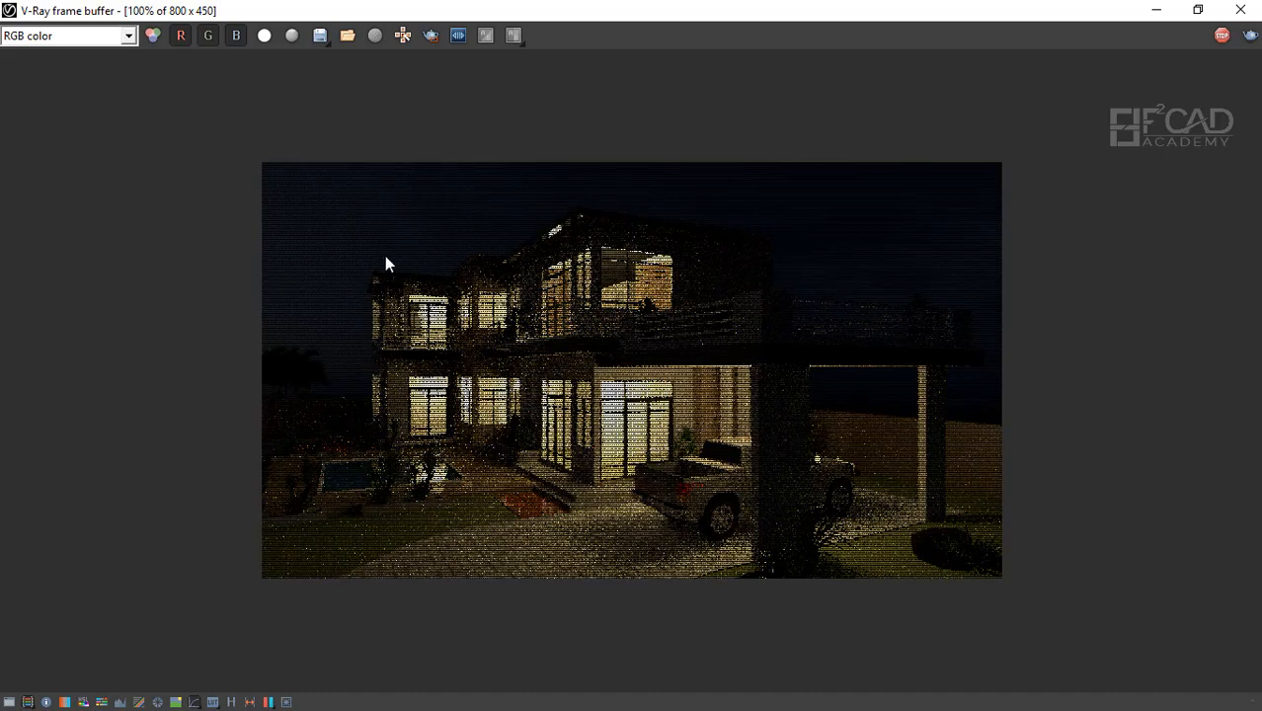
pyautogui.scroll(-1, 565, 448)
pyautogui.scroll(1, 677, 334)
pyautogui.scroll(-1, 677, 336)
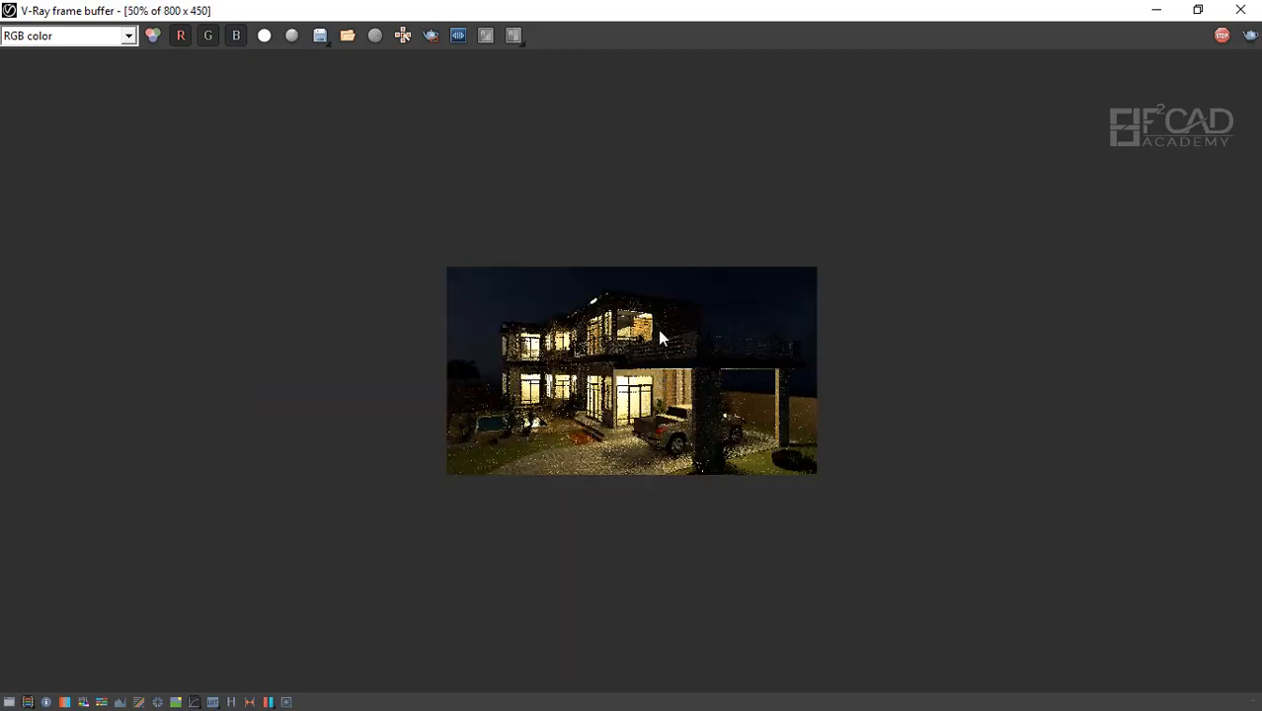
pyautogui.scroll(2, 660, 336)
pyautogui.scroll(-3, 652, 356)
pyautogui.scroll(2, 631, 376)
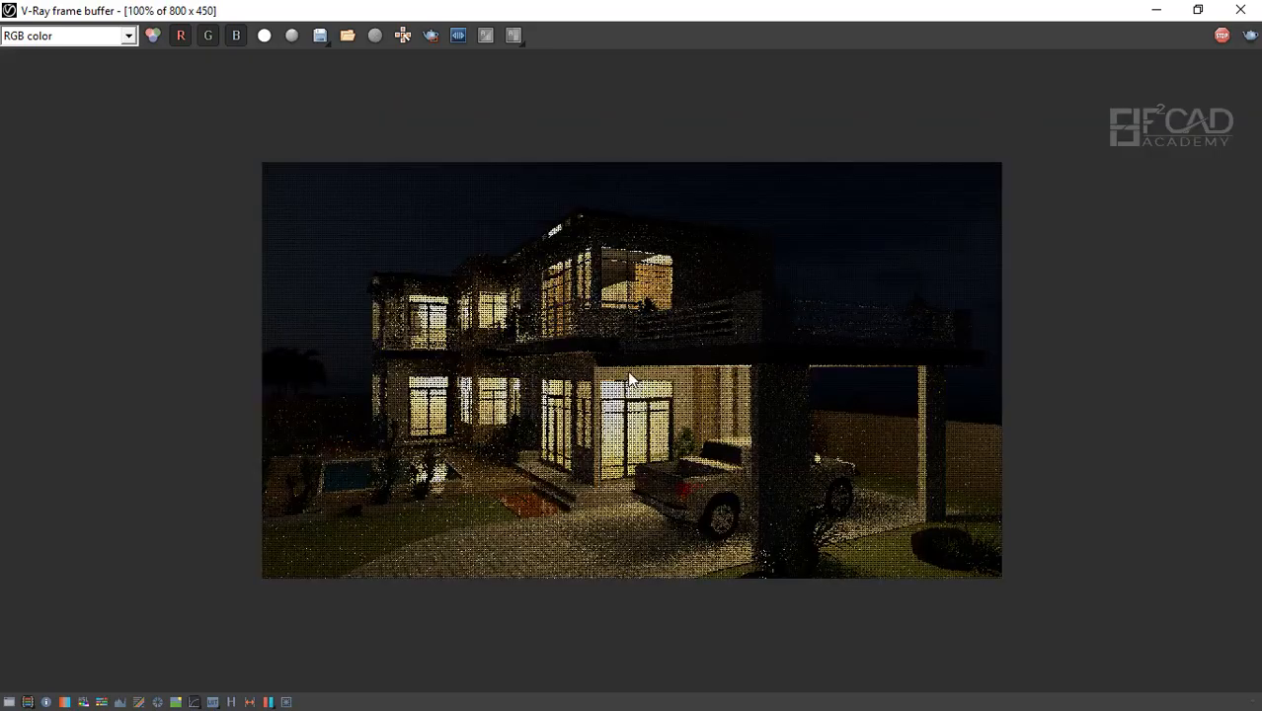
pyautogui.scroll(-1, 633, 379)
pyautogui.scroll(2, 617, 331)
pyautogui.scroll(-1, 598, 282)
pyautogui.scroll(1, 731, 425)
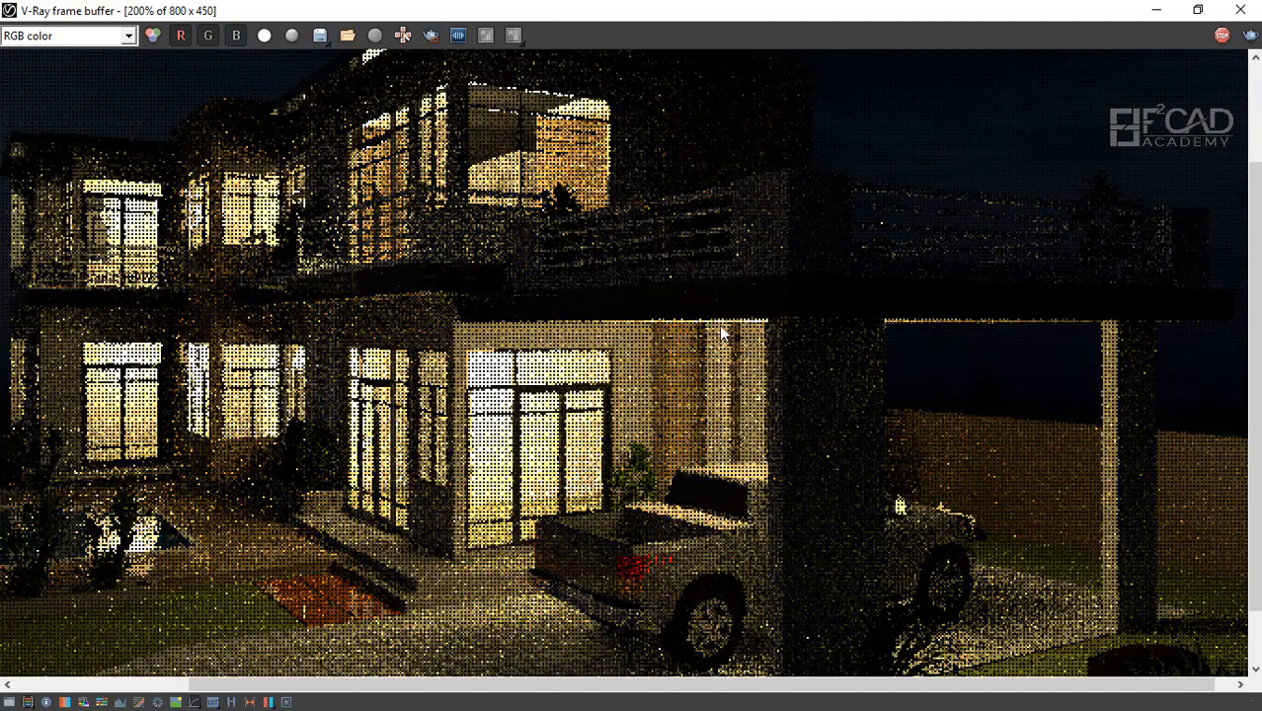
pyautogui.scroll(-2, 652, 511)
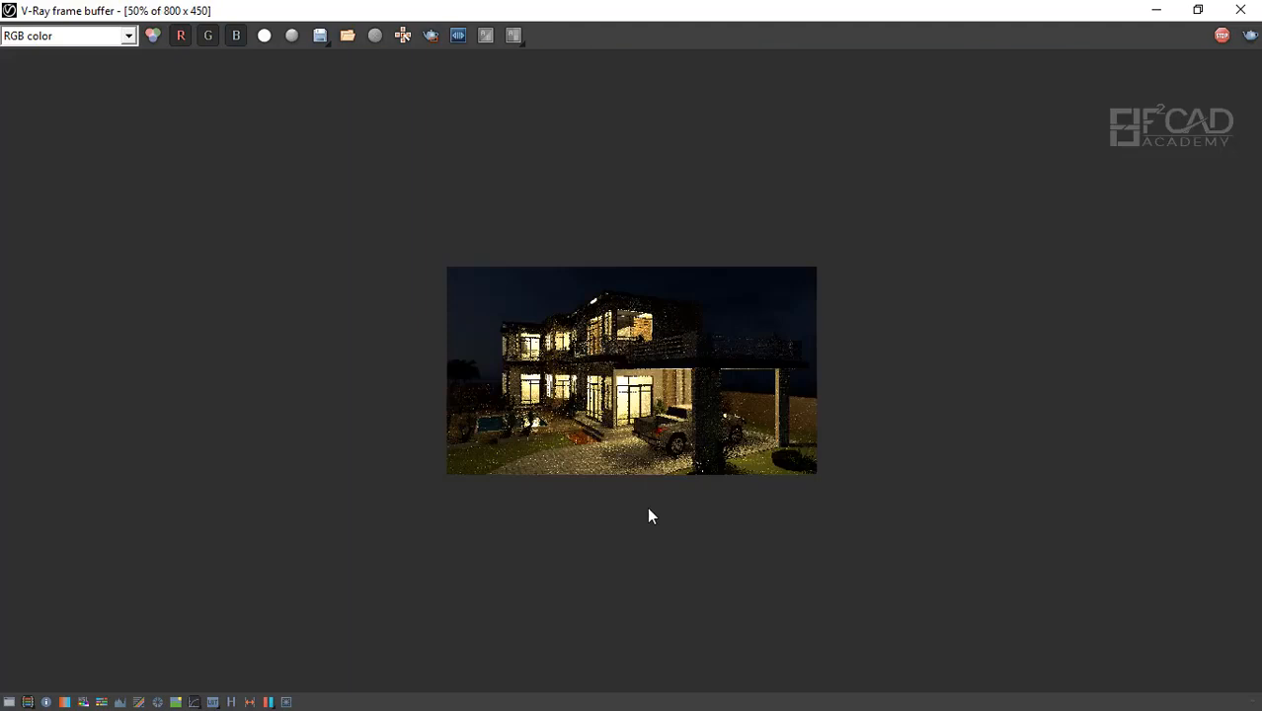
pyautogui.scroll(1, 742, 392)
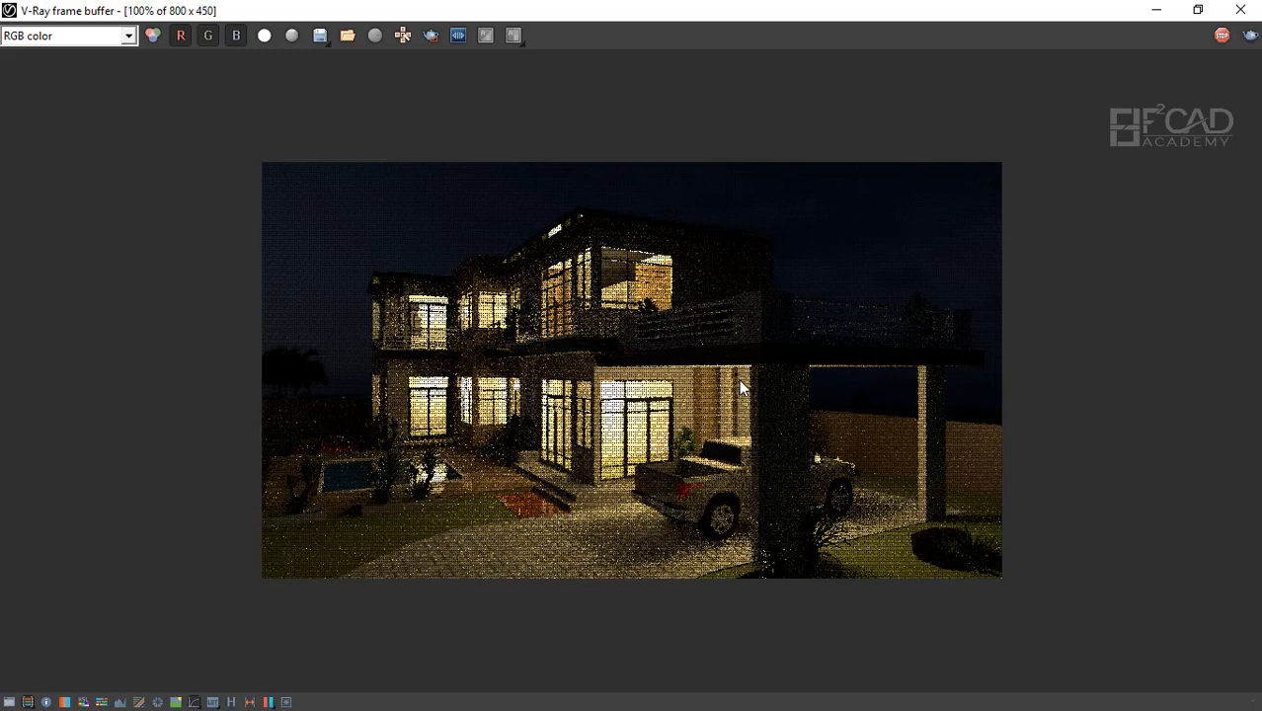
# - Stop the Scene 2 render, close the frame buffer and set the V-Ray Sphere Light's intensity to 2000
pyautogui.click(1222, 38)
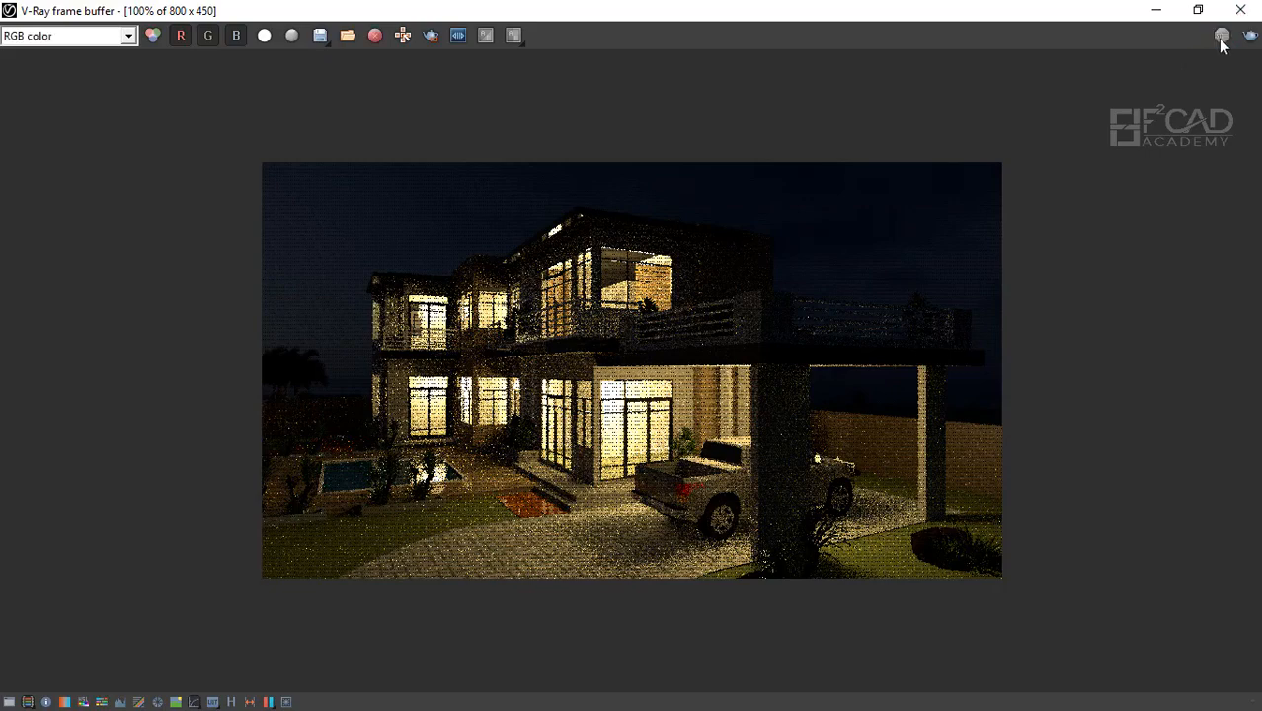
pyautogui.click(1241, 10)
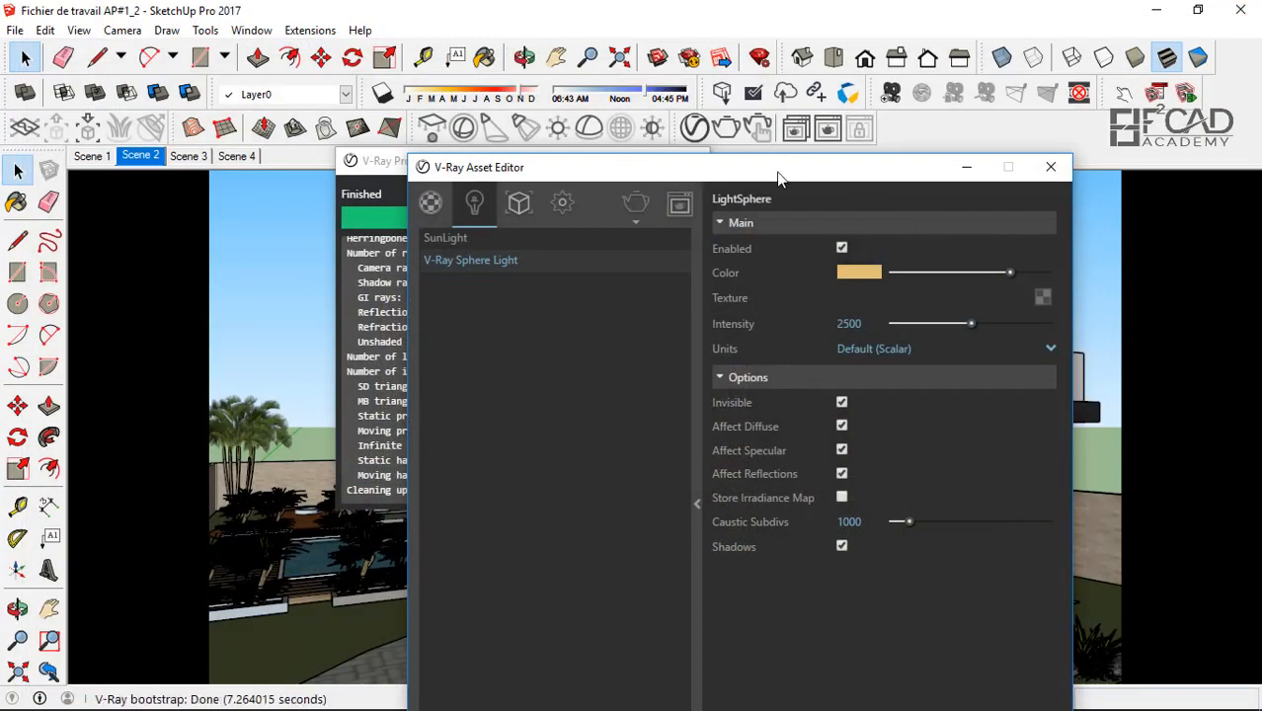
pyautogui.moveTo(778, 176); pyautogui.dragTo(856, 77)
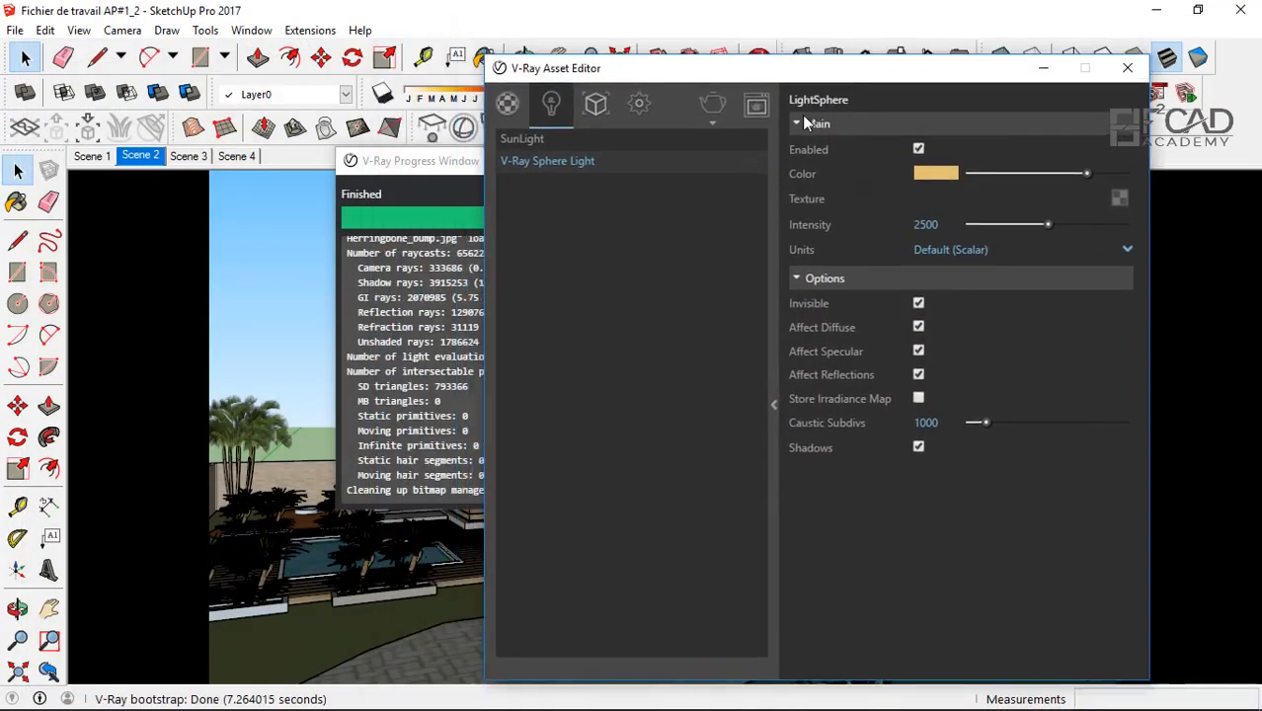
pyautogui.doubleClick(937, 226)
pyautogui.write('2000')
pyautogui.press('Return')
# - Close the V-Ray Progress Window and the Asset Editor to clear the view of the house
pyautogui.moveTo(603, 71); pyautogui.dragTo(739, 71)
pyautogui.click(453, 161)
pyautogui.click(696, 161)
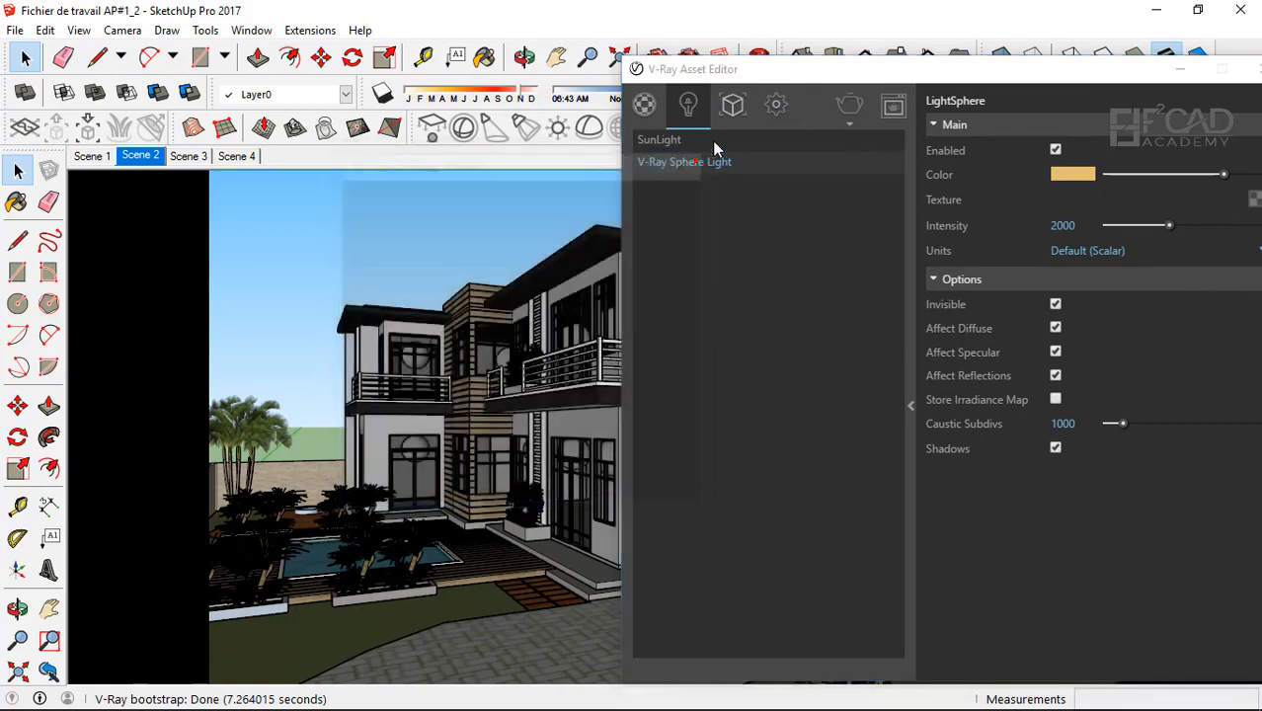
pyautogui.moveTo(790, 71); pyautogui.dragTo(502, 73)
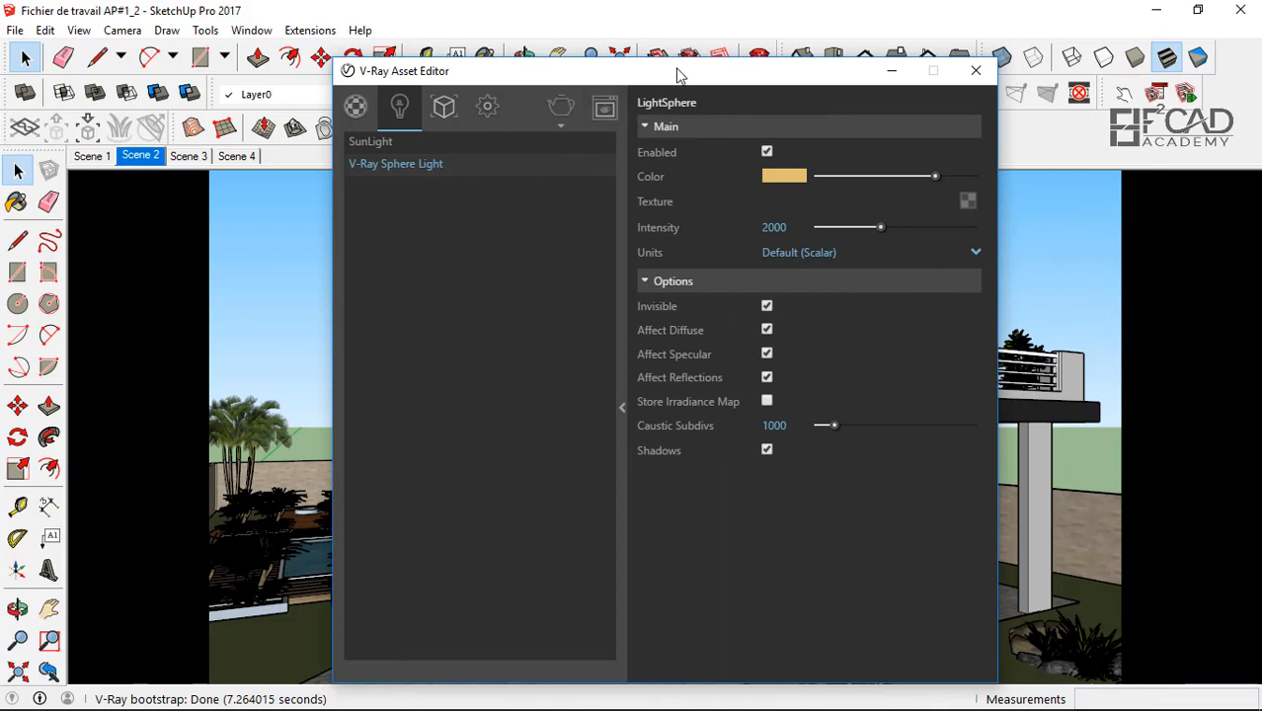
pyautogui.moveTo(677, 76); pyautogui.dragTo(977, 94)
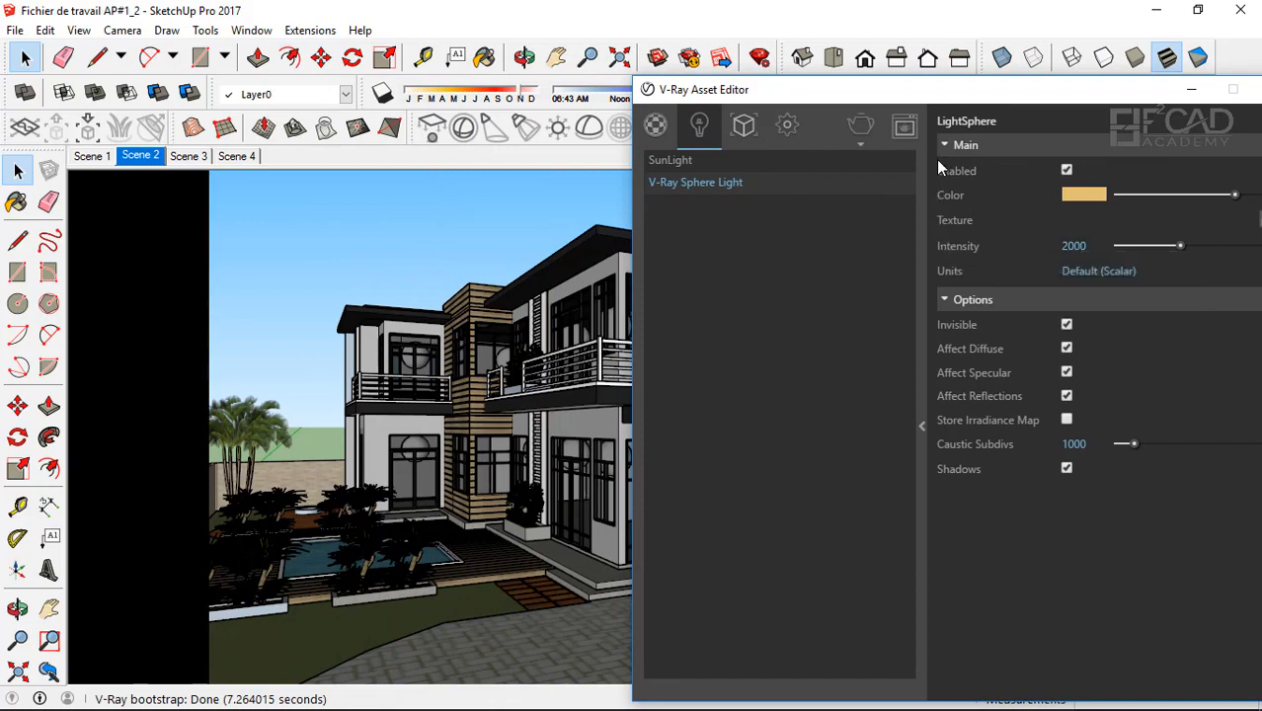
pyautogui.moveTo(906, 97)
pyautogui.mouseDown()
pyautogui.moveTo(892, 96)
pyautogui.moveTo(938, 124)
pyautogui.moveTo(413, 99)
pyautogui.mouseUp()
pyautogui.click(790, 91)
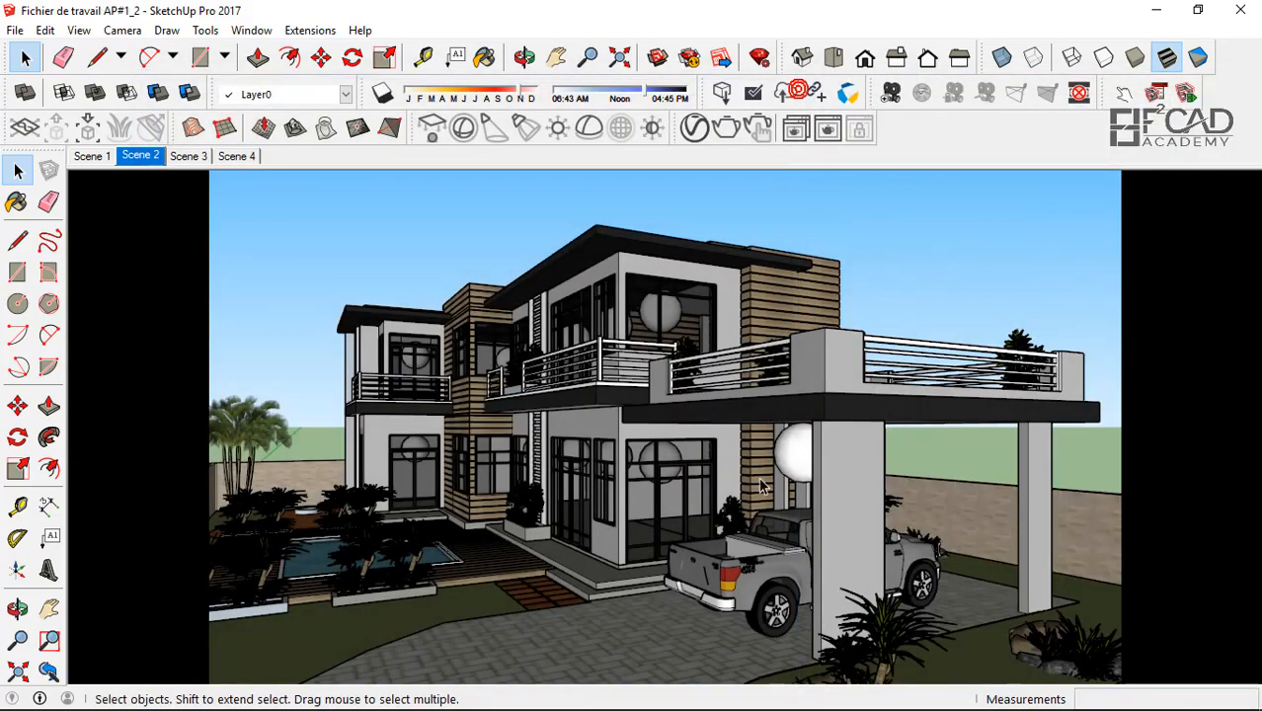
# - Examine the sphere lights in the rooms and under the carport along with their shared intensity setting
pyautogui.scroll(3, 789, 457)
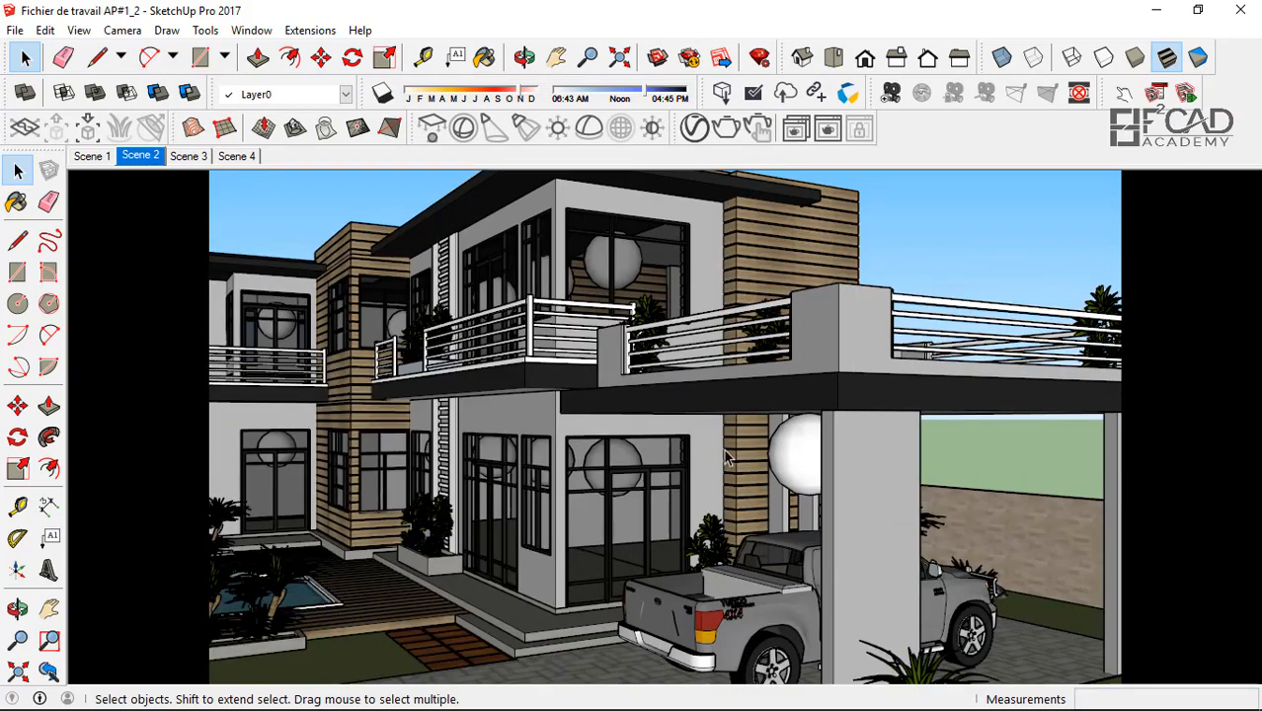
pyautogui.scroll(-2, 878, 491)
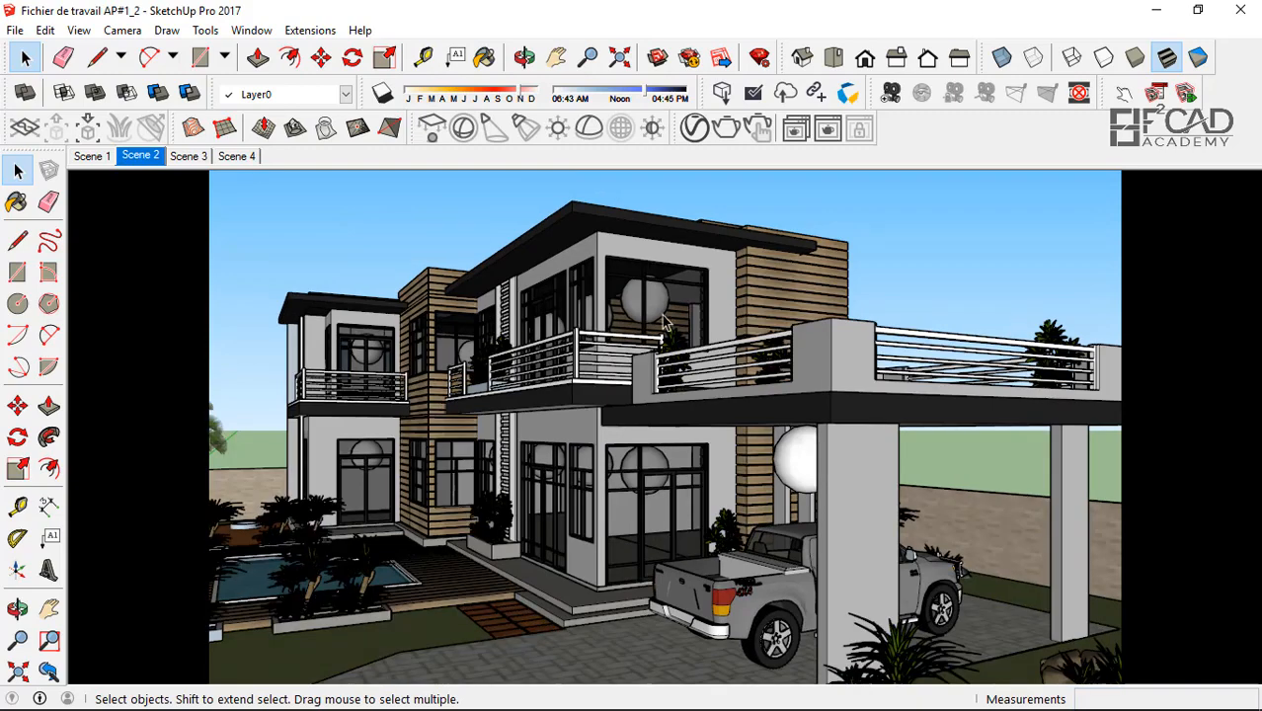
pyautogui.scroll(2, 555, 467)
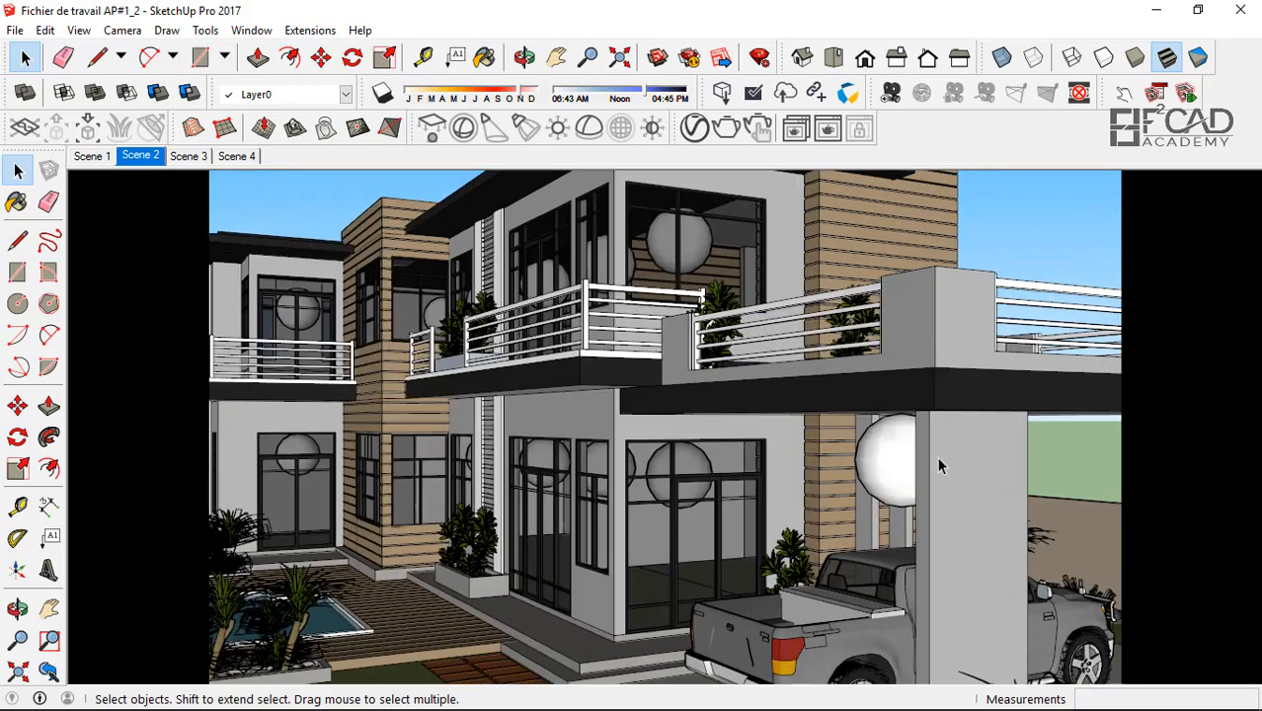
pyautogui.click(706, 132)
pyautogui.click(592, 241)
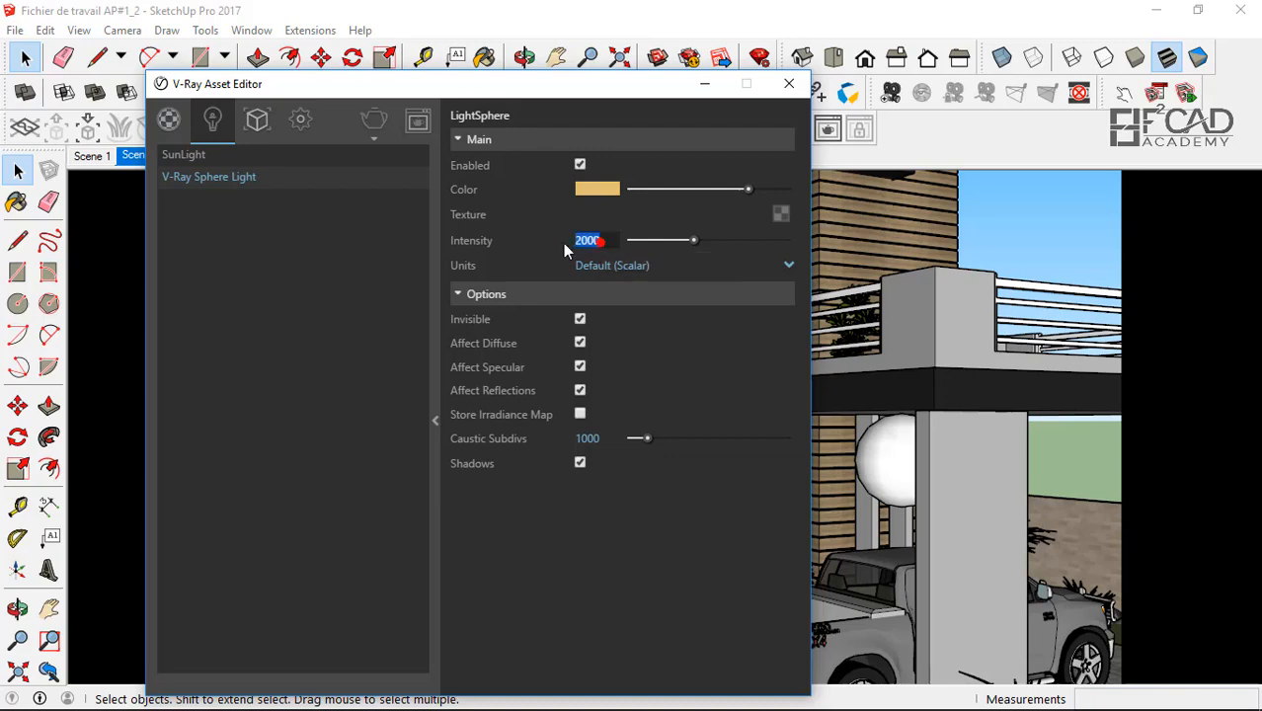
pyautogui.click(789, 83)
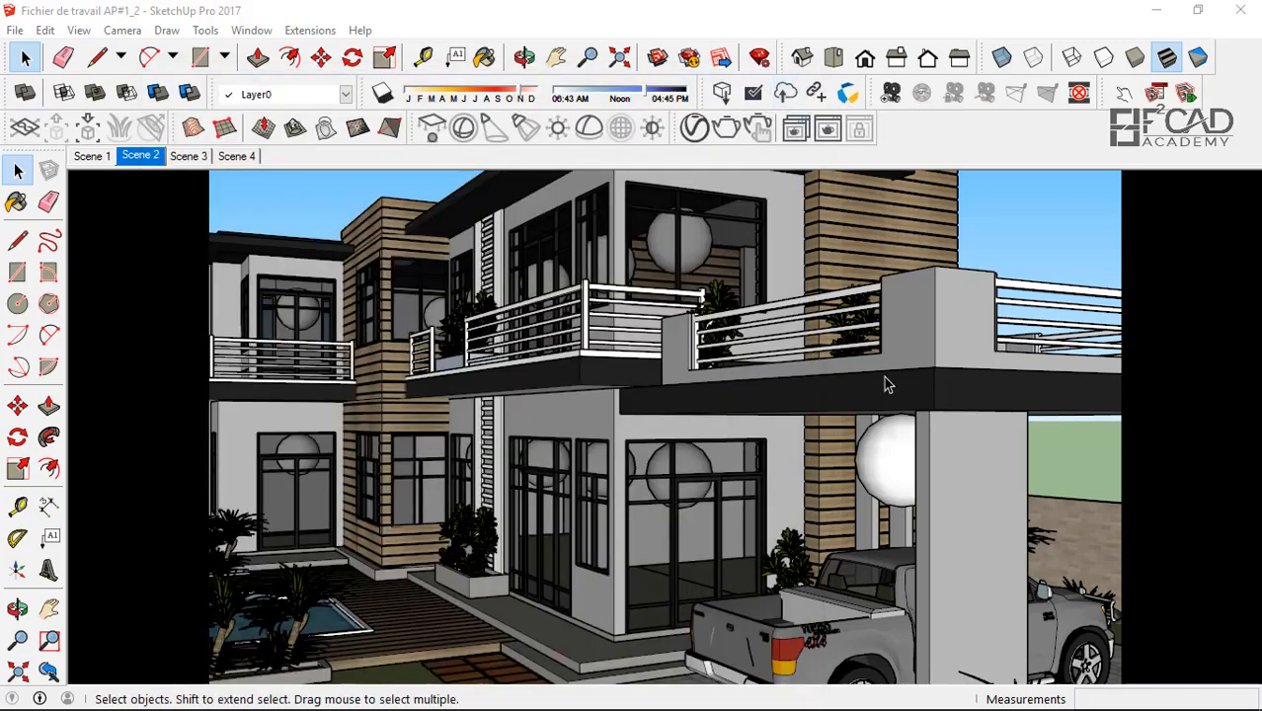
pyautogui.scroll(-2, 891, 394)
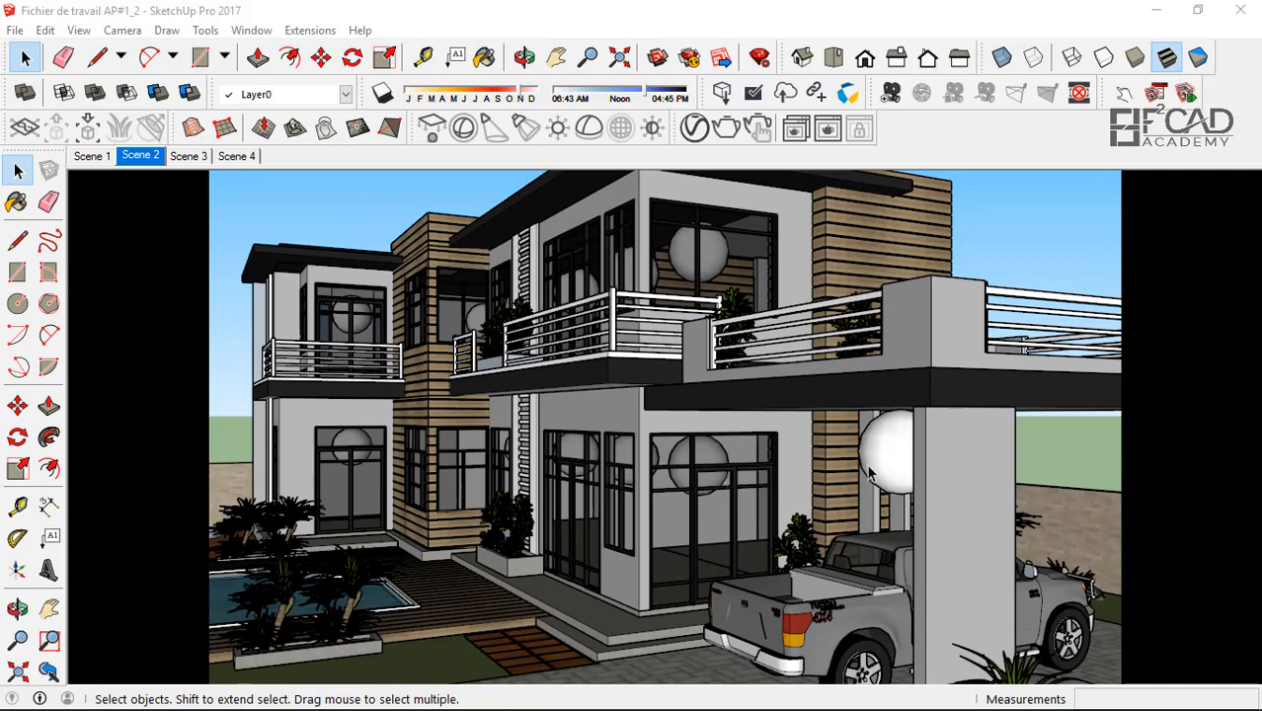
pyautogui.scroll(2, 873, 471)
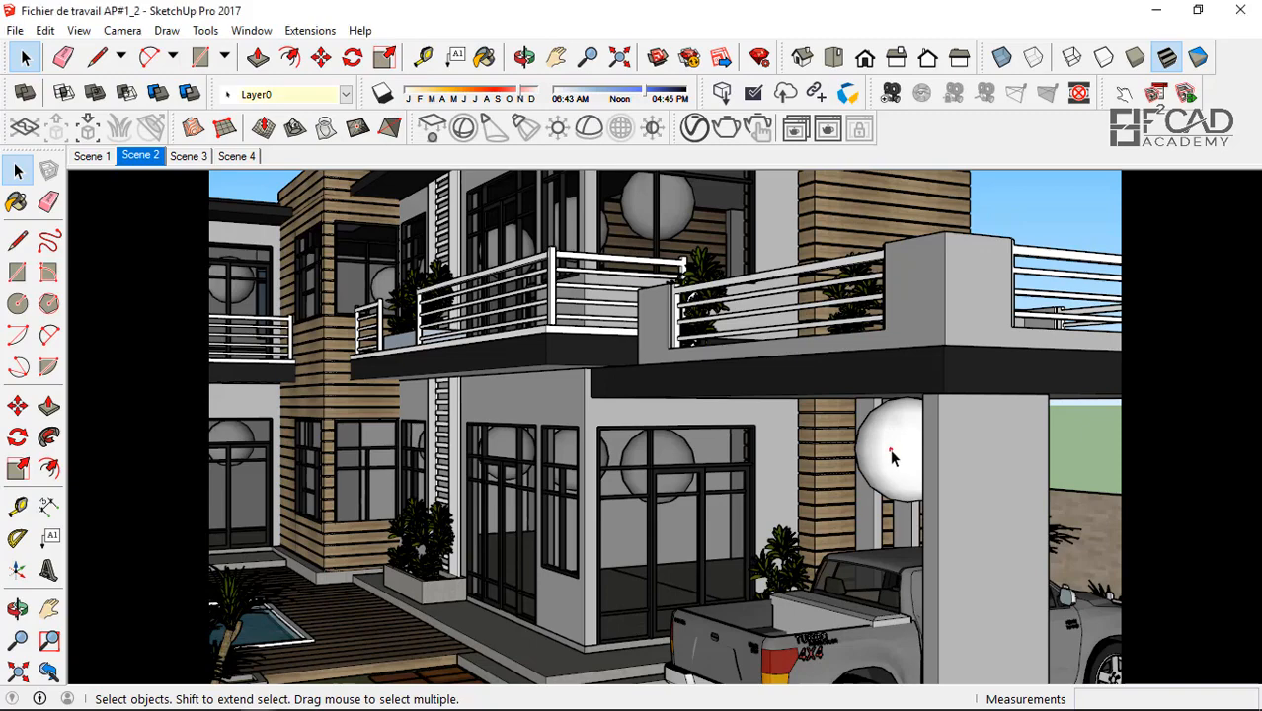
# - Make the sphere light under the carport a unique component
pyautogui.click(892, 454)
pyautogui.moveTo(892, 455); pyautogui.dragTo(809, 411, button='middle')
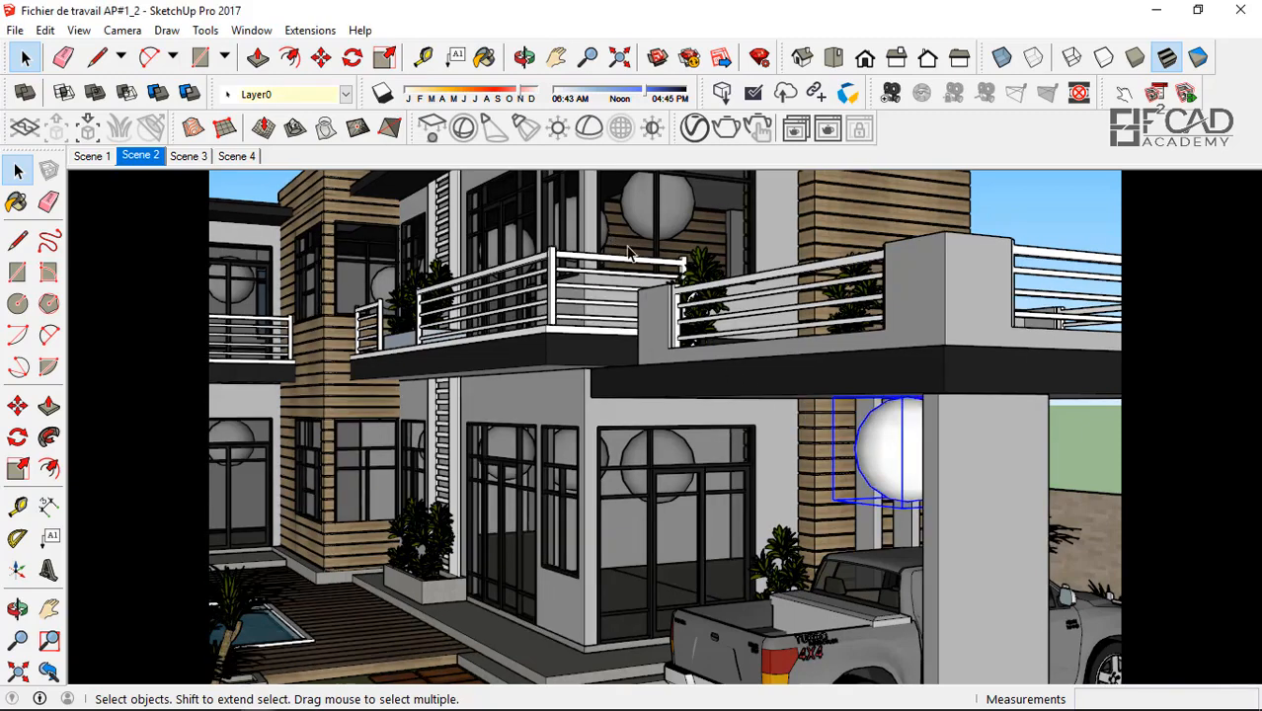
pyautogui.moveTo(866, 555); pyautogui.dragTo(621, 403, button='middle')
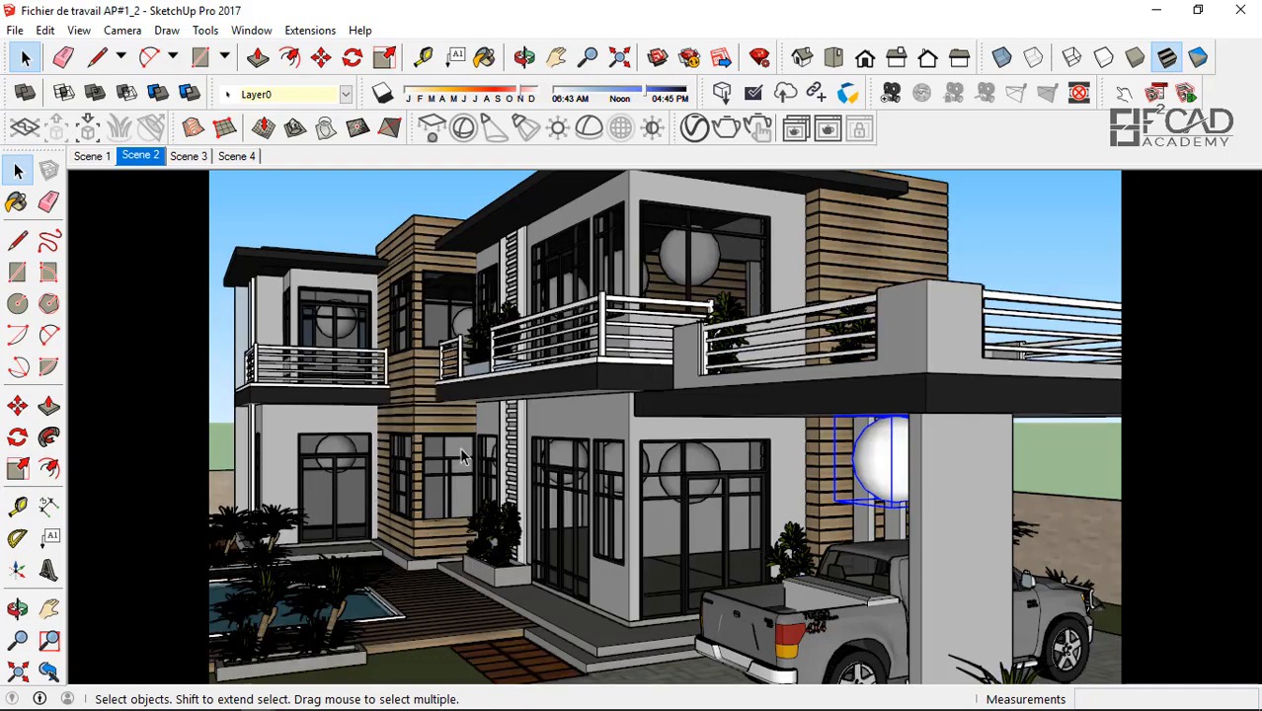
pyautogui.rightClick(885, 462)
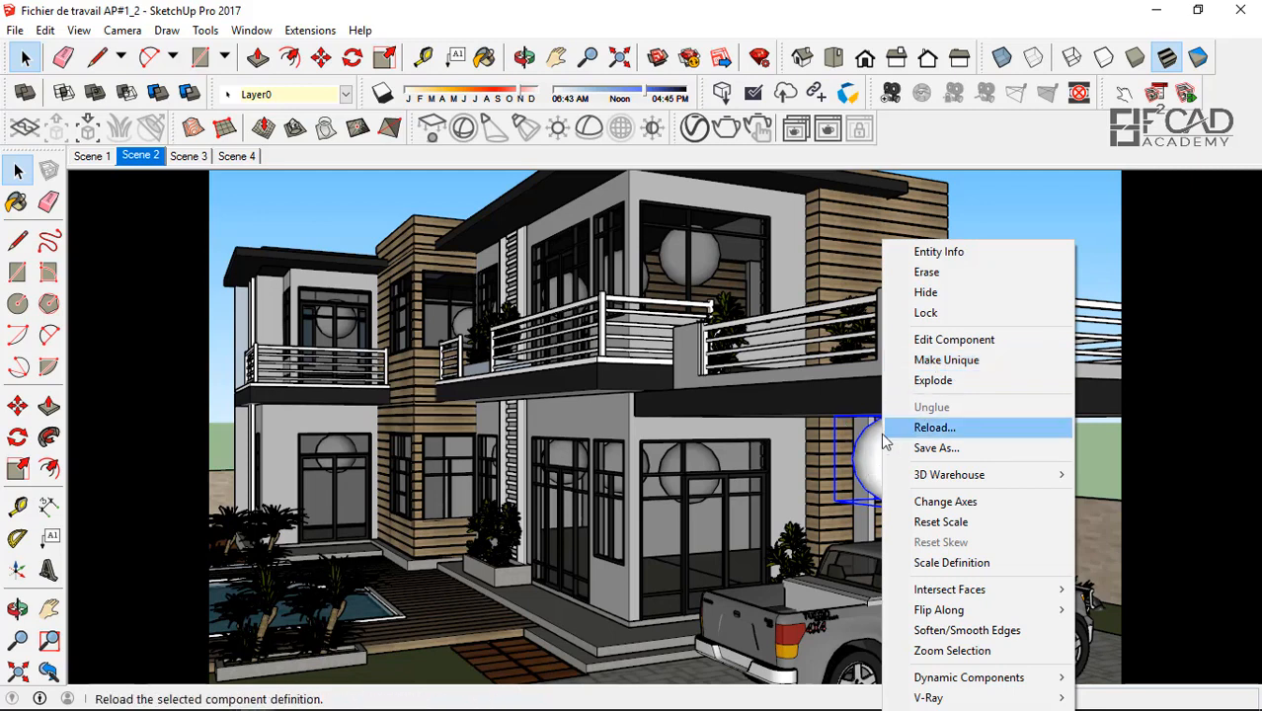
pyautogui.click(939, 361)
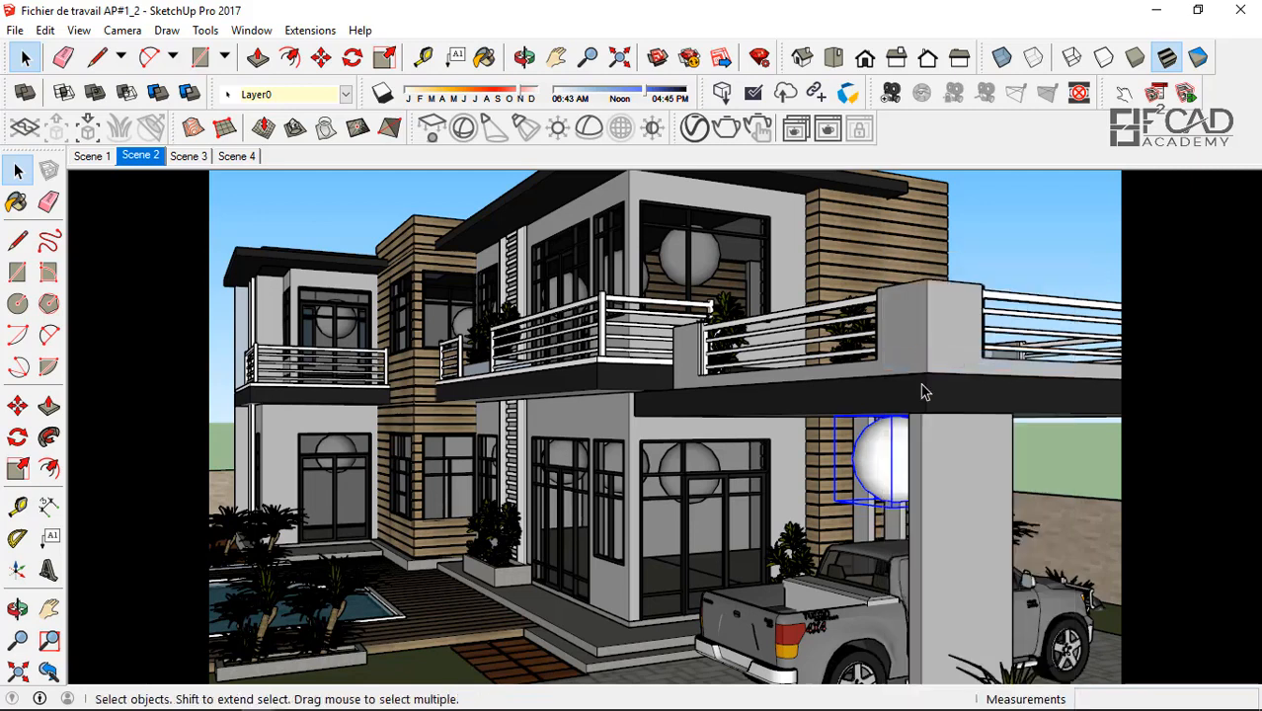
# - Set the intensity of V-Ray Sphere Light#1 to 700 and deselect the carport light
pyautogui.click(695, 128)
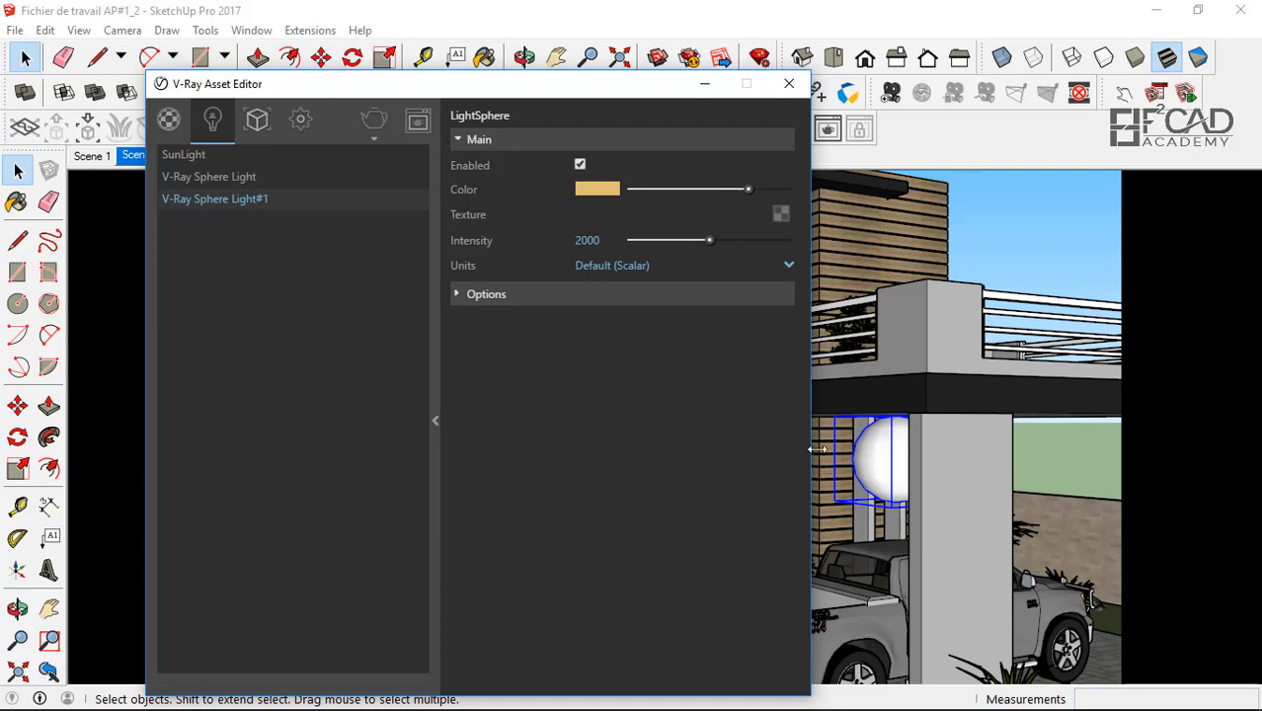
pyautogui.moveTo(601, 244); pyautogui.dragTo(541, 240)
pyautogui.press('BackSpace')
pyautogui.write('700')
pyautogui.press('Return')
pyautogui.click(789, 84)
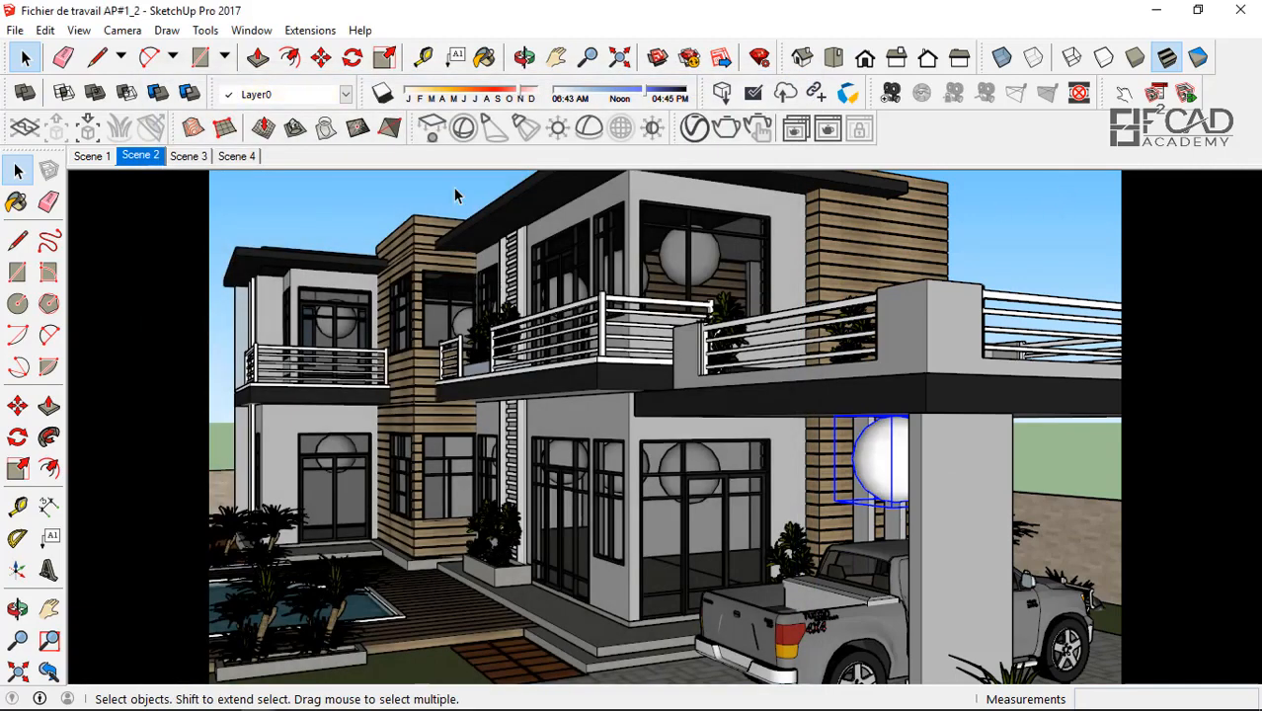
pyautogui.click(457, 191)
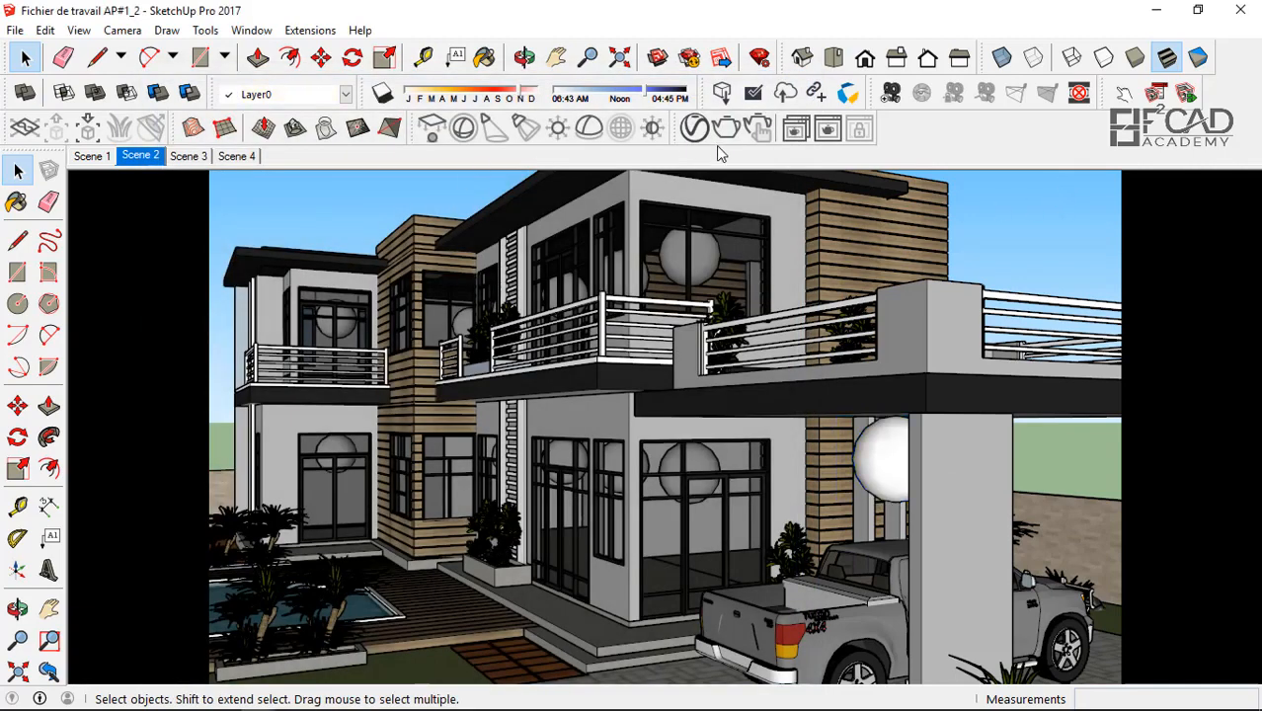
# - Restore the Scene 2 camera view, render it and examine the carport lighting at 50% and 100% zoom
pyautogui.click(139, 160)
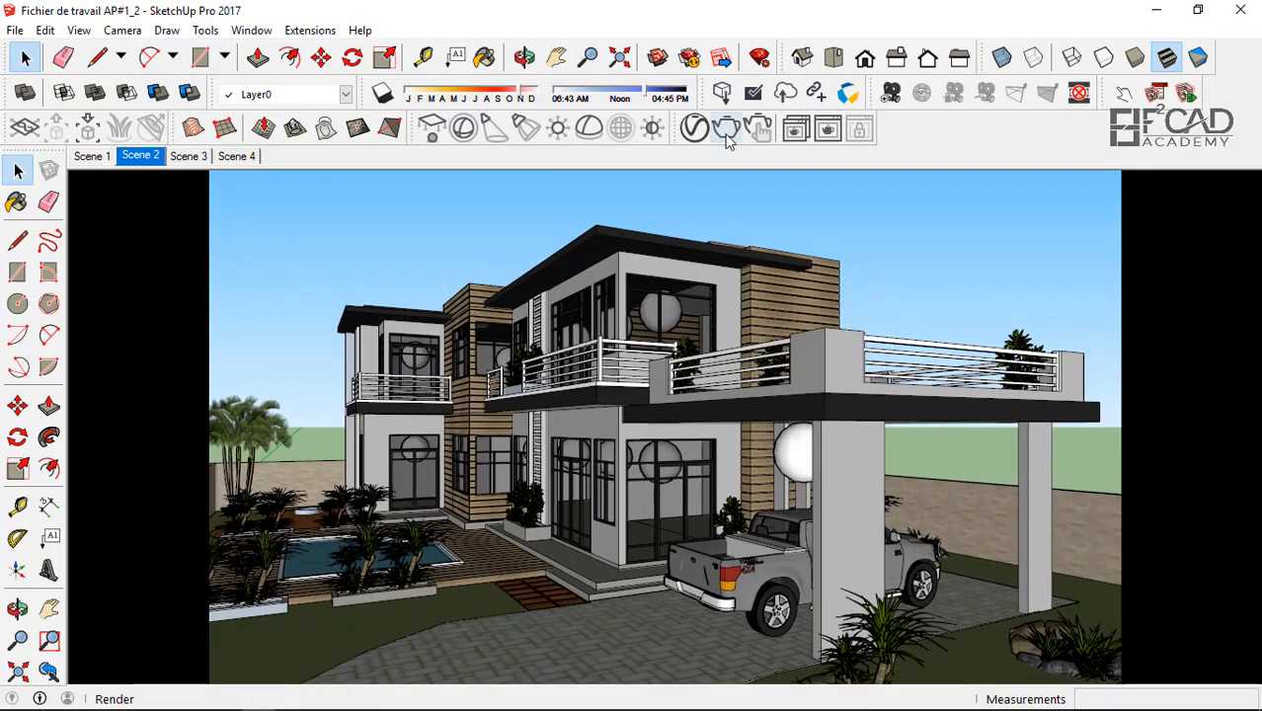
pyautogui.click(728, 134)
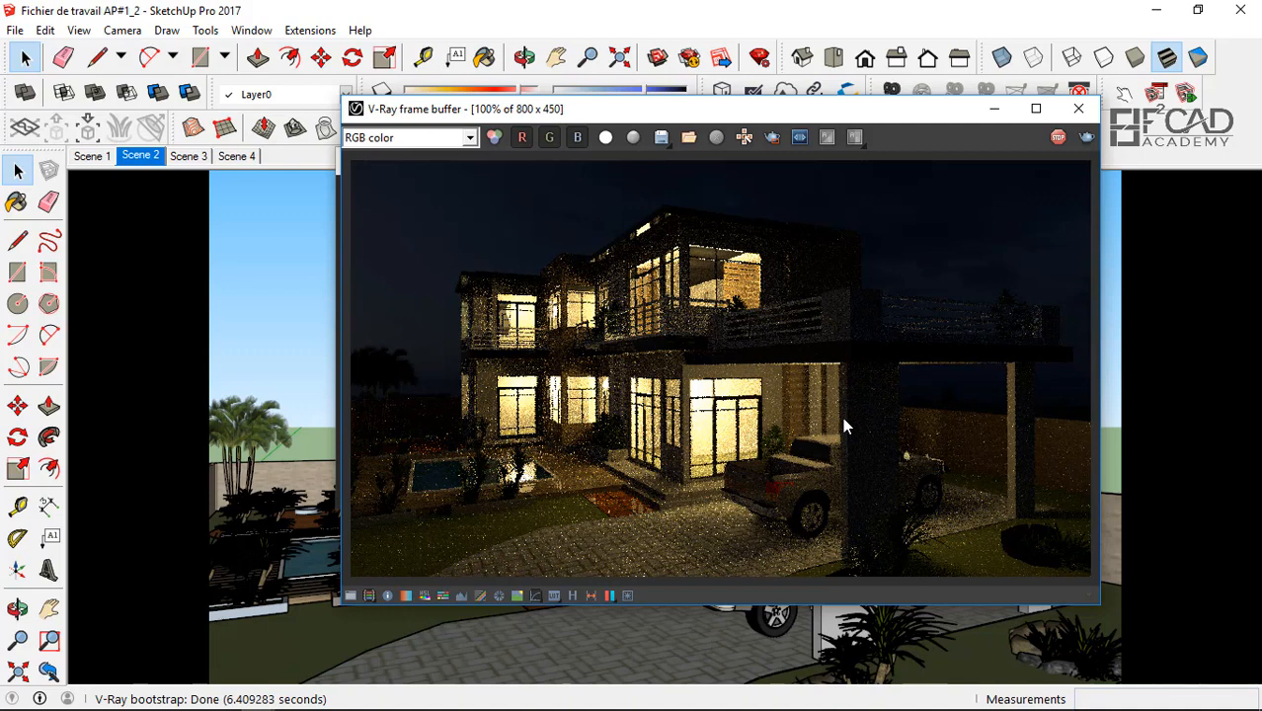
pyautogui.scroll(-1, 820, 424)
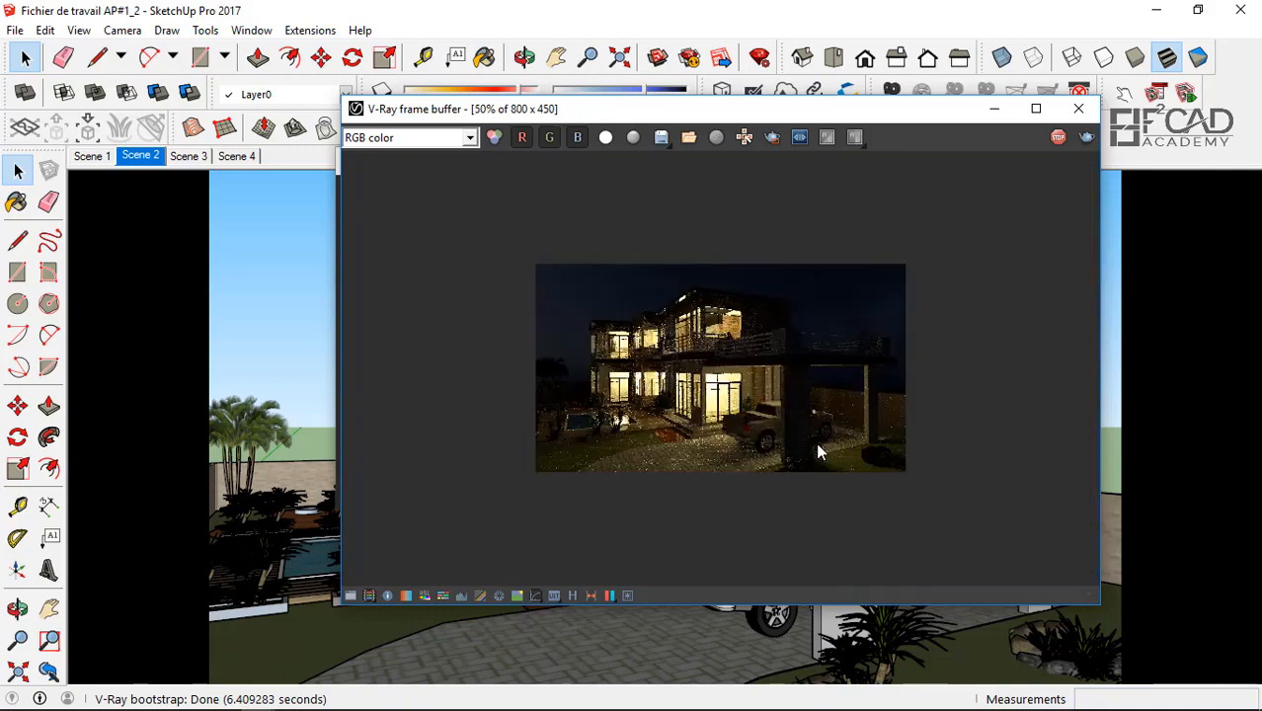
pyautogui.scroll(1, 815, 423)
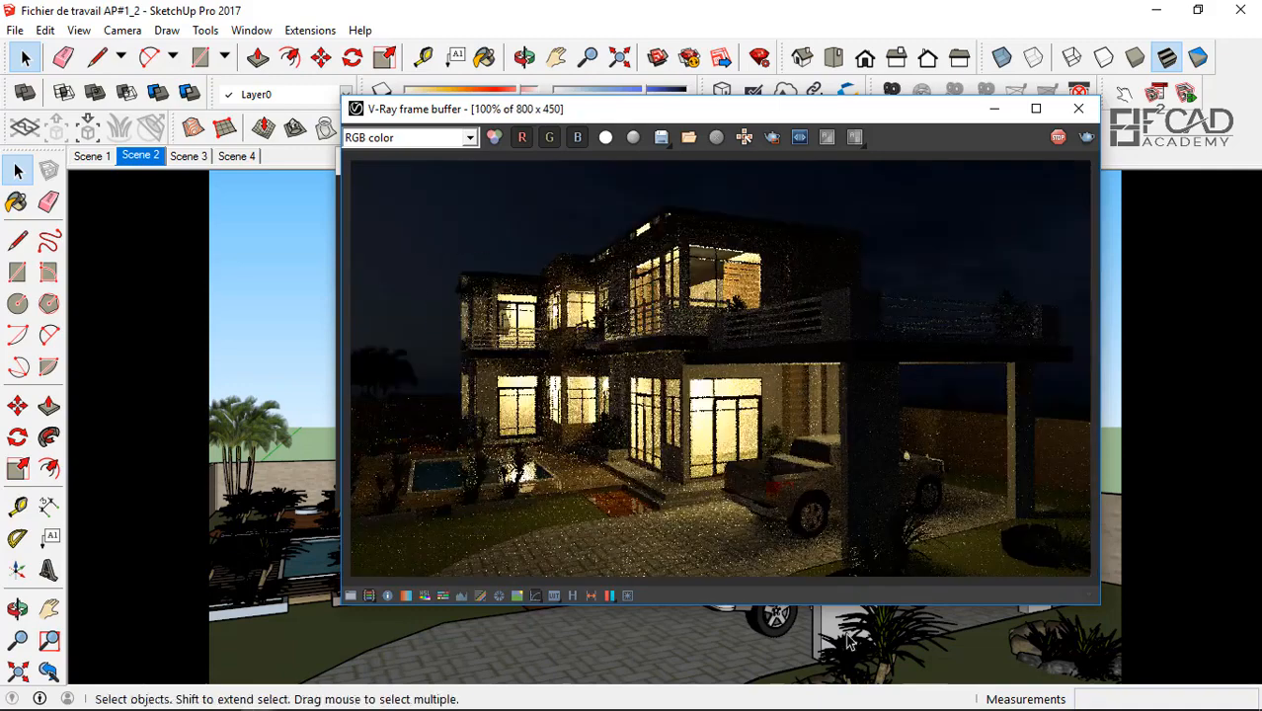
pyautogui.scroll(1, 828, 456)
pyautogui.scroll(-1, 713, 452)
pyautogui.moveTo(773, 116)
pyautogui.mouseDown()
pyautogui.moveTo(963, 210)
pyautogui.moveTo(815, 71)
pyautogui.moveTo(778, 96)
pyautogui.mouseUp()
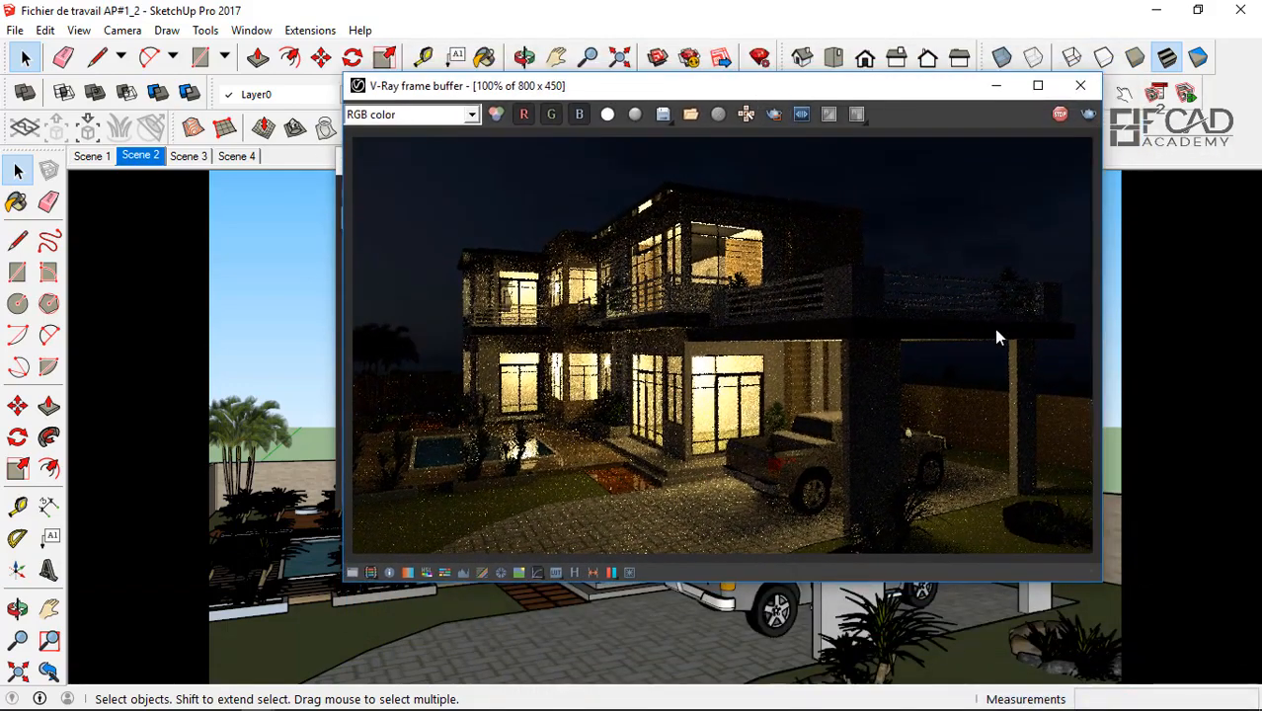
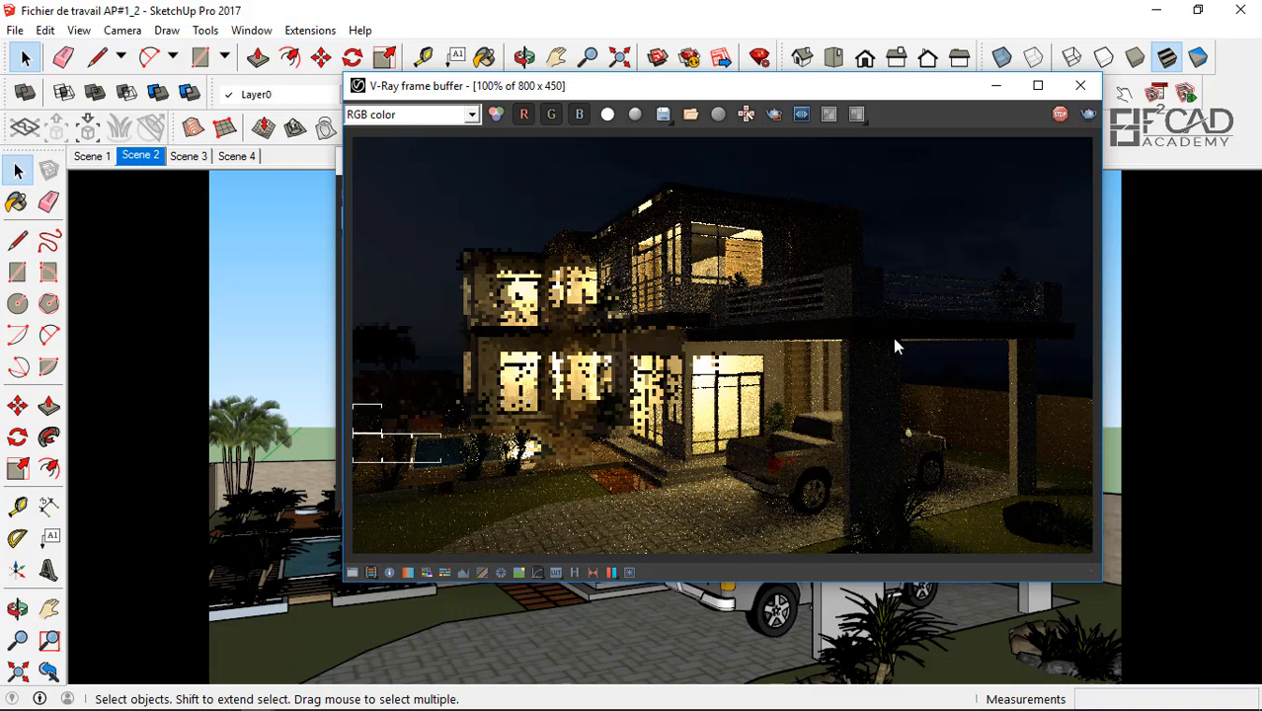
# - Stop the render and close the V-Ray frame buffer and progress window
pyautogui.click(1060, 115)
pyautogui.click(1080, 84)
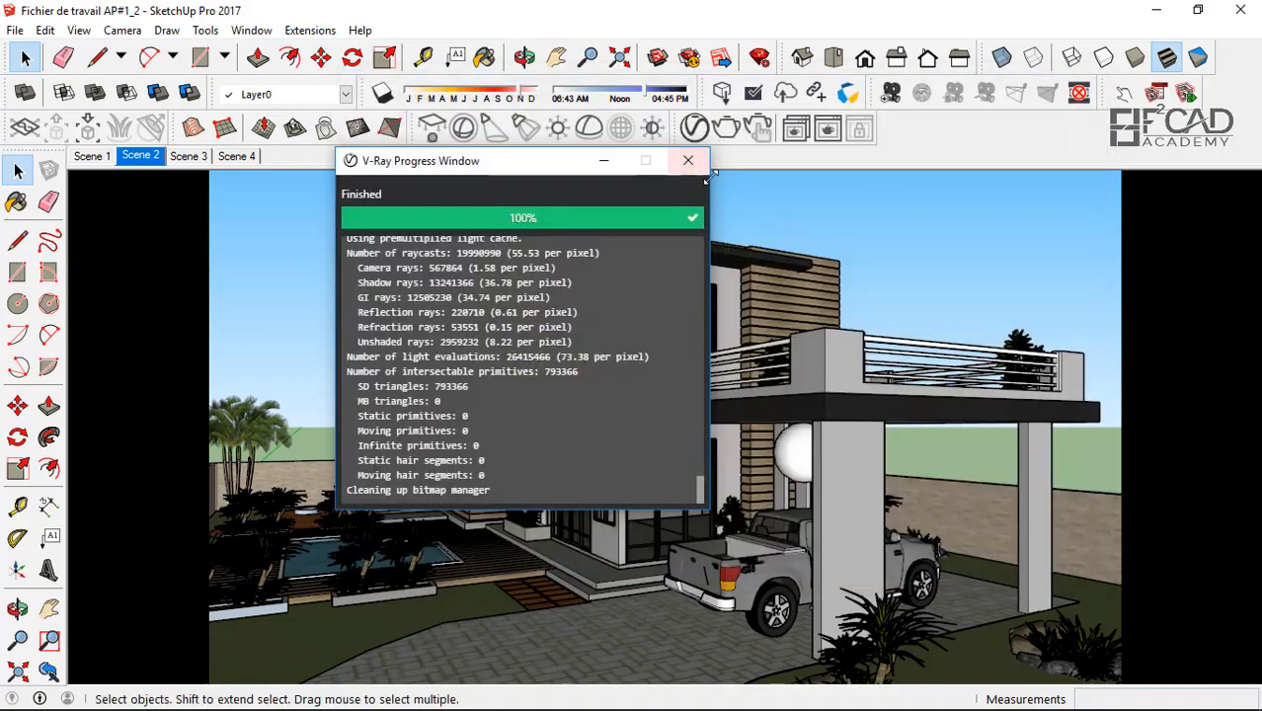
pyautogui.click(694, 161)
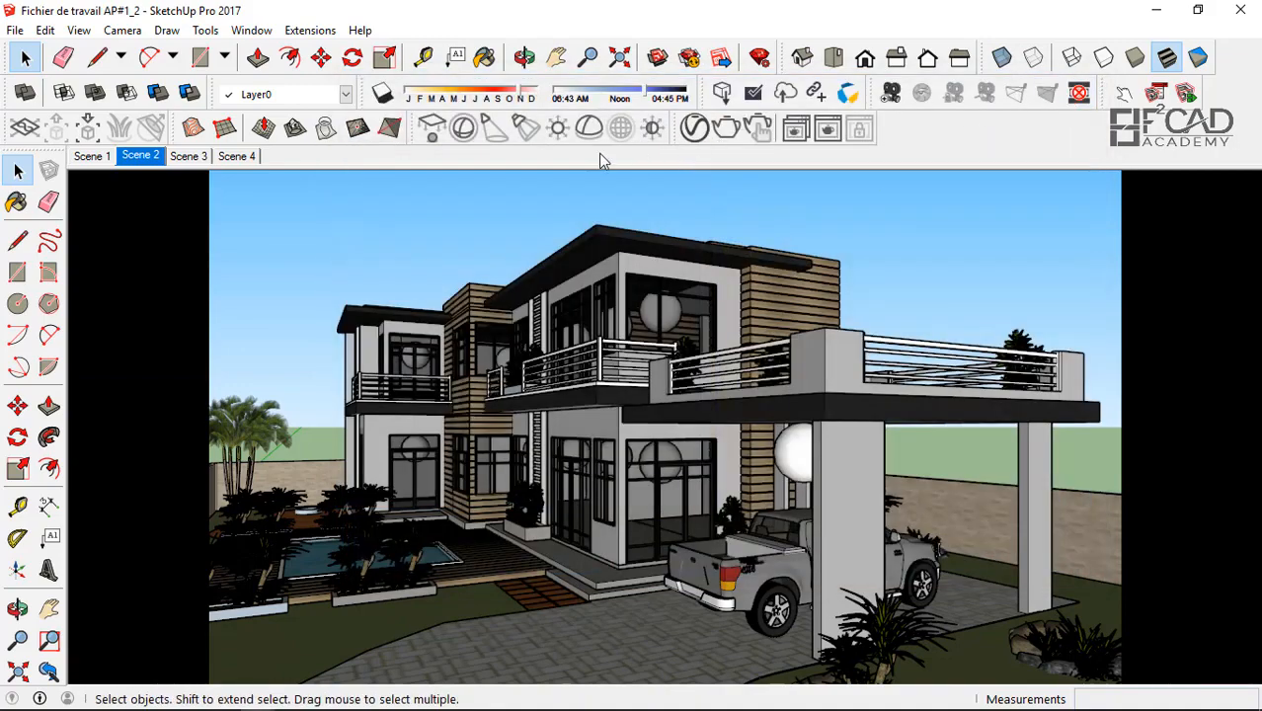
# - Switch to the Ressources model and examine its lamp posts and wall-mounted lanterns up close
pyautogui.moveTo(183, 703)
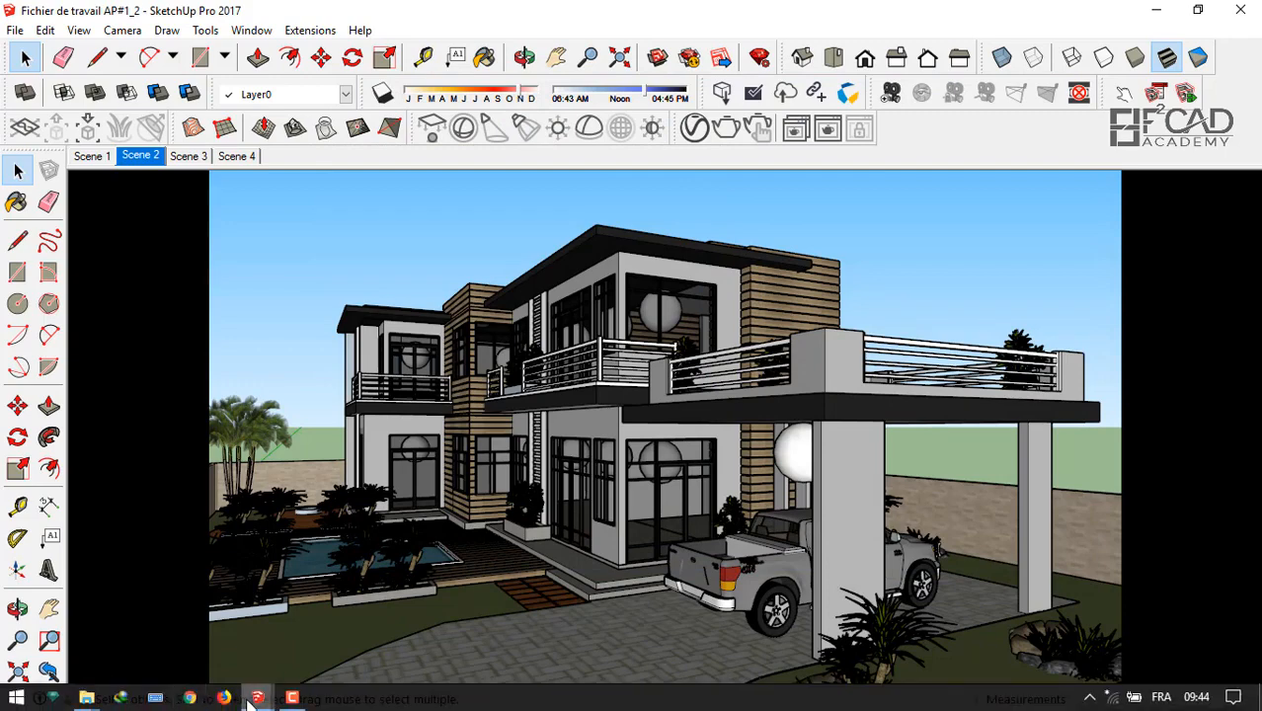
pyautogui.moveTo(252, 699)
pyautogui.click(502, 622)
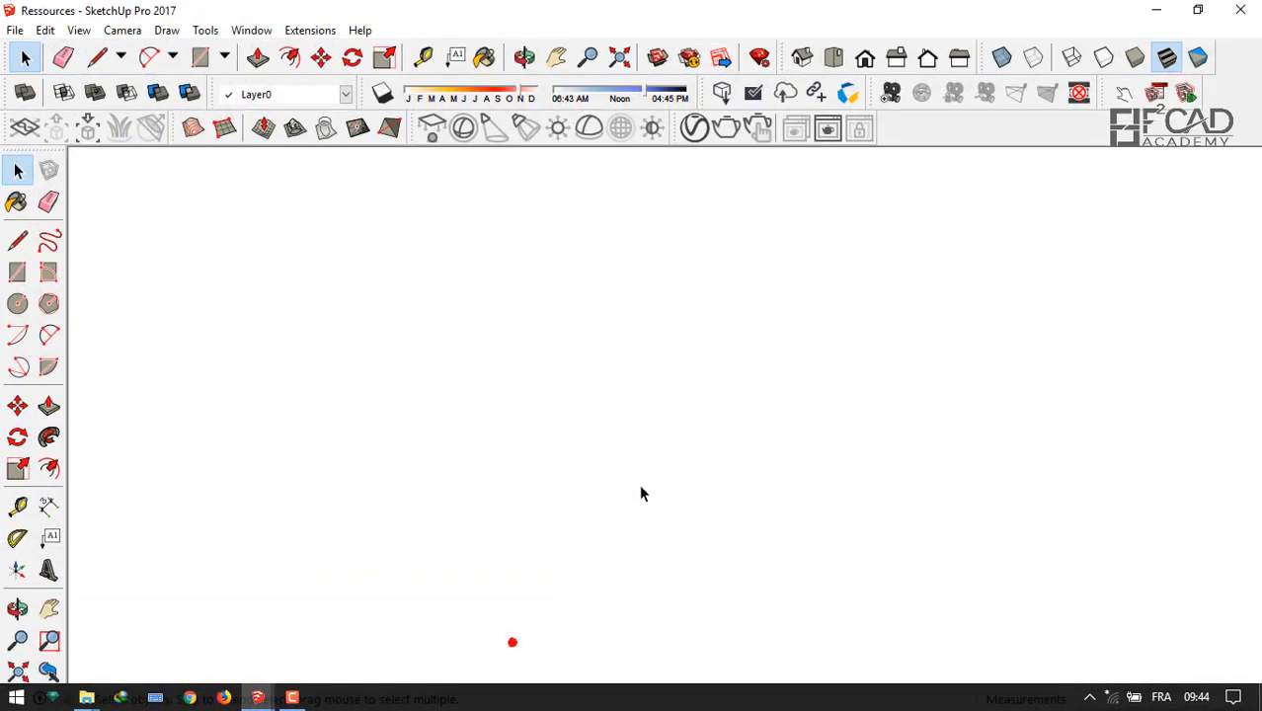
pyautogui.scroll(5, 642, 287)
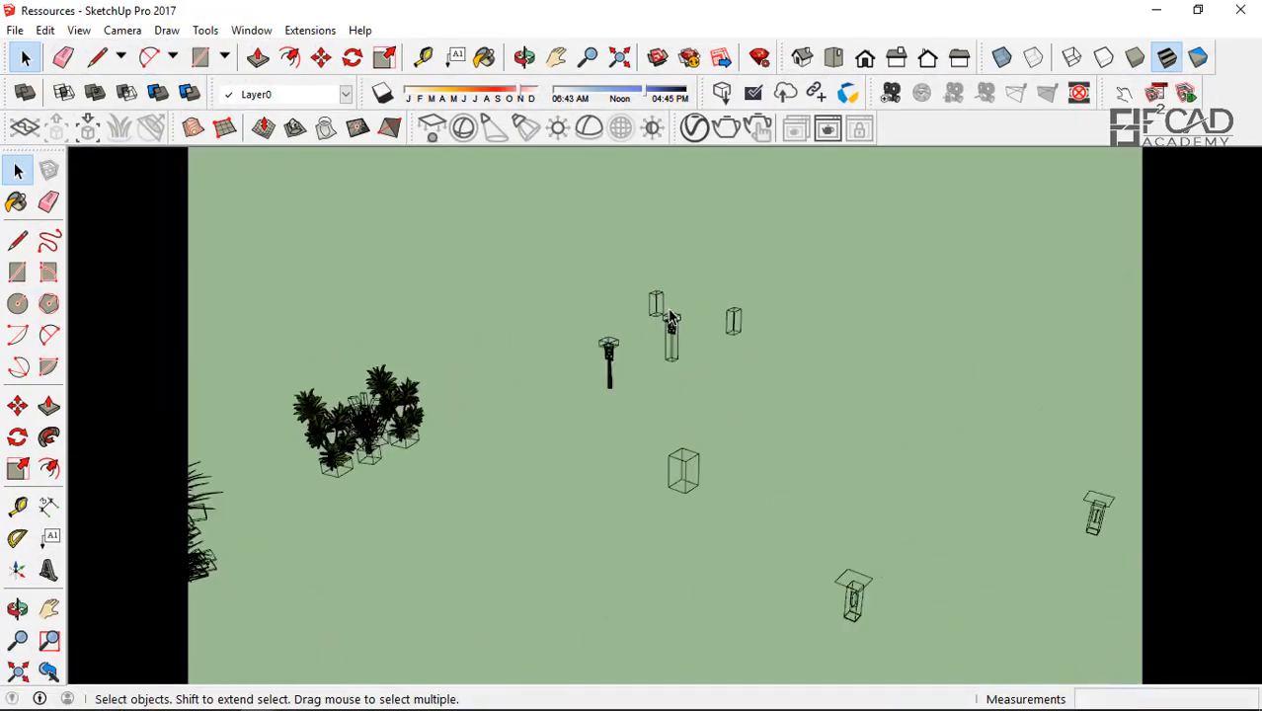
pyautogui.scroll(5, 707, 318)
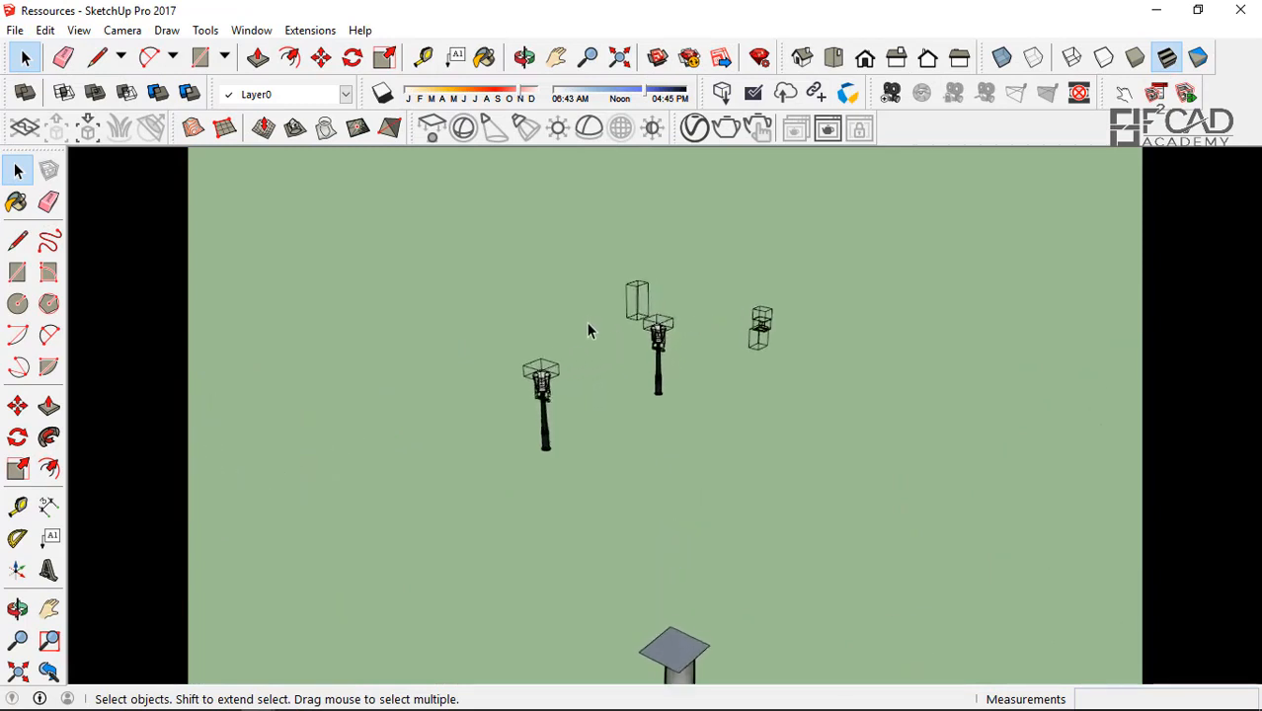
pyautogui.moveTo(591, 331); pyautogui.dragTo(318, 357, button='middle')
pyautogui.scroll(4, 878, 339)
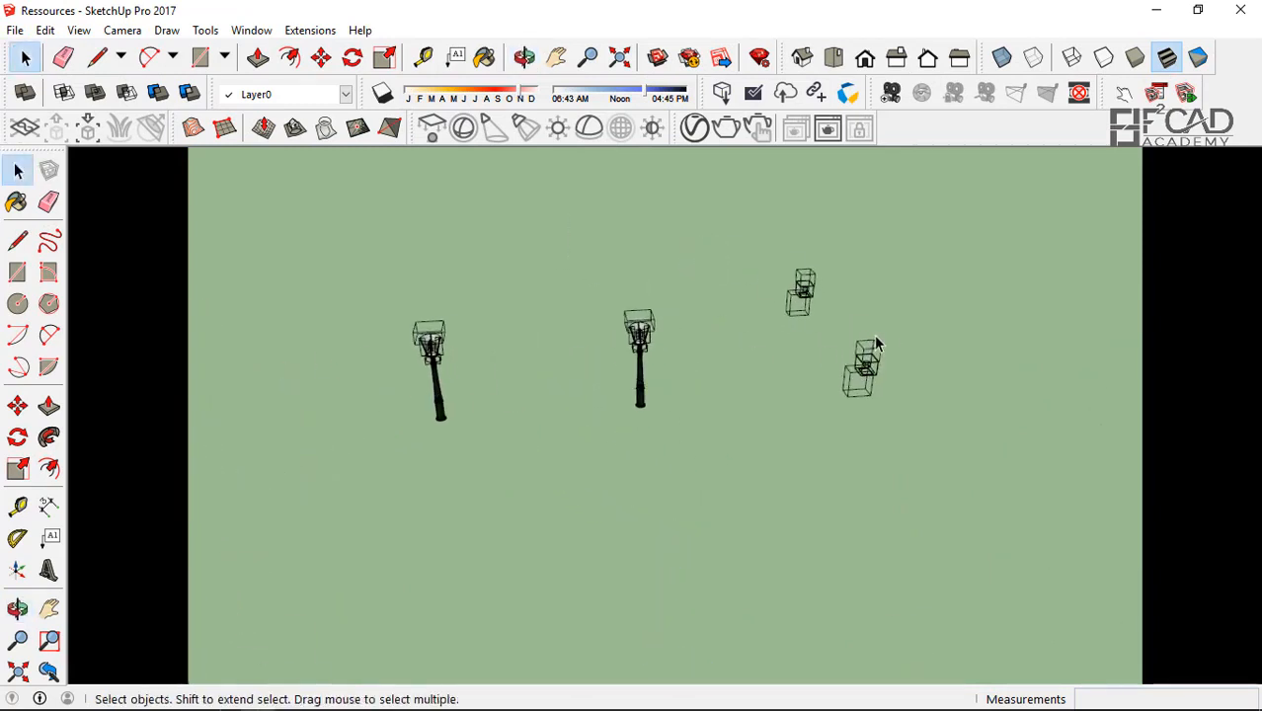
pyautogui.moveTo(902, 369); pyautogui.dragTo(680, 501, button='middle')
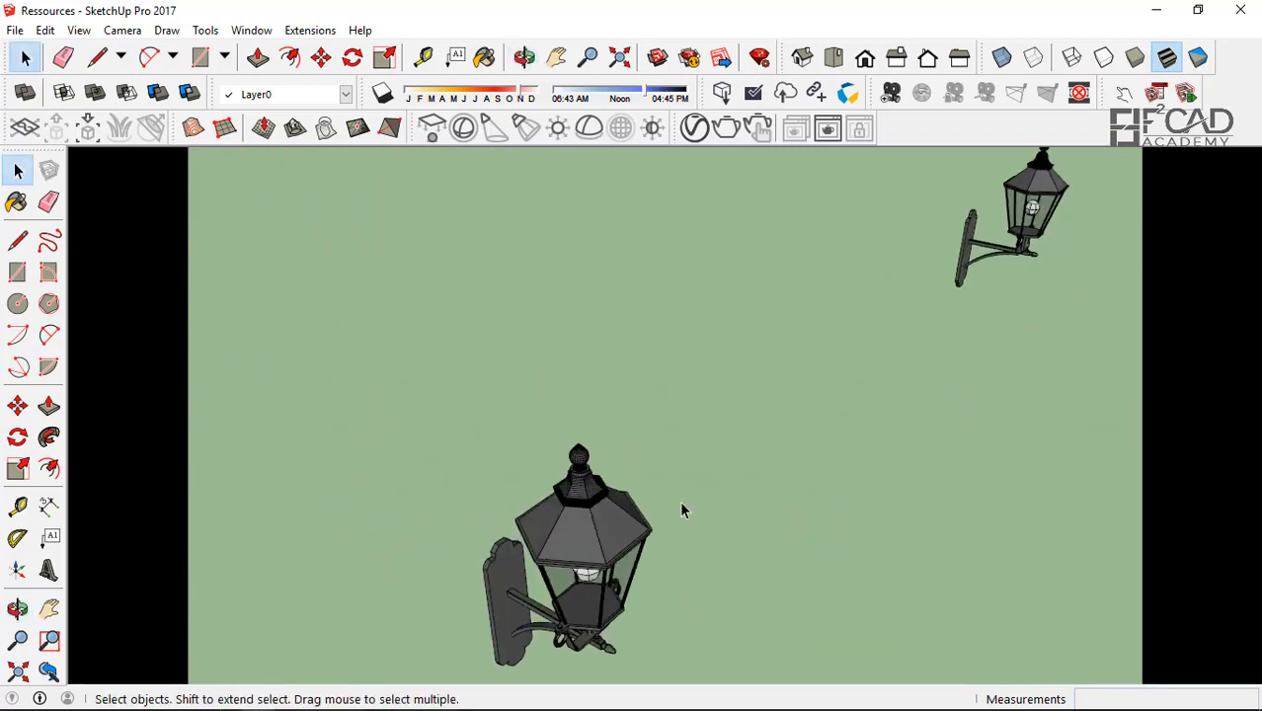
pyautogui.scroll(-2, 680, 500)
pyautogui.scroll(-2, 663, 503)
pyautogui.moveTo(502, 526); pyautogui.dragTo(972, 337, button='middle')
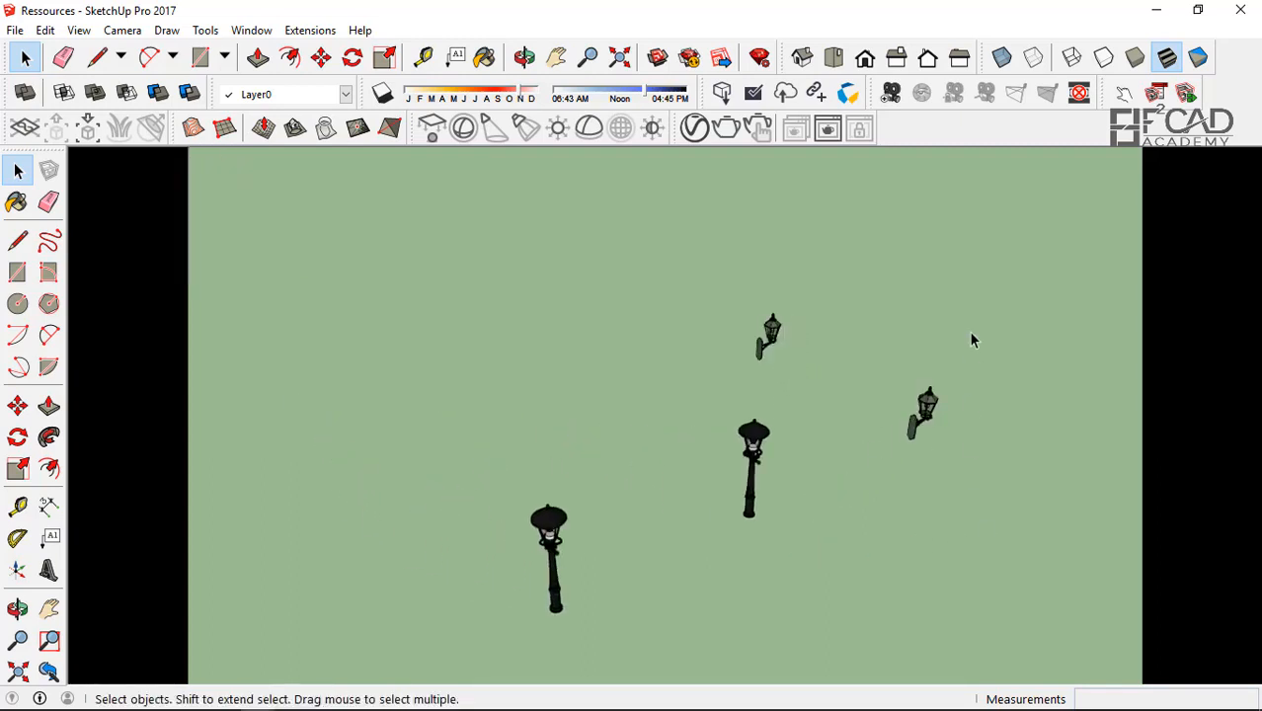
pyautogui.scroll(5, 928, 407)
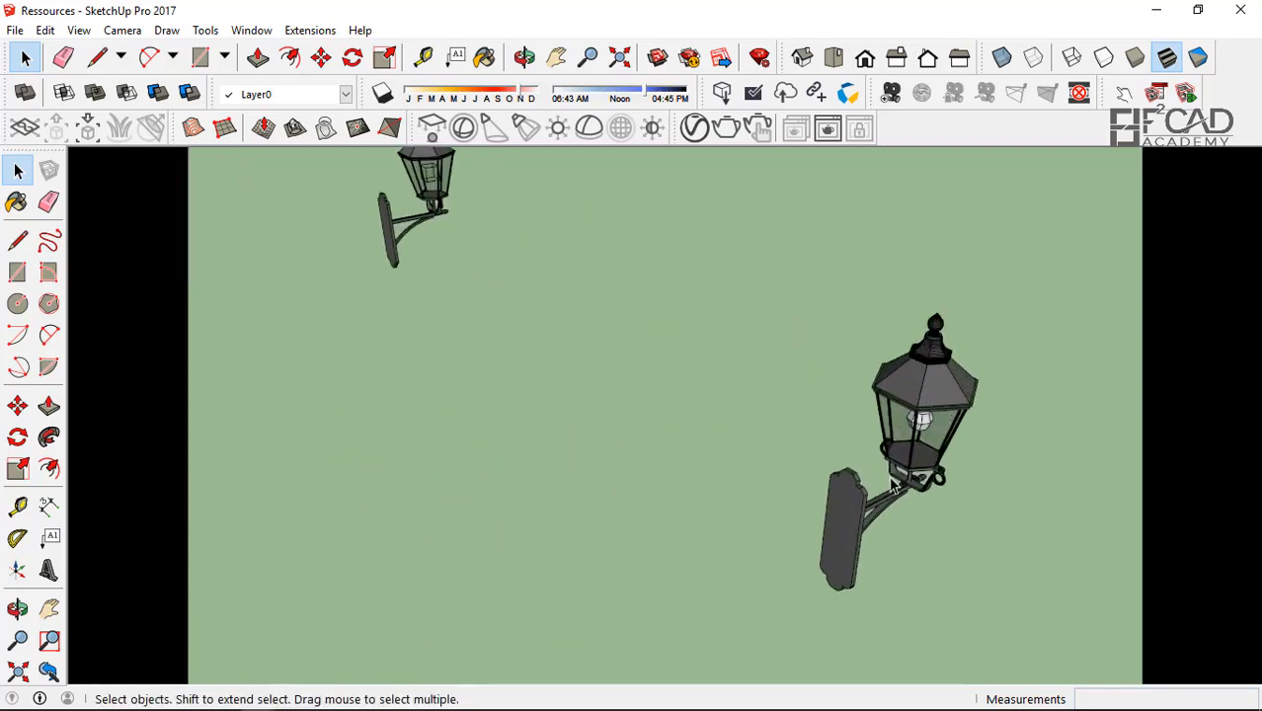
pyautogui.scroll(-1, 877, 474)
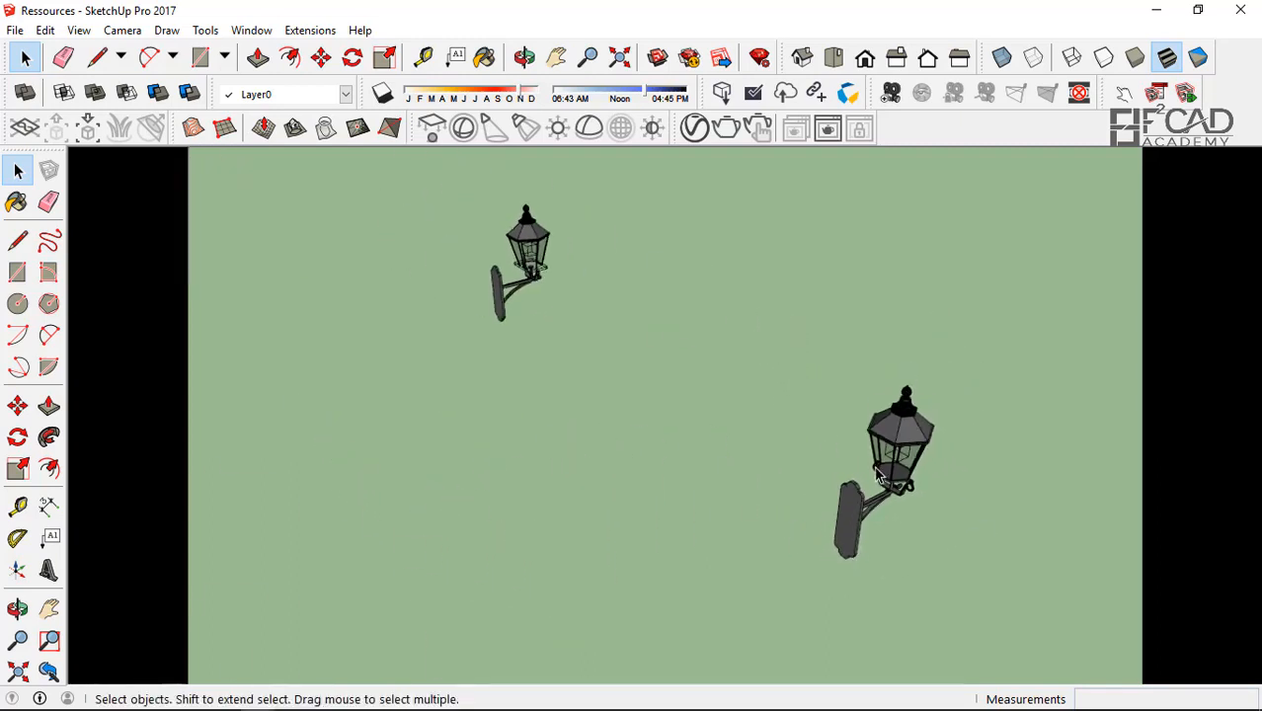
pyautogui.scroll(4, 882, 479)
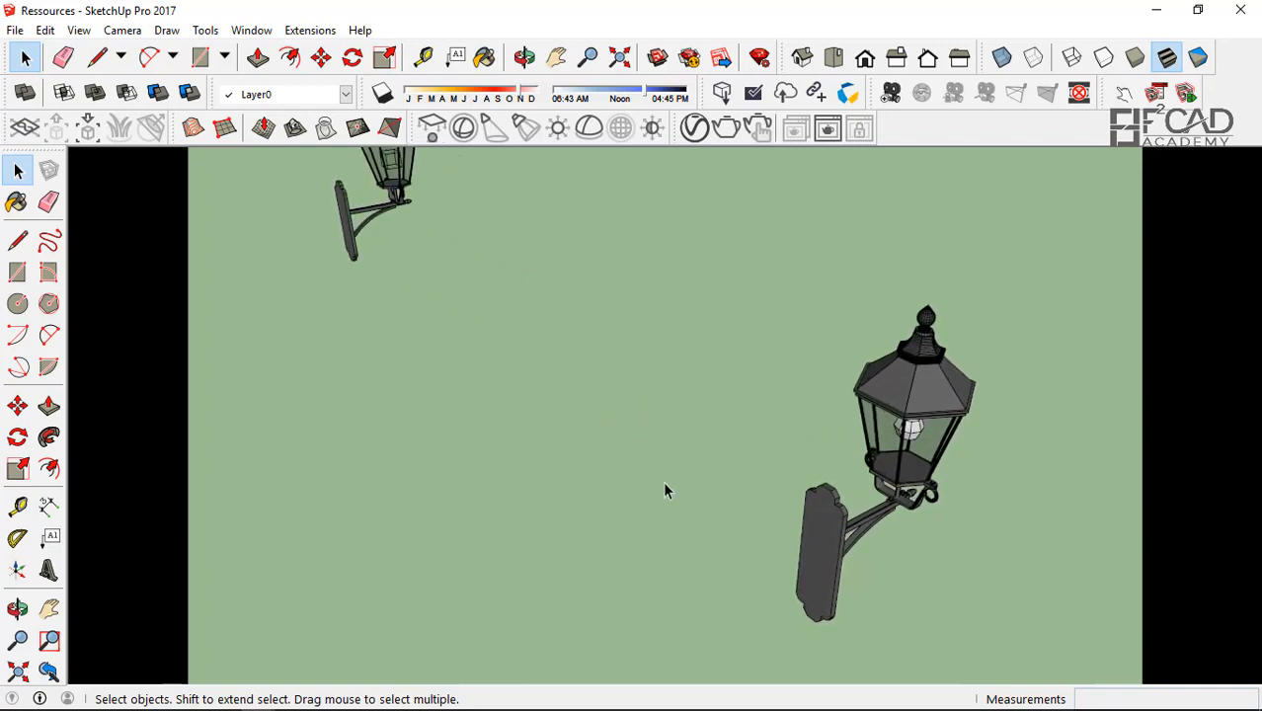
pyautogui.scroll(-2, 857, 425)
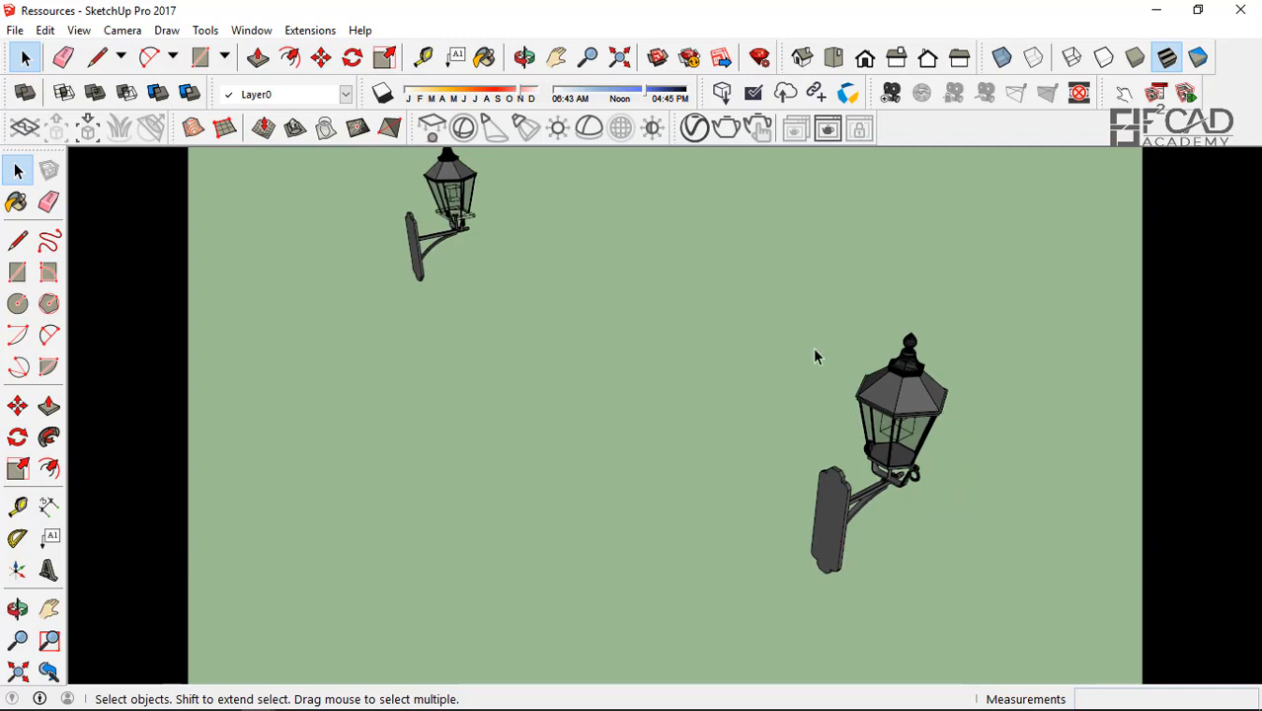
pyautogui.scroll(-1, 889, 419)
pyautogui.scroll(-3, 853, 394)
pyautogui.scroll(3, 567, 375)
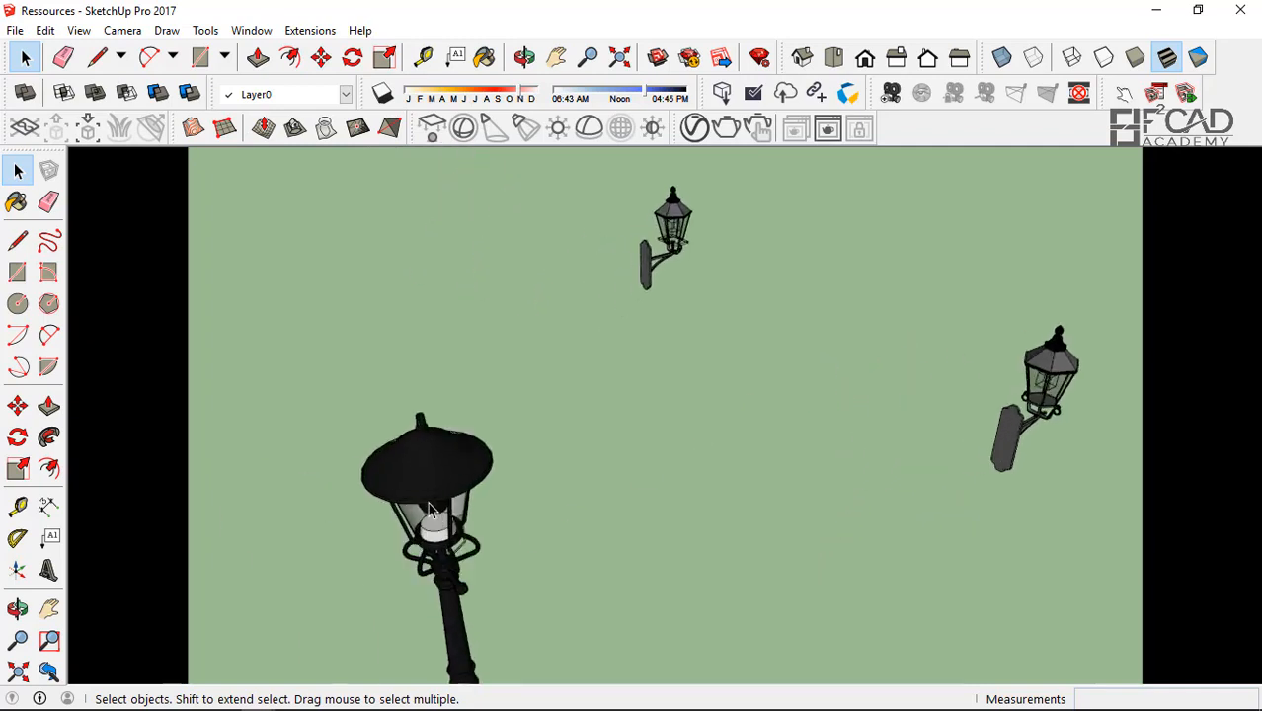
pyautogui.moveTo(464, 511); pyautogui.dragTo(589, 375, button='middle')
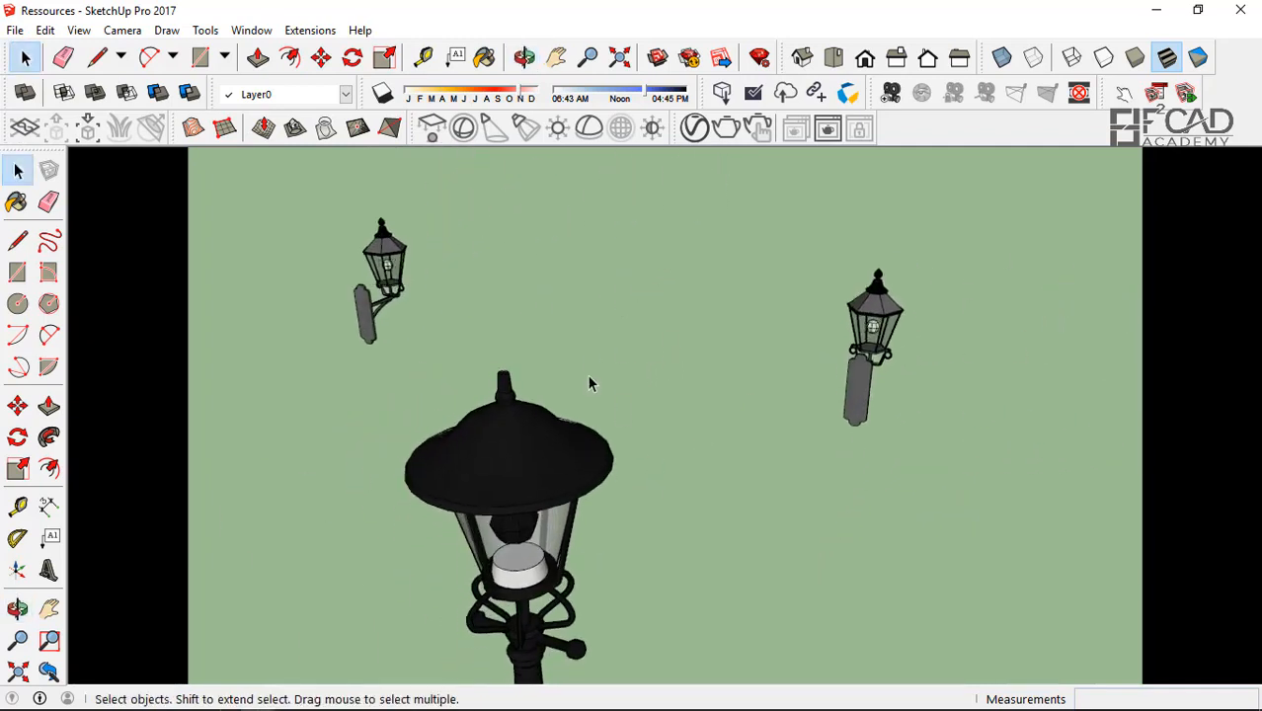
# - Copy the round-capped lamp post component from the Ressources model to the clipboard
pyautogui.click(504, 448)
pyautogui.rightClick(501, 445)
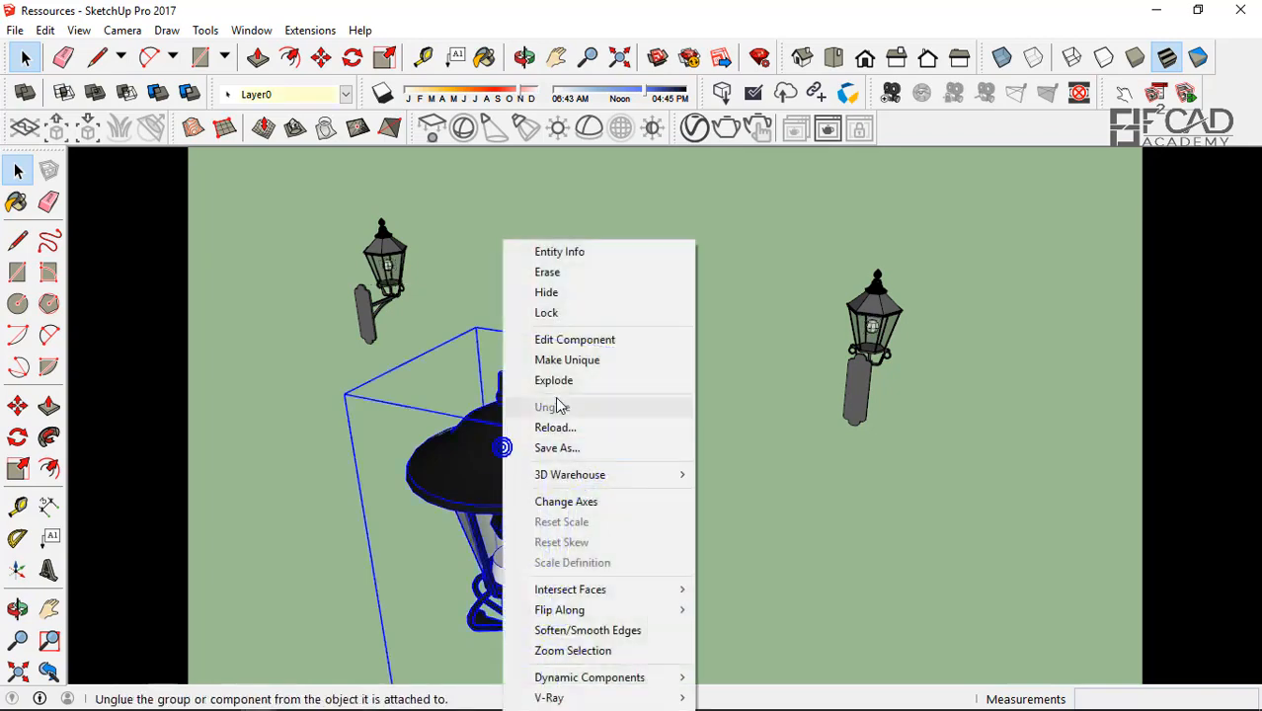
pyautogui.click(453, 488)
pyautogui.click(46, 30)
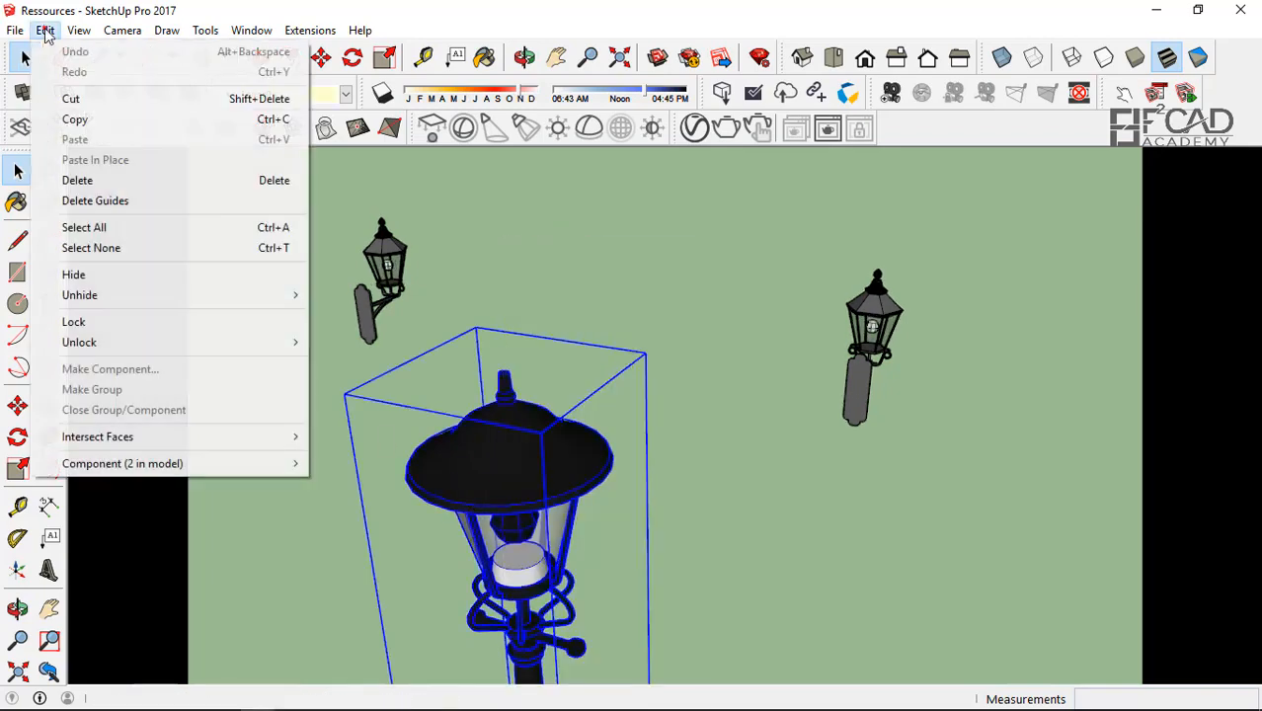
pyautogui.click(90, 124)
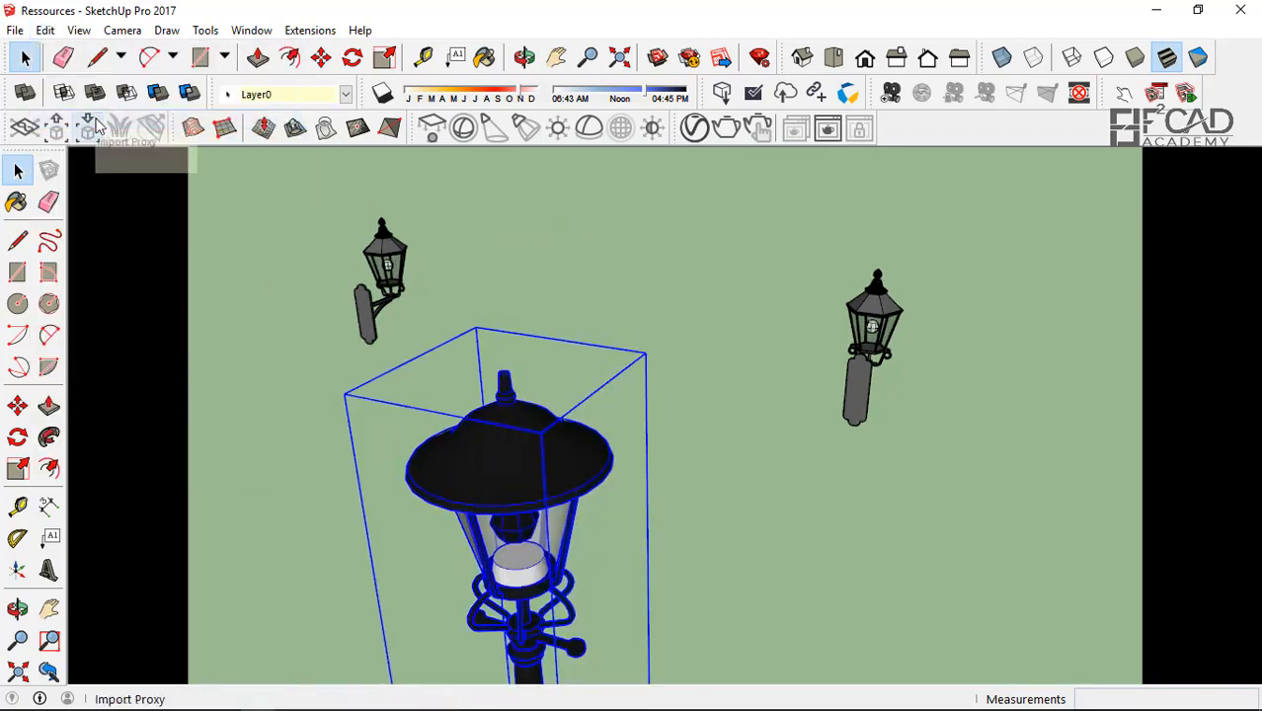
# - Return to the Fichier de travail AP#1_2 model and paste the lamp post on the grass beside the pool planter
pyautogui.click(1157, 10)
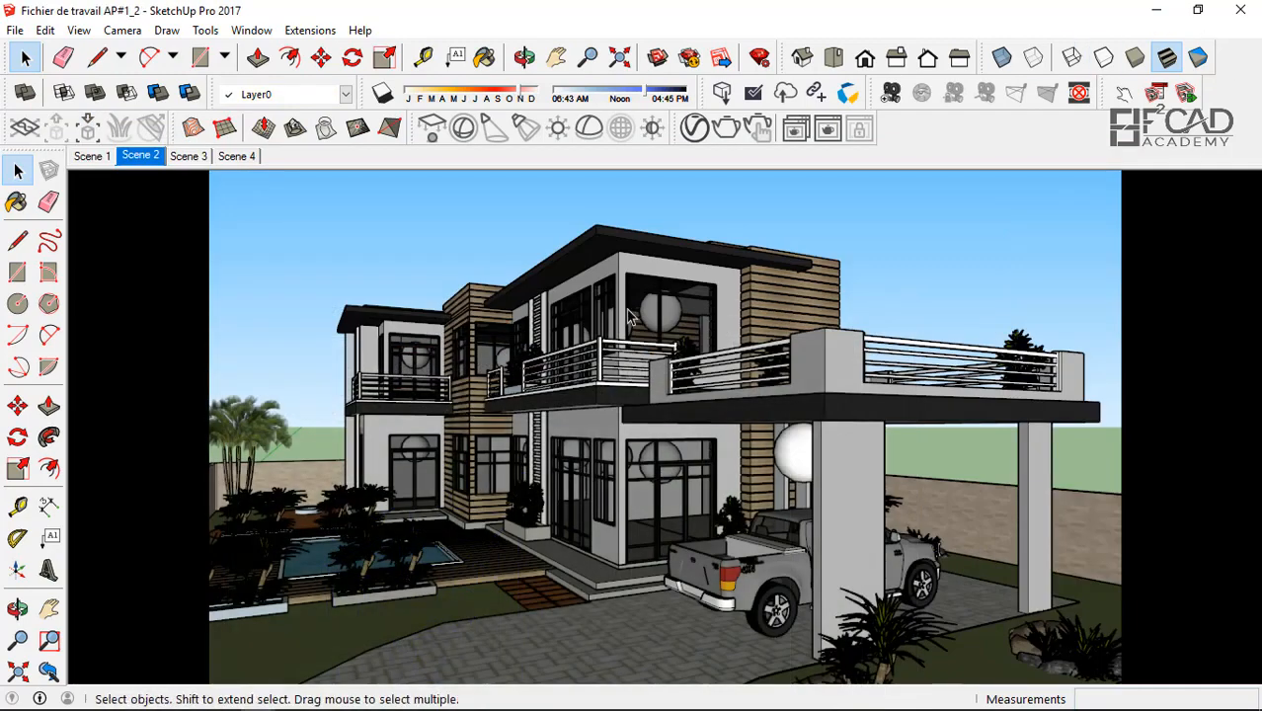
pyautogui.click(46, 30)
pyautogui.click(79, 140)
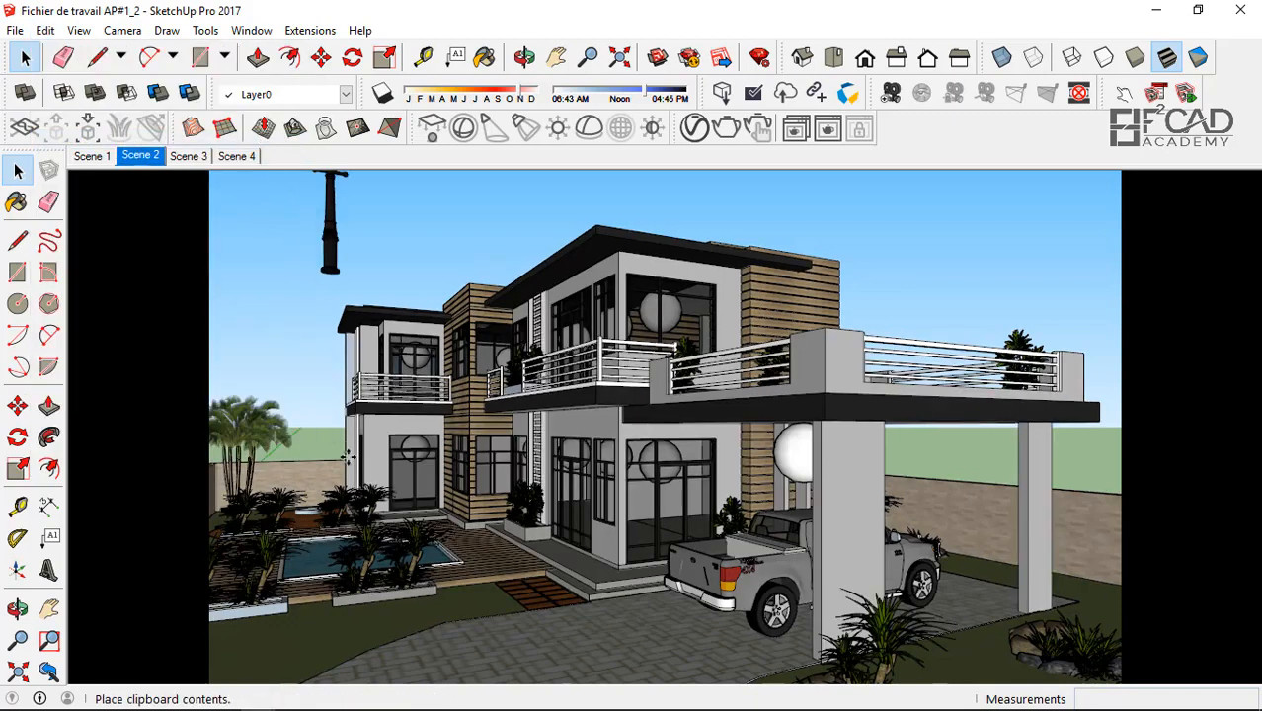
pyautogui.click(361, 350)
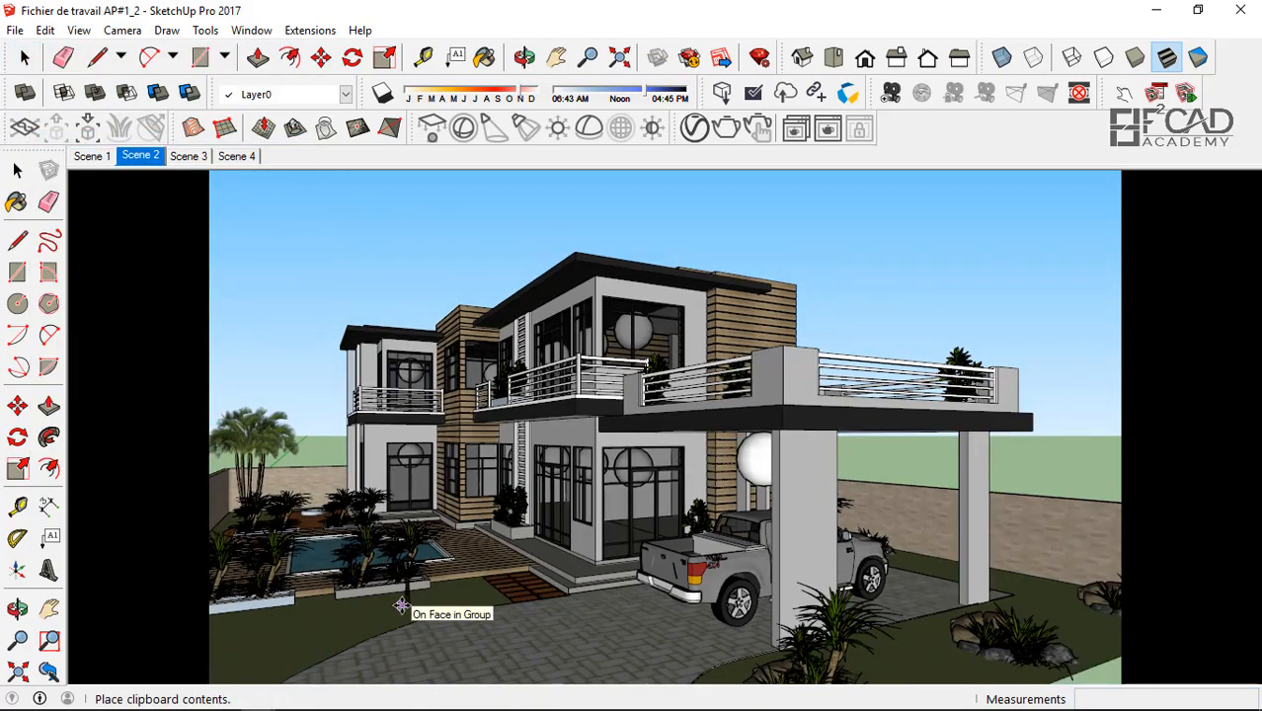
pyautogui.click(408, 605)
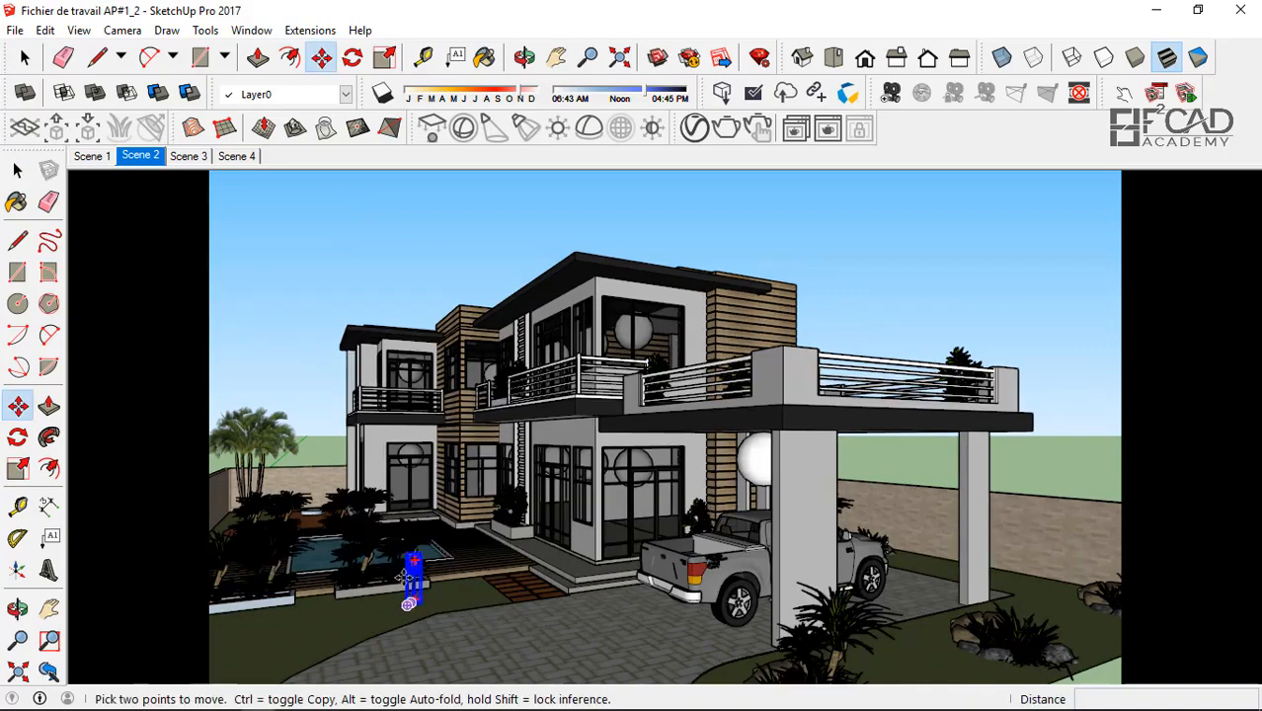
# - Scale the pasted lamp post up uniformly by a factor of about 2.71 and deselect it
pyautogui.scroll(6, 395, 577)
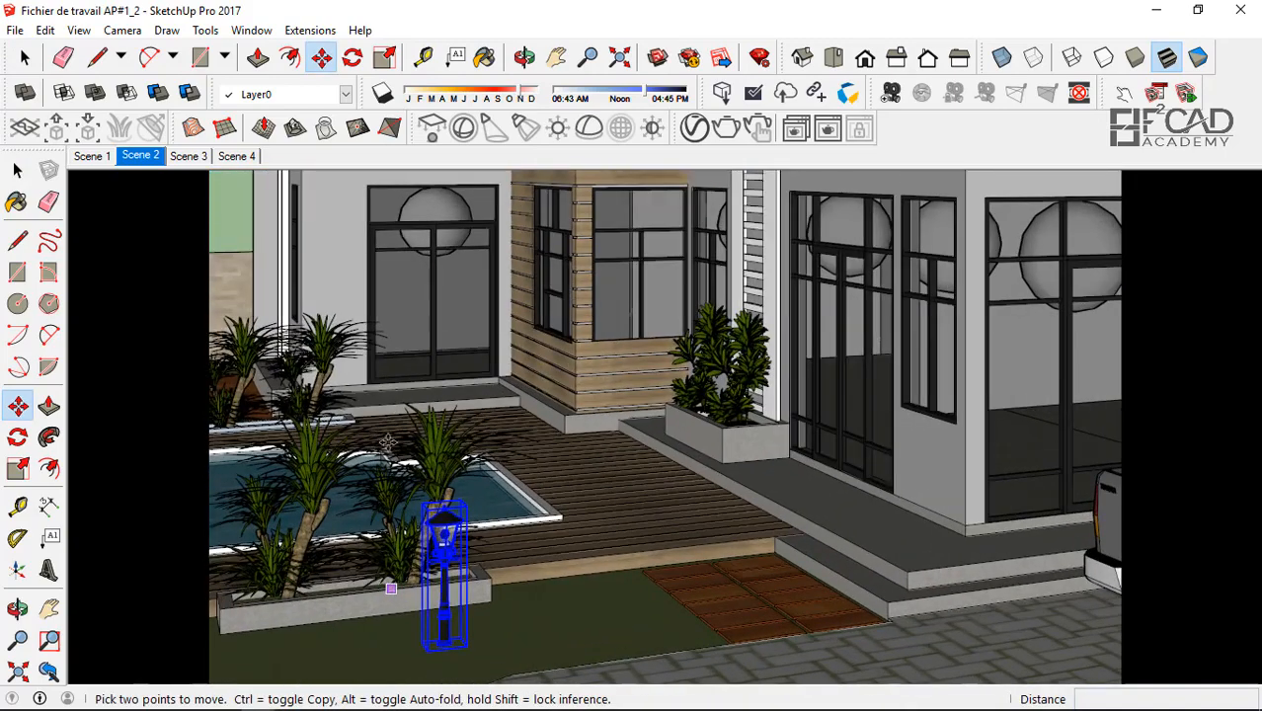
pyautogui.click(17, 469)
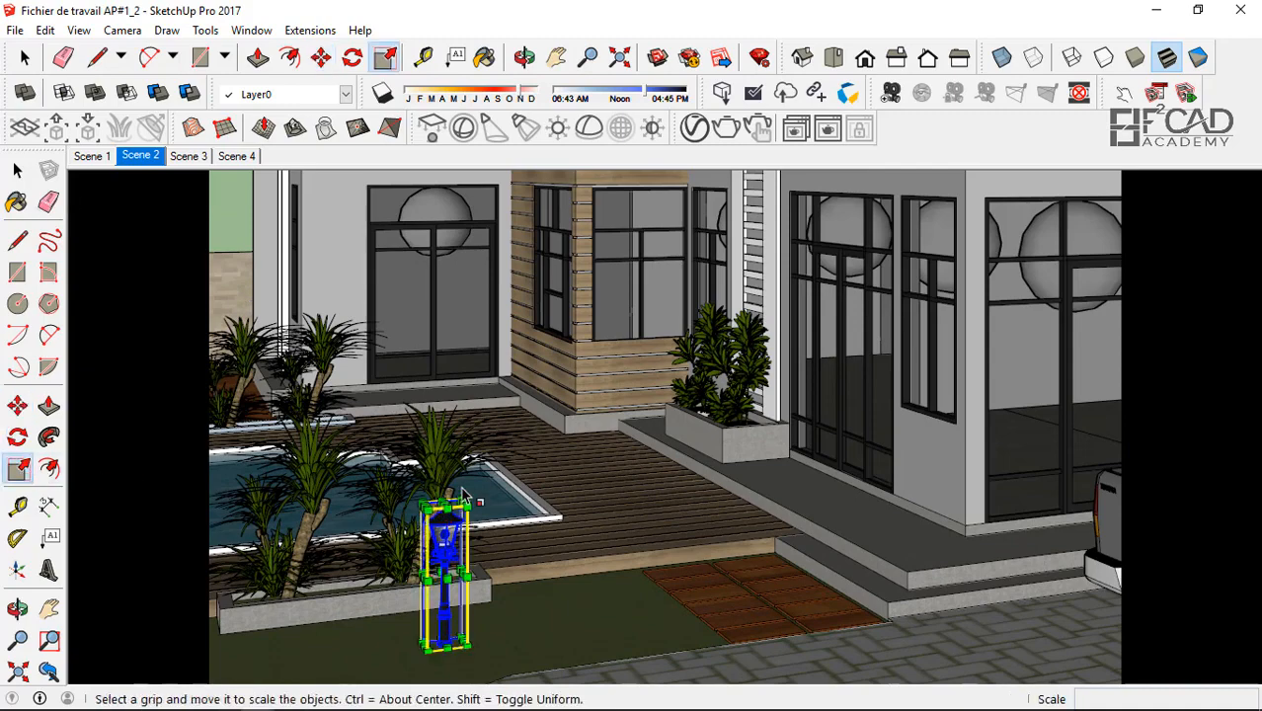
pyautogui.moveTo(464, 504); pyautogui.dragTo(642, 305)
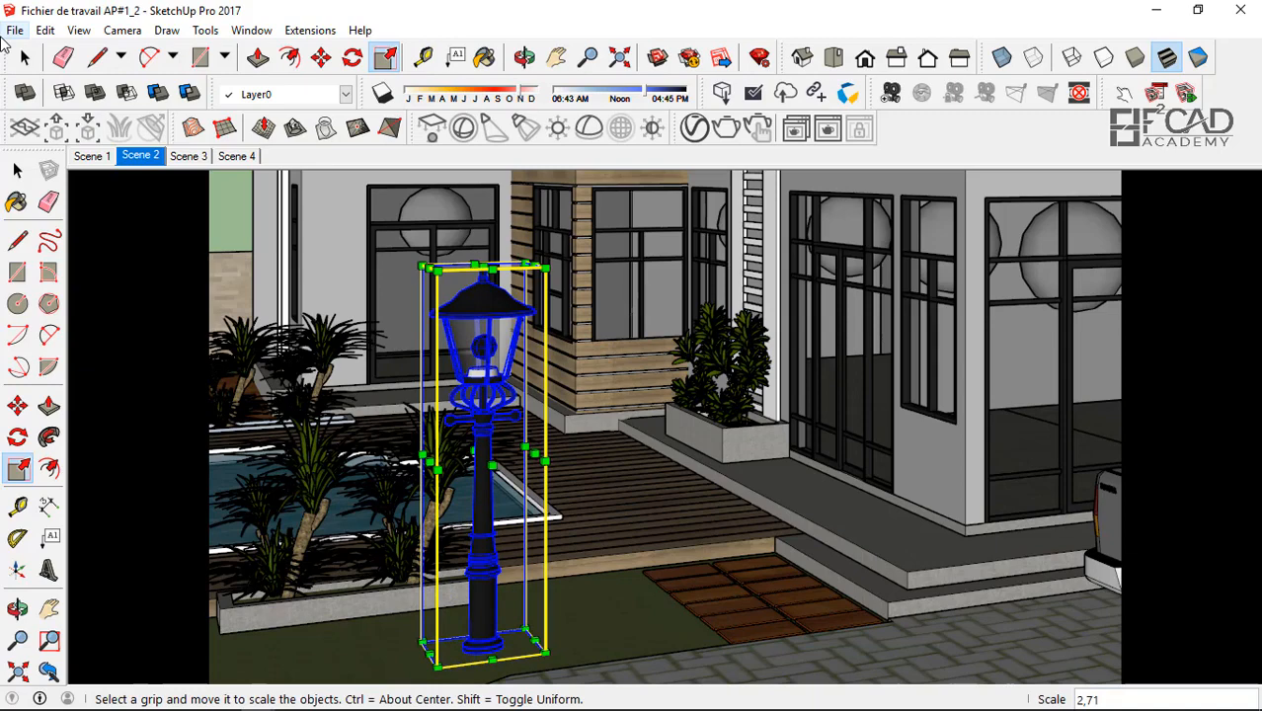
pyautogui.click(17, 170)
pyautogui.click(583, 431)
pyautogui.scroll(-2, 580, 501)
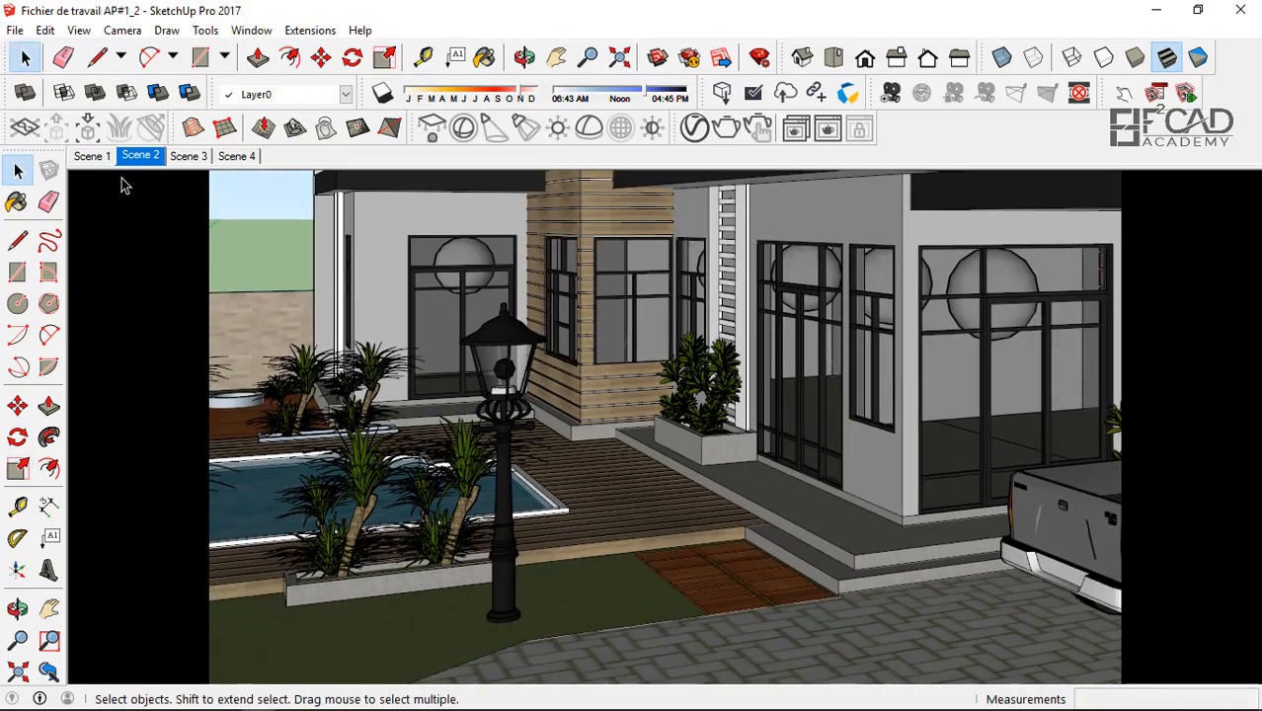
# - Restore the Scene 2 view and move the lamp post about 2.26 m to the open grass in front of the pool planters
pyautogui.click(148, 154)
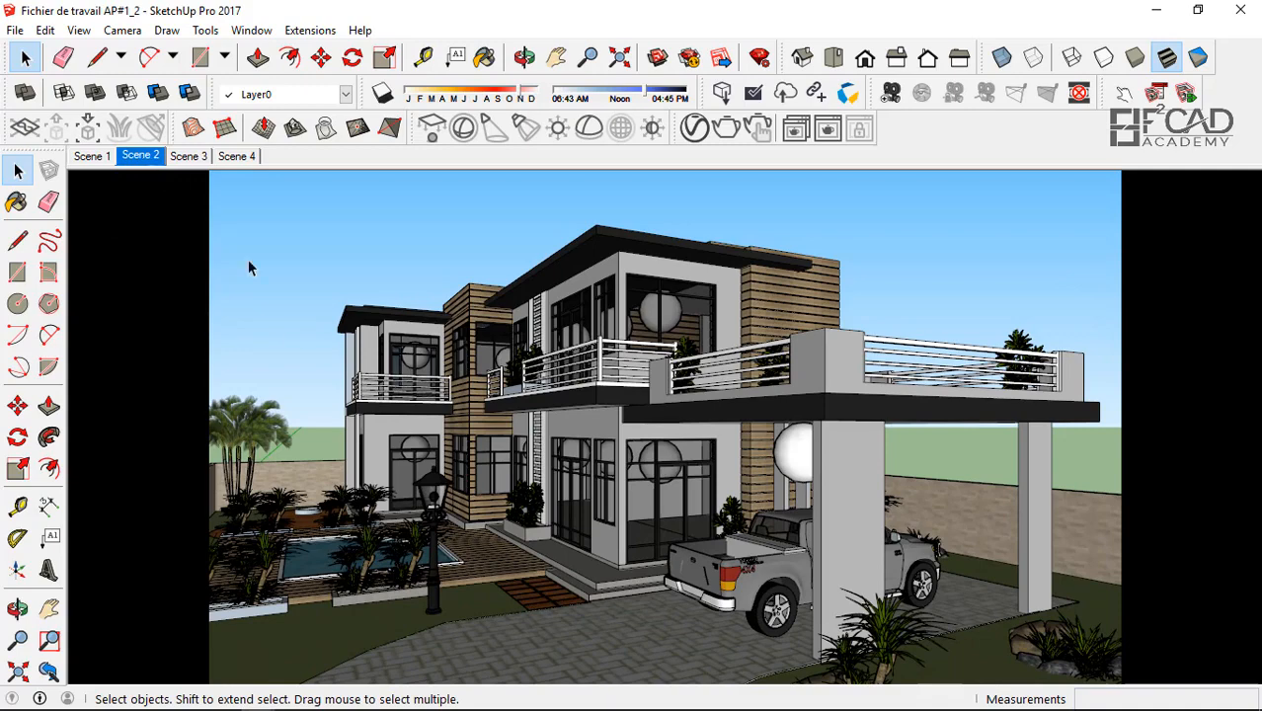
pyautogui.click(435, 602)
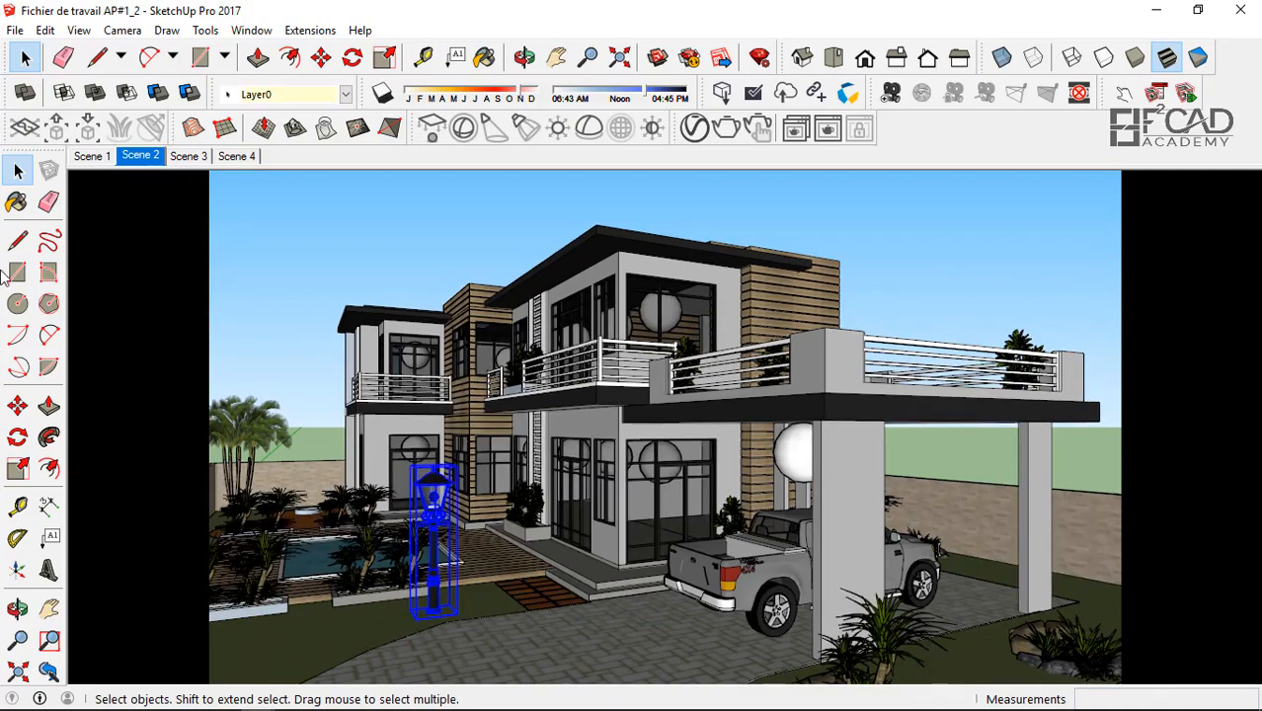
pyautogui.click(17, 406)
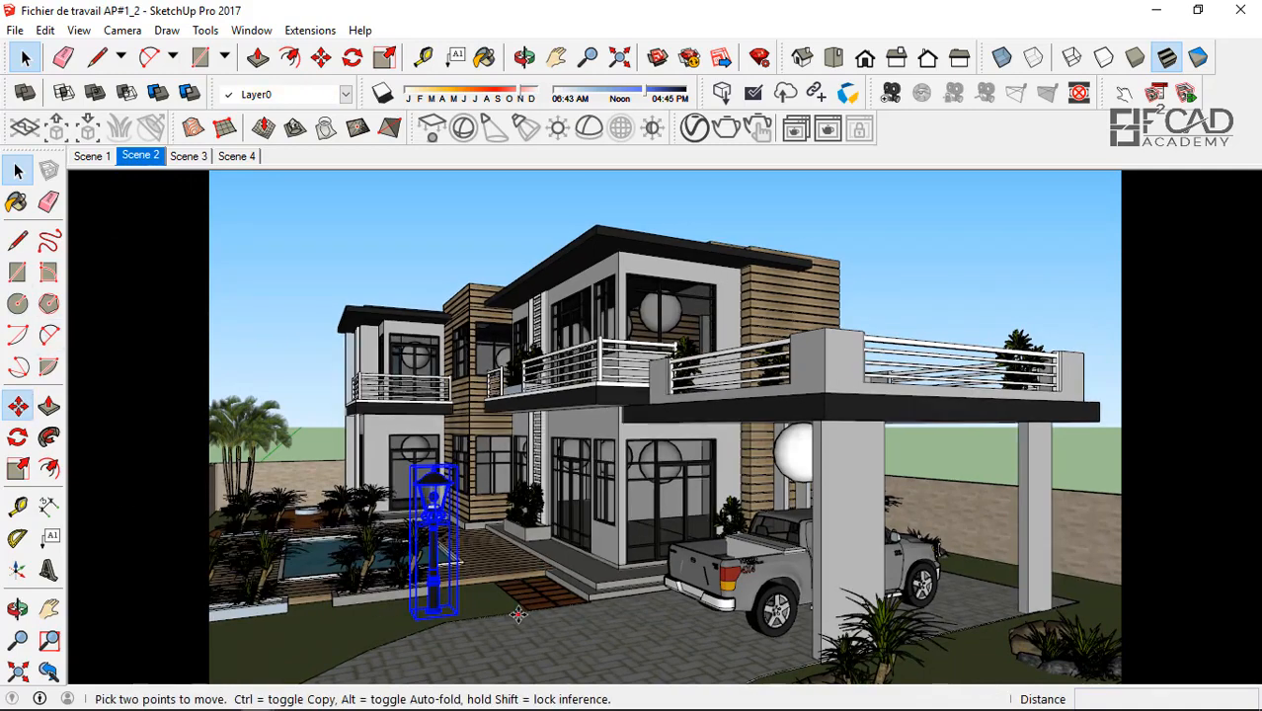
pyautogui.click(509, 614)
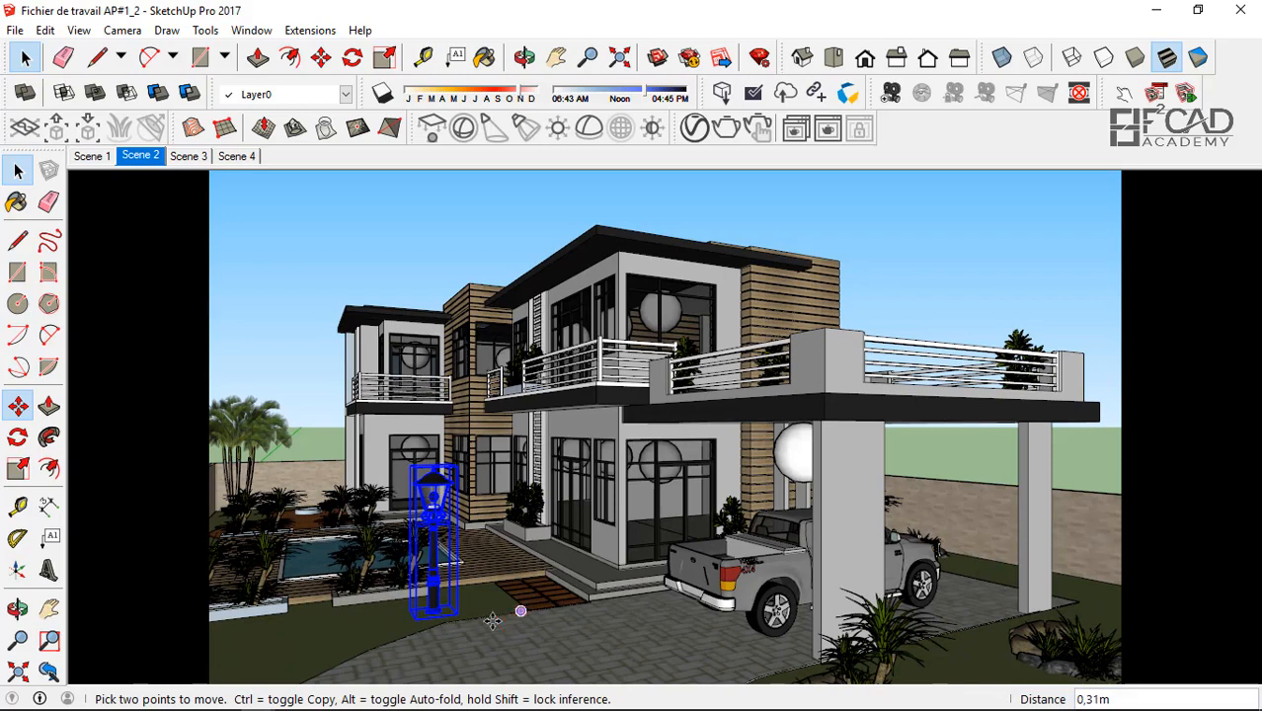
pyautogui.click(420, 641)
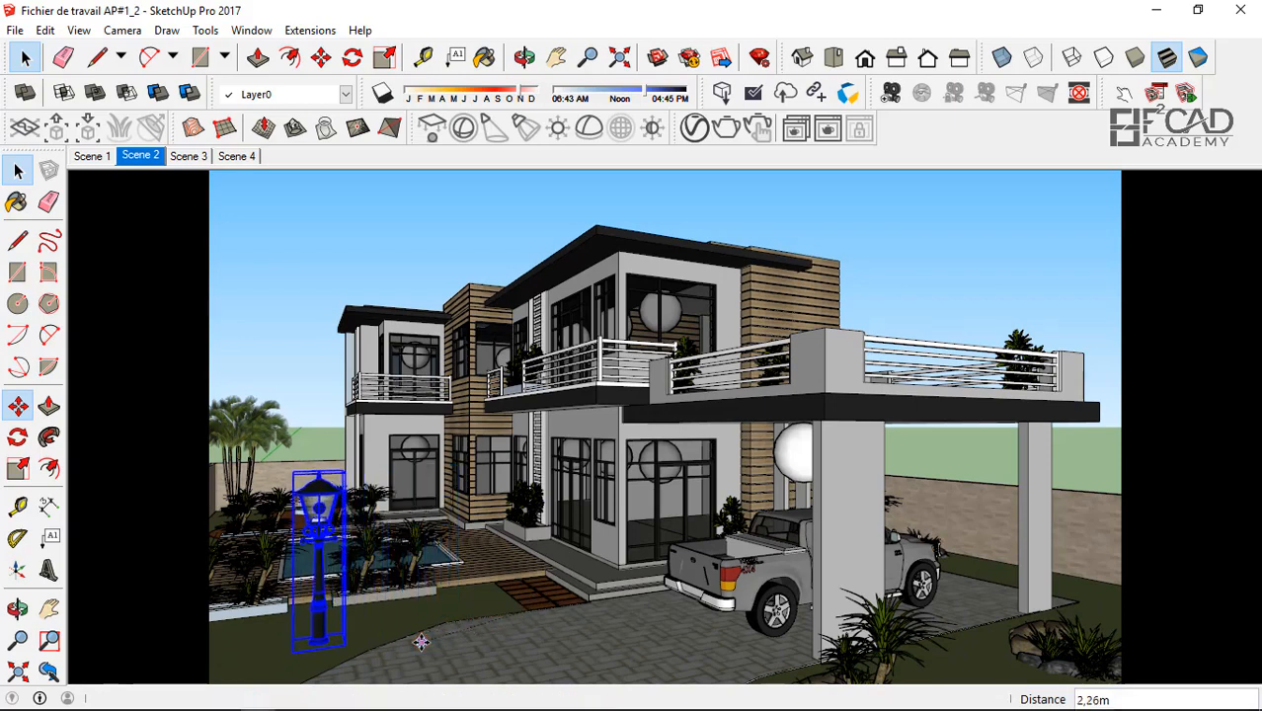
# - Scale the lamp post down uniformly by a factor of about 0.91 and deselect it
pyautogui.click(17, 469)
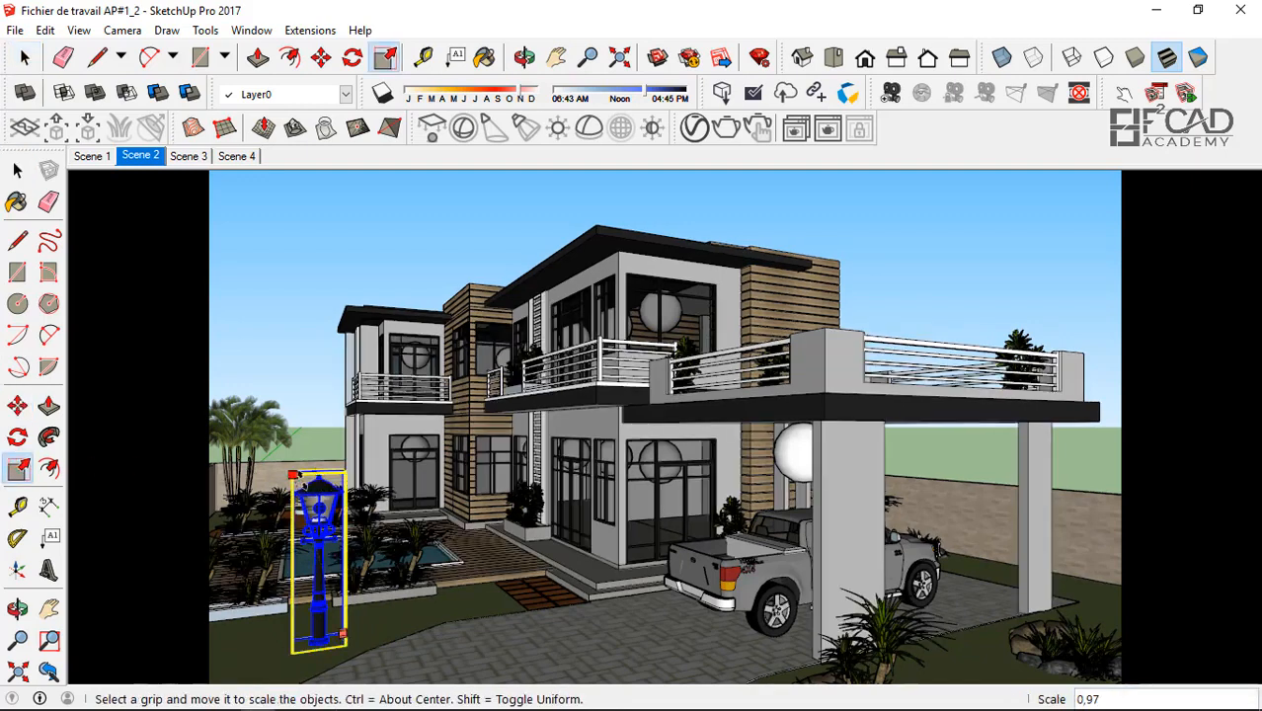
pyautogui.click(294, 475)
pyautogui.click(17, 171)
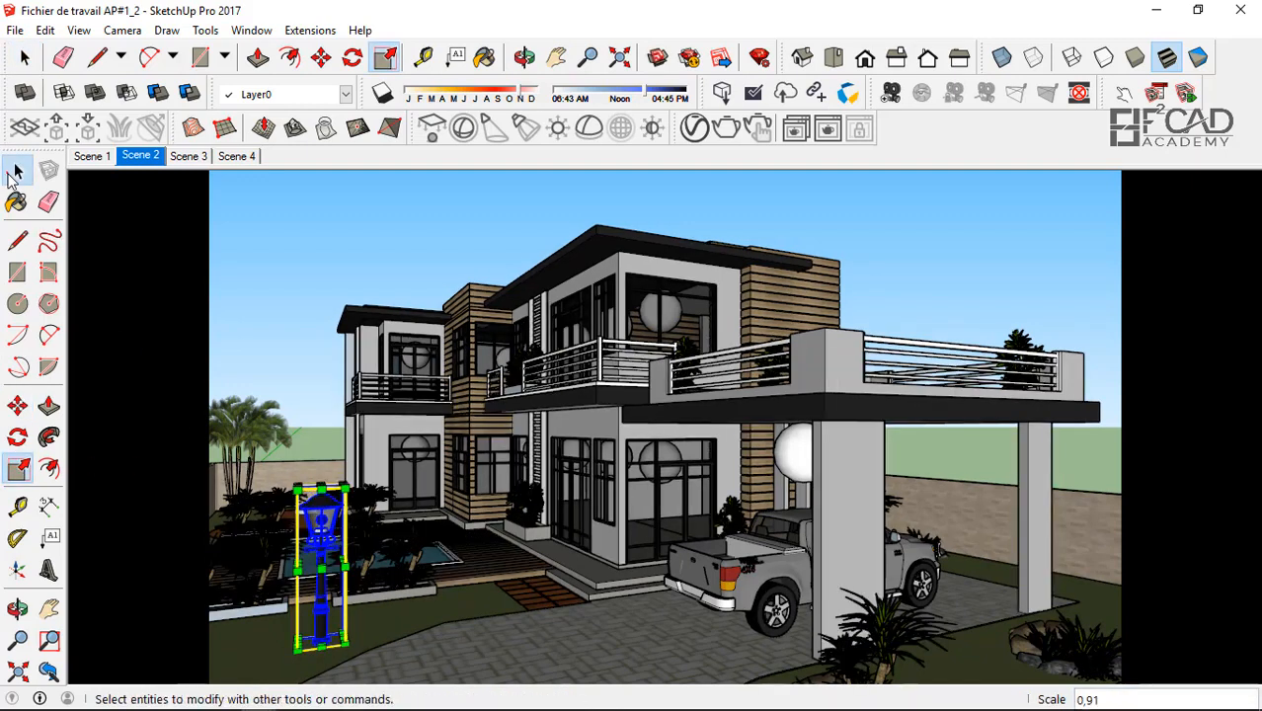
pyautogui.click(349, 245)
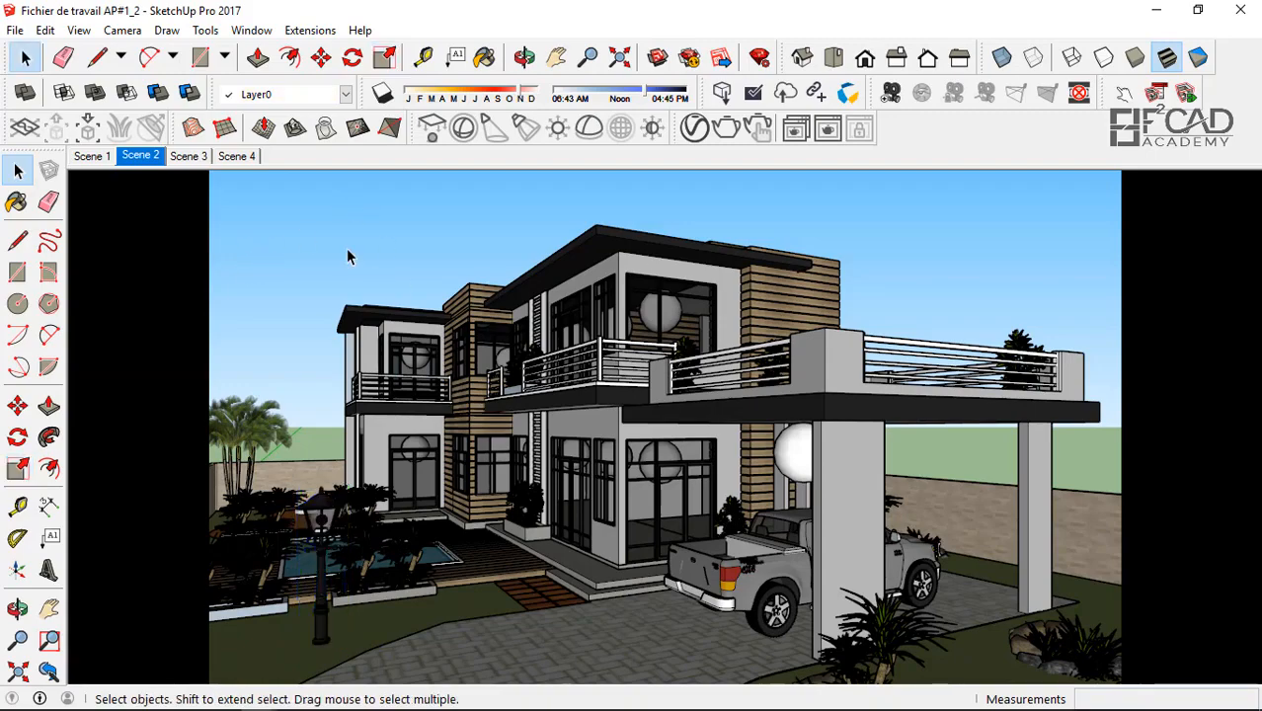
# - Open the lamp post and its nested glass-and-pole group for editing at the lantern
pyautogui.scroll(3, 328, 542)
pyautogui.scroll(8, 329, 542)
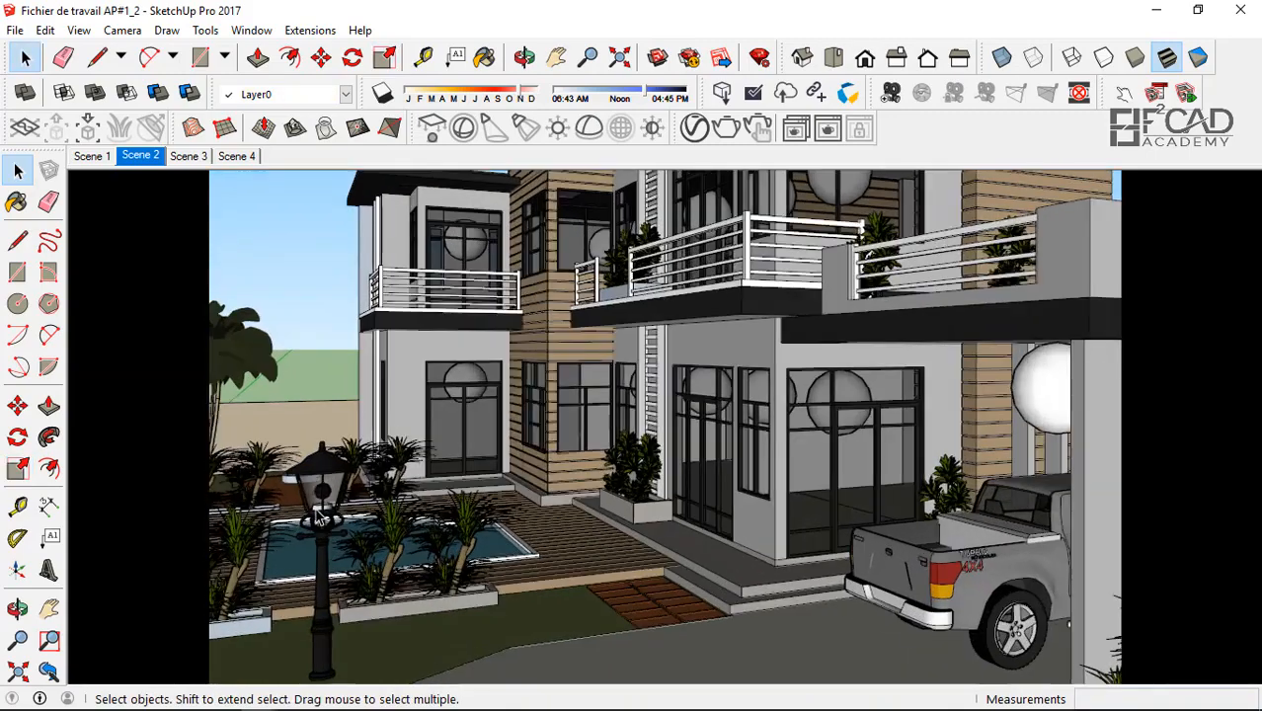
pyautogui.scroll(5, 316, 470)
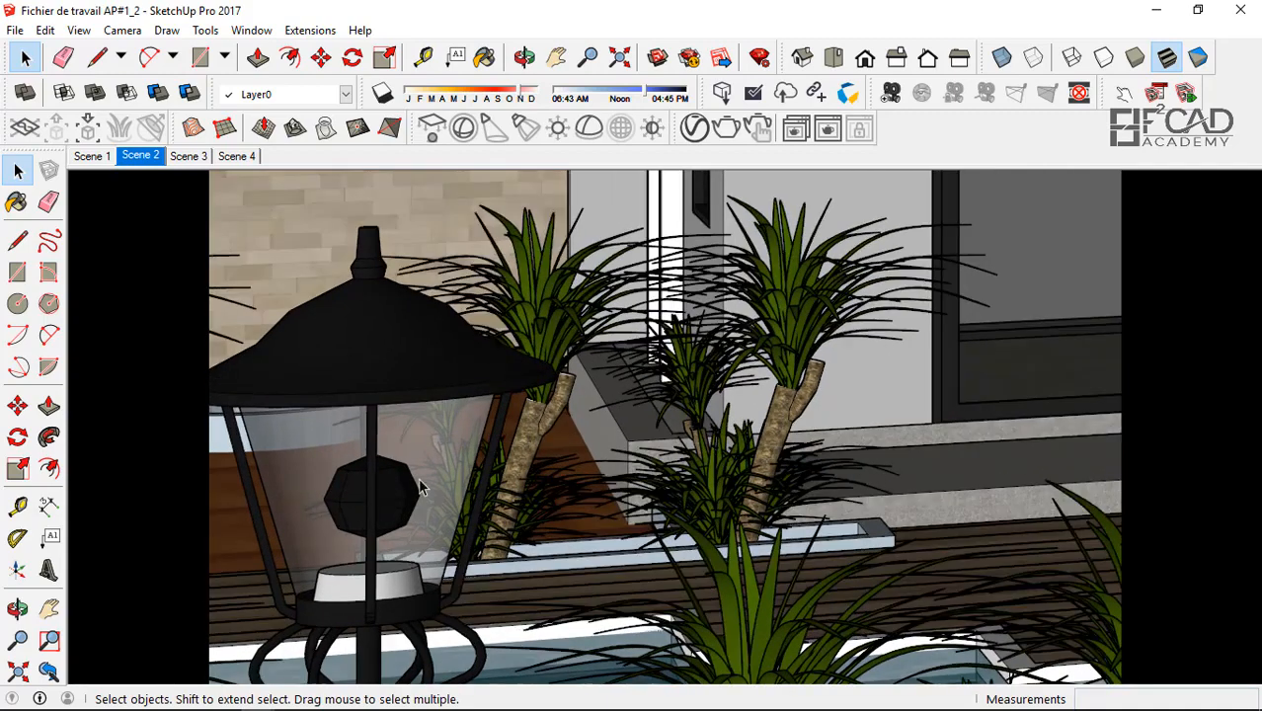
pyautogui.click(420, 481)
pyautogui.doubleClick(420, 481)
pyautogui.click(420, 476)
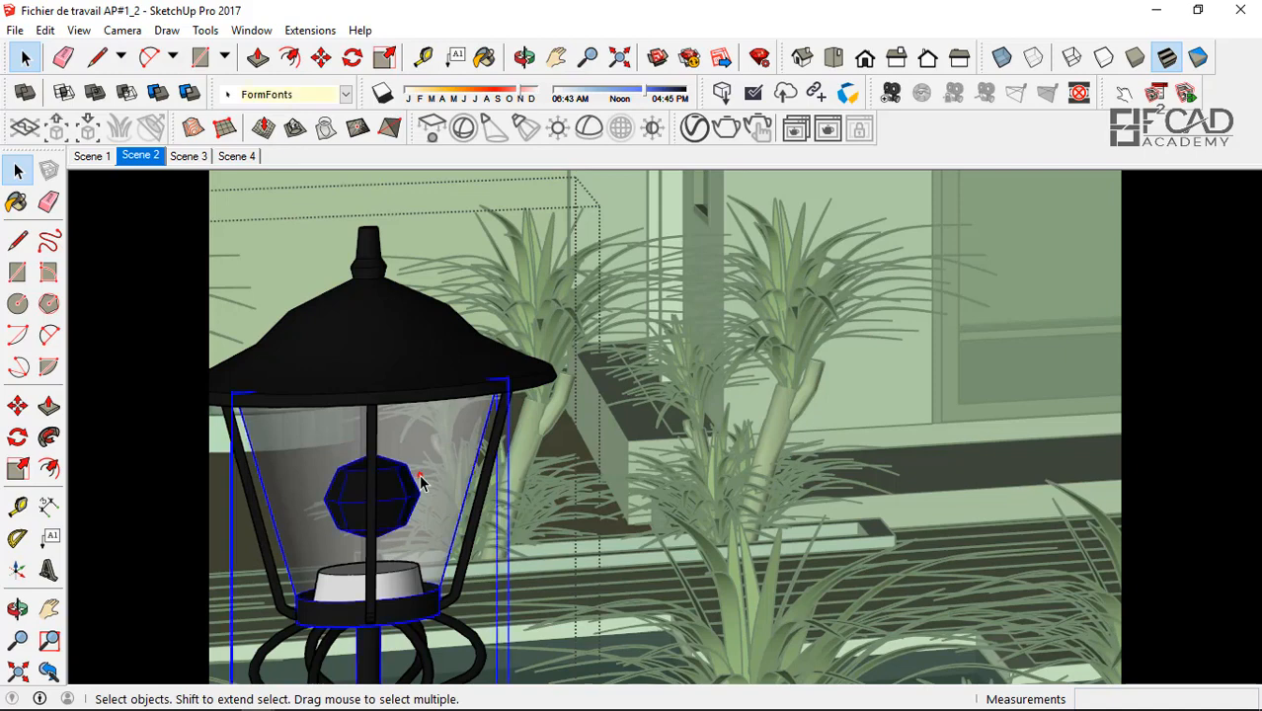
pyautogui.rightClick(420, 476)
pyautogui.click(430, 502)
pyautogui.doubleClick(430, 502)
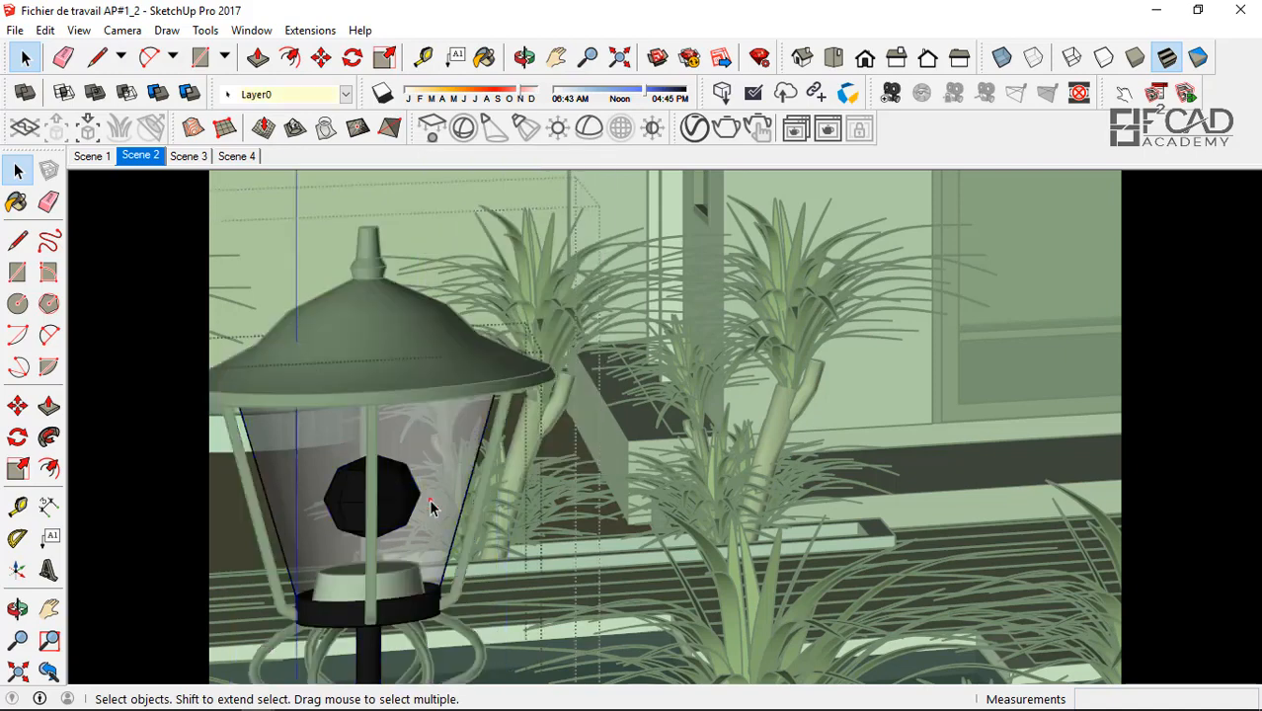
# - Hide all connected glass-and-pole geometry of the lamp post to expose the inner sphere, and close the open groups
pyautogui.click(430, 508)
pyautogui.tripleClick(429, 502)
pyautogui.click(430, 502)
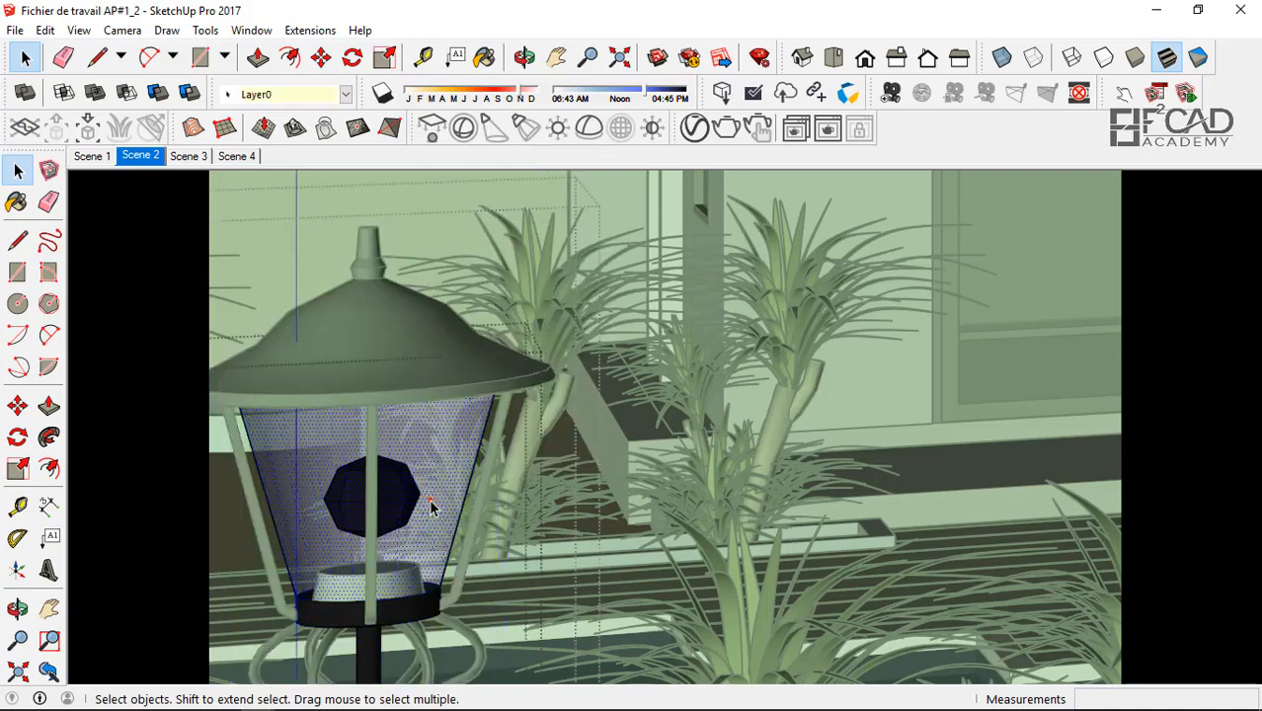
pyautogui.tripleClick(430, 501)
pyautogui.rightClick(430, 506)
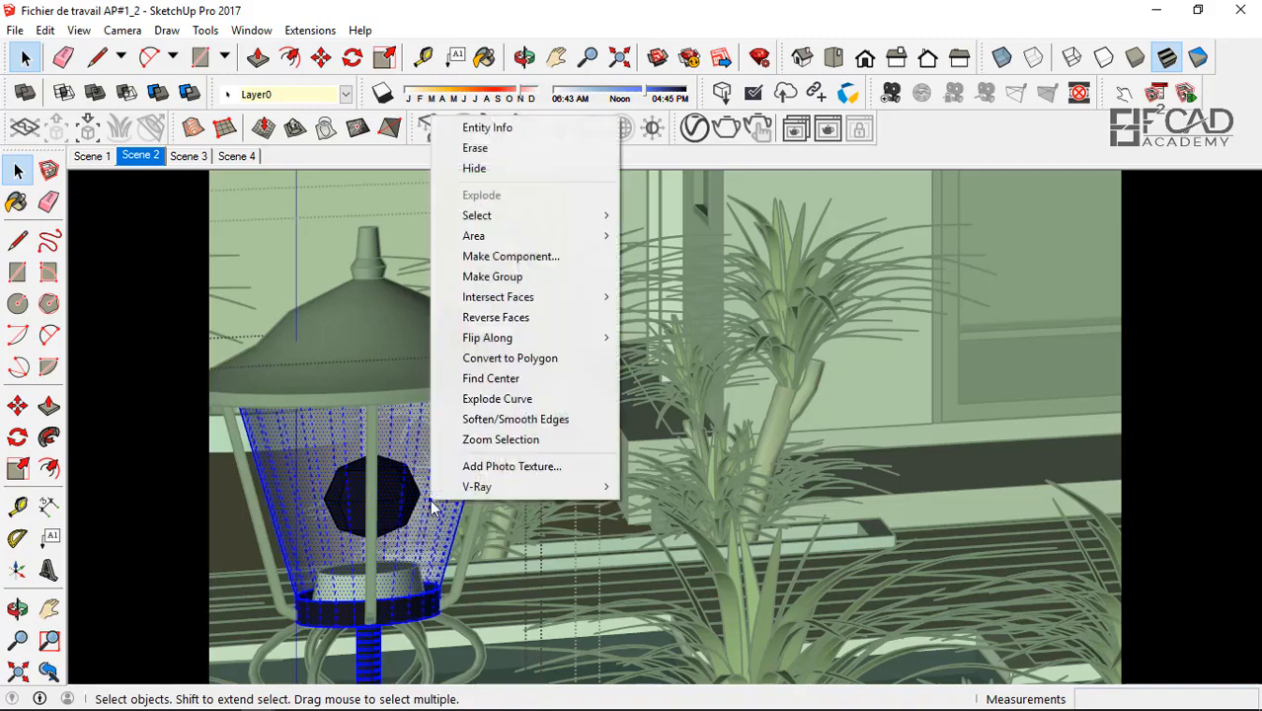
pyautogui.click(500, 179)
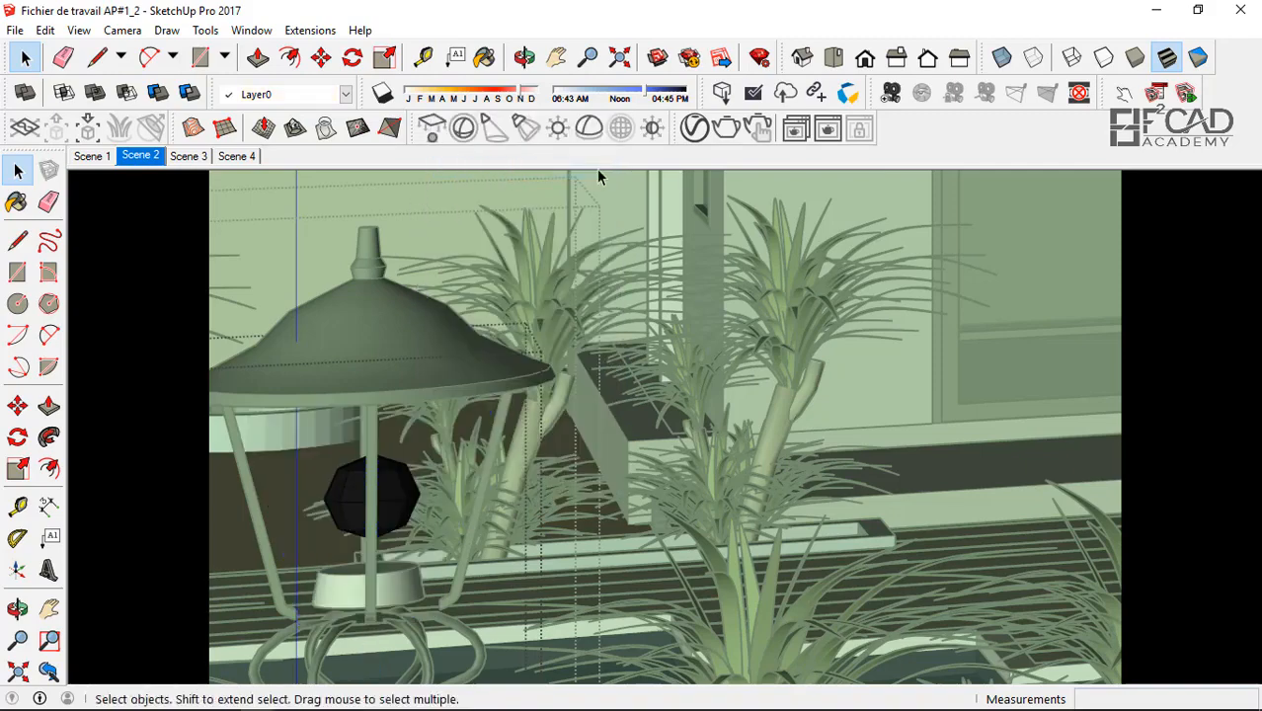
pyautogui.click(451, 227)
pyautogui.click(450, 227)
pyautogui.scroll(-7, 565, 506)
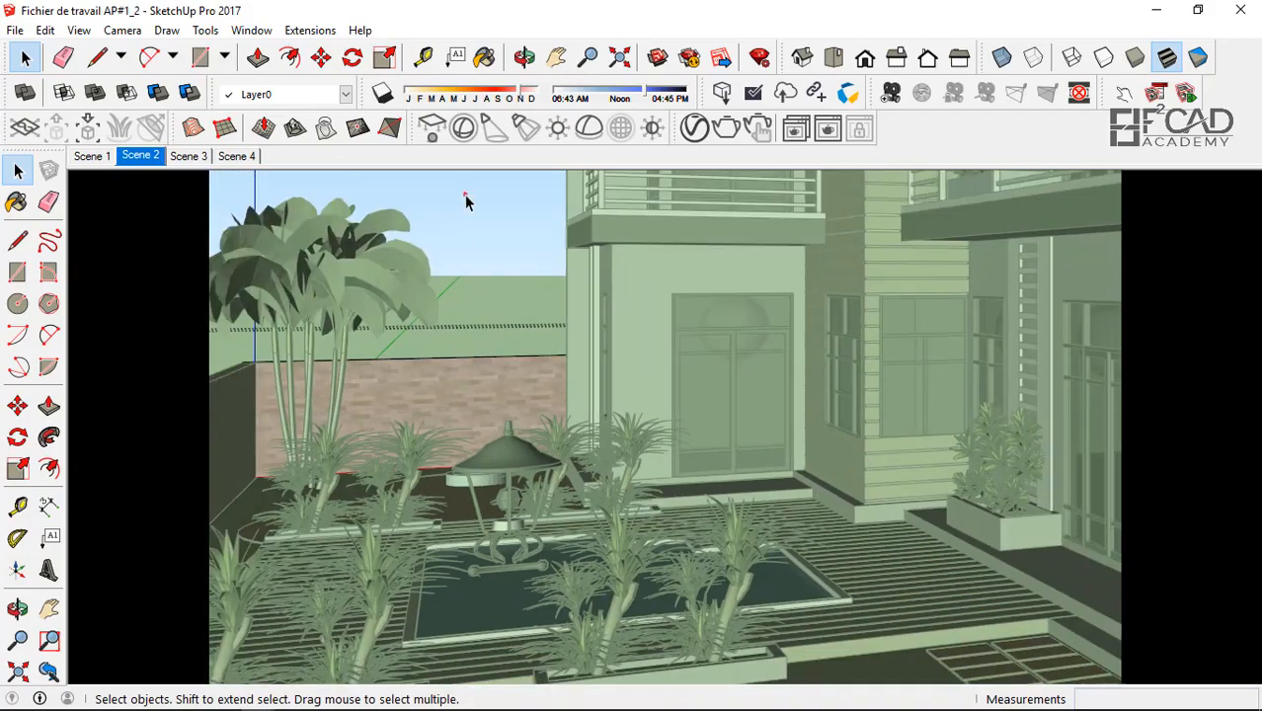
pyautogui.click(465, 195)
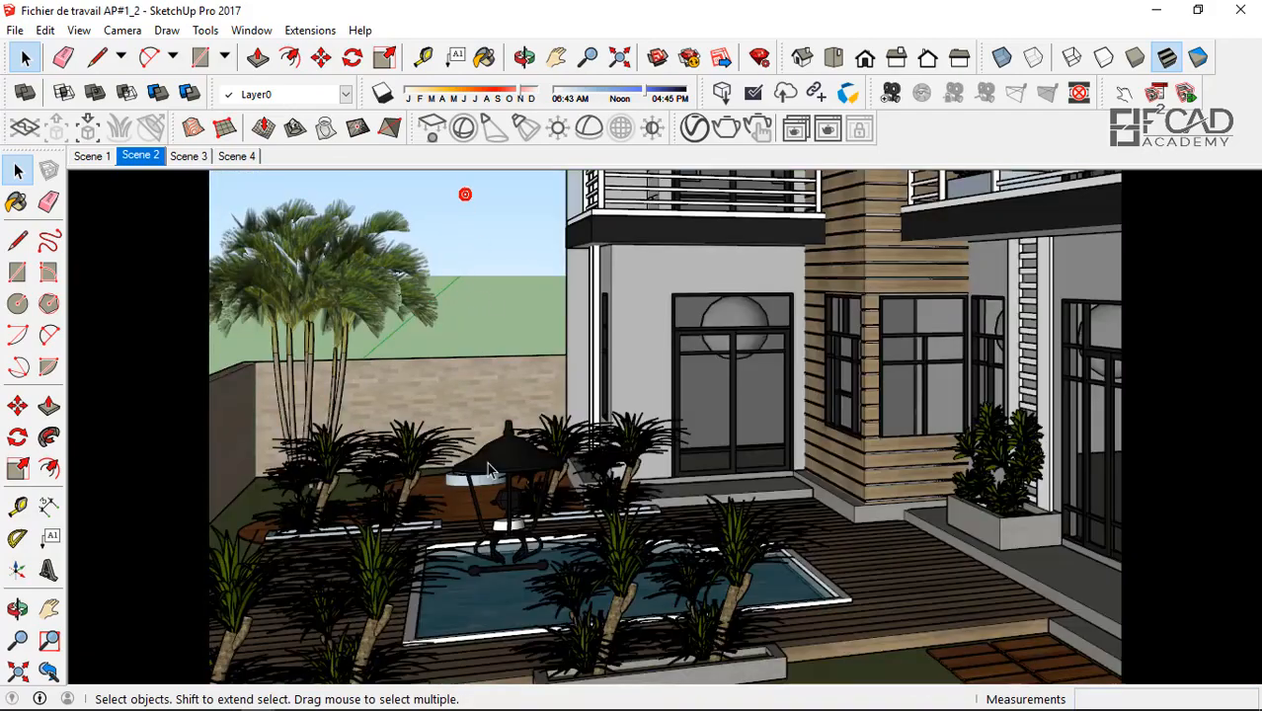
# - Select the sphere inside the opened lamp post, check the LightOmni settings in the V-Ray Asset Editor, and close the group
pyautogui.scroll(6, 513, 487)
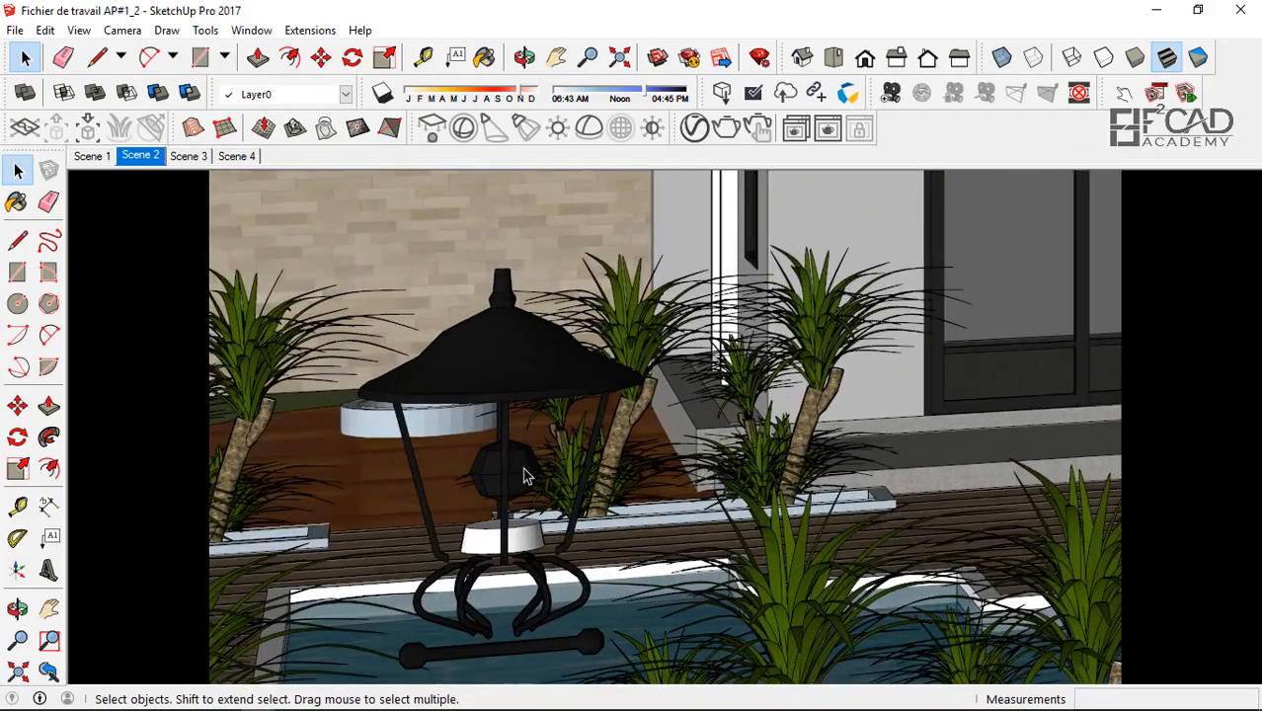
pyautogui.scroll(4, 517, 479)
pyautogui.click(531, 466)
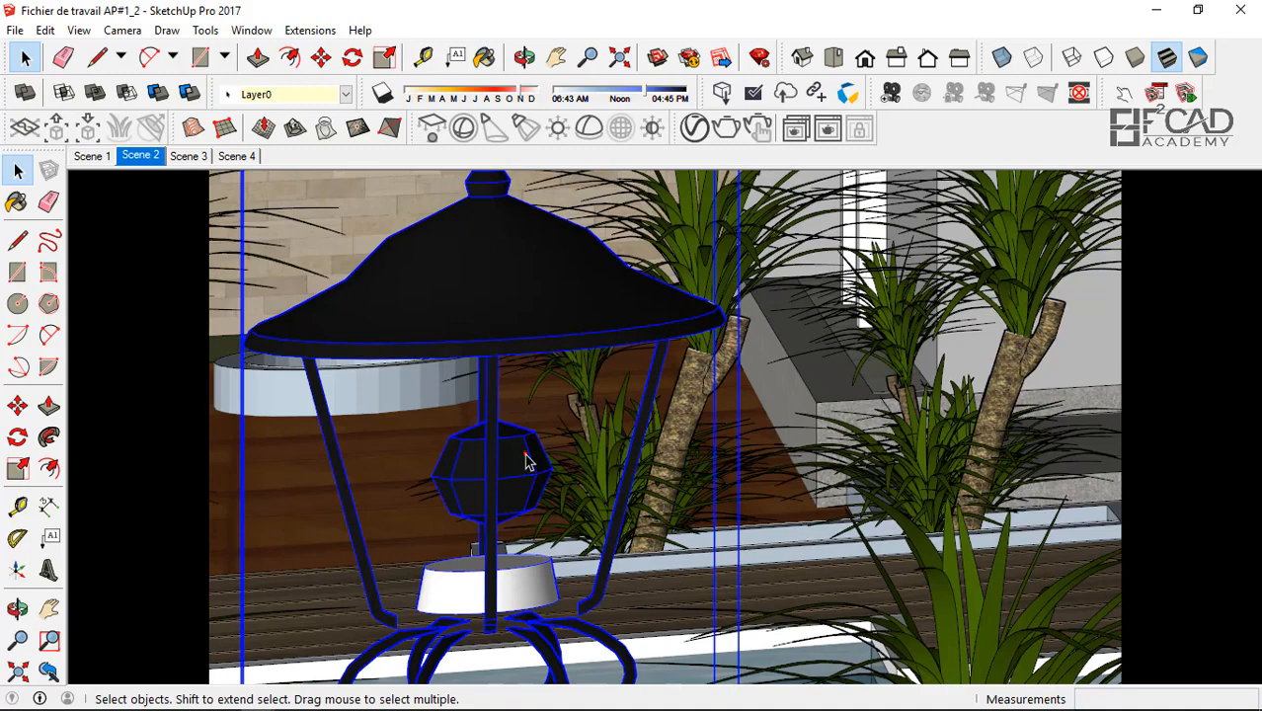
pyautogui.doubleClick(529, 468)
pyautogui.click(522, 465)
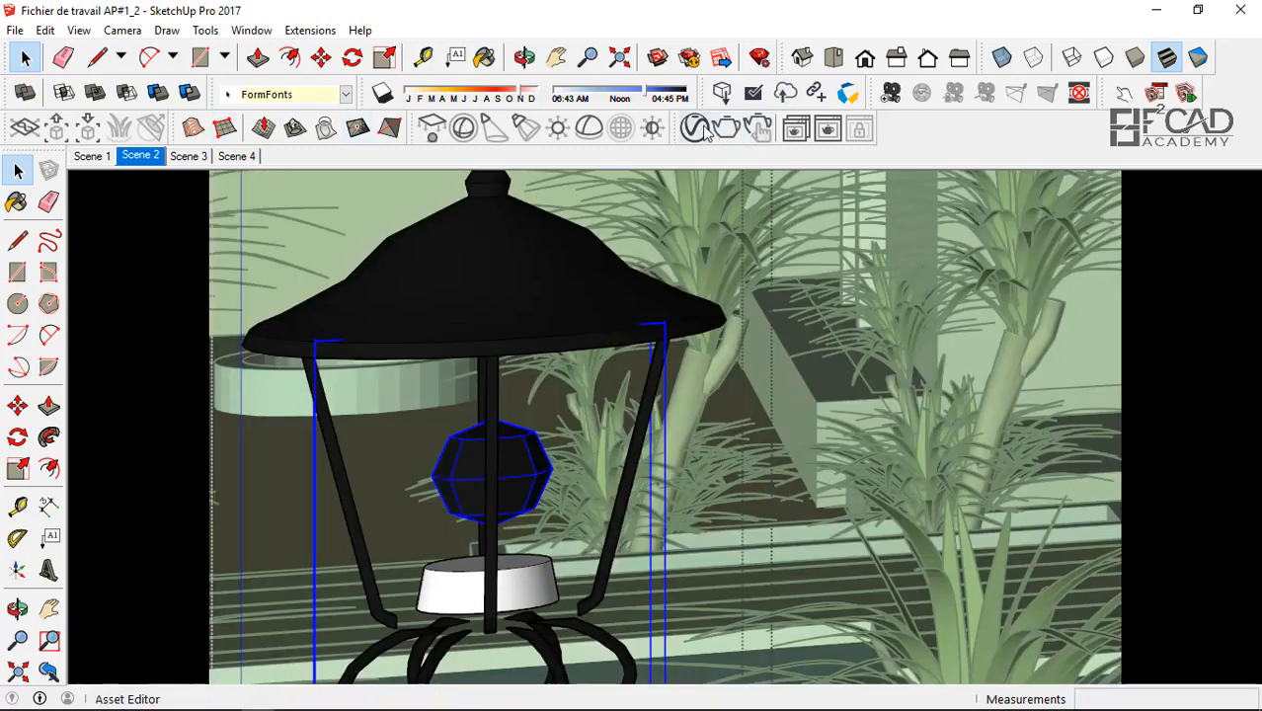
pyautogui.click(703, 132)
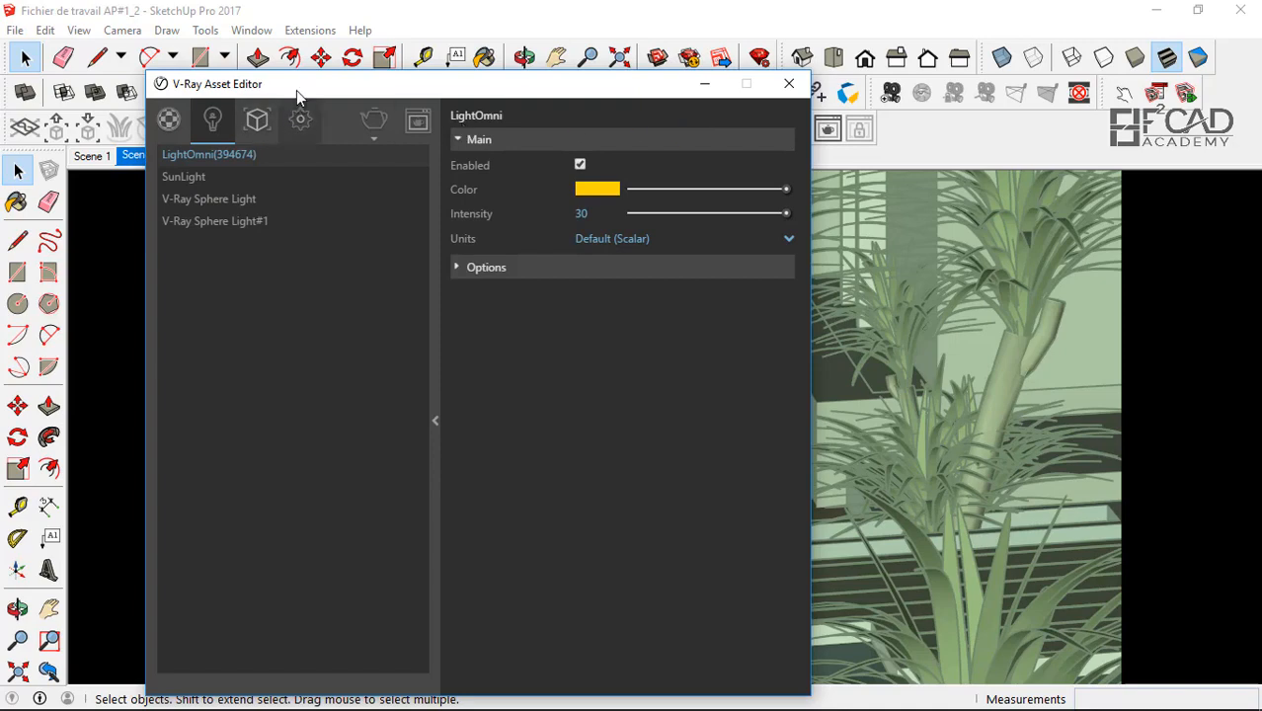
pyautogui.moveTo(306, 85); pyautogui.dragTo(633, 89)
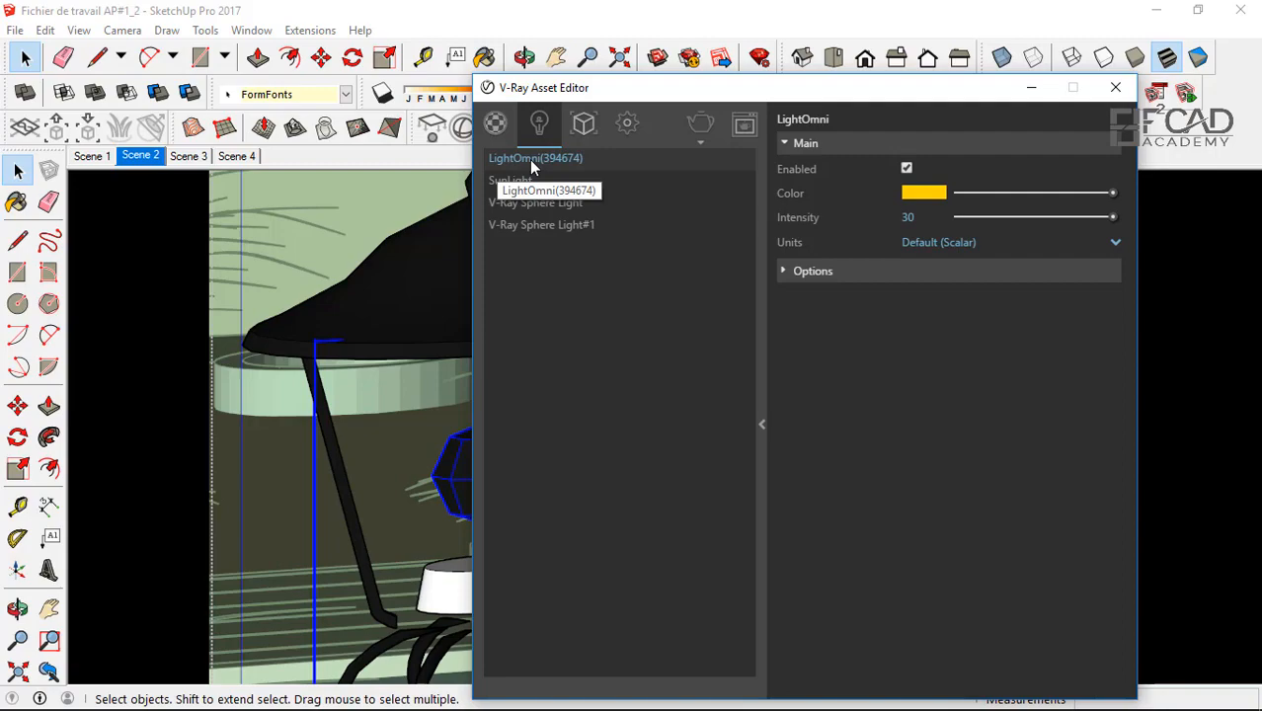
pyautogui.click(1116, 87)
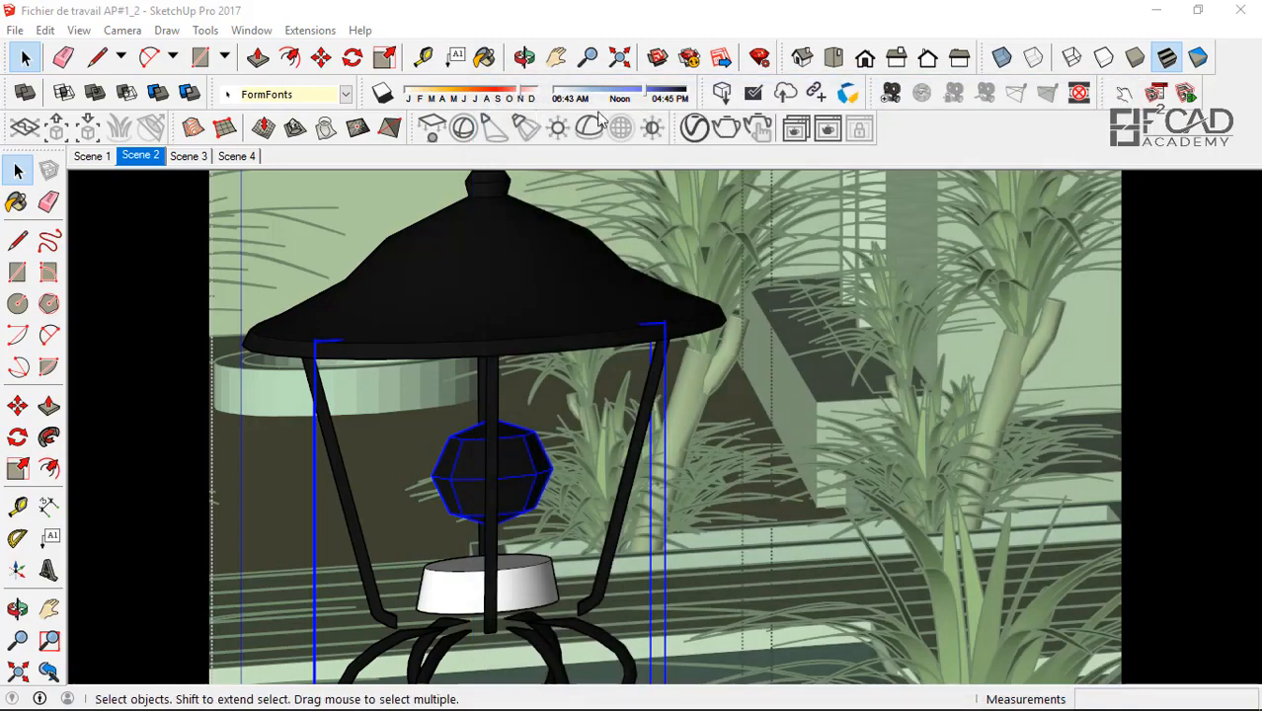
pyautogui.scroll(-5, 507, 378)
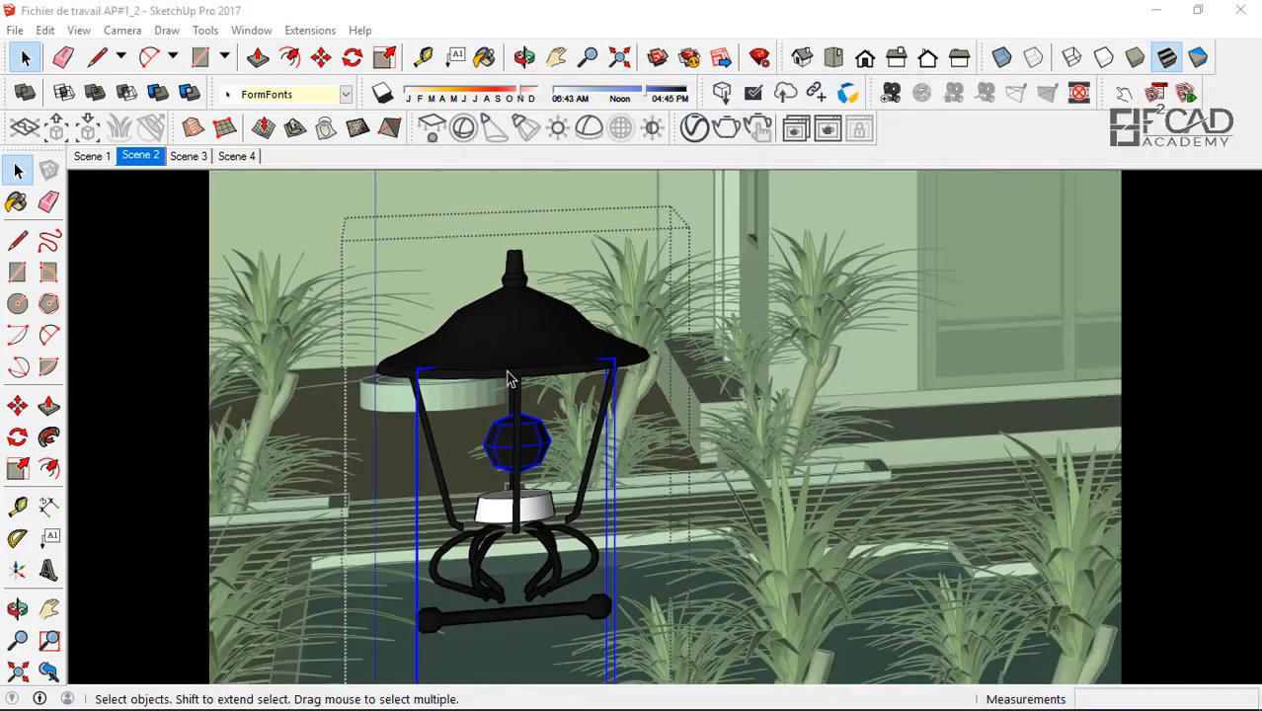
pyautogui.scroll(-2, 507, 378)
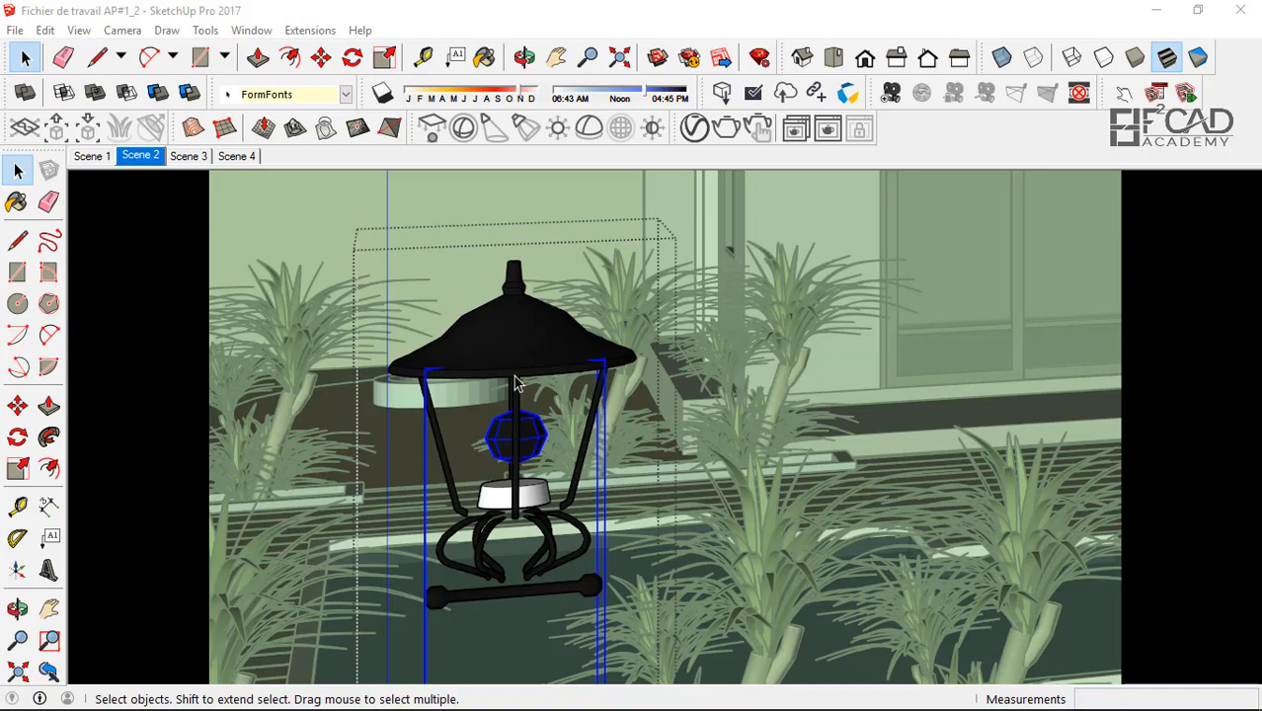
pyautogui.click(318, 208)
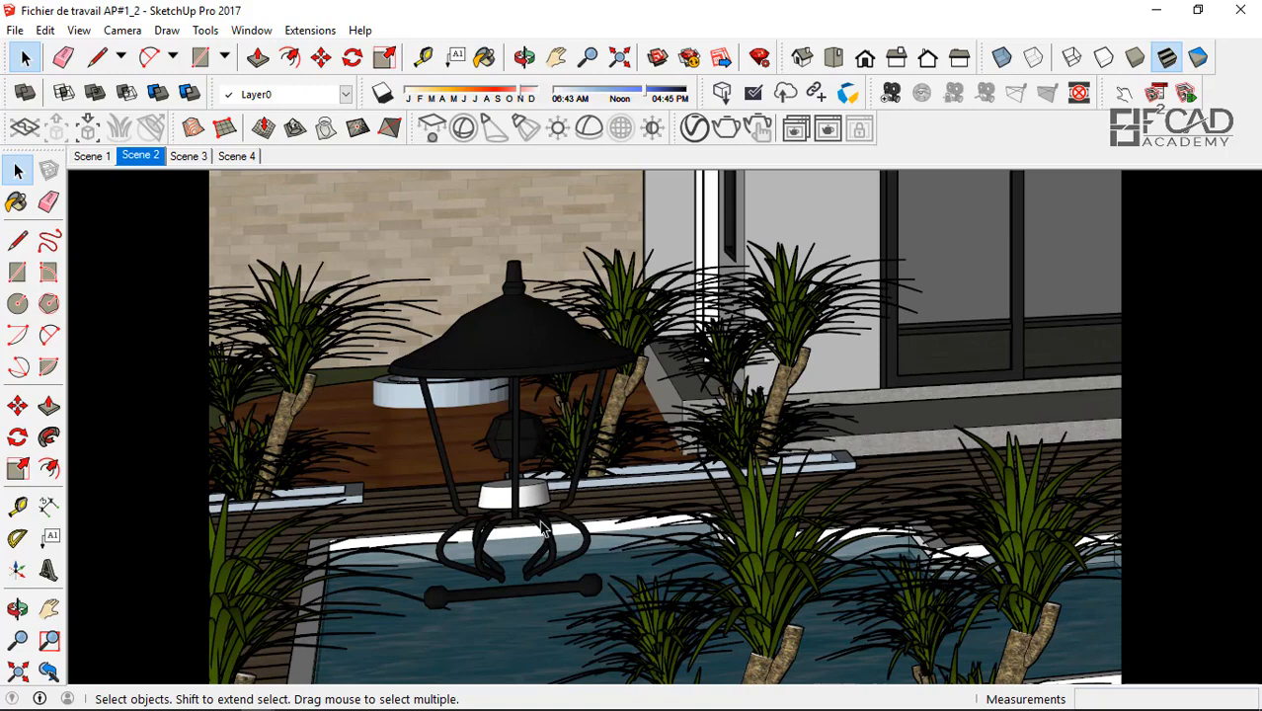
# - Select the whole lamp post, inspect LightOmni and its color in the V-Ray Asset Editor without changes, and deselect the lamp
pyautogui.scroll(-4, 530, 444)
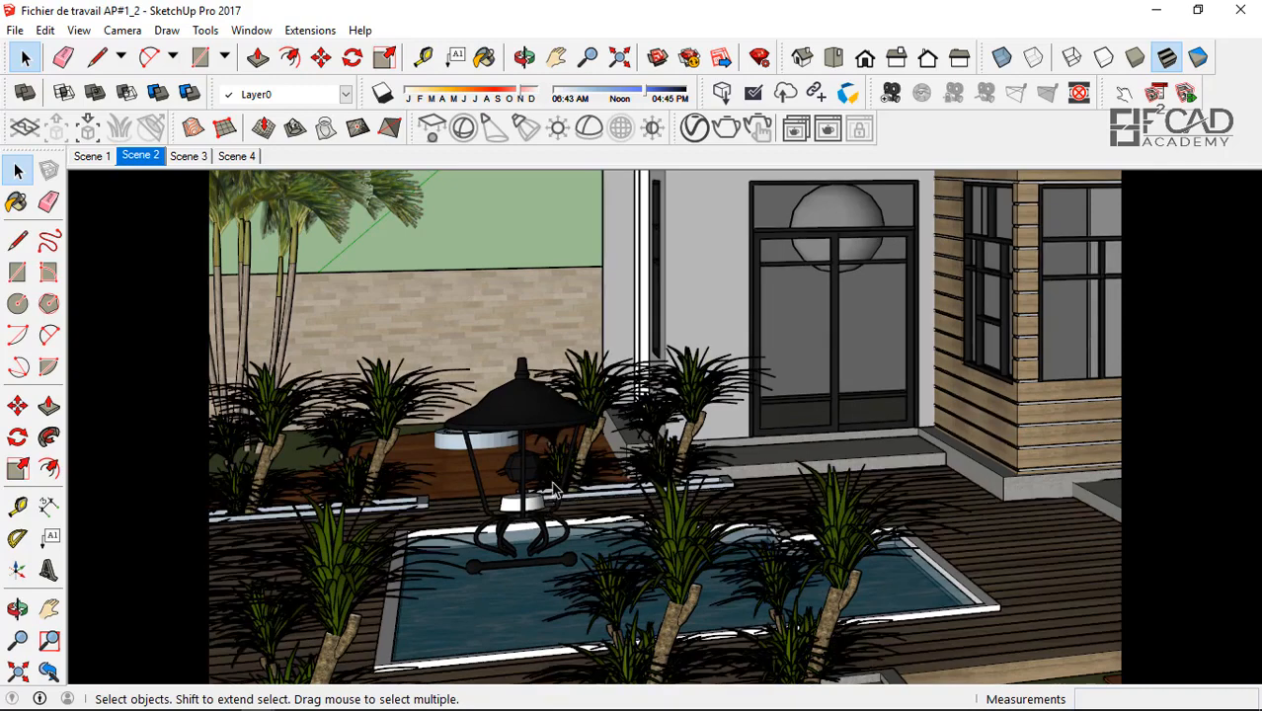
pyautogui.scroll(-2, 431, 567)
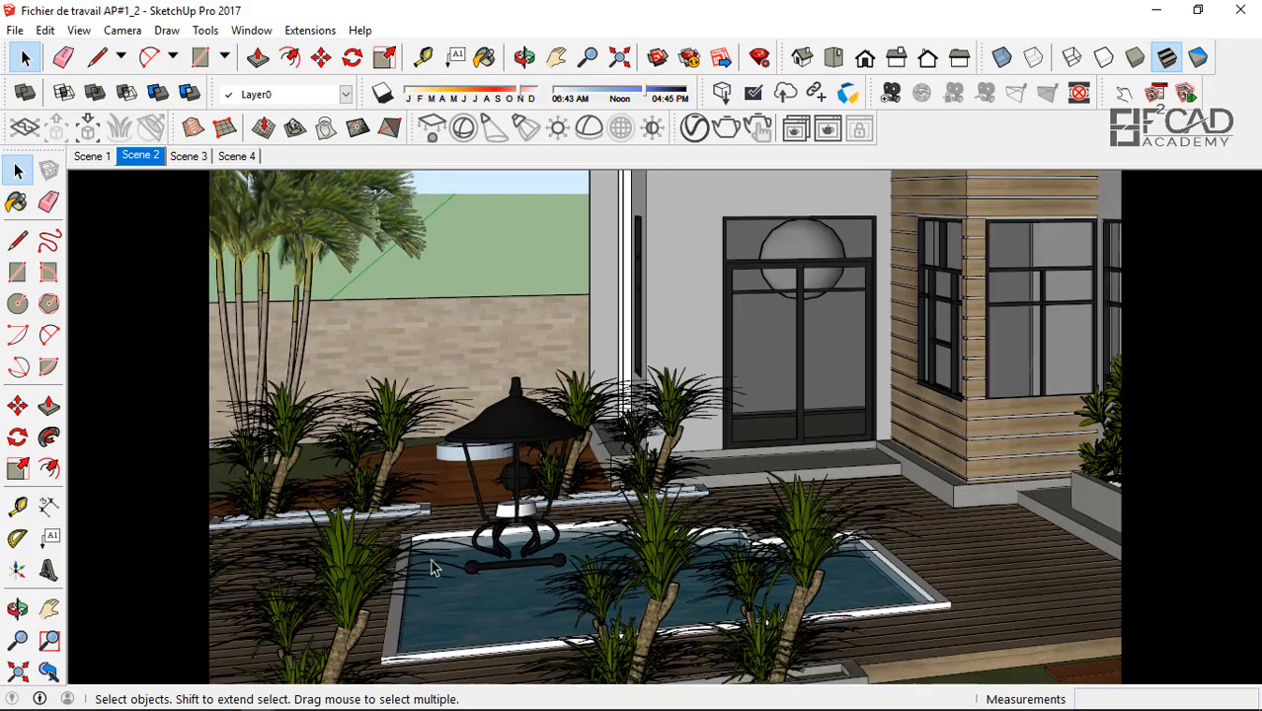
pyautogui.scroll(-3, 432, 567)
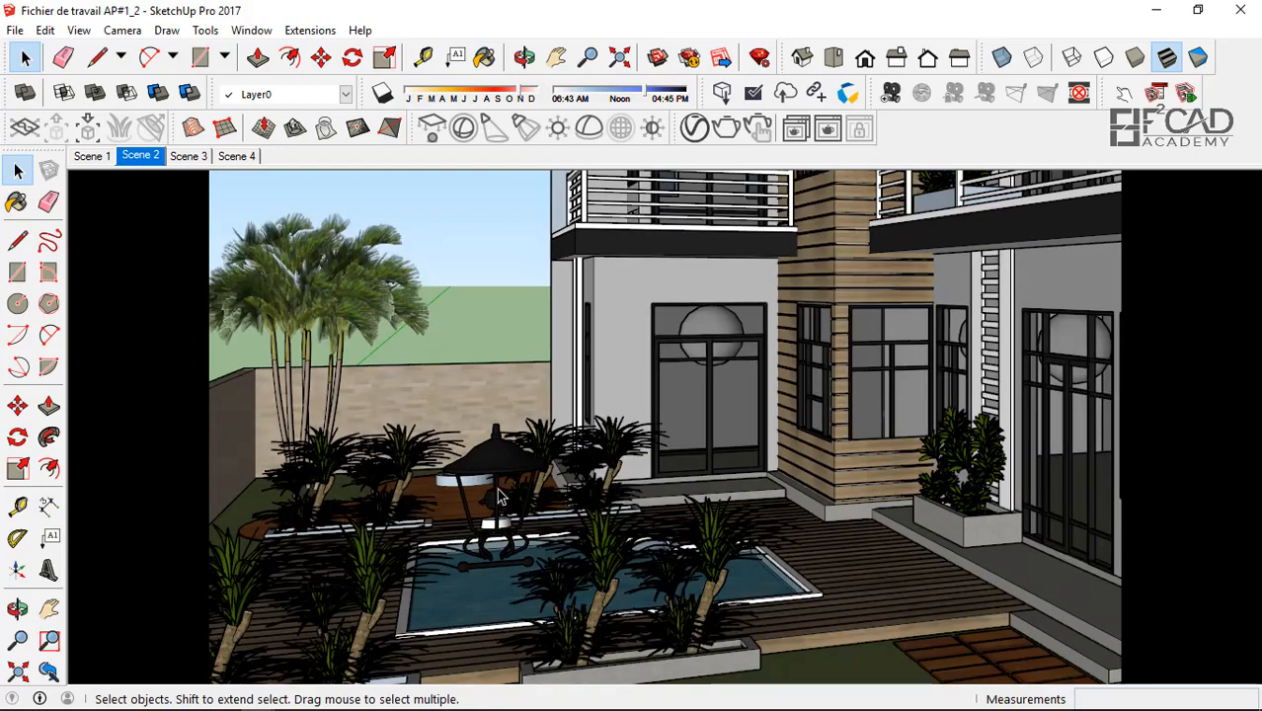
pyautogui.scroll(3, 506, 509)
pyautogui.scroll(3, 507, 506)
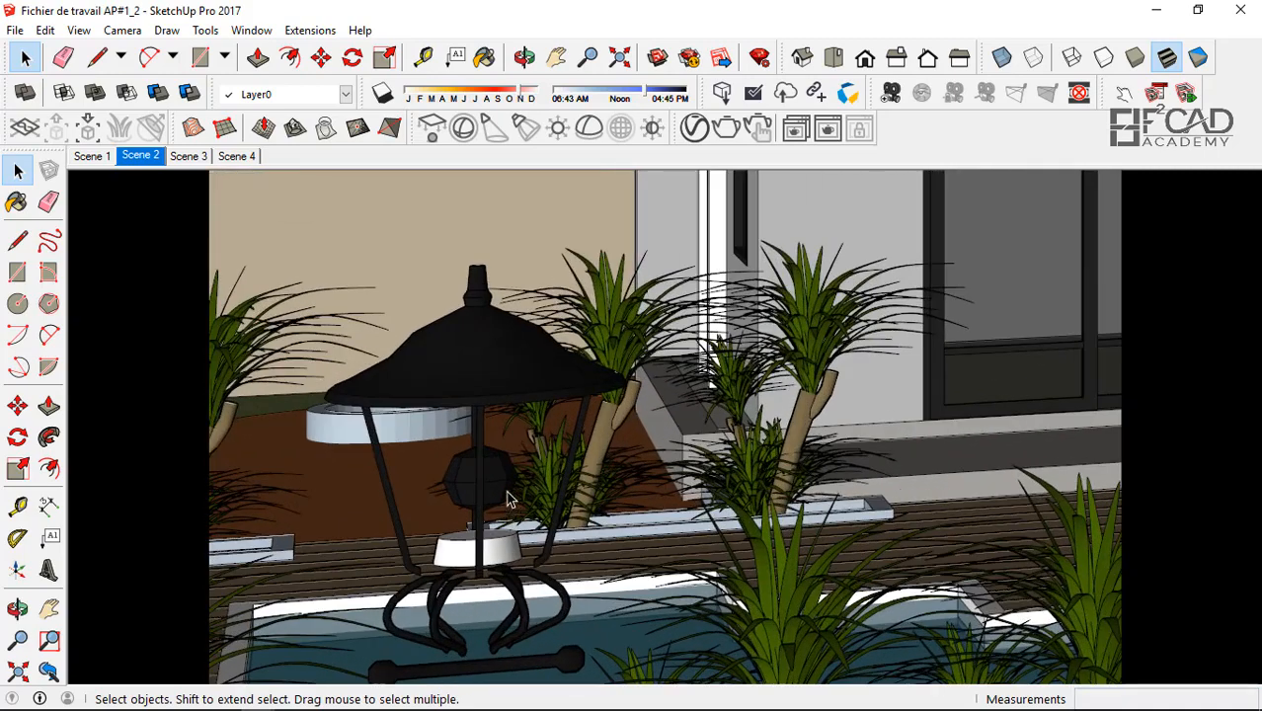
pyautogui.click(507, 490)
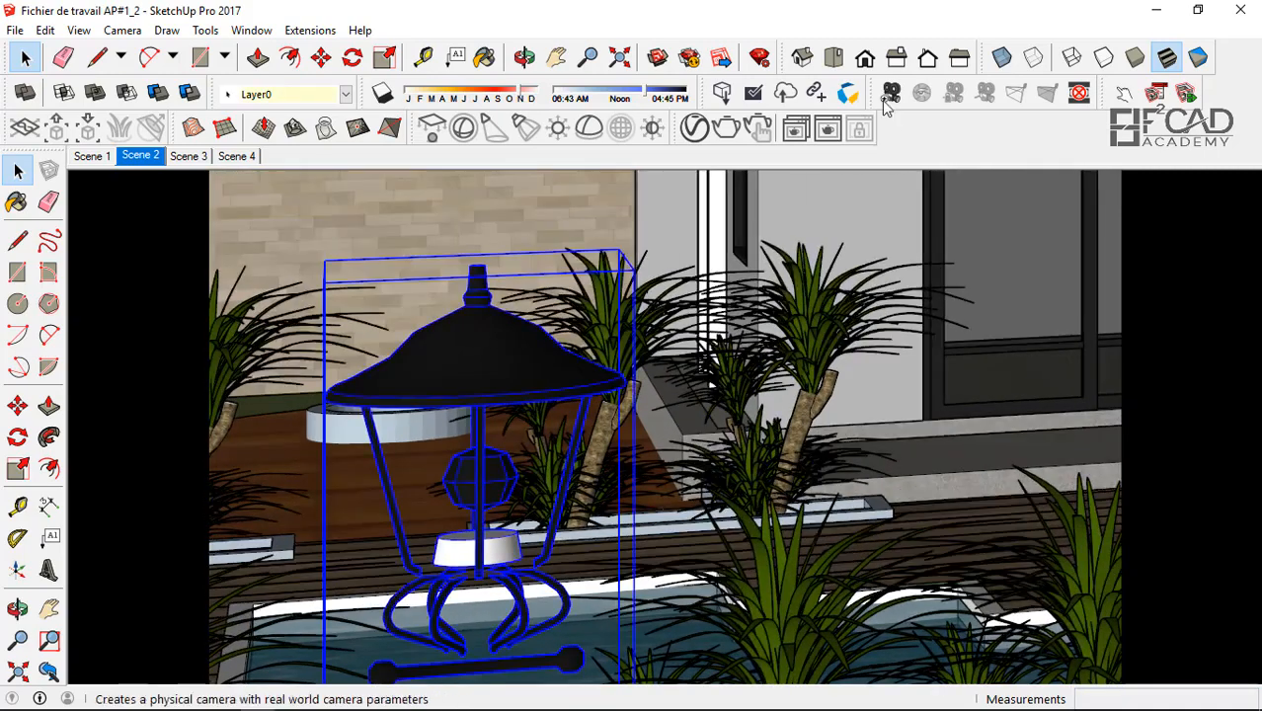
pyautogui.click(694, 128)
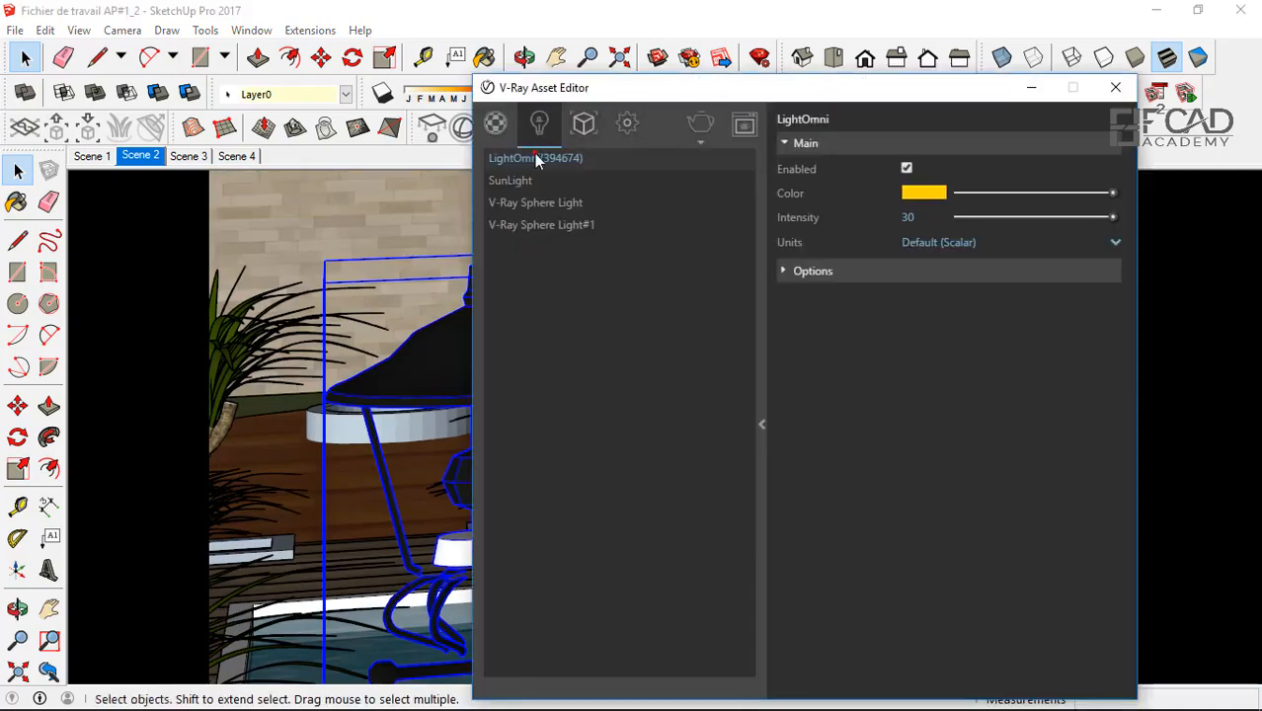
pyautogui.click(928, 193)
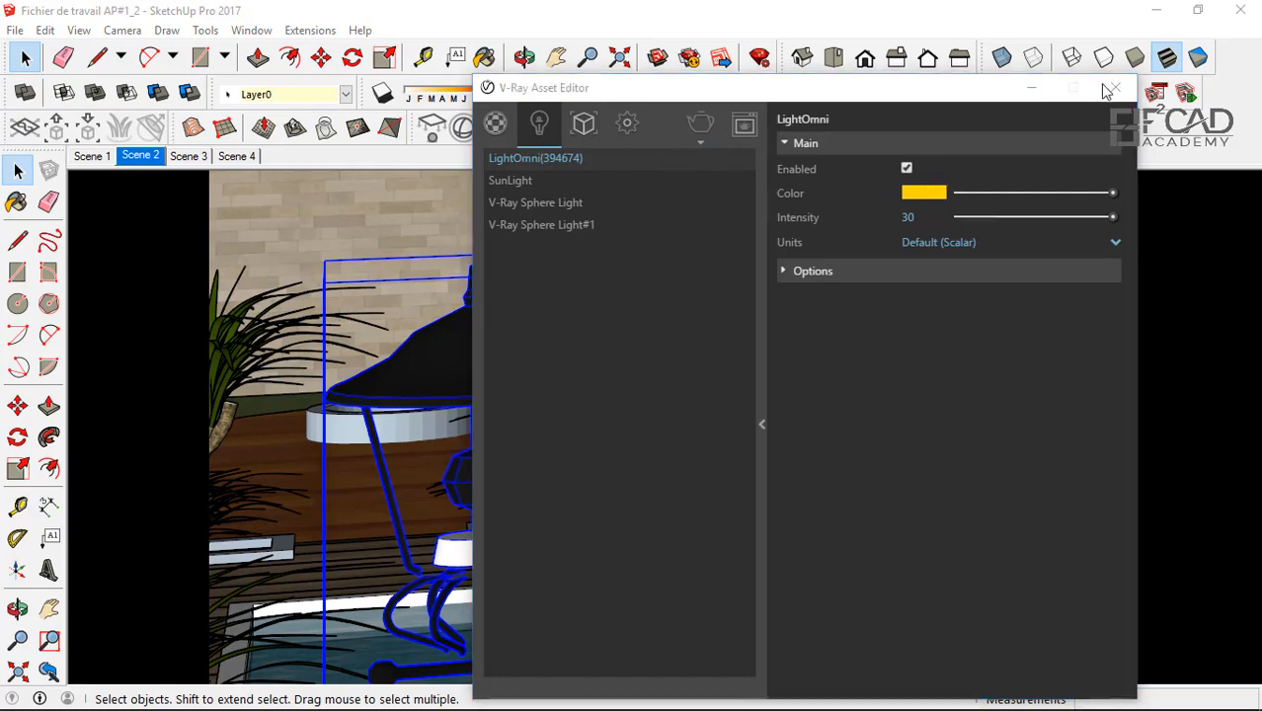
pyautogui.click(881, 118)
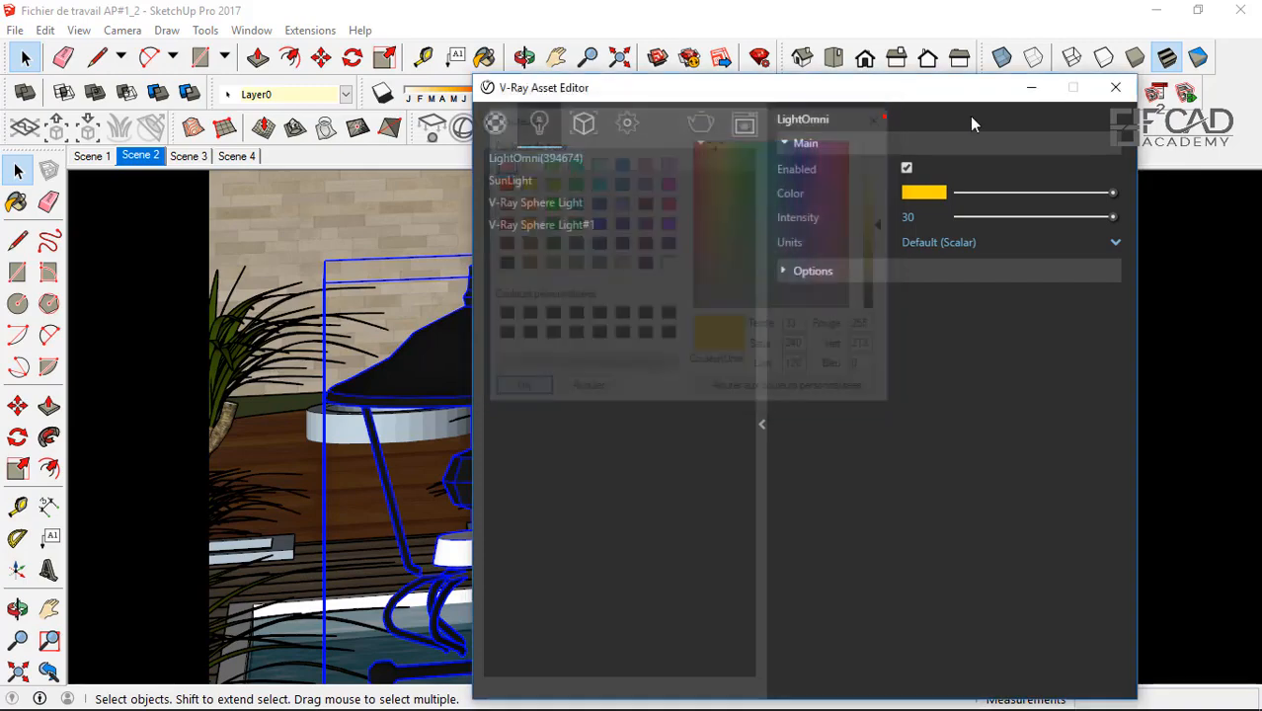
pyautogui.click(1117, 89)
pyautogui.scroll(-4, 555, 530)
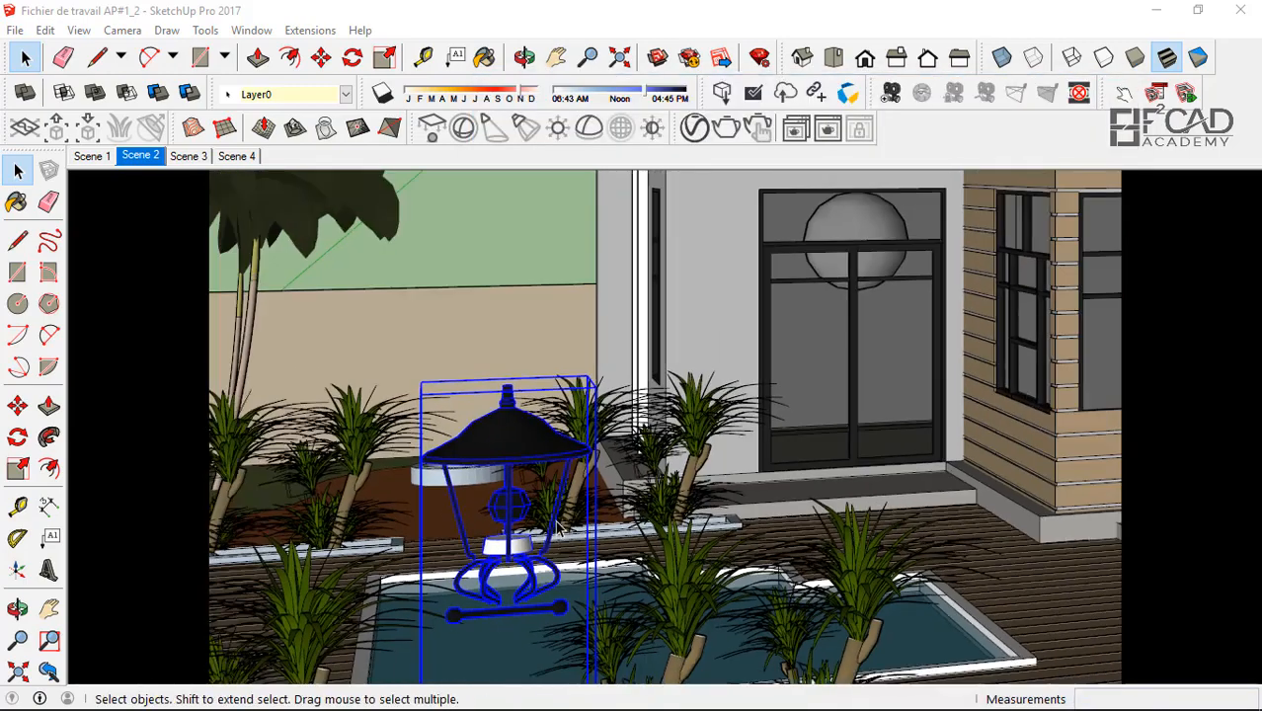
pyautogui.scroll(-2, 555, 529)
pyautogui.click(481, 302)
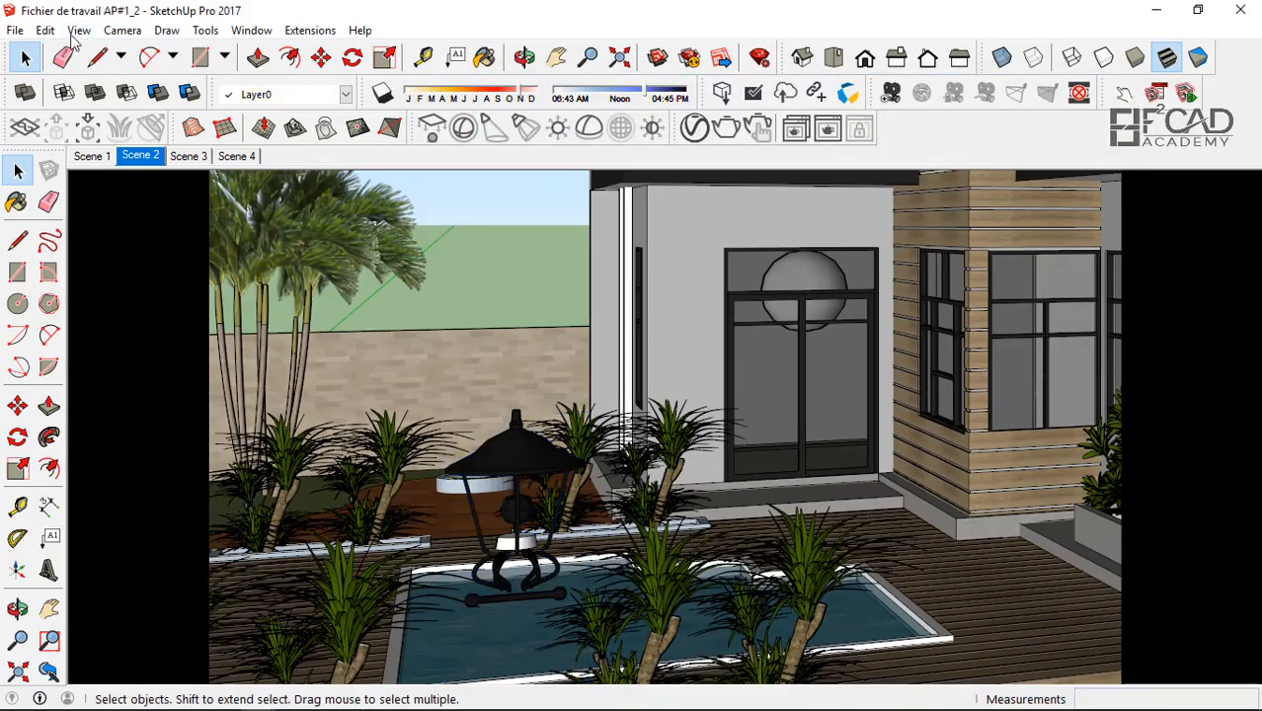
# - Unhide all hidden objects and the last hidden geometry to restore the lamp post's glass and pole
pyautogui.click(46, 30)
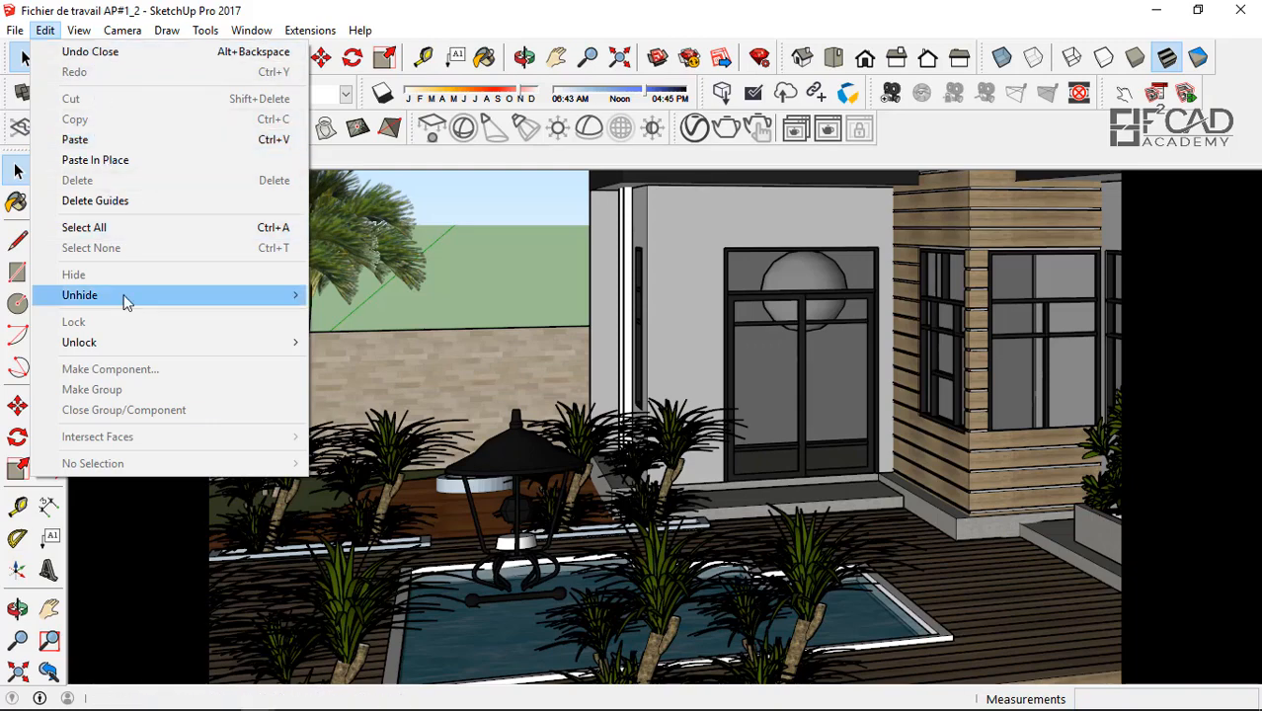
pyautogui.moveTo(192, 295)
pyautogui.click(356, 336)
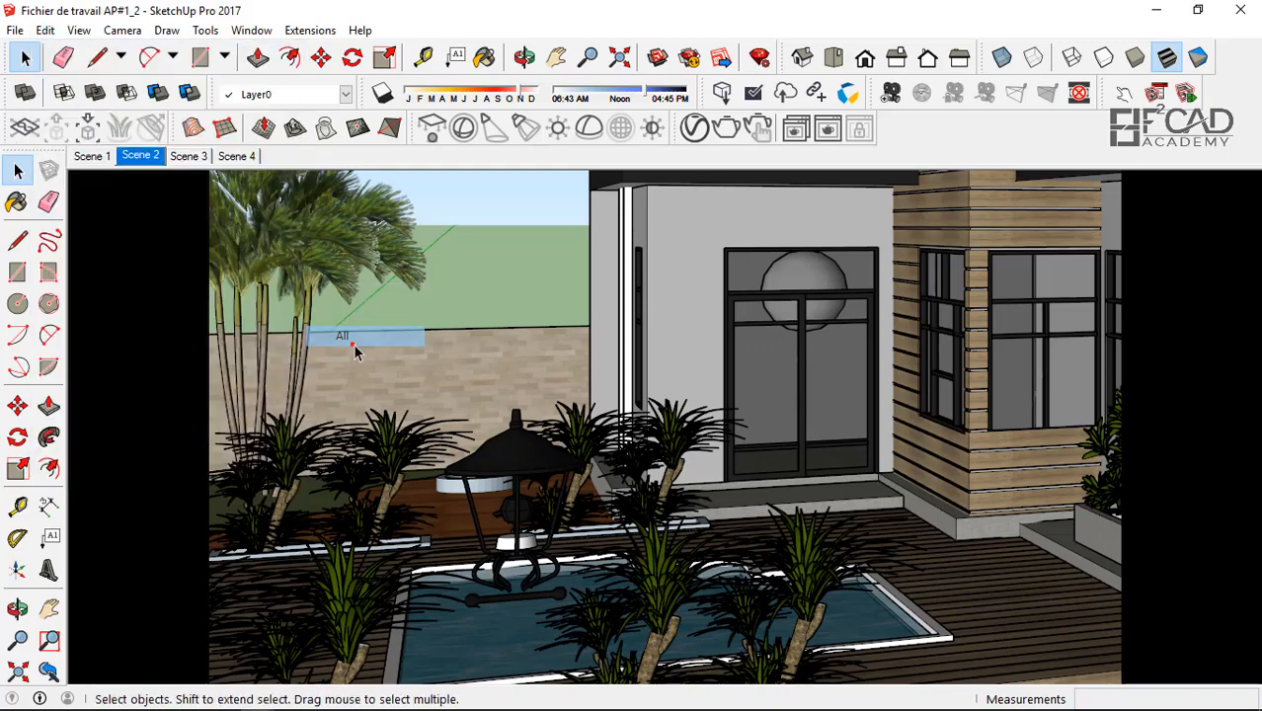
pyautogui.click(508, 243)
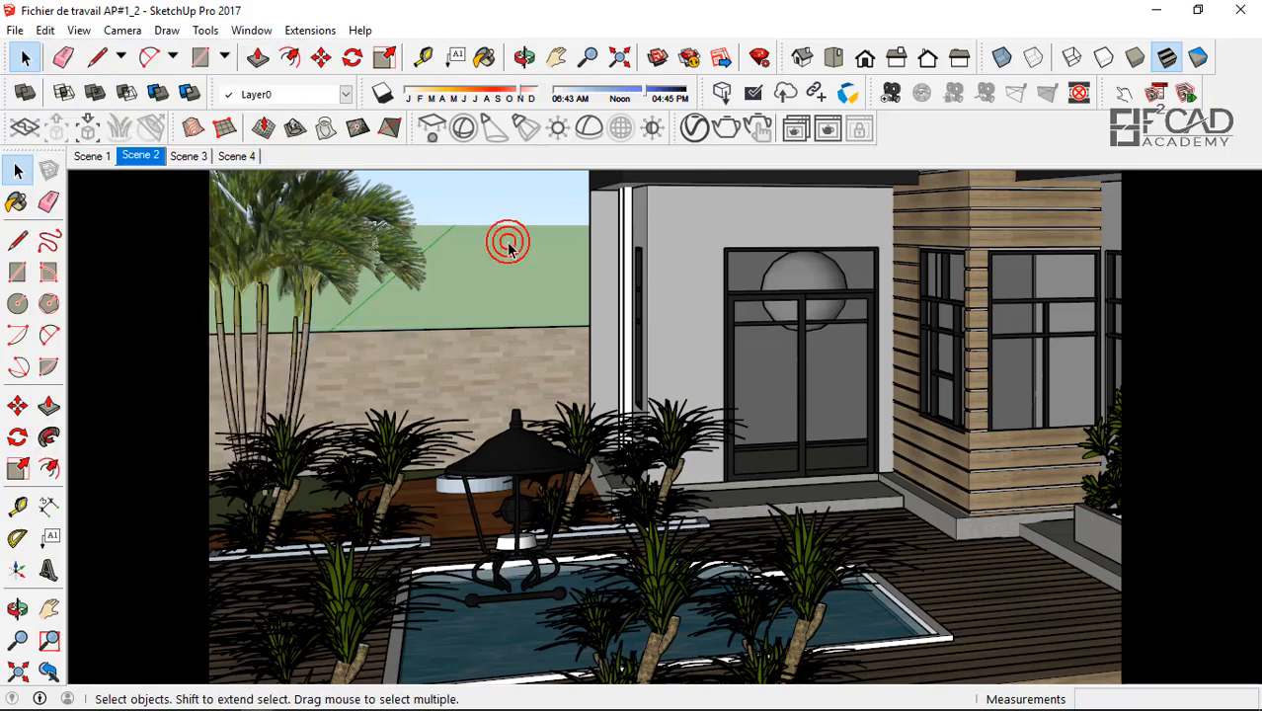
pyautogui.click(46, 30)
pyautogui.moveTo(132, 293)
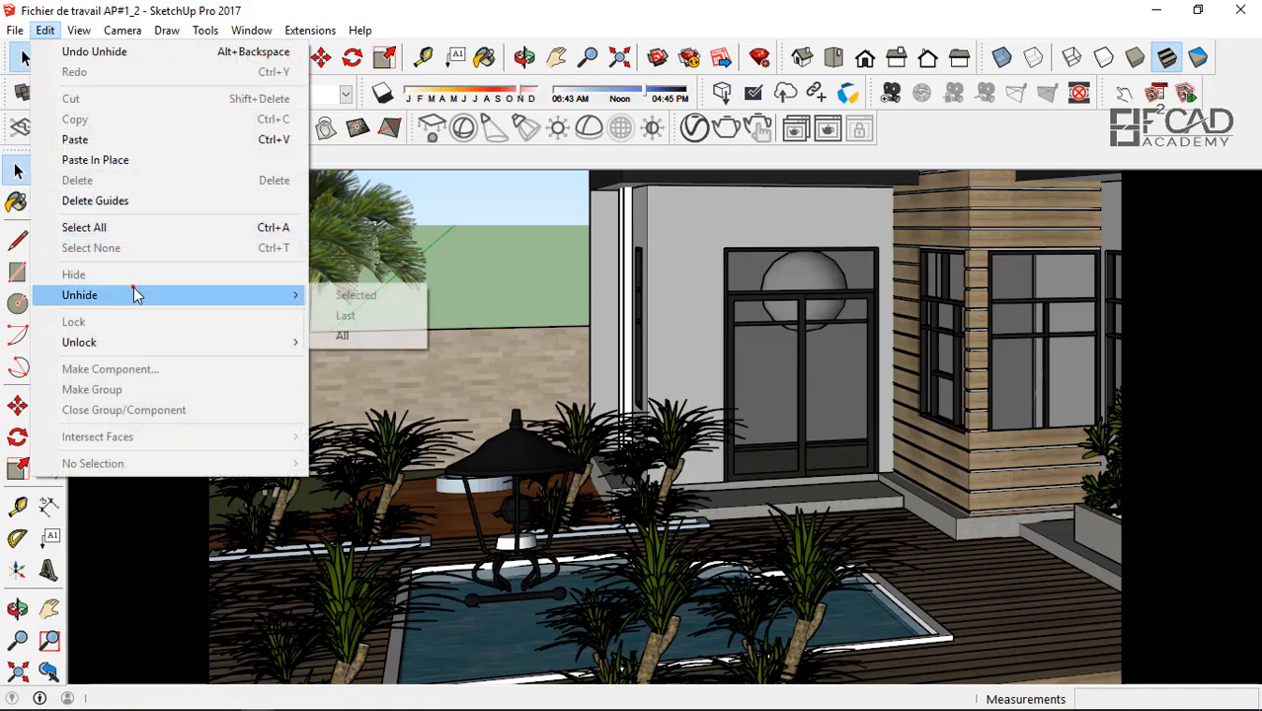
pyautogui.click(344, 316)
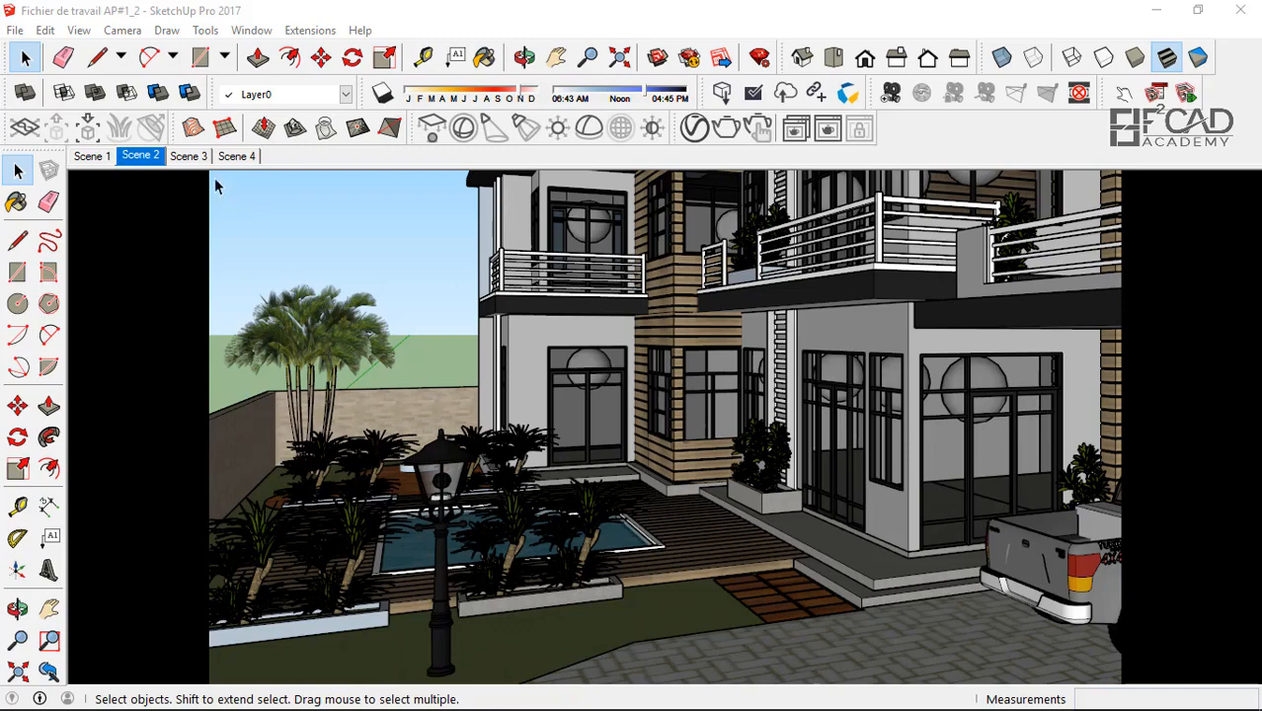
# - Return to the Scene 2 view and define a V-Ray frame buffer render region around the lamp post and pool area
pyautogui.click(144, 158)
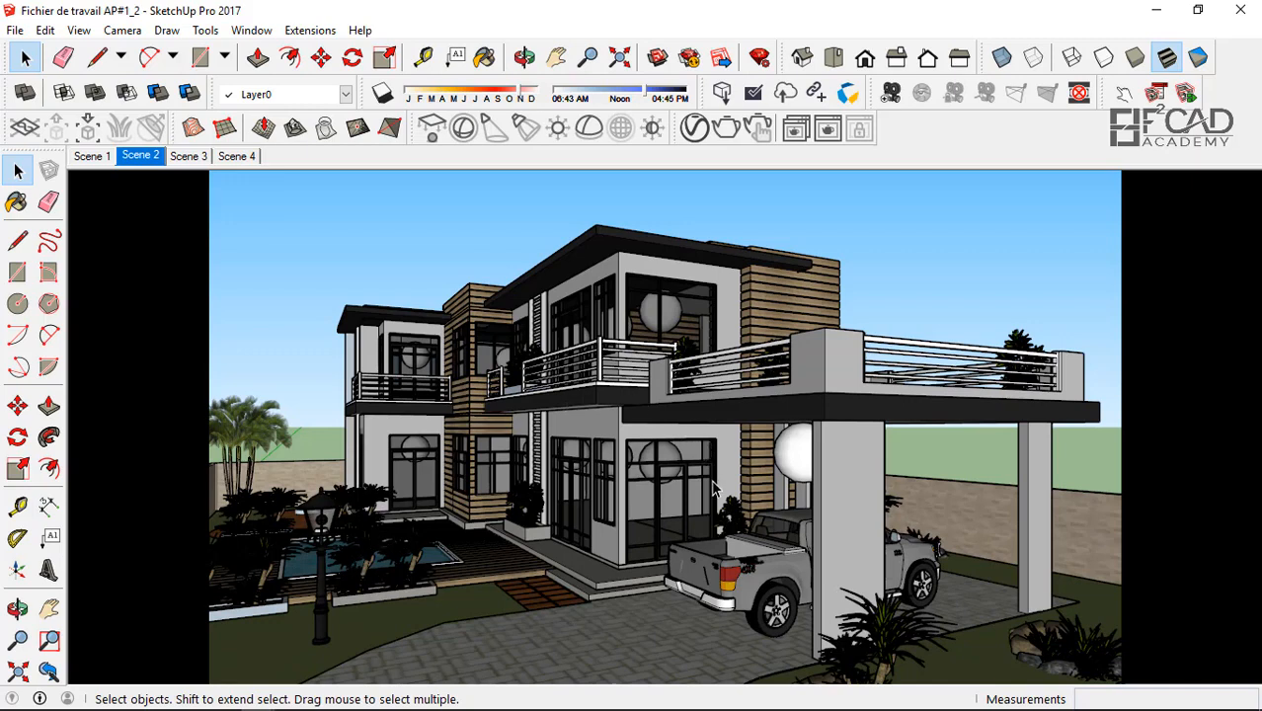
pyautogui.click(697, 130)
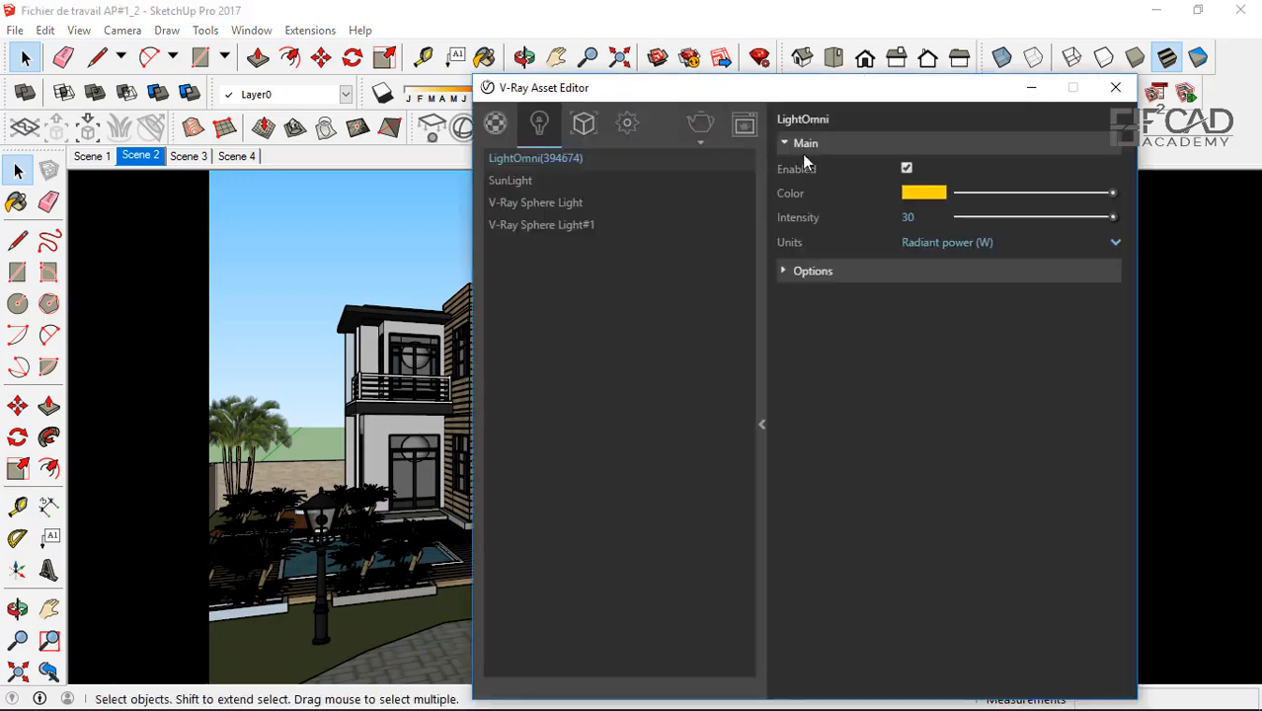
pyautogui.click(743, 126)
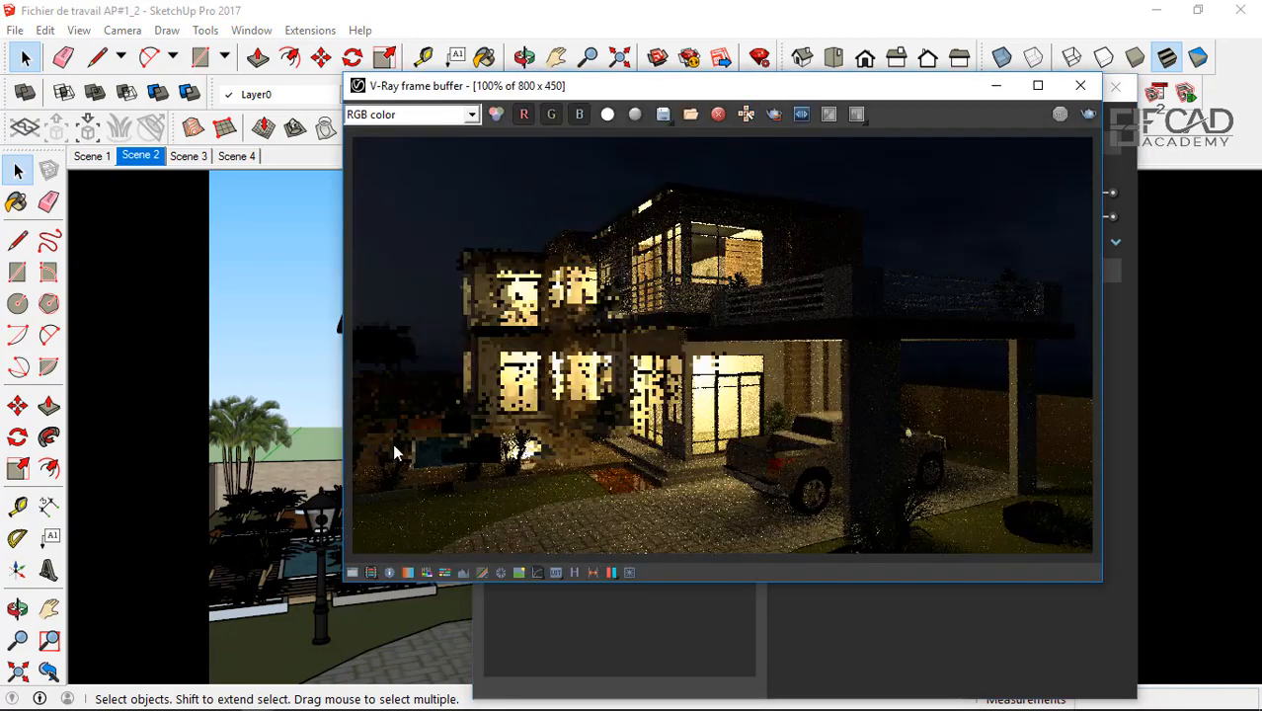
pyautogui.click(776, 115)
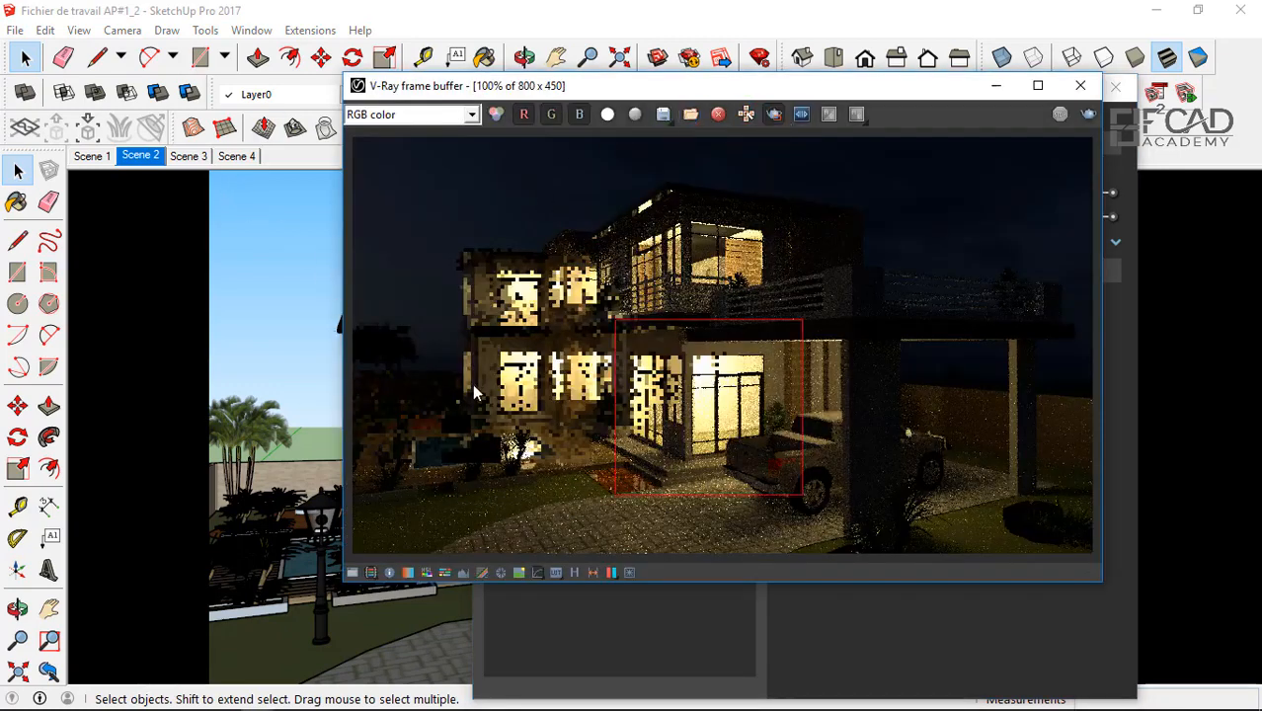
pyautogui.moveTo(363, 382); pyautogui.dragTo(545, 570)
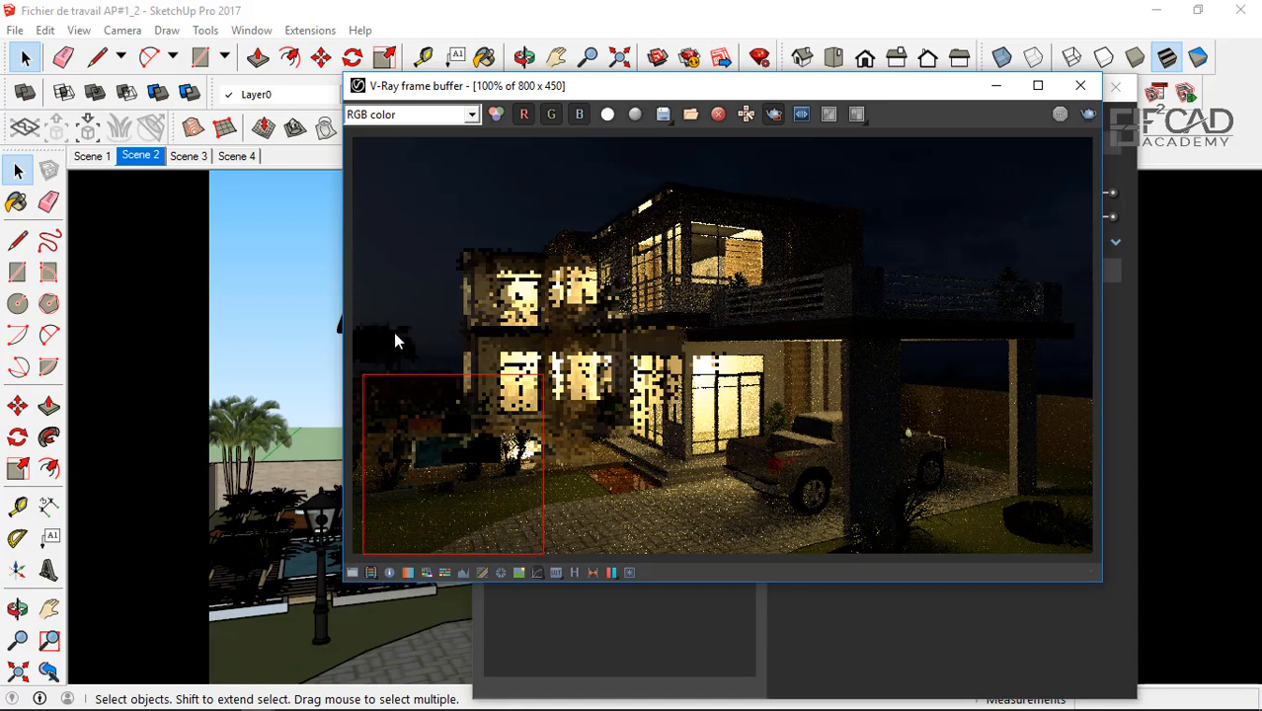
pyautogui.moveTo(392, 337); pyautogui.dragTo(499, 589)
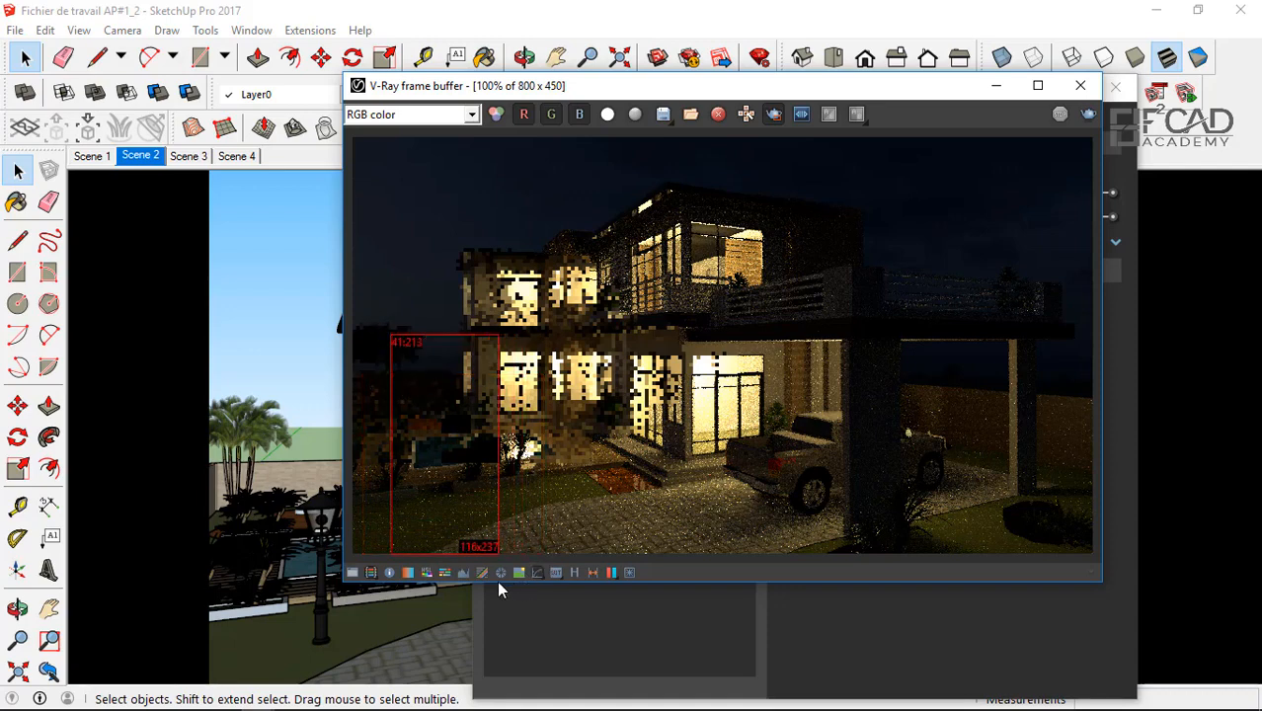
pyautogui.moveTo(366, 300); pyautogui.dragTo(514, 573)
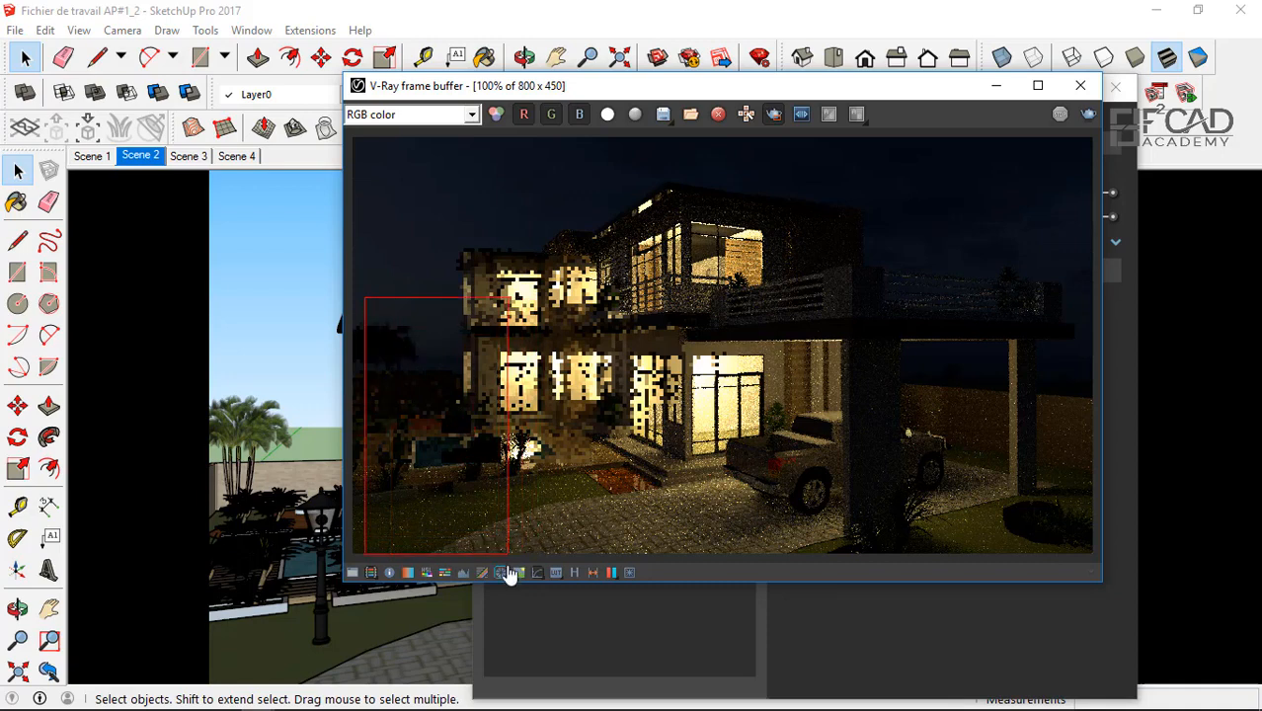
# - Render the lamp post region to check its light, stop the render, and close the frame buffer
pyautogui.click(1088, 115)
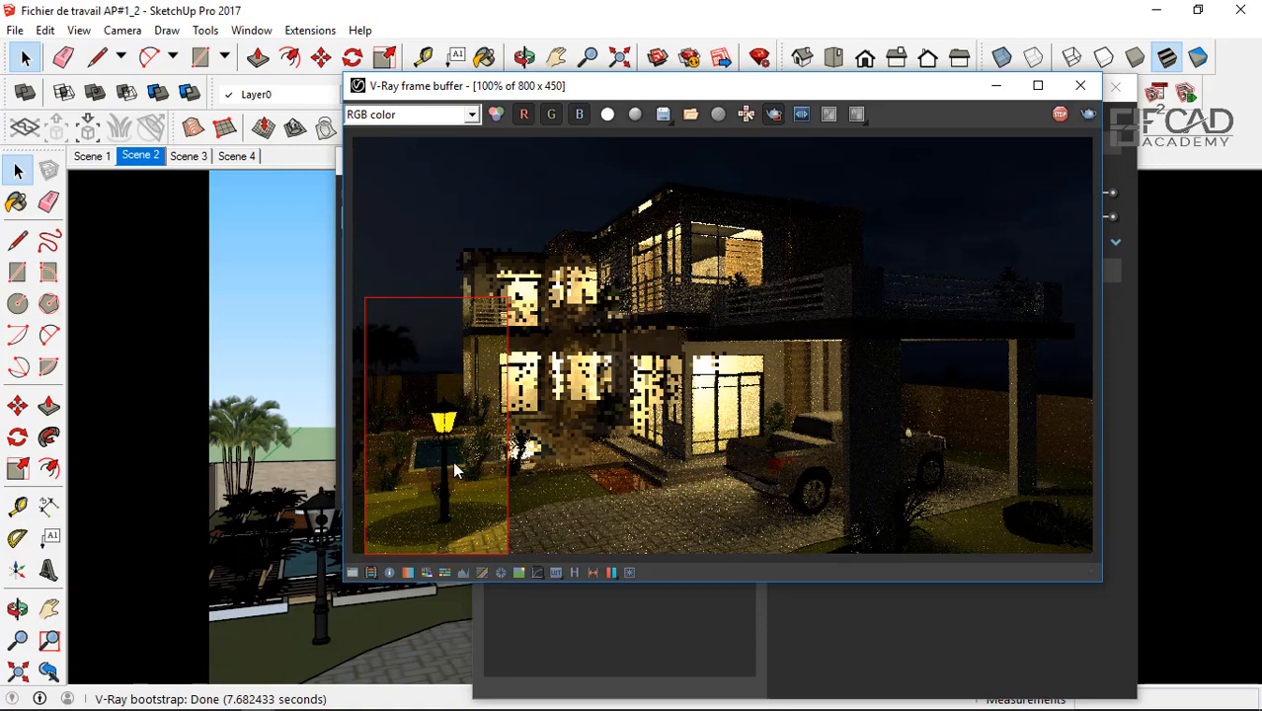
pyautogui.scroll(1, 444, 464)
pyautogui.scroll(-1, 449, 423)
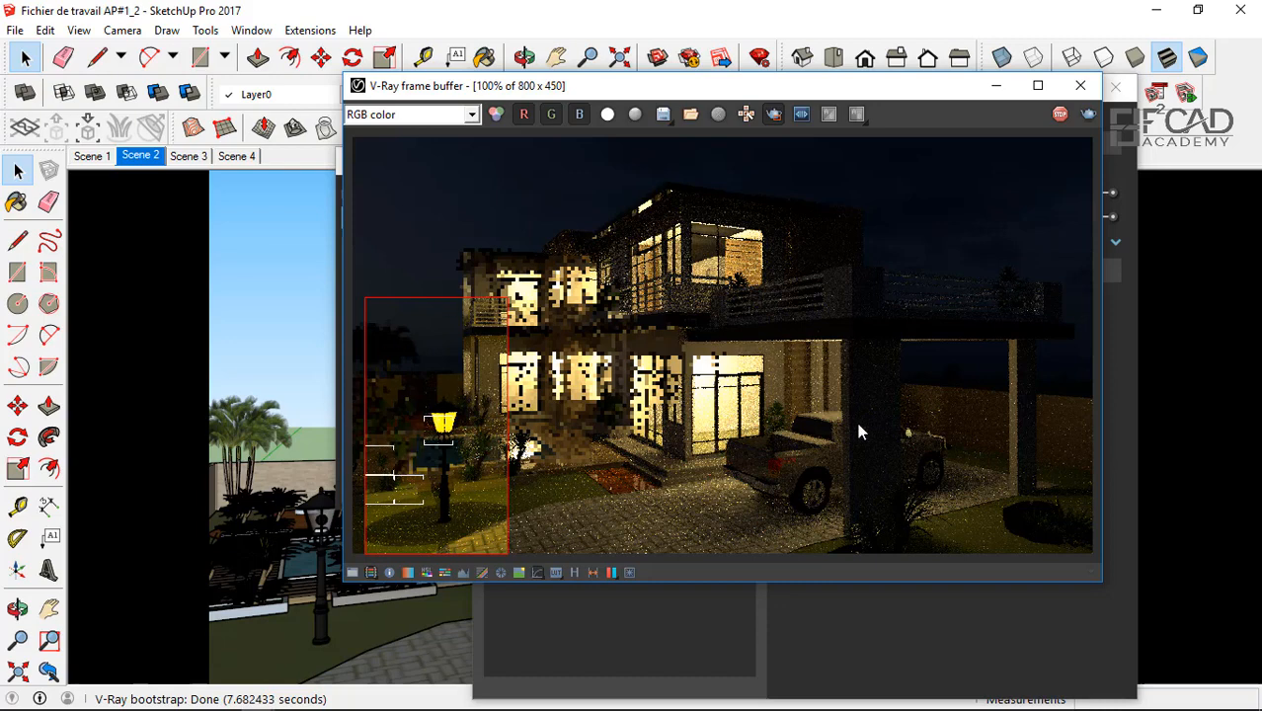
pyautogui.click(1062, 116)
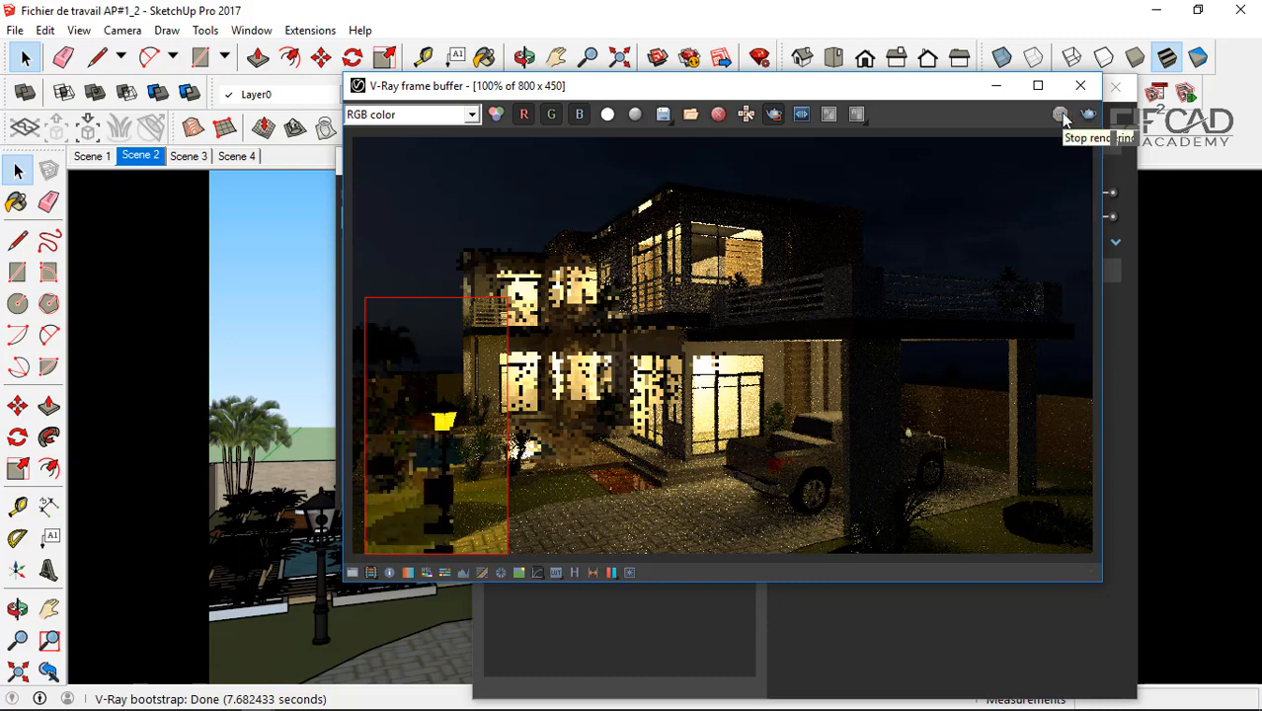
pyautogui.click(1080, 85)
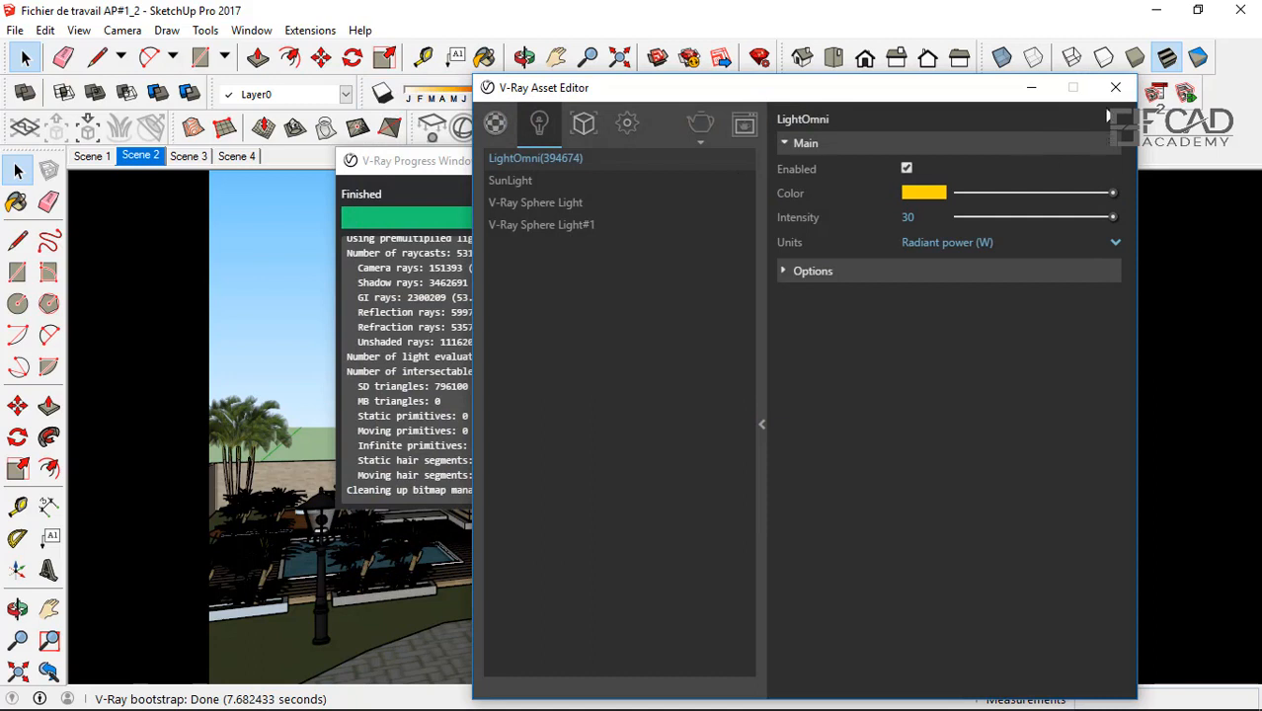
# - Expand the LightOmni options and set its decay to Inverse Square, keeping the units at Radiant power (W)
pyautogui.click(913, 274)
pyautogui.click(981, 240)
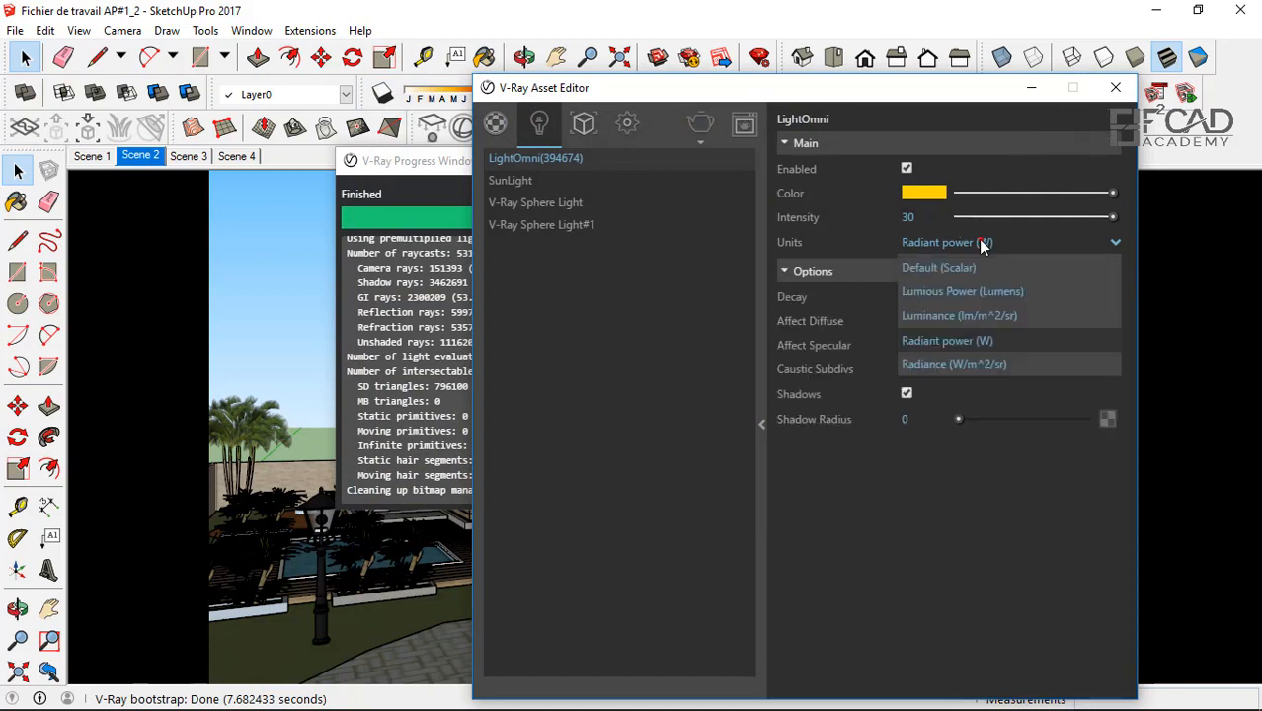
pyautogui.click(980, 240)
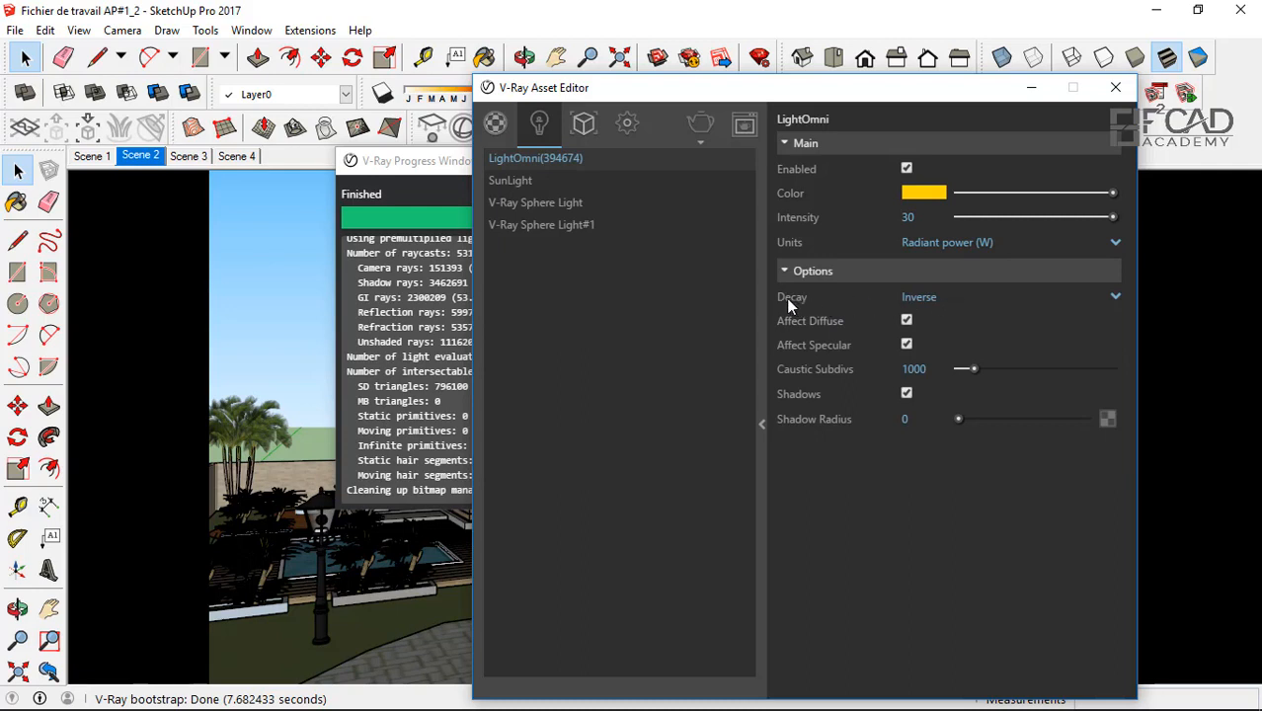
pyautogui.moveTo(787, 305)
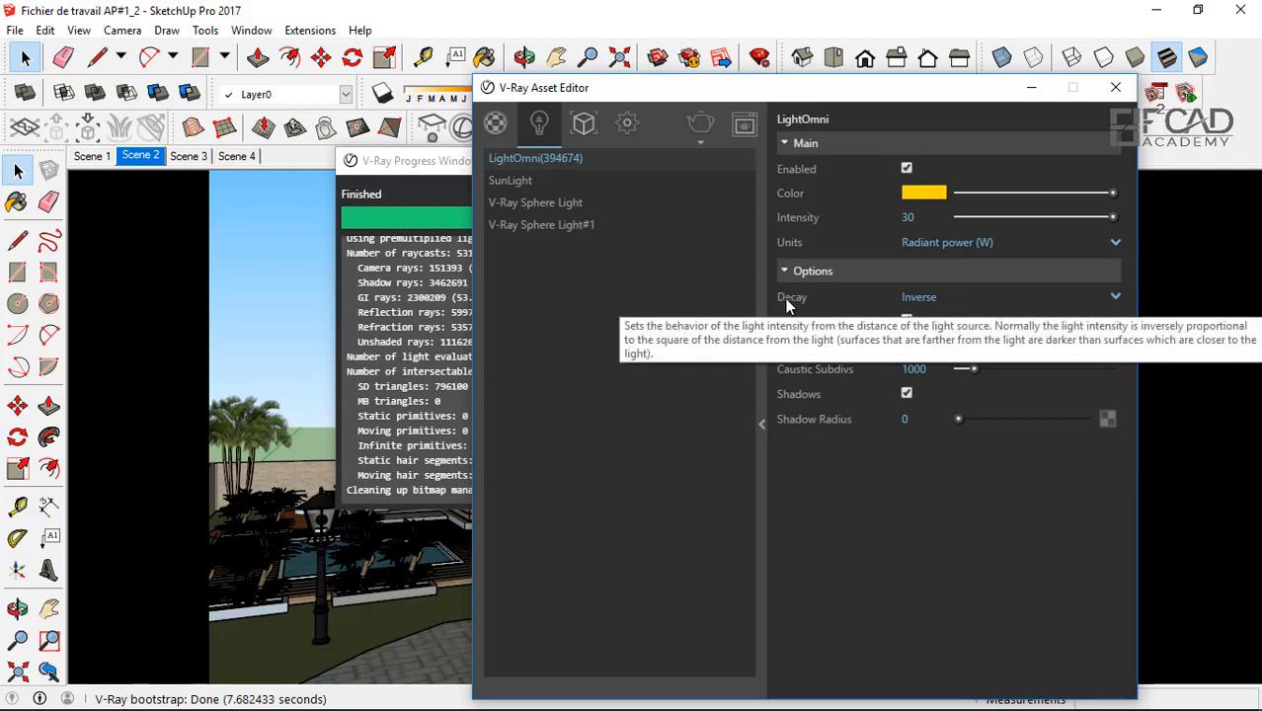
pyautogui.click(945, 296)
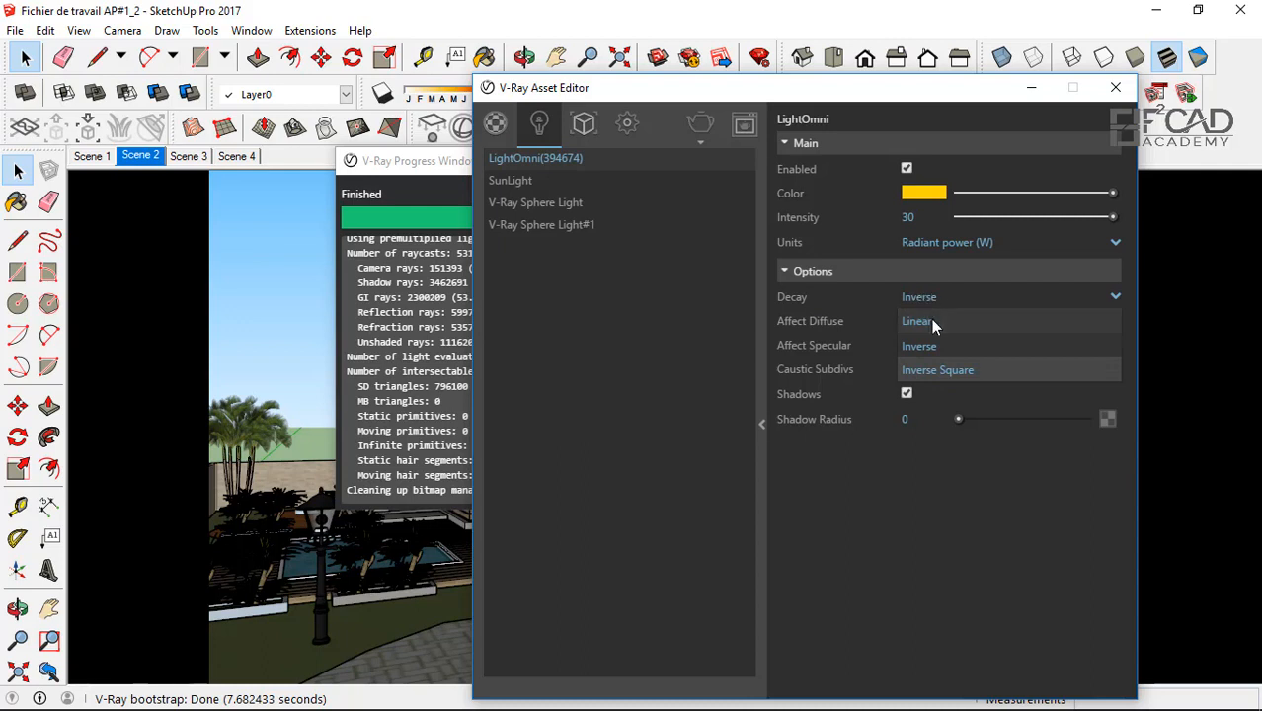
pyautogui.click(972, 372)
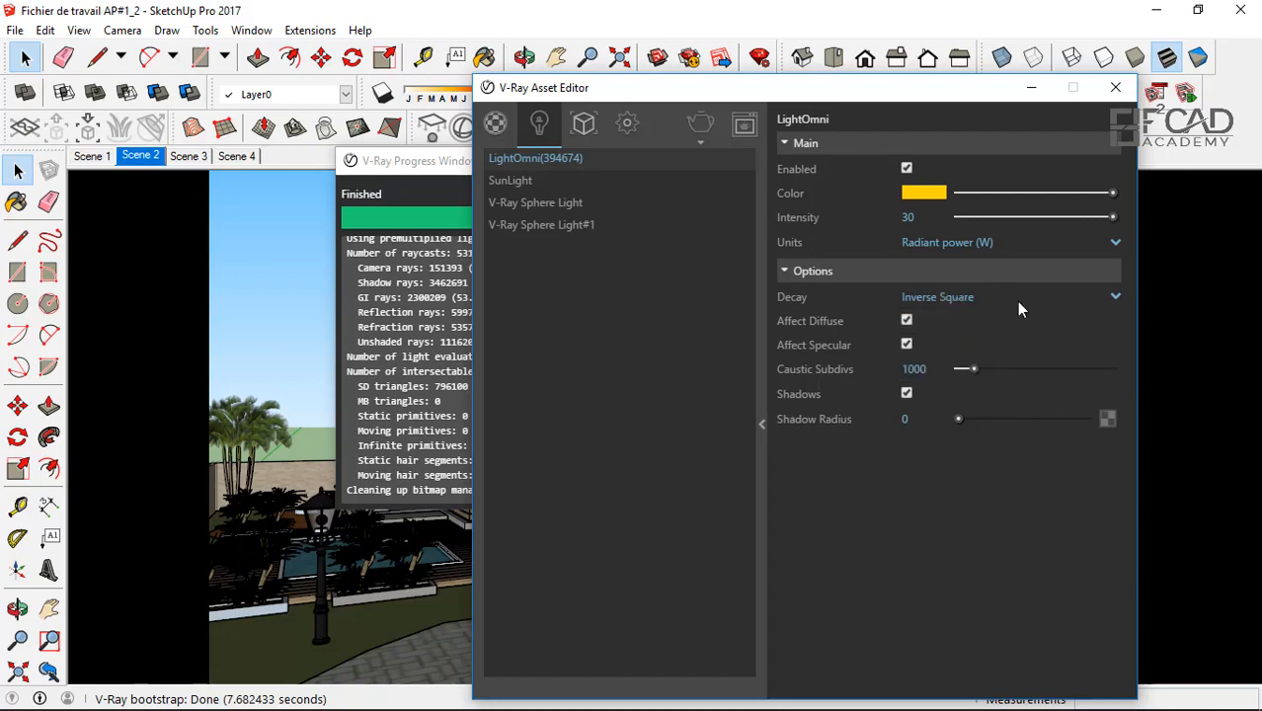
# - Try the Inverse decay option on the omni light and return it to Inverse Square
pyautogui.click(984, 298)
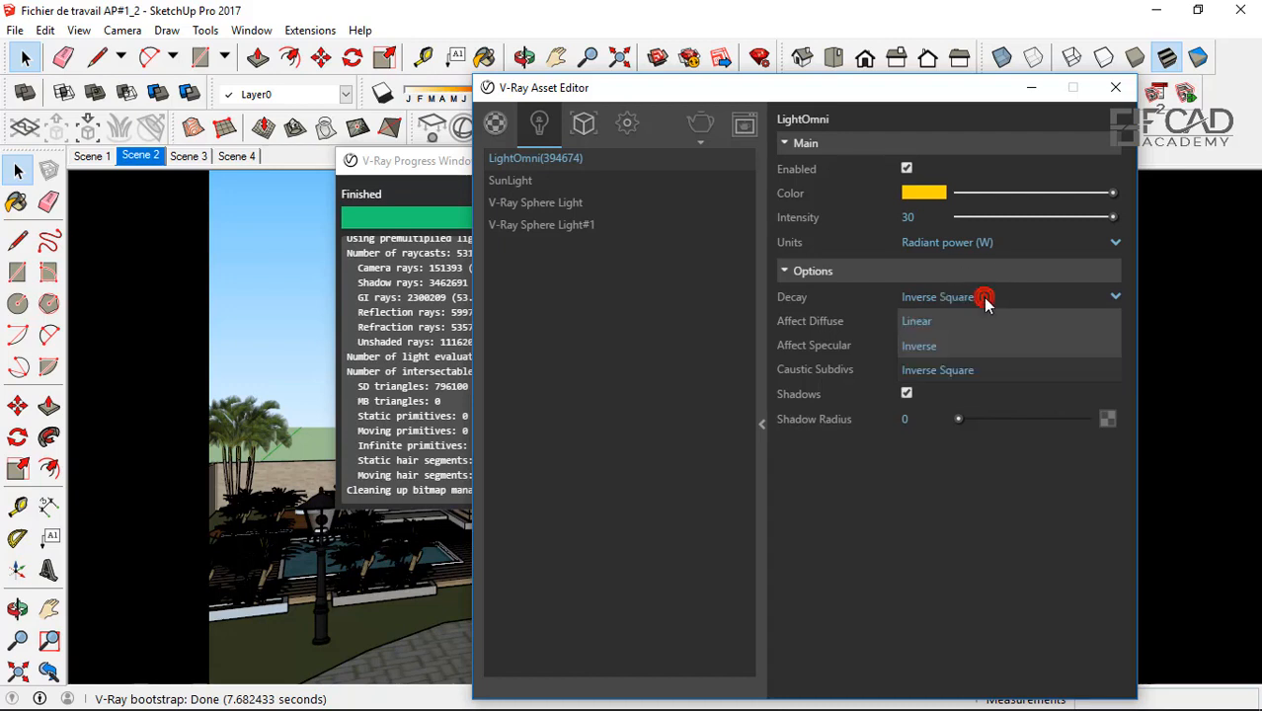
pyautogui.click(958, 346)
pyautogui.click(958, 297)
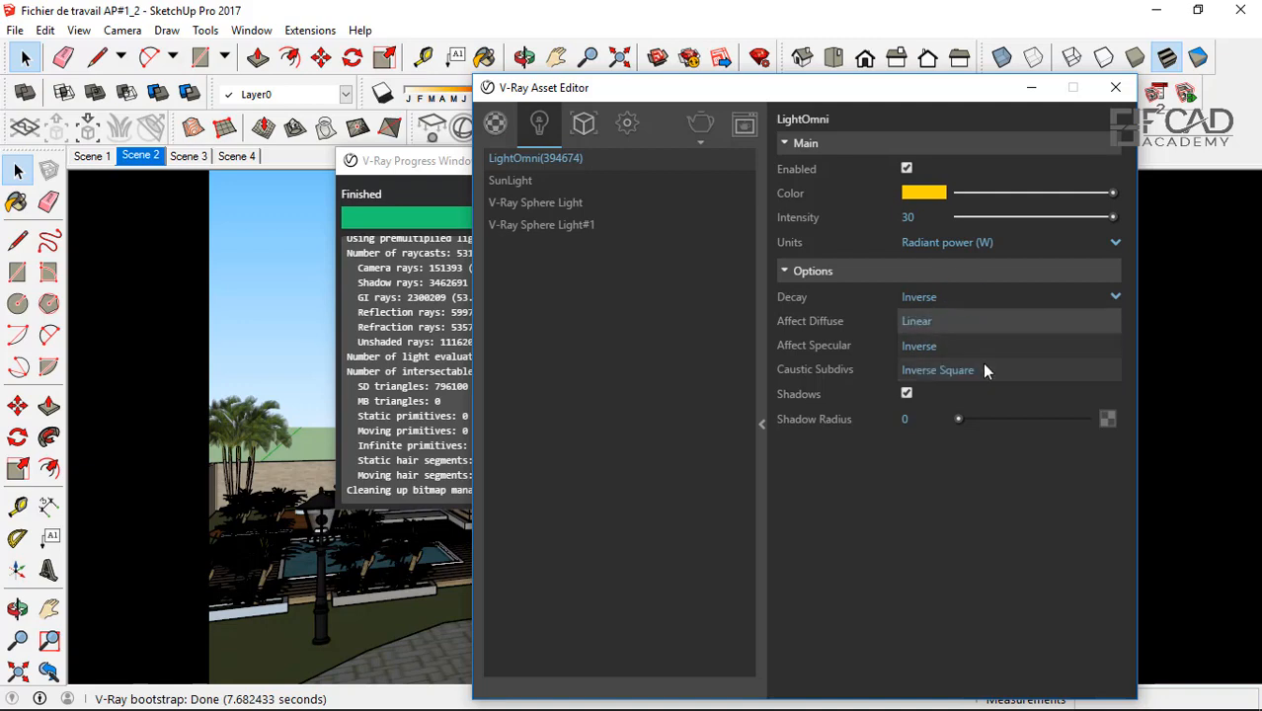
pyautogui.click(985, 368)
# - Close the V-Ray progress window and render the Scene 2 view again with the omni light's settings
pyautogui.moveTo(874, 99); pyautogui.dragTo(1155, 140)
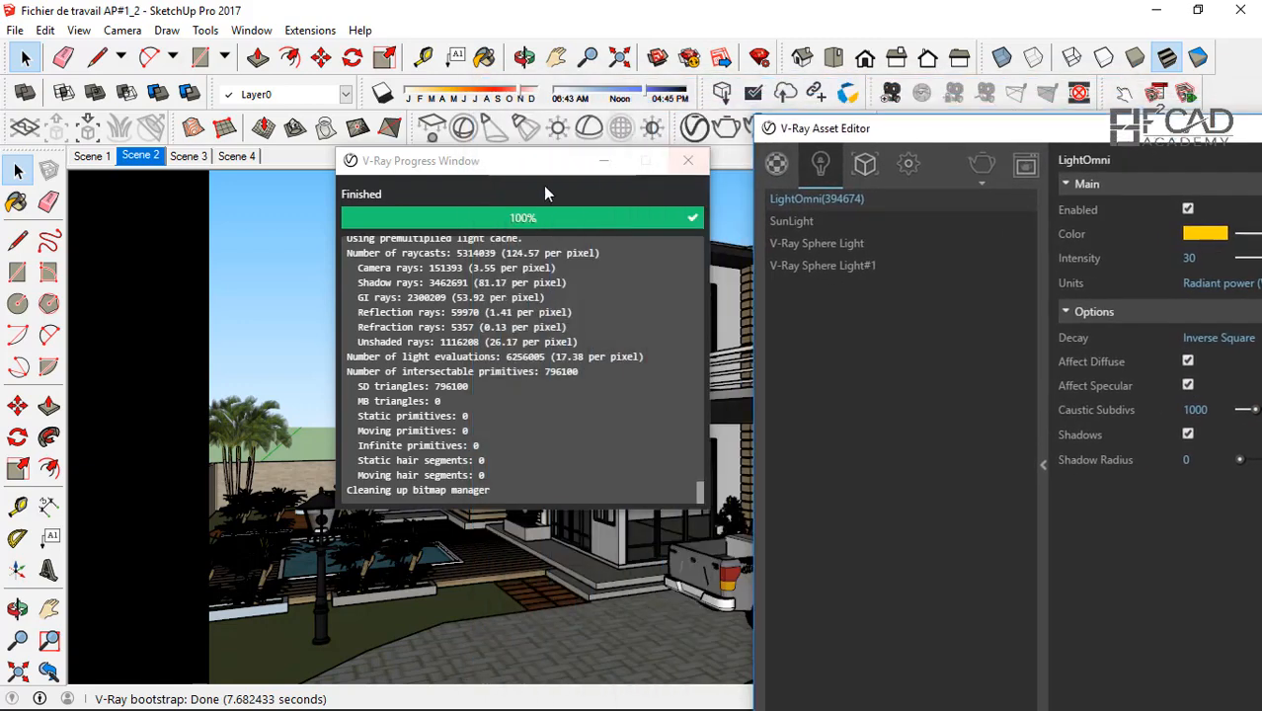
pyautogui.click(706, 163)
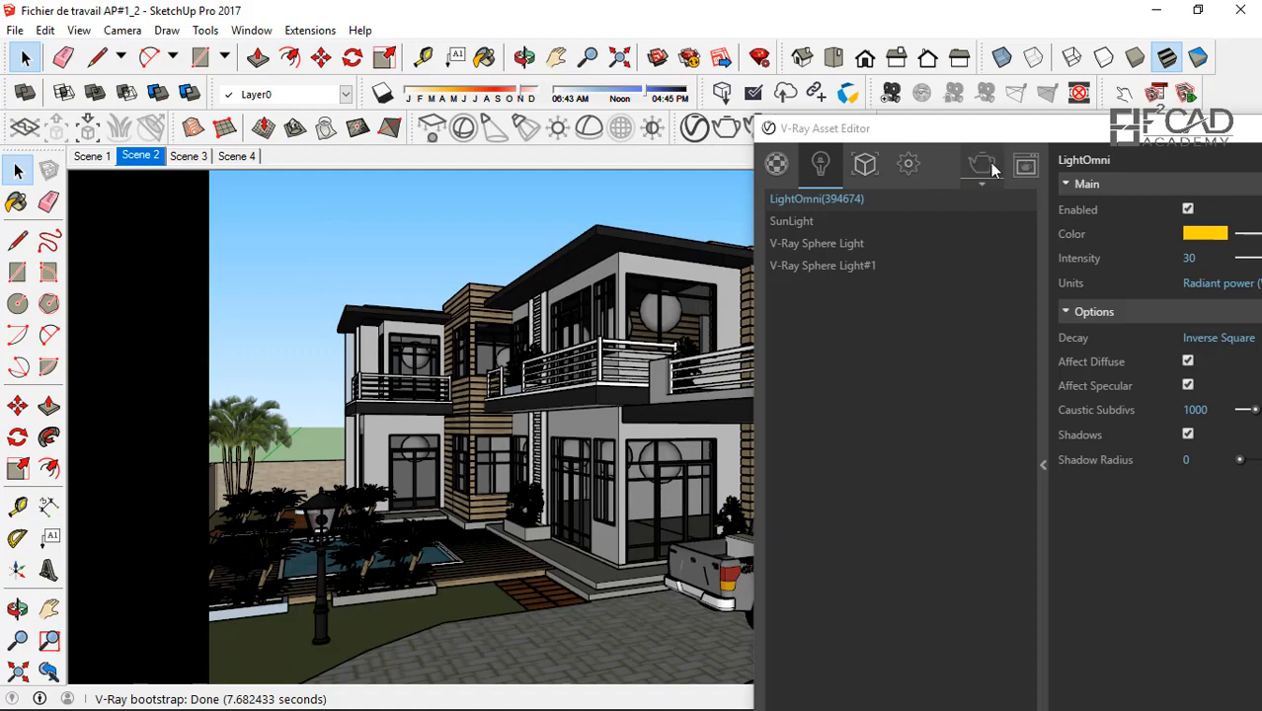
pyautogui.click(991, 165)
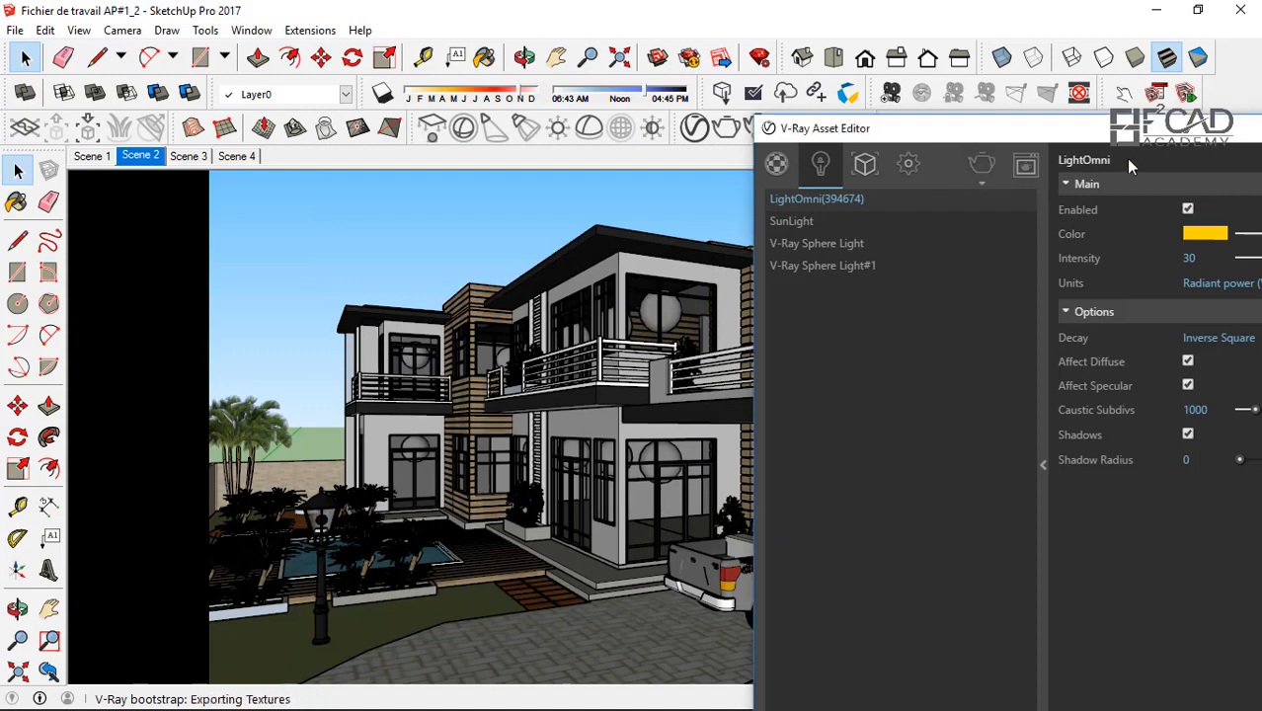
pyautogui.moveTo(1103, 138); pyautogui.dragTo(945, 64)
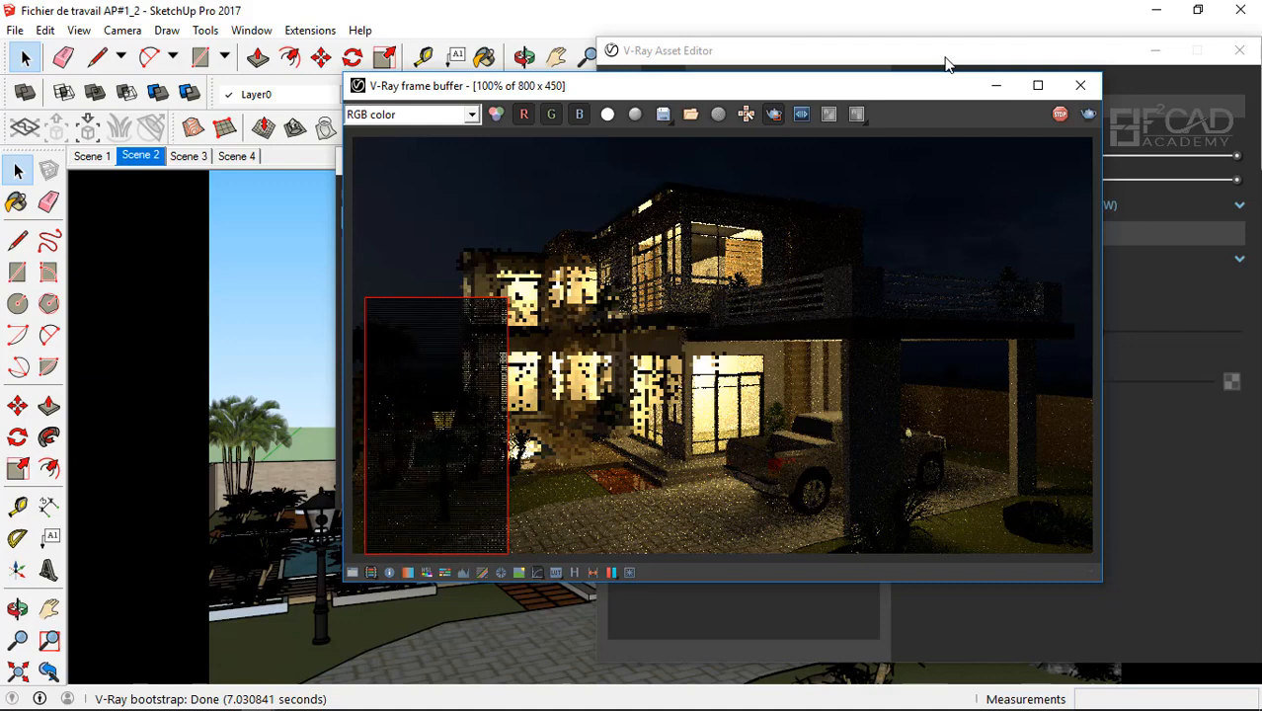
# - Examine the yellow lamp post and the light around it in the rendered region, alongside the omni light's decay setting
pyautogui.scroll(-1, 409, 423)
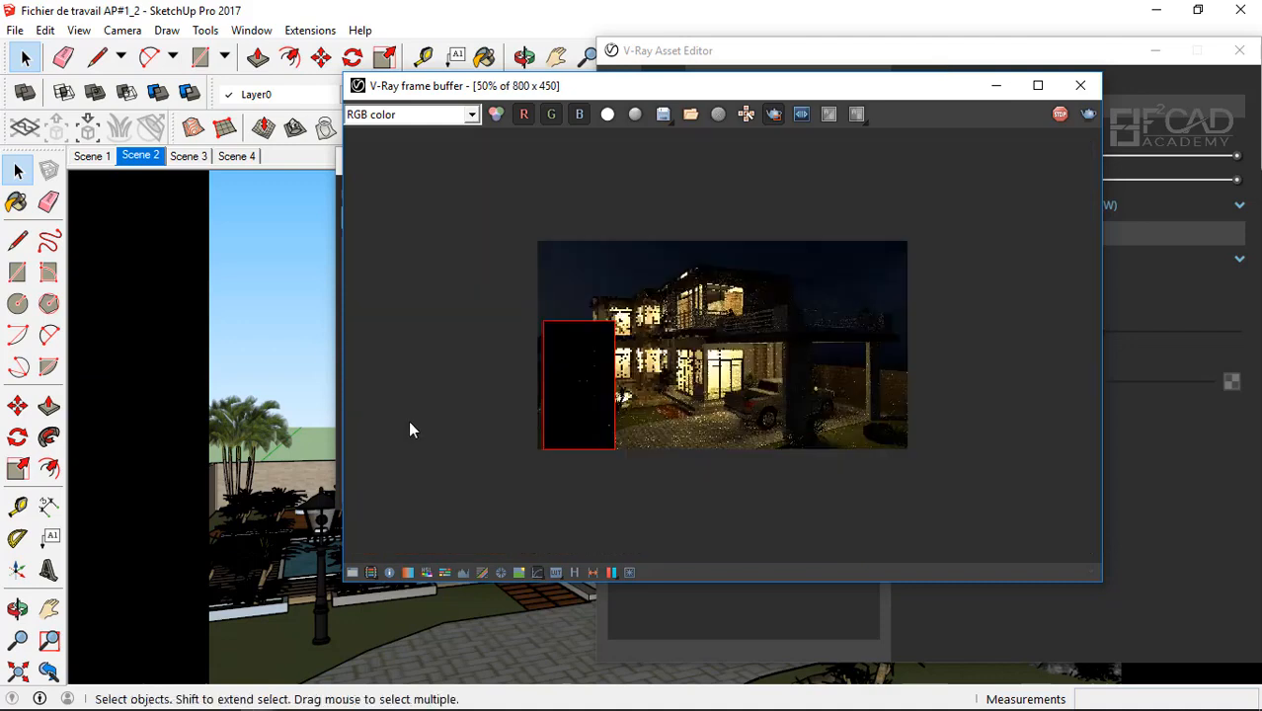
pyautogui.scroll(1, 415, 422)
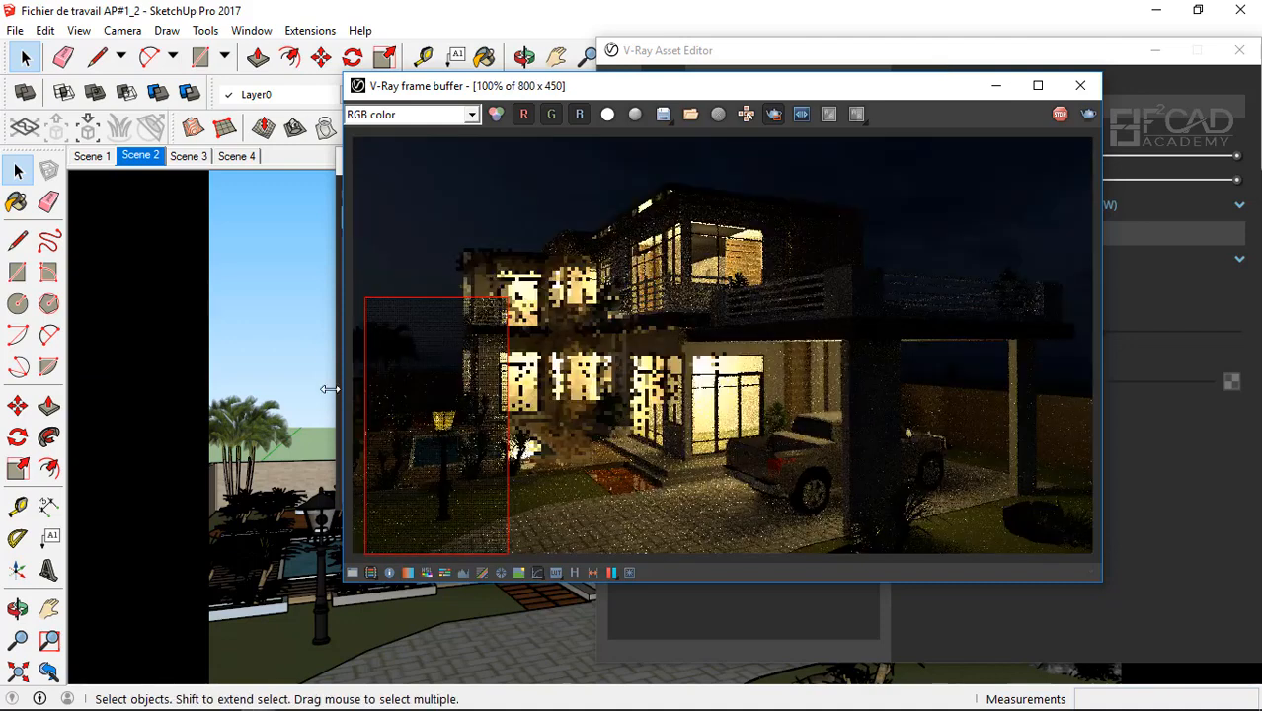
pyautogui.scroll(2, 434, 422)
pyautogui.scroll(-2, 494, 423)
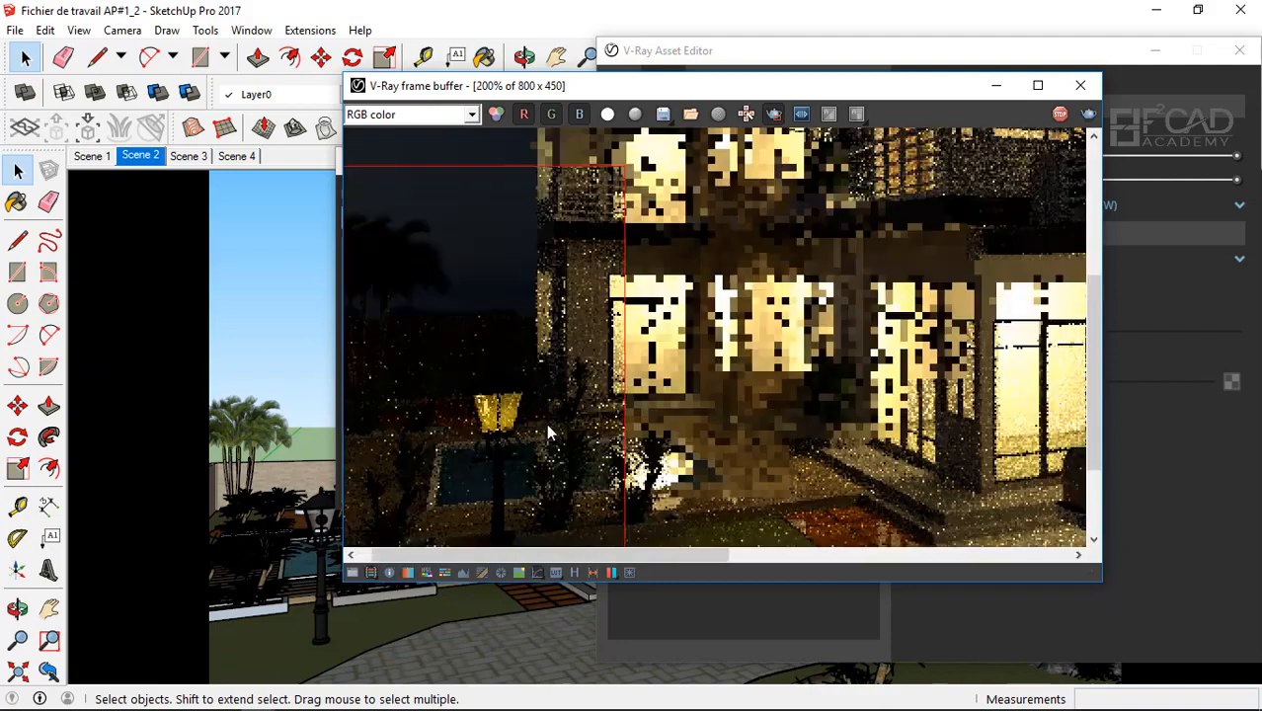
pyautogui.scroll(1, 395, 437)
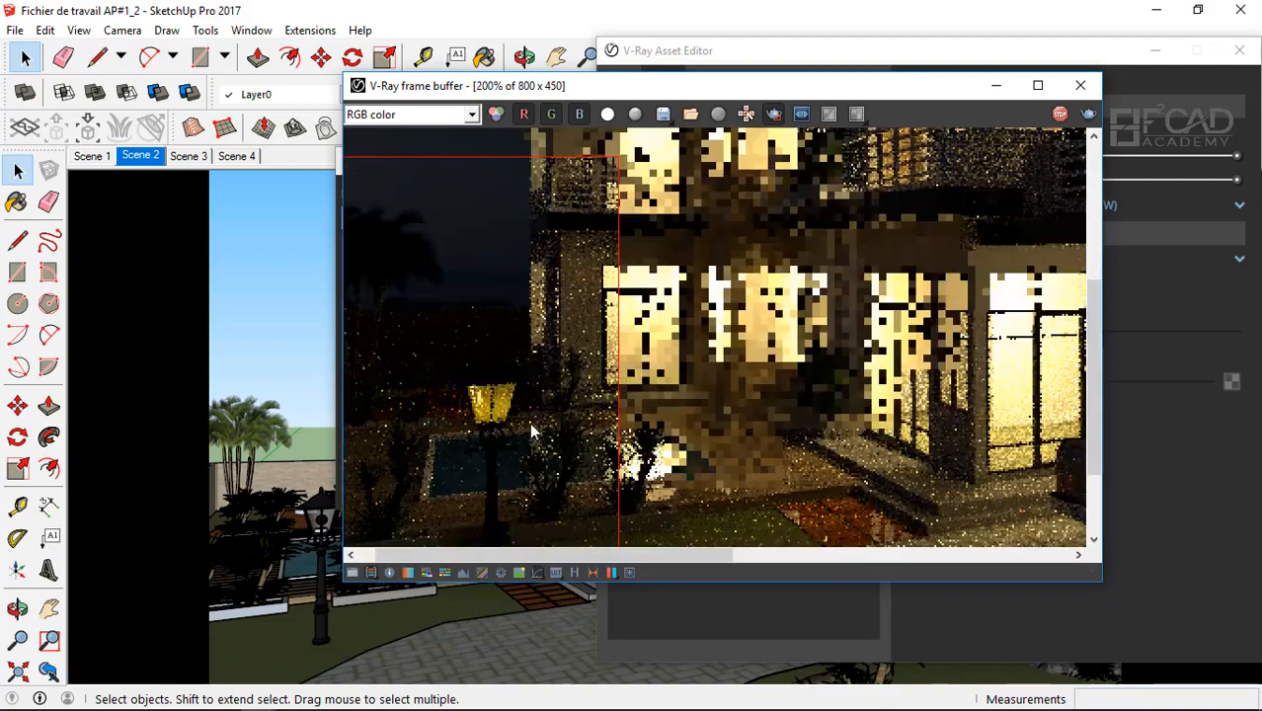
pyautogui.scroll(-1, 486, 426)
pyautogui.scroll(1, 400, 431)
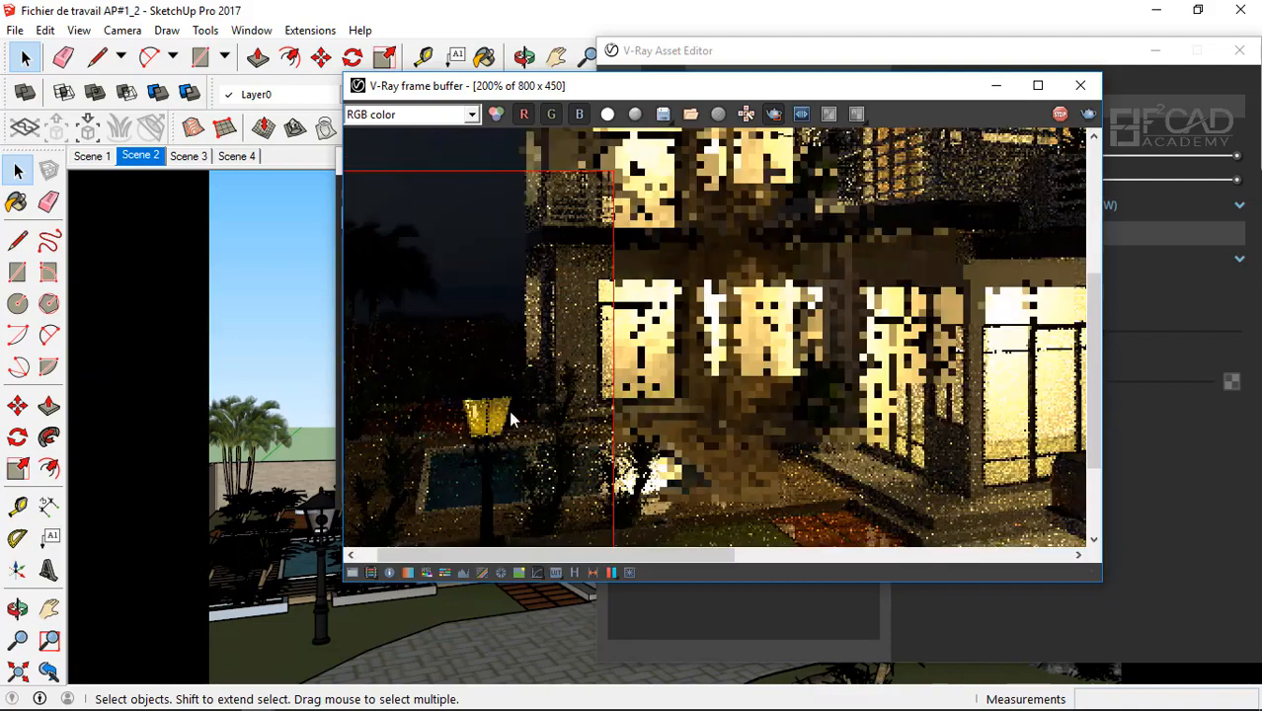
pyautogui.scroll(-1, 457, 420)
pyautogui.scroll(1, 380, 464)
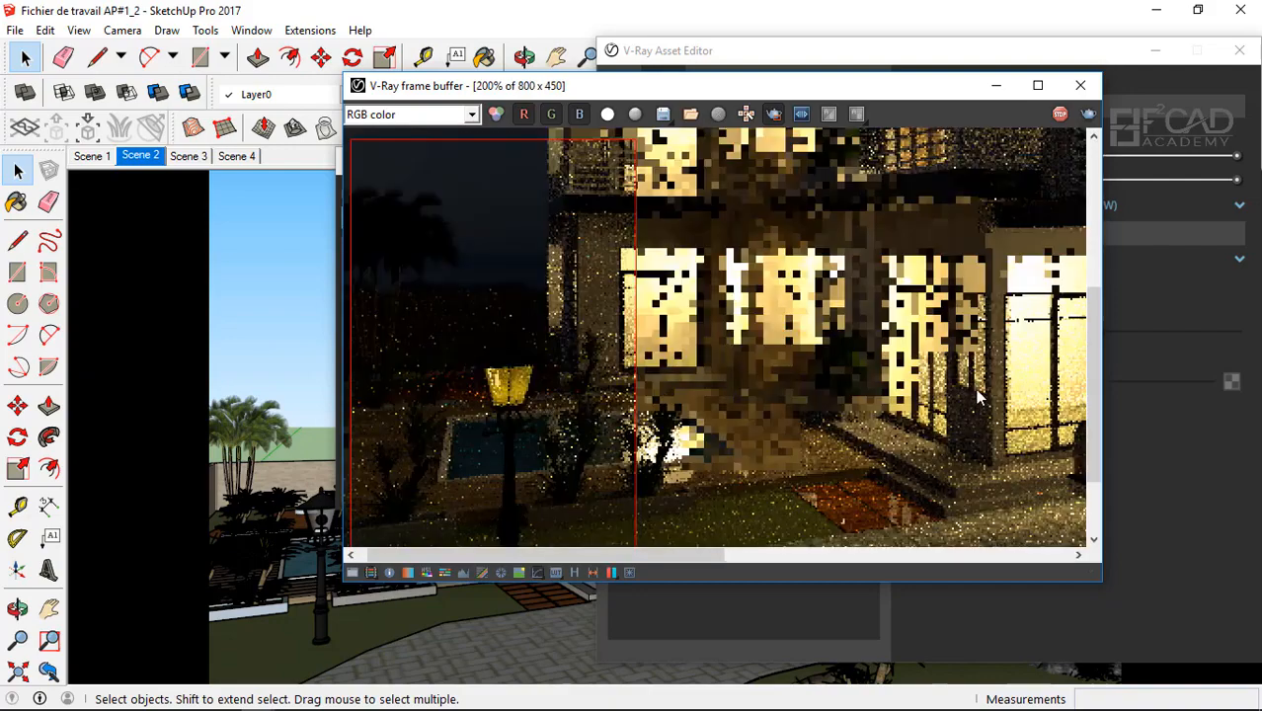
pyautogui.moveTo(906, 91); pyautogui.dragTo(552, 90)
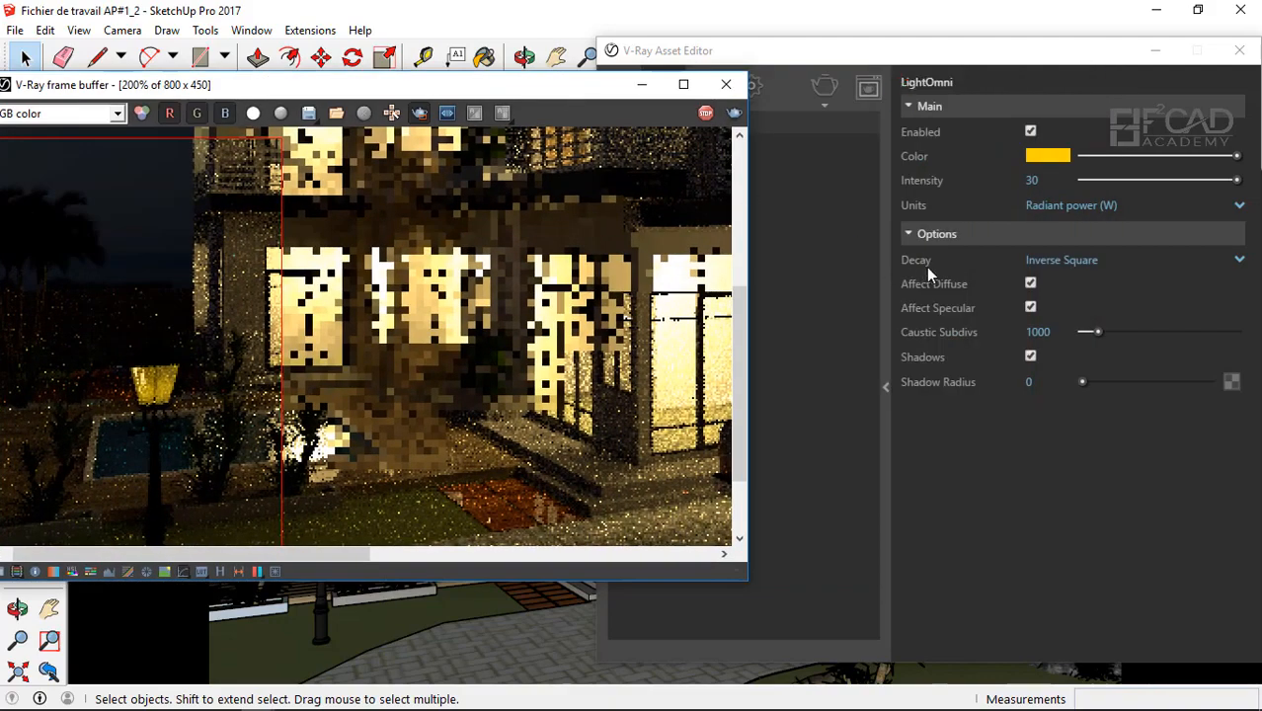
pyautogui.moveTo(332, 96); pyautogui.dragTo(676, 102)
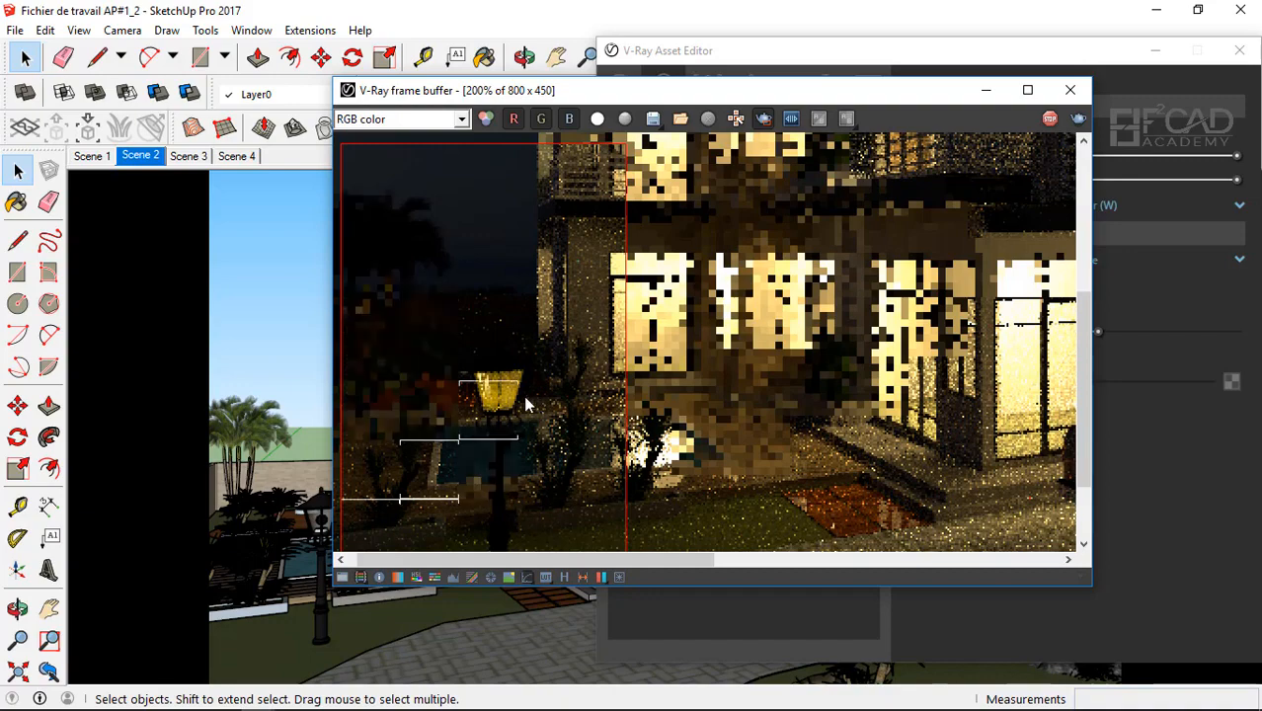
pyautogui.scroll(-1, 482, 400)
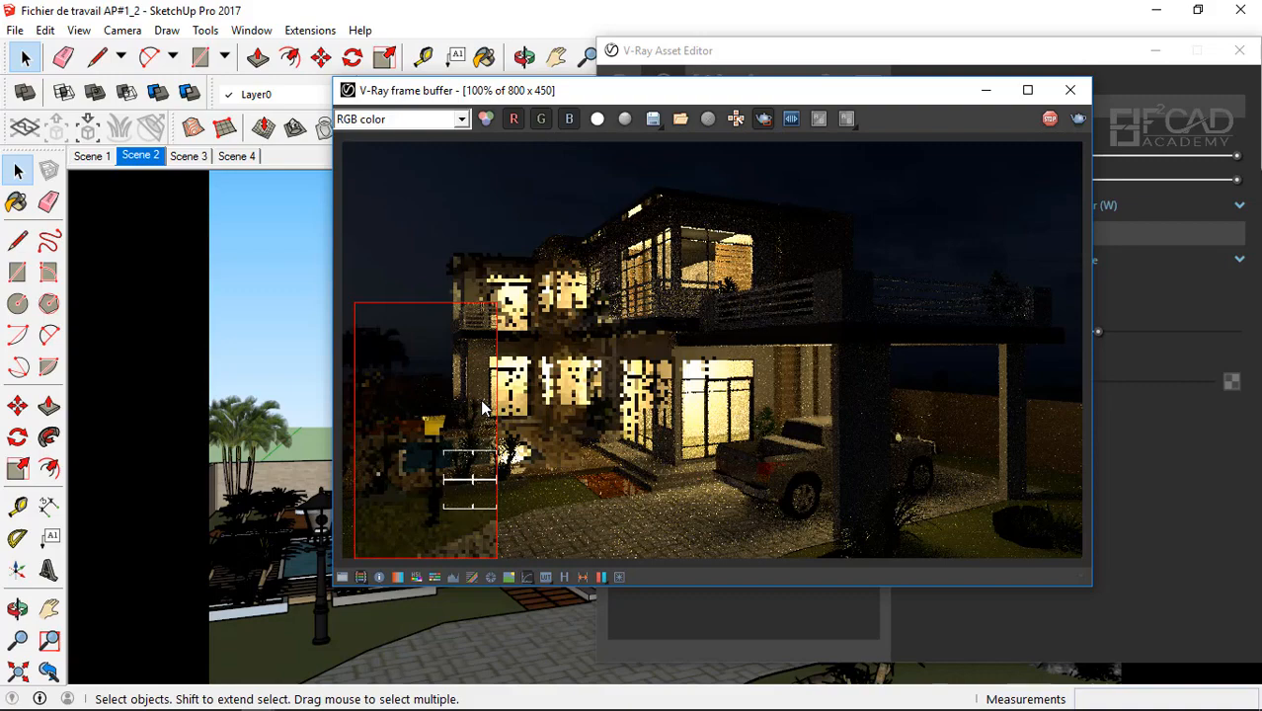
pyautogui.scroll(2, 428, 340)
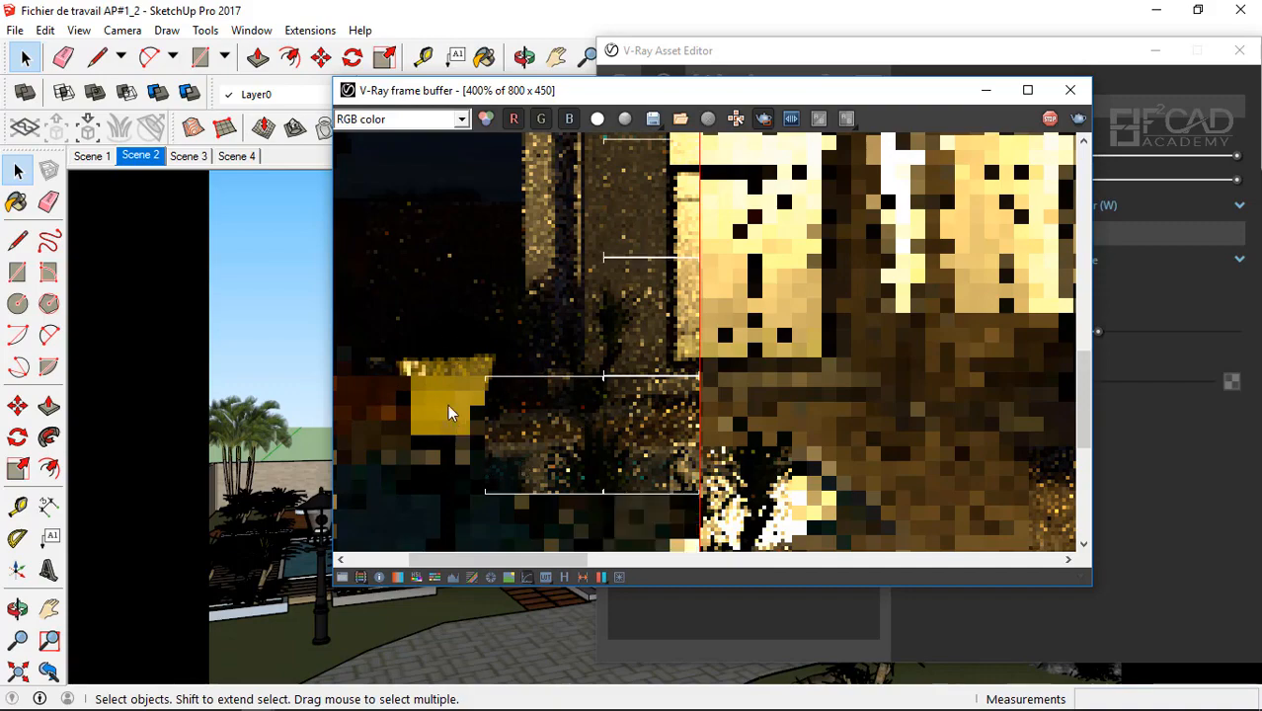
pyautogui.scroll(-2, 448, 406)
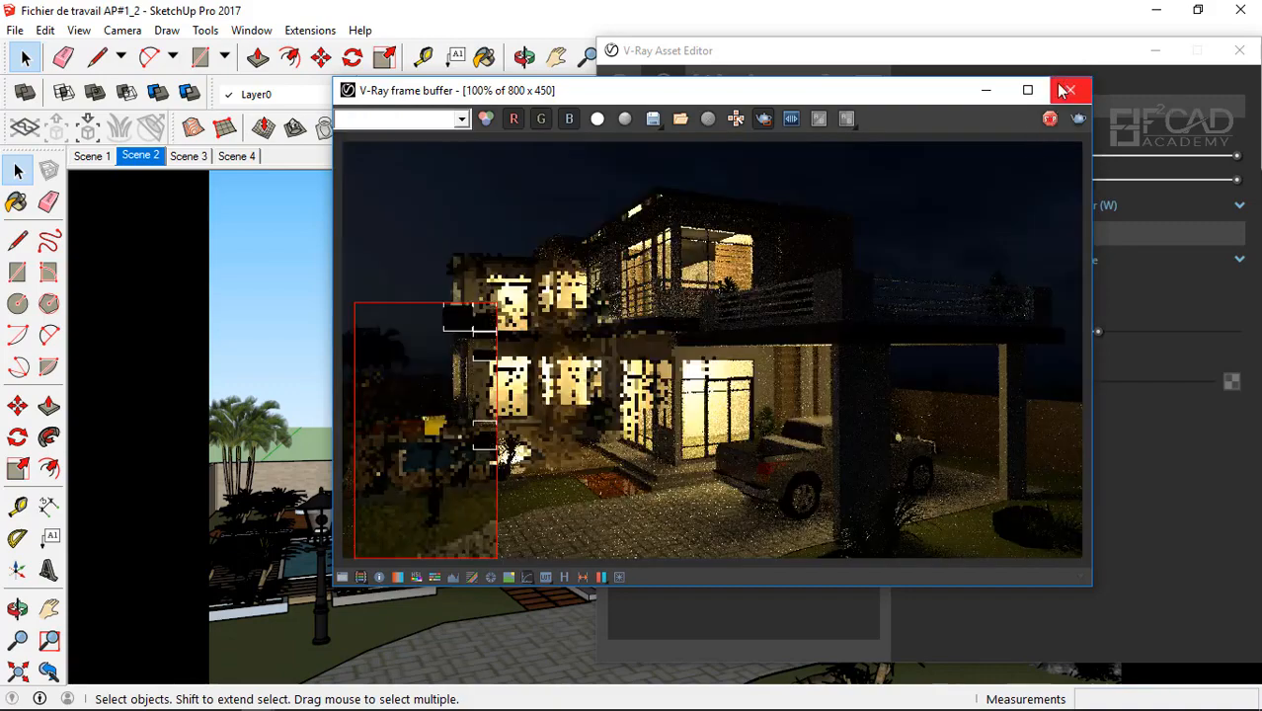
# - Close the V-Ray frame buffer, the progress window and the Asset Editor
pyautogui.click(1067, 90)
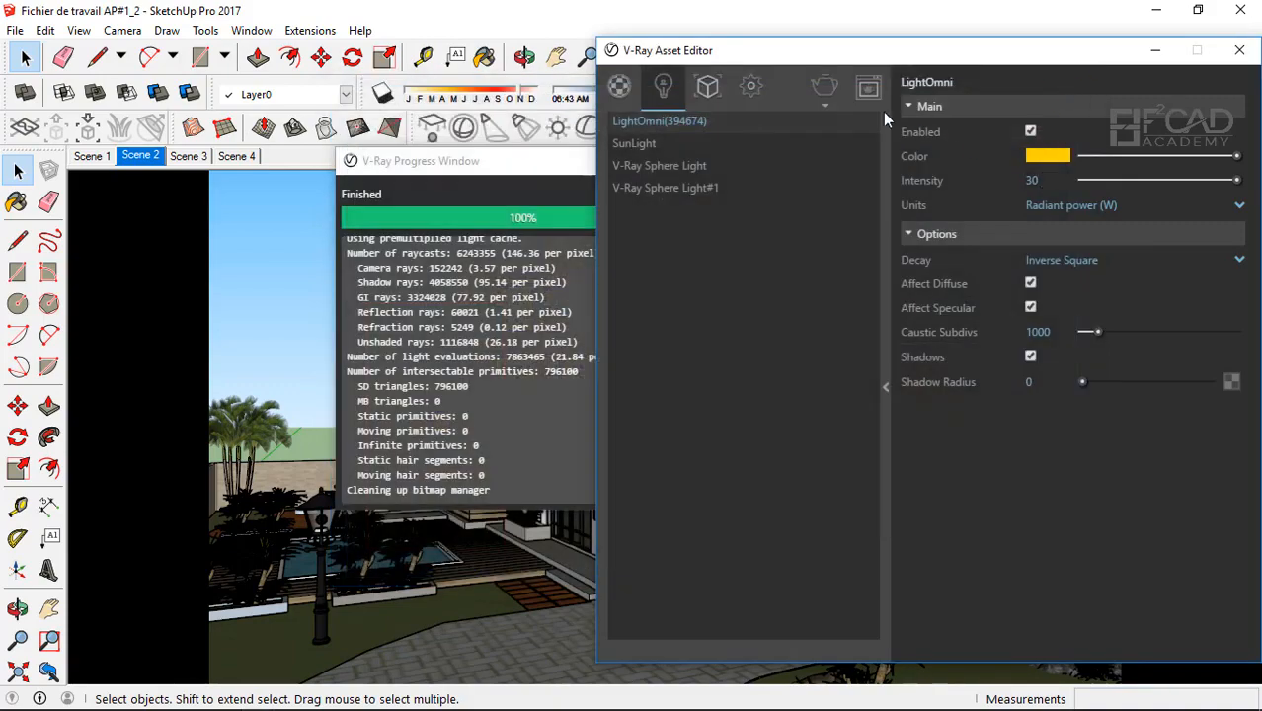
pyautogui.click(523, 174)
pyautogui.click(693, 161)
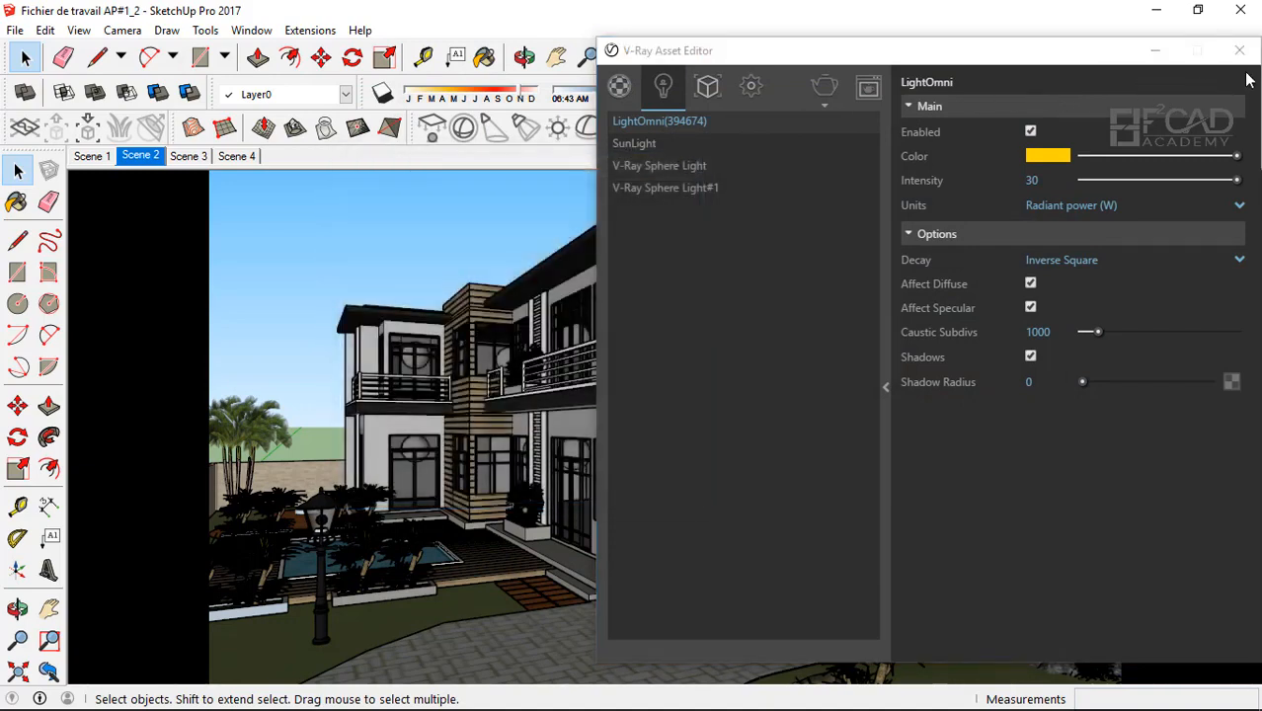
pyautogui.click(1239, 50)
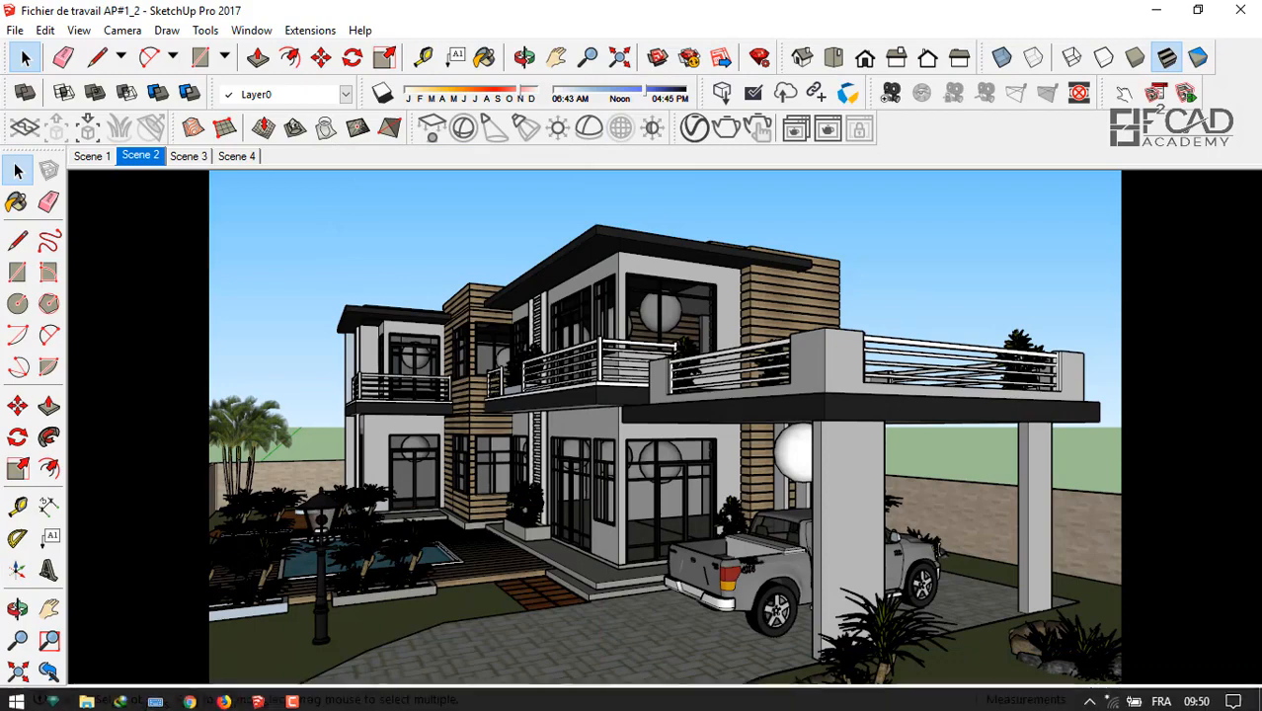
# - Switch to the Ressources model and bring the wall lantern into close view
pyautogui.moveTo(257, 699)
pyautogui.click(515, 637)
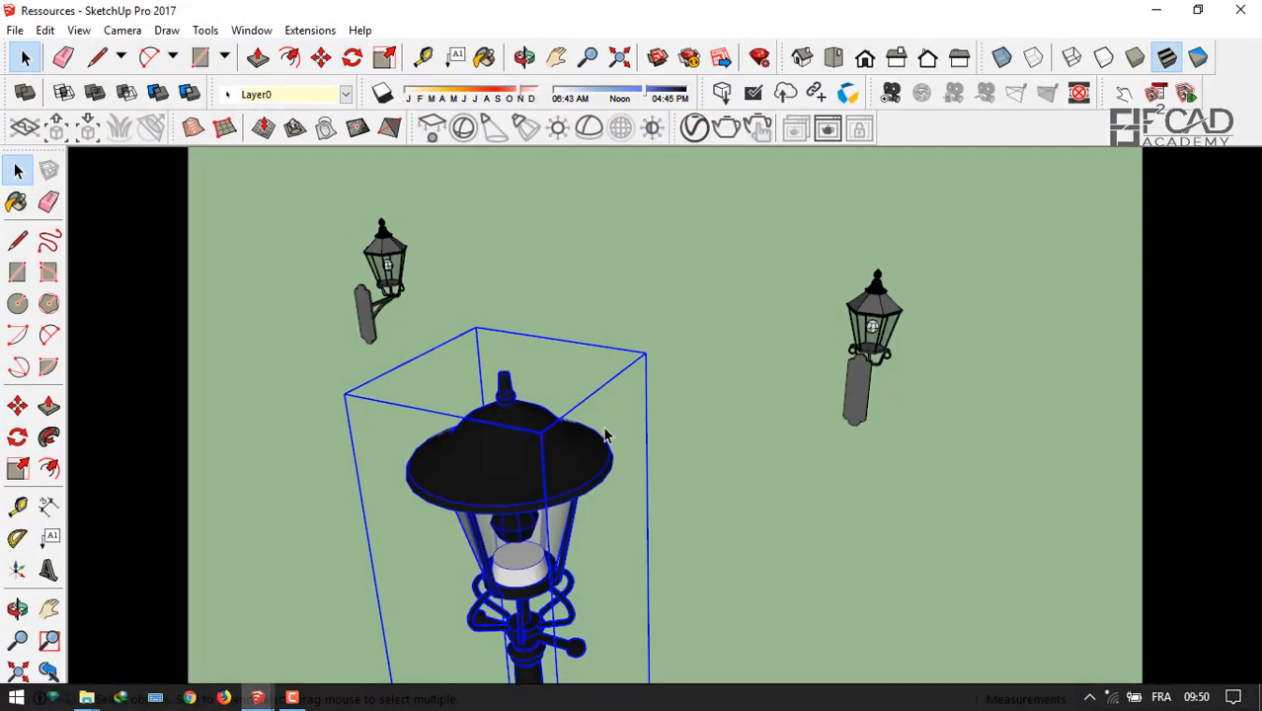
pyautogui.moveTo(811, 400)
pyautogui.mouseDown(button='middle')
pyautogui.moveTo(766, 378)
pyautogui.moveTo(447, 395)
pyautogui.mouseUp(button='middle')
pyautogui.scroll(5, 864, 465)
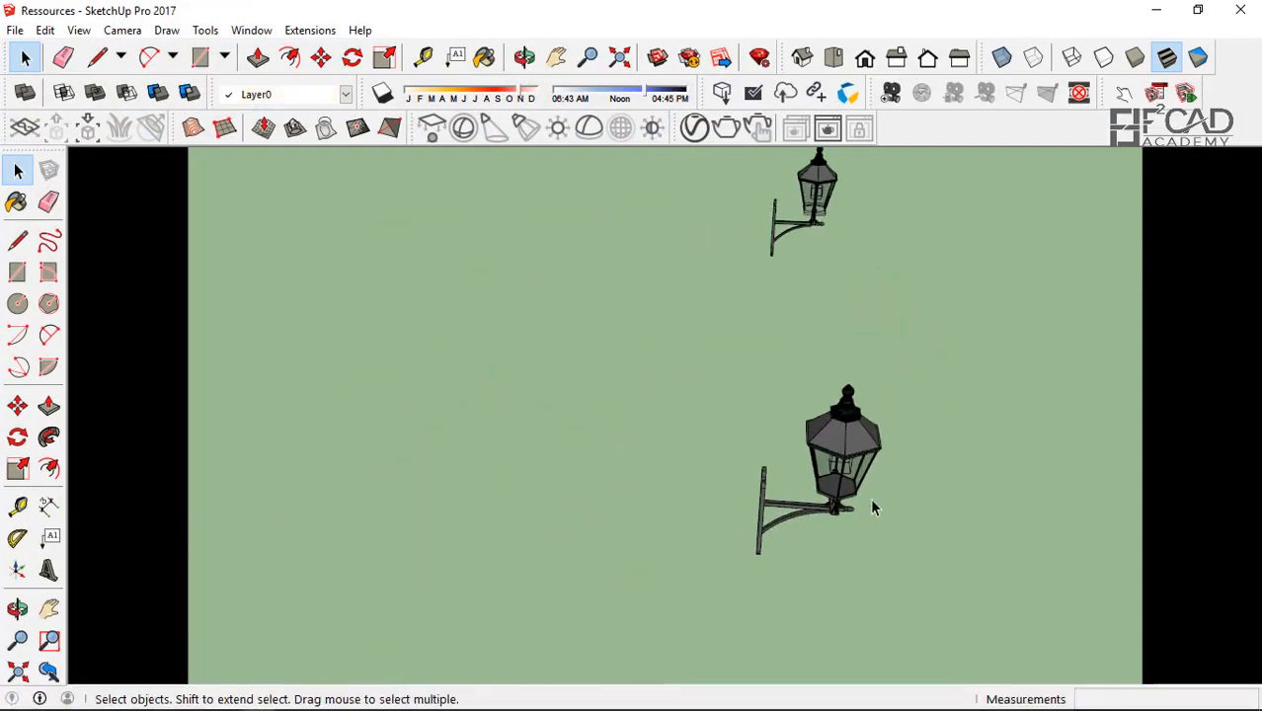
pyautogui.moveTo(851, 461); pyautogui.dragTo(639, 365, button='middle')
pyautogui.scroll(-3, 640, 361)
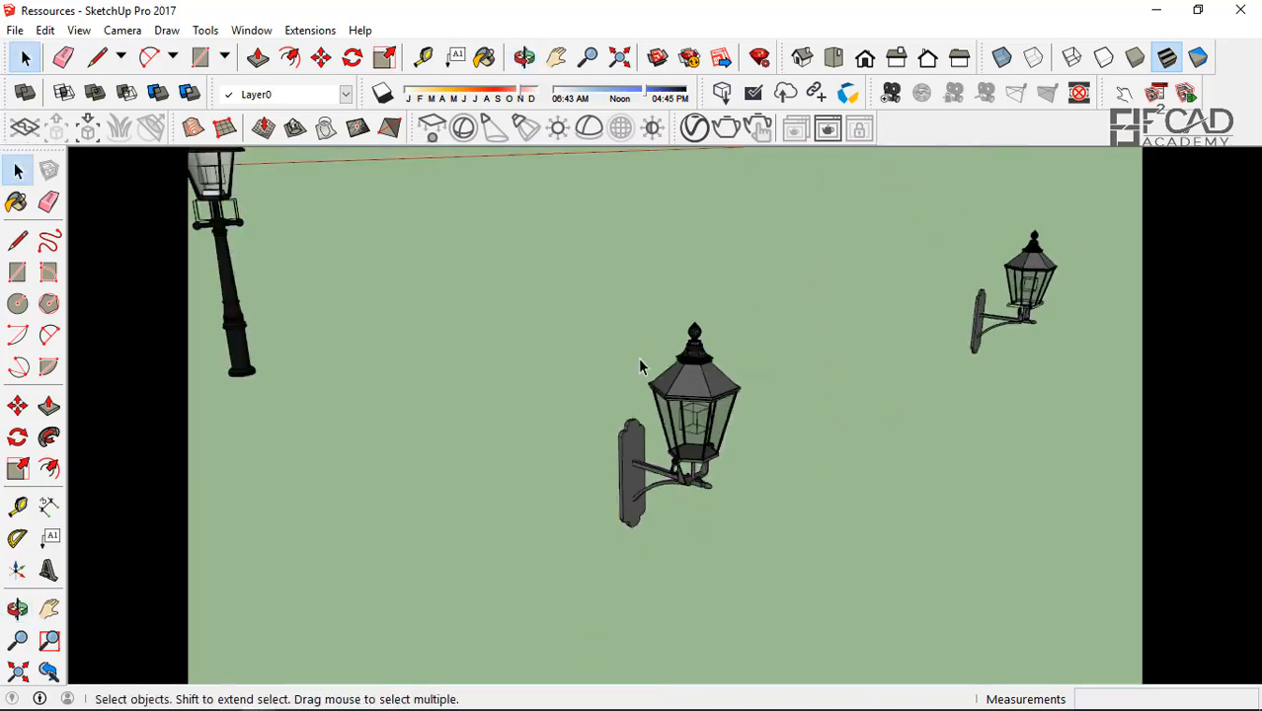
pyautogui.scroll(6, 657, 311)
# - Hide the glass pane group inside the wall lantern component and leave the component
pyautogui.hotkey('ctrl', 'a')
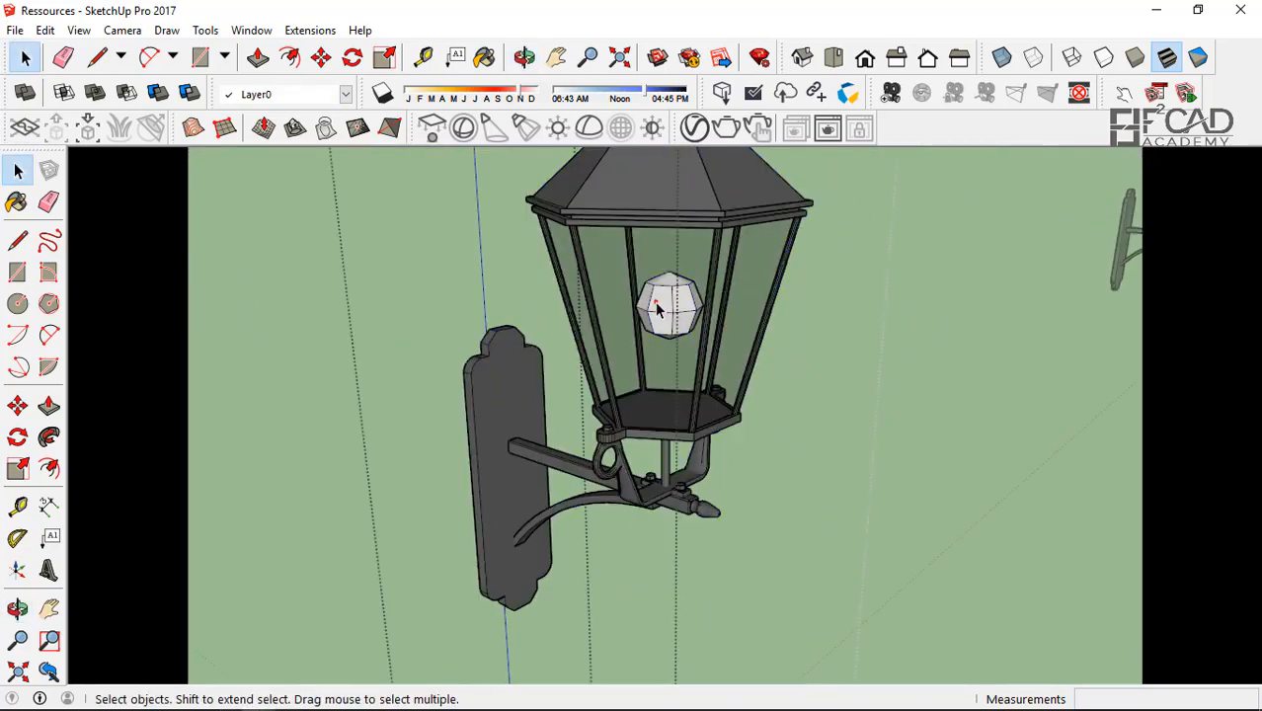
pyautogui.hotkey('ctrl', 't')
pyautogui.rightClick(657, 309)
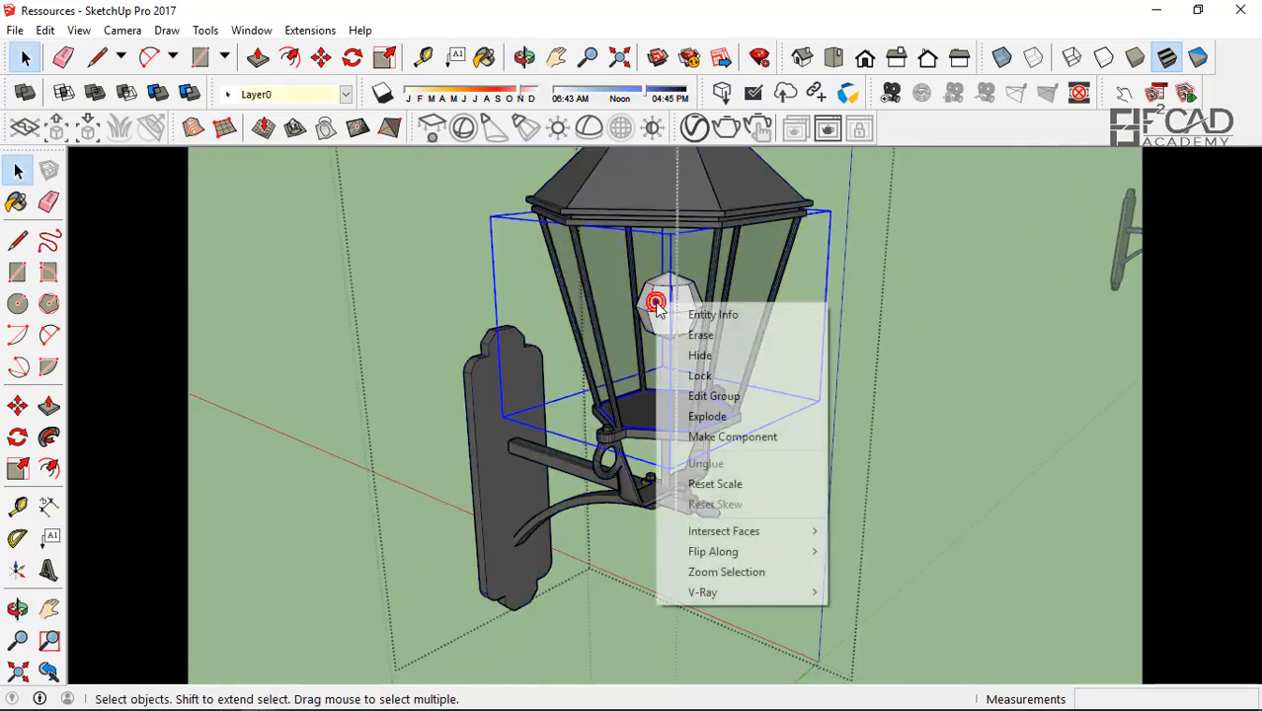
pyautogui.click(705, 355)
pyautogui.click(664, 301)
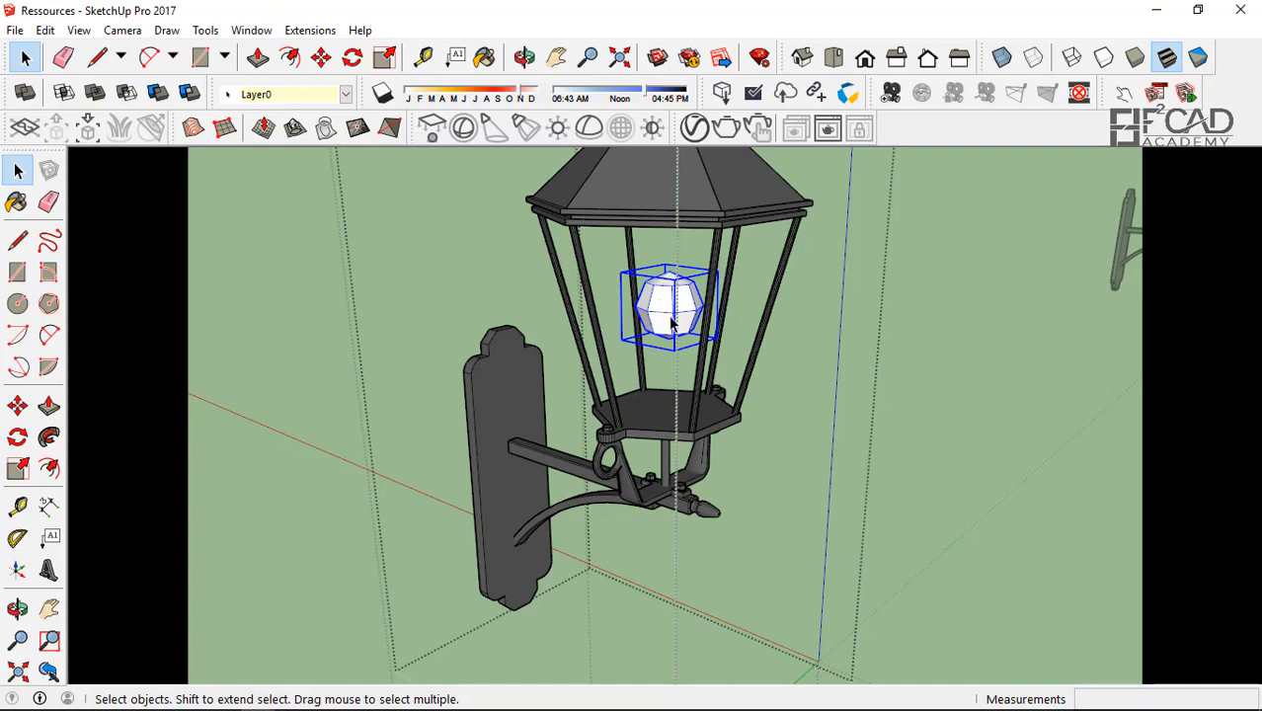
pyautogui.click(960, 401)
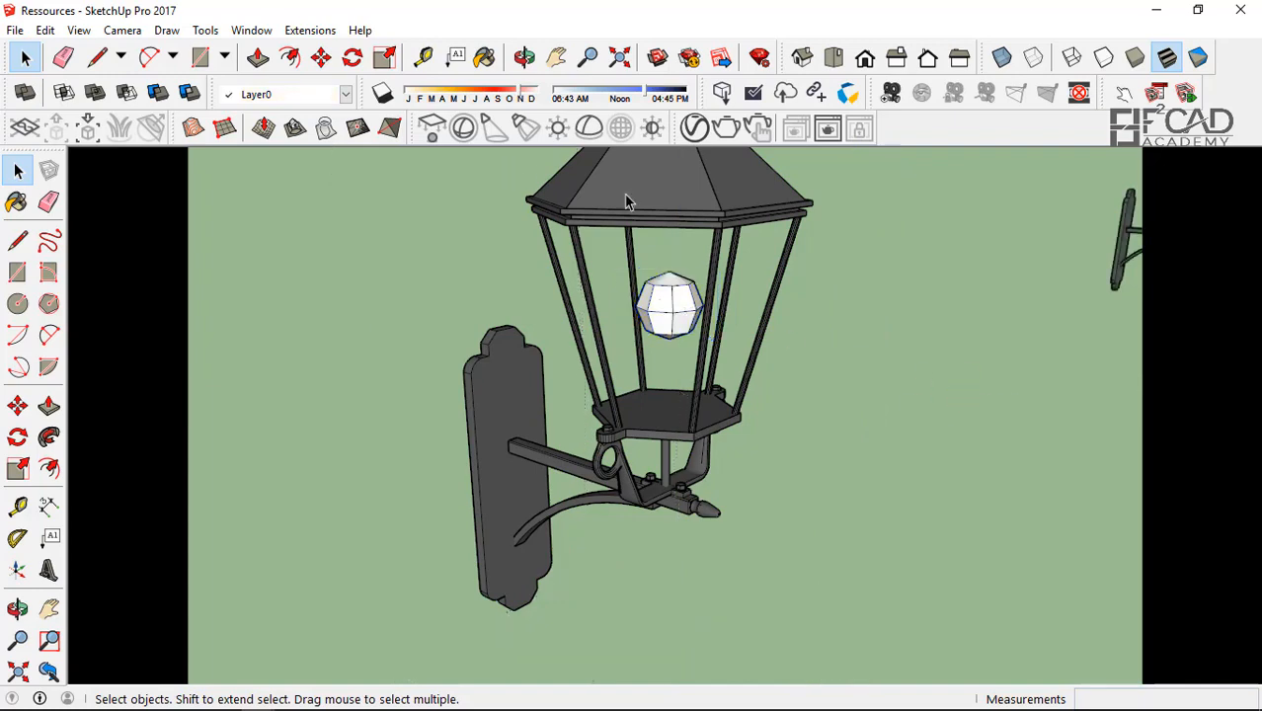
# - Try to unhide all hidden geometry from outside the wall lantern component
pyautogui.click(46, 29)
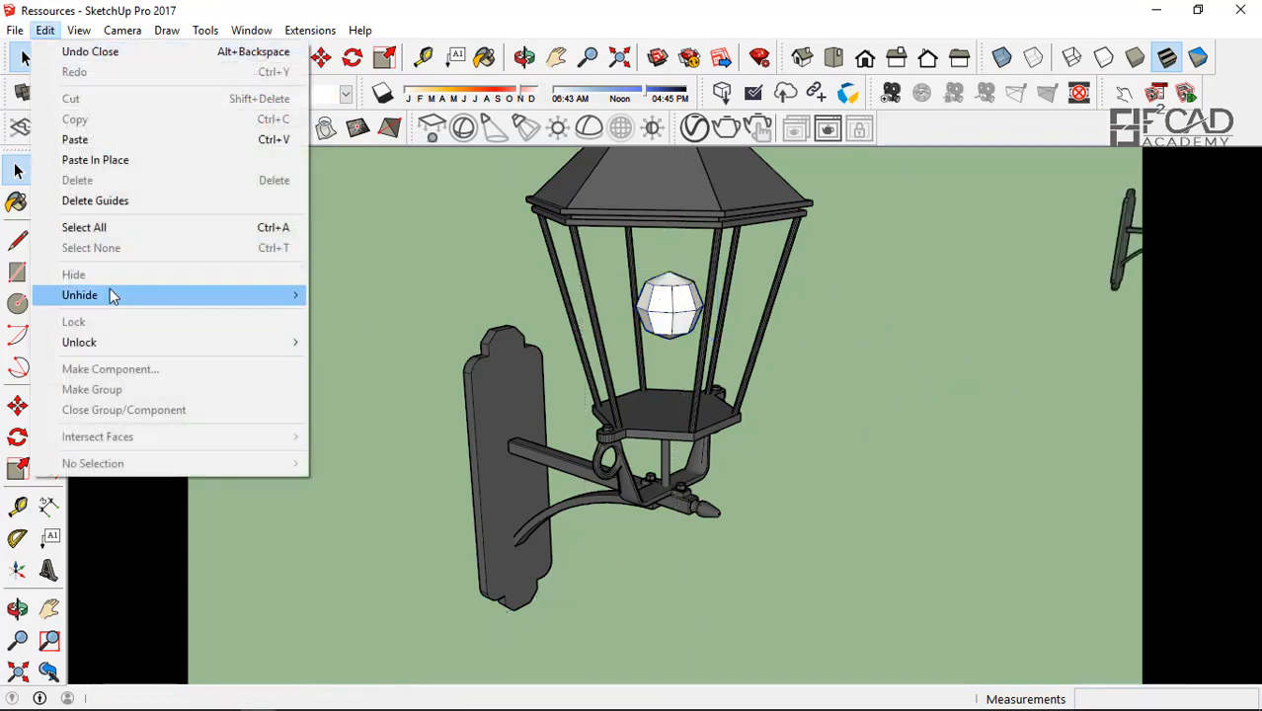
pyautogui.moveTo(112, 296)
pyautogui.click(346, 336)
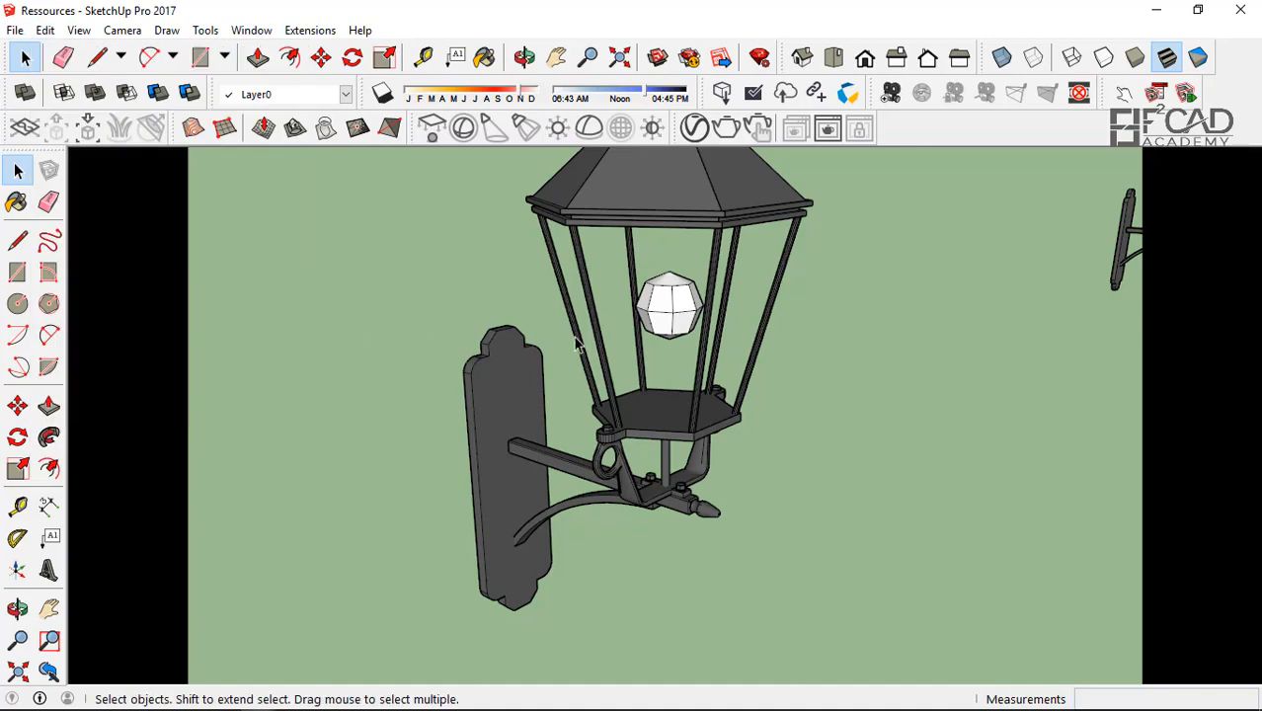
# - Open the wall lantern component for editing, unhide all of its hidden geometry and leave the component
pyautogui.doubleClick(666, 335)
pyautogui.doubleClick(666, 335)
pyautogui.click(666, 318)
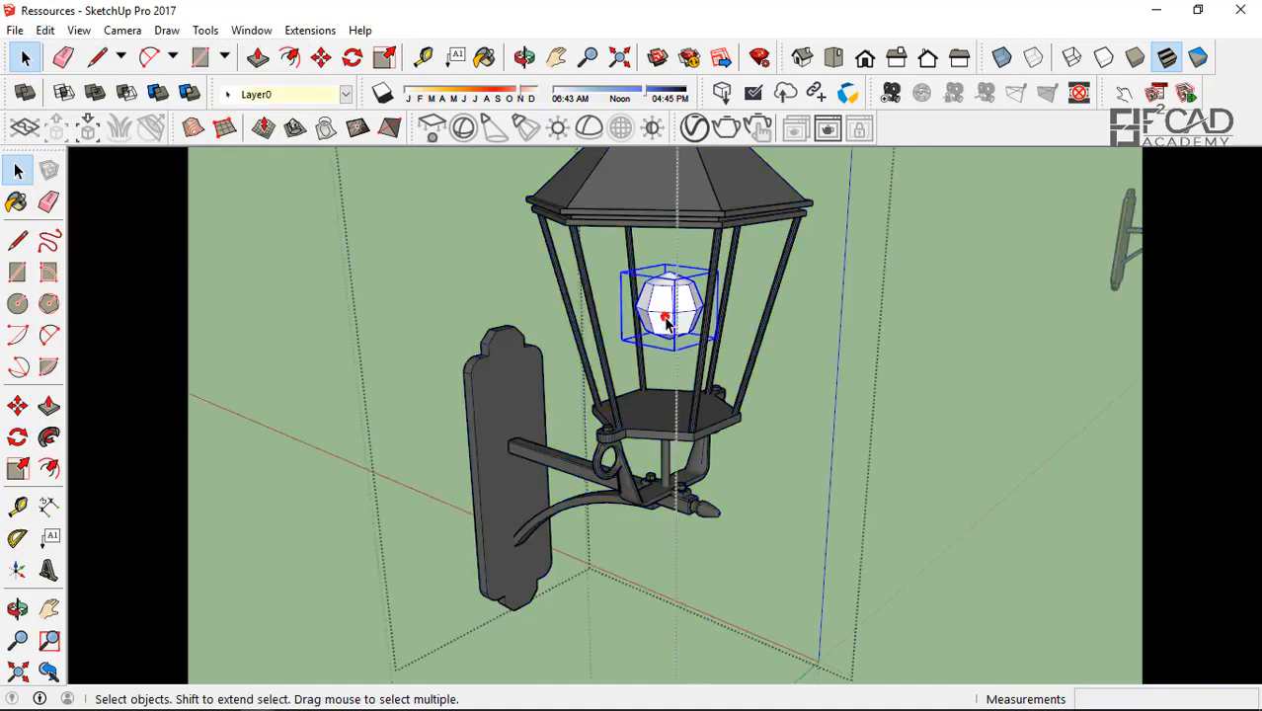
pyautogui.click(45, 30)
pyautogui.moveTo(149, 290)
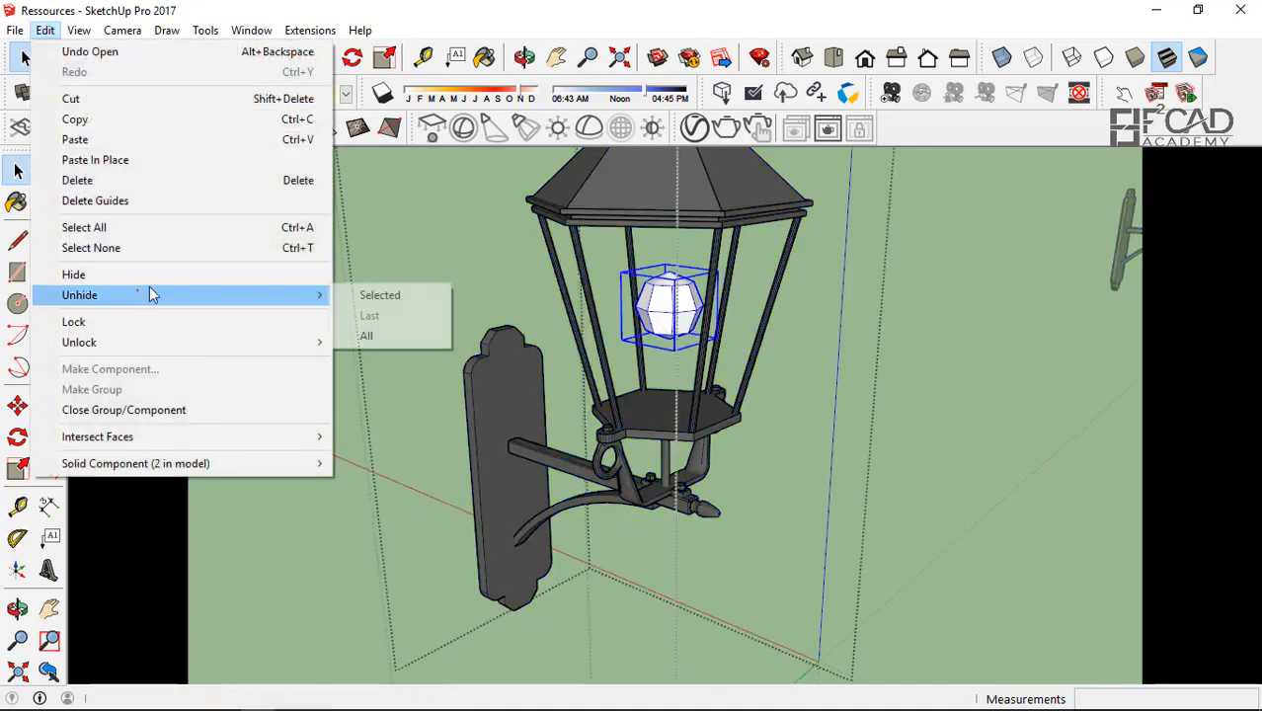
pyautogui.click(378, 337)
pyautogui.click(313, 291)
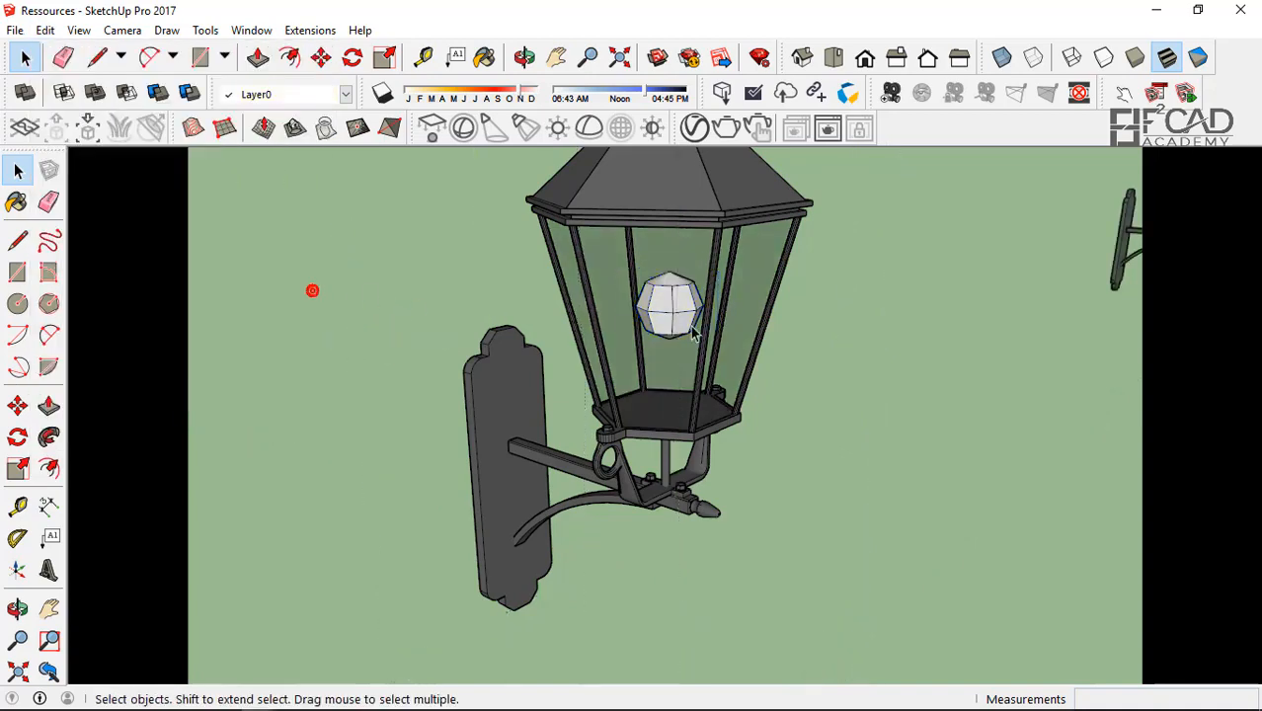
pyautogui.rightClick(651, 368)
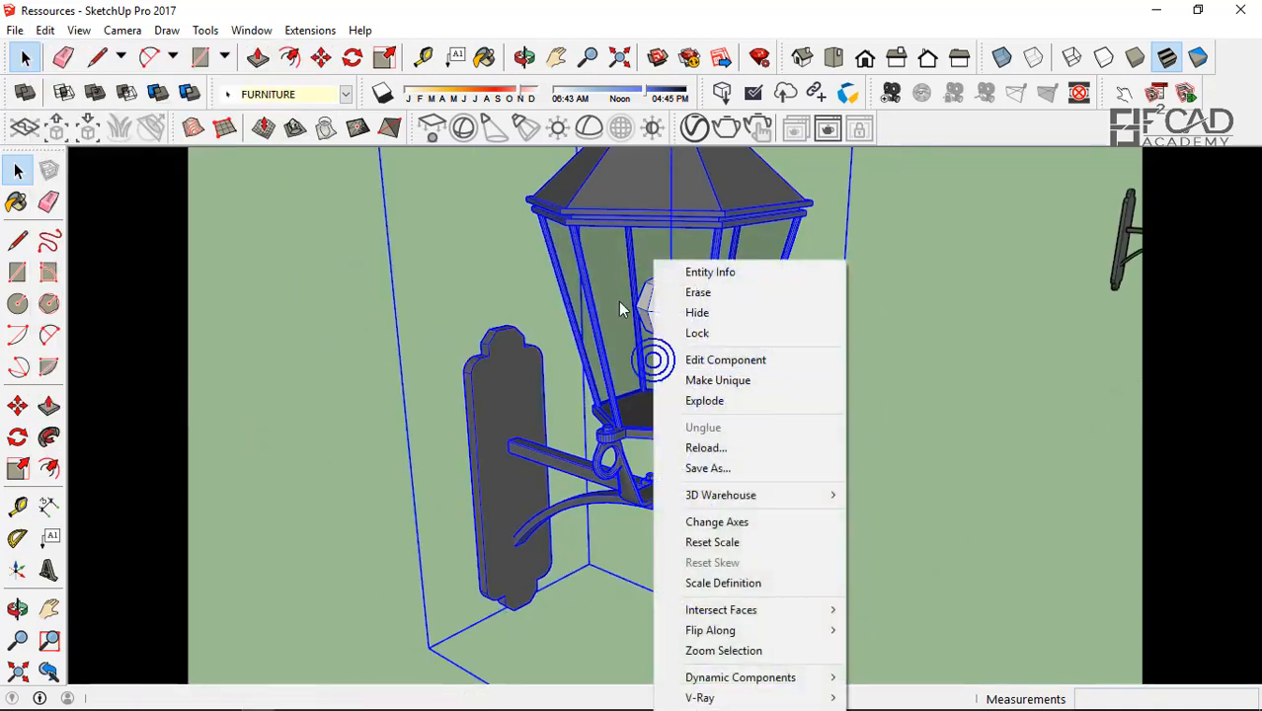
pyautogui.click(668, 290)
pyautogui.click(45, 30)
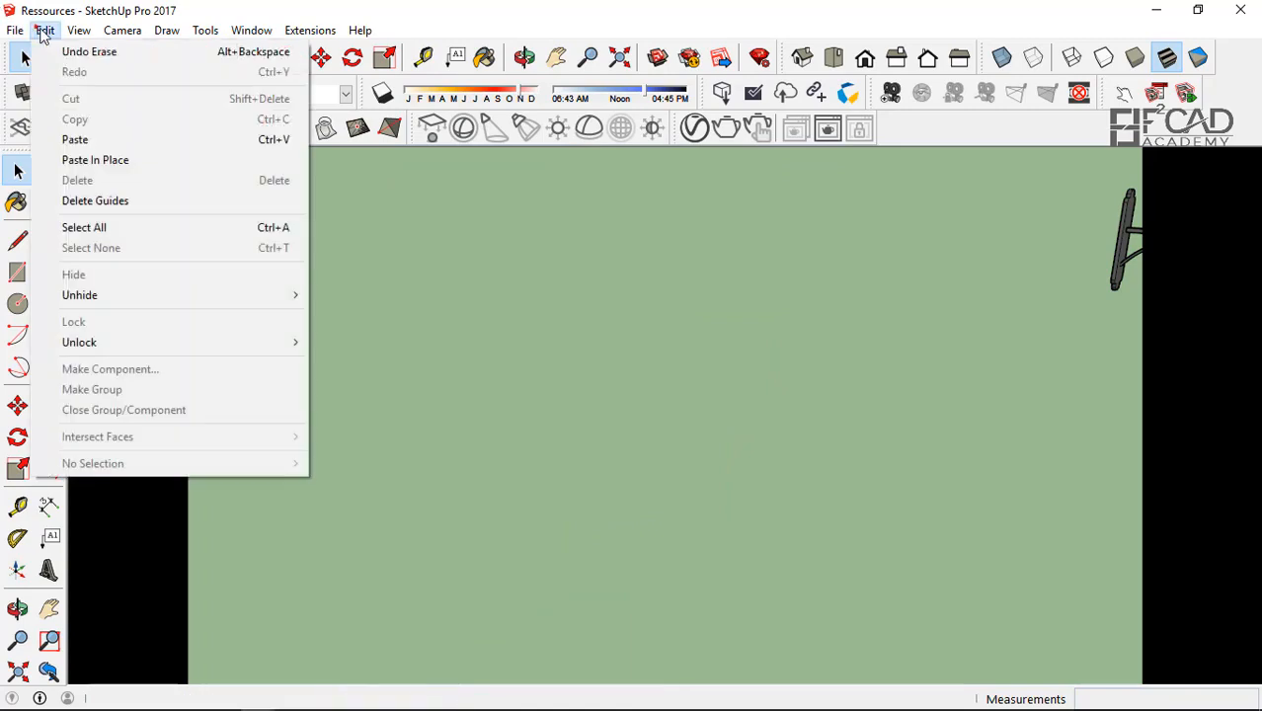
pyautogui.click(87, 50)
# - Copy the whole wall lantern component from the Ressources model and clear the selection
pyautogui.click(46, 30)
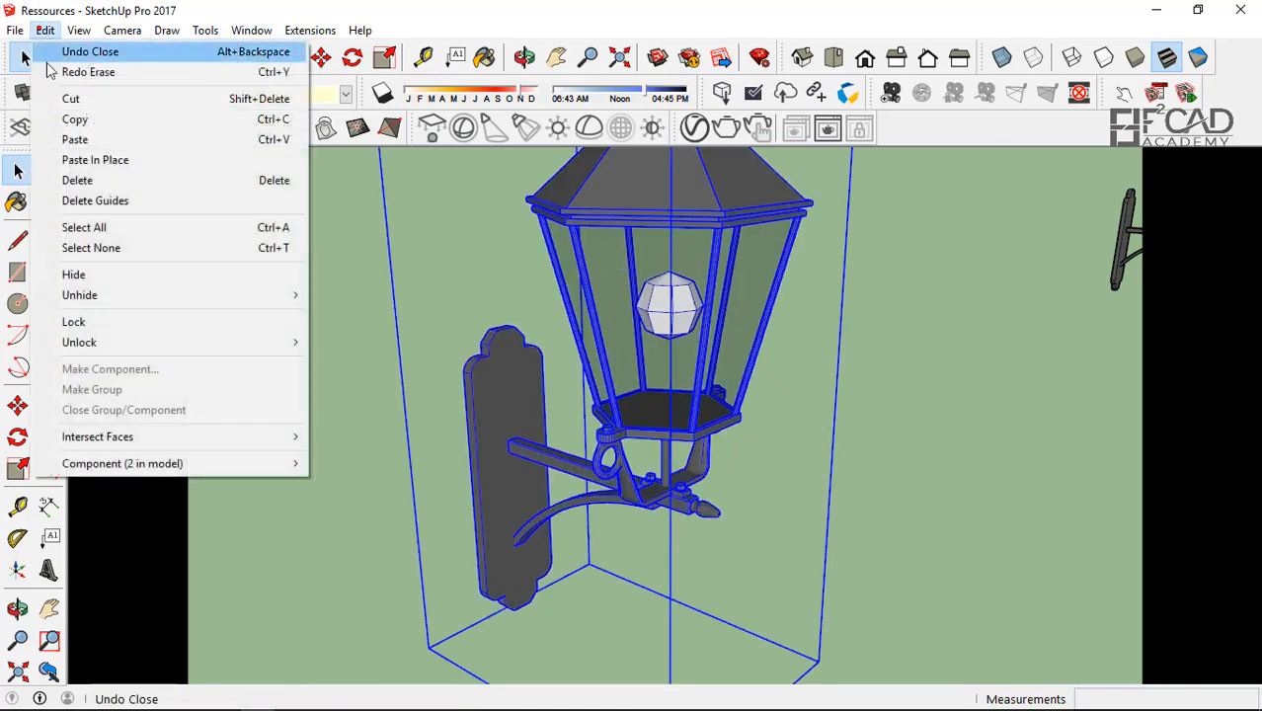
pyautogui.click(84, 117)
pyautogui.click(341, 284)
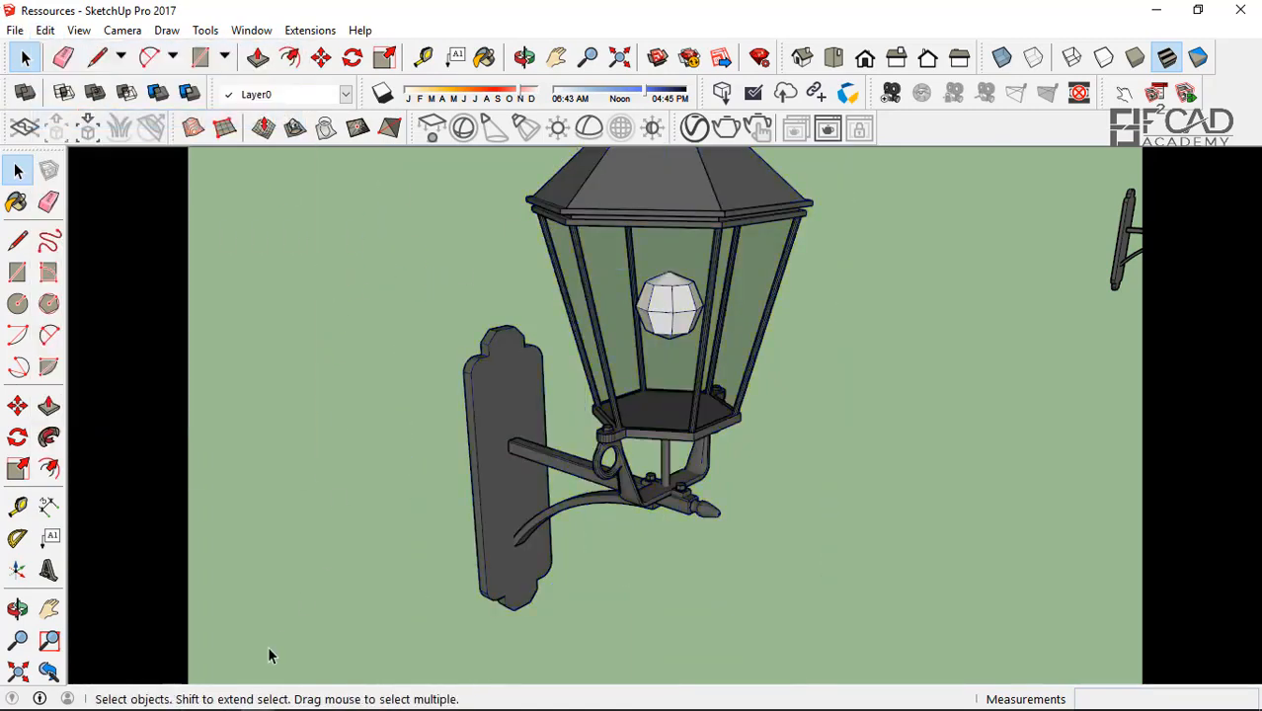
# - Switch to the villa model Fichier de travail AP#1_2 and paste the lantern onto the flat roof of the timber-clad block
pyautogui.click(1158, 10)
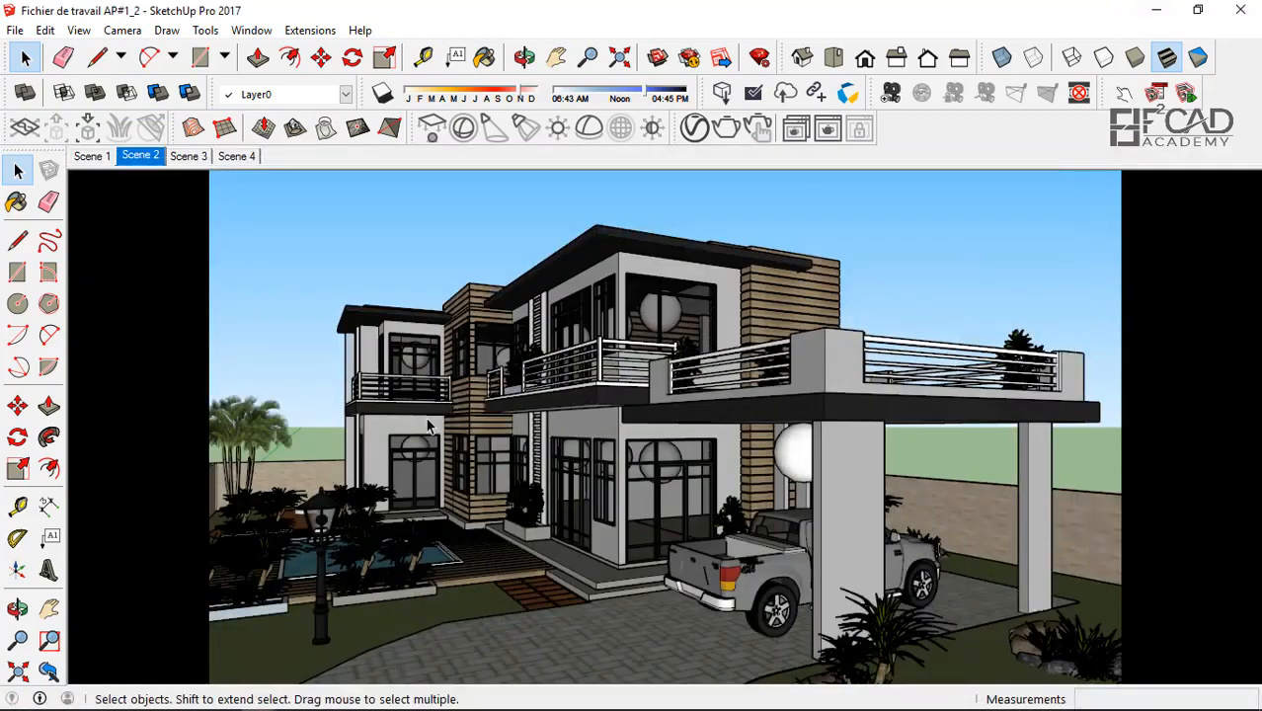
pyautogui.click(45, 30)
pyautogui.moveTo(79, 30)
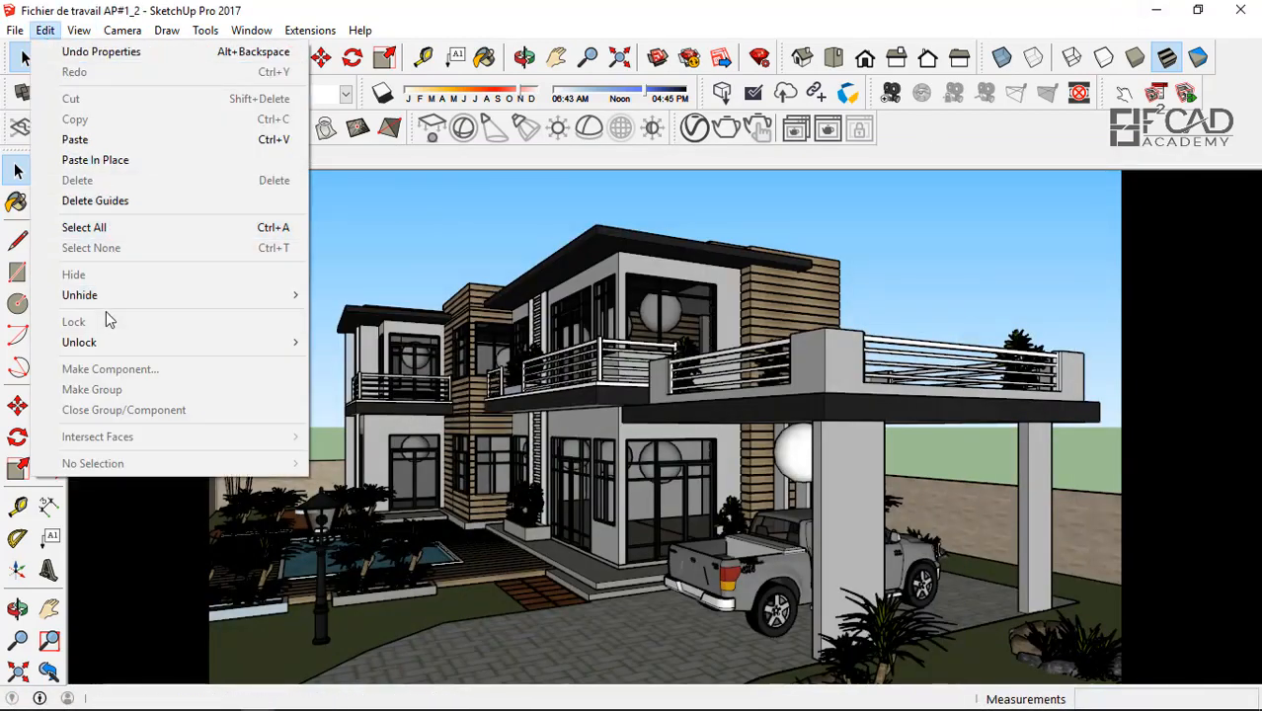
pyautogui.click(75, 139)
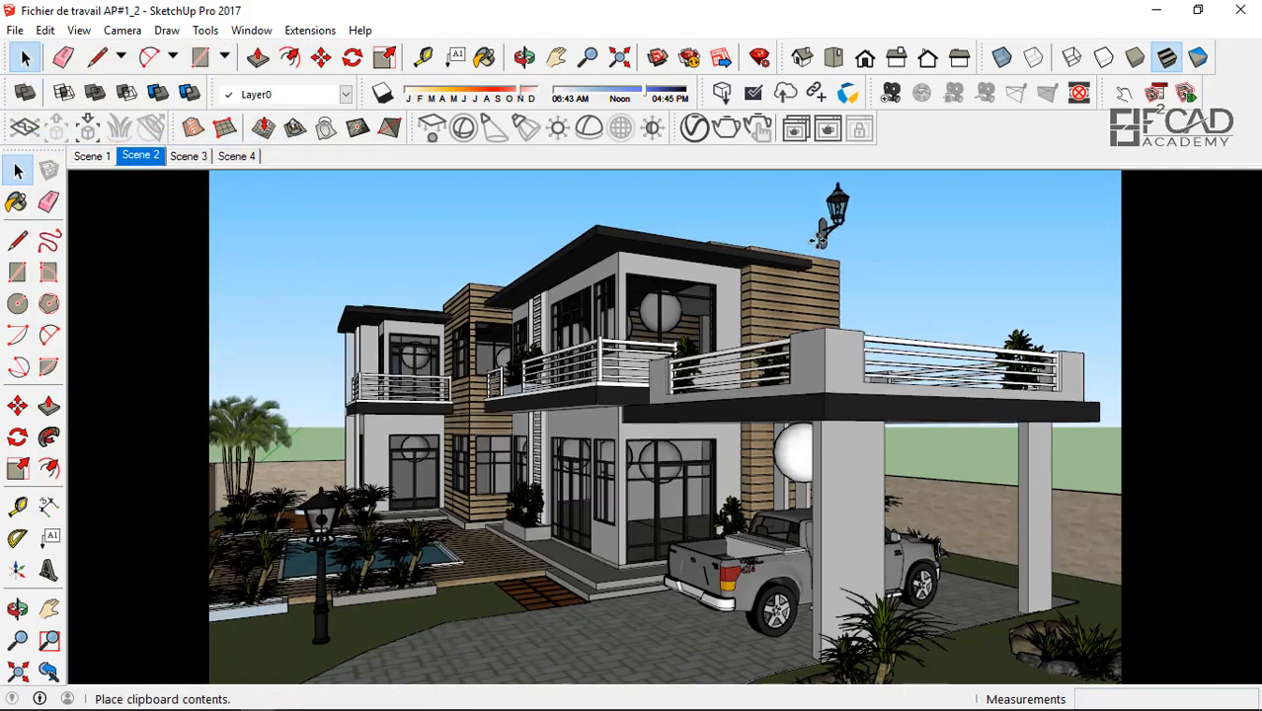
pyautogui.scroll(4, 800, 227)
pyautogui.scroll(6, 785, 278)
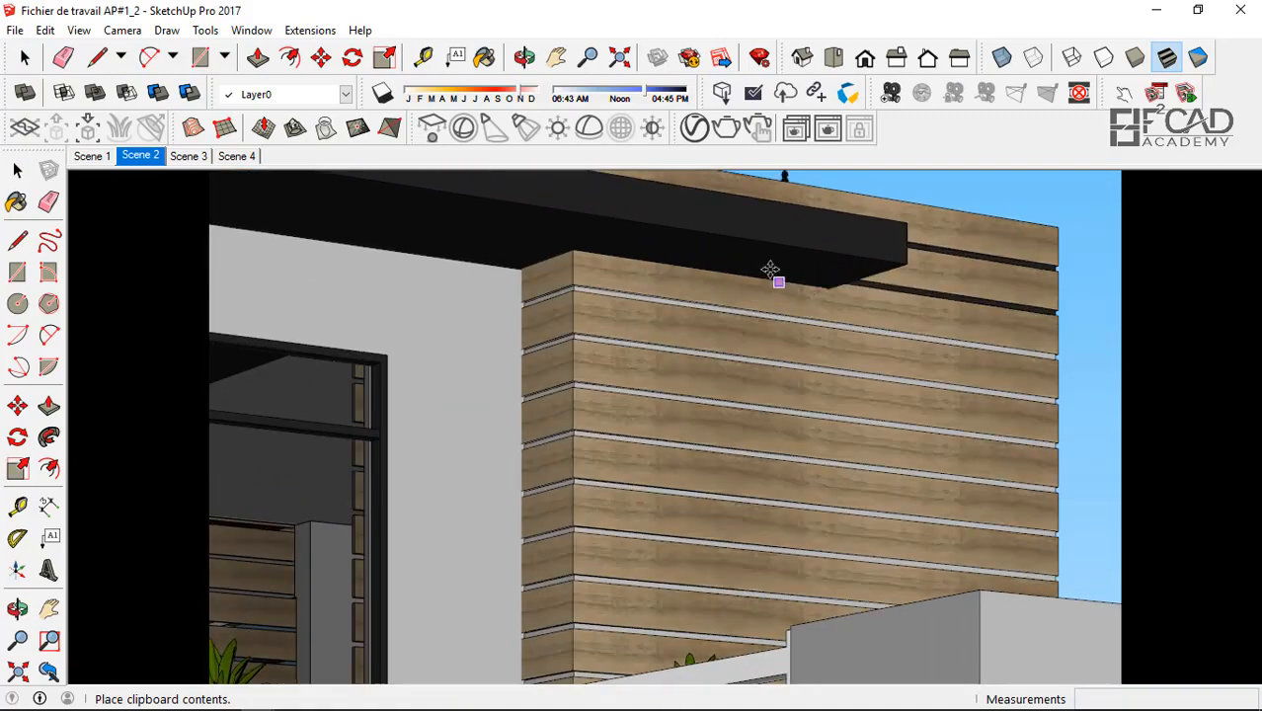
pyautogui.moveTo(772, 271); pyautogui.dragTo(886, 426, button='middle')
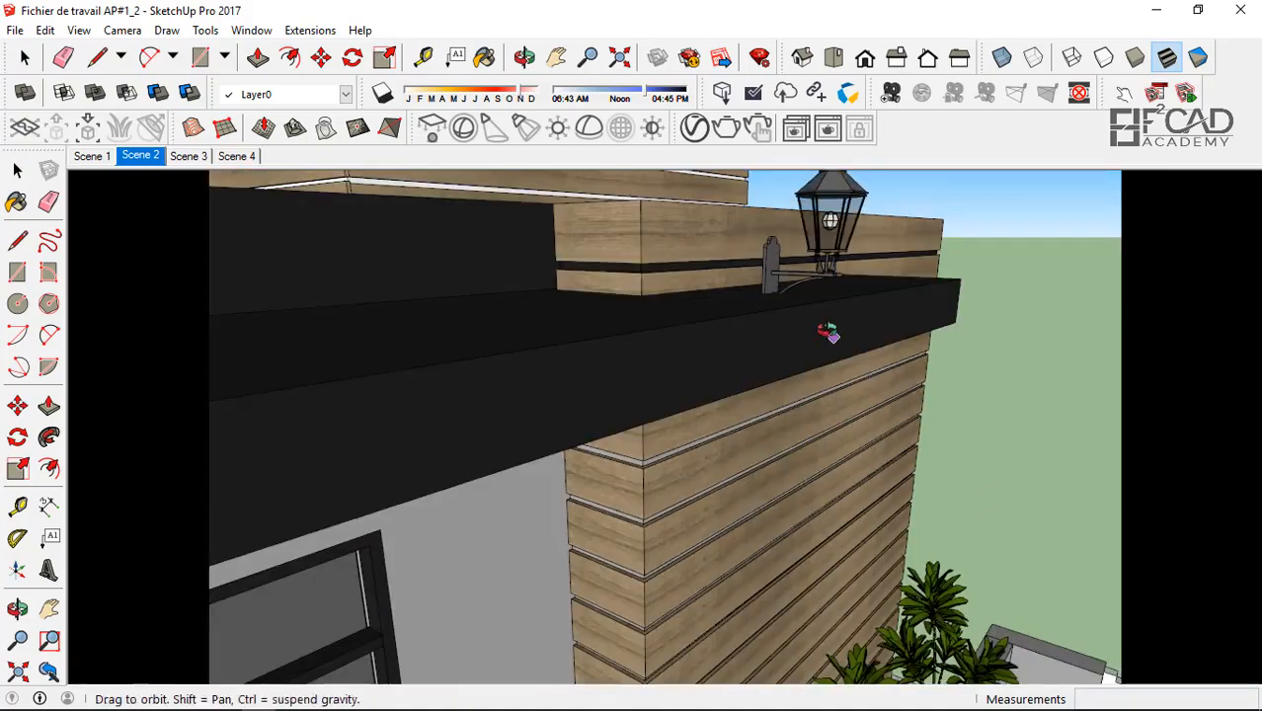
pyautogui.moveTo(829, 333); pyautogui.dragTo(819, 213, button='middle')
pyautogui.scroll(-3, 823, 332)
pyautogui.scroll(-2, 822, 333)
pyautogui.moveTo(822, 332); pyautogui.dragTo(749, 374, button='middle')
pyautogui.scroll(-4, 813, 313)
pyautogui.moveTo(685, 420); pyautogui.dragTo(841, 437, button='middle')
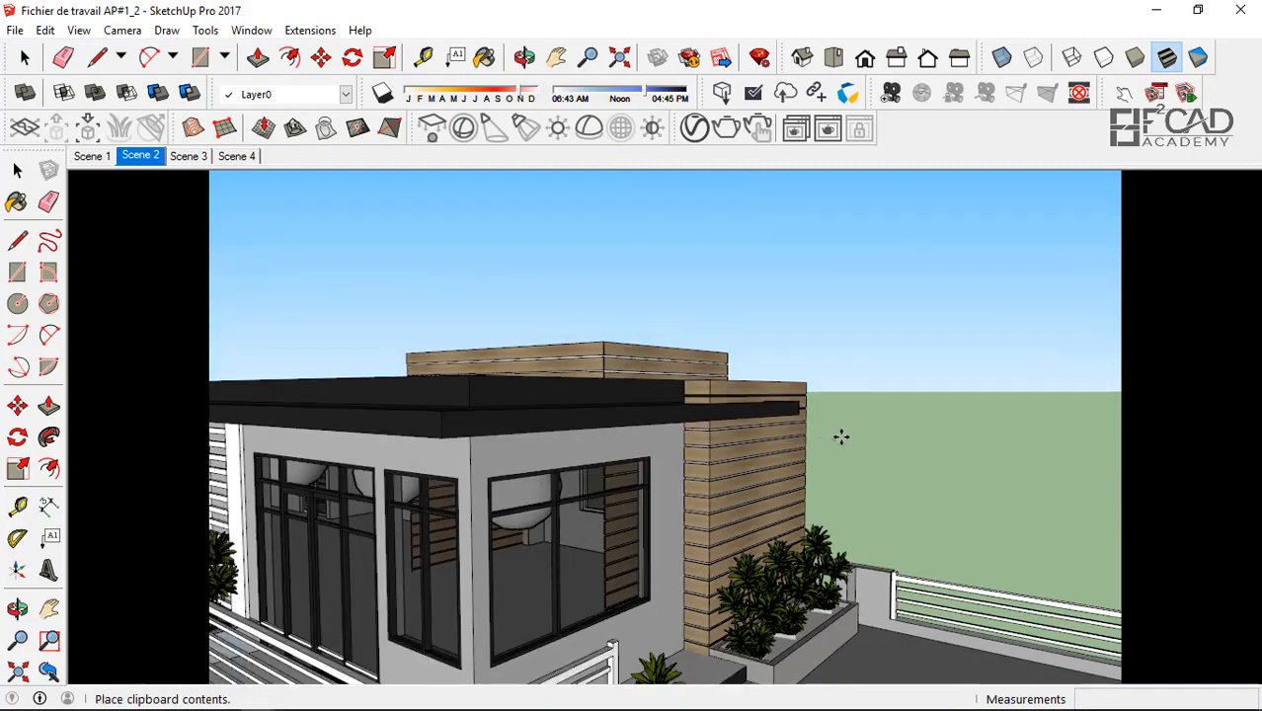
pyautogui.click(779, 383)
# - Move the lantern about 0.32 m outward past the roof edge, so its back plate lines up with the timber-clad wall
pyautogui.scroll(1, 746, 357)
pyautogui.moveTo(746, 358); pyautogui.dragTo(761, 408, button='middle')
pyautogui.scroll(1, 761, 407)
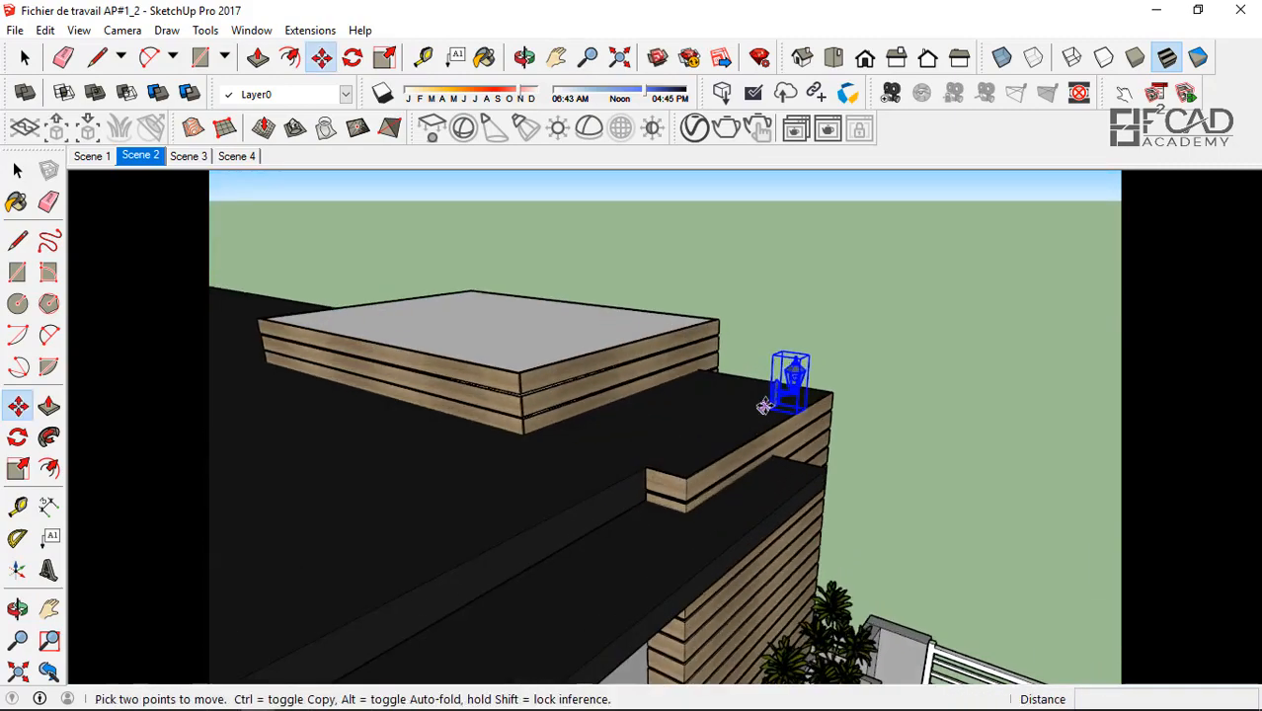
pyautogui.scroll(6, 765, 406)
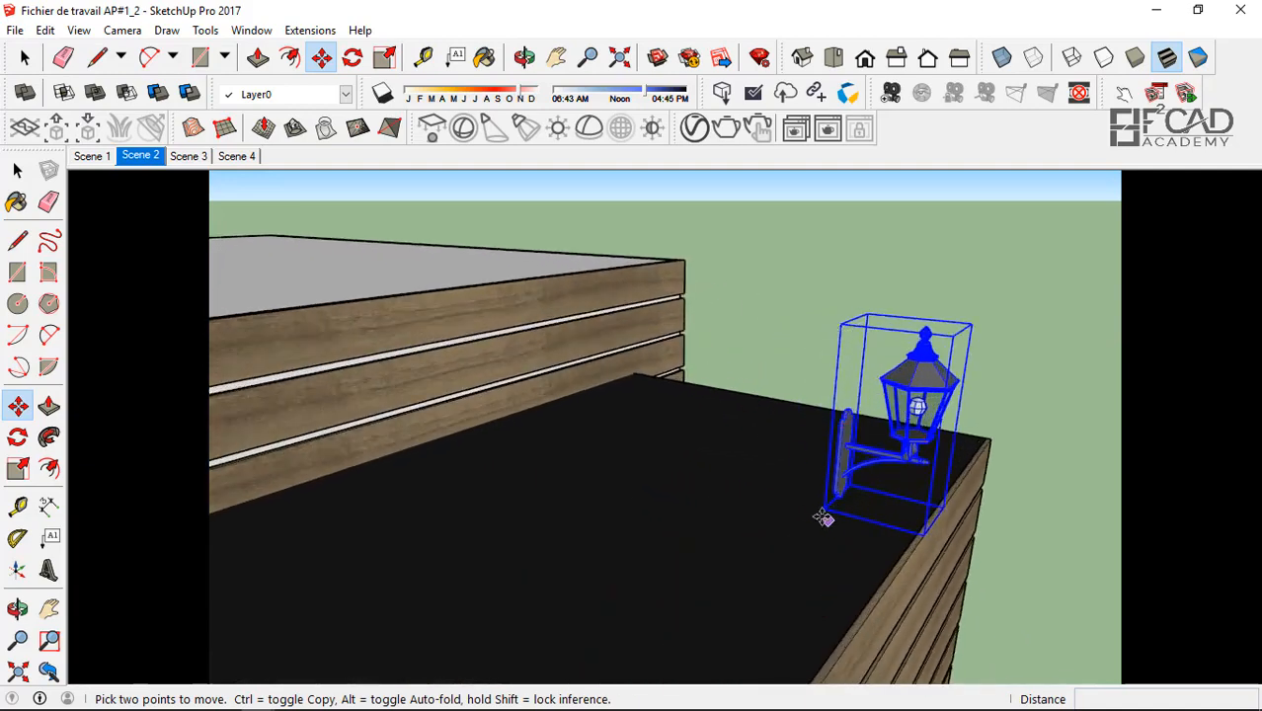
pyautogui.click(779, 500)
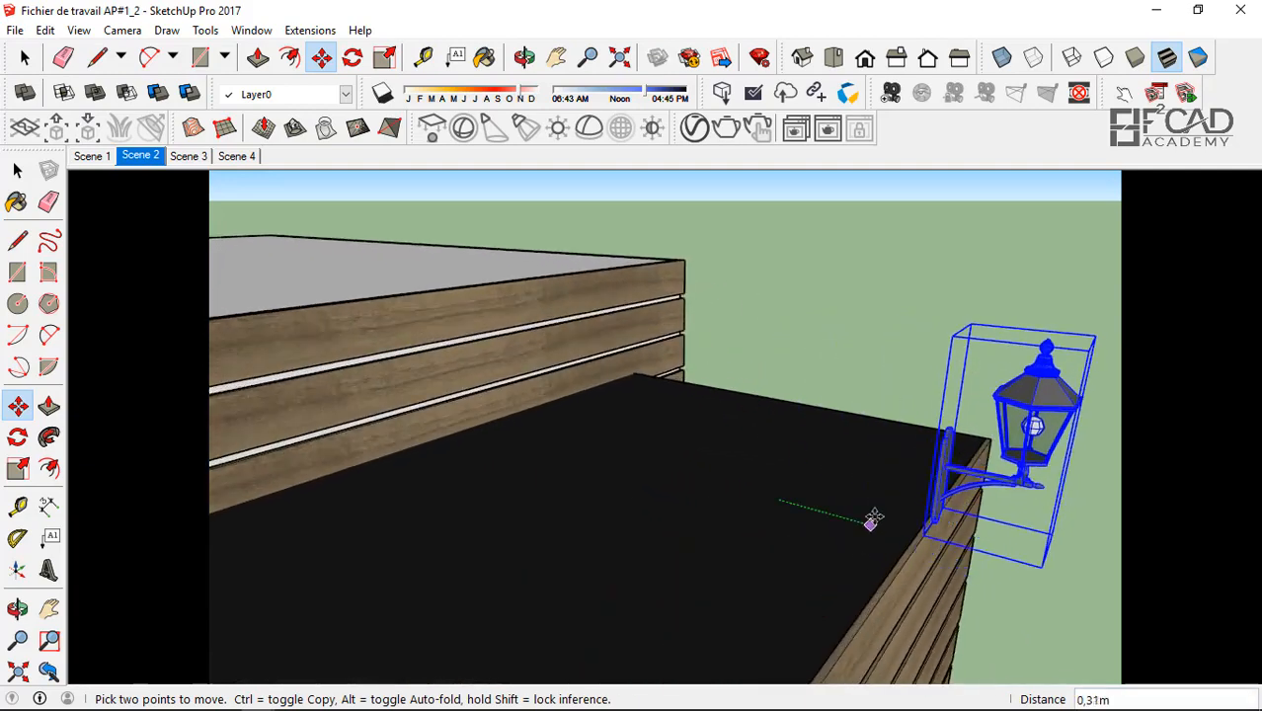
pyautogui.click(878, 511)
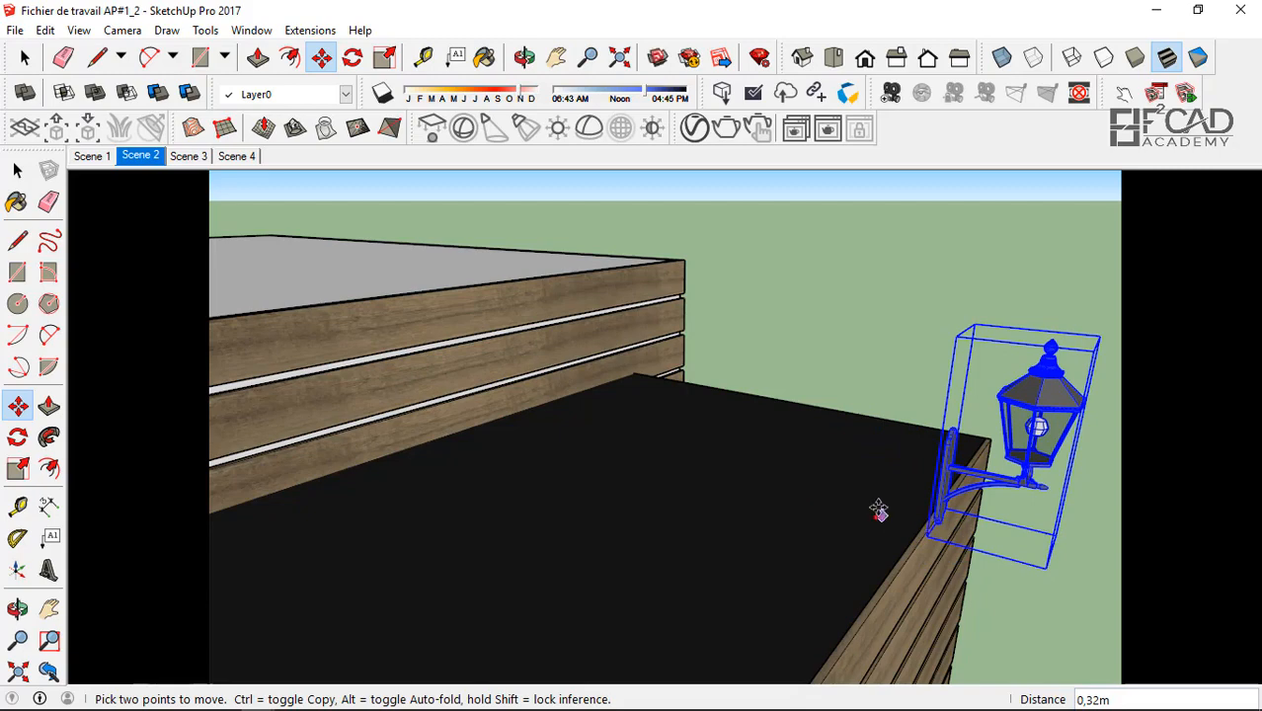
# - Lower the lantern onto the timber cladding below the roof overhang and shift it about 0.63 m along the wall
pyautogui.moveTo(878, 511); pyautogui.dragTo(509, 440, button='middle')
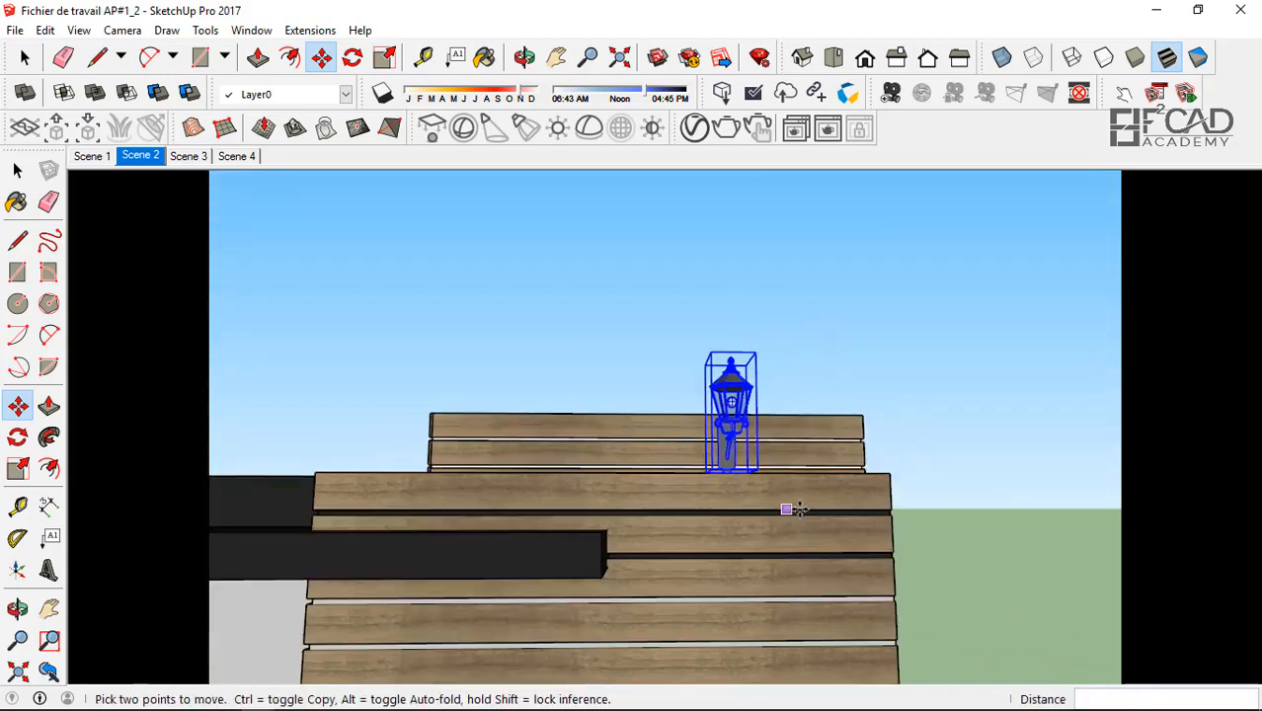
pyautogui.click(801, 473)
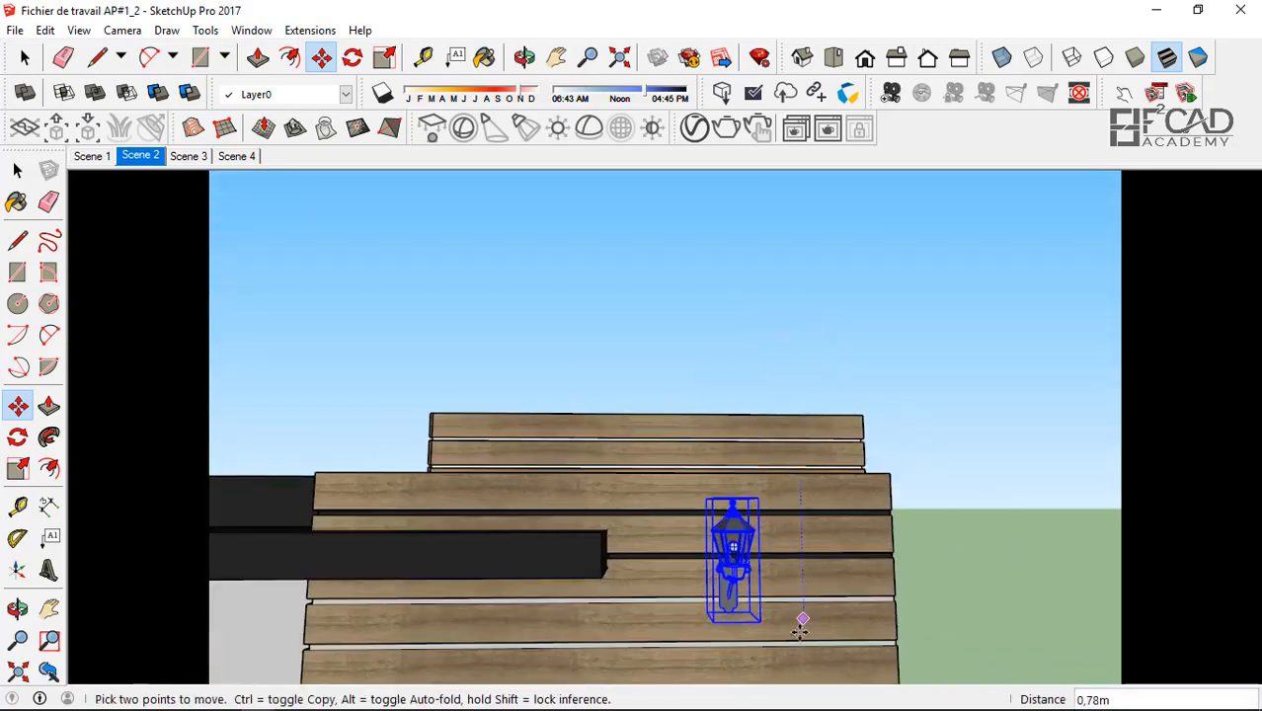
pyautogui.moveTo(698, 451); pyautogui.dragTo(836, 538, button='middle')
pyautogui.scroll(3, 836, 539)
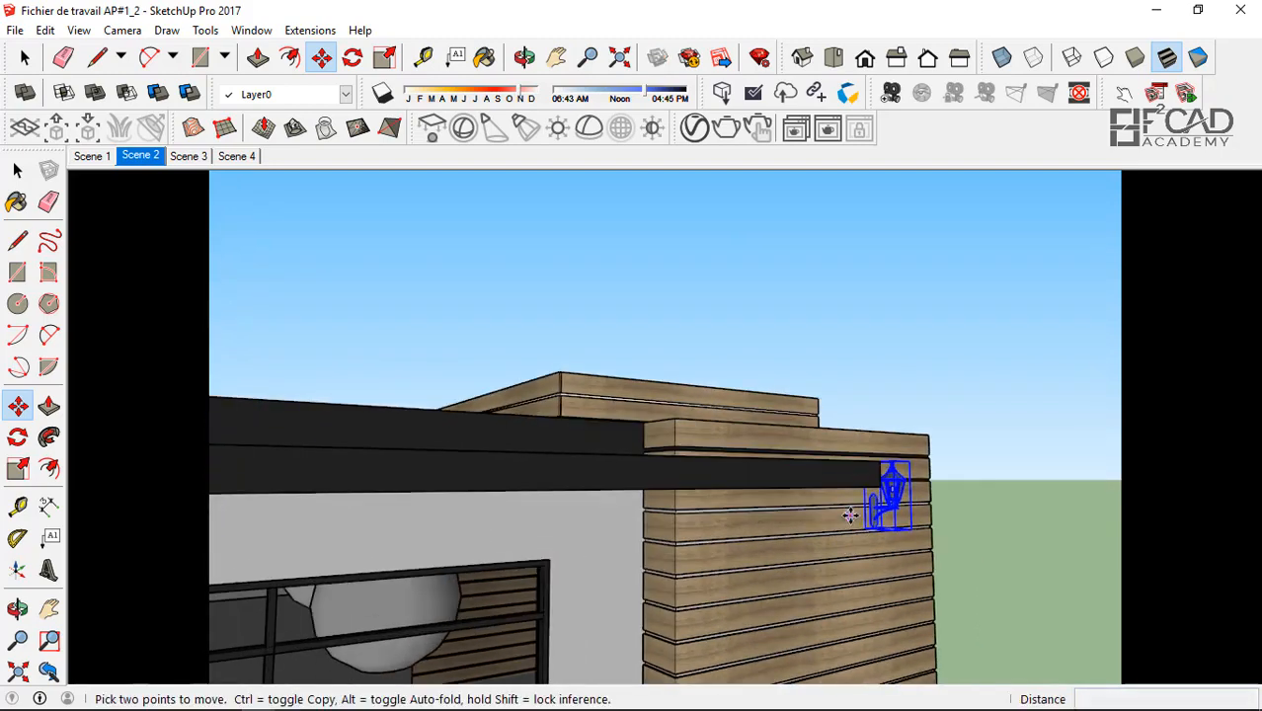
pyautogui.click(856, 573)
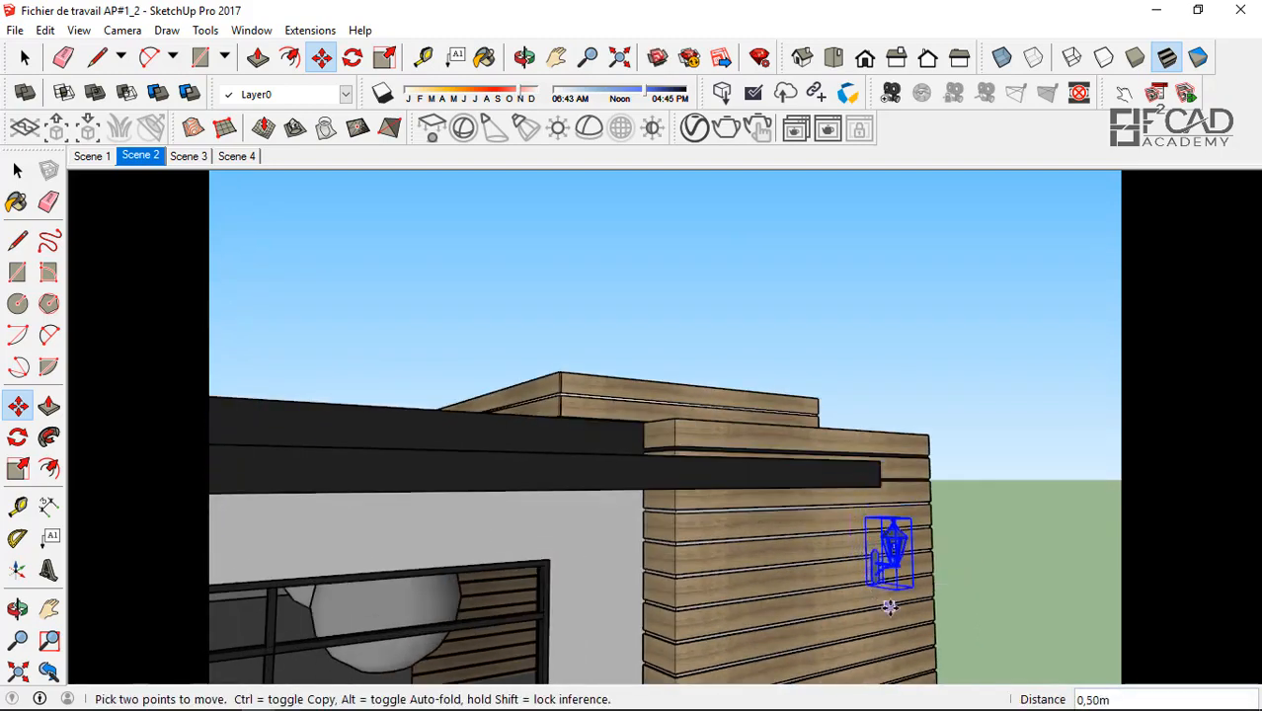
pyautogui.click(890, 607)
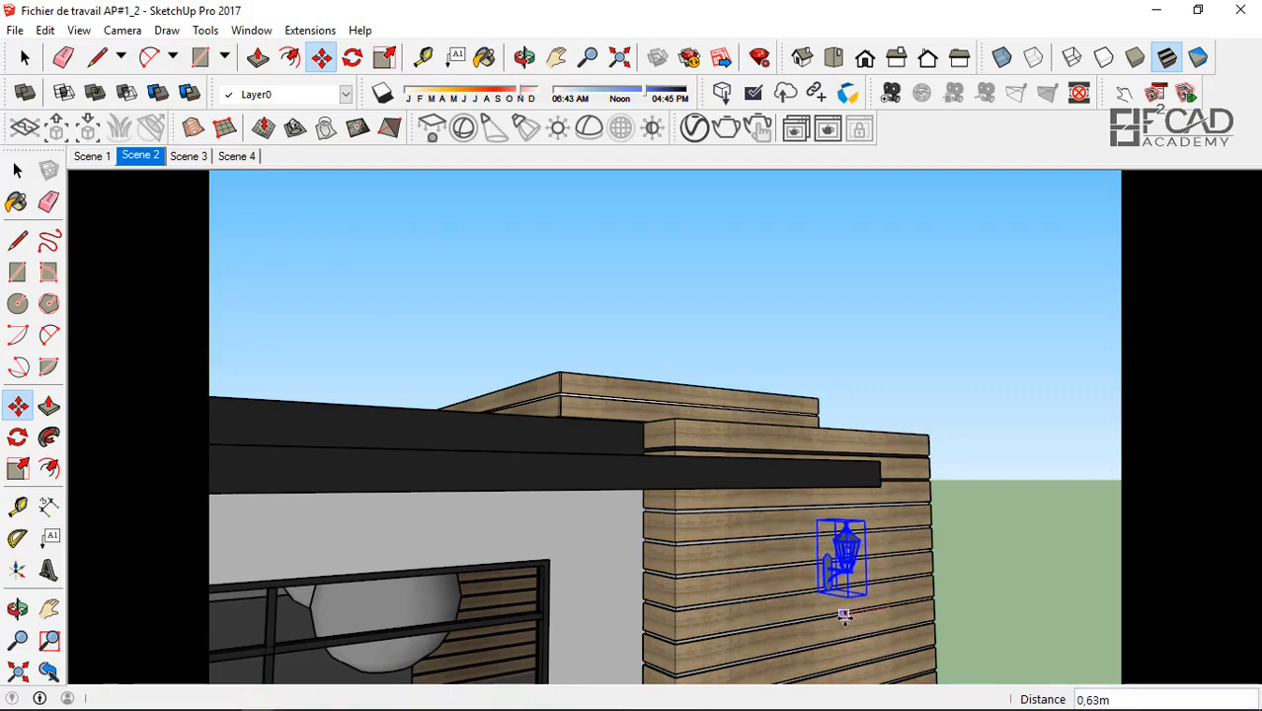
pyautogui.click(845, 618)
pyautogui.click(786, 648)
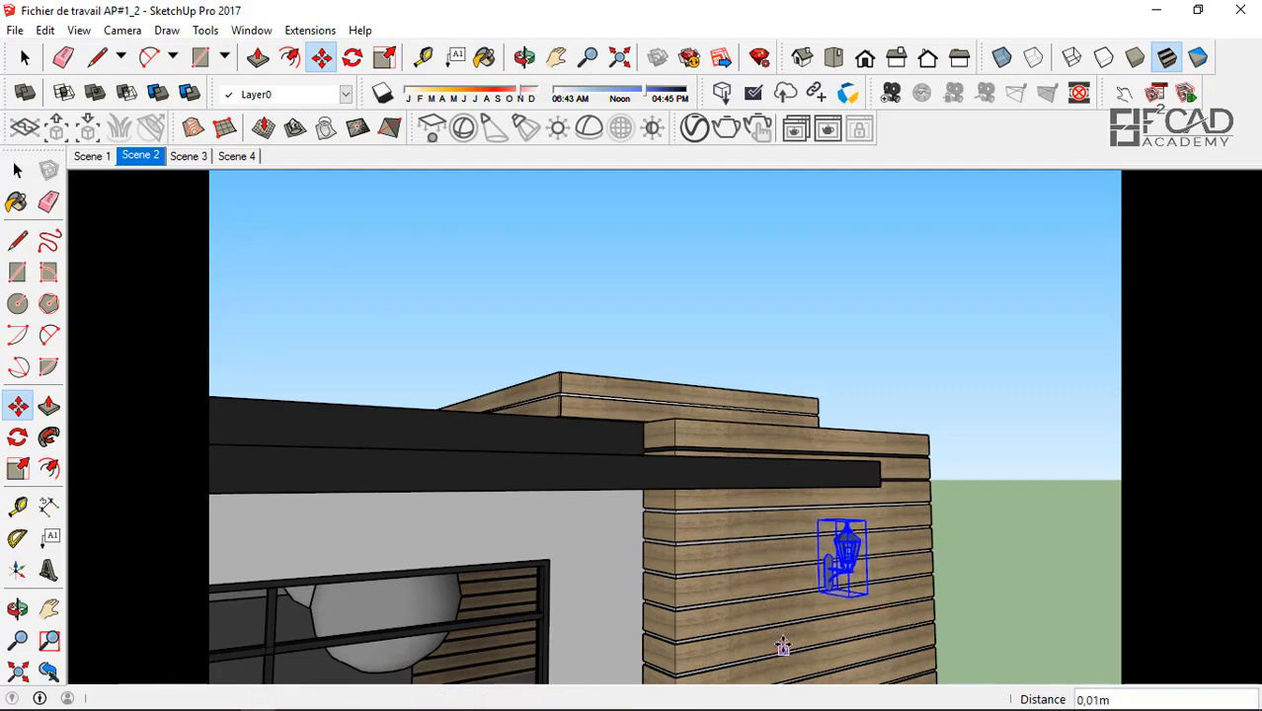
# - Fine-tune the lantern's position on the upper timber wall with a small move of about 0.03 m
pyautogui.moveTo(781, 602); pyautogui.dragTo(785, 500, button='middle')
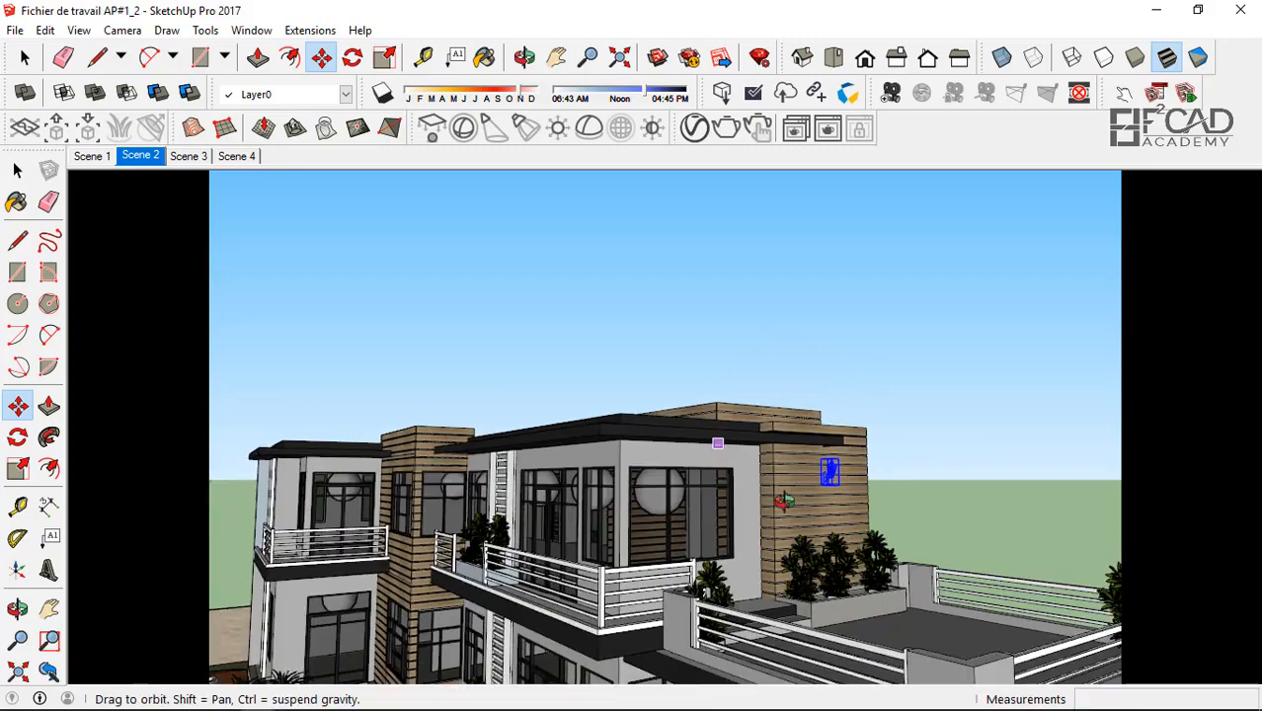
pyautogui.scroll(8, 790, 503)
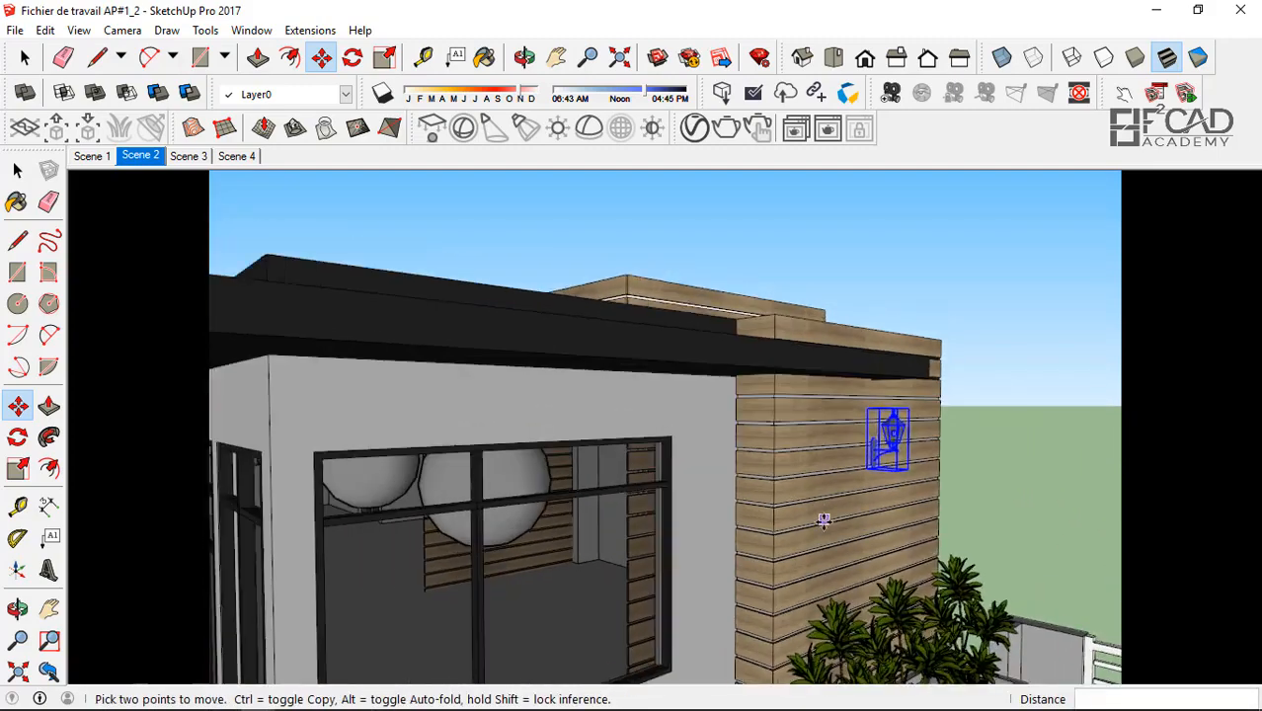
pyautogui.click(824, 521)
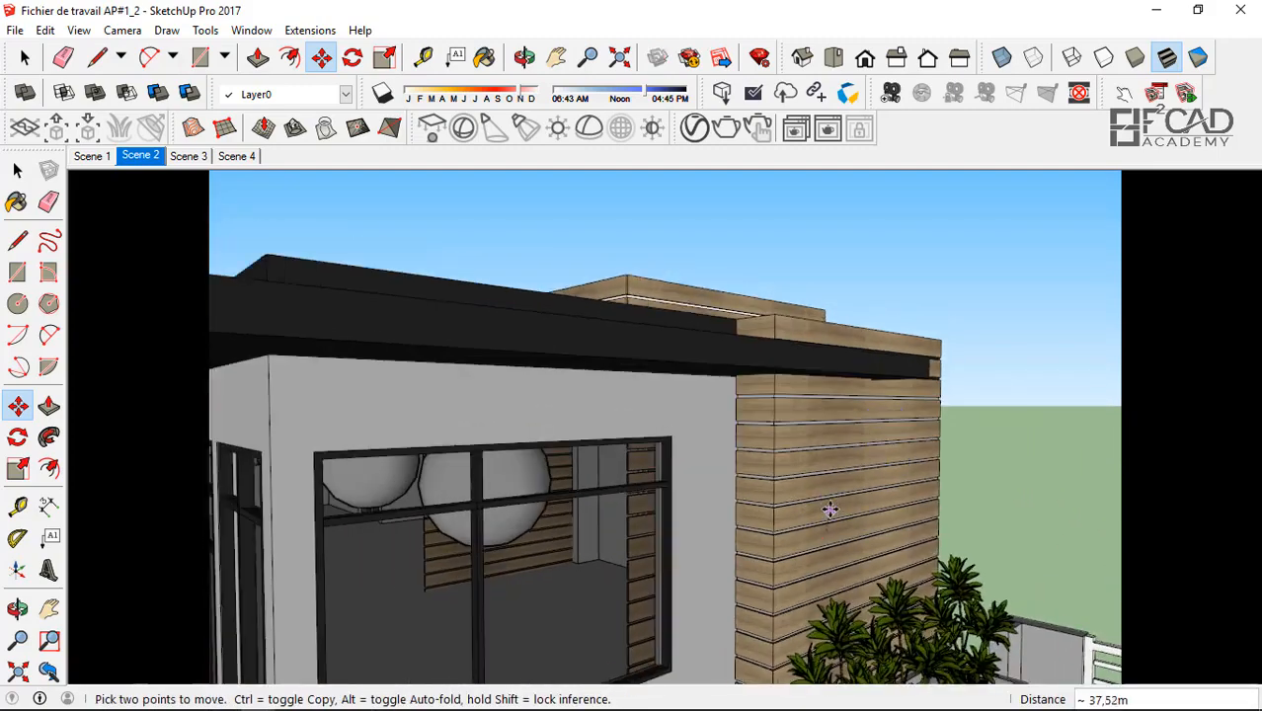
pyautogui.click(831, 507)
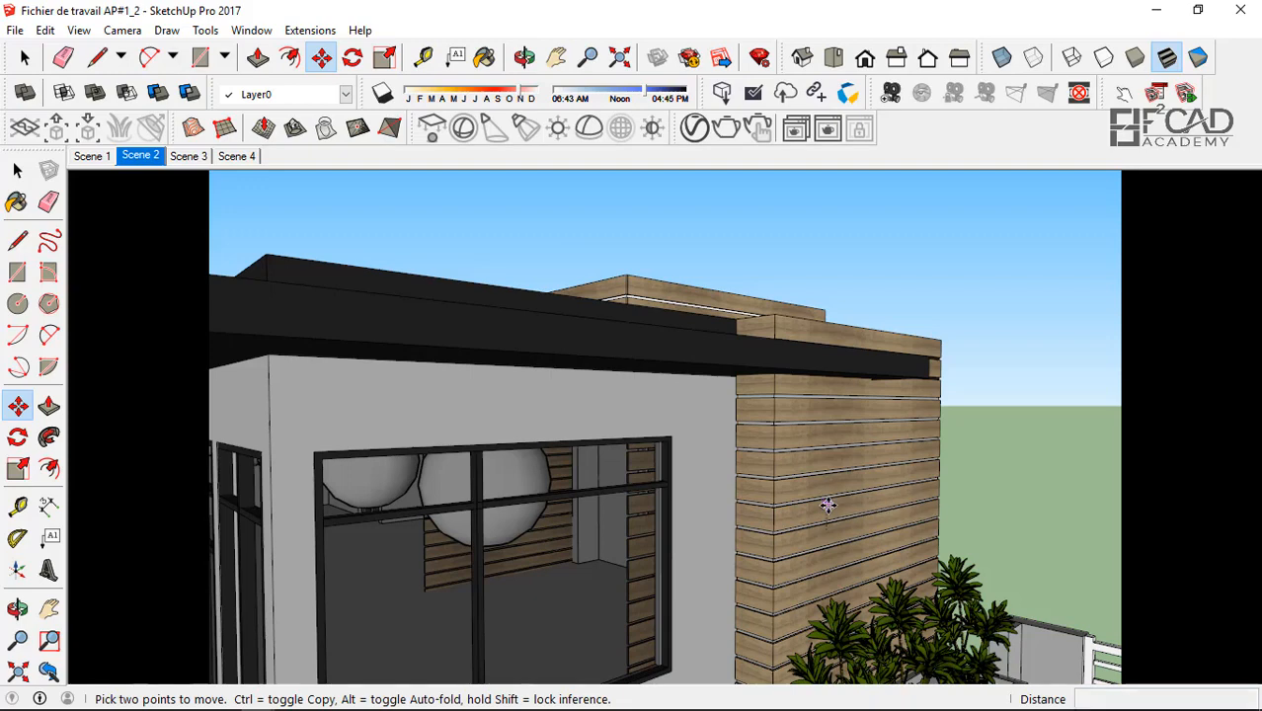
pyautogui.scroll(3, 830, 507)
pyautogui.scroll(5, 892, 454)
pyautogui.click(798, 472)
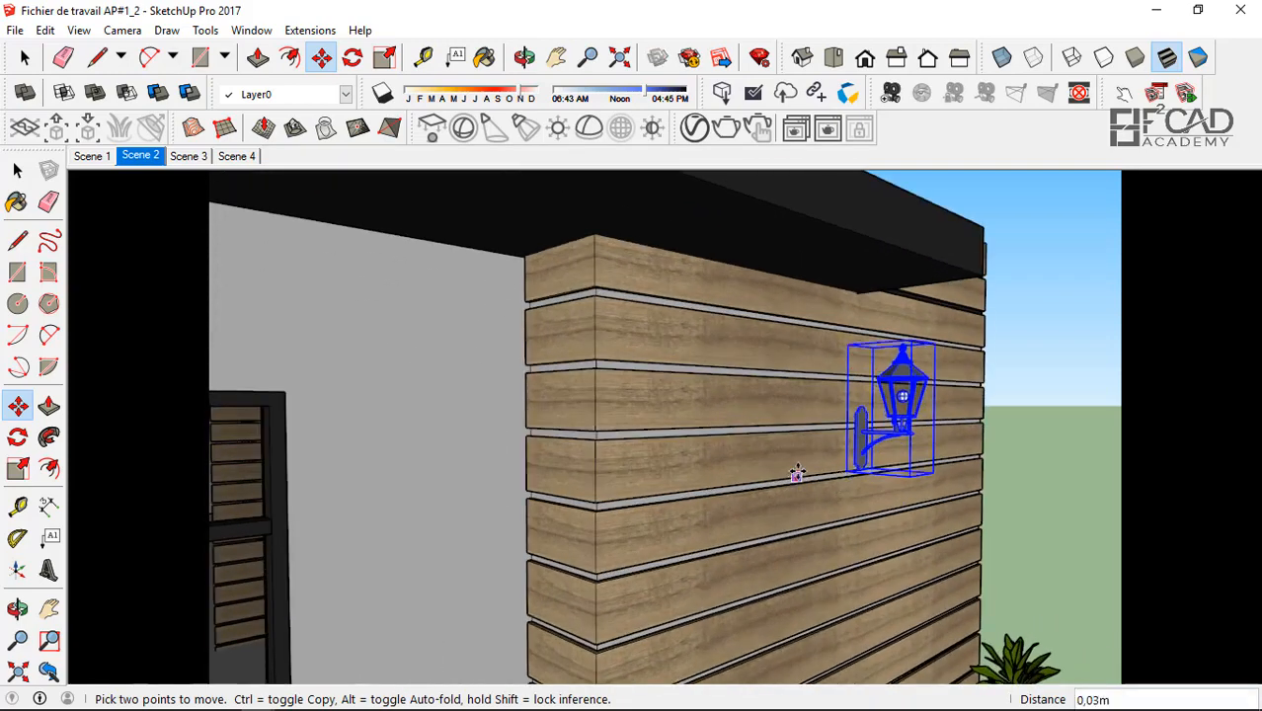
pyautogui.click(797, 457)
# - Copy the lantern about 4.28 m straight down onto the ground-floor timber wall beneath the carport slab
pyautogui.scroll(-1, 797, 455)
pyautogui.scroll(-2, 797, 456)
pyautogui.click(799, 398)
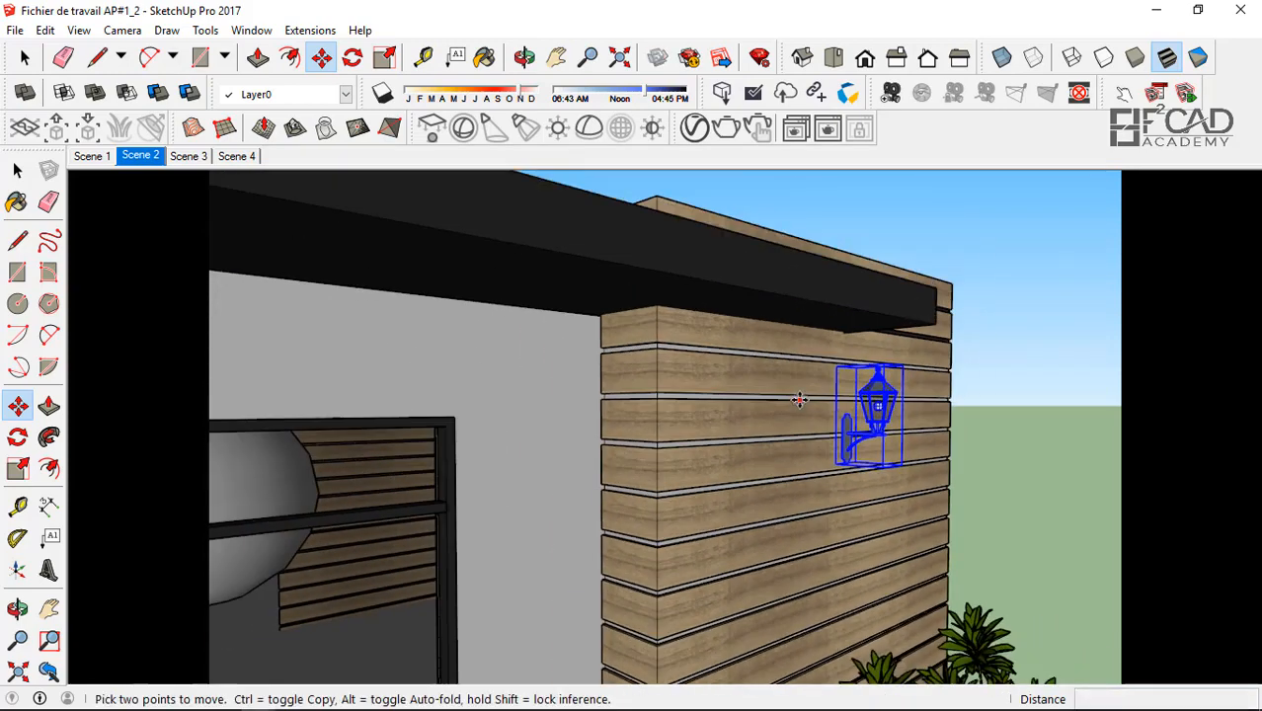
pyautogui.scroll(-3, 799, 398)
pyautogui.press('ctrl')
pyautogui.scroll(-4, 731, 188)
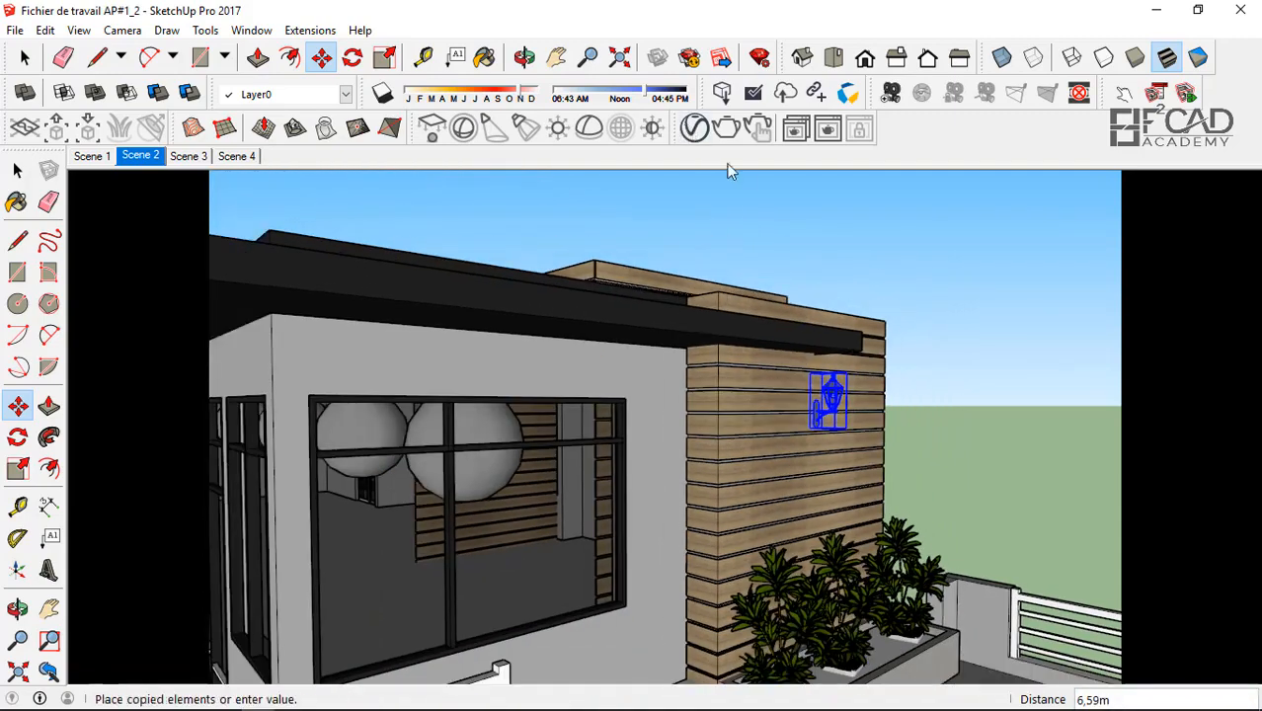
pyautogui.scroll(-4, 739, 216)
pyautogui.scroll(2, 728, 269)
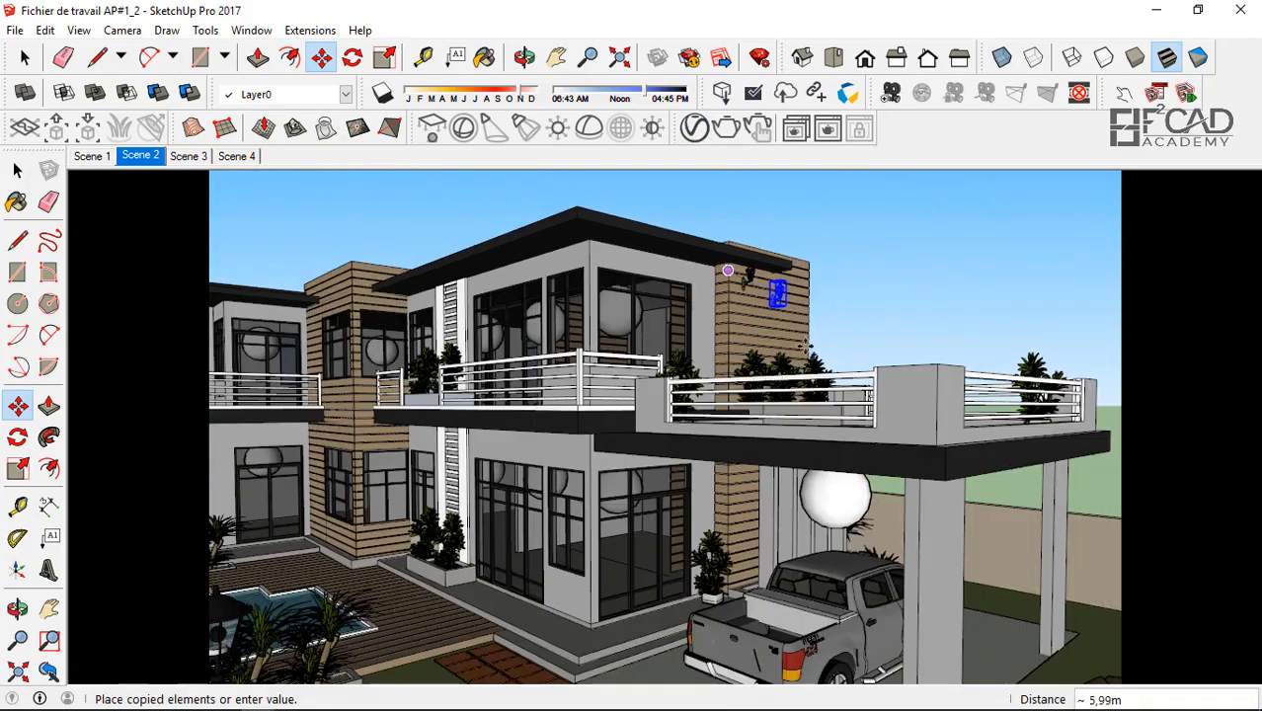
pyautogui.scroll(6, 812, 282)
pyautogui.scroll(4, 758, 432)
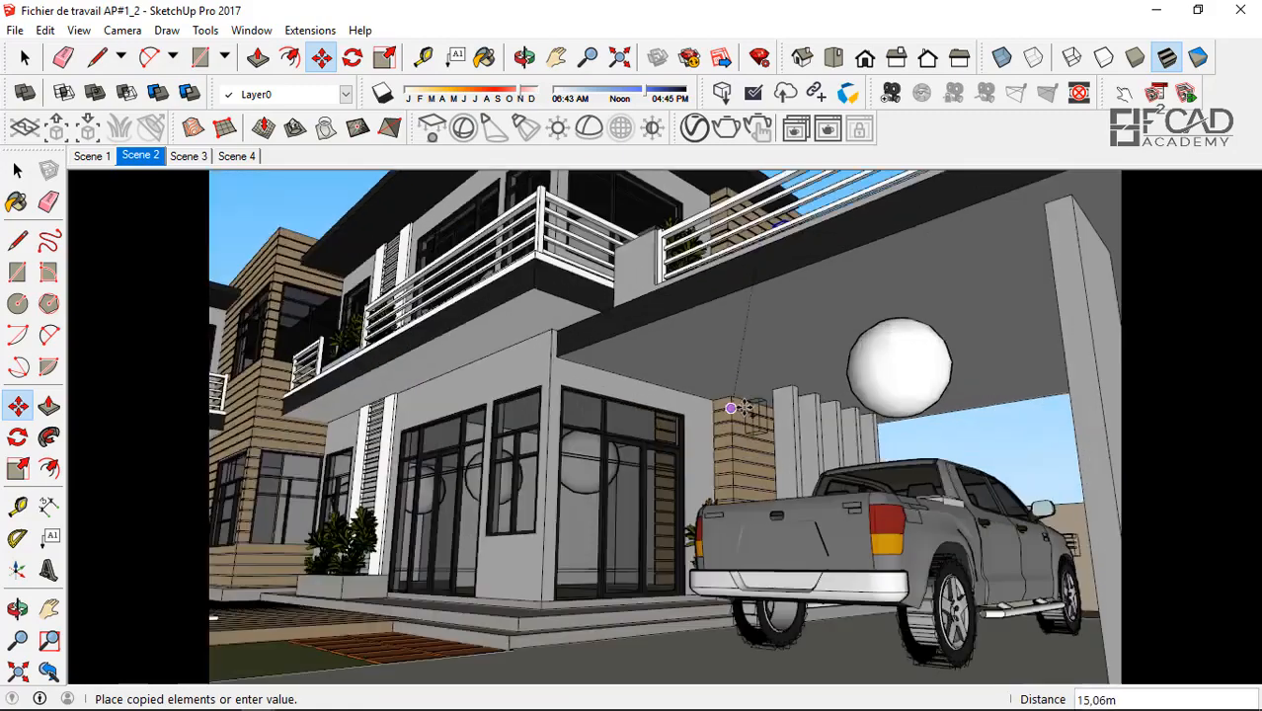
pyautogui.scroll(2, 759, 432)
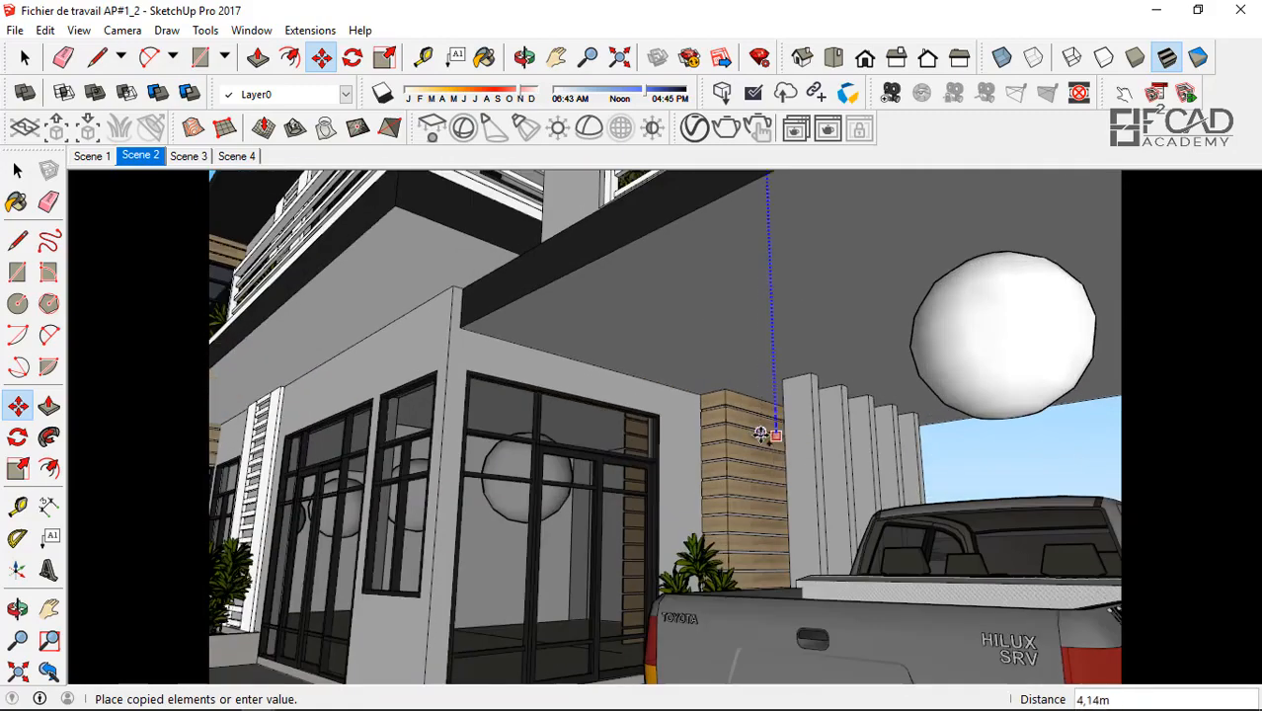
pyautogui.moveTo(767, 451); pyautogui.dragTo(817, 485, button='middle')
pyautogui.scroll(5, 809, 485)
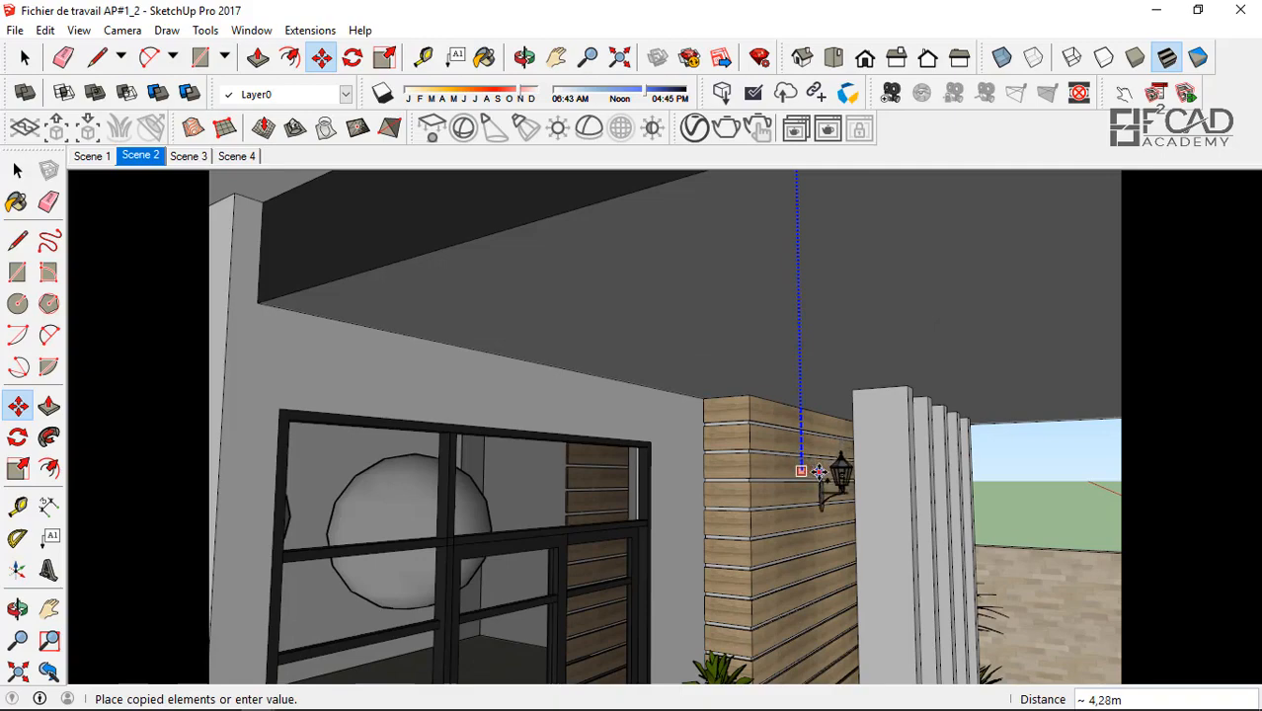
pyautogui.click(820, 478)
# - Copy the wall lantern from the carport's timber wall about 17 m to the far wing's upper wall beside the balcony door
pyautogui.scroll(-5, 819, 485)
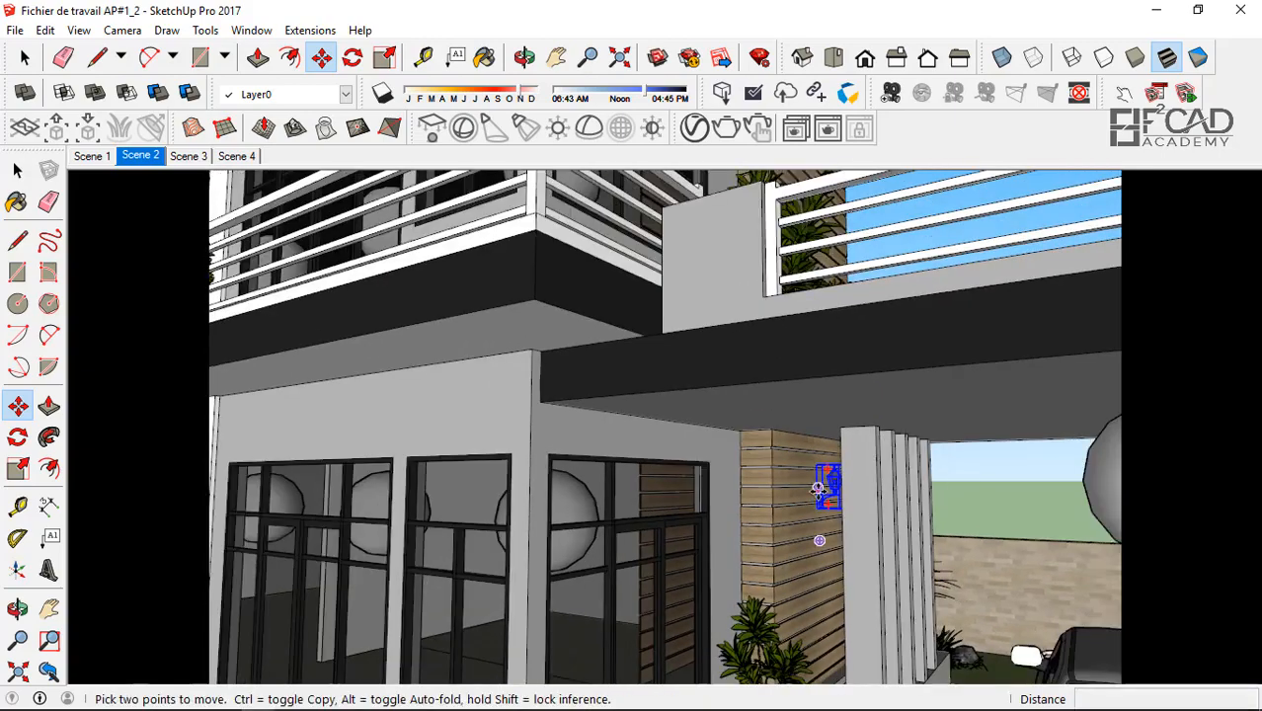
pyautogui.click(819, 486)
pyautogui.press('ctrl')
pyautogui.scroll(-5, 840, 478)
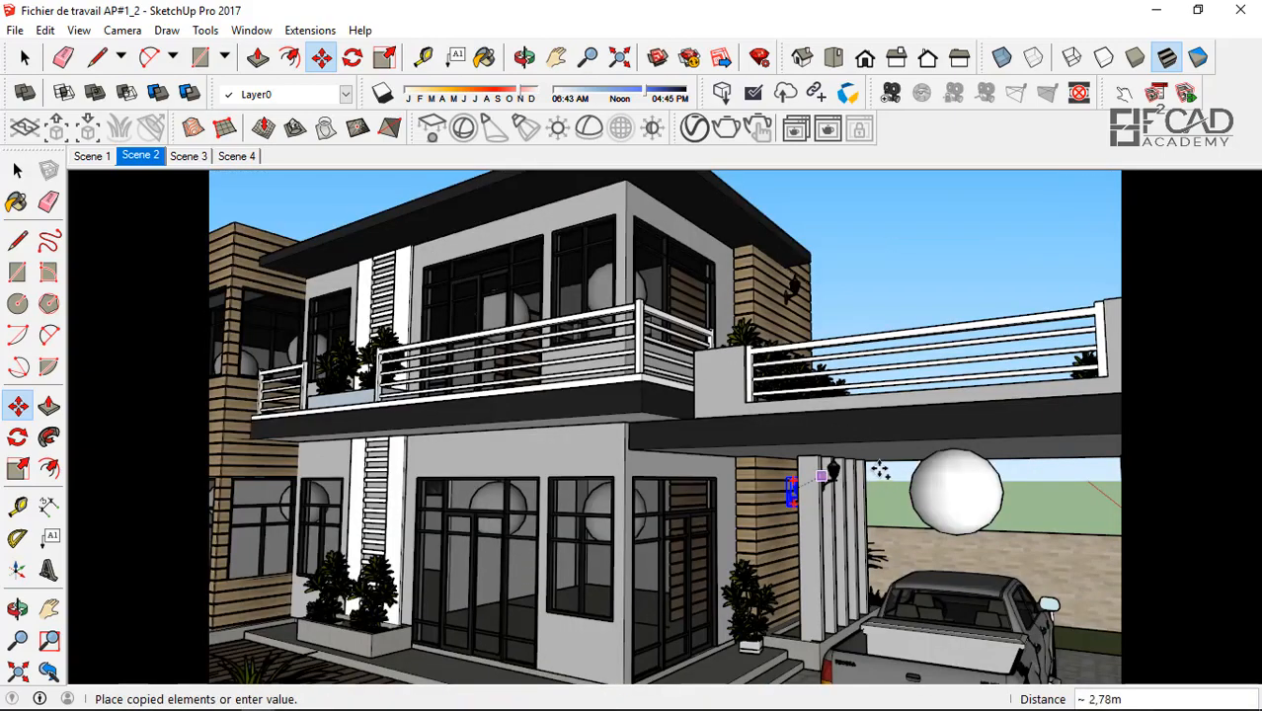
pyautogui.scroll(-10, 874, 470)
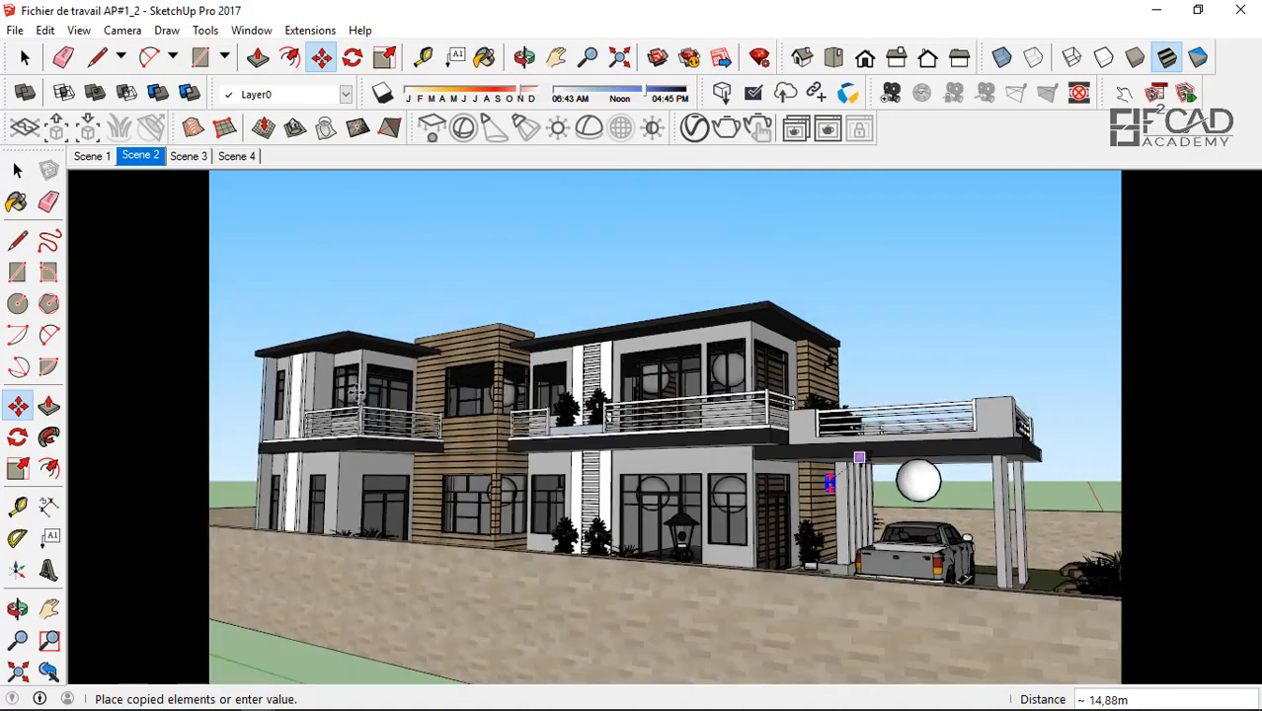
pyautogui.scroll(10, 336, 373)
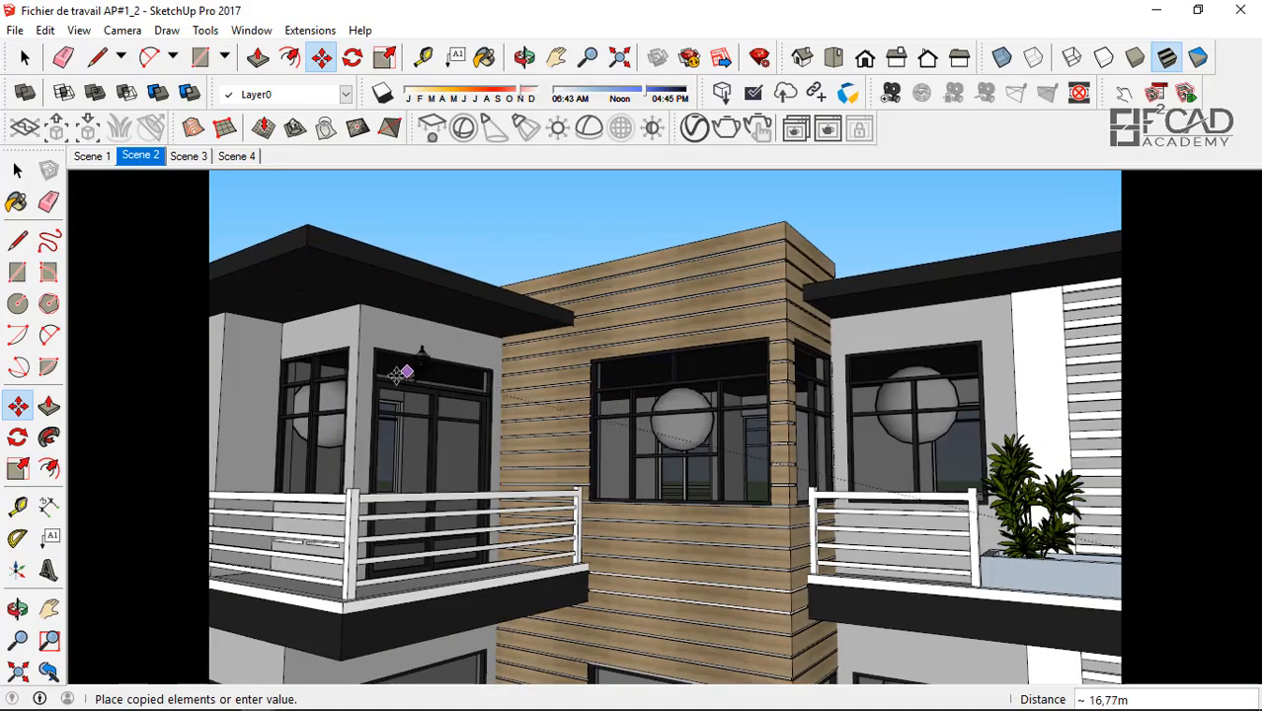
pyautogui.scroll(6, 382, 369)
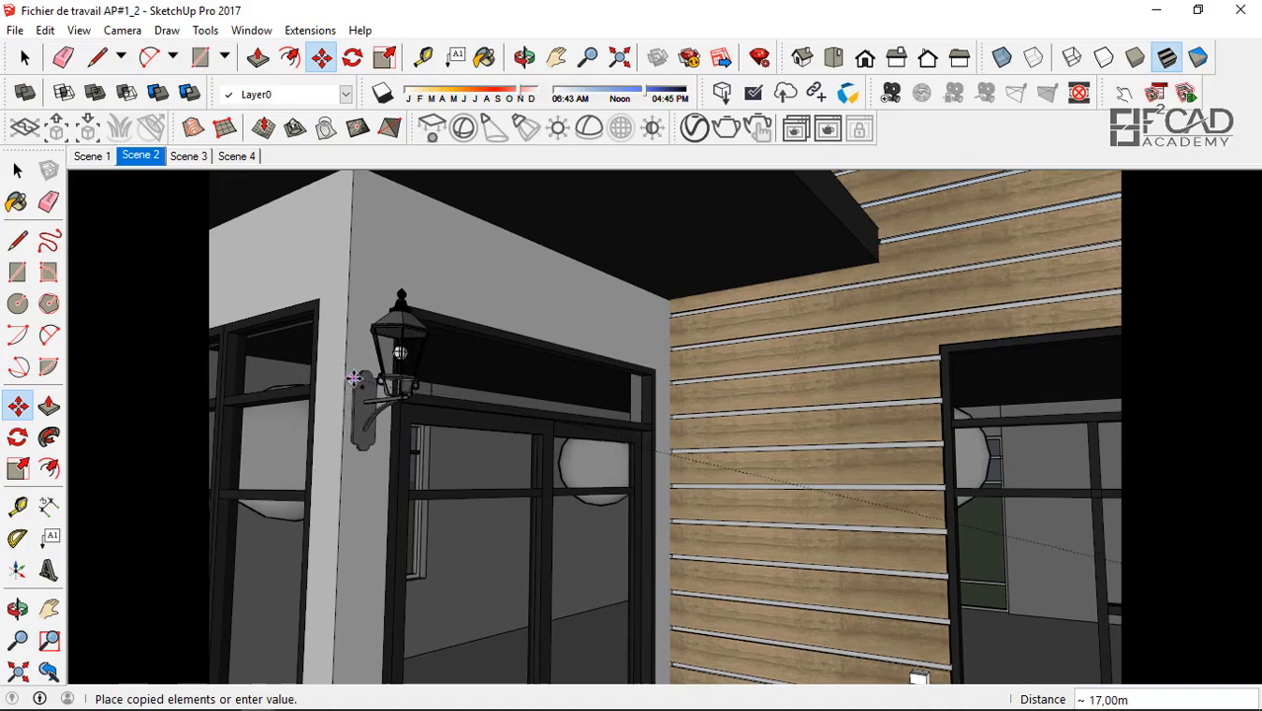
# - Nudge the copied lantern by 0.08 m and 0.09 m so its back plate sits on the narrow wall beside the upper balcony door
pyautogui.moveTo(375, 352); pyautogui.dragTo(447, 503, button='middle')
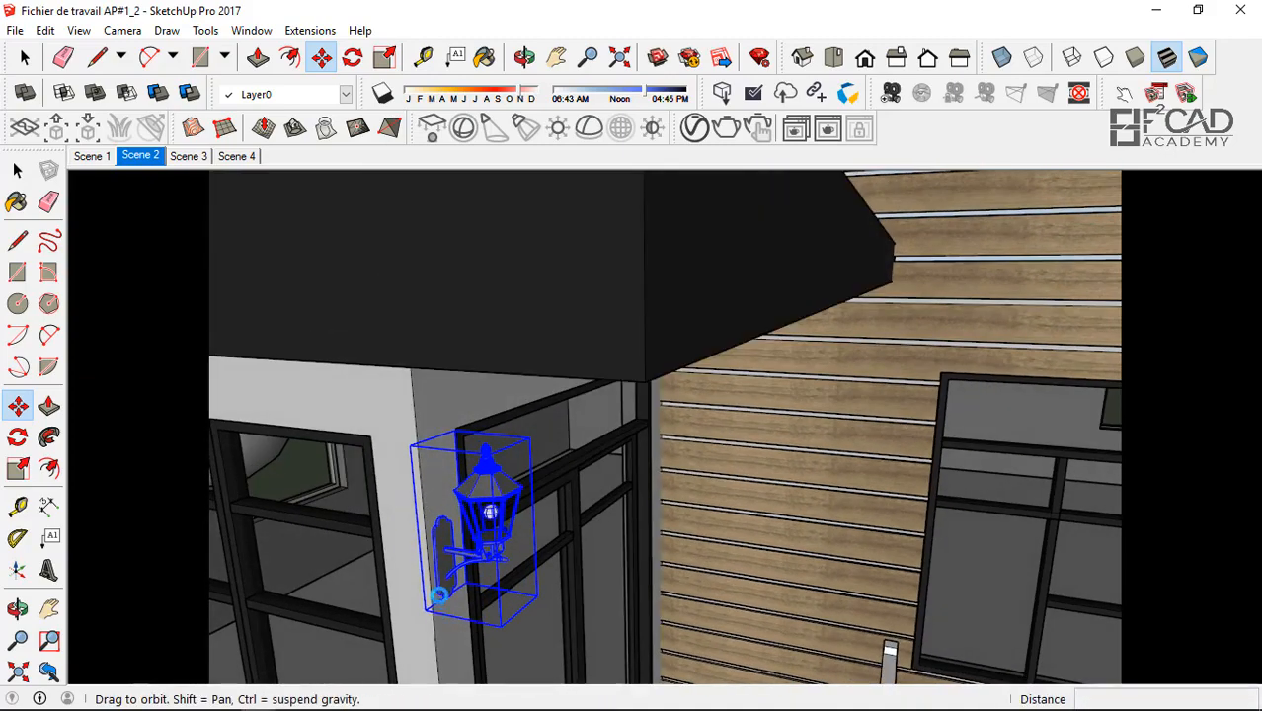
pyautogui.moveTo(440, 594); pyautogui.dragTo(443, 433, button='middle')
pyautogui.scroll(-3, 442, 434)
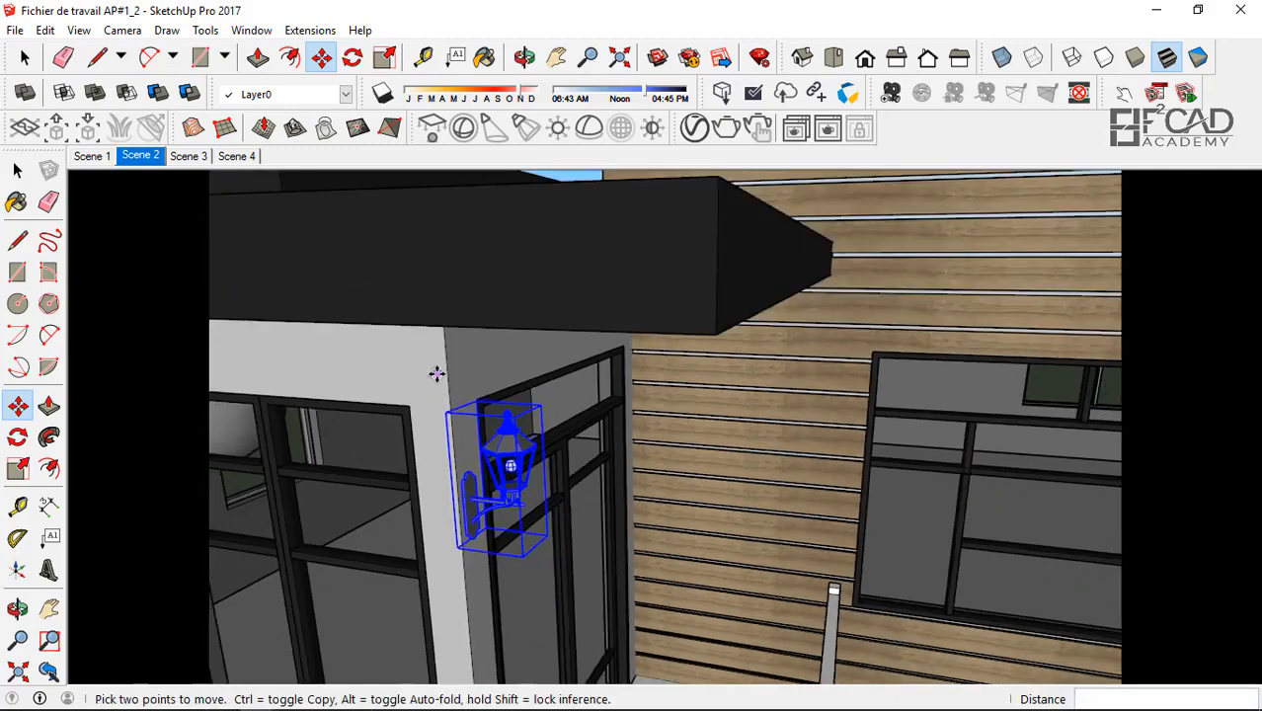
pyautogui.scroll(2, 477, 583)
pyautogui.scroll(2, 476, 578)
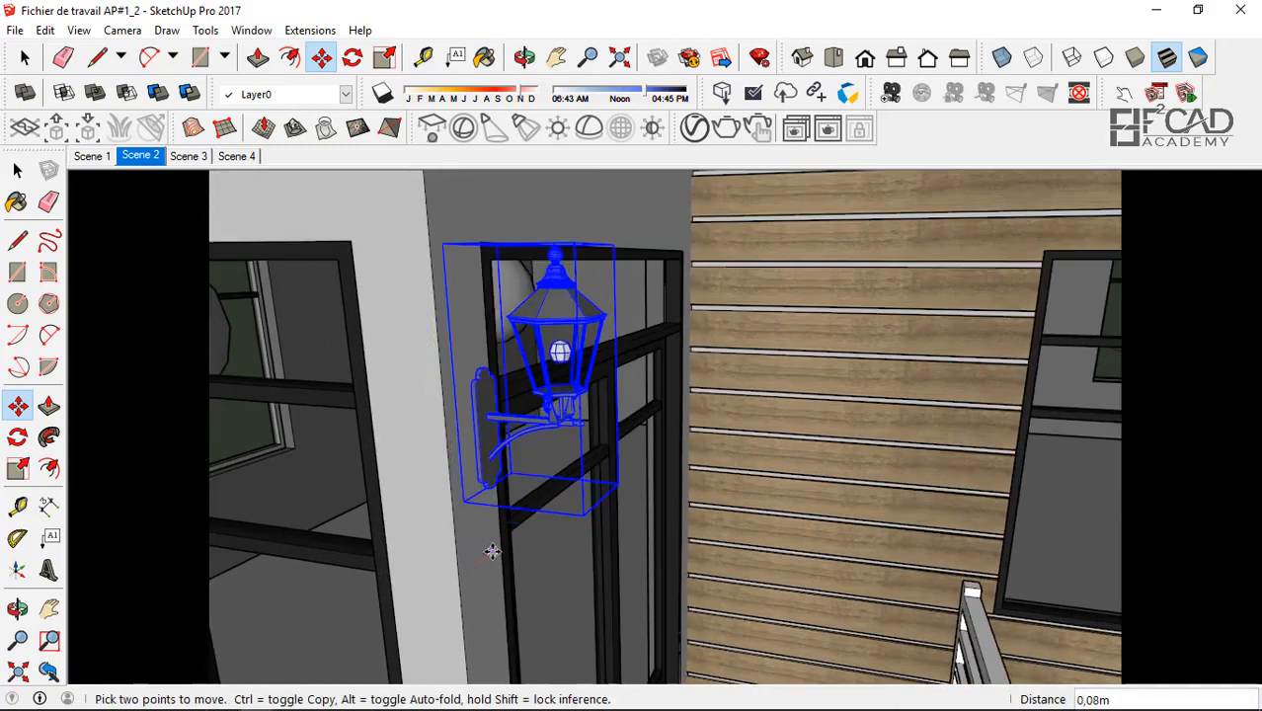
pyautogui.scroll(-3, 484, 549)
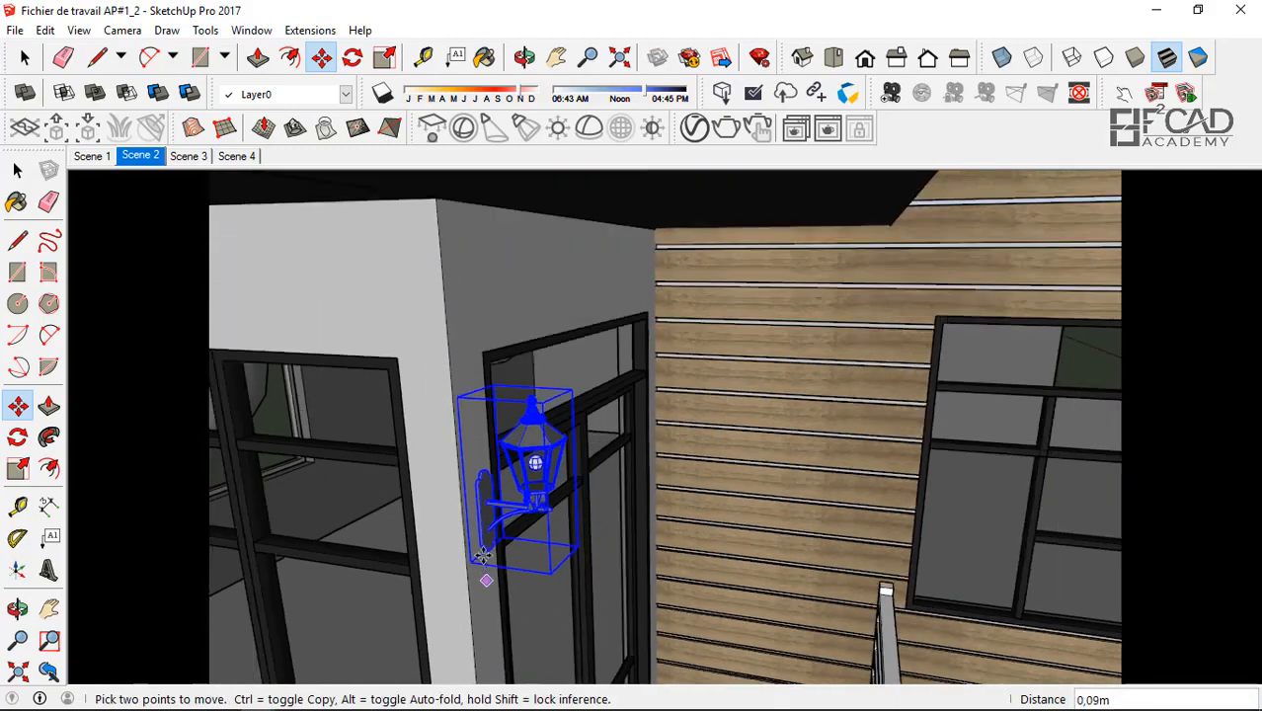
# - Copy the balcony lantern about 3.97 m straight down onto the far wing's ground-floor wall beside the glass door
pyautogui.scroll(-4, 297, 297)
pyautogui.scroll(-3, 425, 237)
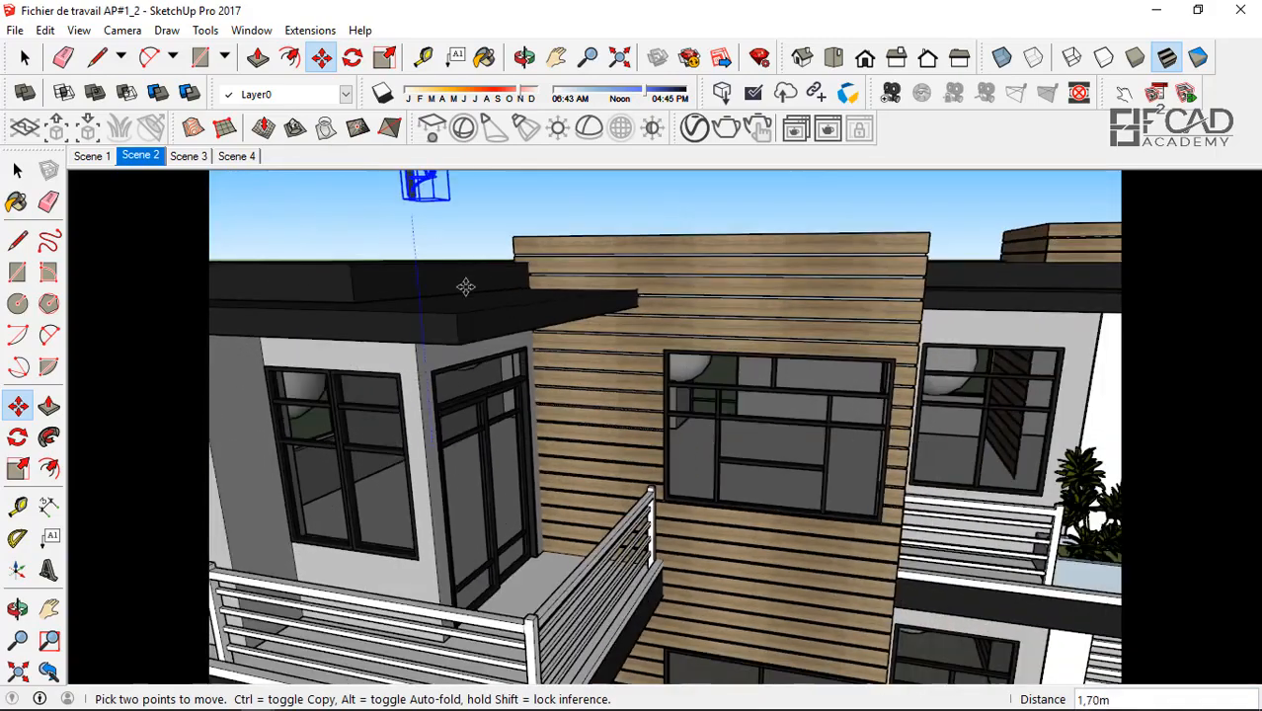
pyautogui.scroll(-1, 454, 278)
pyautogui.click(454, 274)
pyautogui.press('ctrl')
pyautogui.moveTo(475, 494); pyautogui.dragTo(451, 305, button='middle')
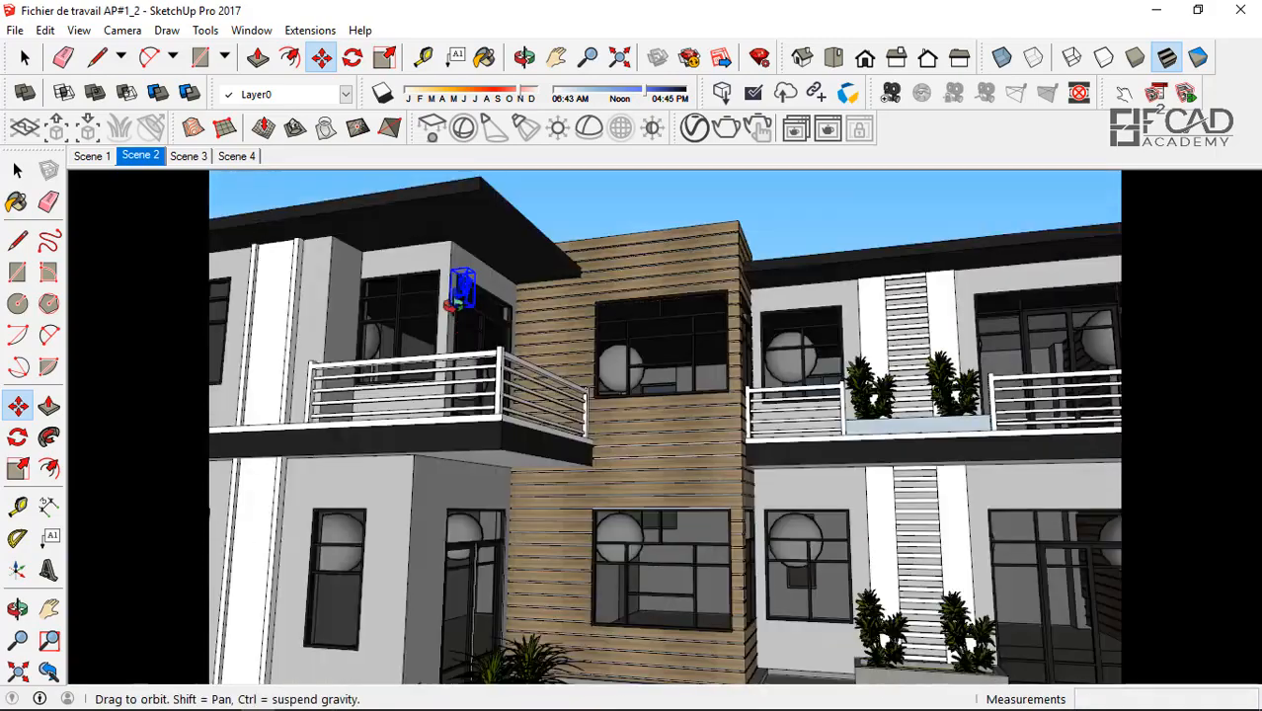
pyautogui.scroll(4, 450, 308)
pyautogui.moveTo(438, 382); pyautogui.dragTo(475, 561, button='middle')
pyautogui.scroll(-5, 561, 553)
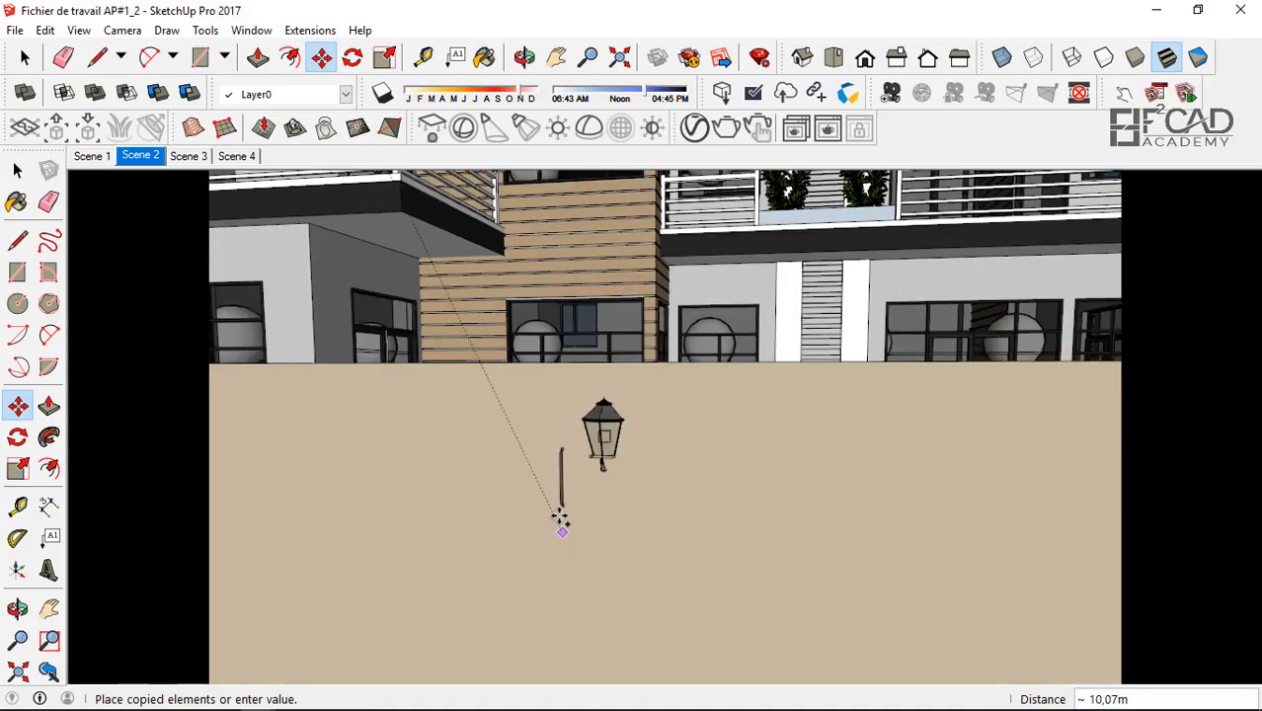
pyautogui.moveTo(476, 344); pyautogui.dragTo(457, 468, button='middle')
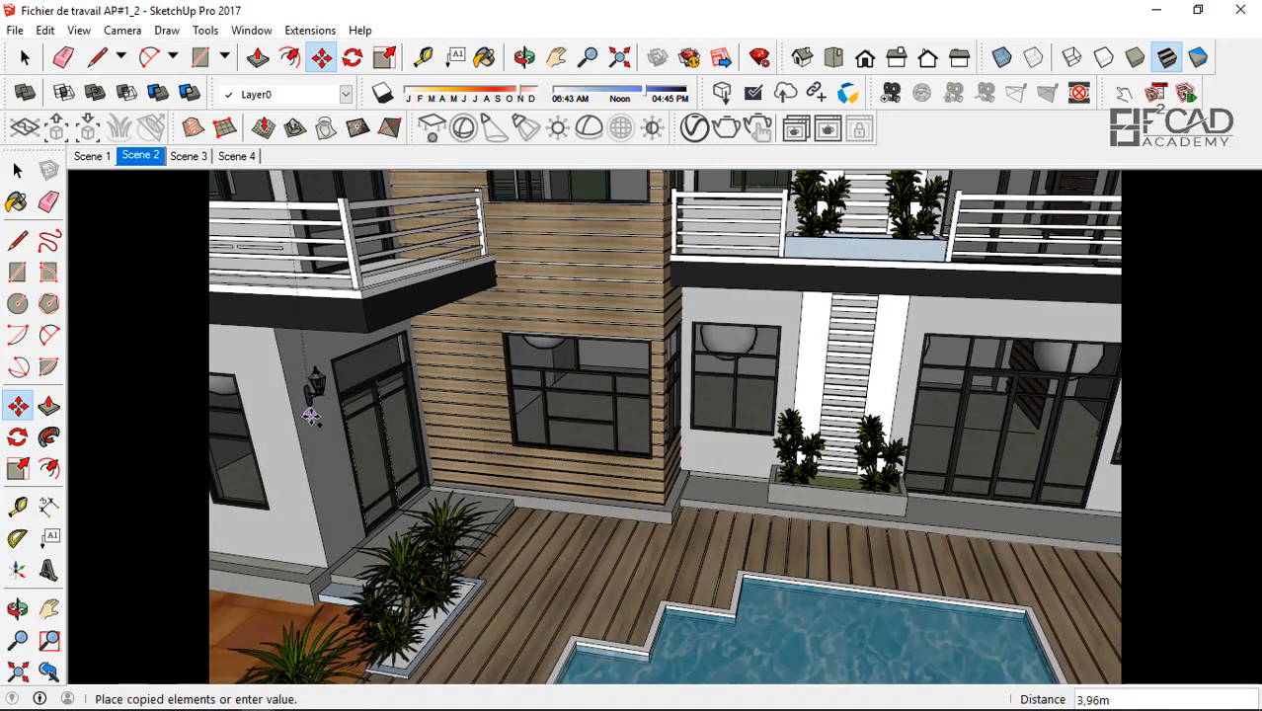
pyautogui.scroll(3, 311, 417)
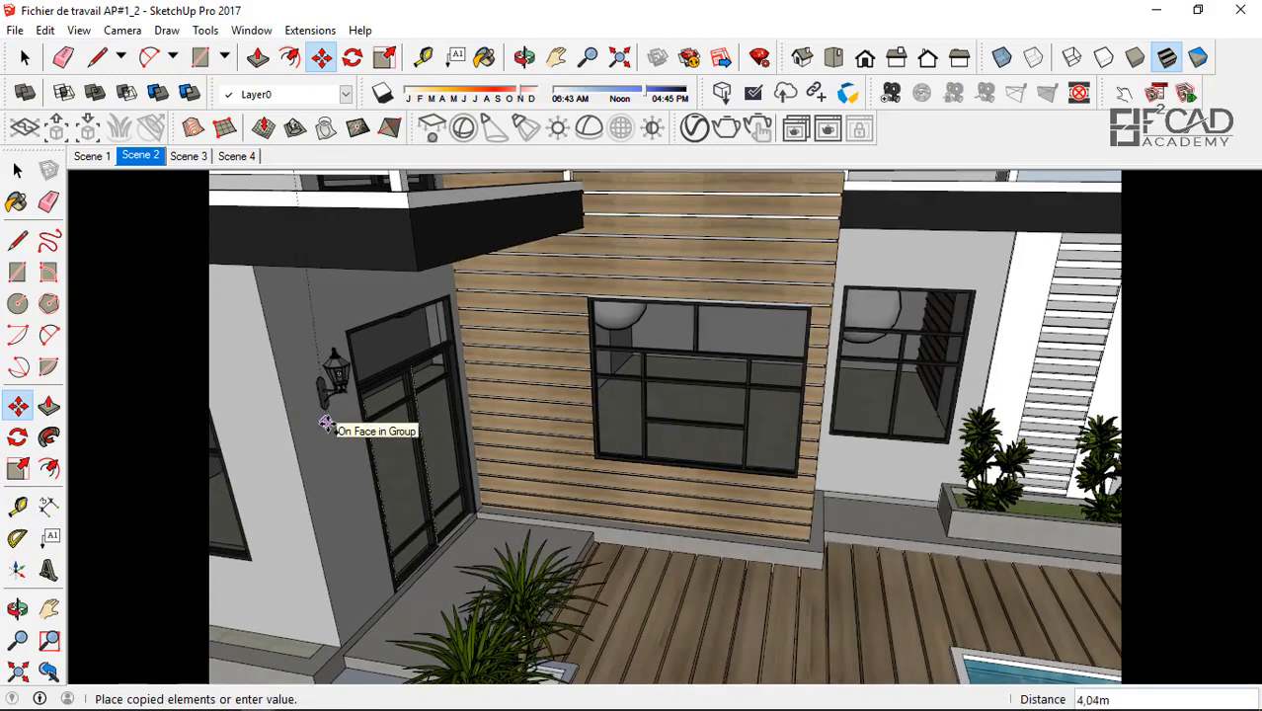
pyautogui.click(328, 416)
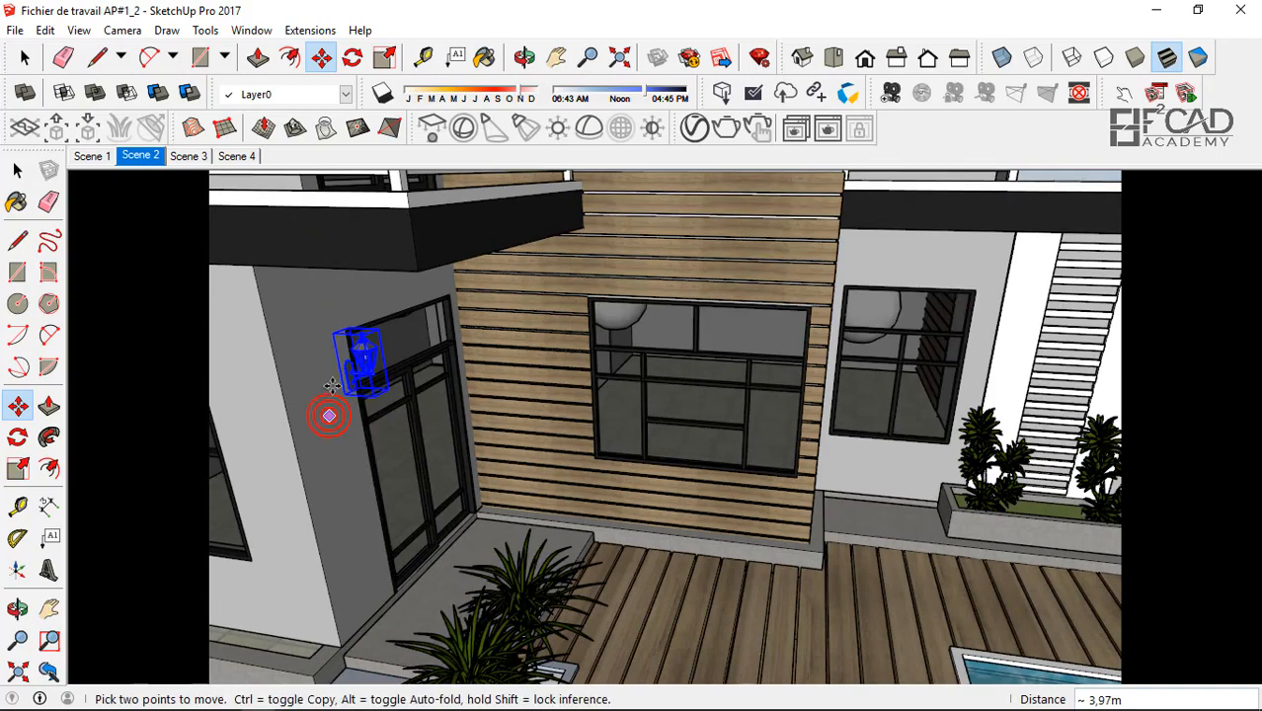
# - Shift the ground-floor lantern 0.41 m along the wall, clear of the glass door's frame
pyautogui.scroll(4, 331, 386)
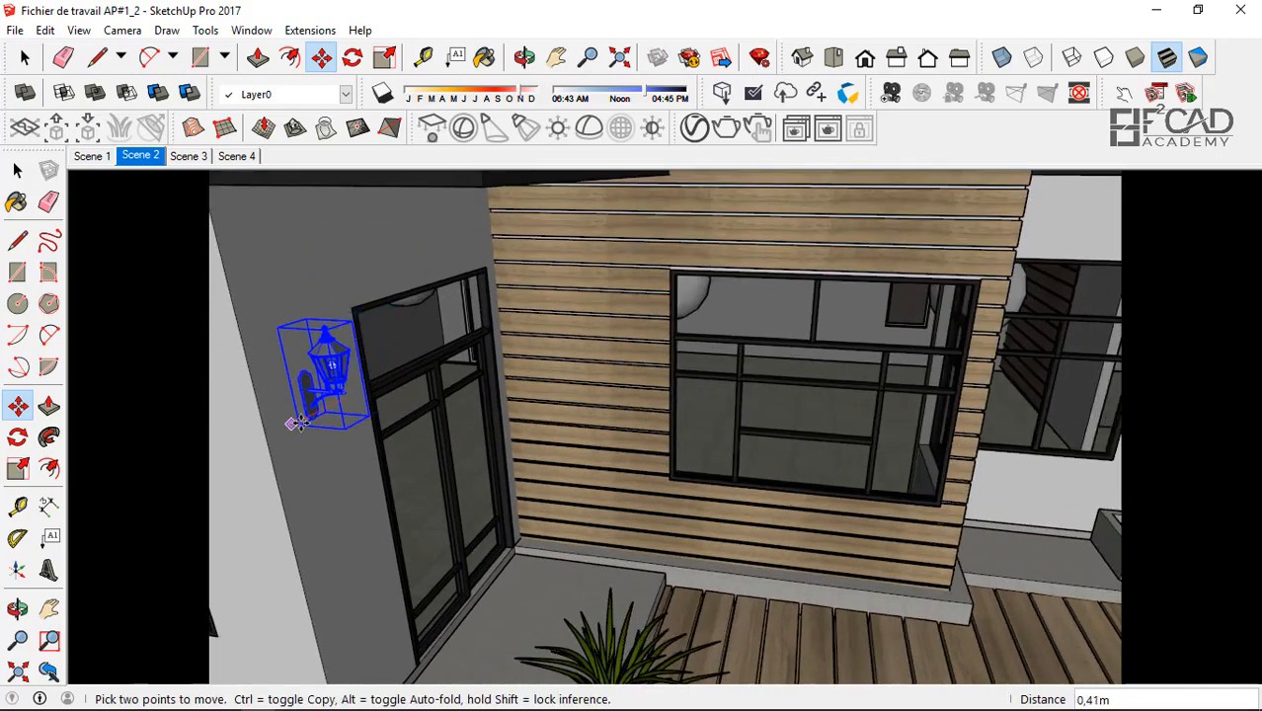
pyautogui.moveTo(304, 416); pyautogui.dragTo(291, 442, button='middle')
pyautogui.scroll(-6, 582, 391)
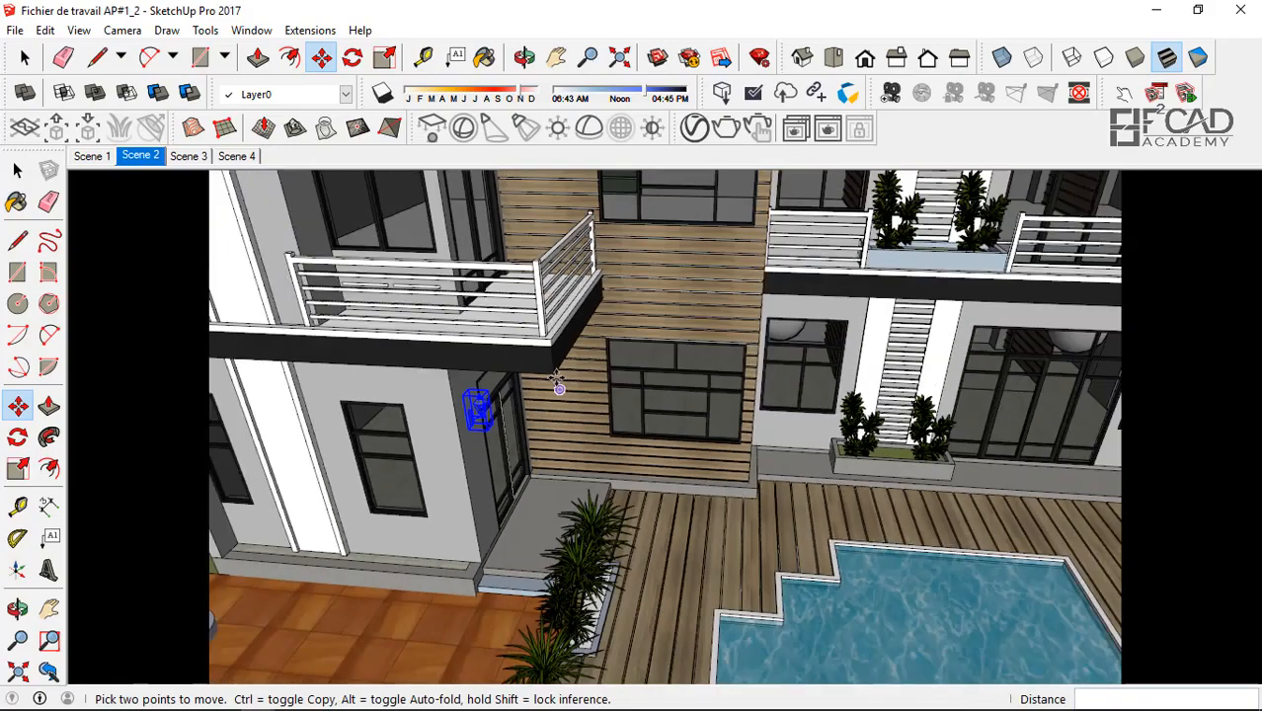
pyautogui.scroll(-8, 556, 382)
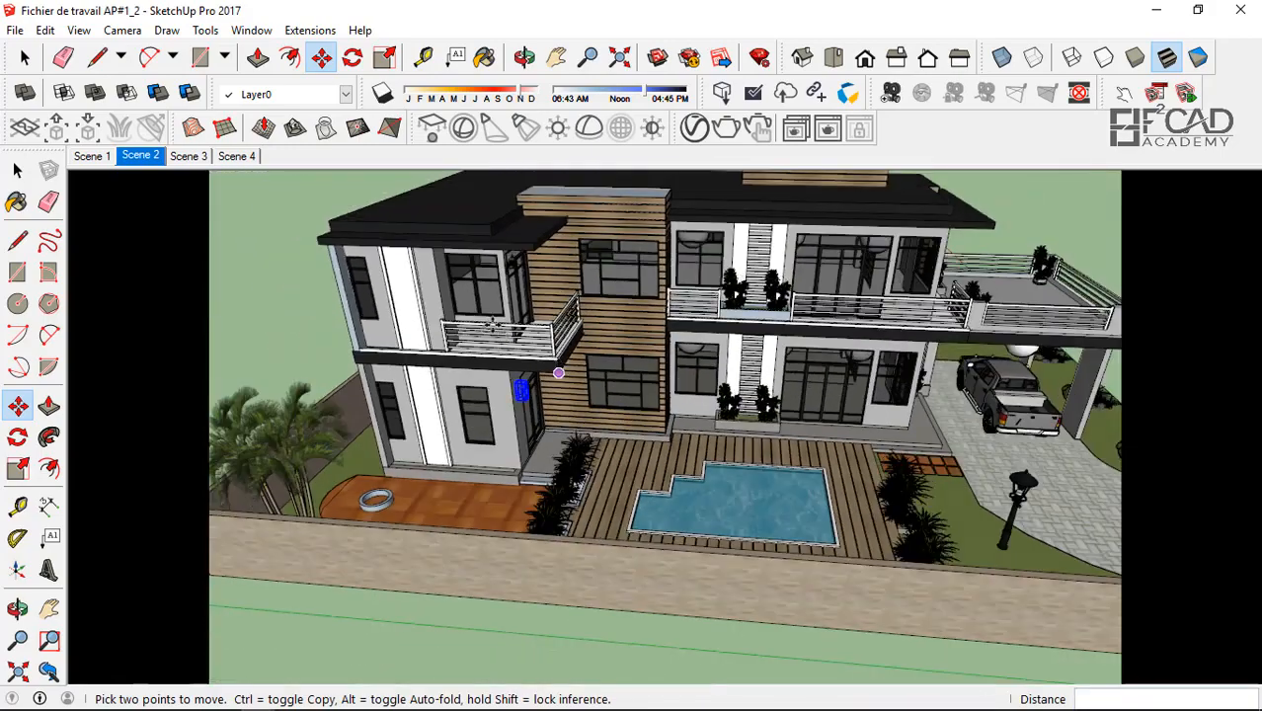
pyautogui.scroll(-4, 504, 346)
pyautogui.click(17, 171)
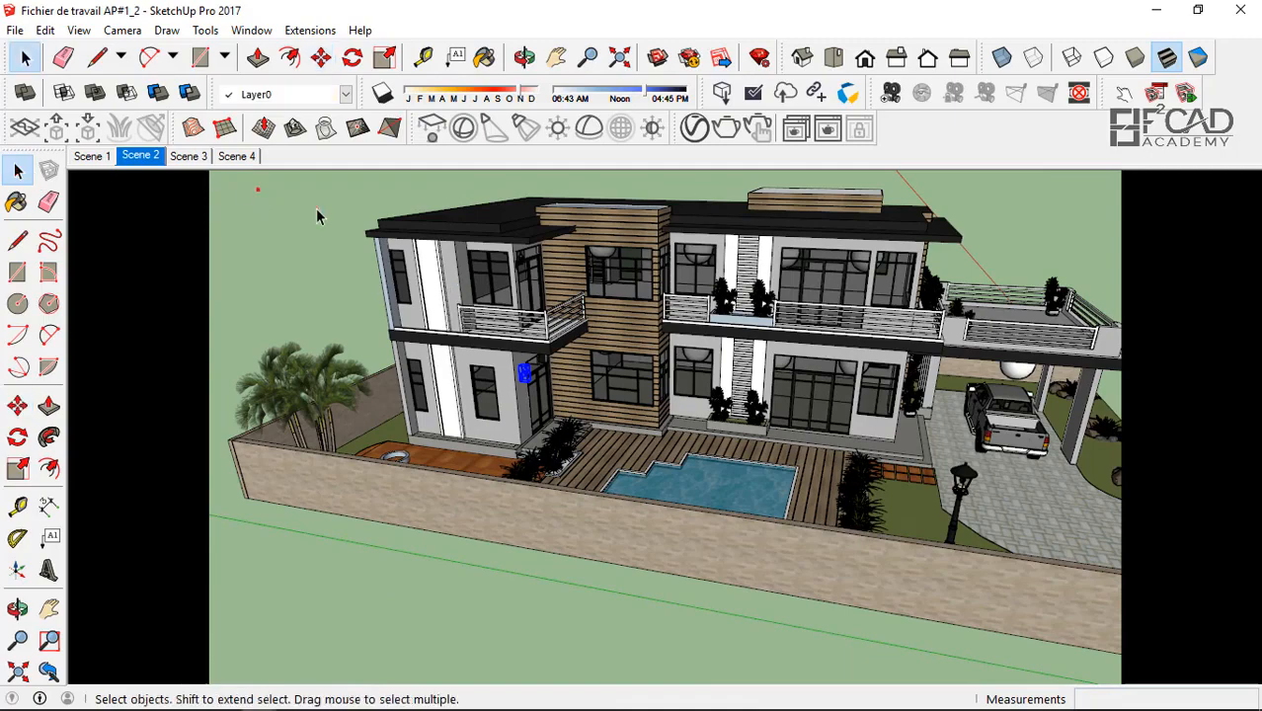
pyautogui.scroll(6, 514, 277)
pyautogui.moveTo(464, 237)
pyautogui.mouseDown(button='middle')
pyautogui.moveTo(475, 242)
pyautogui.moveTo(466, 252)
pyautogui.mouseUp(button='middle')
pyautogui.scroll(3, 466, 251)
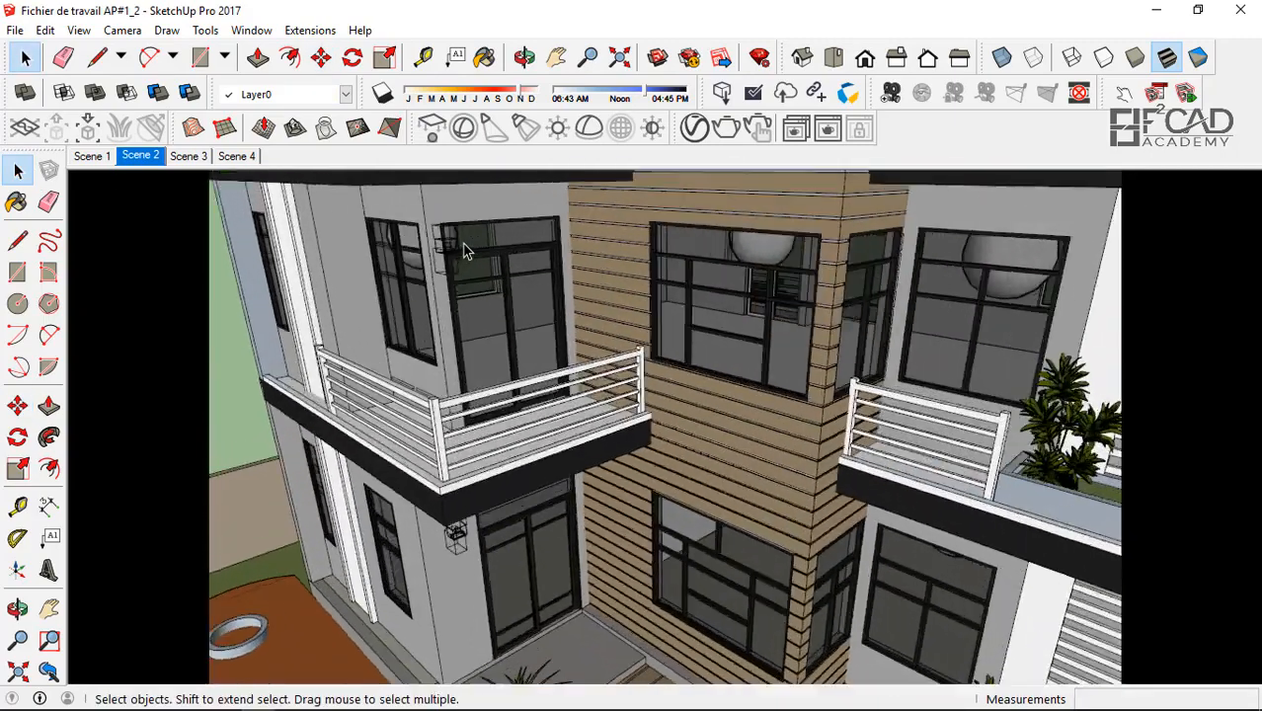
pyautogui.click(456, 545)
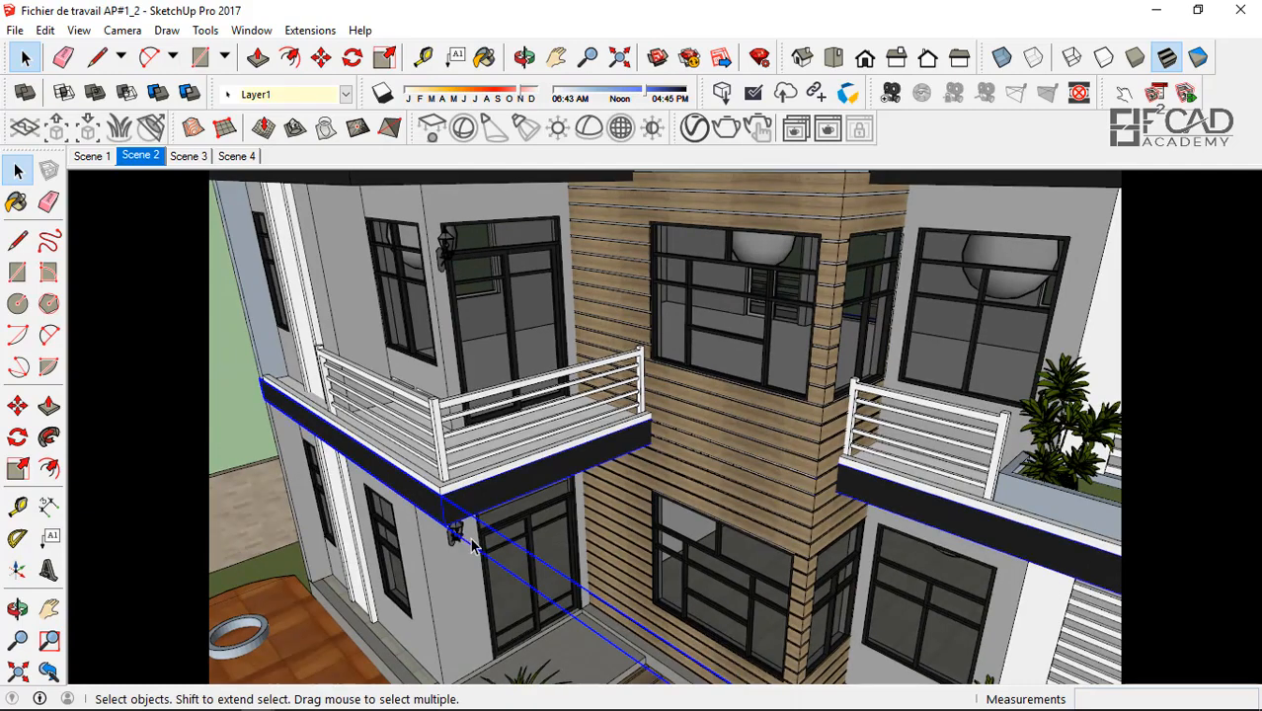
pyautogui.click(453, 538)
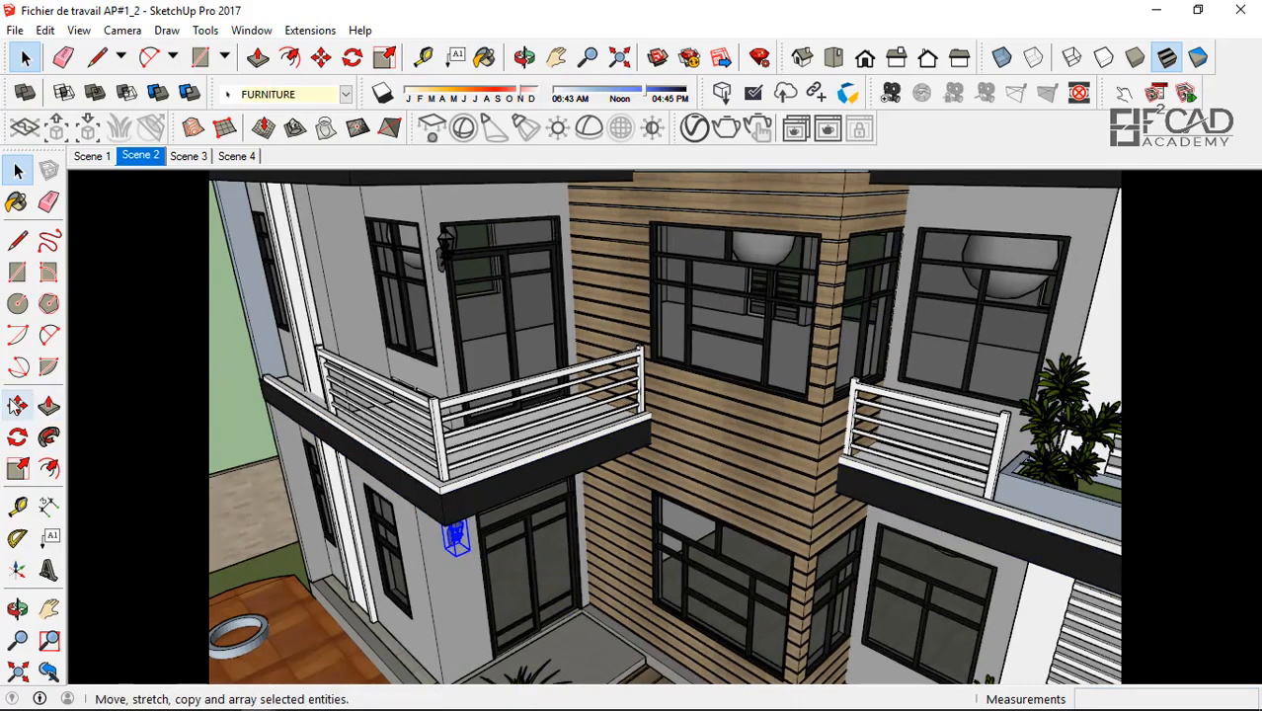
pyautogui.click(17, 405)
pyautogui.click(458, 549)
pyautogui.scroll(-5, 553, 534)
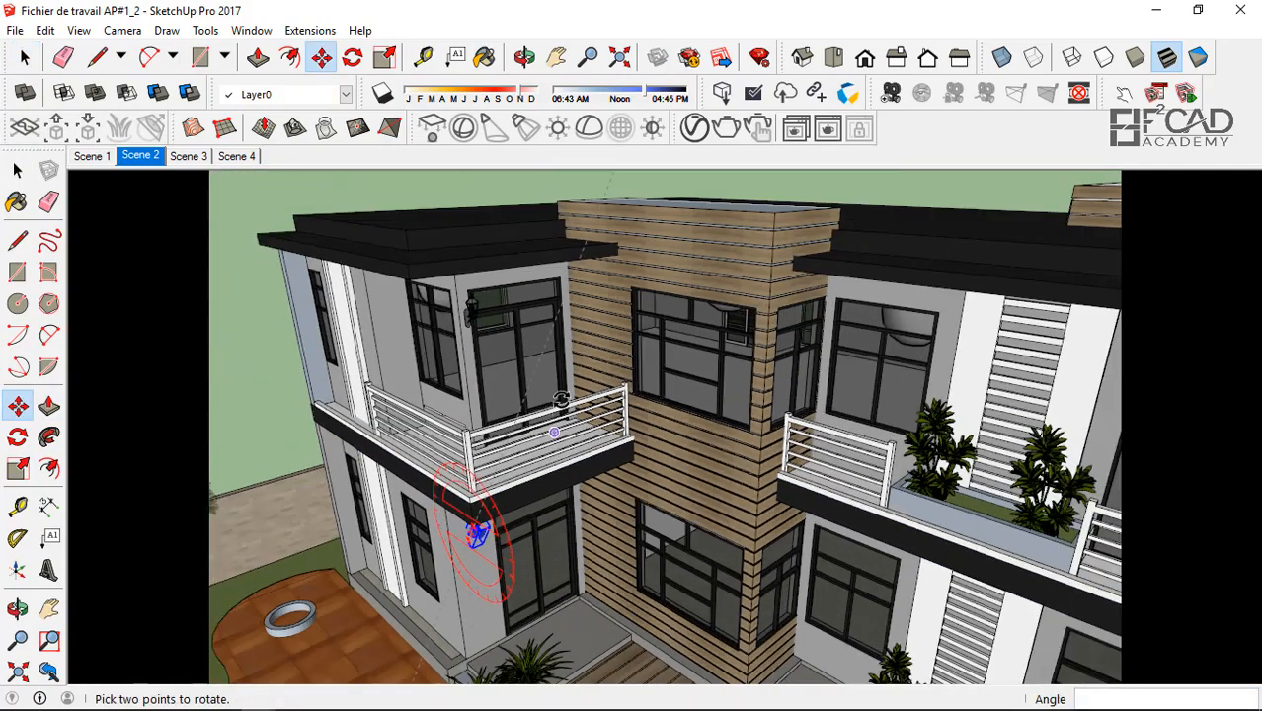
pyautogui.scroll(-2, 450, 390)
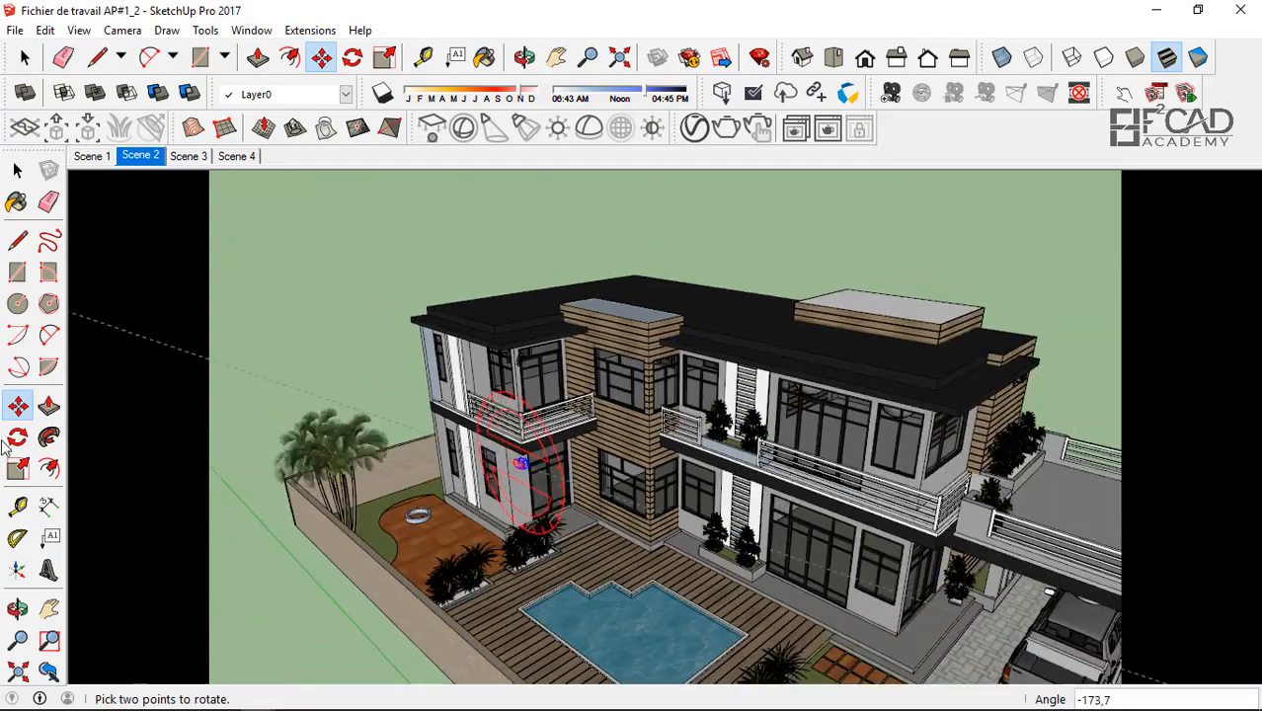
pyautogui.click(265, 532)
pyautogui.scroll(4, 520, 474)
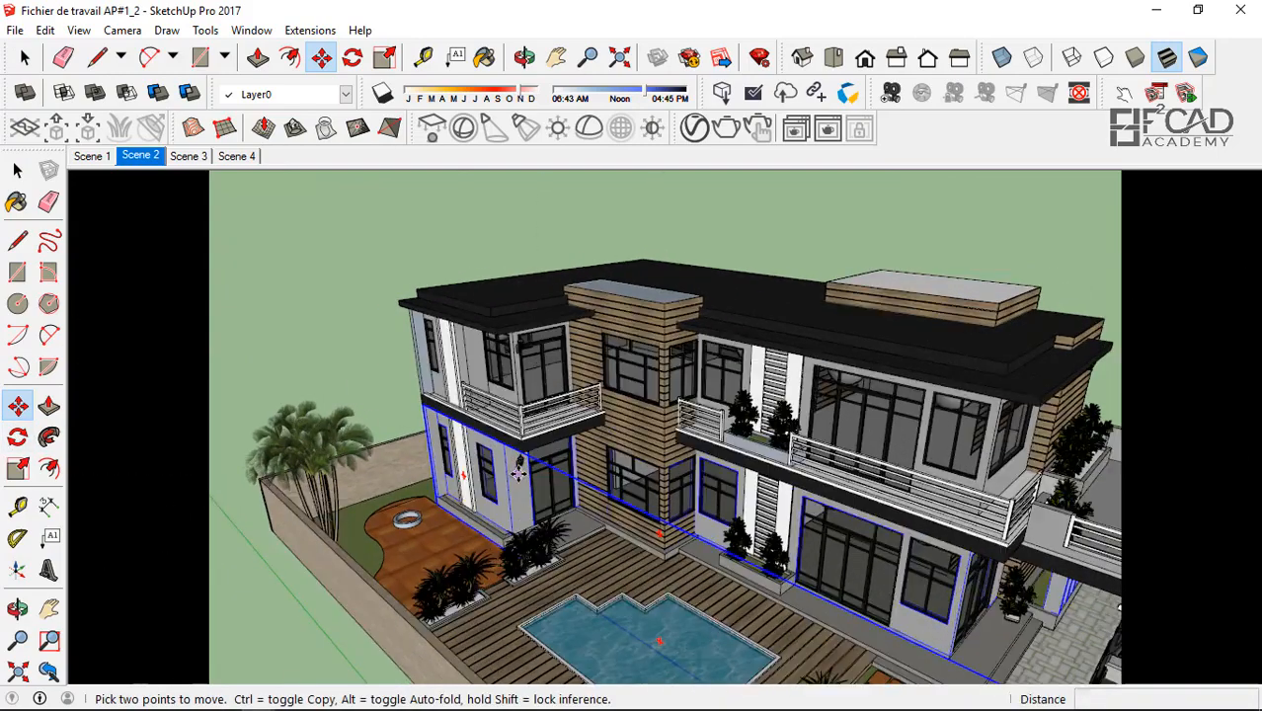
# - Examine the lantern placement on the timber-clad tower and the far wing's facades from several angles
pyautogui.scroll(4, 504, 450)
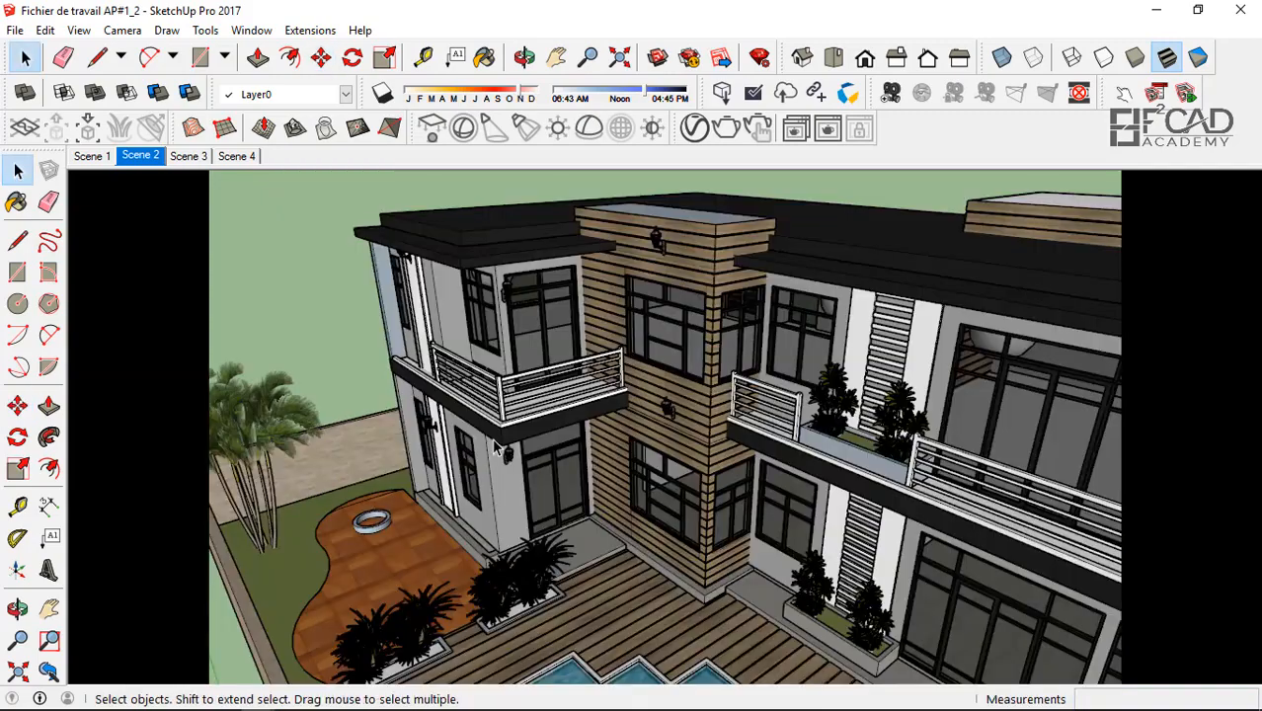
pyautogui.moveTo(492, 438); pyautogui.dragTo(675, 374, button='middle')
pyautogui.scroll(5, 681, 330)
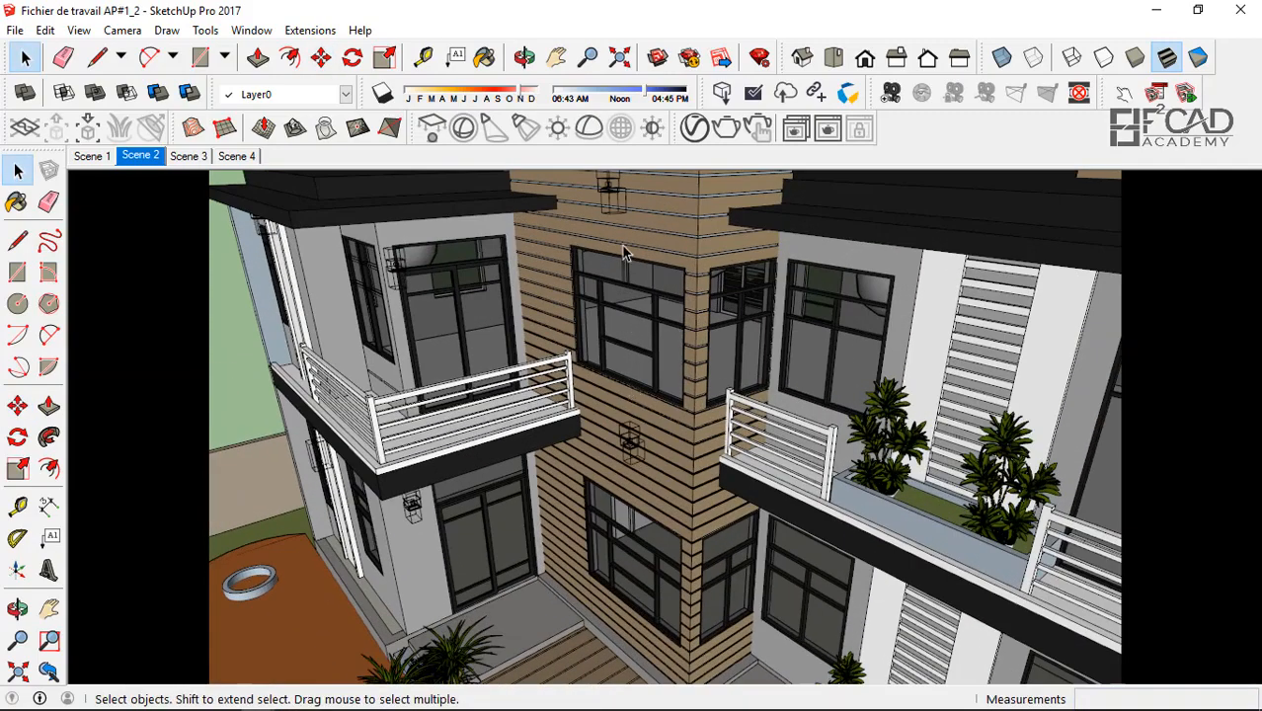
pyautogui.scroll(2, 618, 447)
pyautogui.scroll(3, 619, 449)
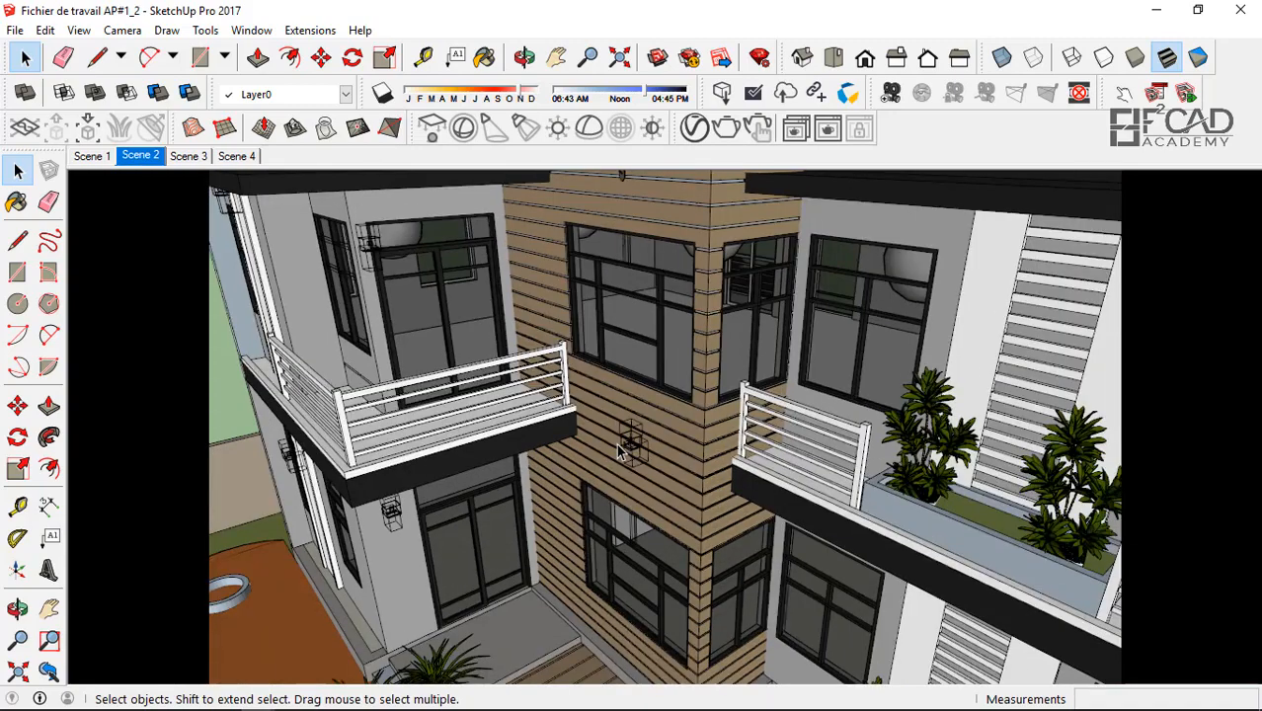
pyautogui.scroll(-5, 628, 446)
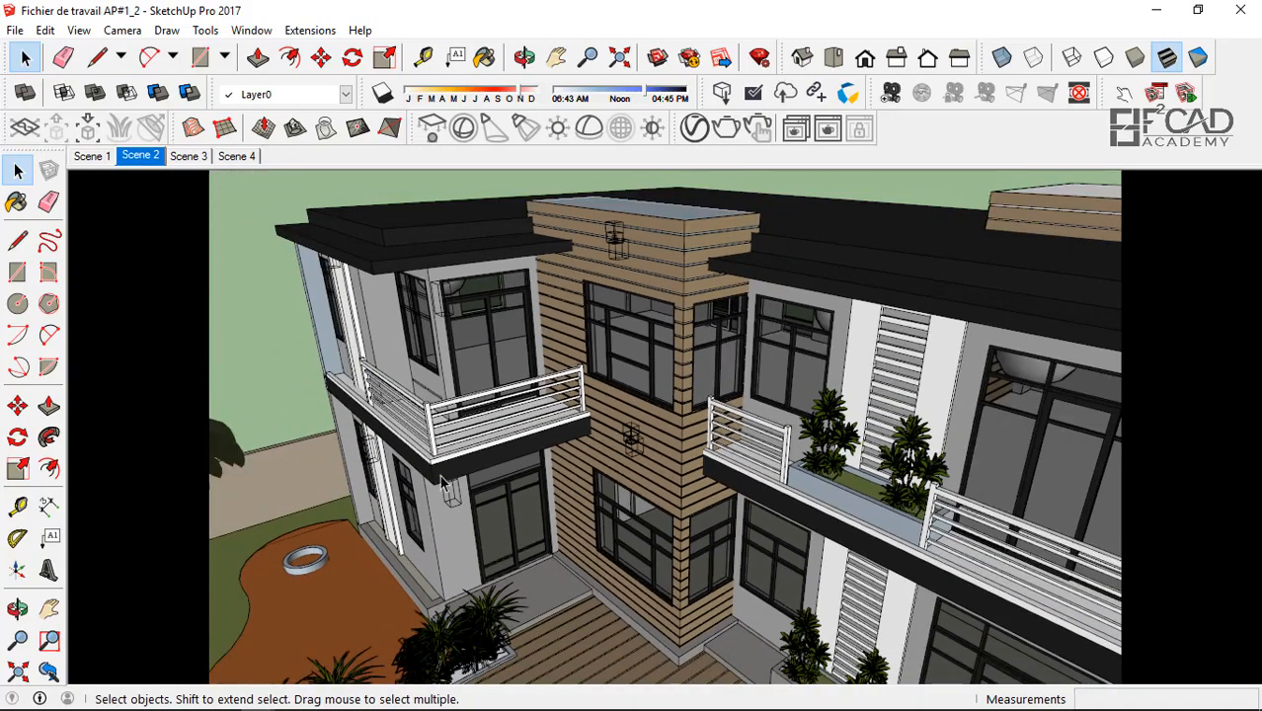
pyautogui.moveTo(428, 503); pyautogui.dragTo(309, 266, button='middle')
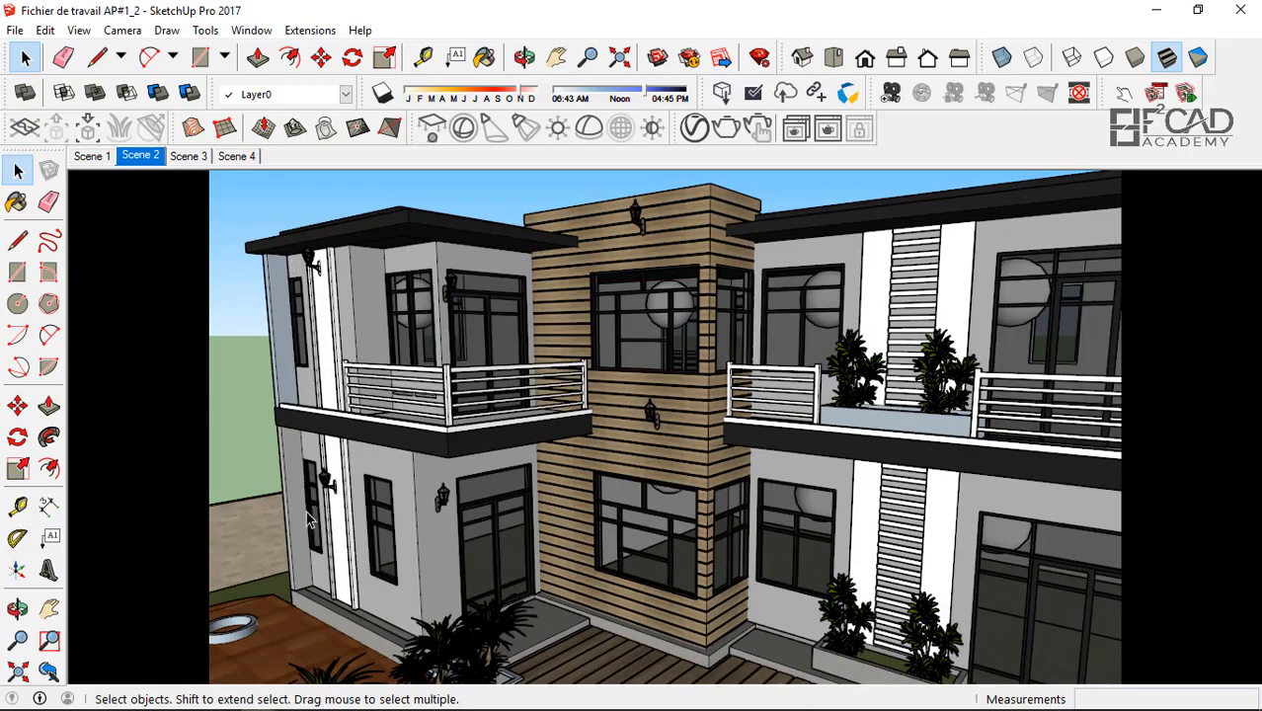
pyautogui.scroll(-3, 648, 364)
pyautogui.scroll(-5, 439, 332)
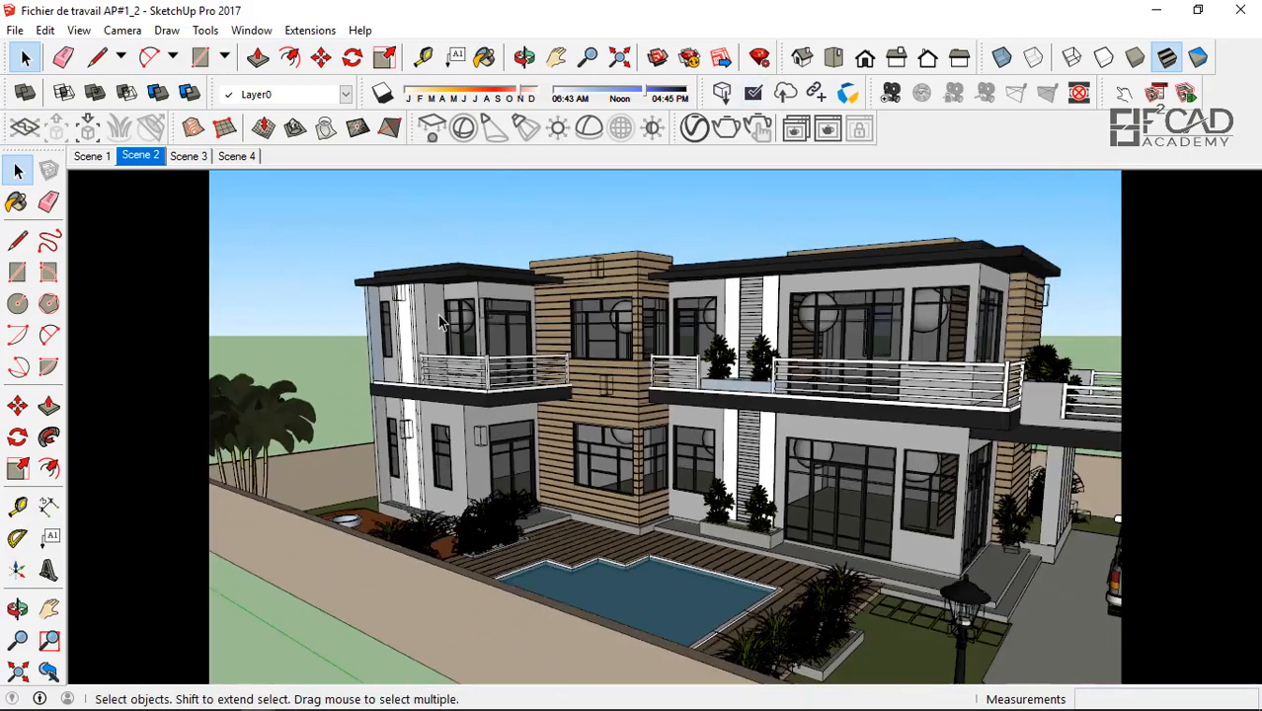
pyautogui.moveTo(851, 356); pyautogui.dragTo(592, 469, button='middle')
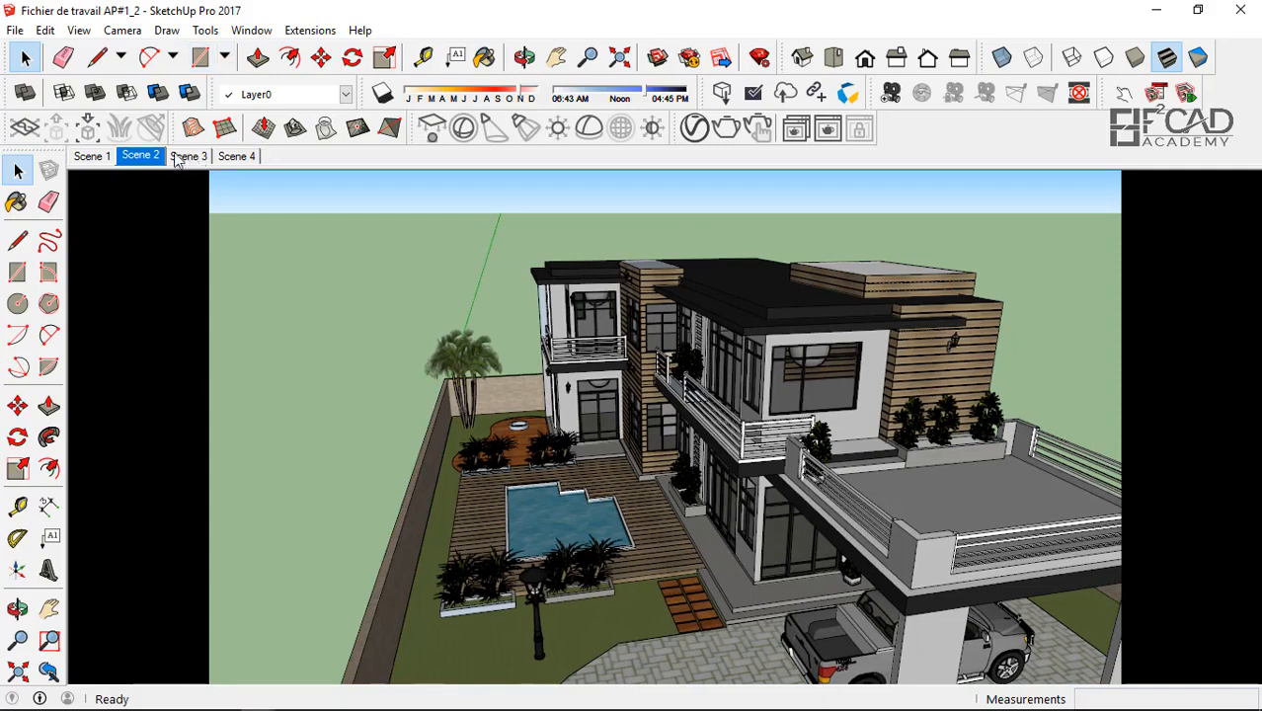
# - Return to the Scene 2 view and turn off region rendering in the V-Ray frame buffer
pyautogui.click(143, 156)
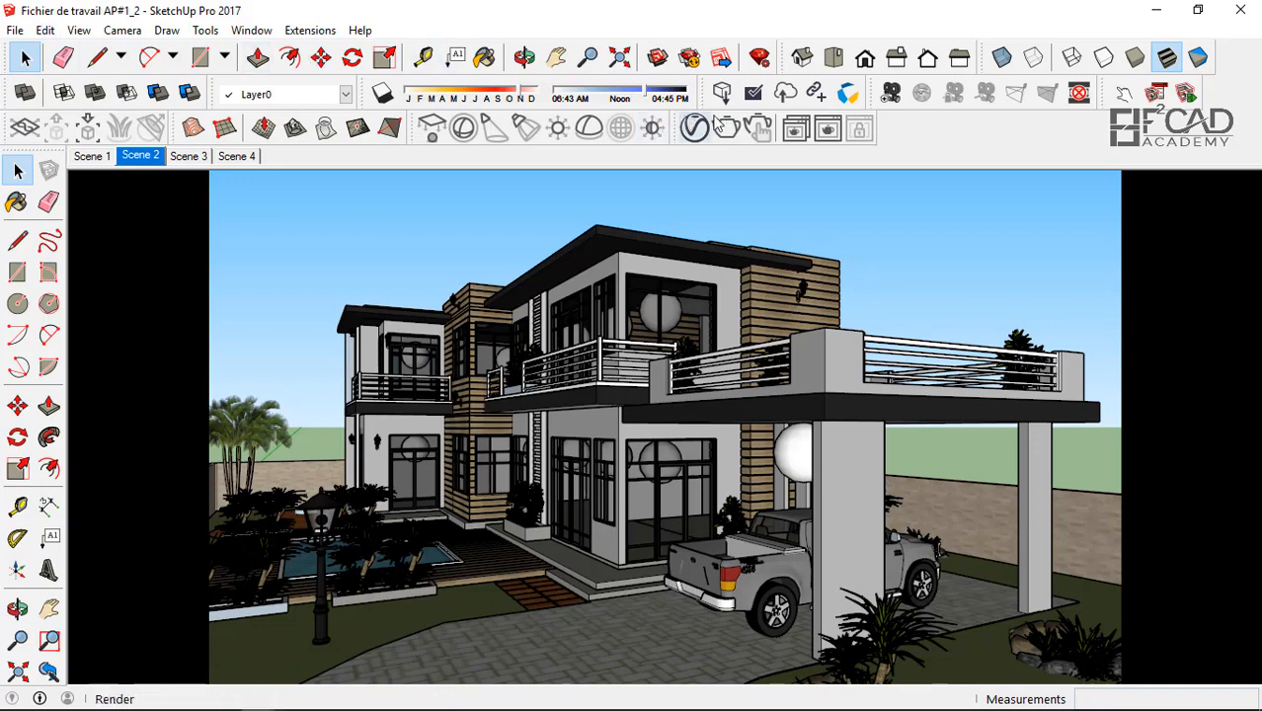
pyautogui.click(830, 128)
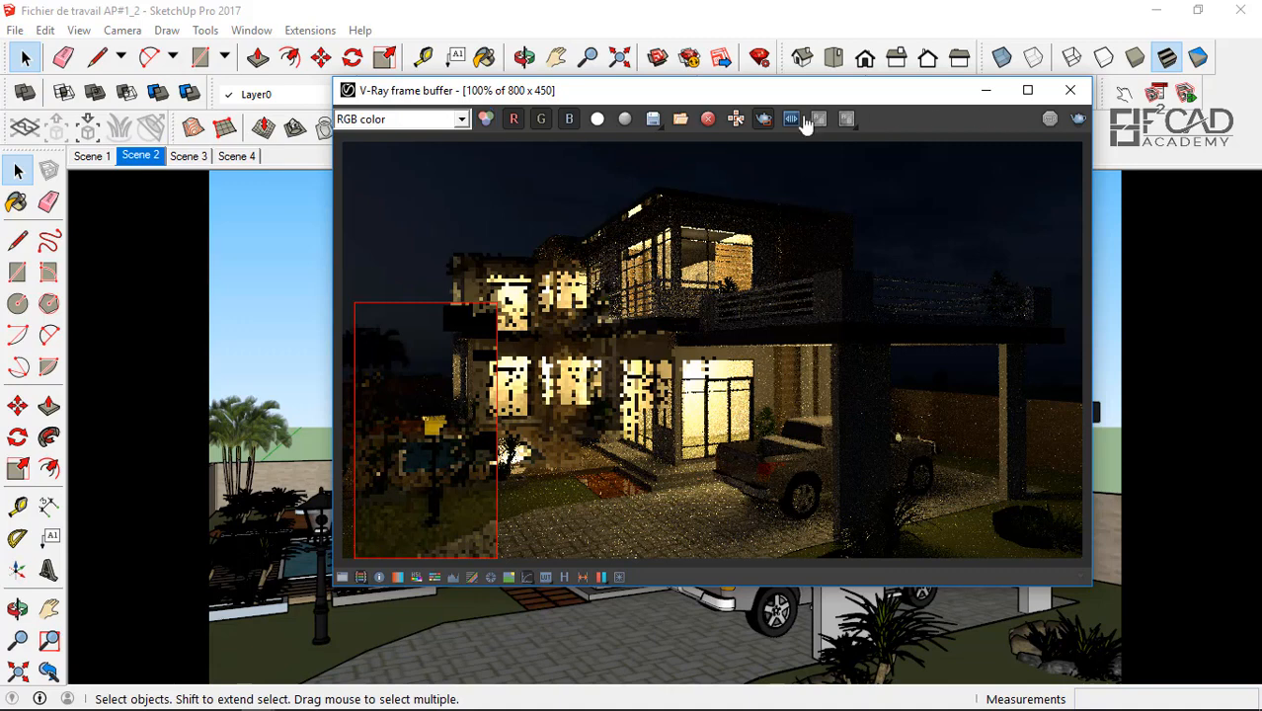
pyautogui.click(764, 119)
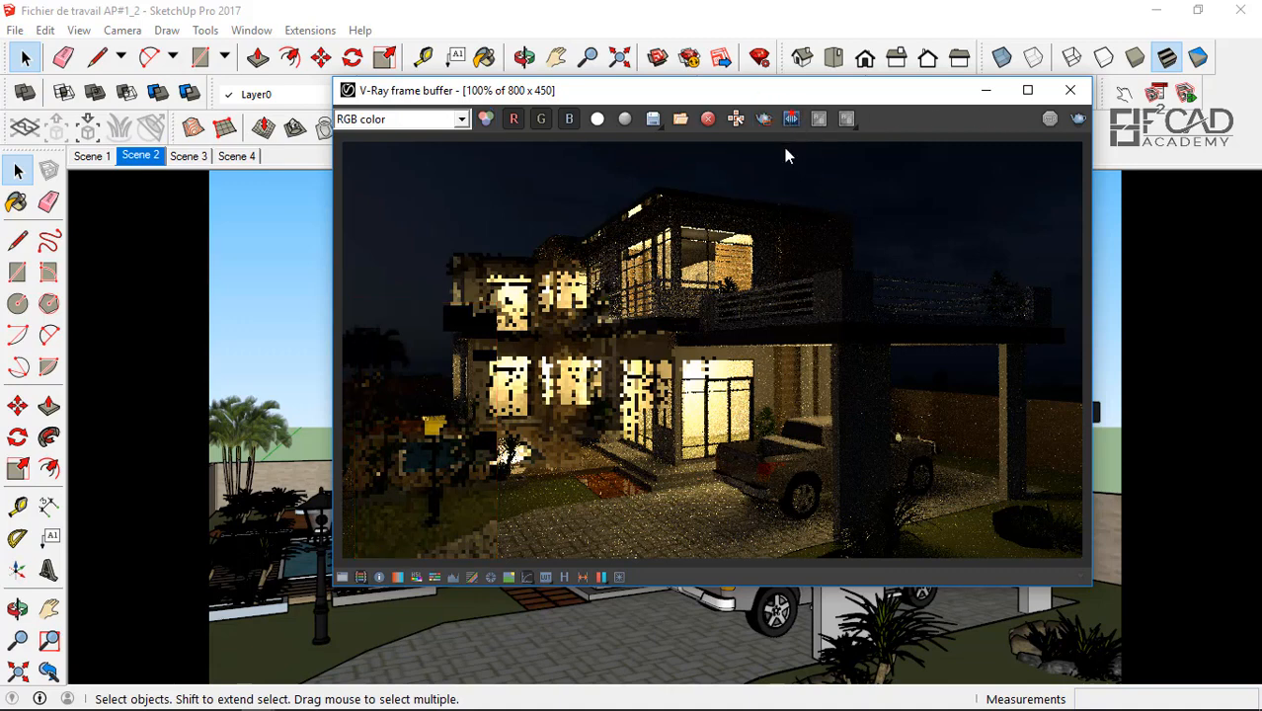
# - Render only a region around the lantern on the timber-clad tower's upper wall
pyautogui.click(765, 121)
pyautogui.moveTo(786, 171); pyautogui.dragTo(893, 297)
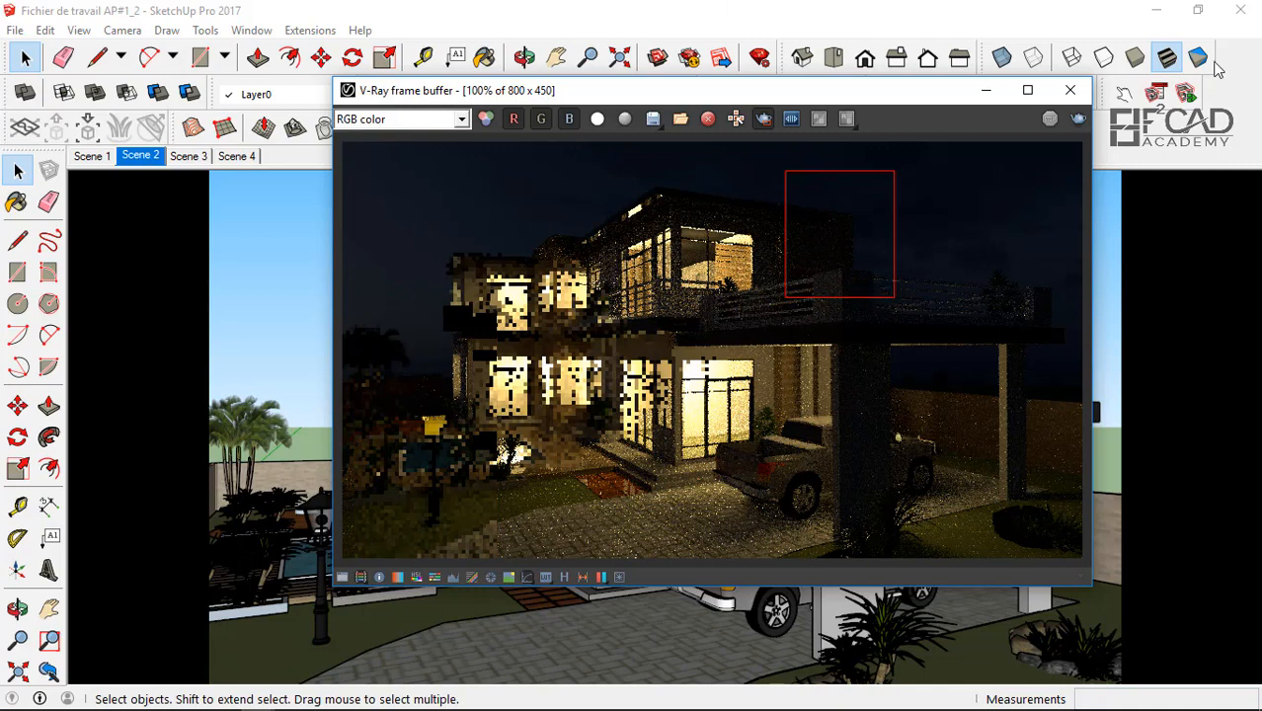
pyautogui.click(1079, 118)
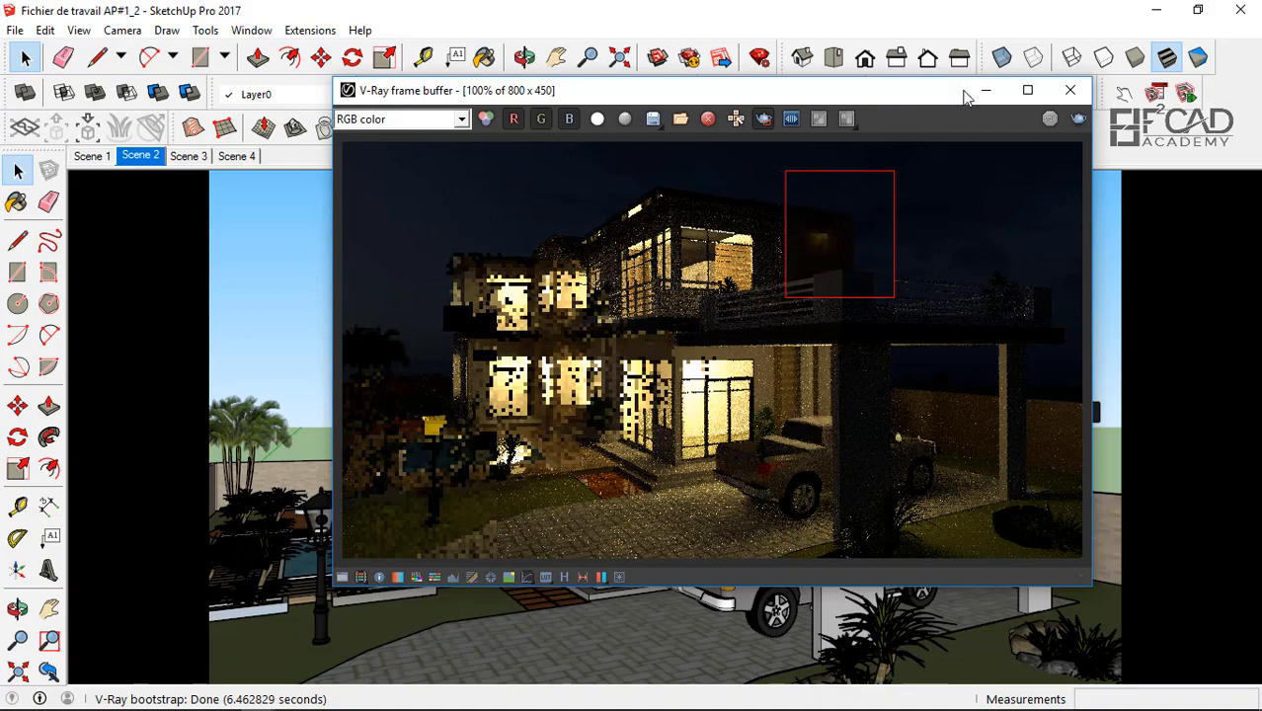
# - Set the intensity of LightOmni(444805) to 300 and keep its decay at Inverse Square
pyautogui.moveTo(873, 101); pyautogui.dragTo(857, 237)
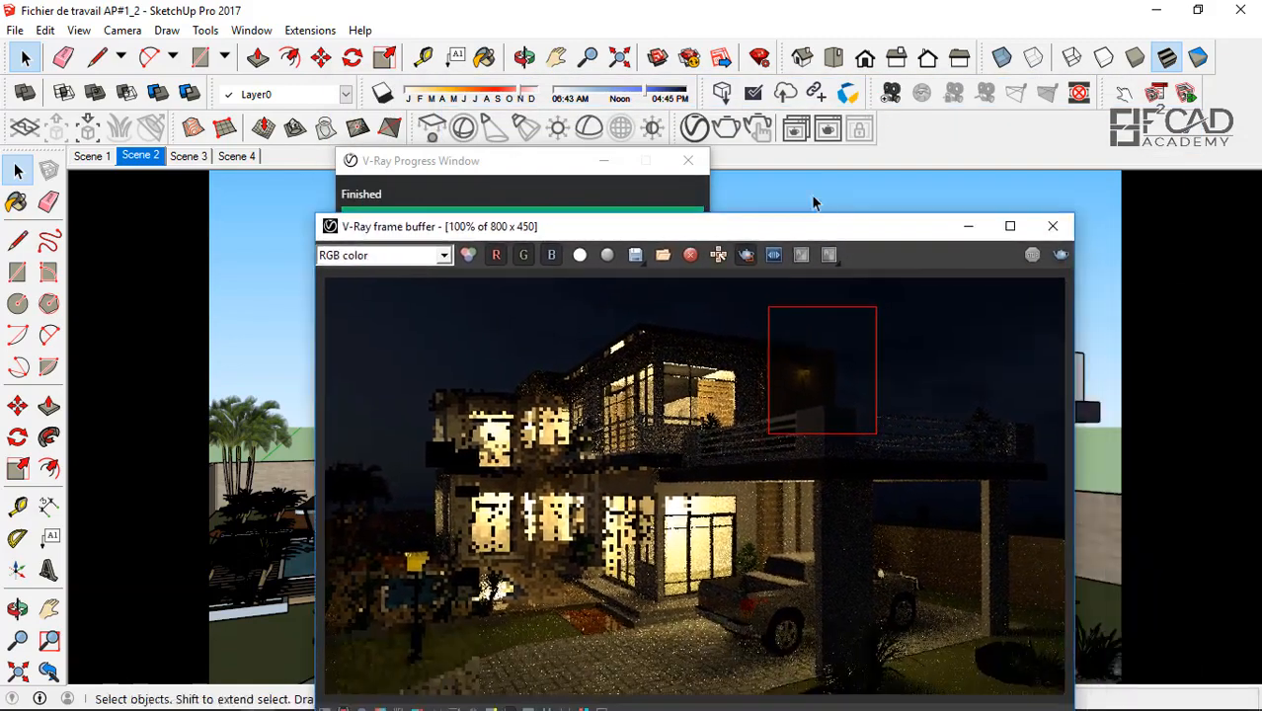
pyautogui.click(684, 163)
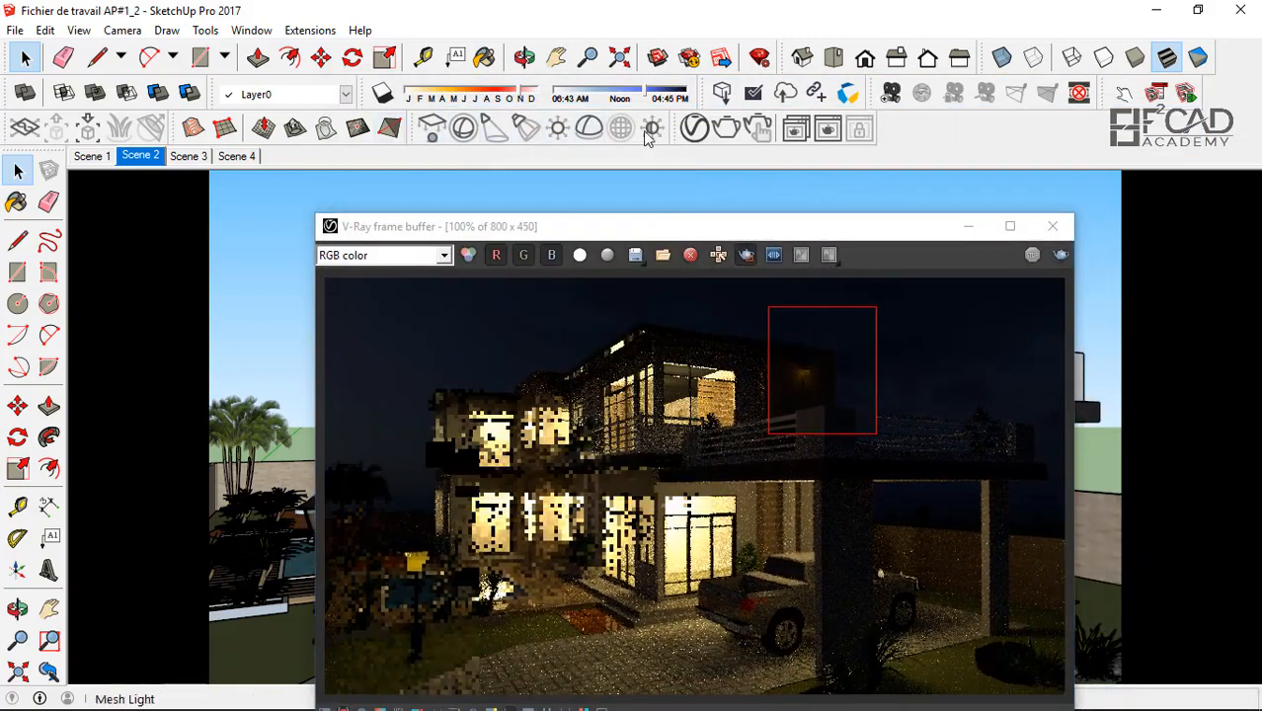
pyautogui.click(697, 130)
pyautogui.moveTo(858, 66); pyautogui.dragTo(619, 72)
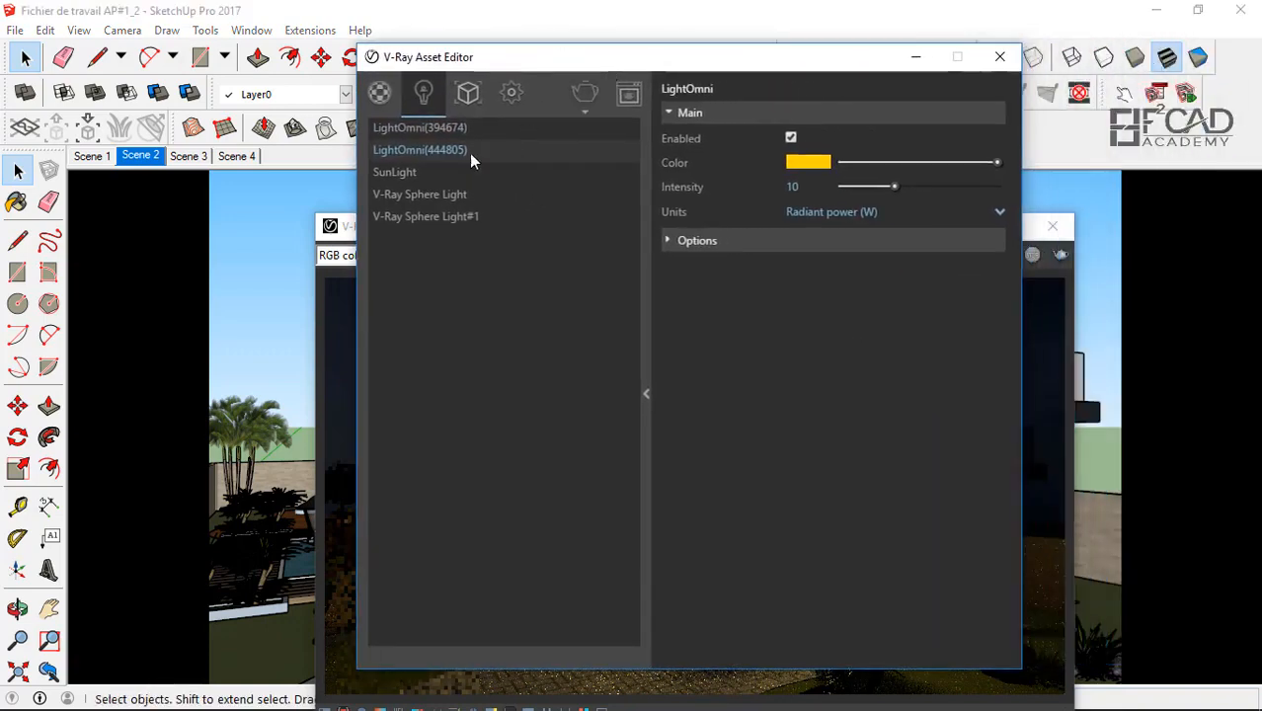
pyautogui.doubleClick(792, 185)
pyautogui.press('Return')
pyautogui.click(833, 237)
pyautogui.click(827, 264)
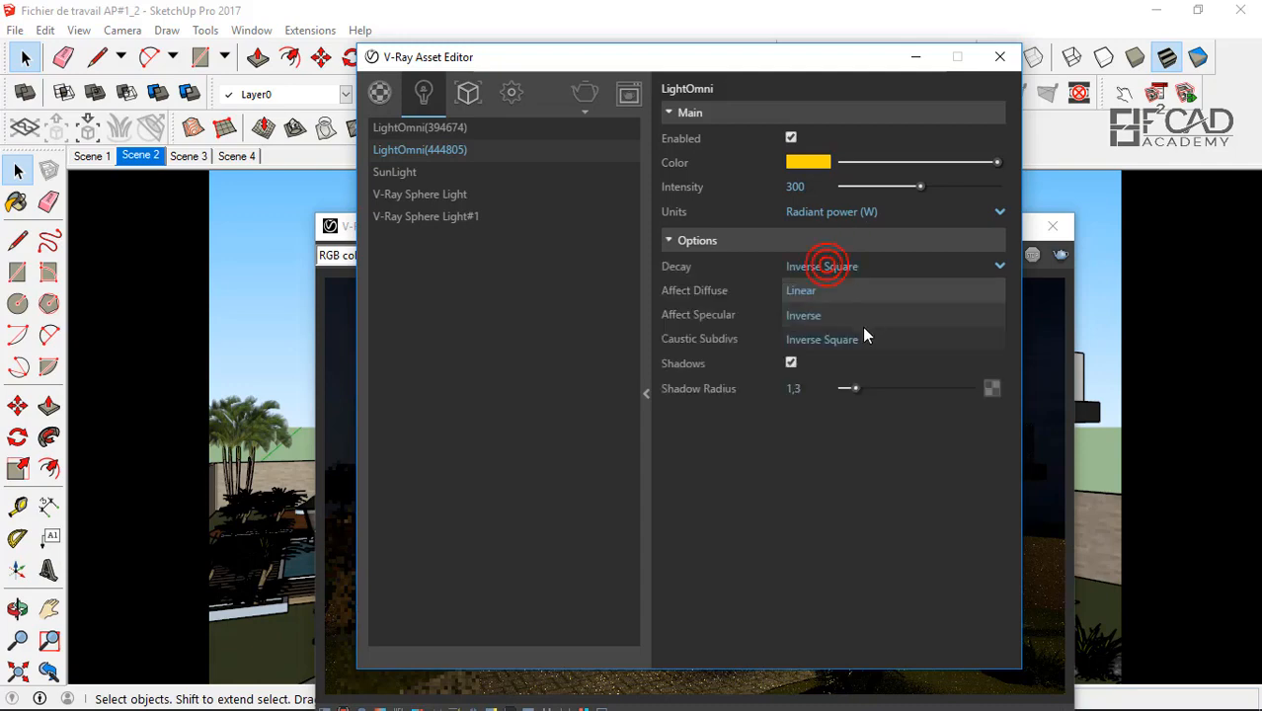
pyautogui.click(863, 336)
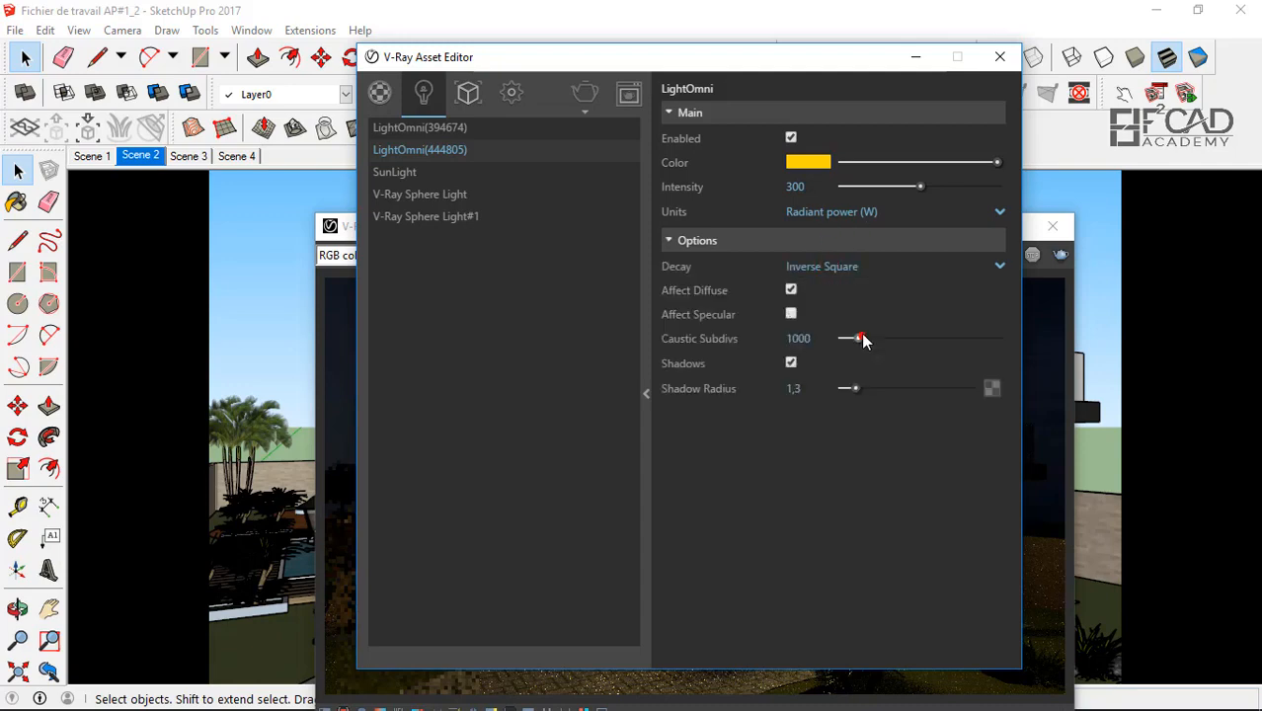
# - Render the region around the tower lantern again and bring the V-Ray frame buffer to the front
pyautogui.click(585, 89)
pyautogui.moveTo(766, 60); pyautogui.dragTo(954, 47)
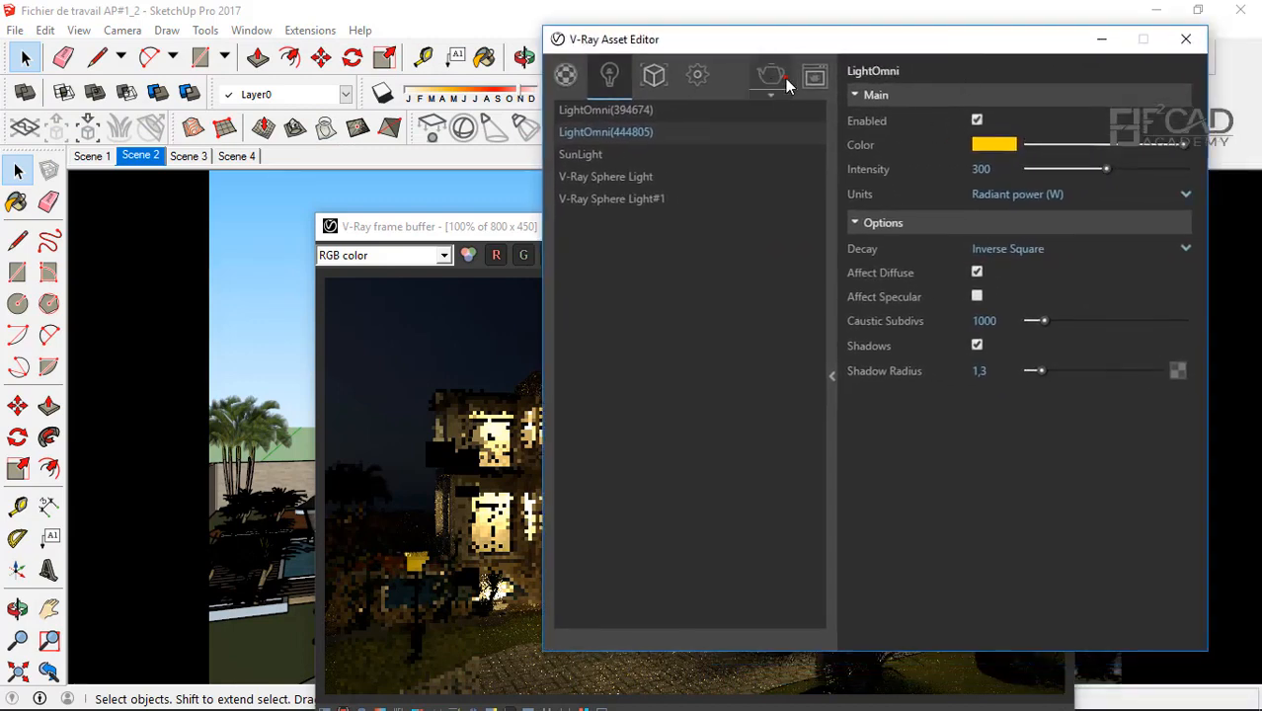
pyautogui.click(427, 228)
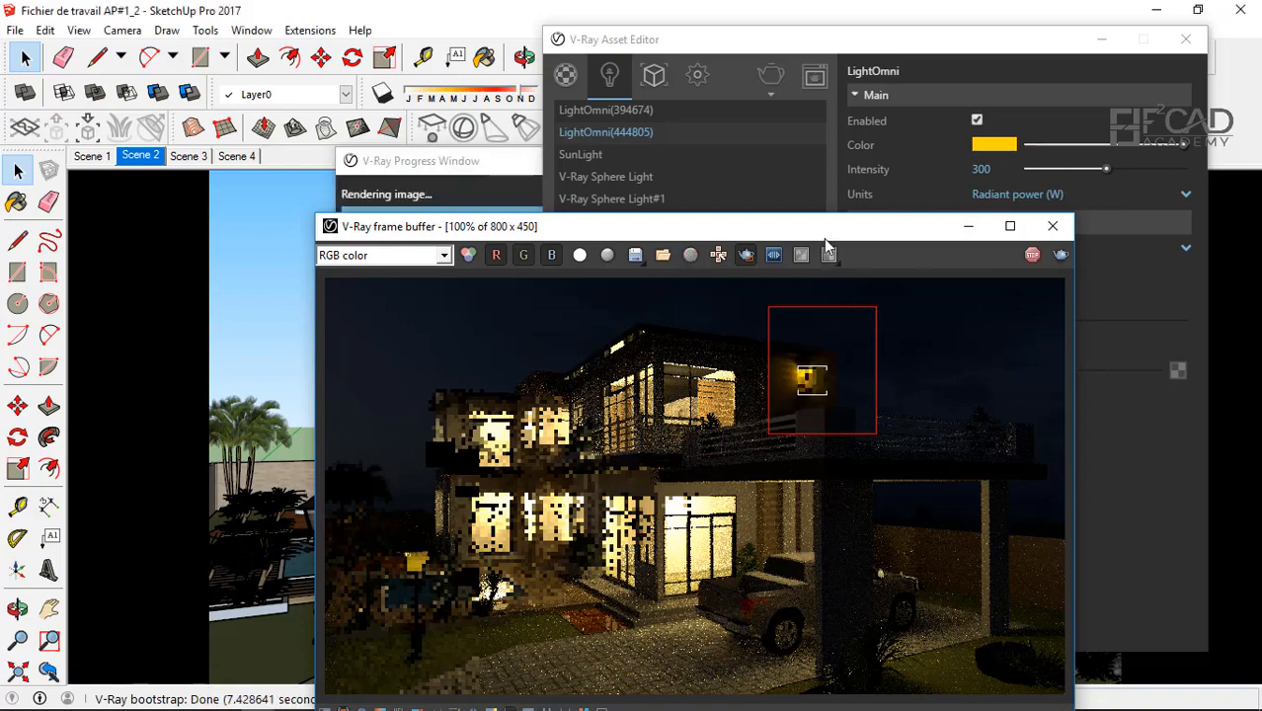
# - Examine the lantern's glow on the timber-clad tower in the region render, close up and within the whole image
pyautogui.moveTo(825, 238); pyautogui.dragTo(686, 160)
pyautogui.scroll(2, 710, 262)
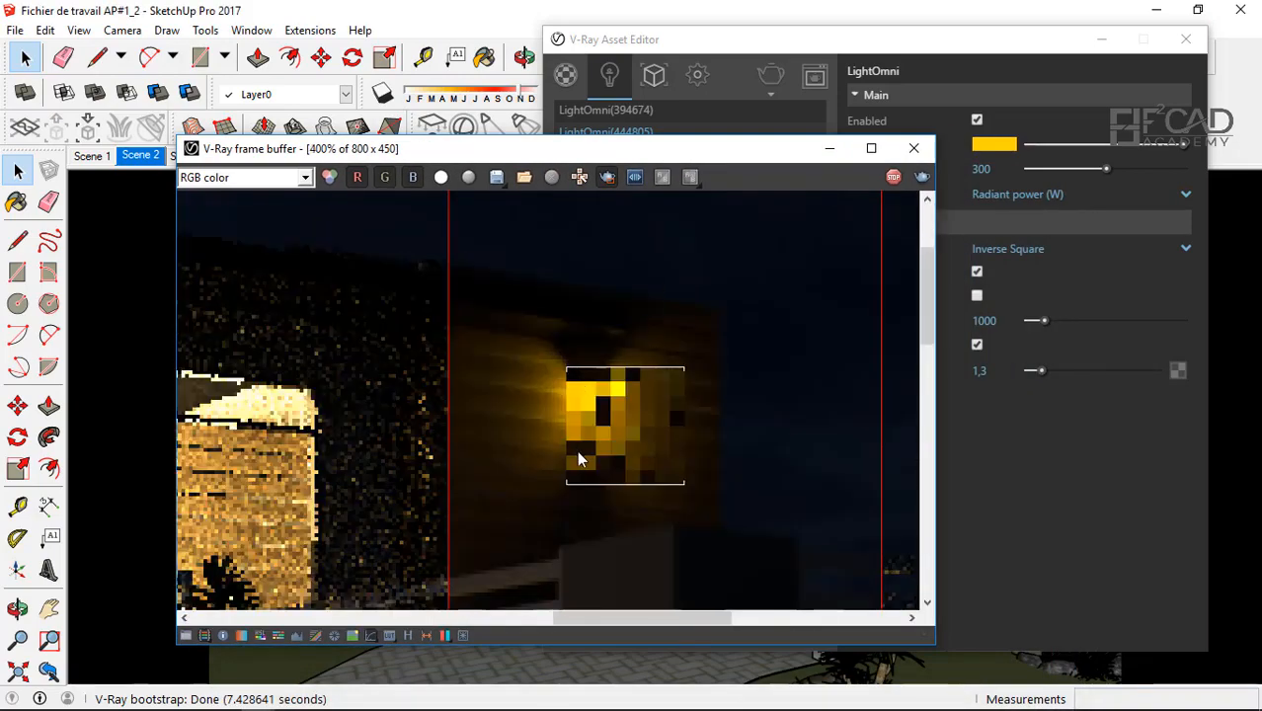
pyautogui.scroll(-1, 550, 386)
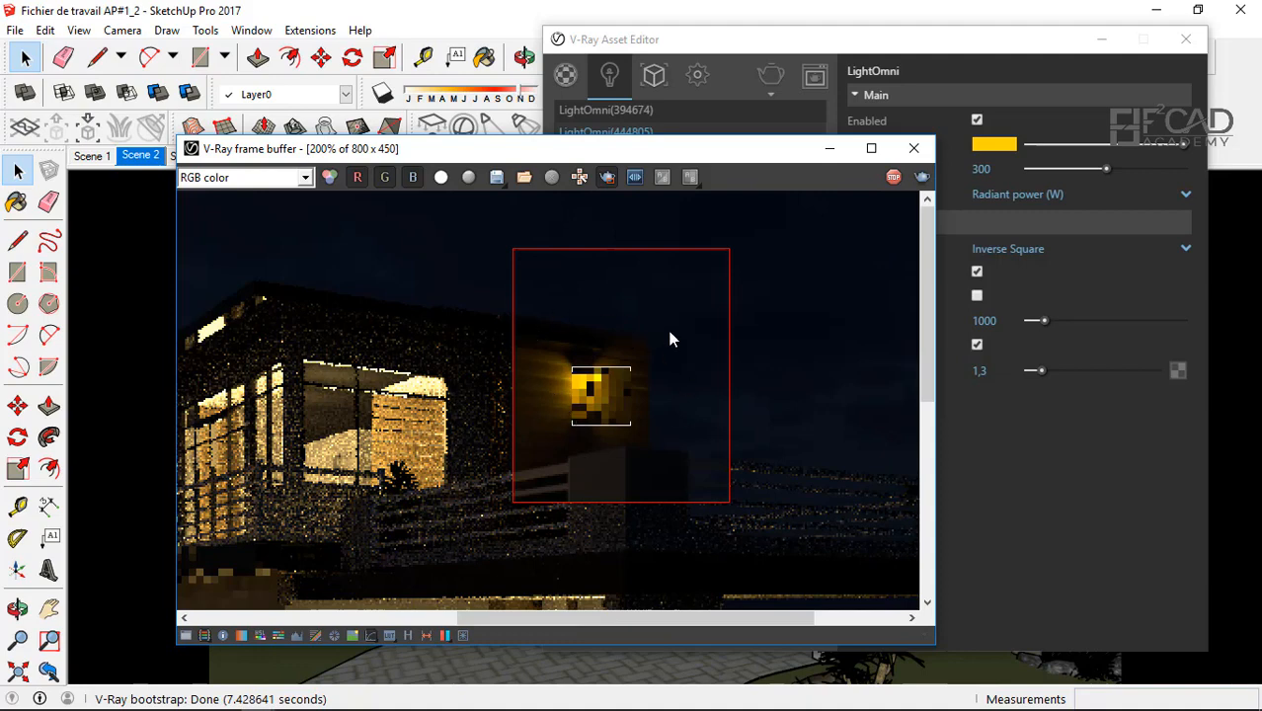
pyautogui.scroll(-1, 669, 339)
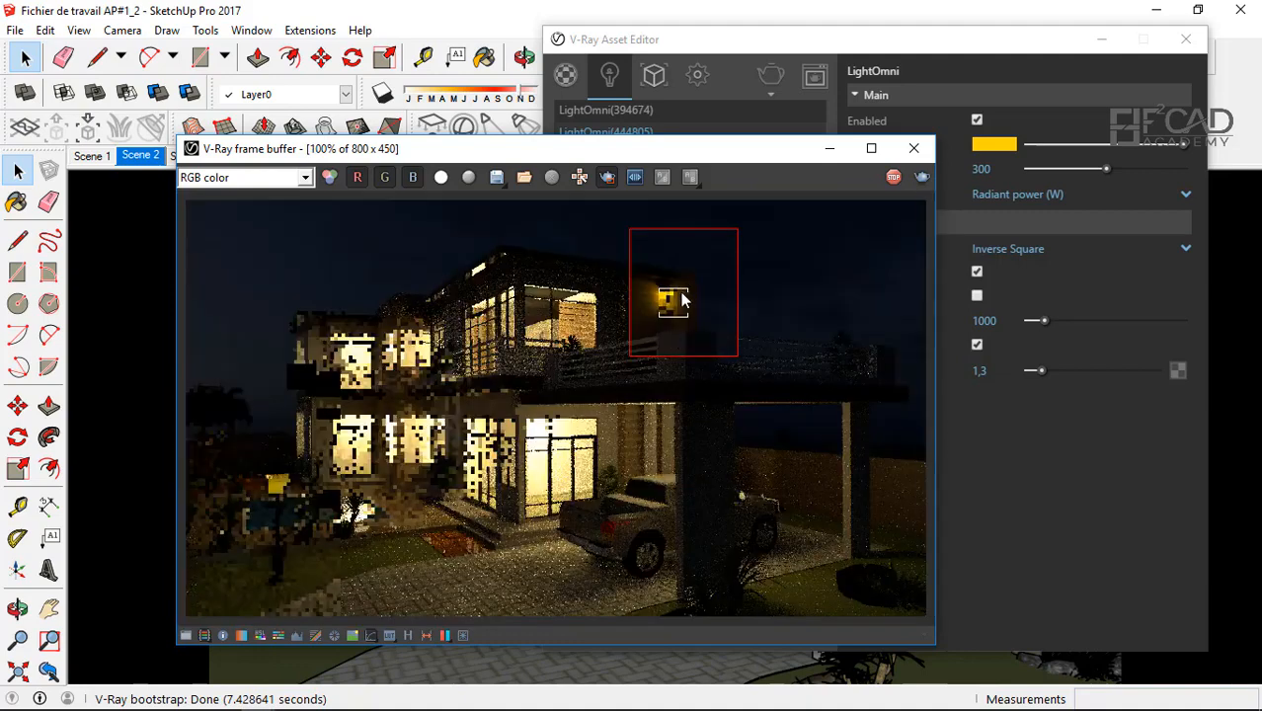
pyautogui.scroll(1, 683, 300)
pyautogui.scroll(-1, 670, 415)
pyautogui.scroll(1, 652, 297)
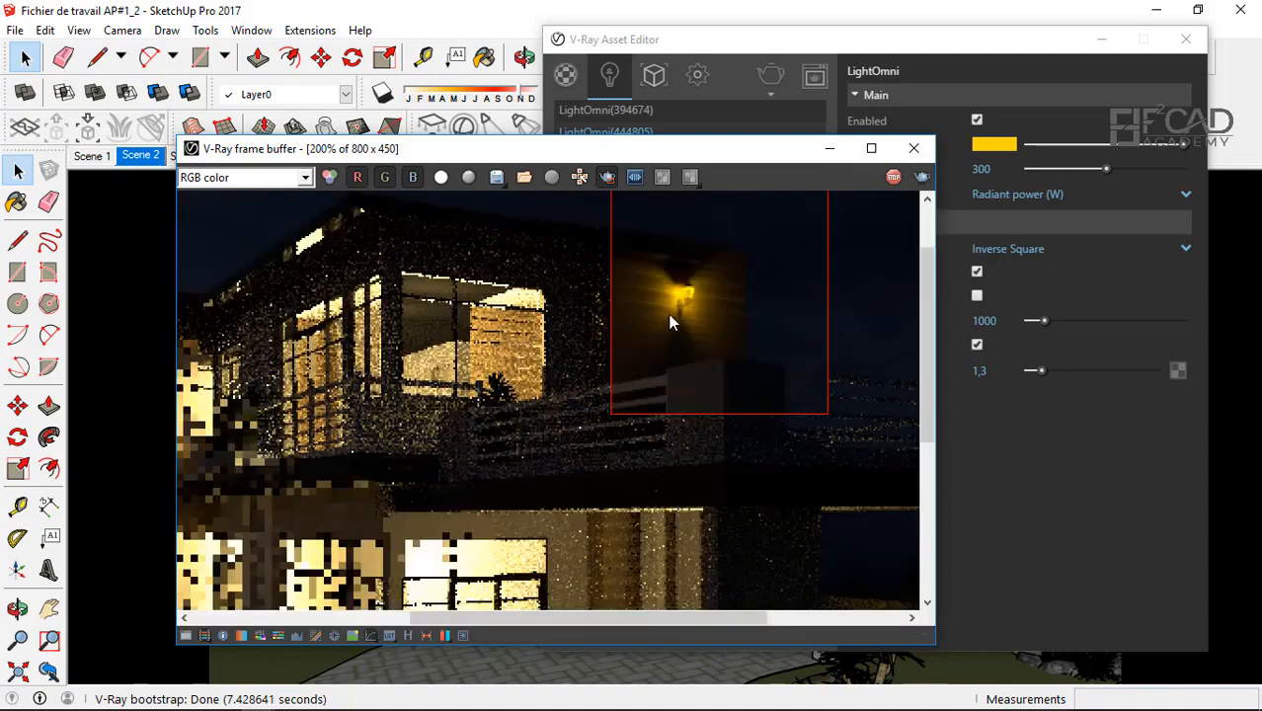
pyautogui.scroll(-2, 725, 378)
pyautogui.scroll(1, 540, 367)
pyautogui.scroll(-1, 628, 344)
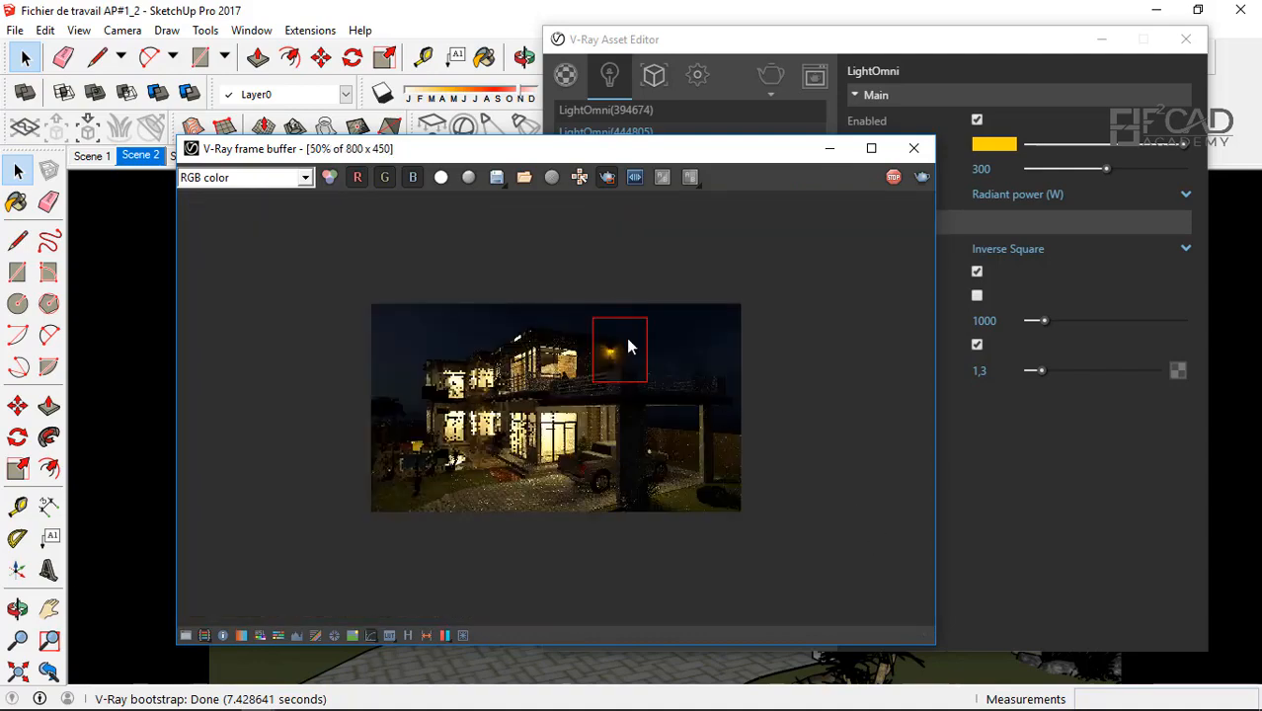
pyautogui.scroll(1, 623, 336)
pyautogui.scroll(1, 592, 326)
pyautogui.scroll(1, 753, 265)
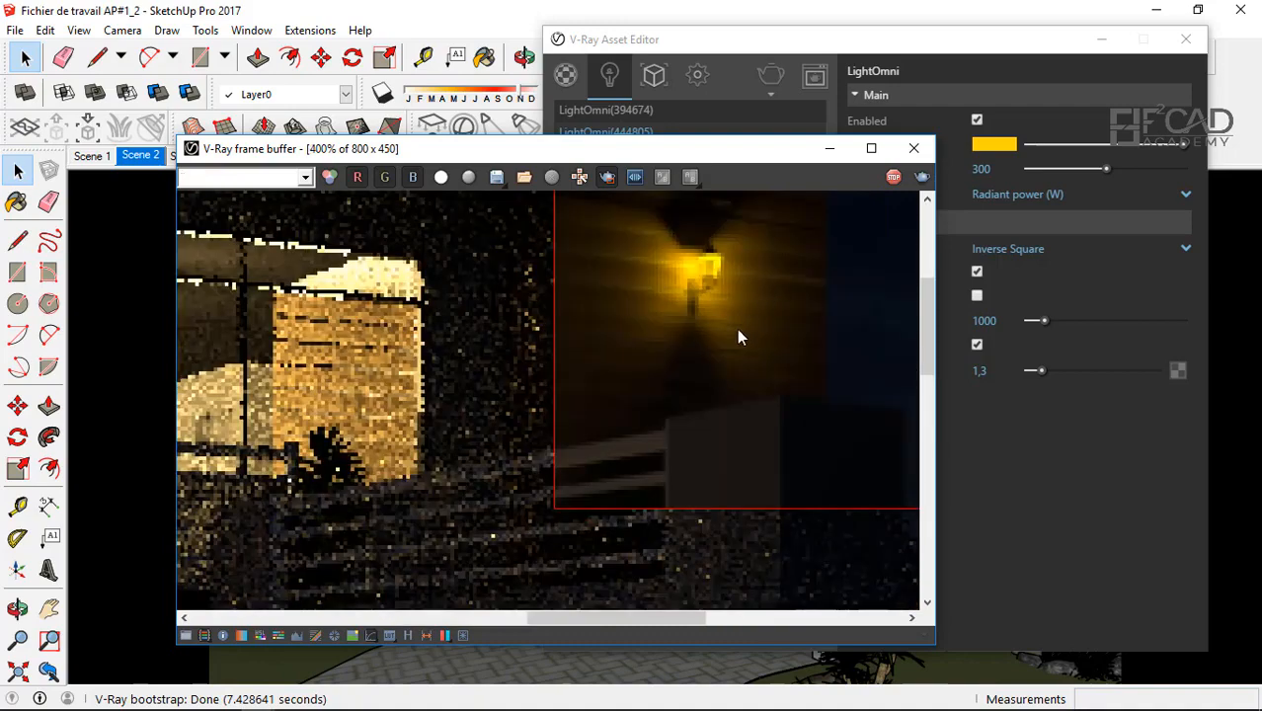
pyautogui.scroll(-3, 731, 331)
pyautogui.scroll(2, 590, 348)
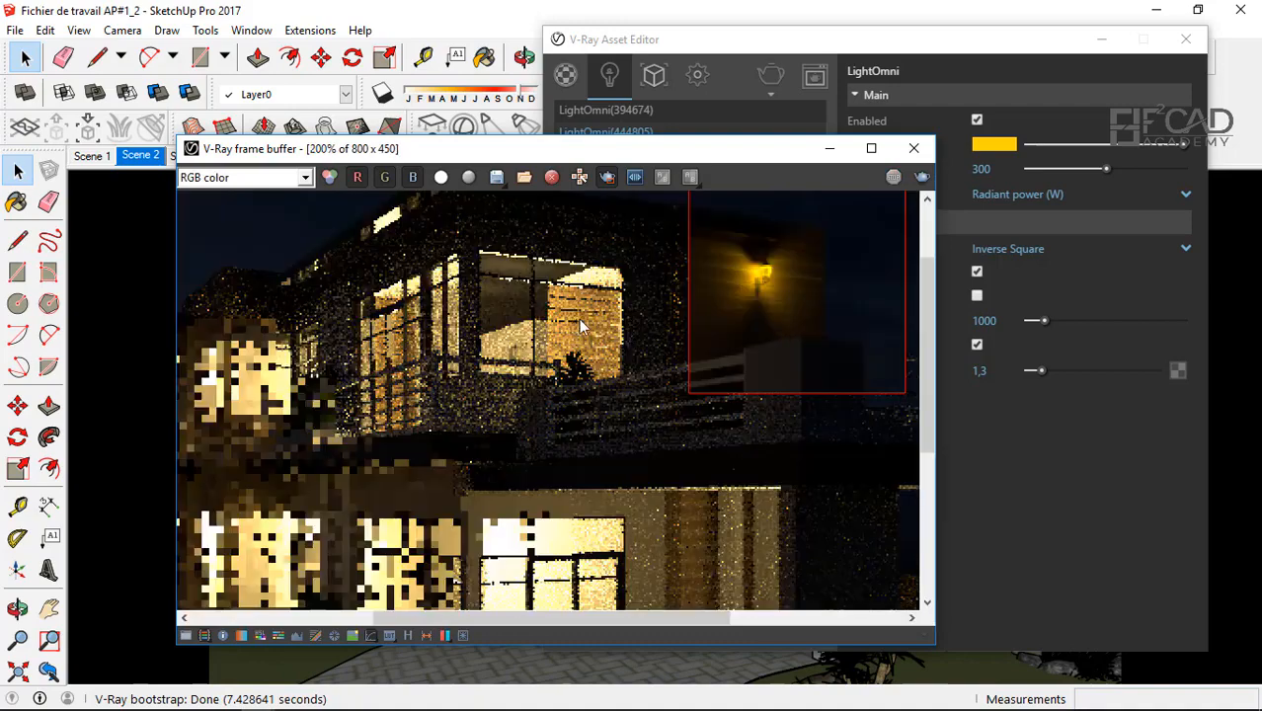
pyautogui.scroll(-4, 791, 376)
pyautogui.scroll(-2, 526, 411)
pyautogui.scroll(4, 568, 413)
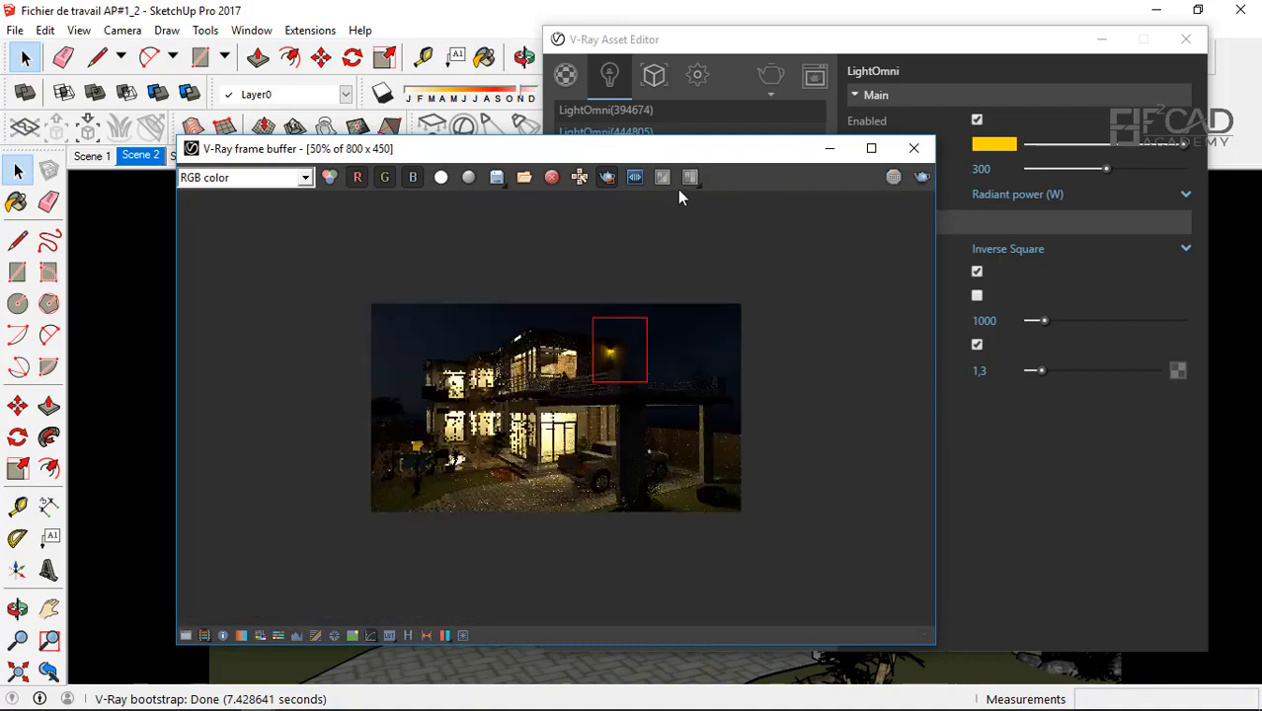
# - Turn off region rendering and render the full Scene 2 view
pyautogui.click(608, 180)
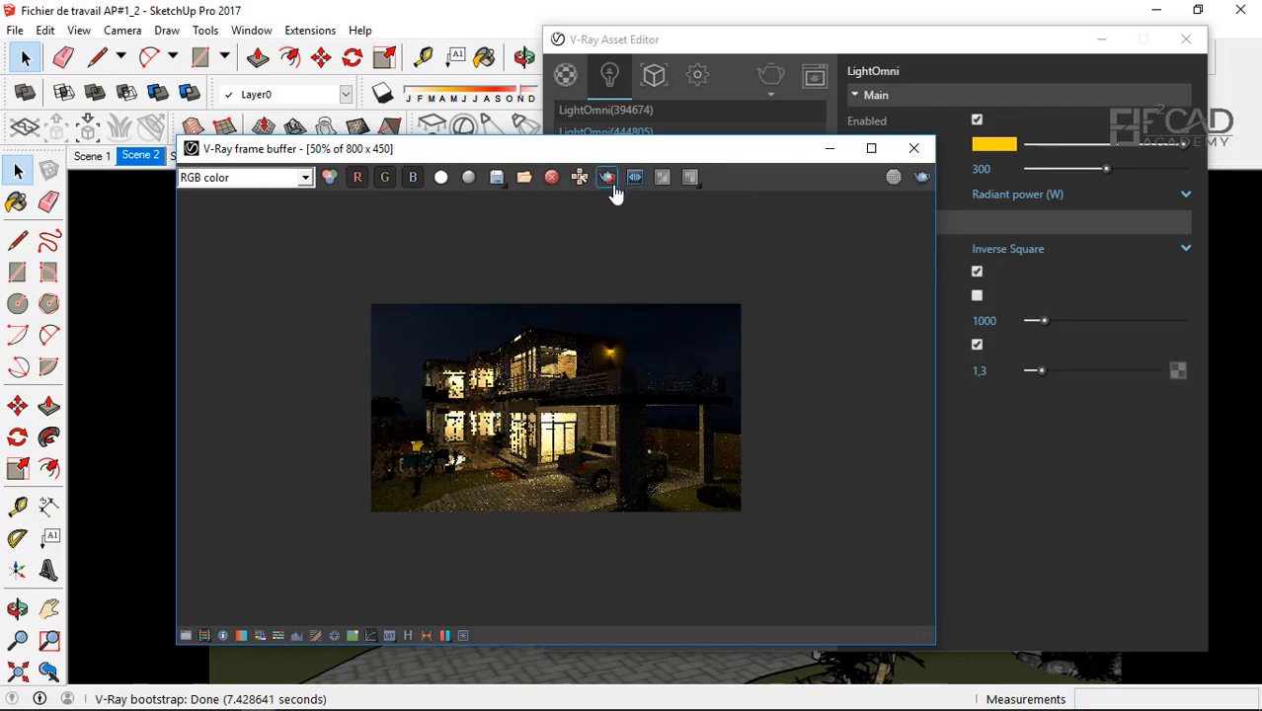
pyautogui.click(924, 176)
pyautogui.scroll(1, 470, 370)
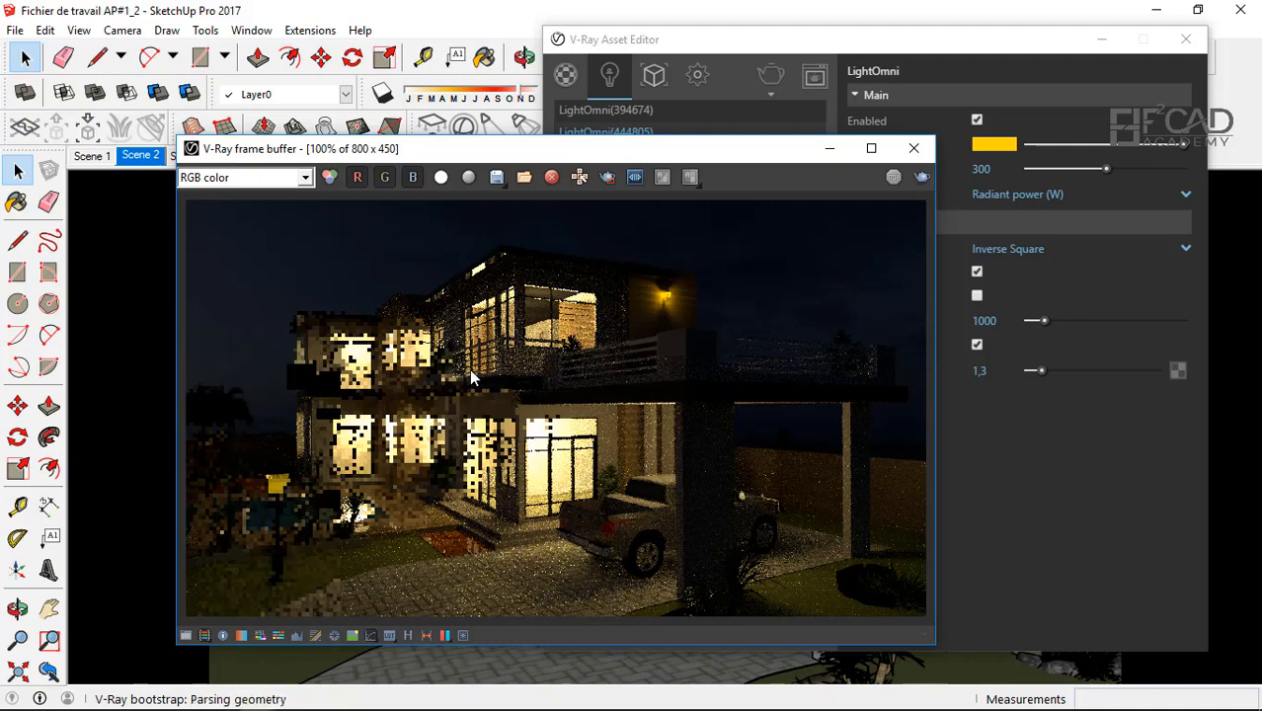
pyautogui.scroll(-1, 470, 373)
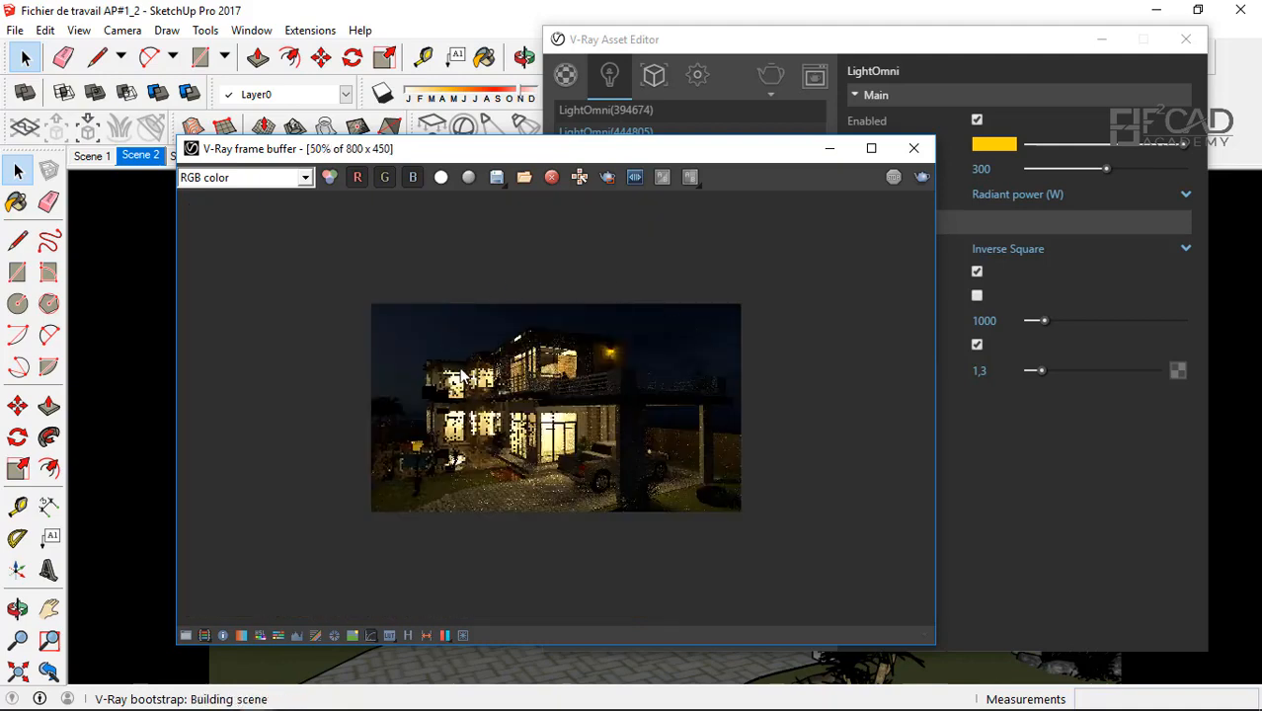
pyautogui.scroll(1, 466, 373)
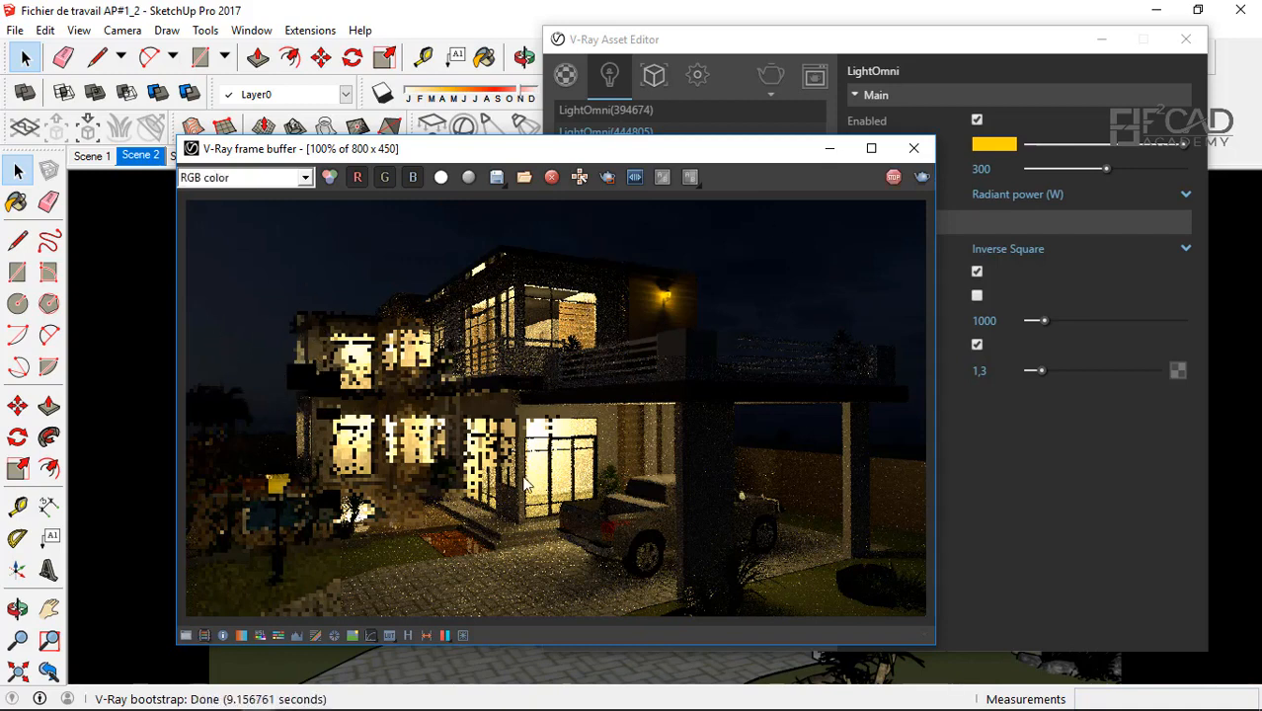
# - Examine the full night render as it develops, checking the wall lanterns' light across the villa's facades
pyautogui.moveTo(724, 153); pyautogui.dragTo(829, 183)
pyautogui.scroll(-2, 593, 388)
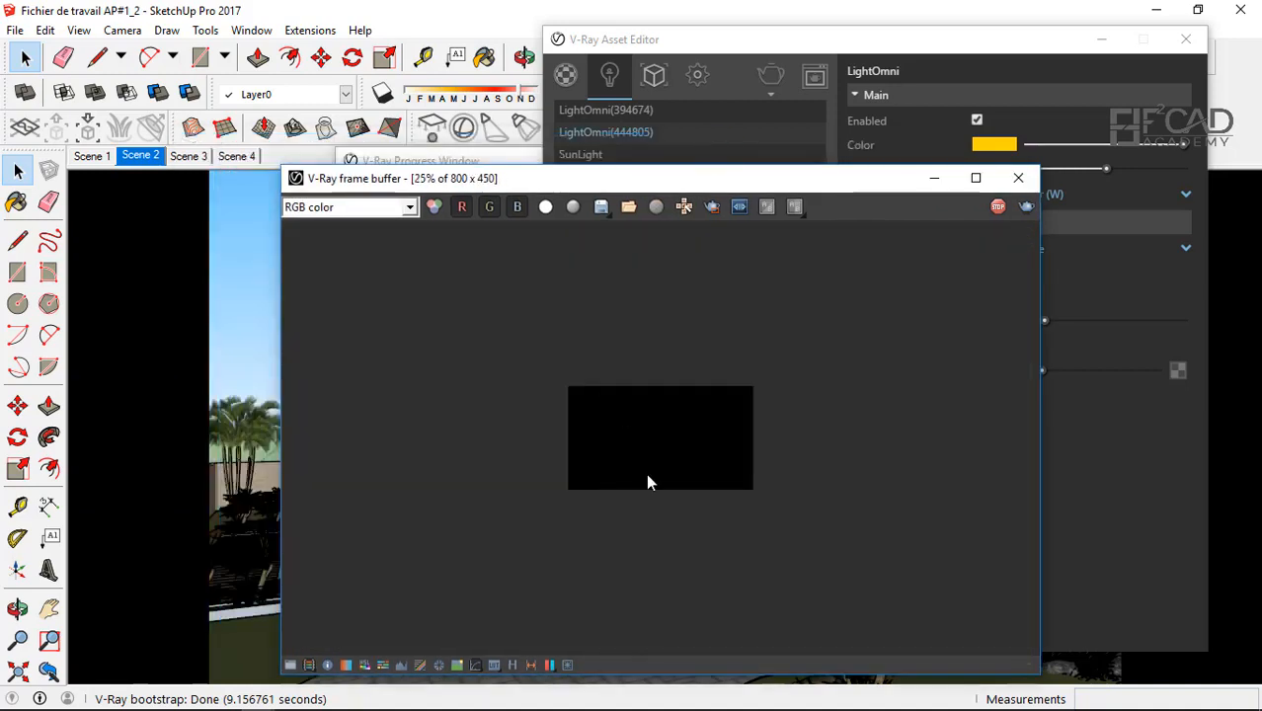
pyautogui.scroll(1, 657, 469)
pyautogui.scroll(1, 668, 459)
pyautogui.scroll(-1, 668, 459)
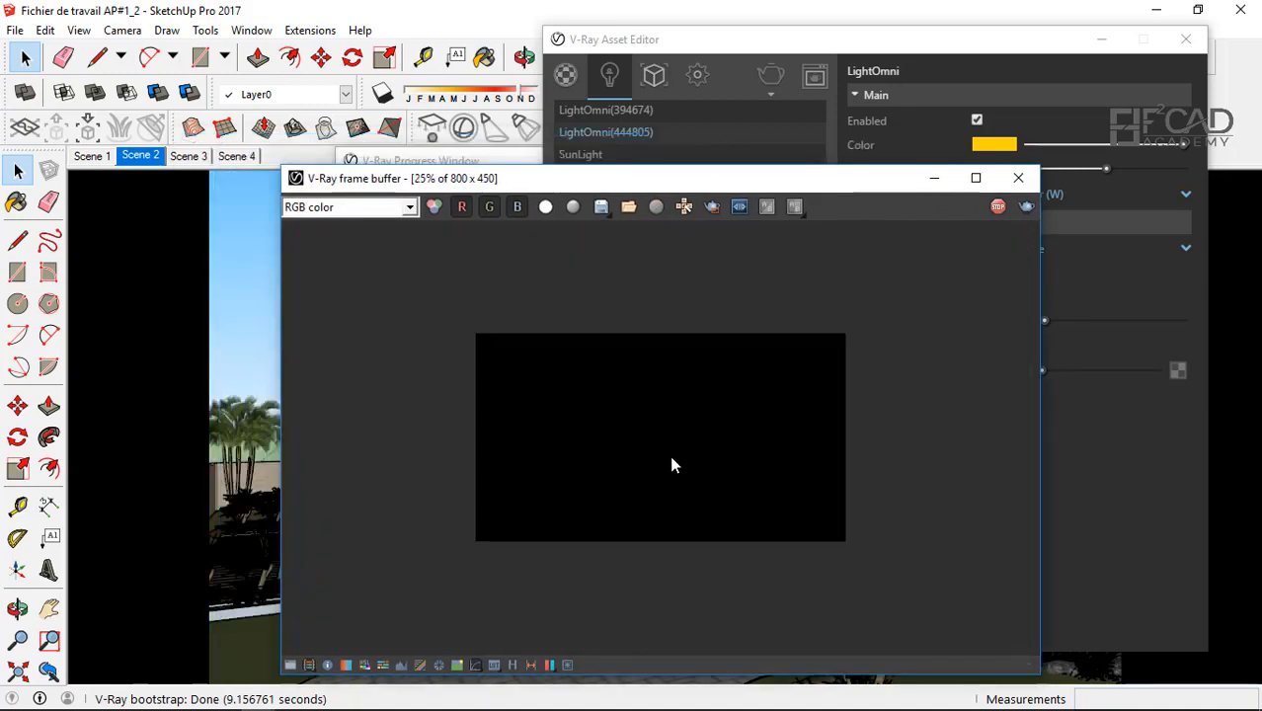
pyautogui.scroll(2, 672, 462)
pyautogui.scroll(-2, 672, 461)
pyautogui.scroll(2, 672, 462)
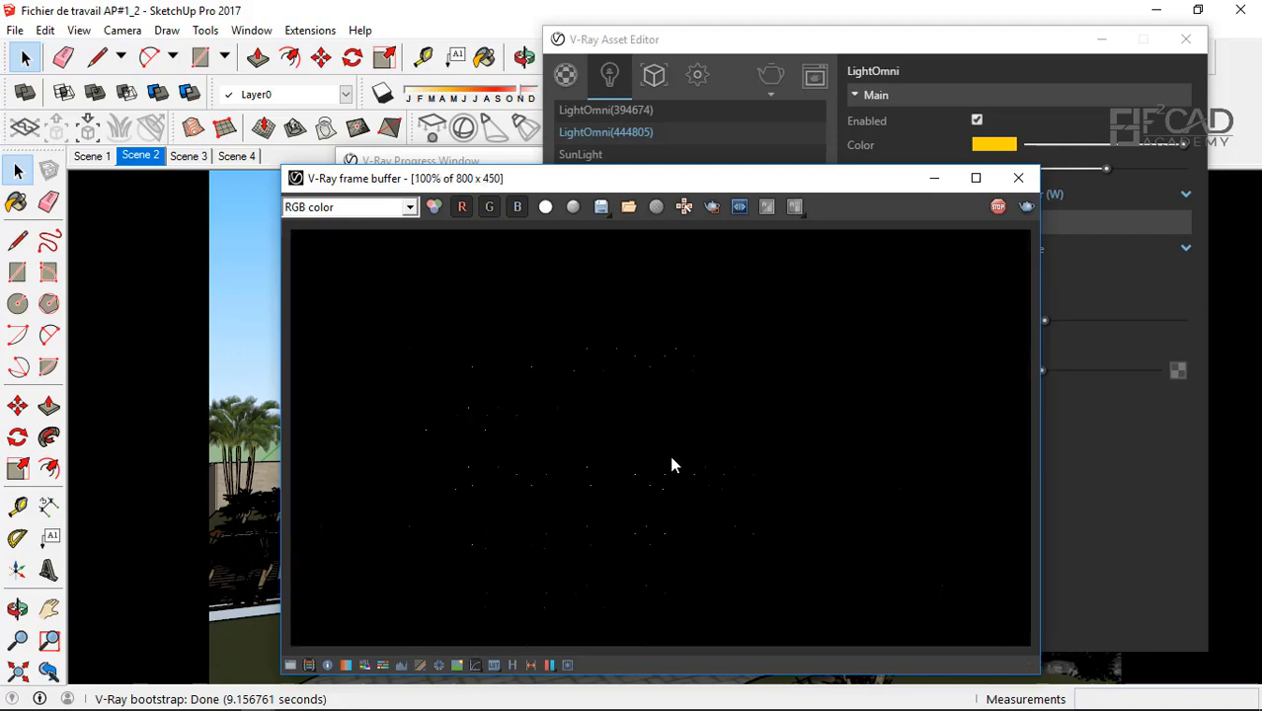
pyautogui.scroll(-1, 672, 461)
pyautogui.scroll(1, 671, 460)
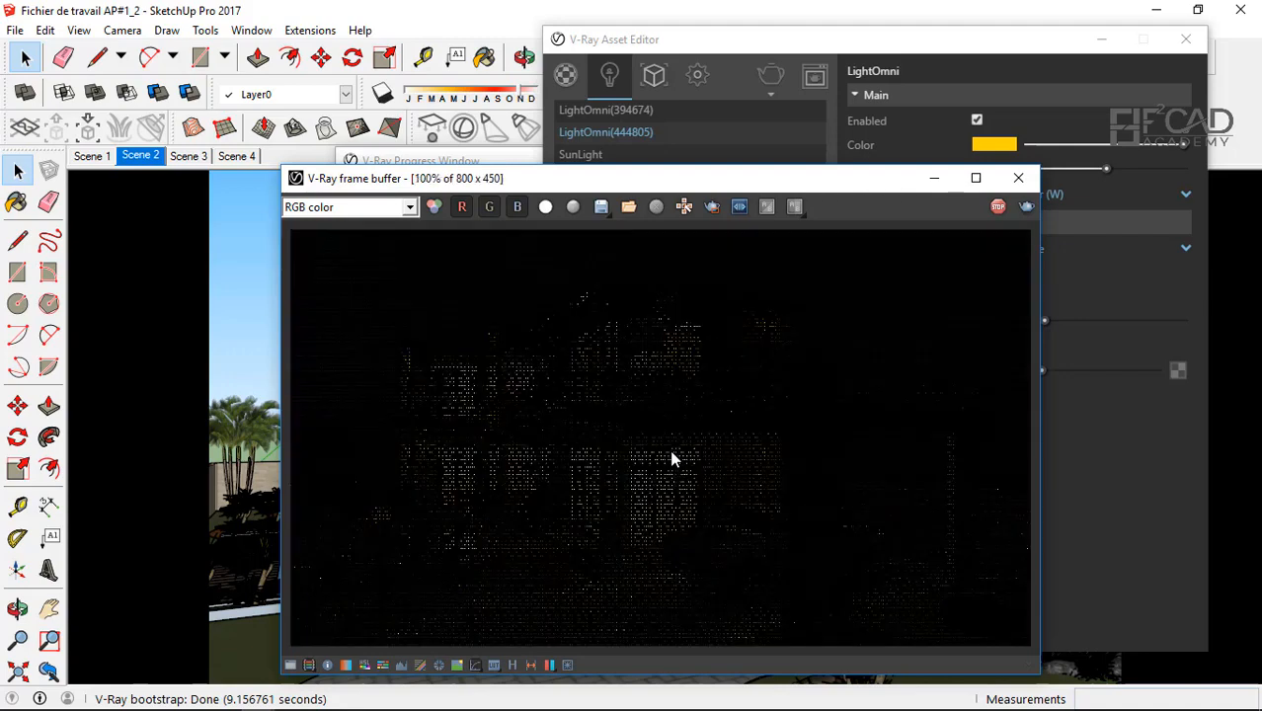
pyautogui.scroll(-1, 535, 362)
pyautogui.scroll(1, 538, 368)
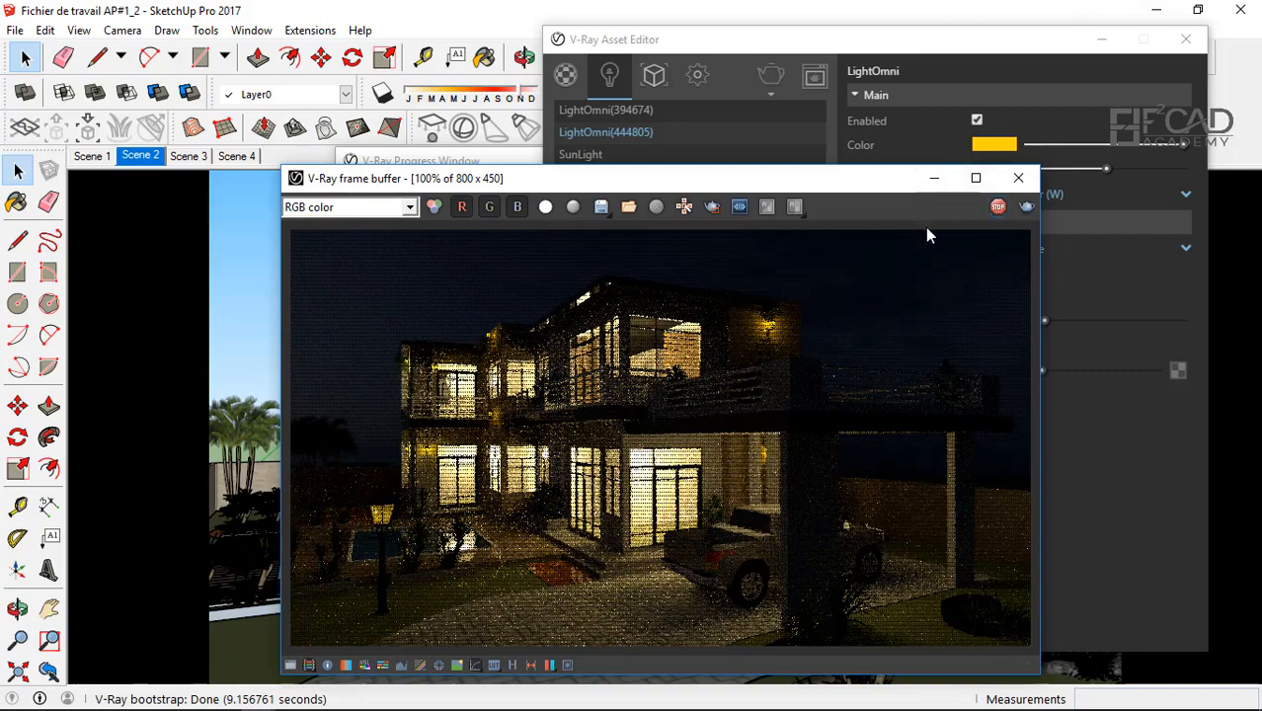
pyautogui.scroll(-1, 577, 415)
pyautogui.scroll(1, 687, 440)
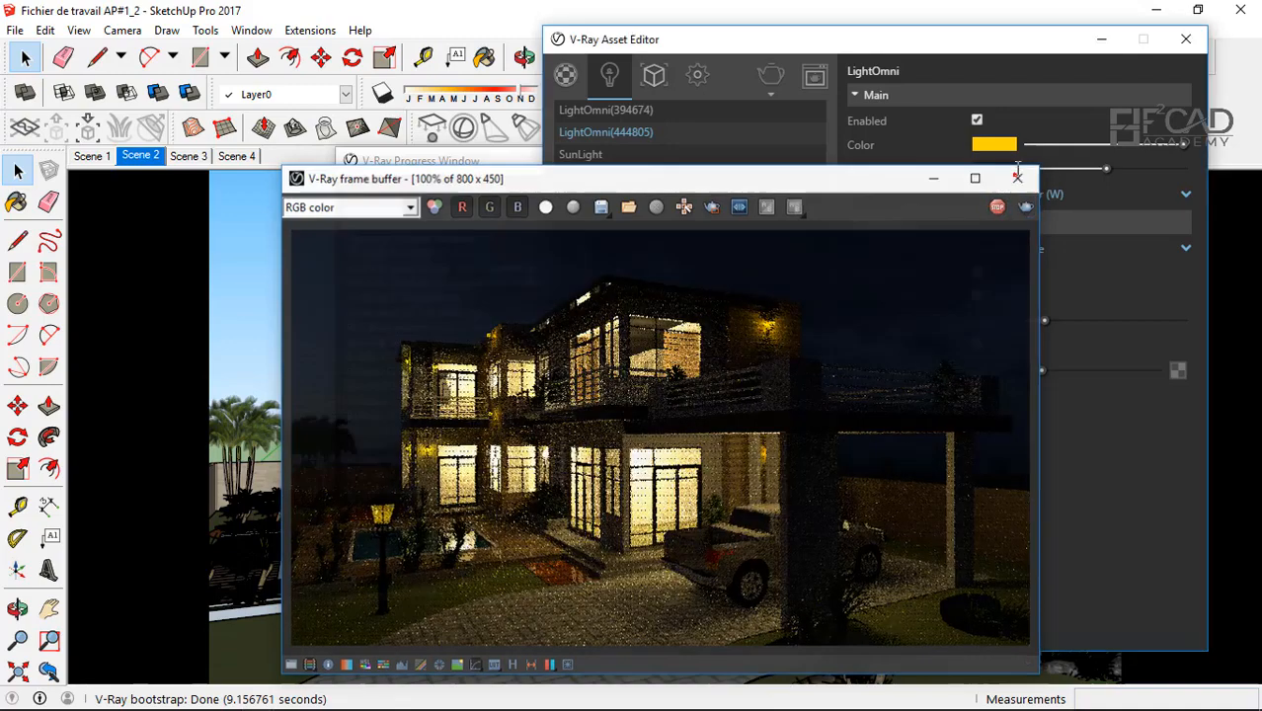
# - Close the frame buffer and darken the LightOmni(444805) colour to red 242, green 200, blue 0
pyautogui.click(1019, 178)
pyautogui.click(994, 144)
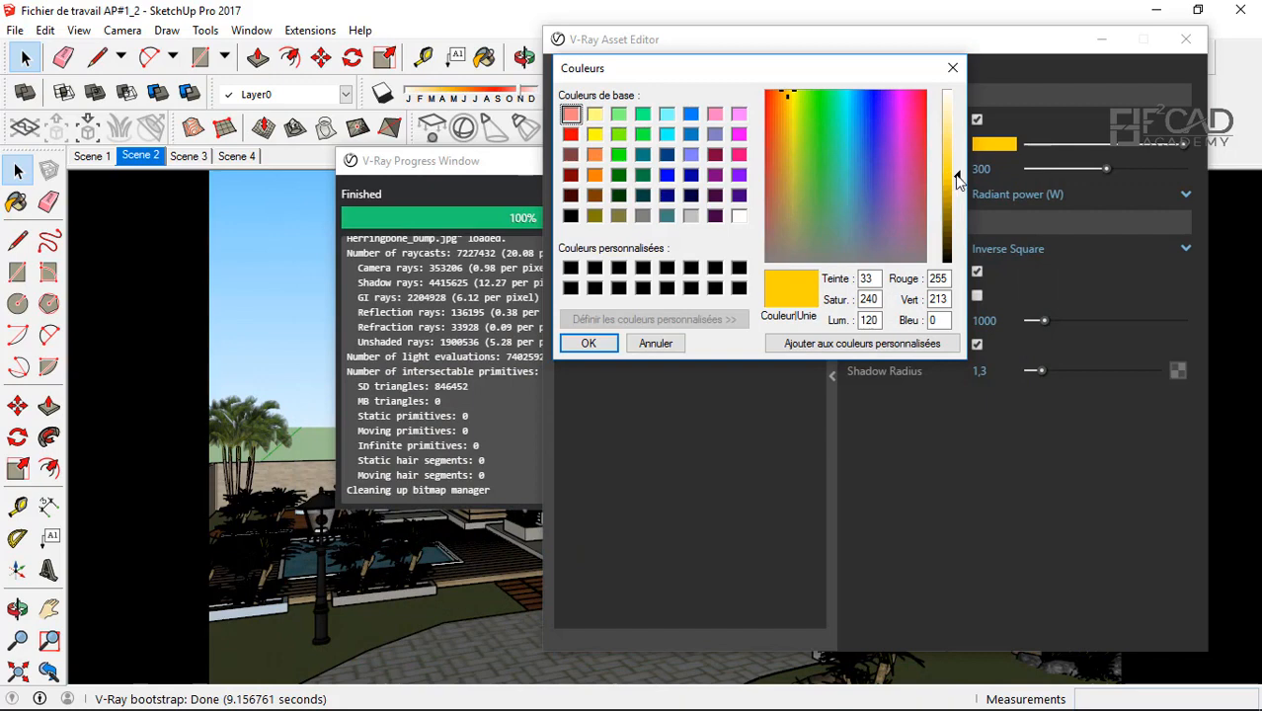
pyautogui.moveTo(956, 178); pyautogui.dragTo(956, 188)
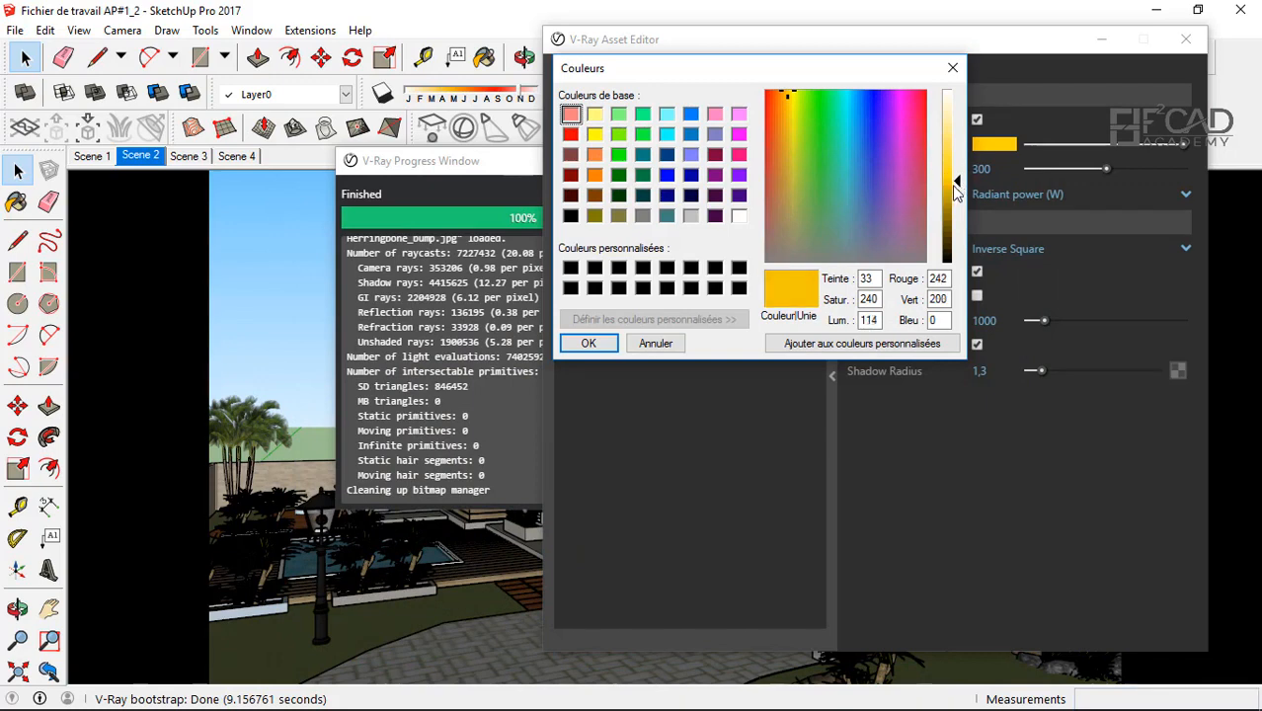
pyautogui.click(586, 342)
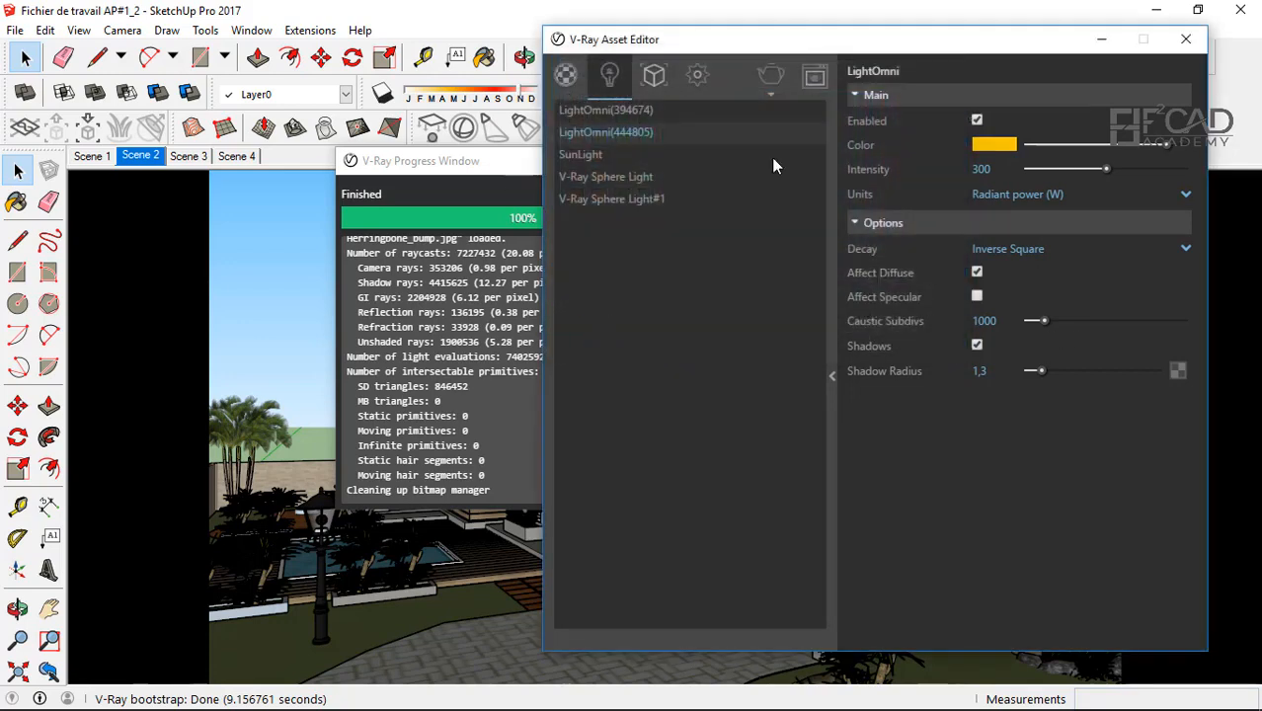
# - Close the V-Ray progress window and the Asset Editor to clear the Scene 2 view
pyautogui.click(529, 166)
pyautogui.moveTo(475, 170); pyautogui.dragTo(181, 177)
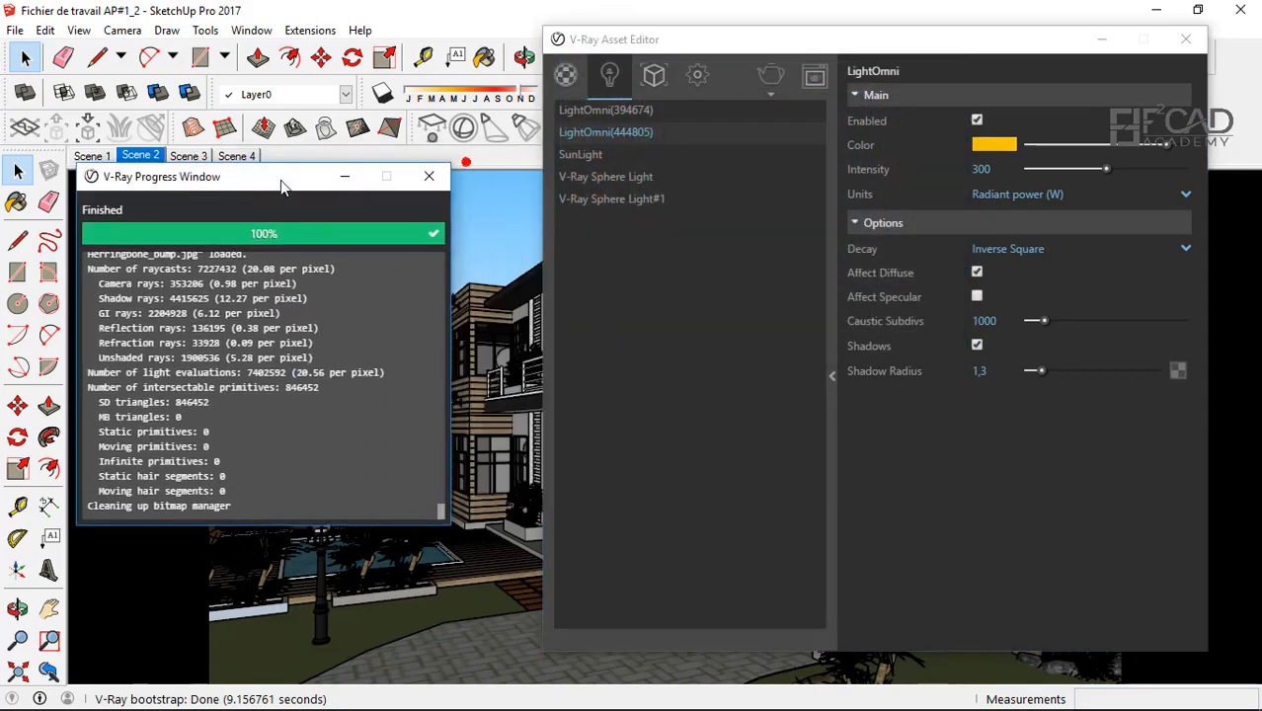
pyautogui.click(437, 179)
pyautogui.moveTo(1031, 49); pyautogui.dragTo(911, 32)
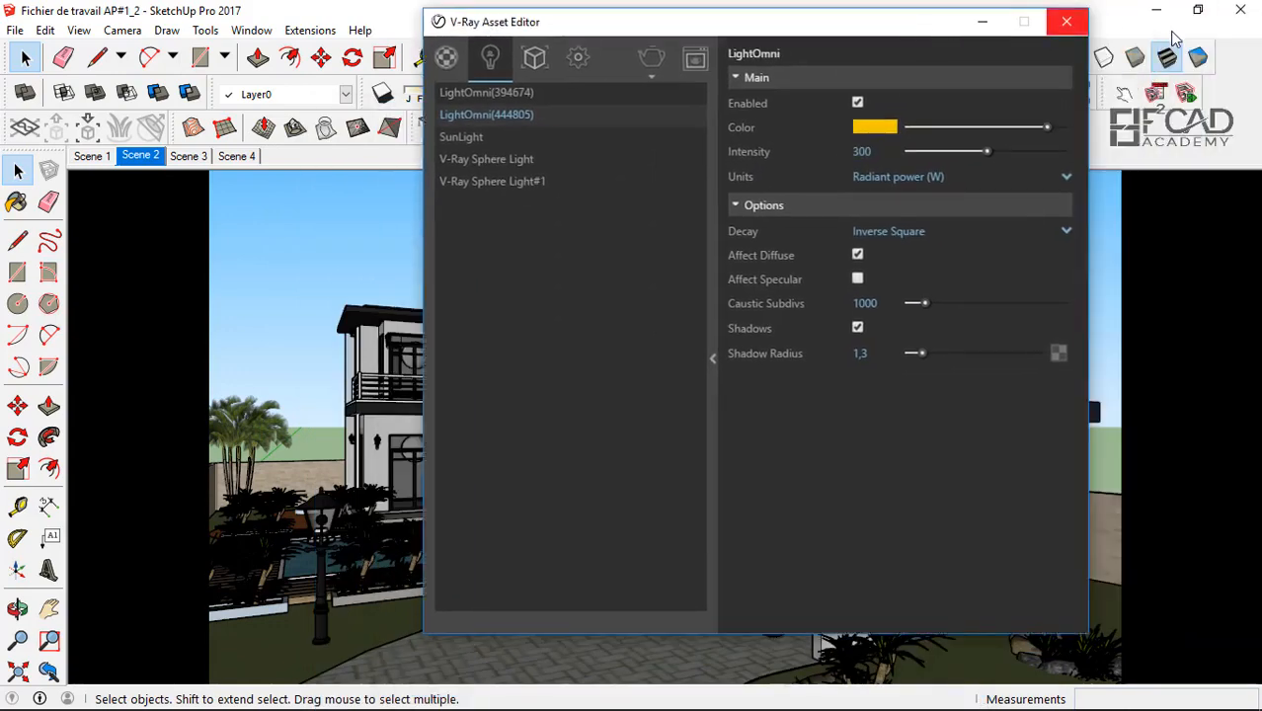
pyautogui.click(1067, 20)
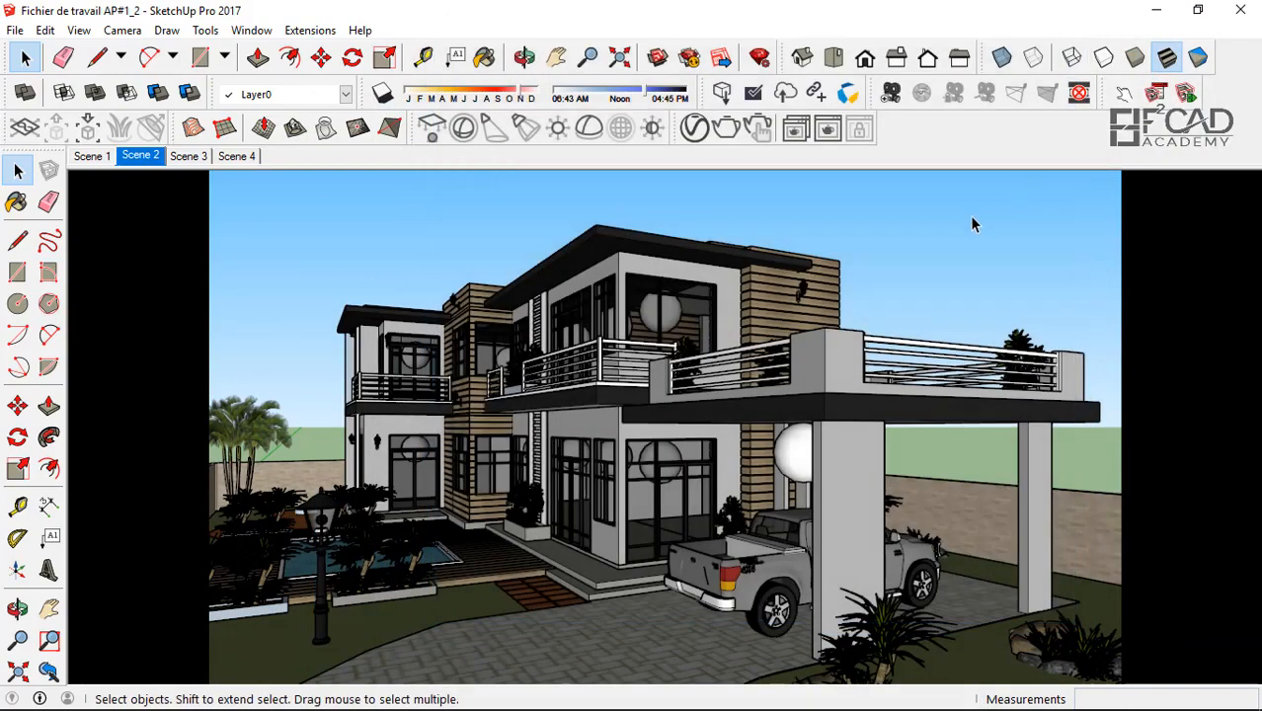
# - Create an IES light from 20.IES in the IES 4 folder and place it high on the carport's front column
pyautogui.click(525, 129)
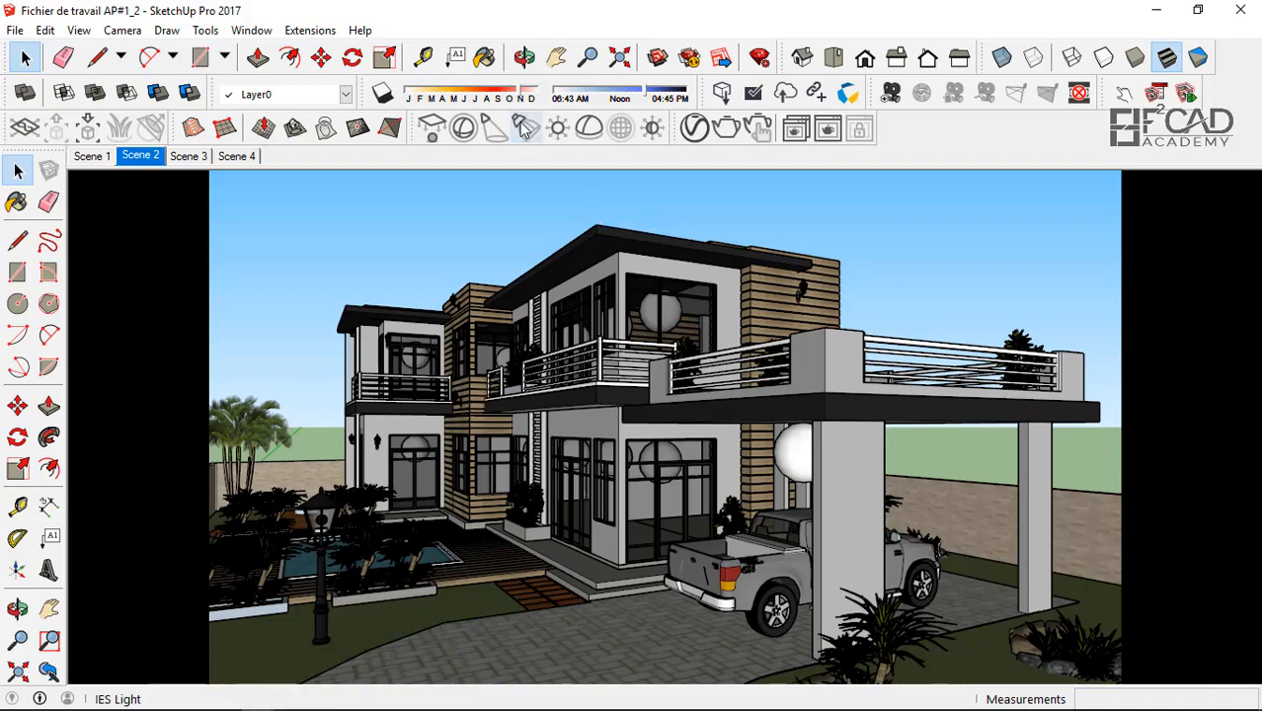
pyautogui.moveTo(385, 65); pyautogui.dragTo(571, 91)
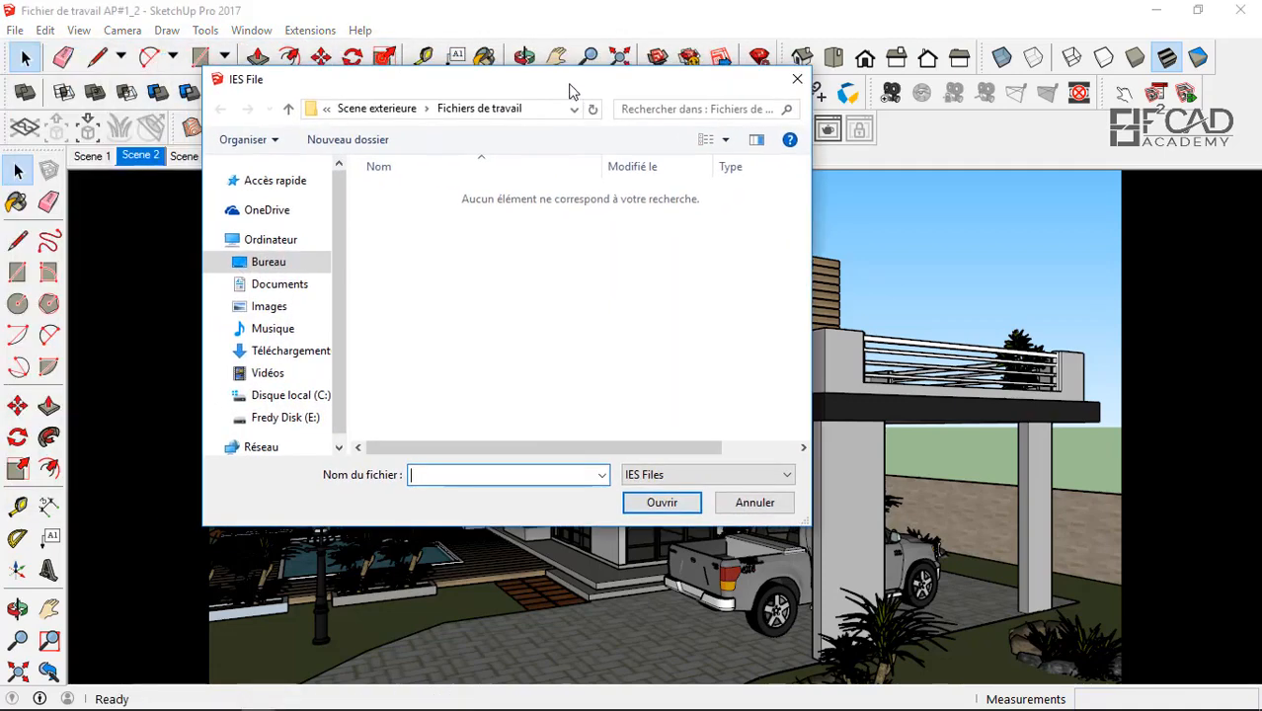
pyautogui.click(414, 107)
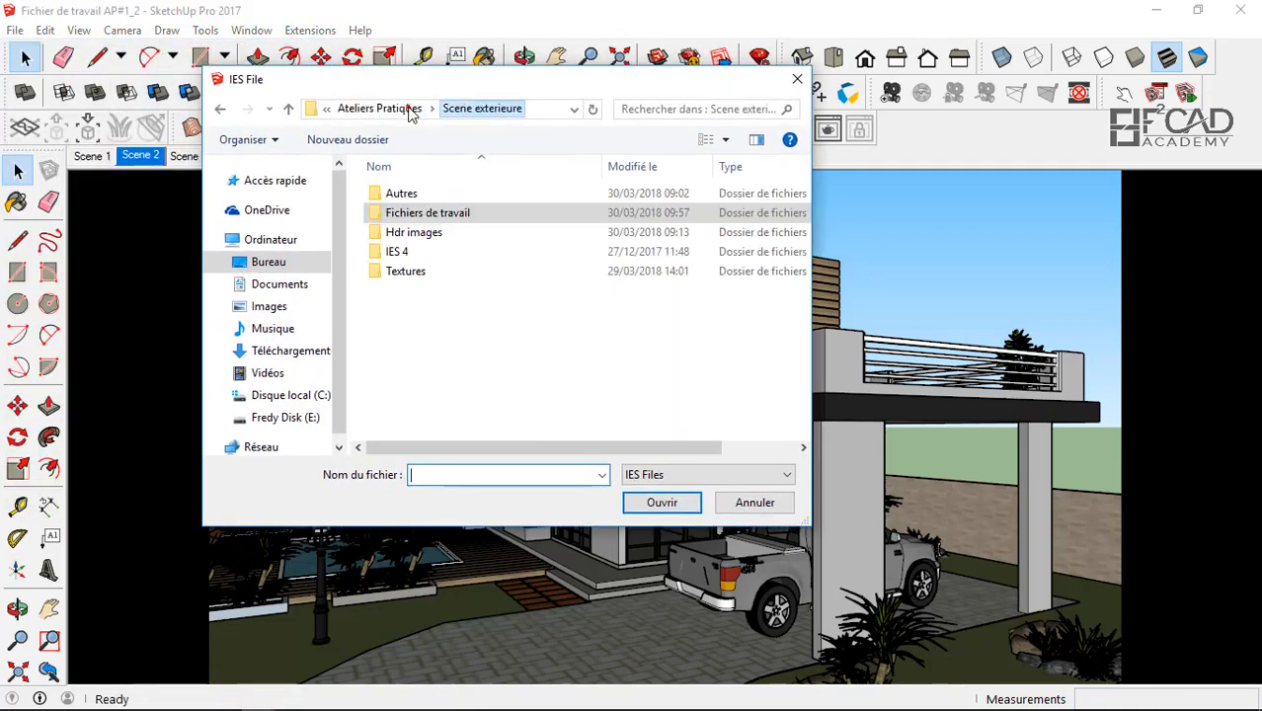
pyautogui.click(405, 255)
pyautogui.doubleClick(393, 254)
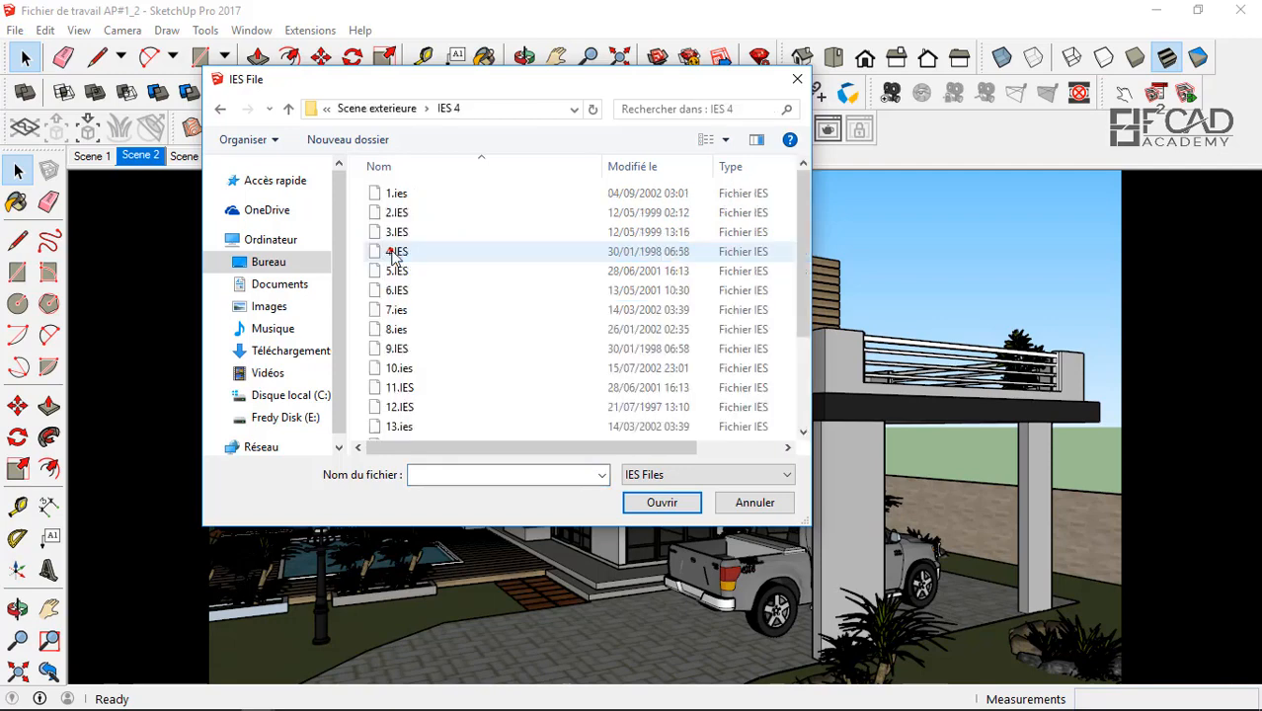
pyautogui.scroll(-2, 516, 268)
pyautogui.scroll(2, 393, 296)
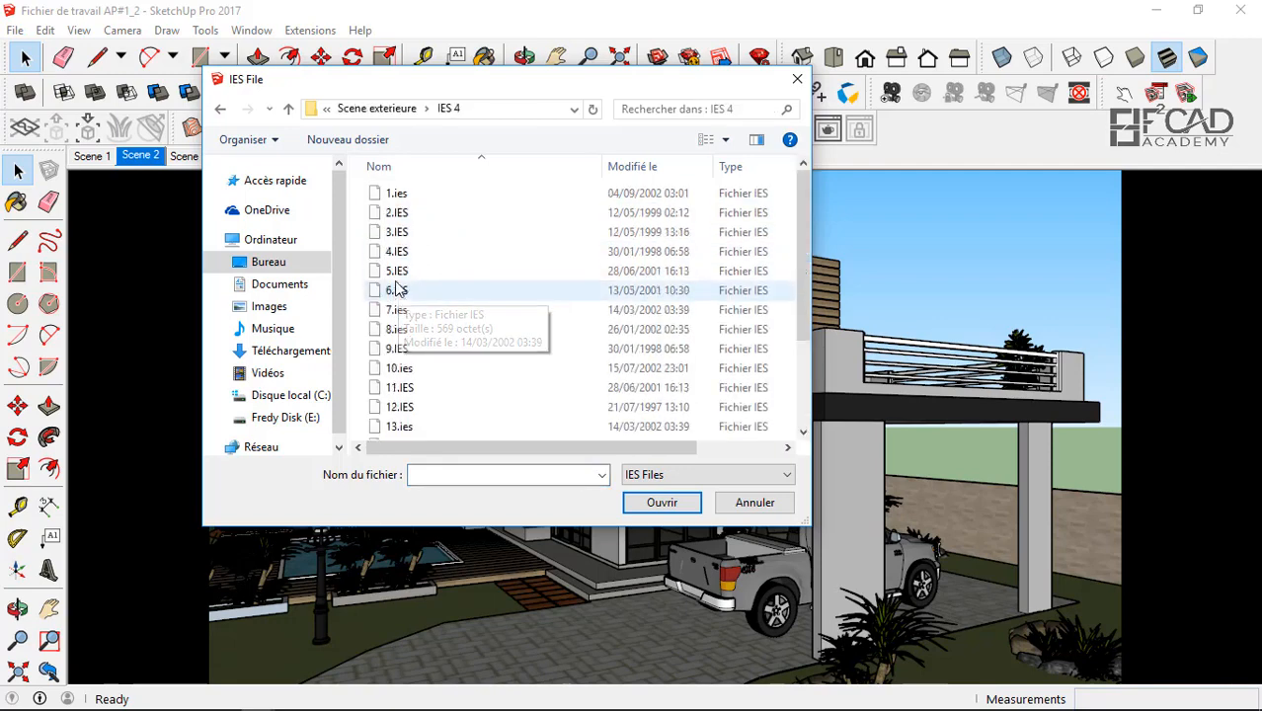
pyautogui.scroll(-2, 394, 287)
pyautogui.click(397, 429)
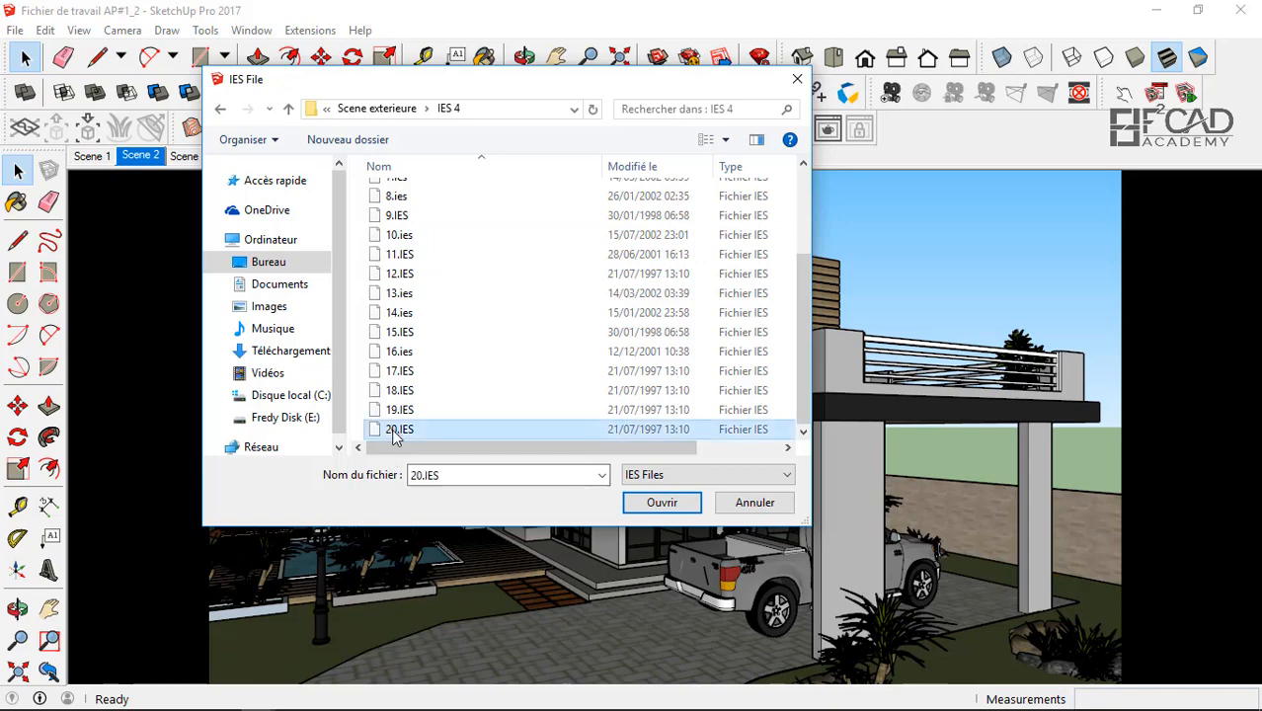
pyautogui.click(662, 503)
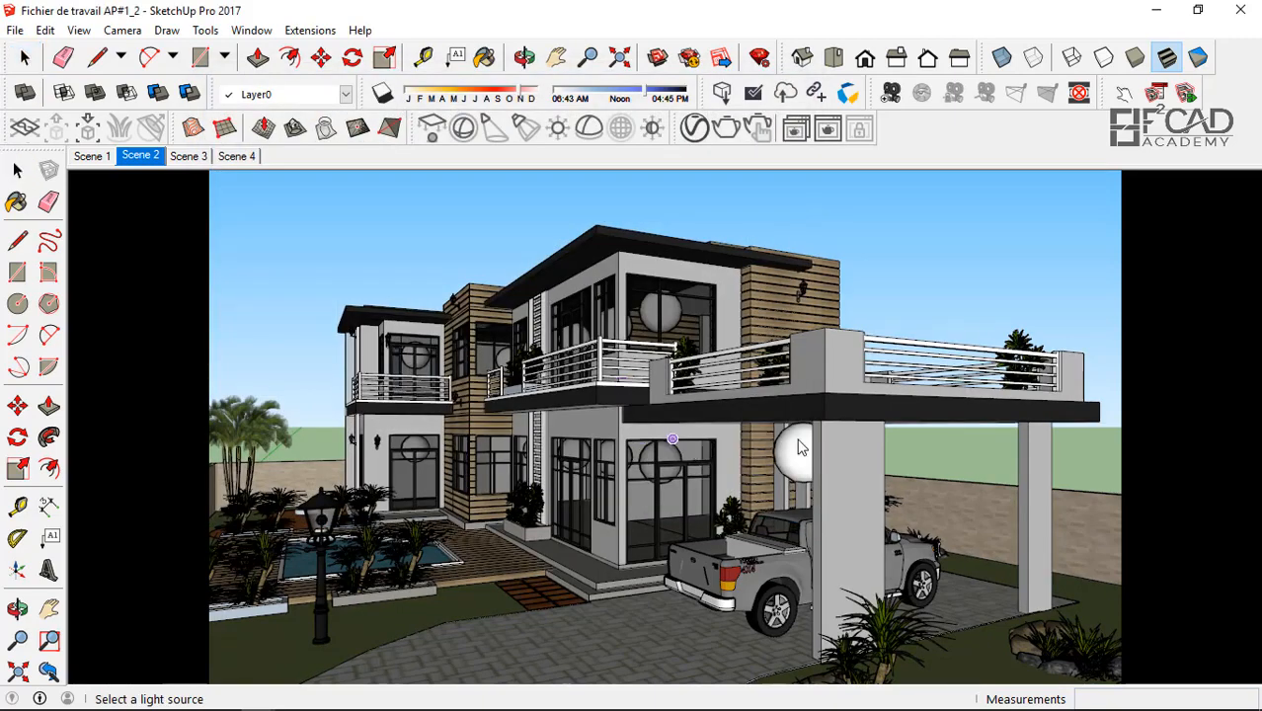
pyautogui.scroll(1, 866, 439)
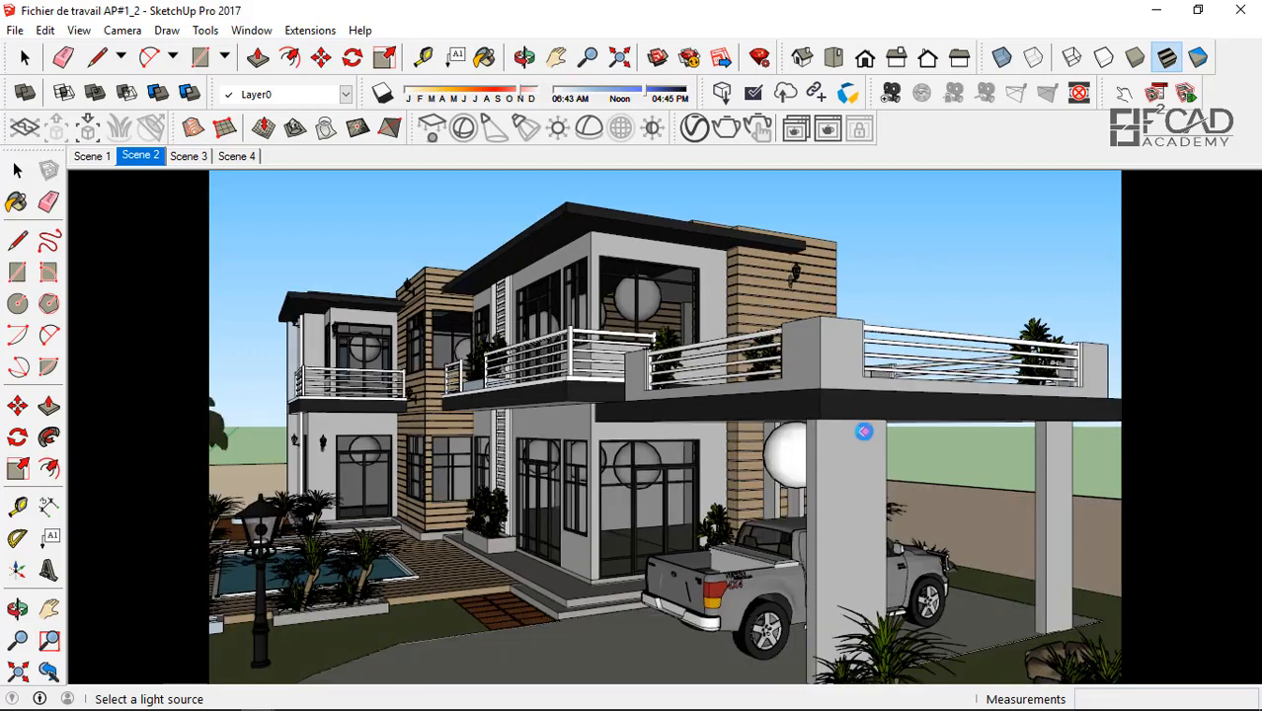
pyautogui.click(865, 431)
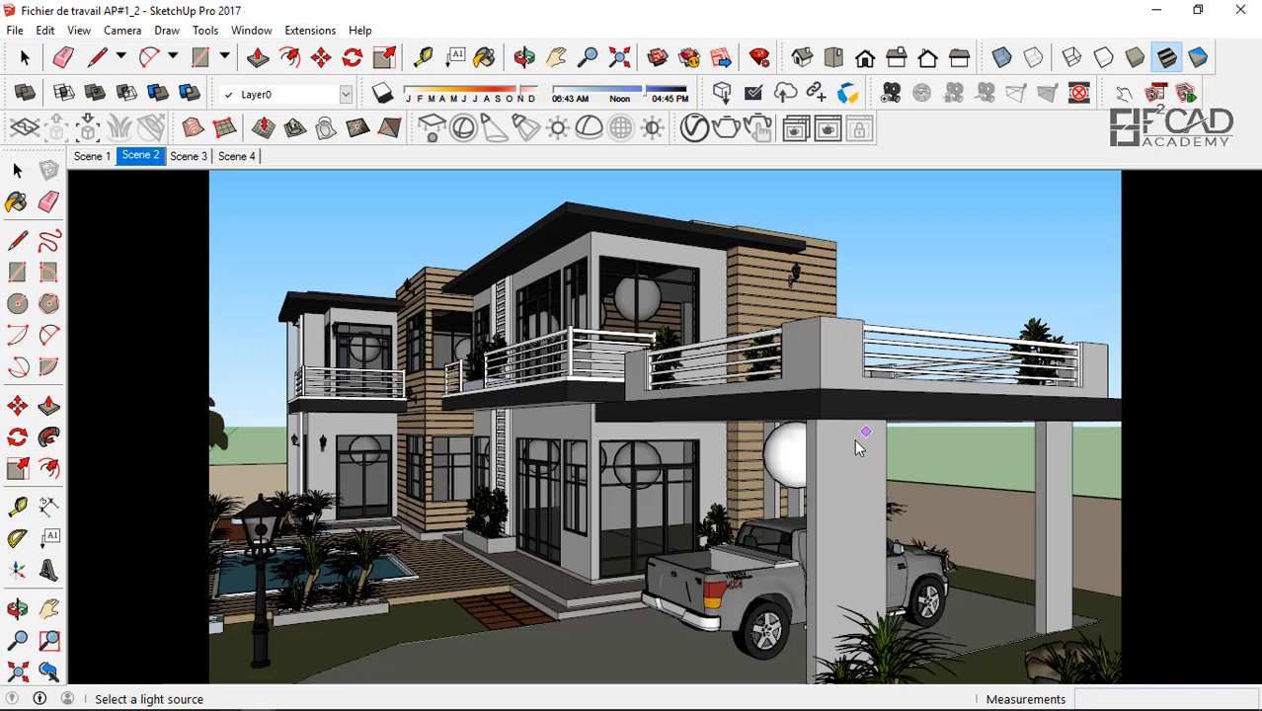
# - Try to enlarge the new IES light along the red and blue axes with Scale
pyautogui.scroll(1, 854, 439)
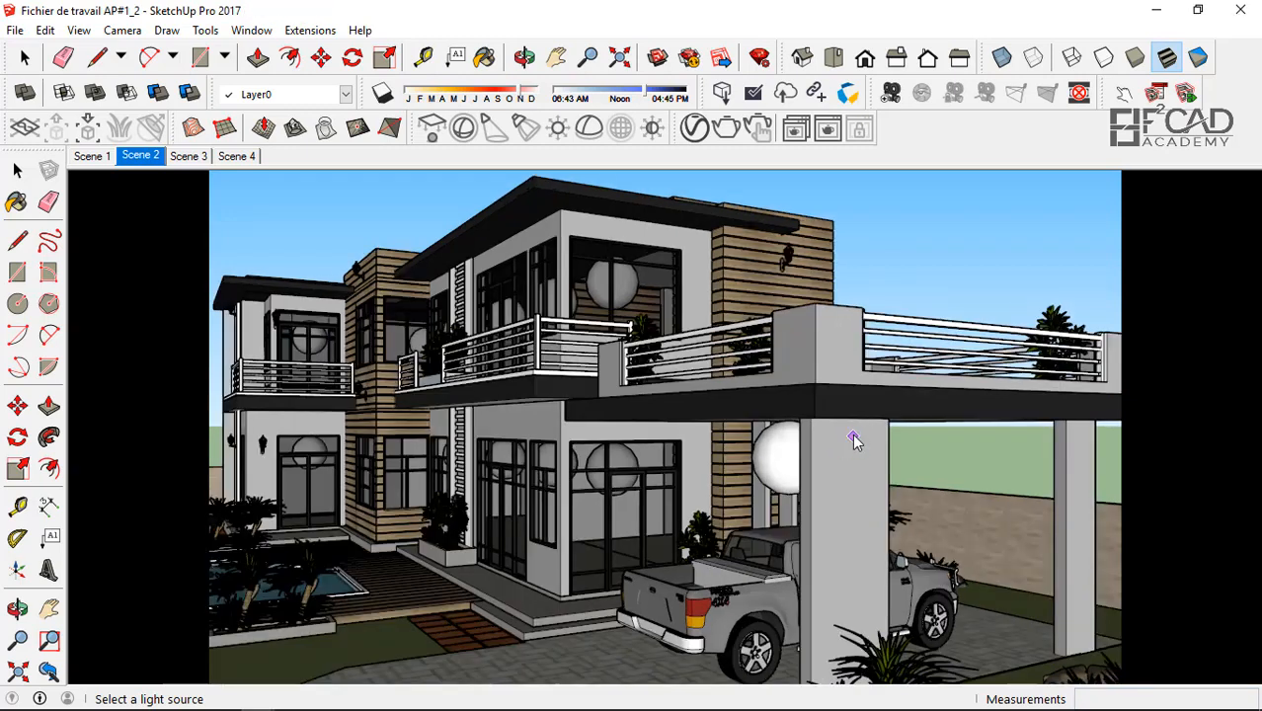
pyautogui.scroll(6, 855, 450)
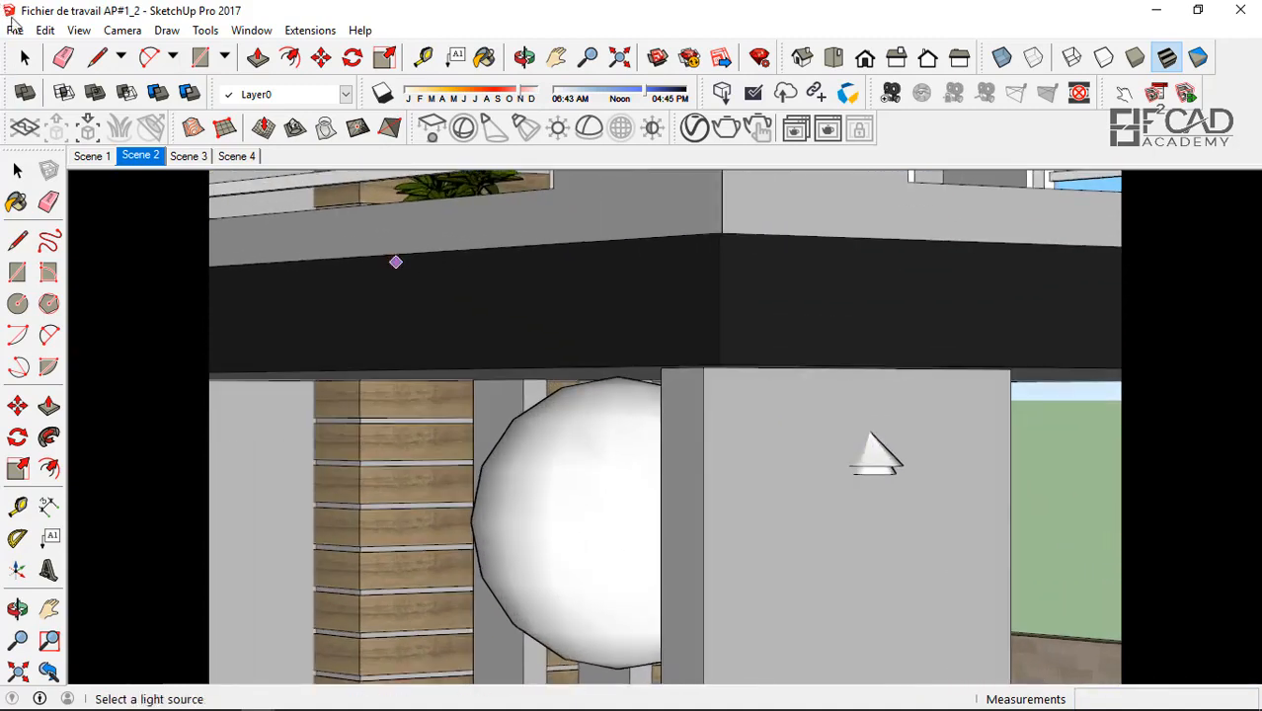
pyautogui.click(24, 57)
pyautogui.click(882, 477)
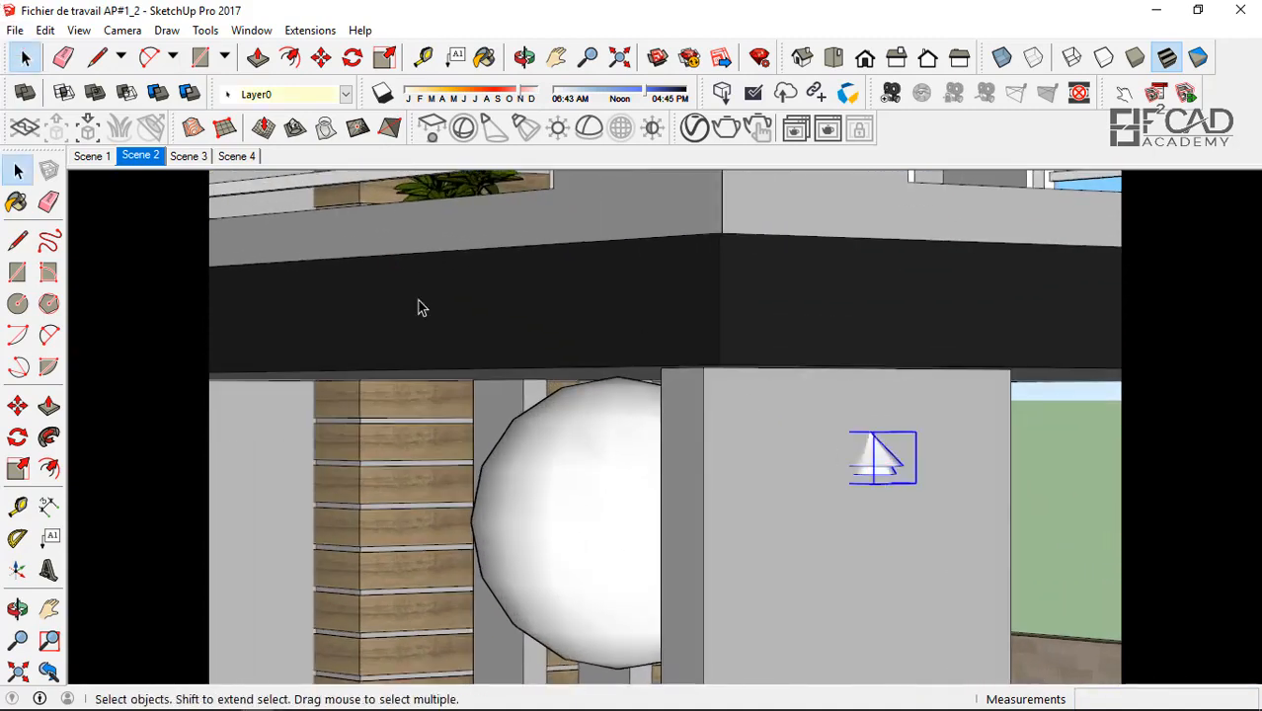
pyautogui.click(17, 469)
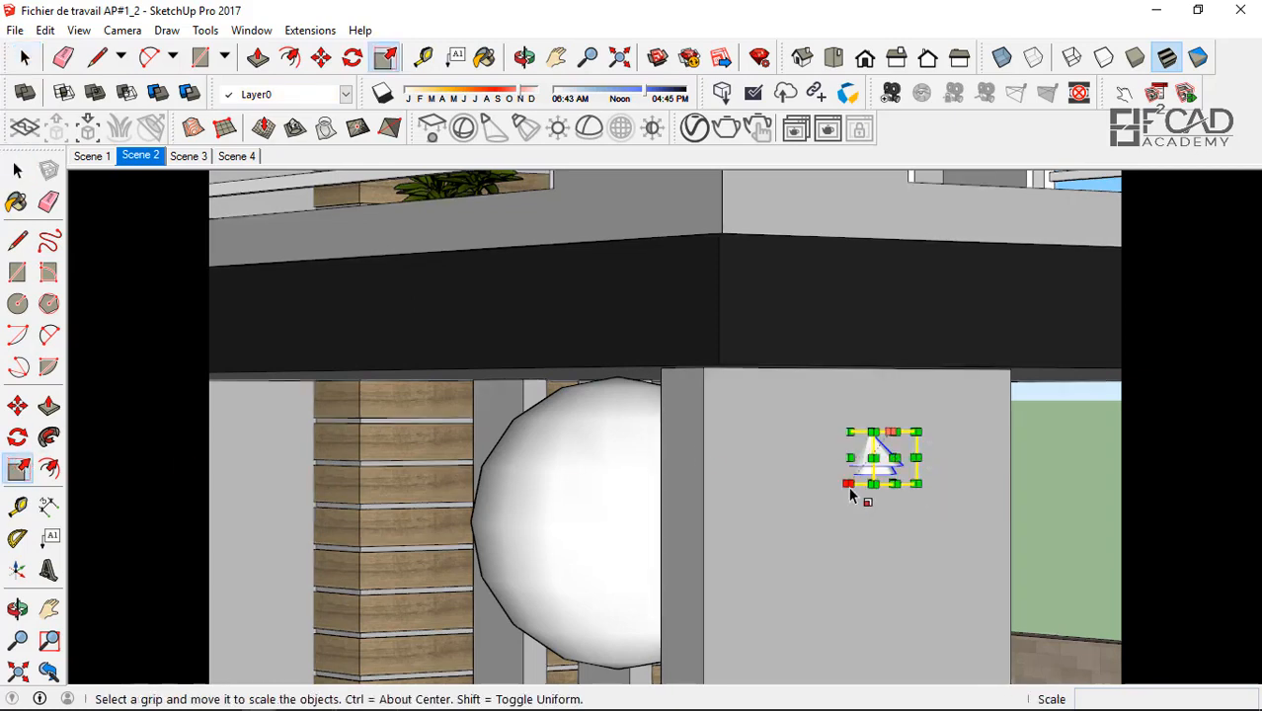
pyautogui.moveTo(867, 484); pyautogui.dragTo(745, 612)
pyautogui.scroll(-5, 796, 395)
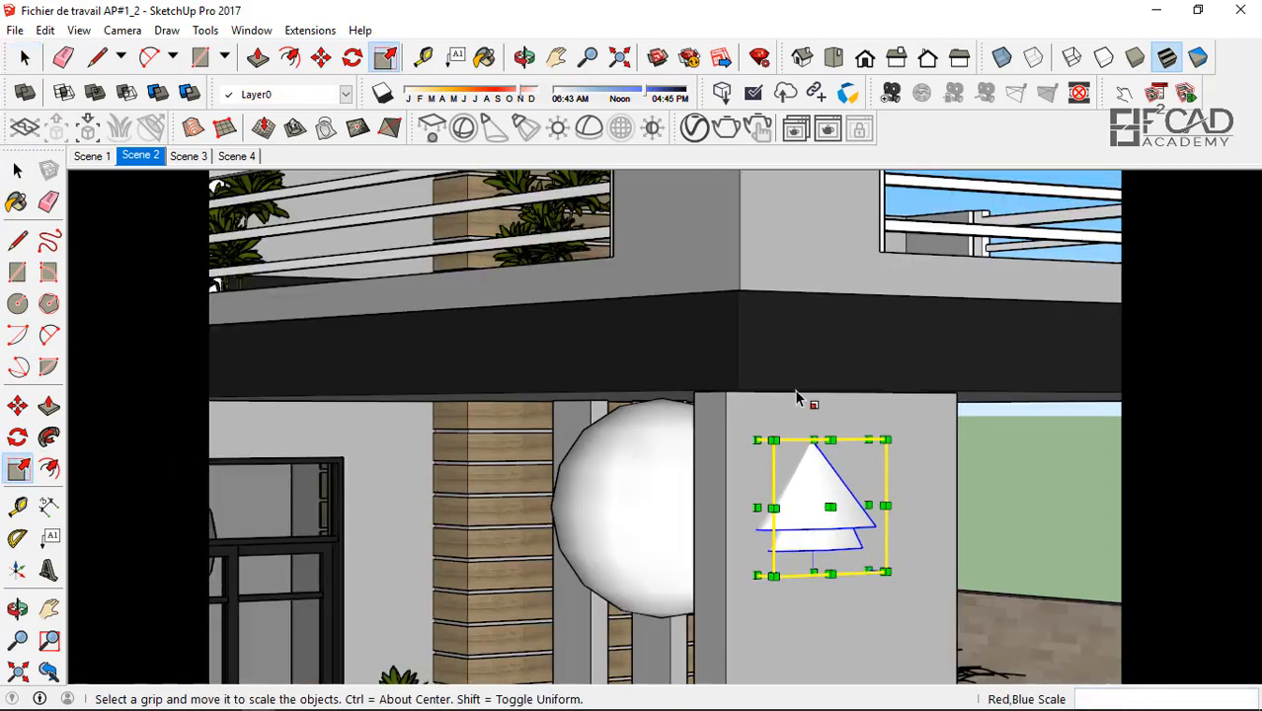
# - Try to move the enlarged IES light sideways off the column, and undo its red-blue scaling
pyautogui.moveTo(788, 406); pyautogui.dragTo(952, 622, button='middle')
pyautogui.scroll(2, 954, 585)
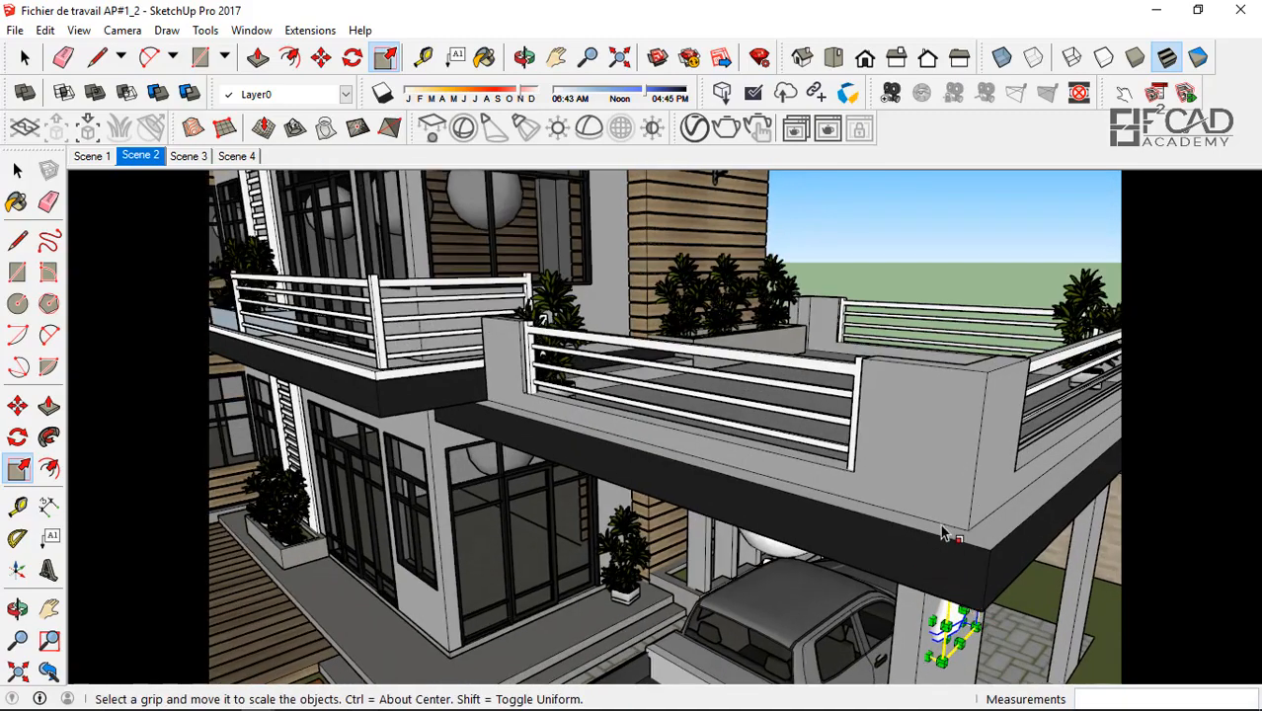
pyautogui.moveTo(944, 529); pyautogui.dragTo(296, 405, button='middle')
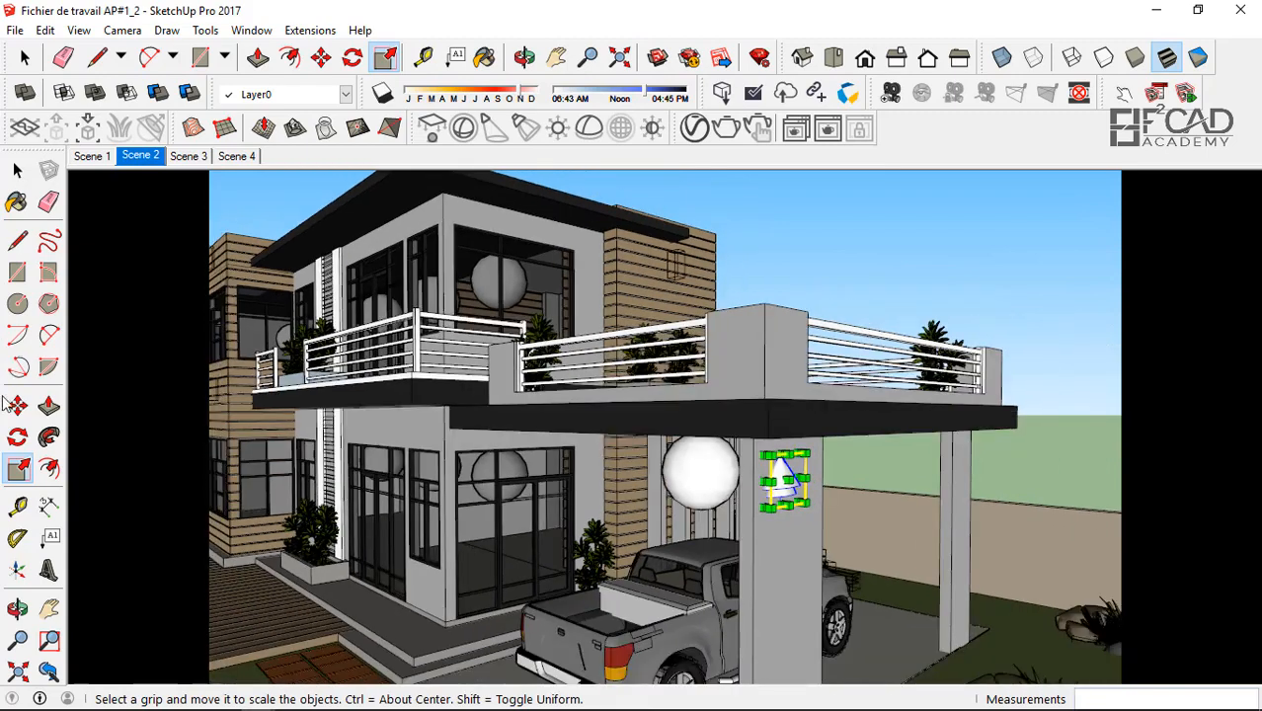
pyautogui.click(17, 405)
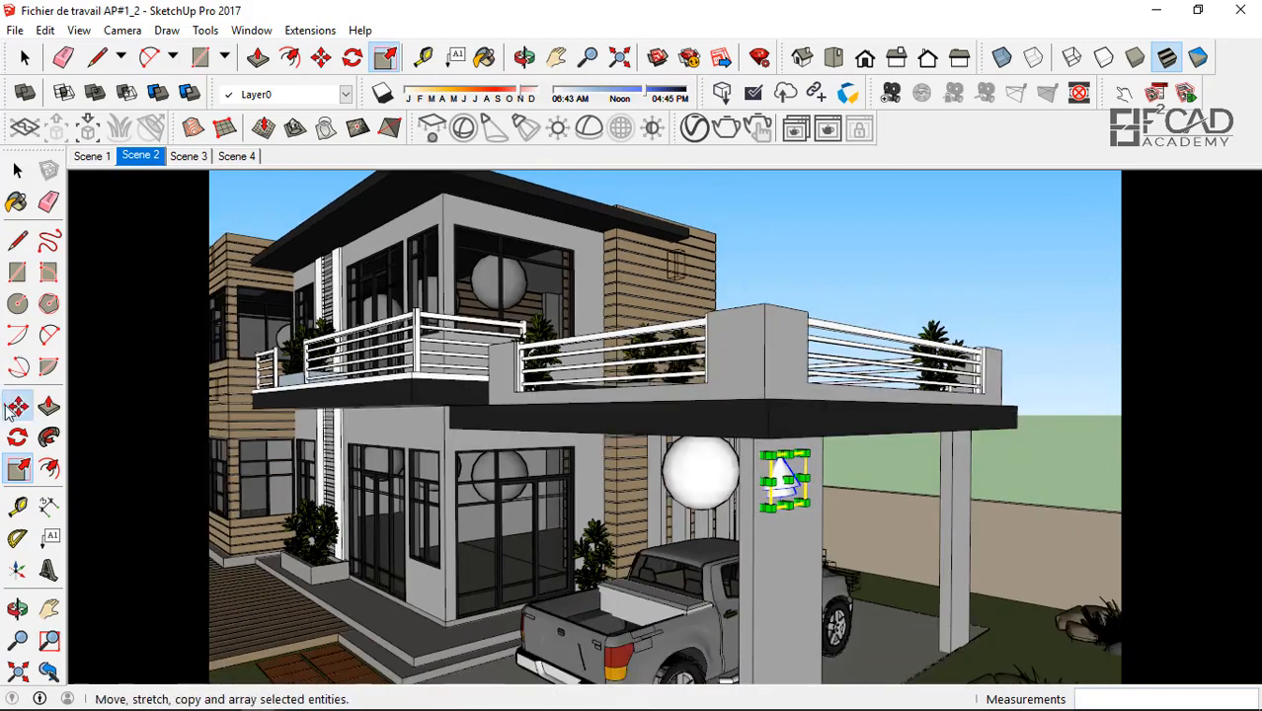
pyautogui.click(695, 422)
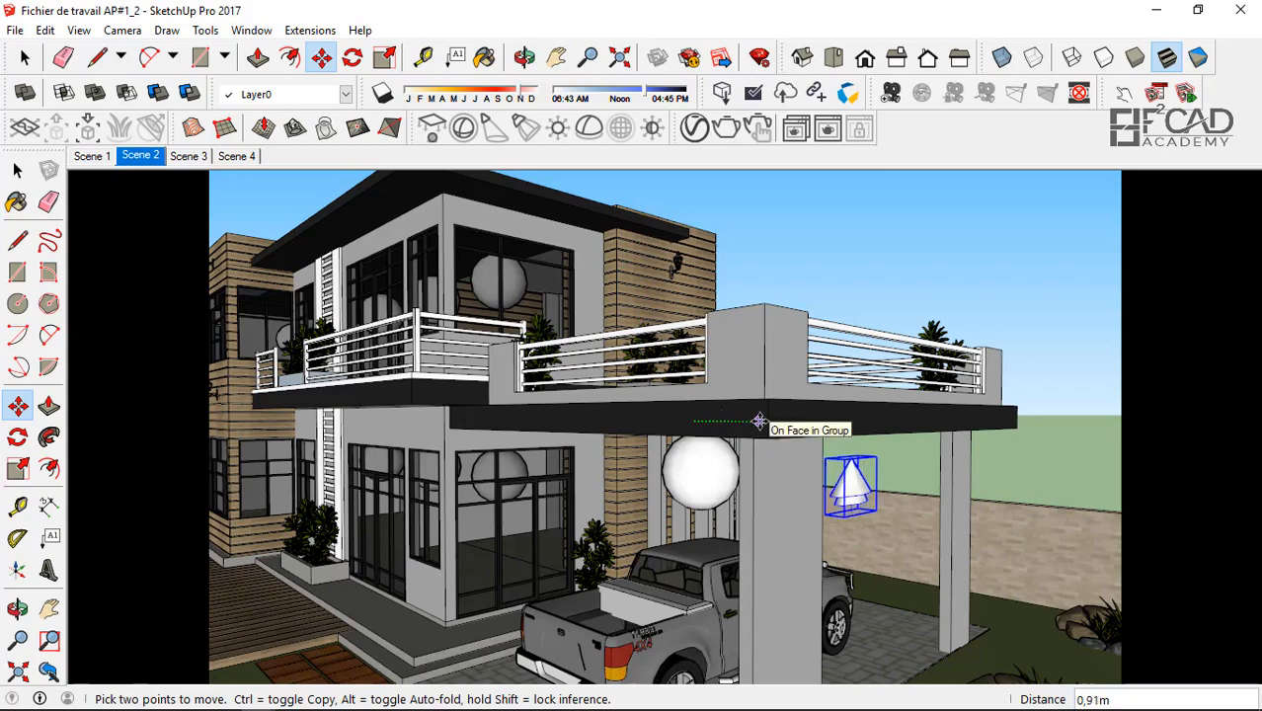
pyautogui.click(759, 422)
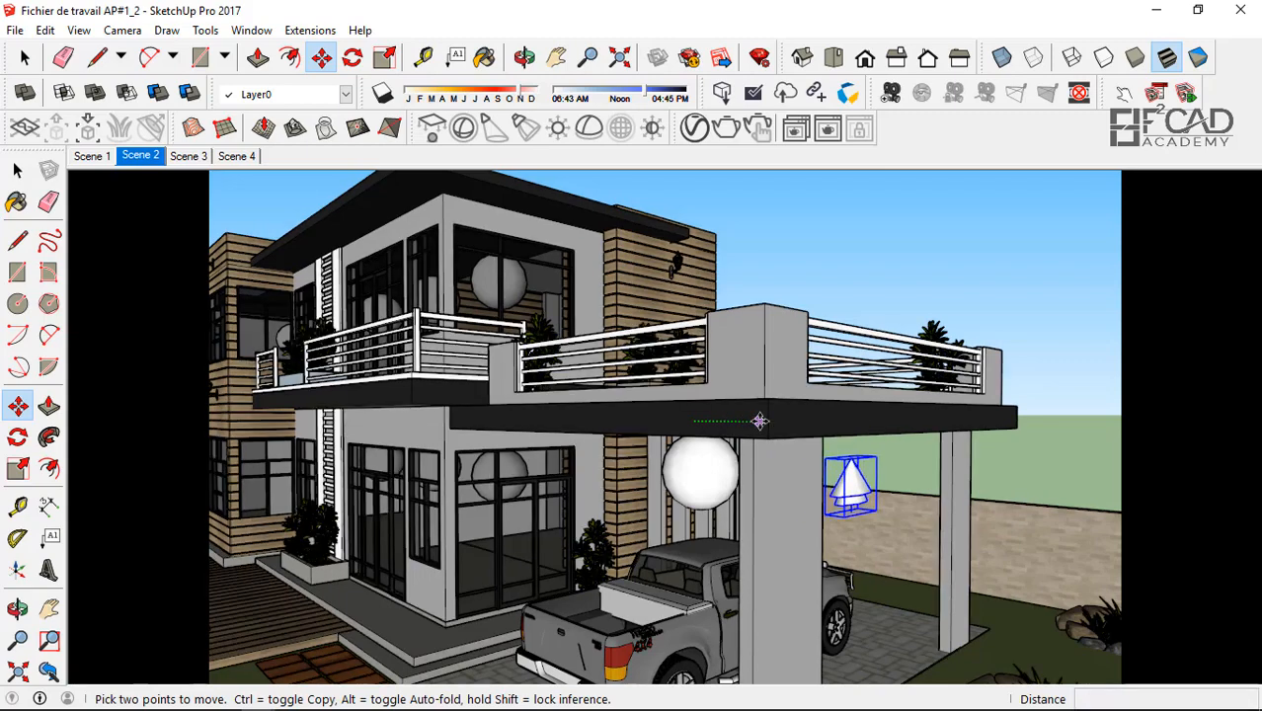
pyautogui.press('Escape')
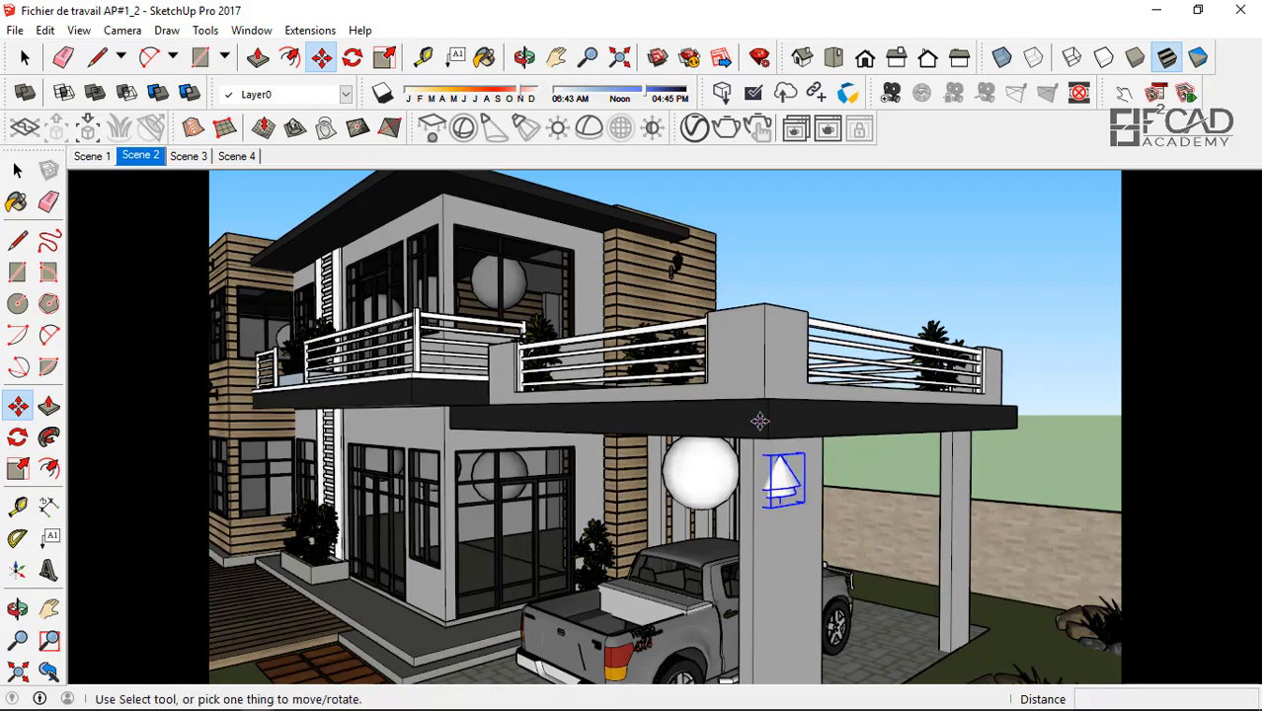
pyautogui.click(45, 30)
pyautogui.click(86, 52)
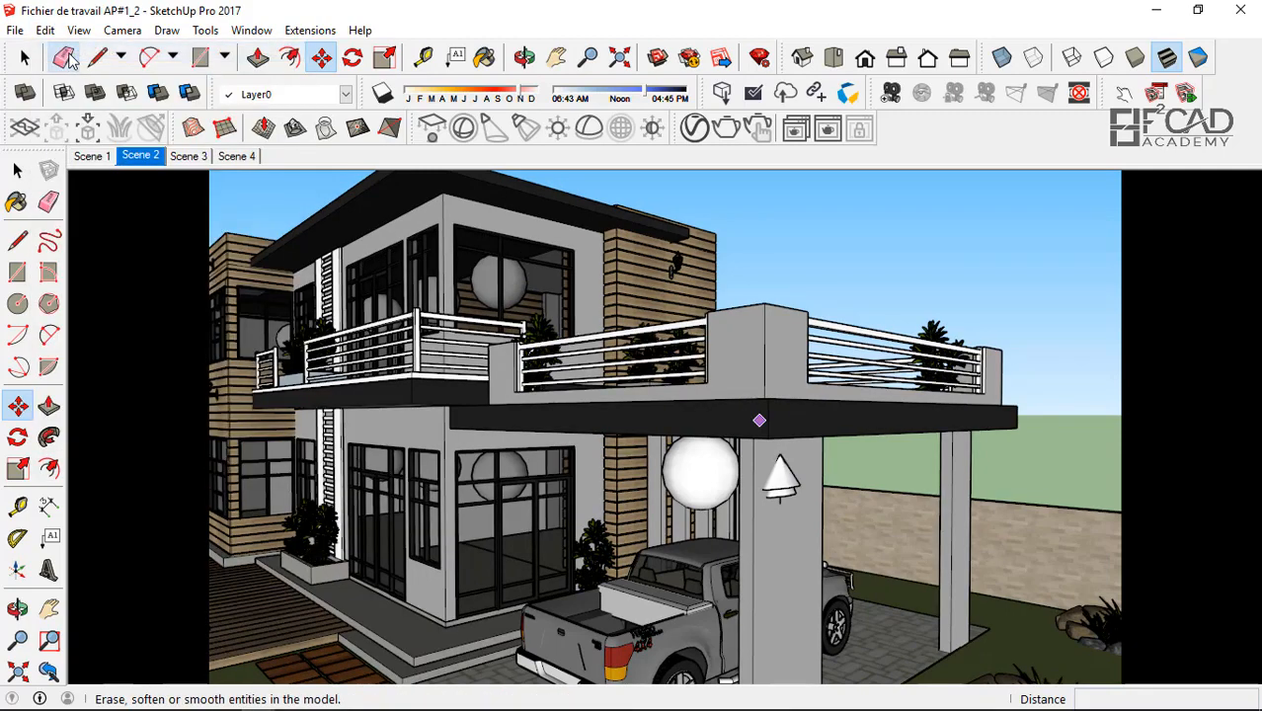
# - Scale the IES light on the carport column uniformly from its lower corner by a factor of about 2
pyautogui.scroll(6, 804, 464)
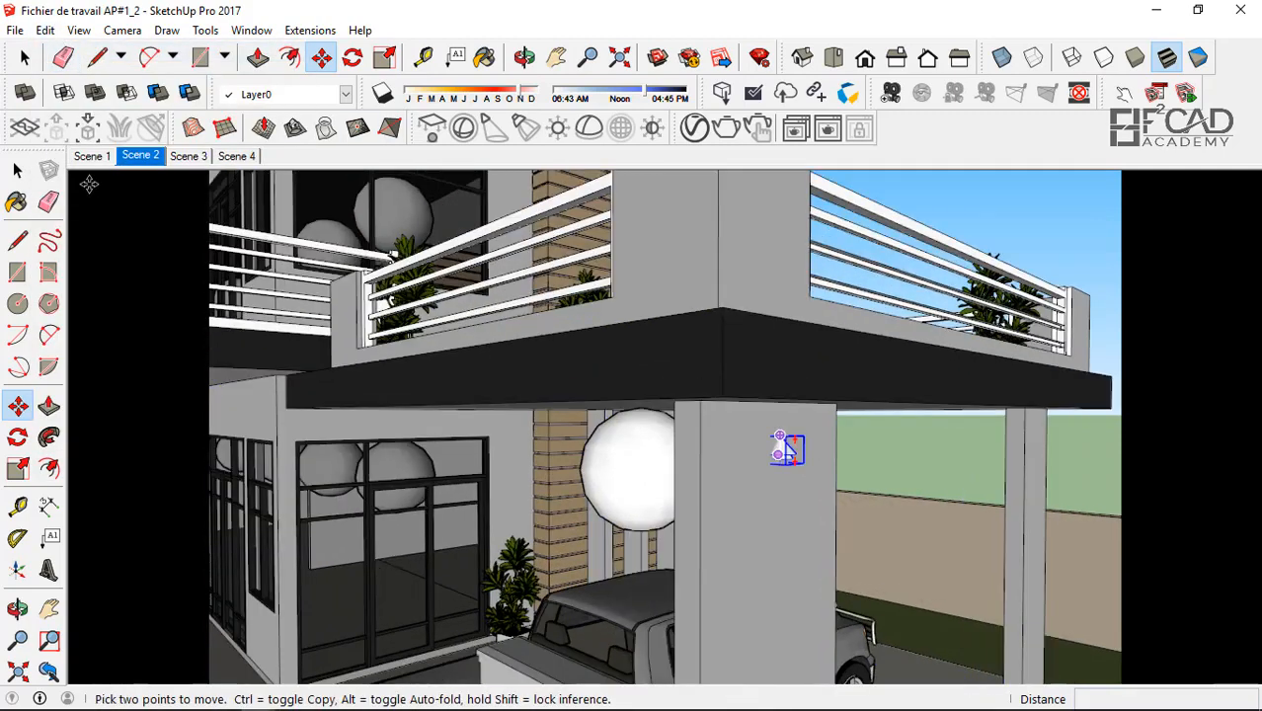
pyautogui.click(18, 172)
pyautogui.click(20, 172)
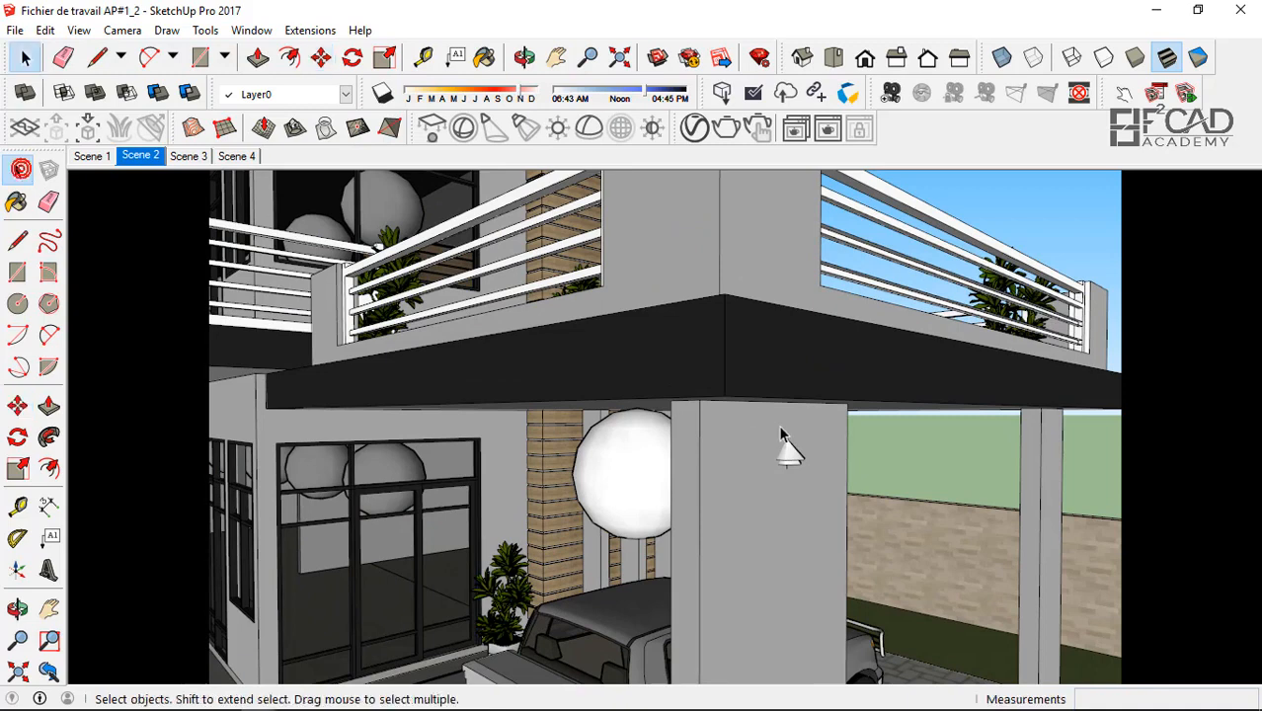
pyautogui.scroll(5, 788, 450)
pyautogui.click(787, 456)
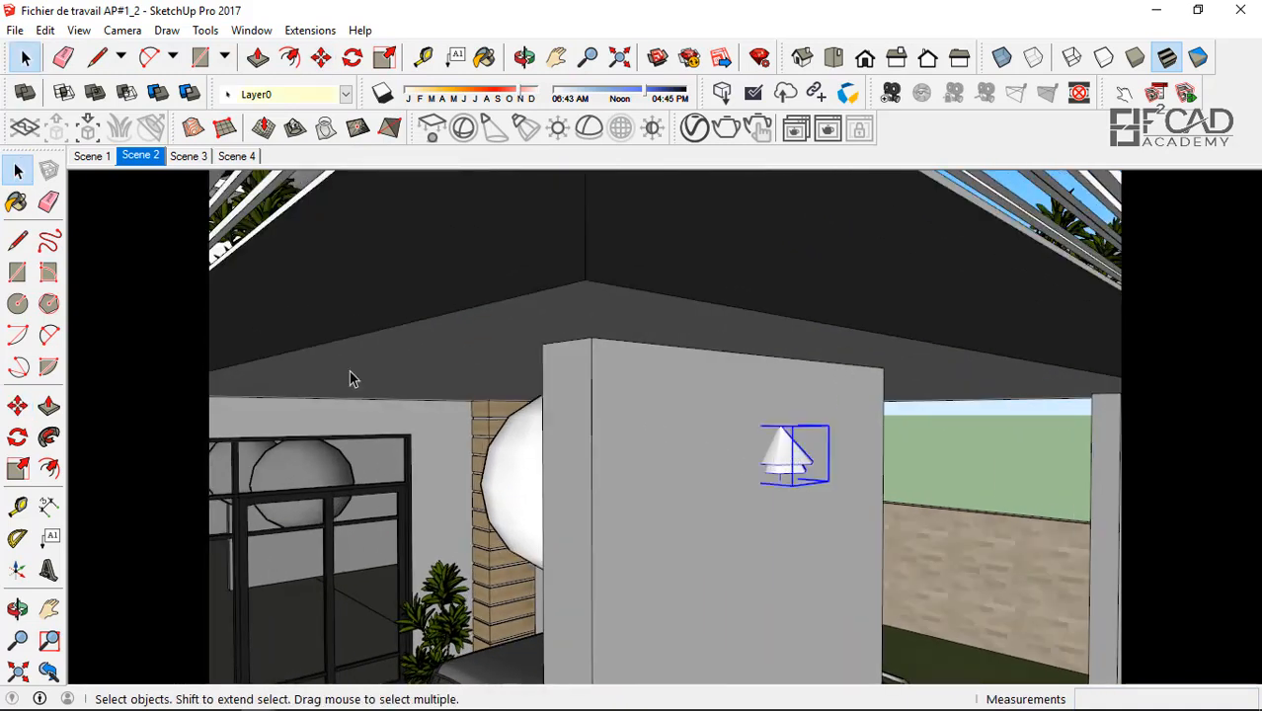
pyautogui.click(18, 471)
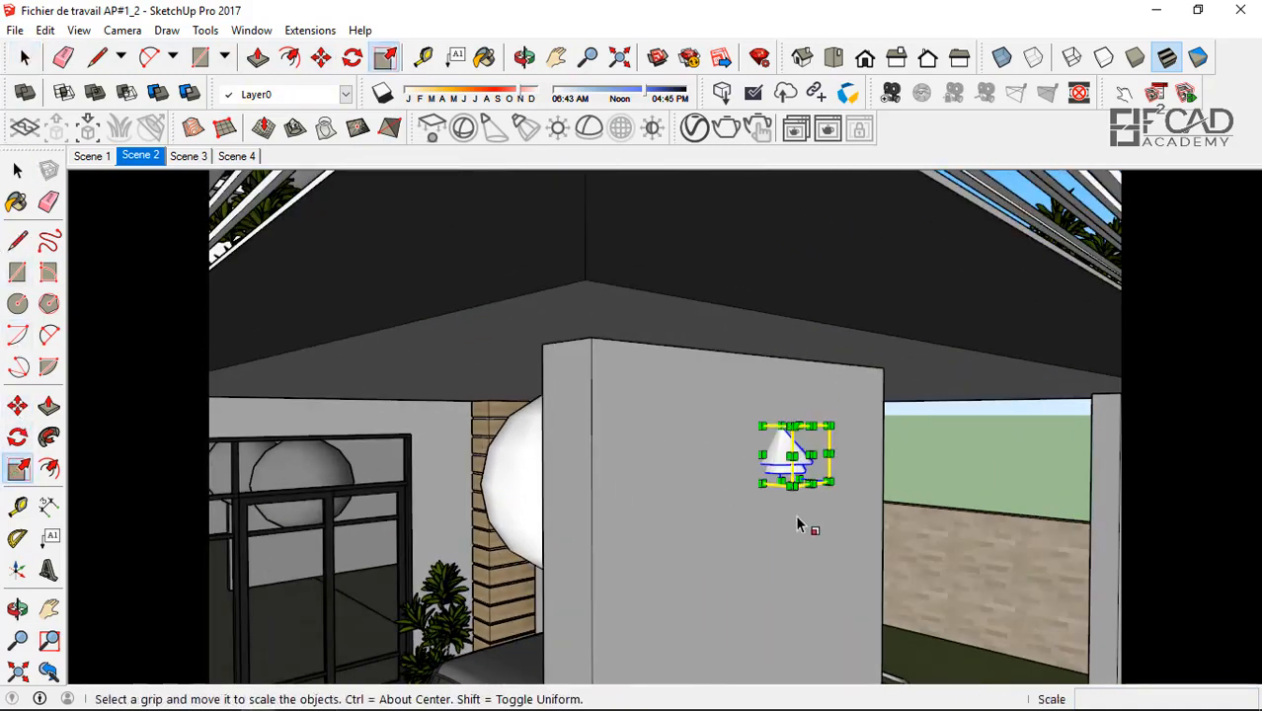
pyautogui.scroll(3, 787, 507)
pyautogui.click(797, 476)
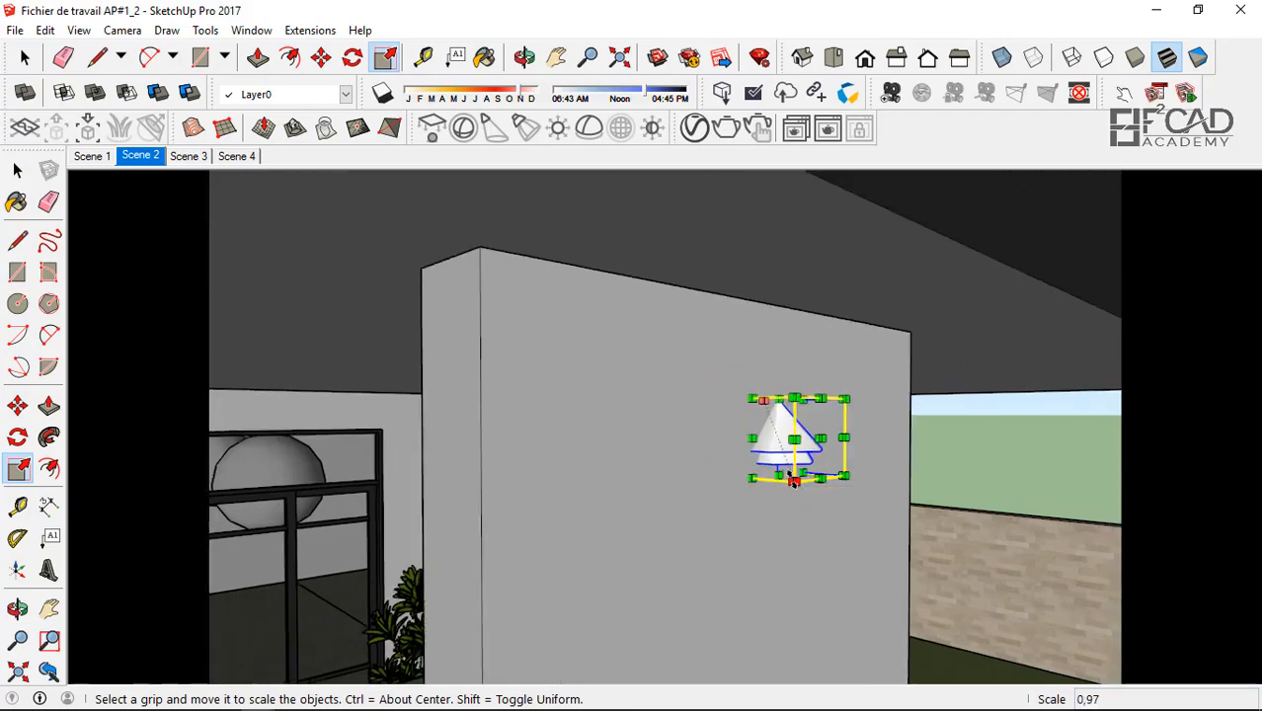
pyautogui.scroll(2, 810, 553)
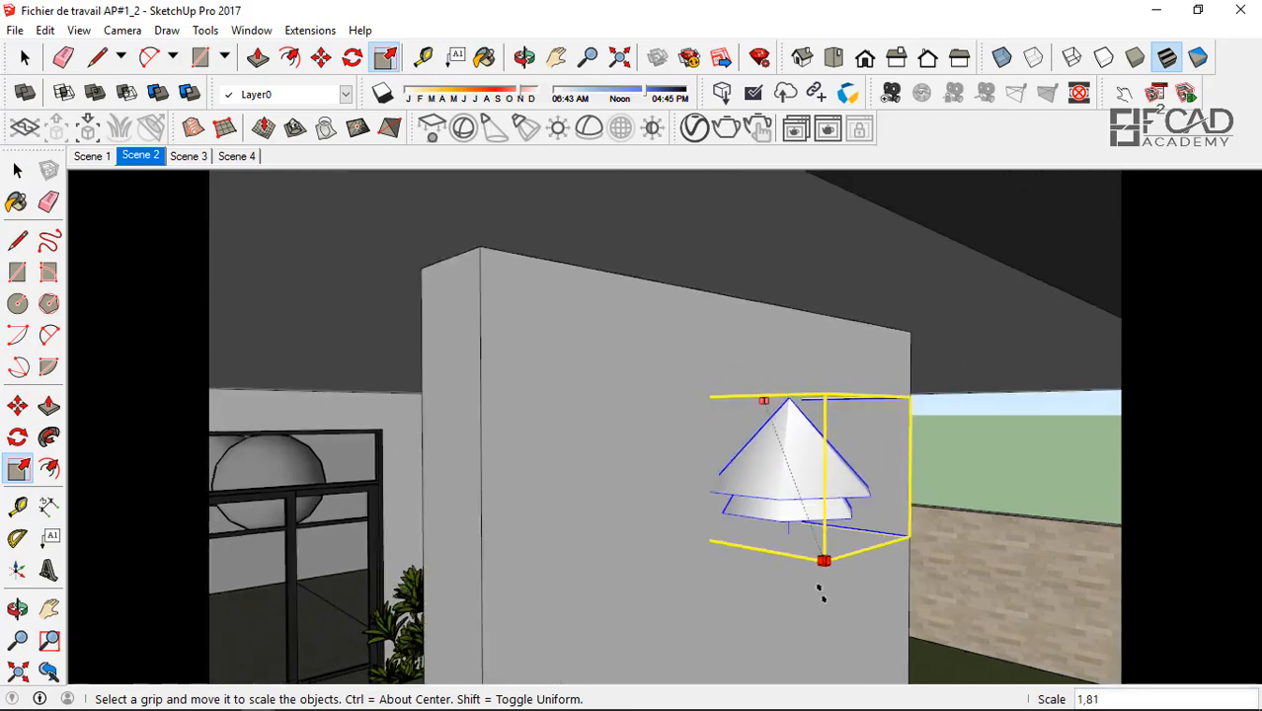
pyautogui.scroll(-3, 800, 563)
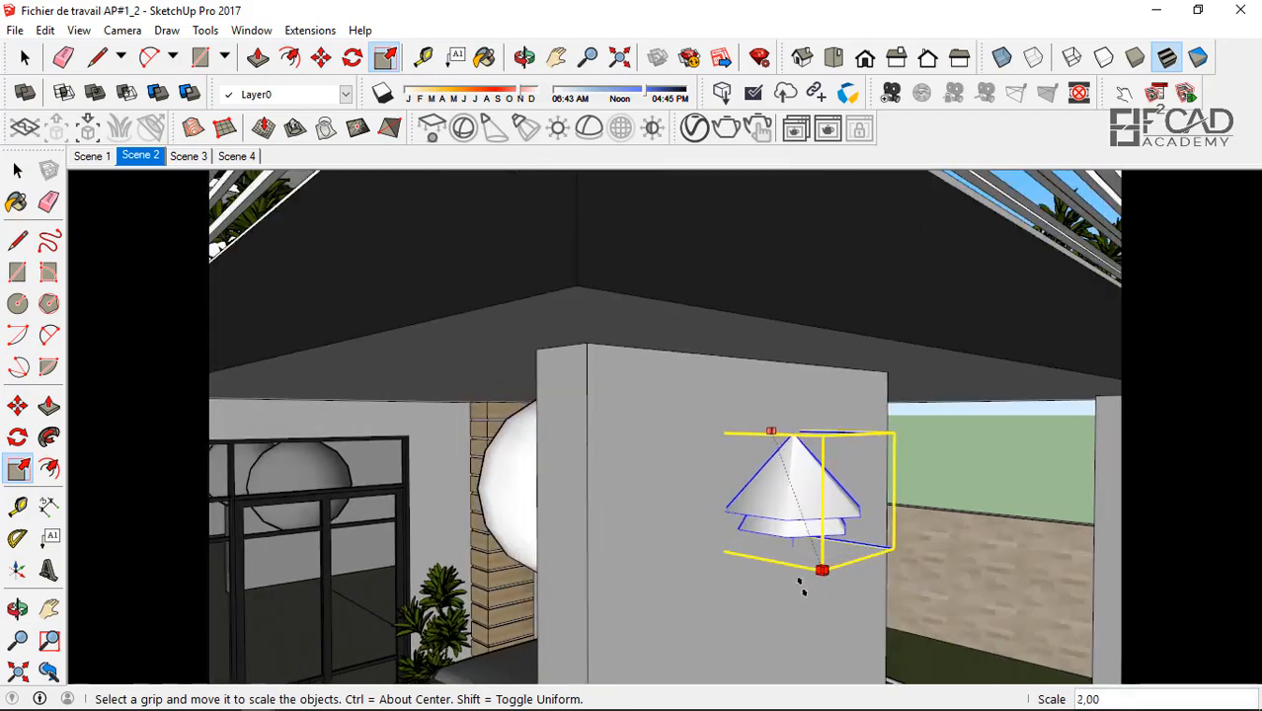
pyautogui.click(682, 588)
pyautogui.scroll(-5, 690, 555)
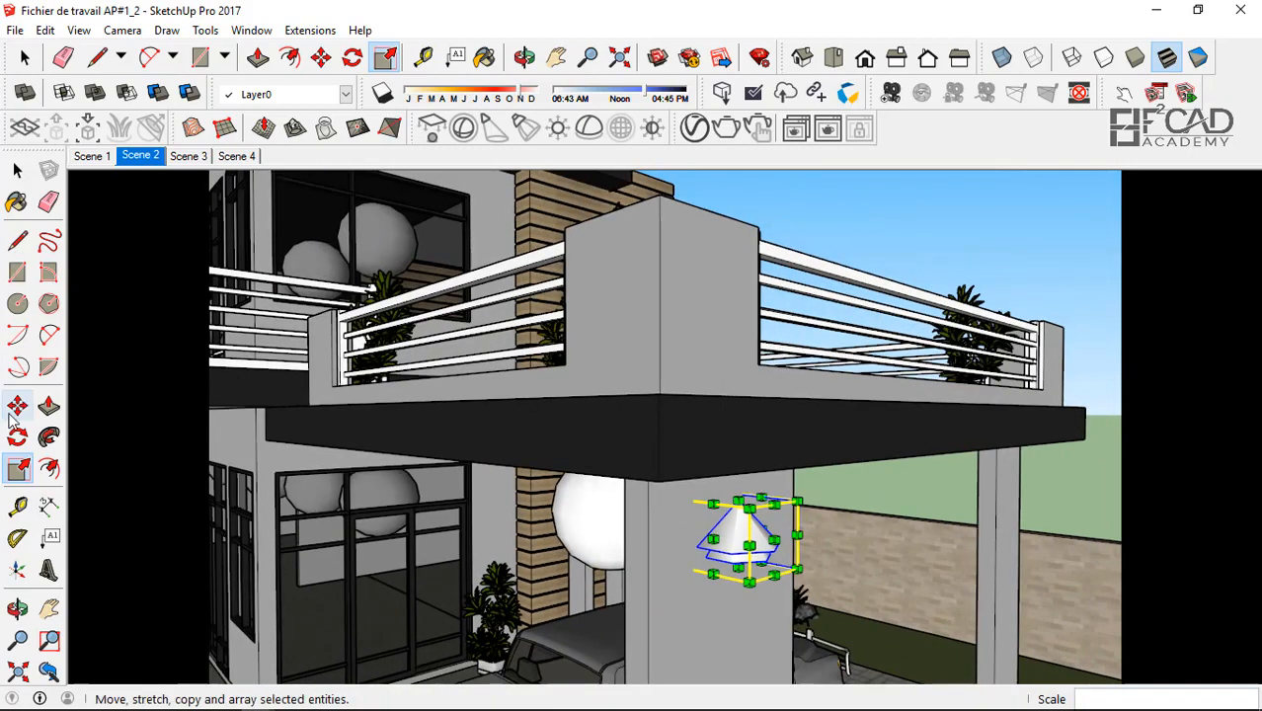
# - Move the IES light about 0.13 m along the red axis, outward from the column face
pyautogui.click(17, 406)
pyautogui.click(560, 436)
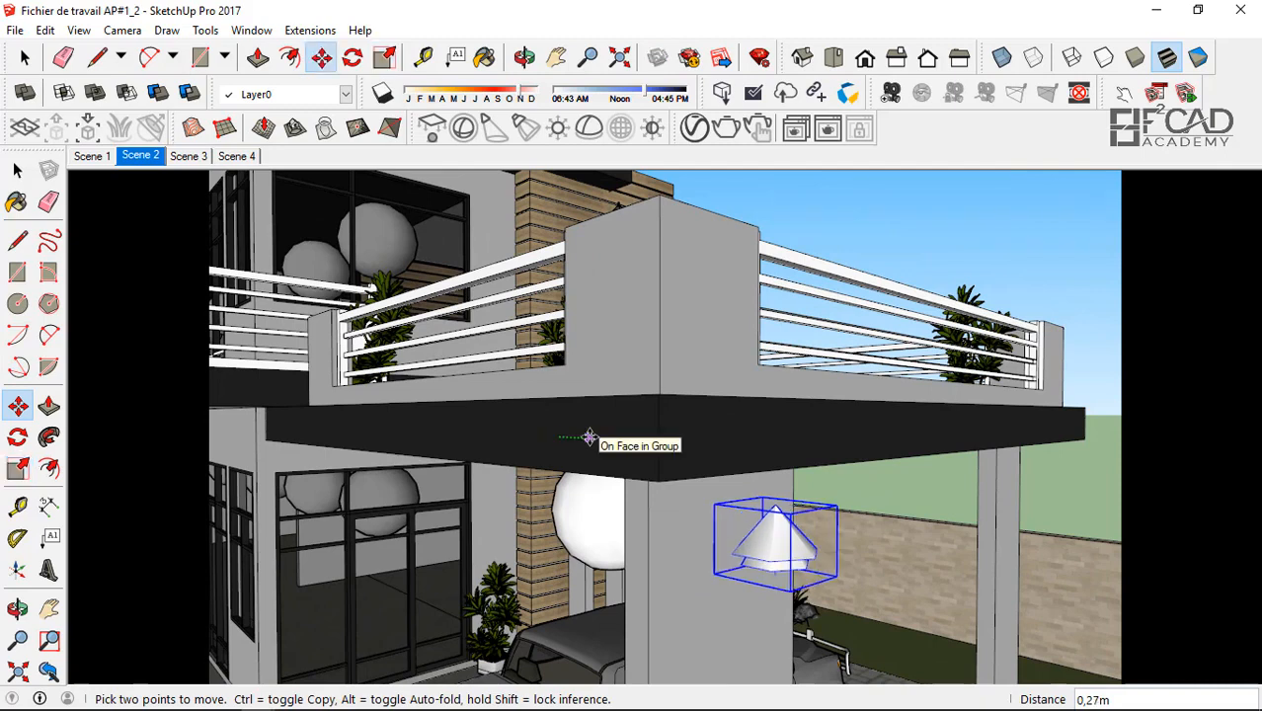
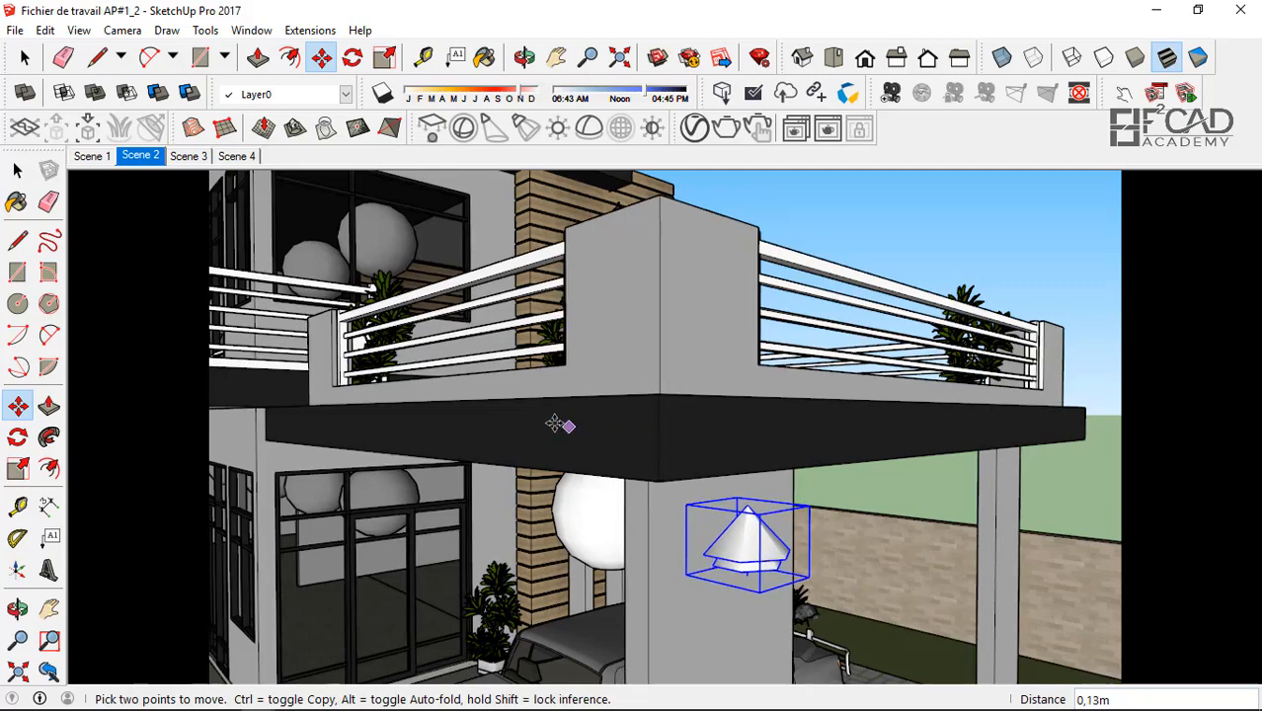
pyautogui.click(555, 423)
pyautogui.scroll(5, 749, 546)
pyautogui.scroll(-7, 724, 538)
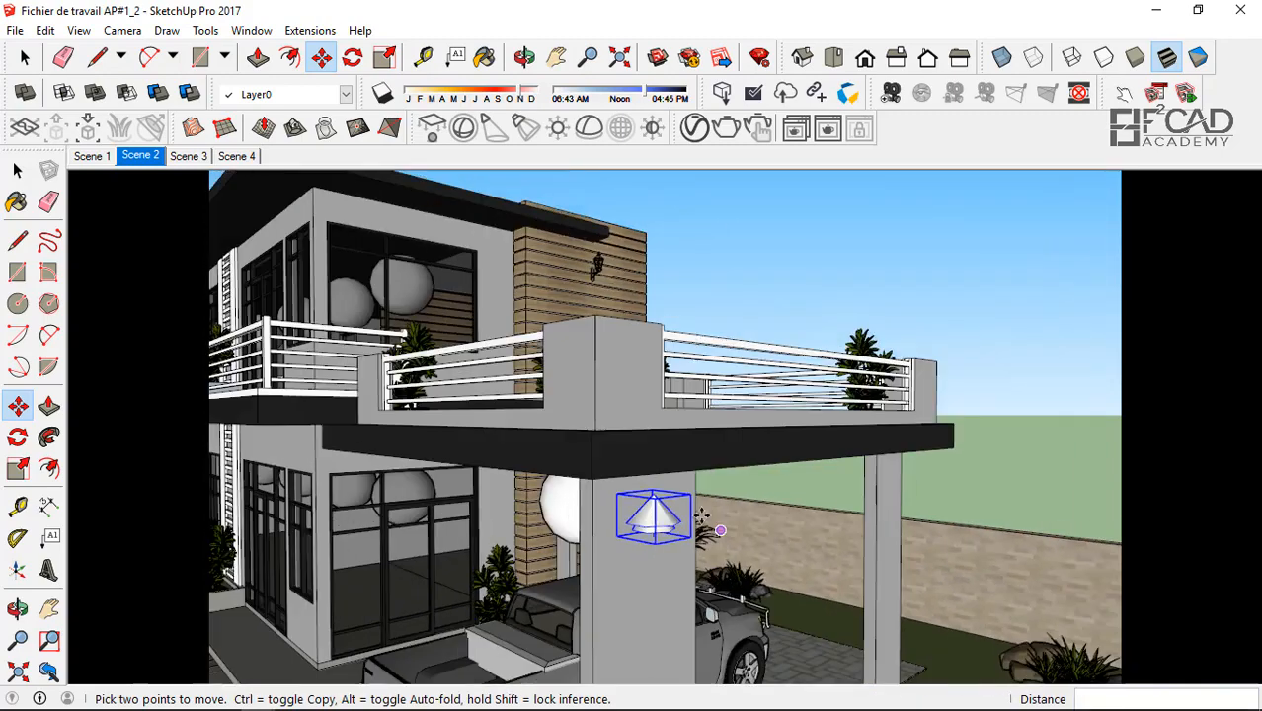
# - Enlarge the repositioned IES light uniformly once more, to about twice its size
pyautogui.click(17, 470)
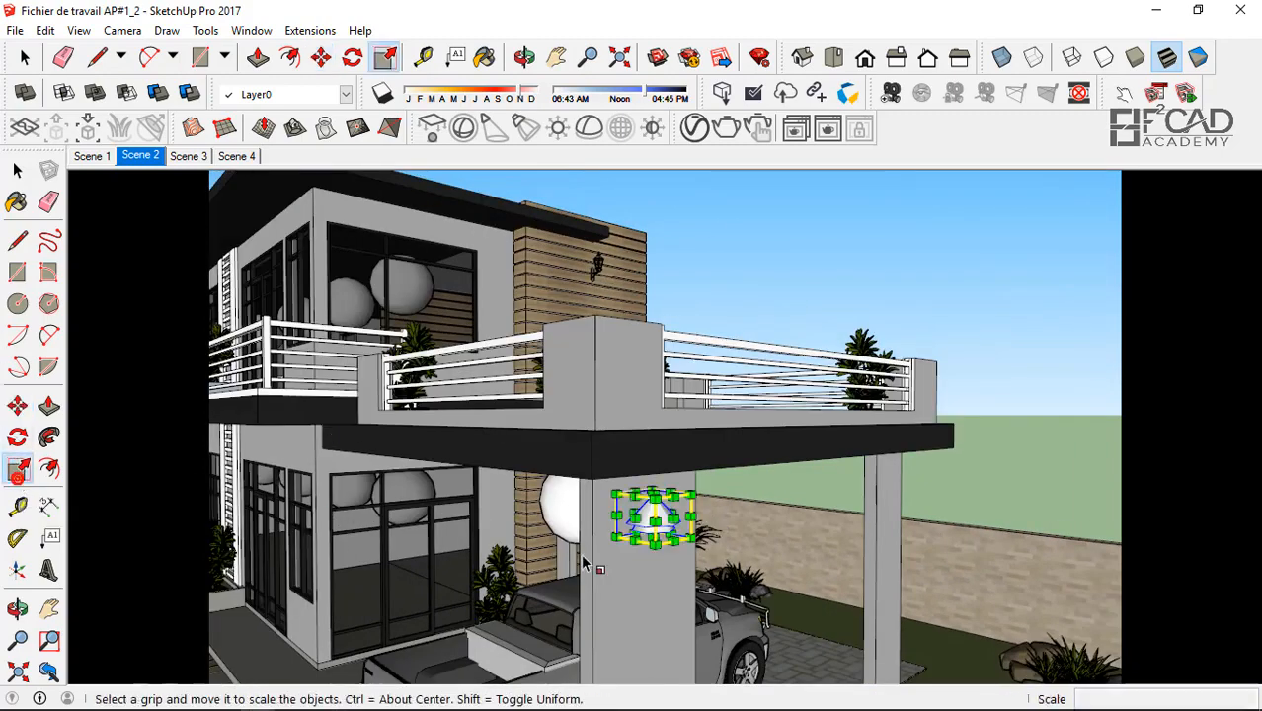
pyautogui.click(654, 542)
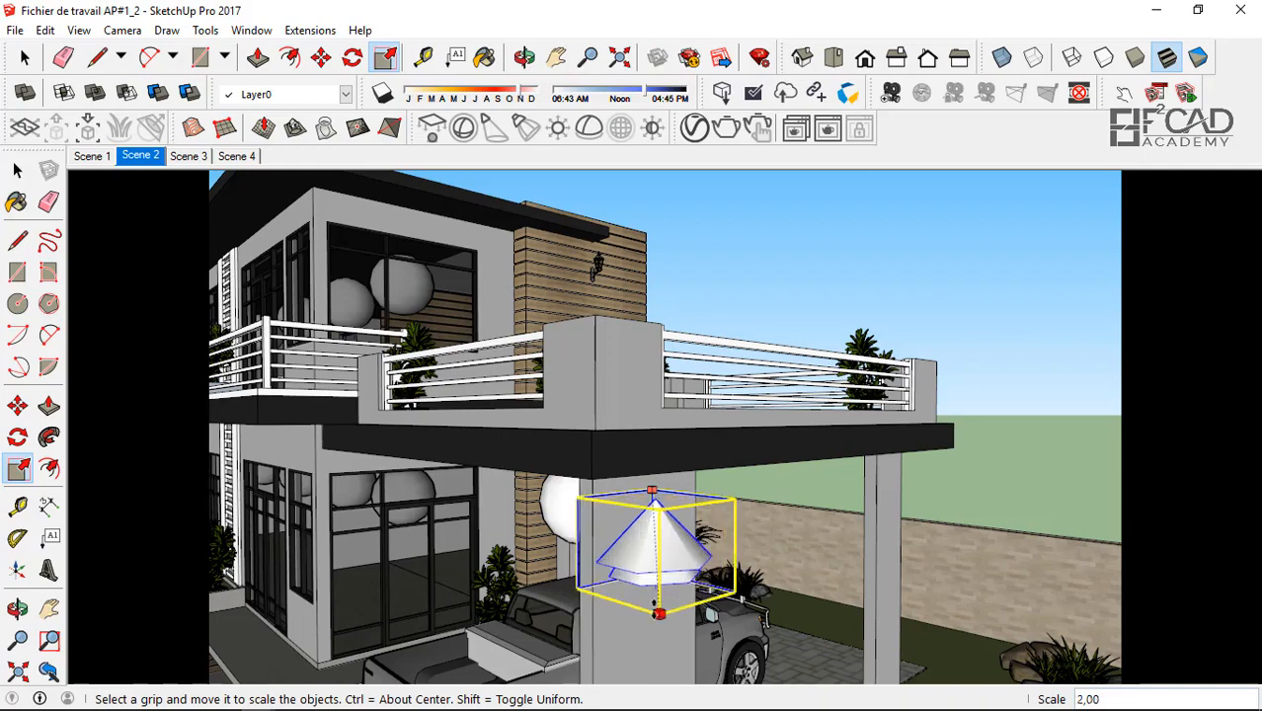
pyautogui.click(657, 605)
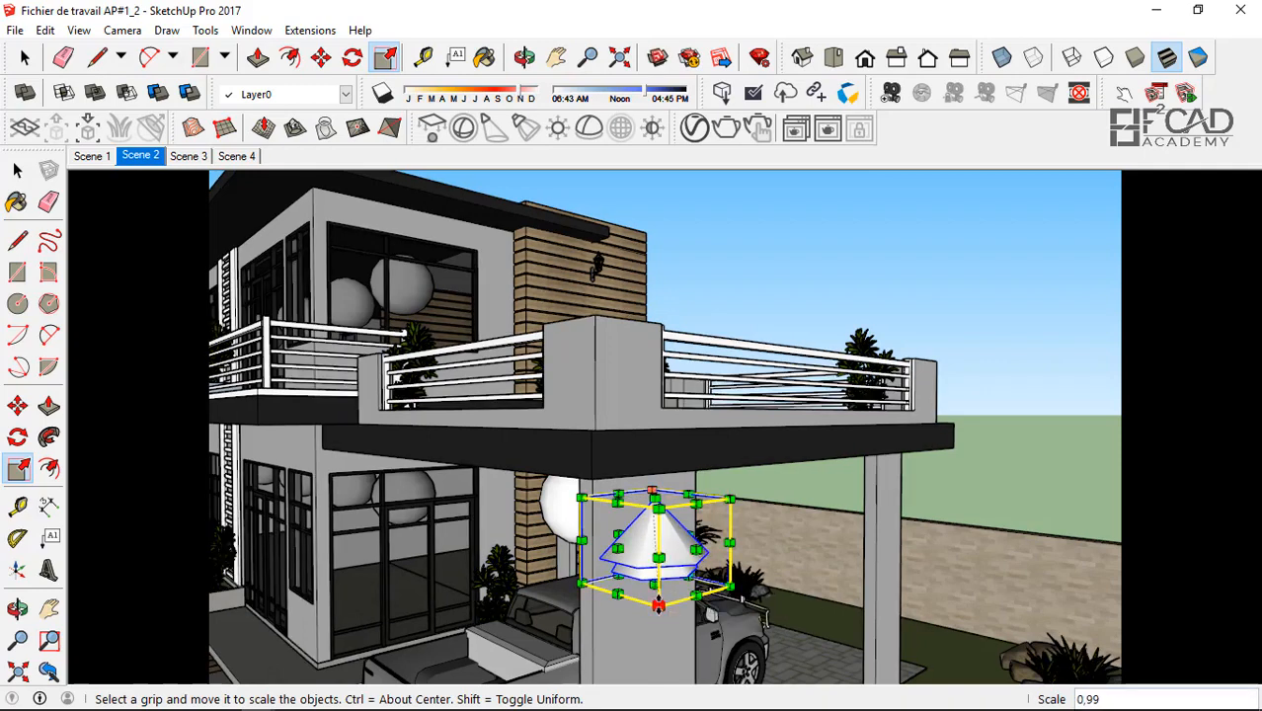
# - Scale the IES light on the carport column uniformly by a factor of about 1.05, and deselect it
pyautogui.click(658, 605)
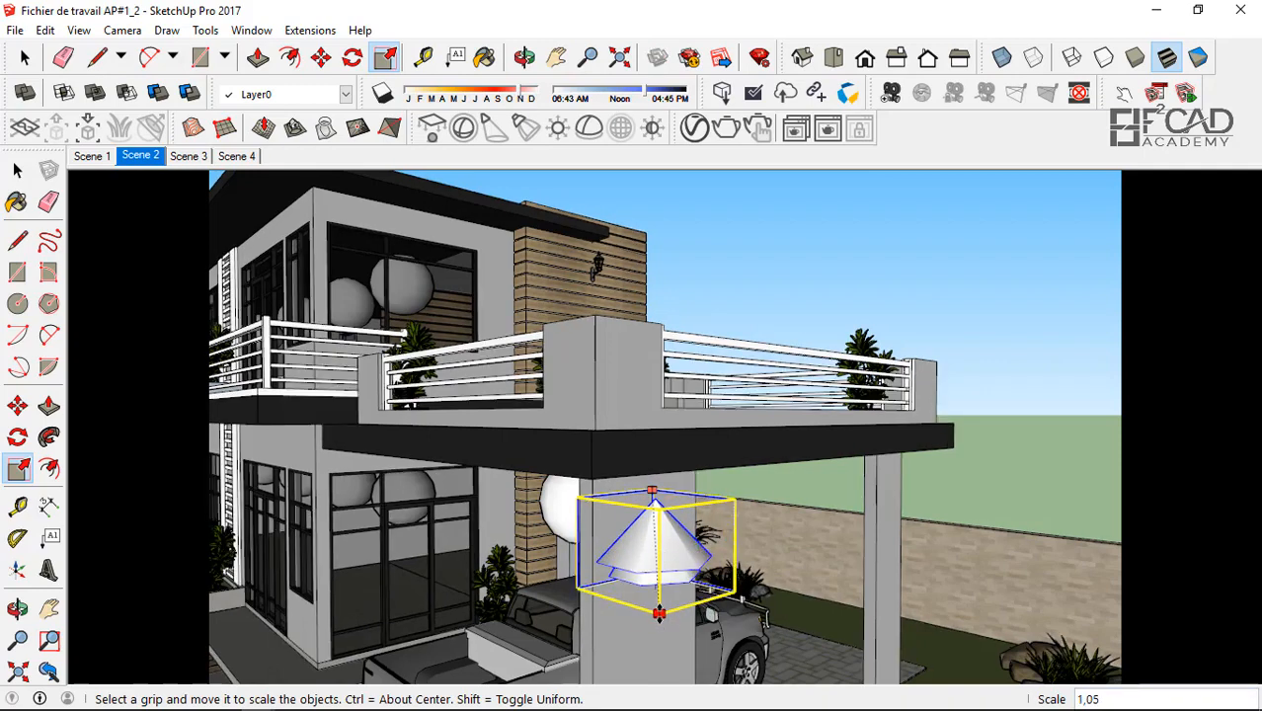
pyautogui.click(659, 614)
pyautogui.click(16, 171)
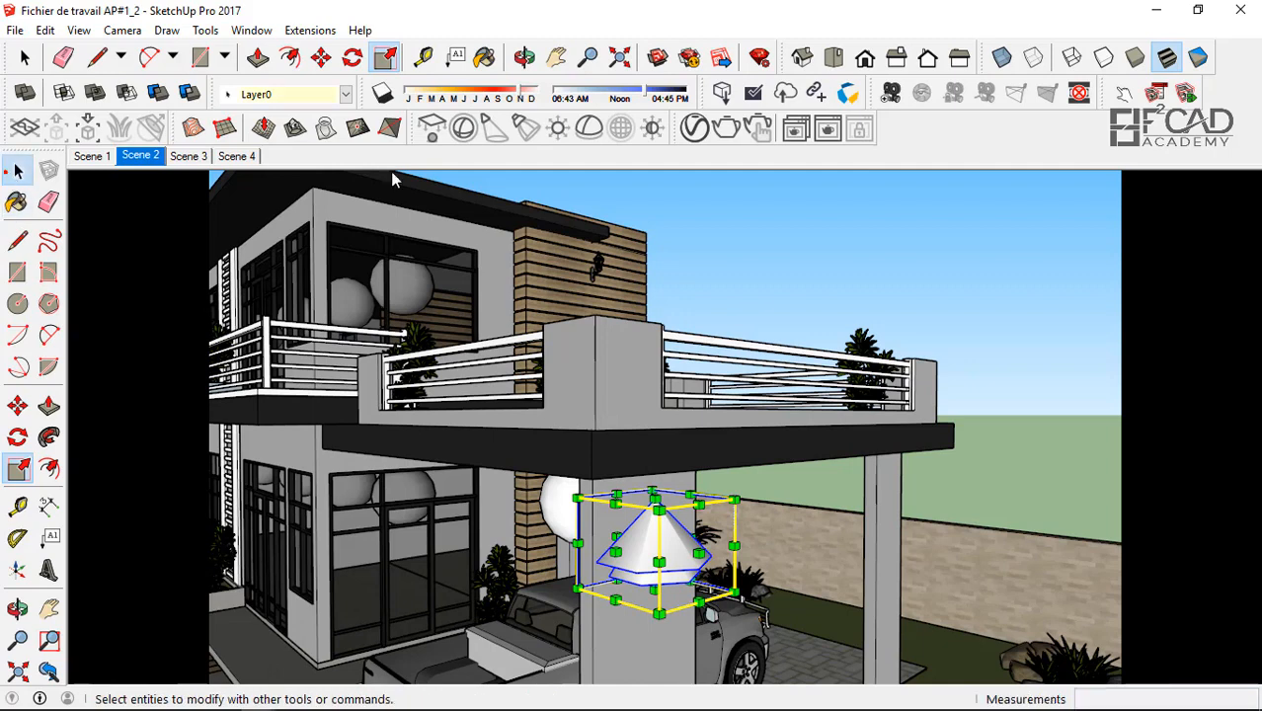
pyautogui.click(965, 267)
# - Check the V-Ray IES Light's main settings in the Asset Editor and select the light on the carport column
pyautogui.click(693, 128)
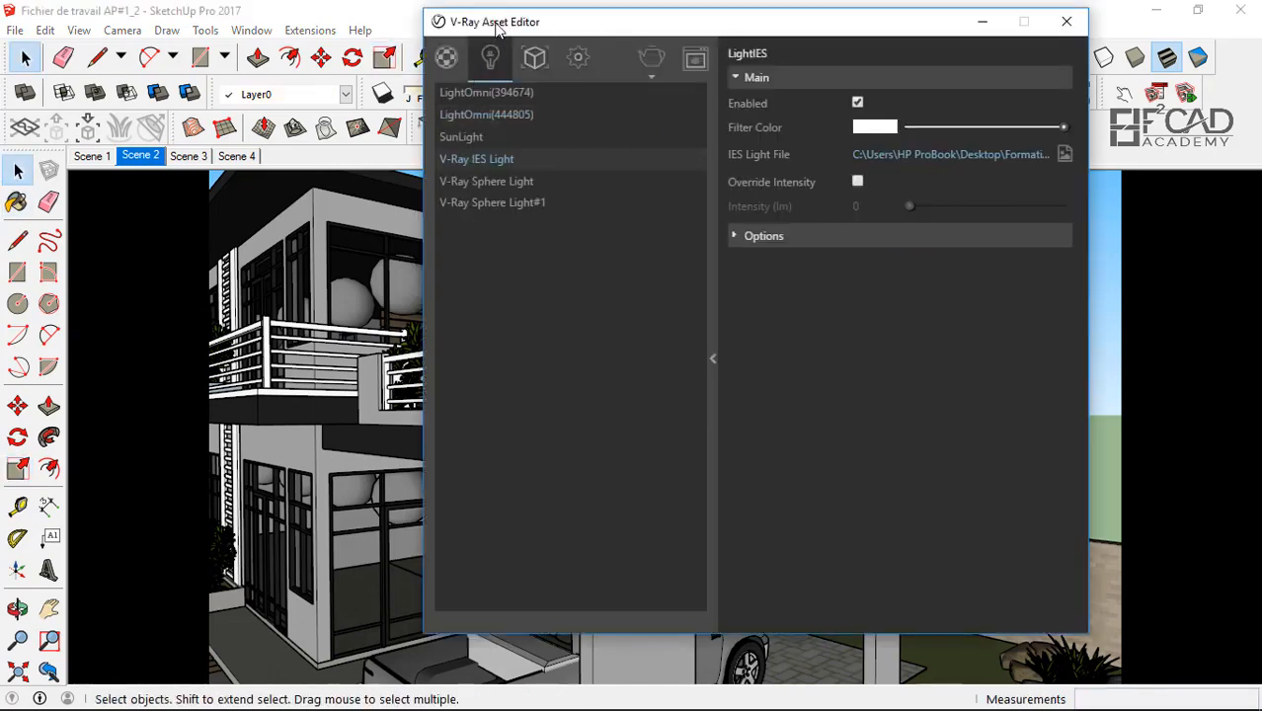
pyautogui.moveTo(499, 27); pyautogui.dragTo(445, 83)
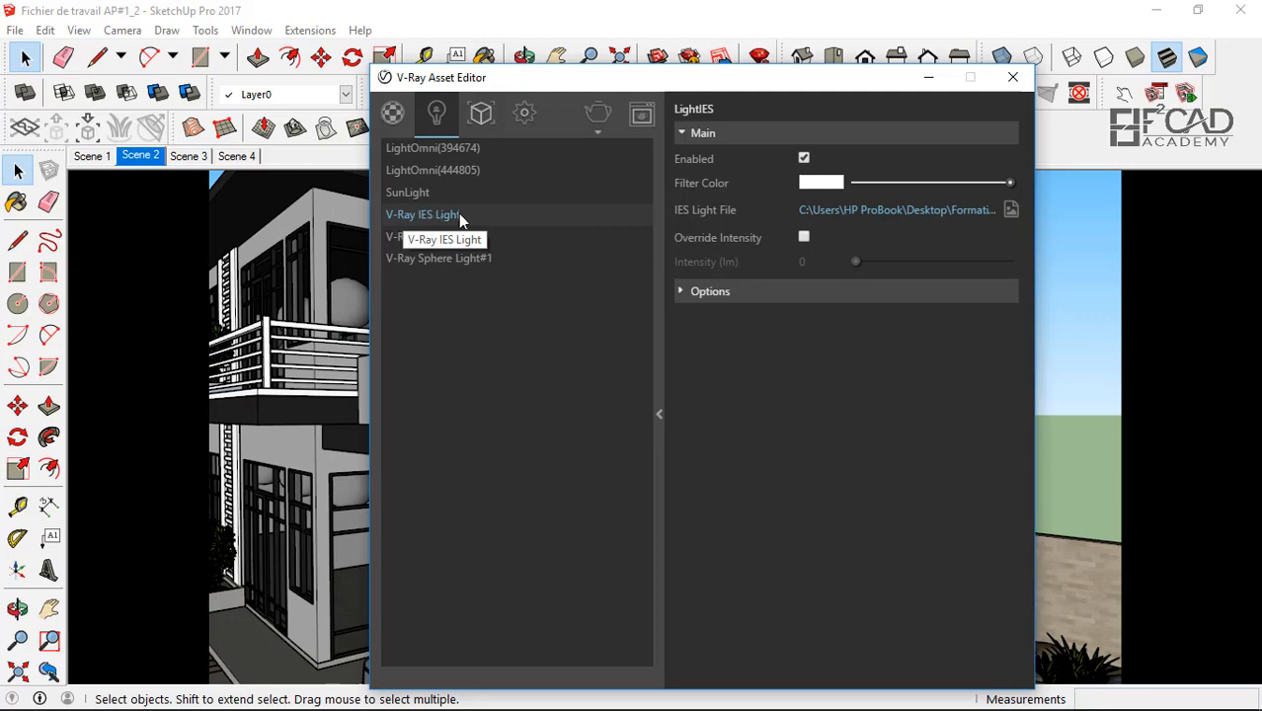
pyautogui.click(1011, 78)
pyautogui.click(670, 537)
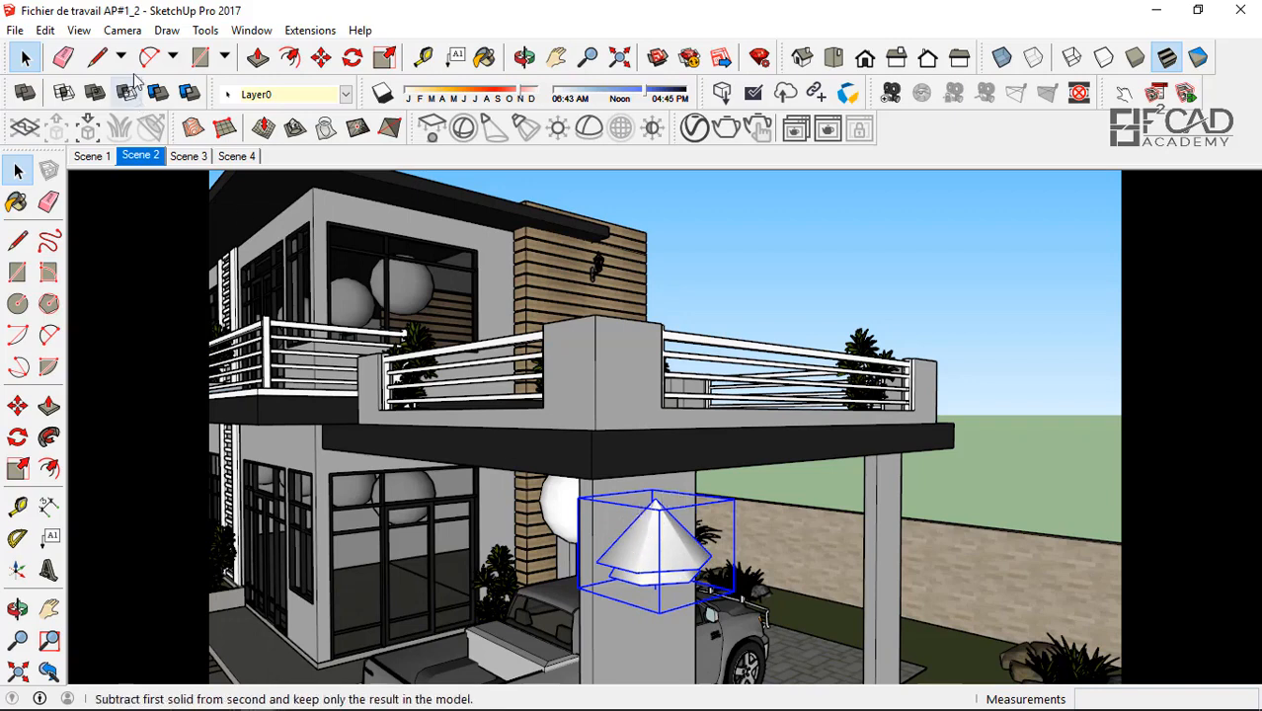
pyautogui.click(694, 129)
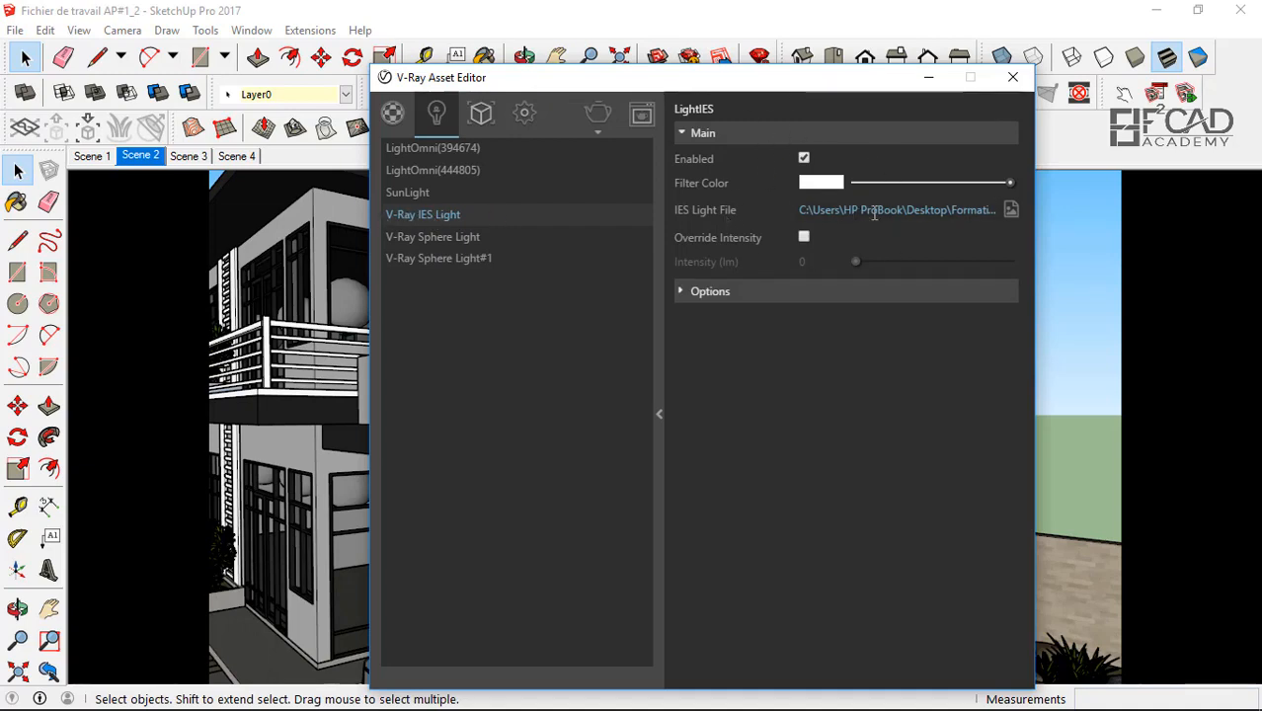
pyautogui.click(1012, 77)
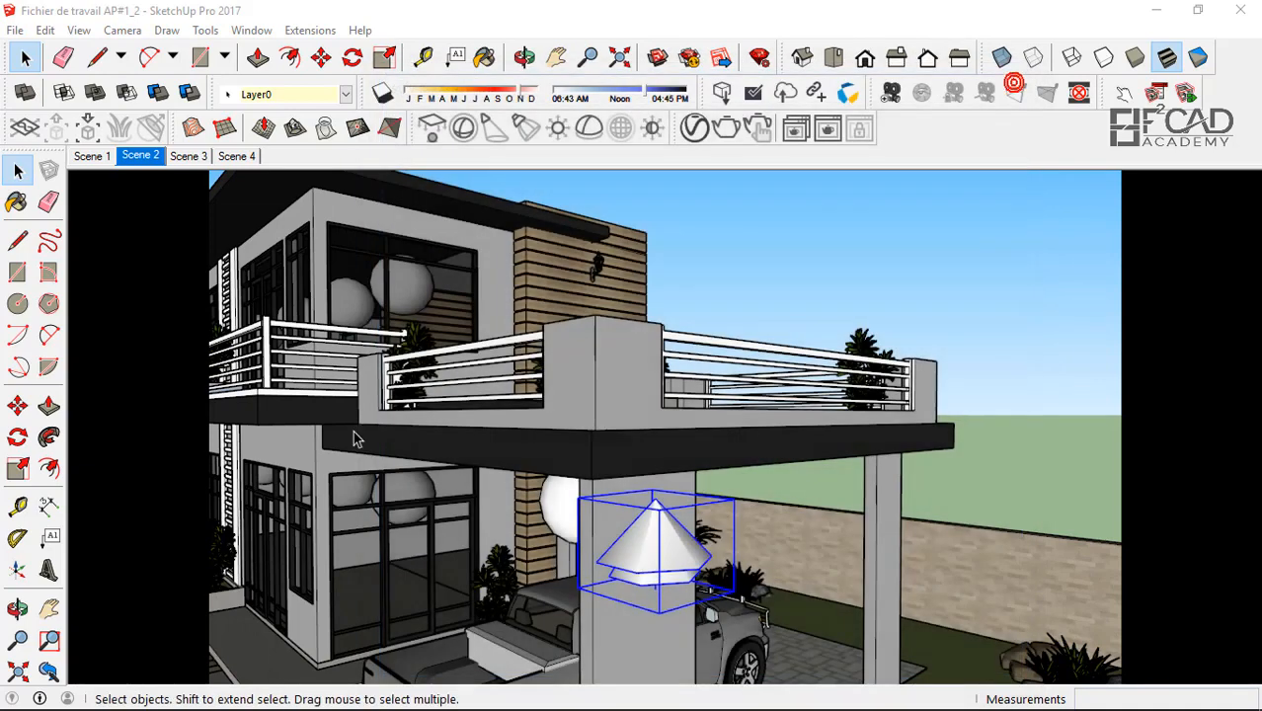
# - Copy the selected IES light about 4.46 m along the red axis towards the far carport column
pyautogui.scroll(5, 705, 511)
pyautogui.scroll(-4, 705, 511)
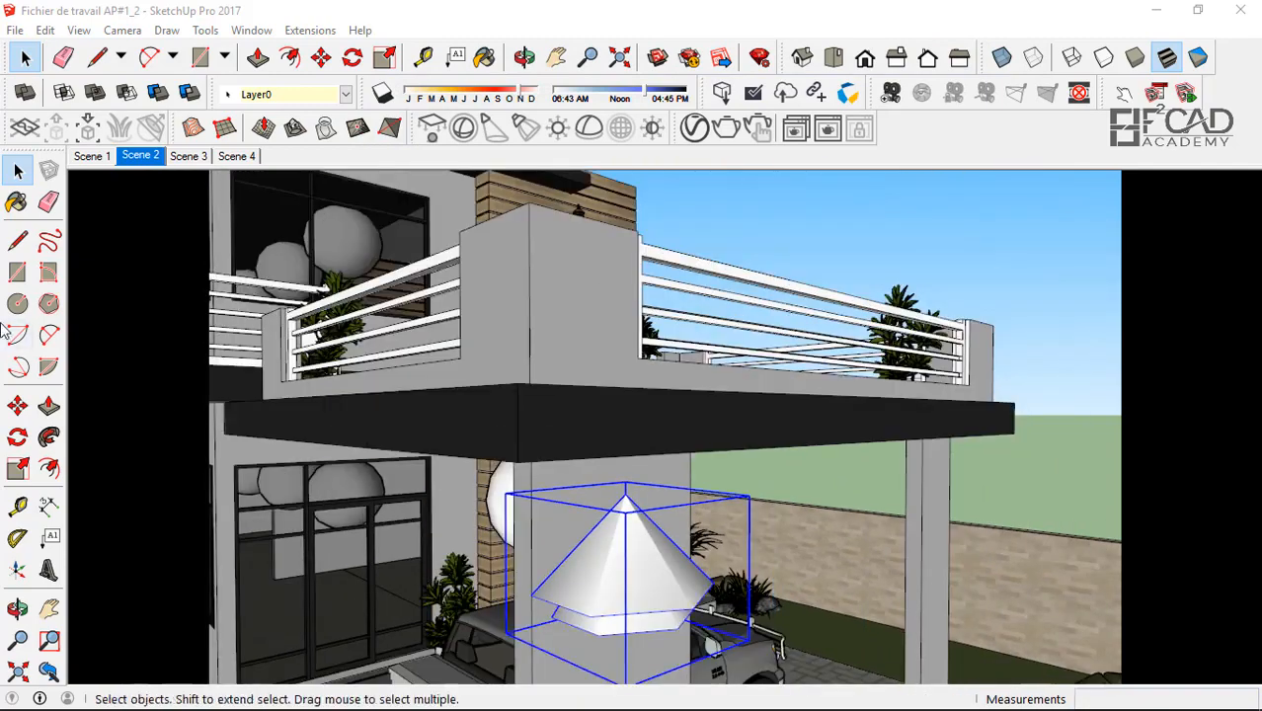
pyautogui.click(17, 405)
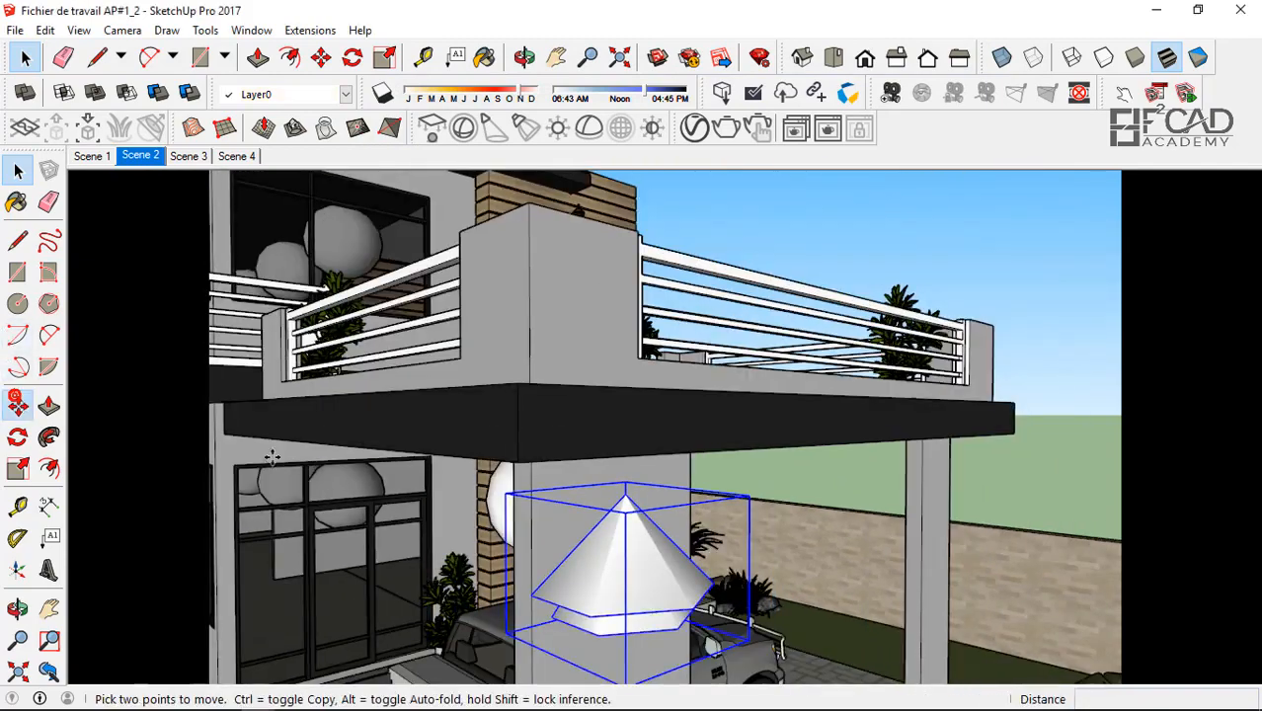
pyautogui.click(545, 482)
pyautogui.press('ctrl')
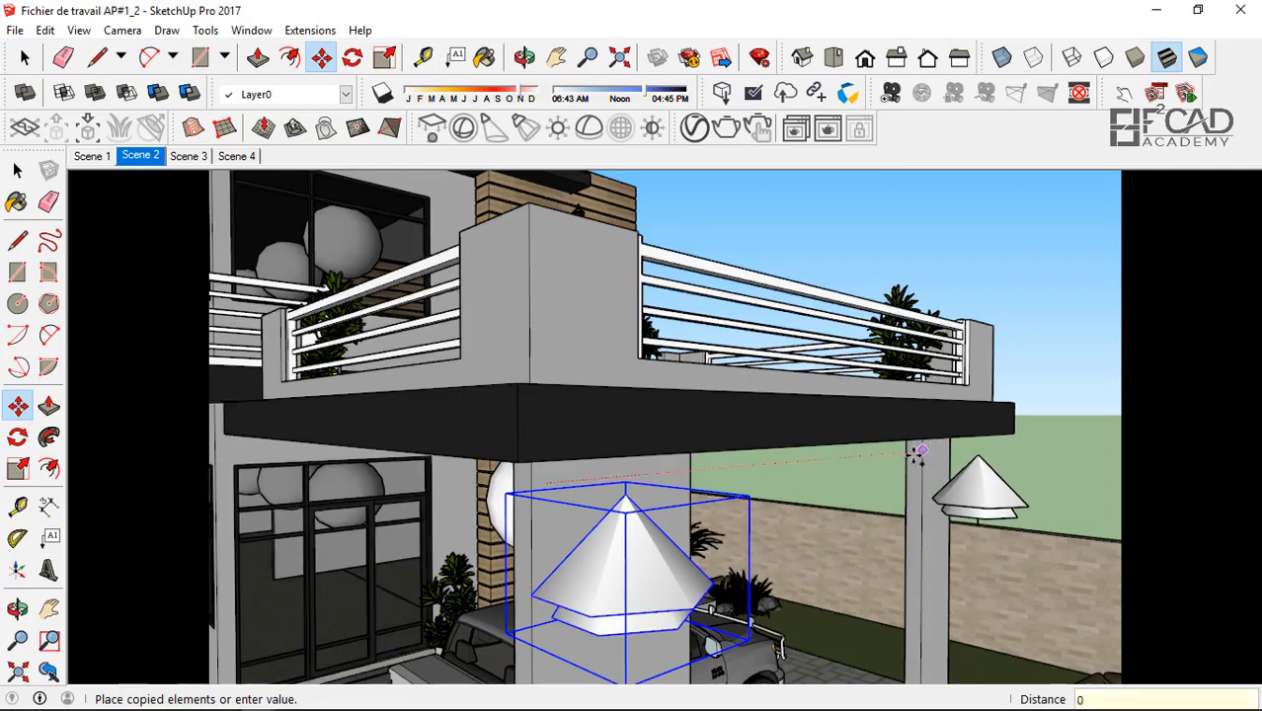
pyautogui.click(891, 461)
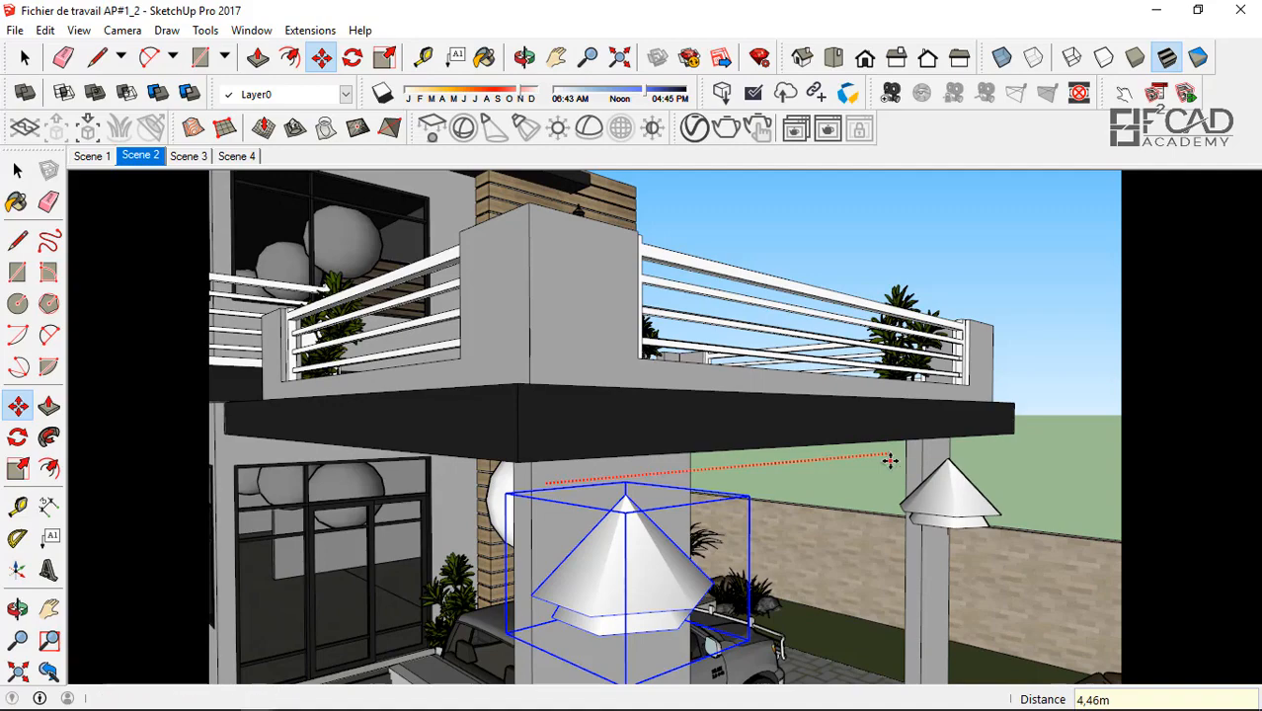
# - Move the copied IES light about 1.29 m onto the far carport column and deselect it
pyautogui.scroll(-3, 801, 433)
pyautogui.moveTo(784, 497); pyautogui.dragTo(875, 614, button='middle')
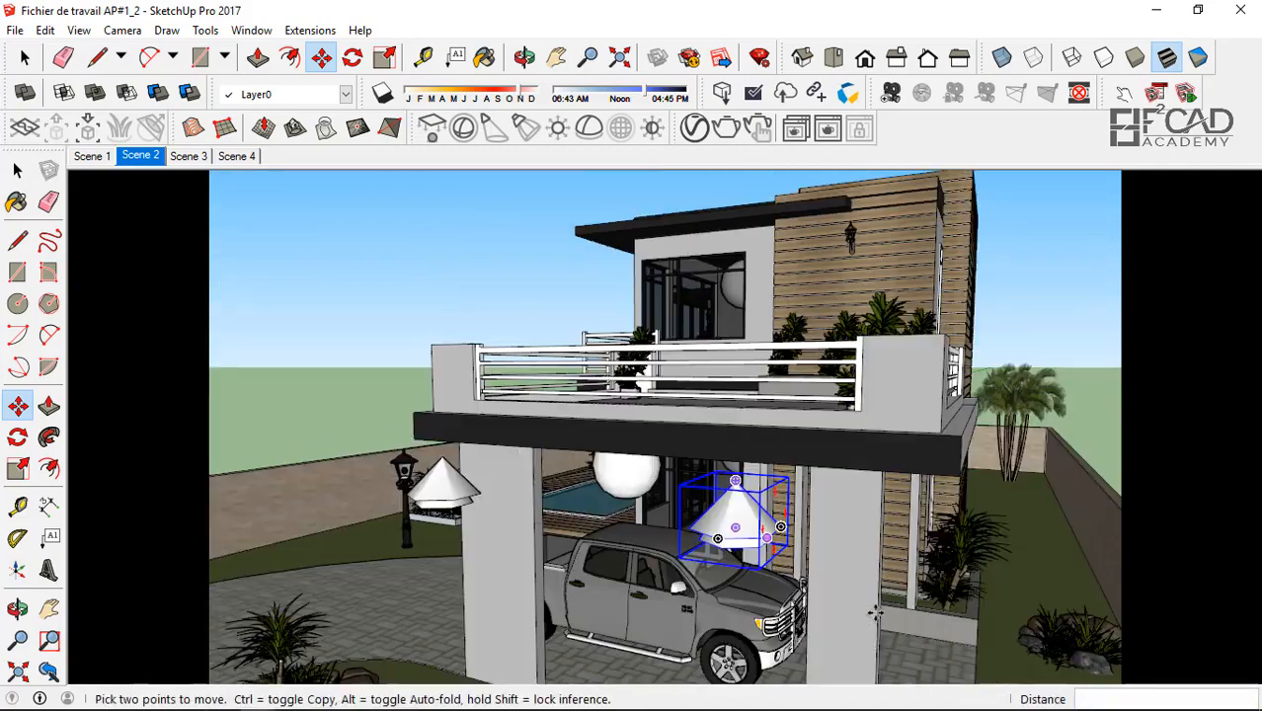
pyautogui.click(821, 578)
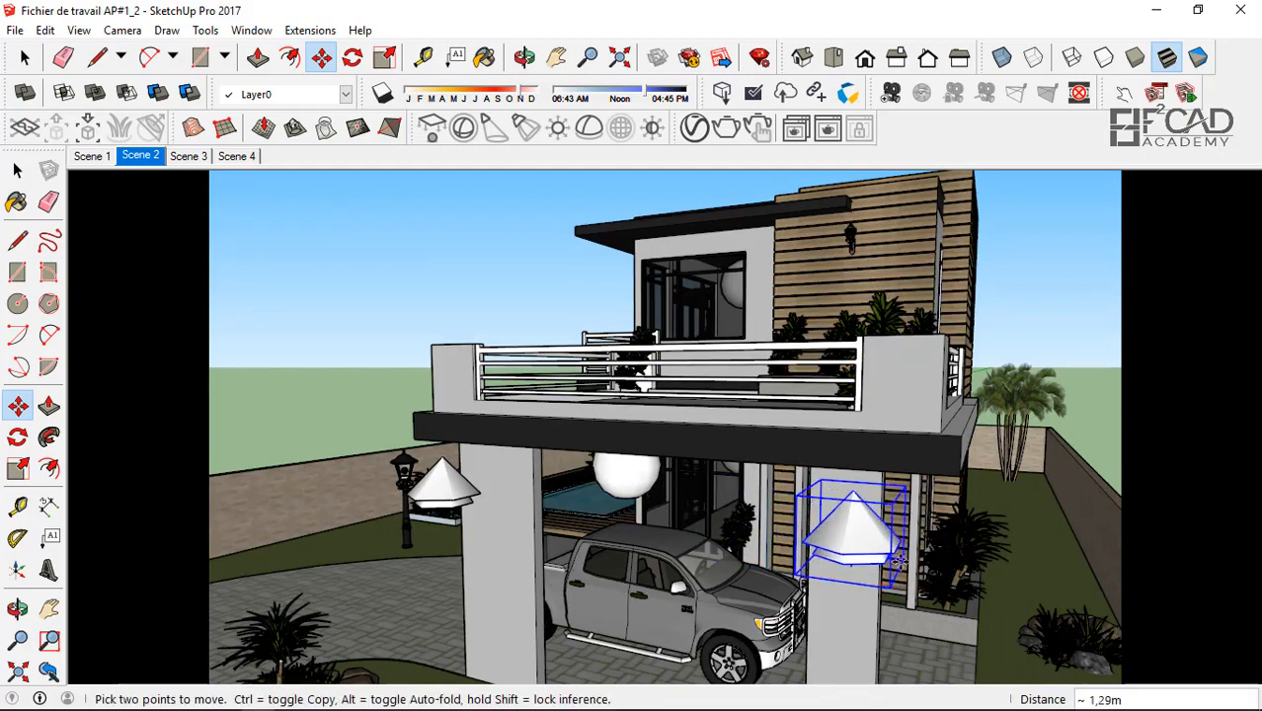
pyautogui.click(854, 502)
pyautogui.moveTo(648, 414); pyautogui.dragTo(642, 414, button='middle')
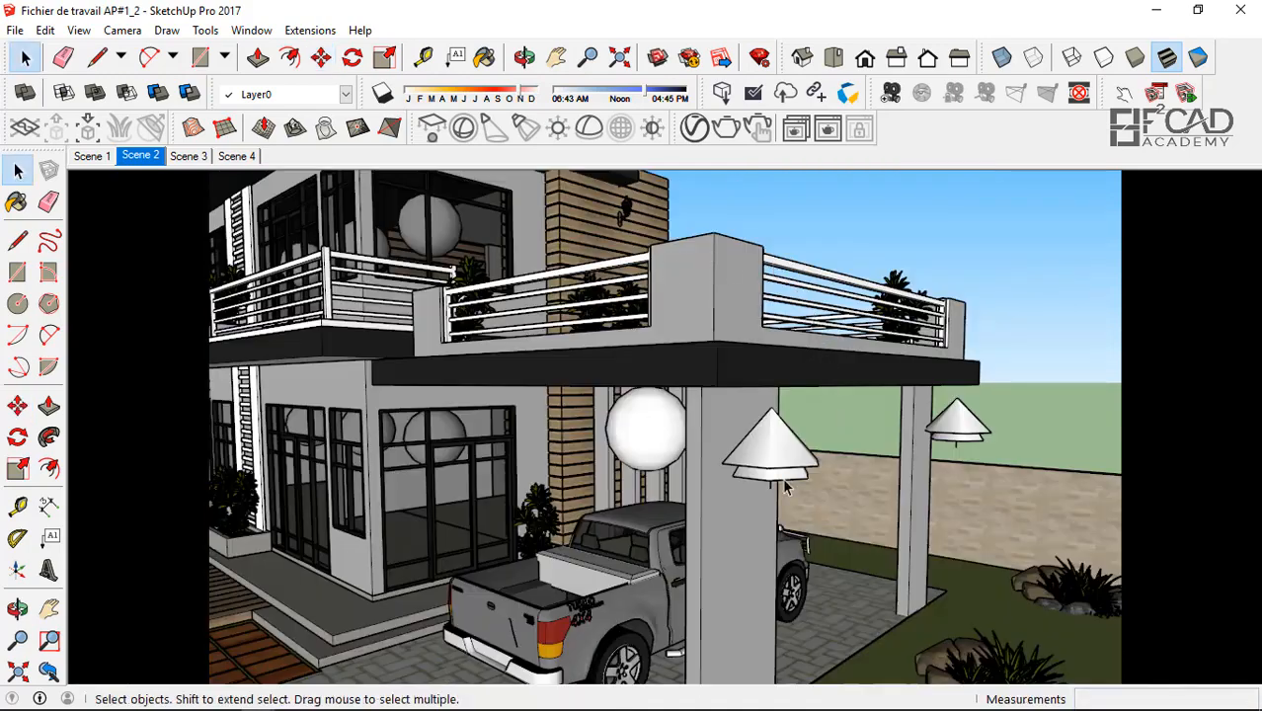
pyautogui.scroll(-4, 783, 498)
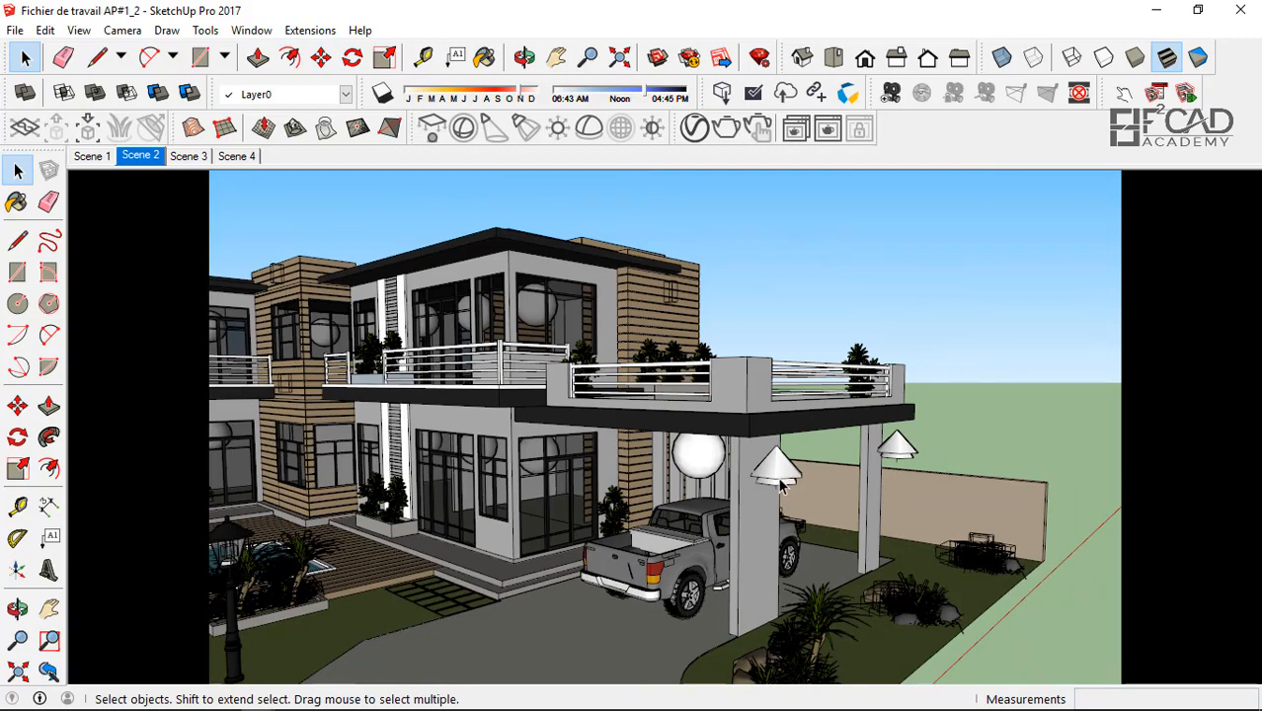
pyautogui.scroll(5, 777, 474)
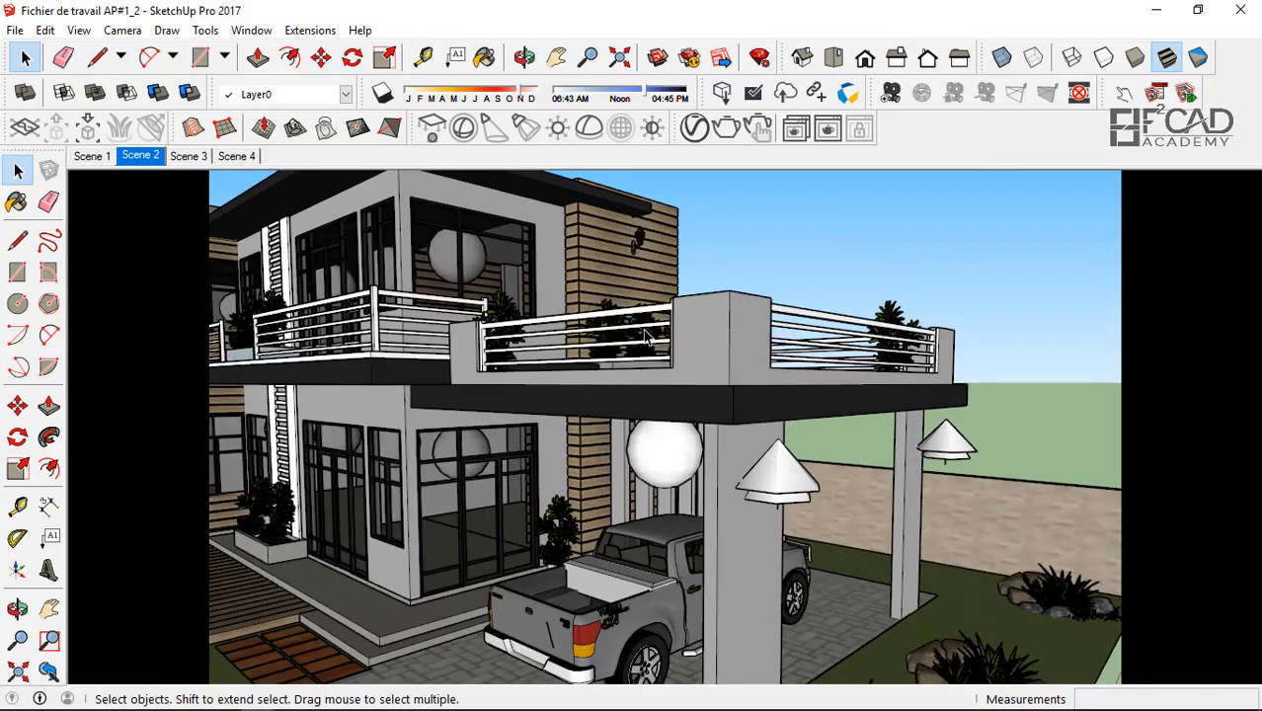
# - Set the V-Ray IES Light's filter color to RGB 243, 203, 105
pyautogui.click(696, 130)
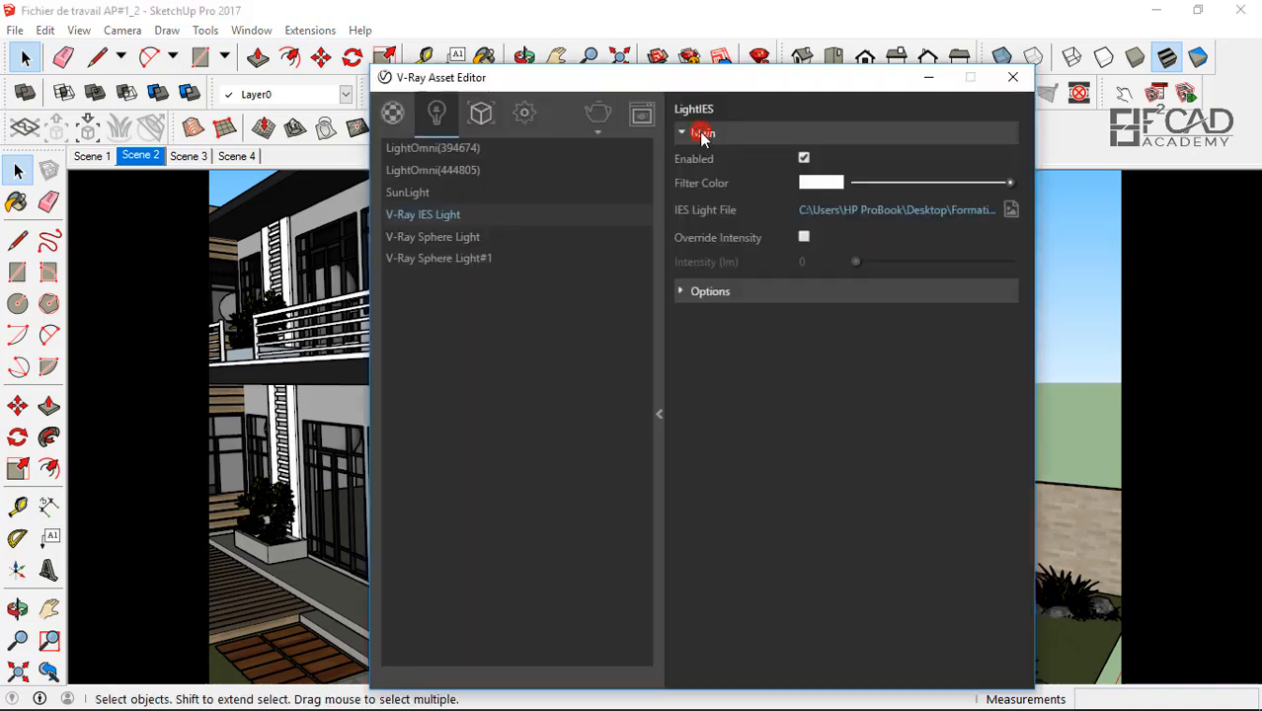
pyautogui.moveTo(750, 89); pyautogui.dragTo(618, 83)
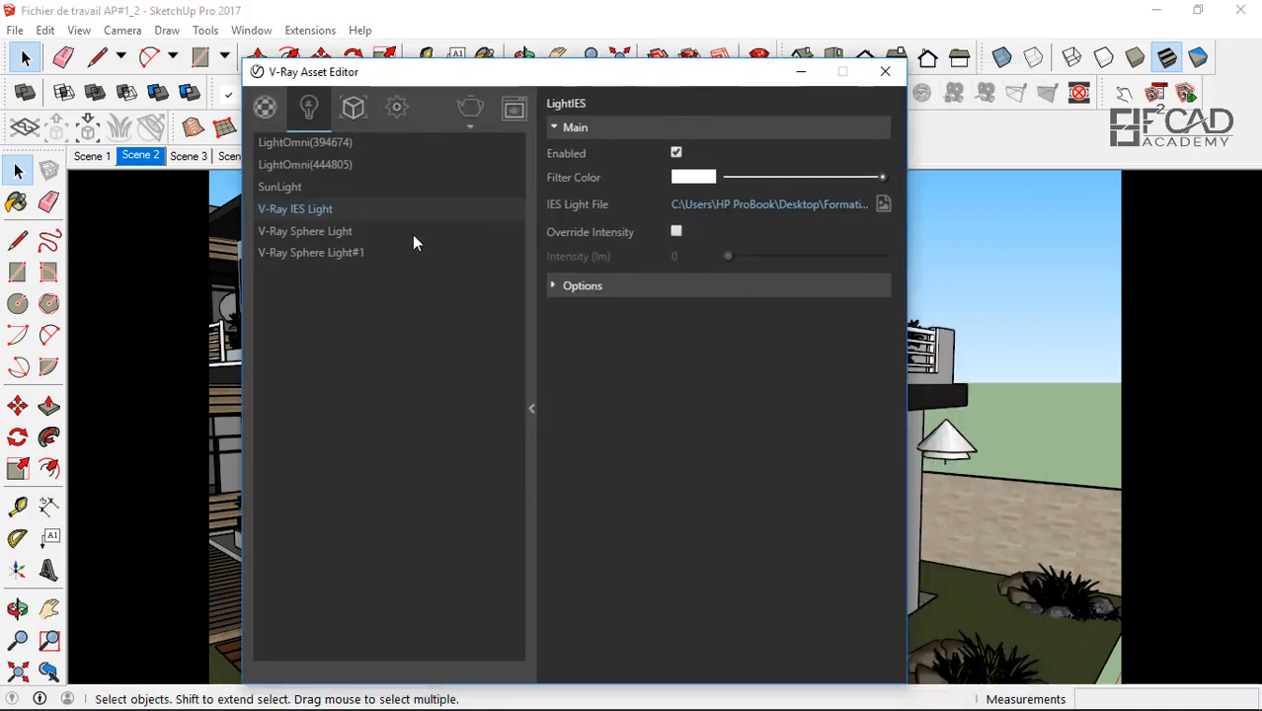
pyautogui.click(355, 203)
pyautogui.click(696, 178)
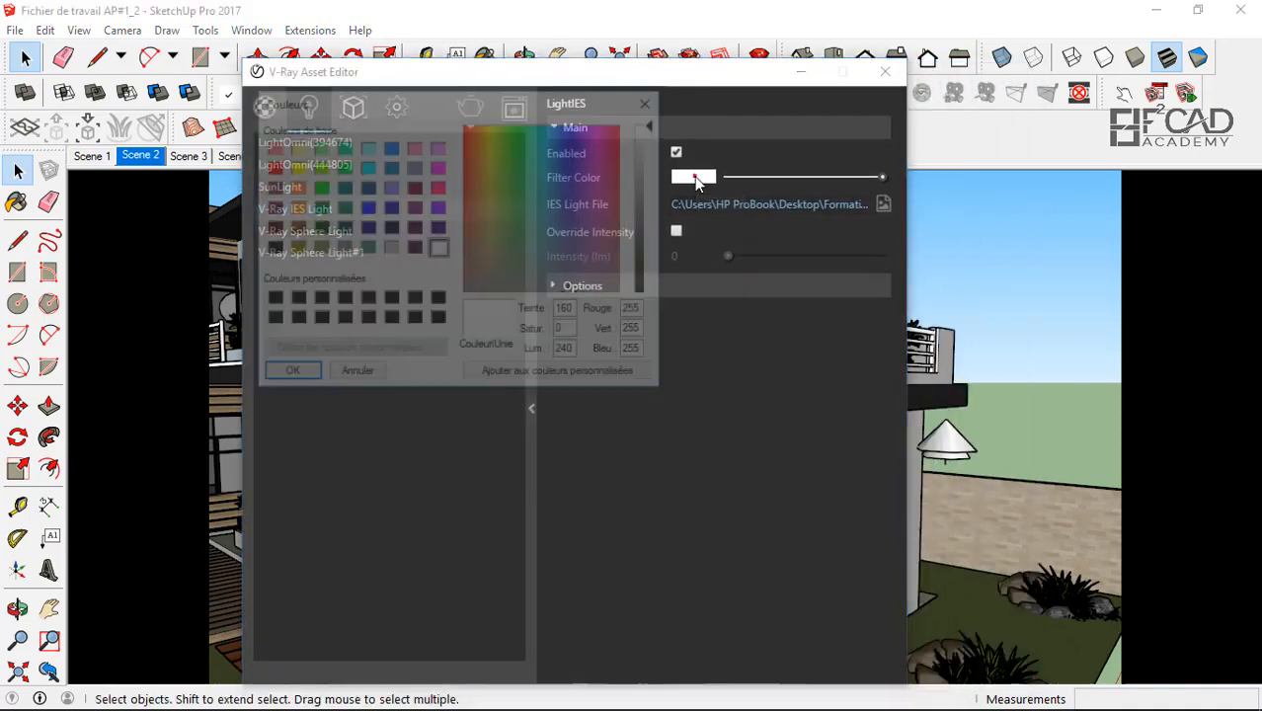
pyautogui.click(652, 99)
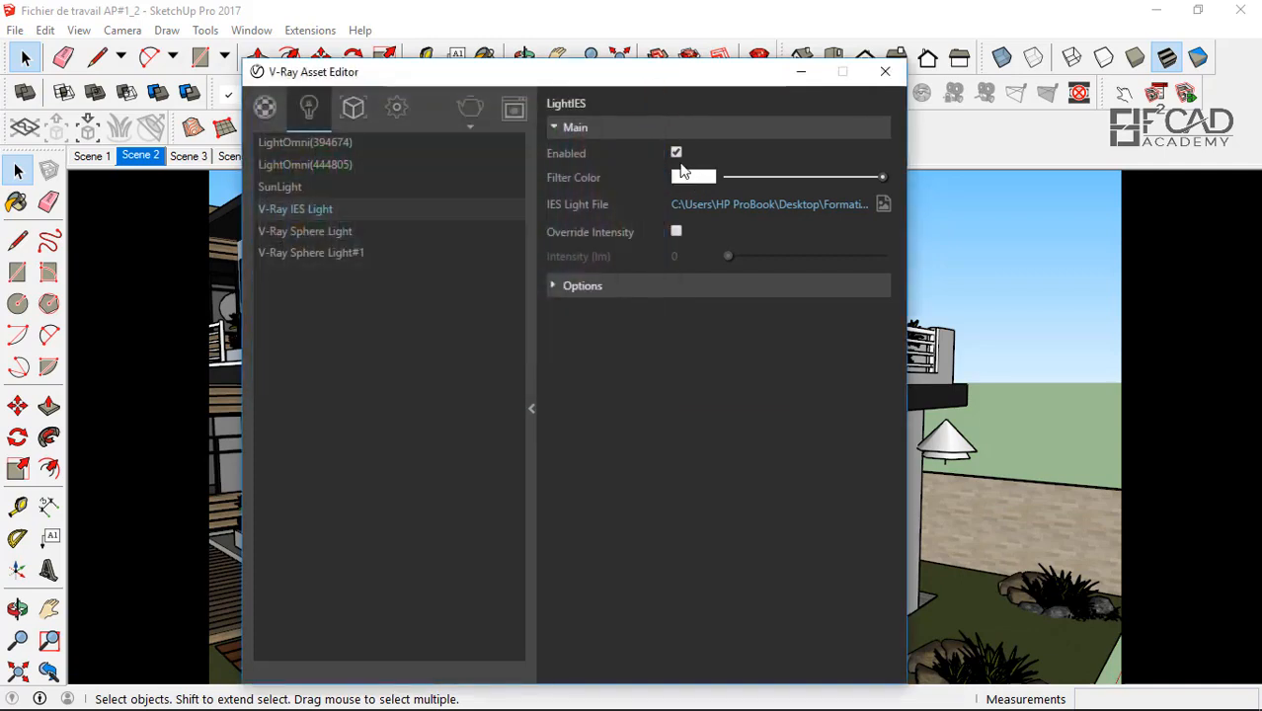
pyautogui.click(692, 177)
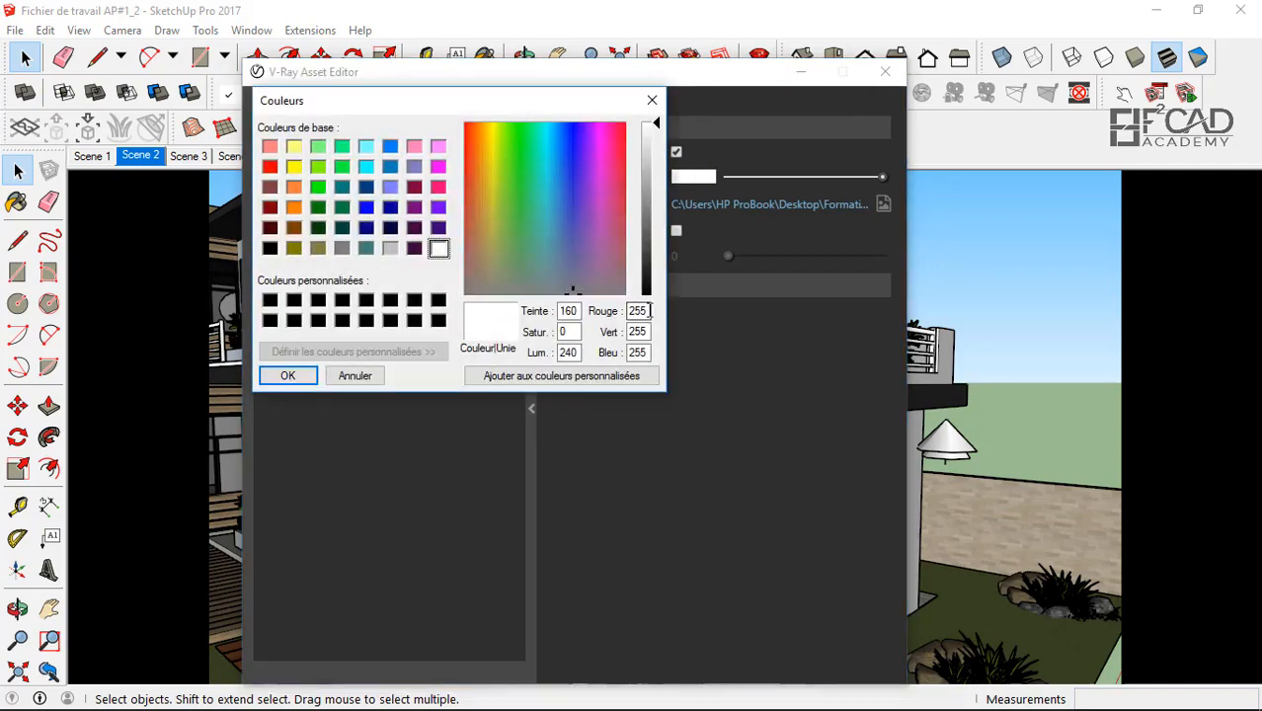
pyautogui.moveTo(649, 311); pyautogui.dragTo(620, 310)
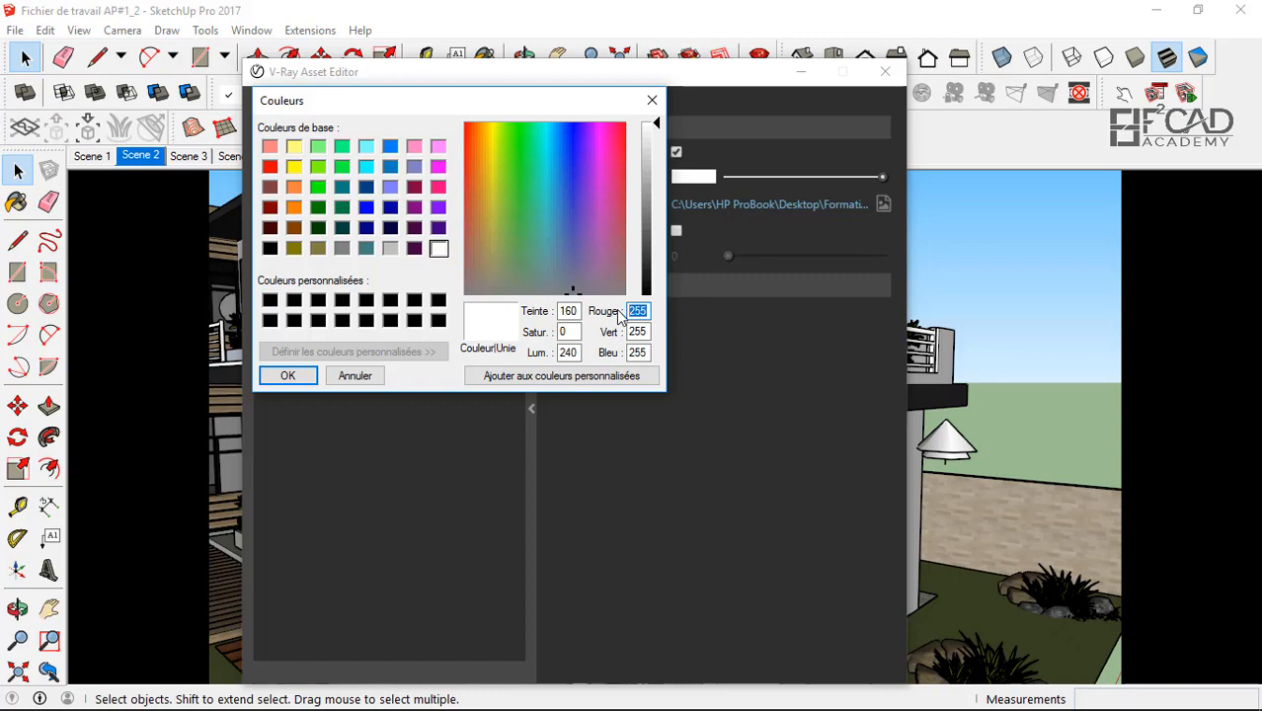
pyautogui.write('243')
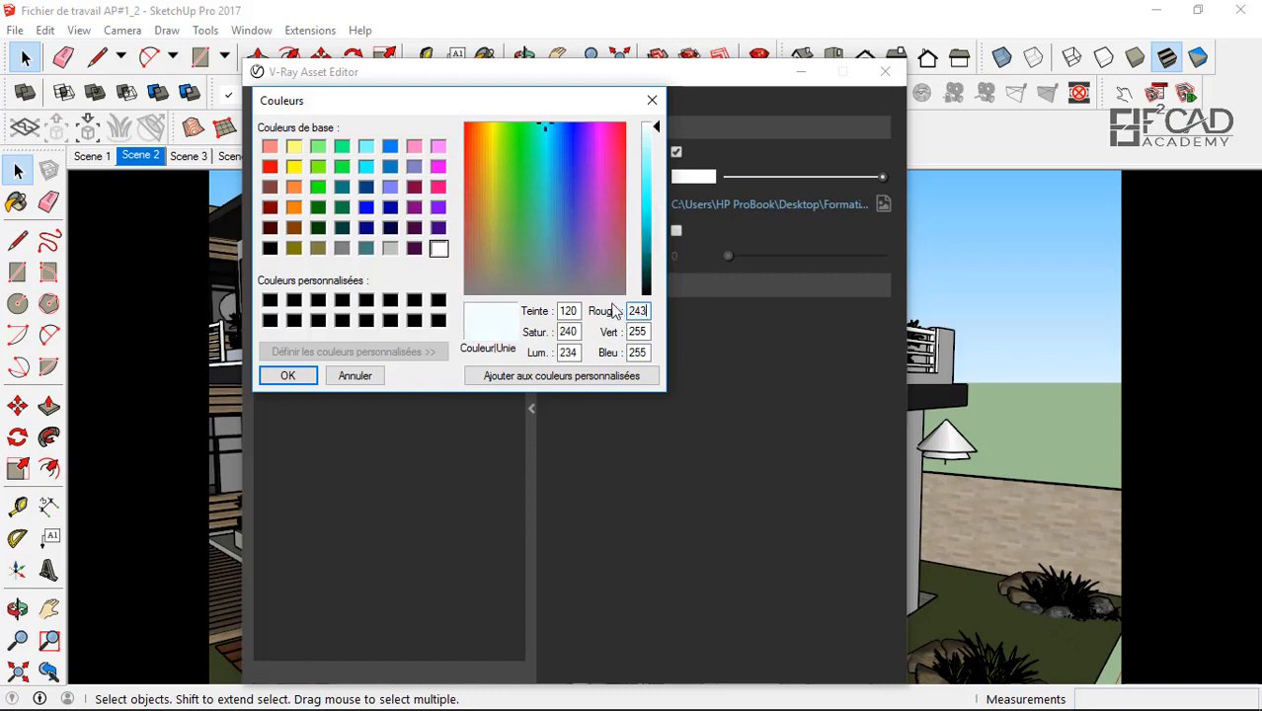
pyautogui.moveTo(643, 330); pyautogui.dragTo(607, 338)
pyautogui.write('203')
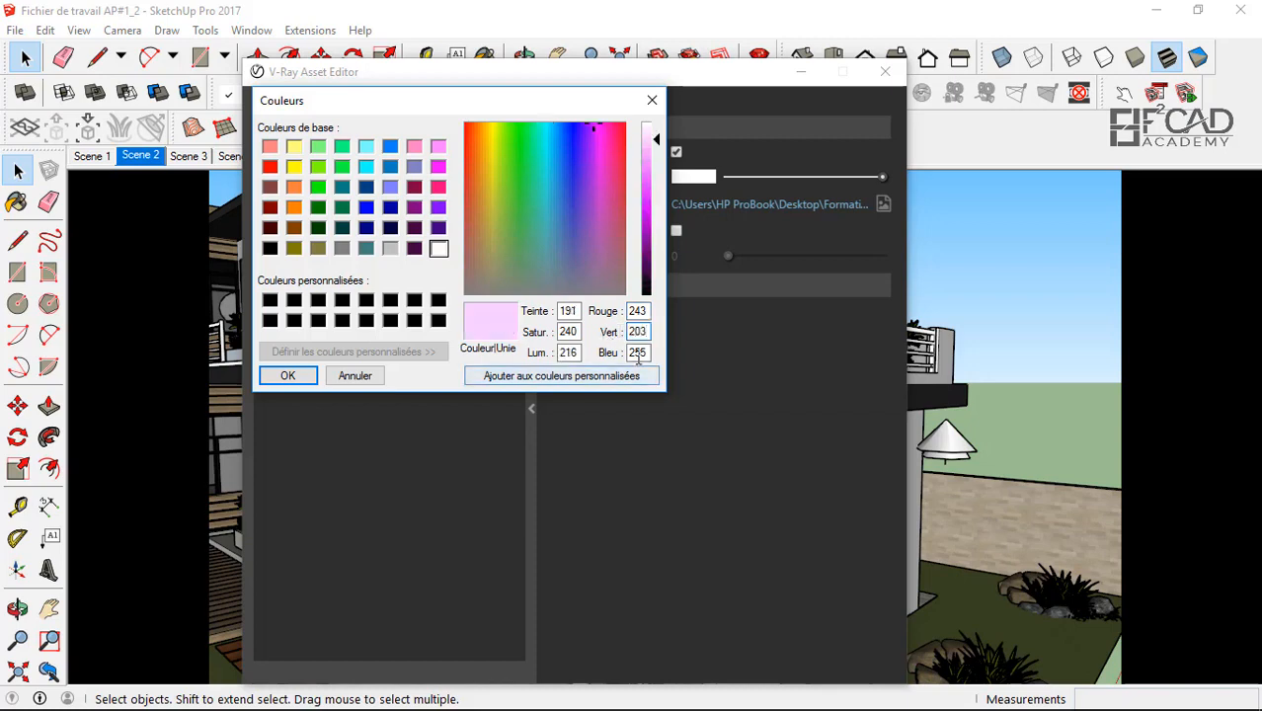
pyautogui.moveTo(642, 353); pyautogui.dragTo(602, 356)
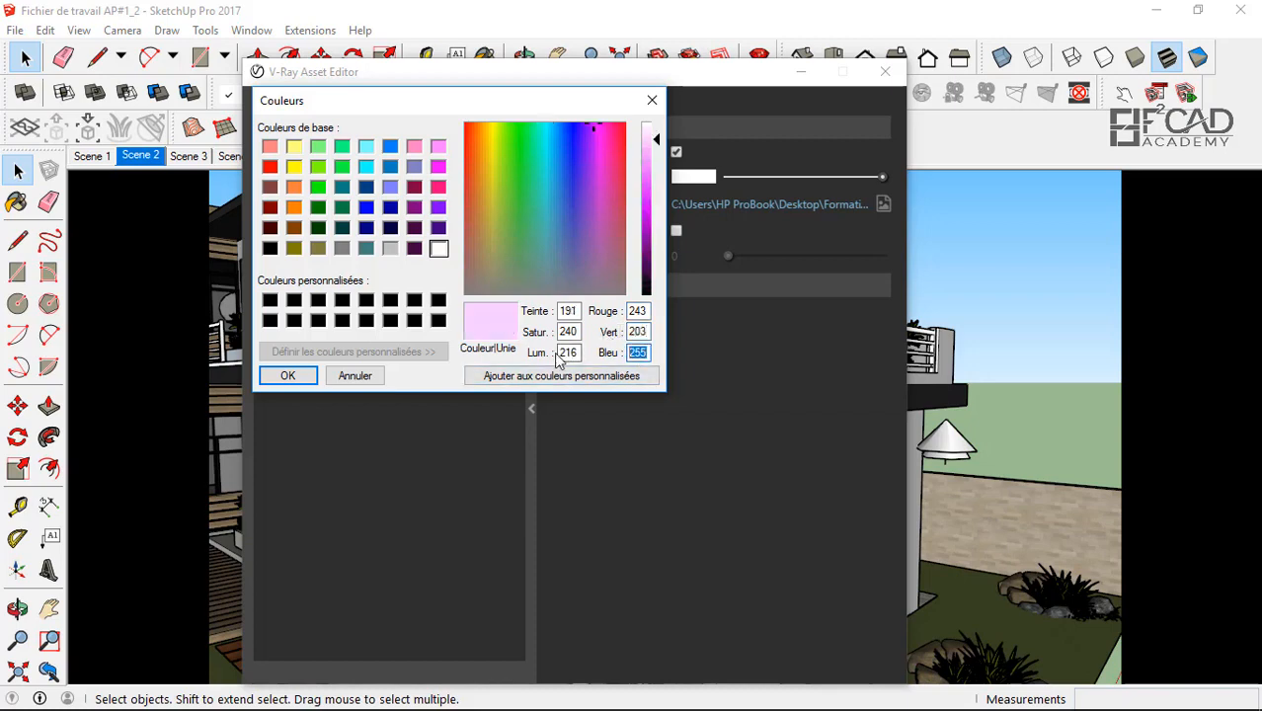
pyautogui.write('105')
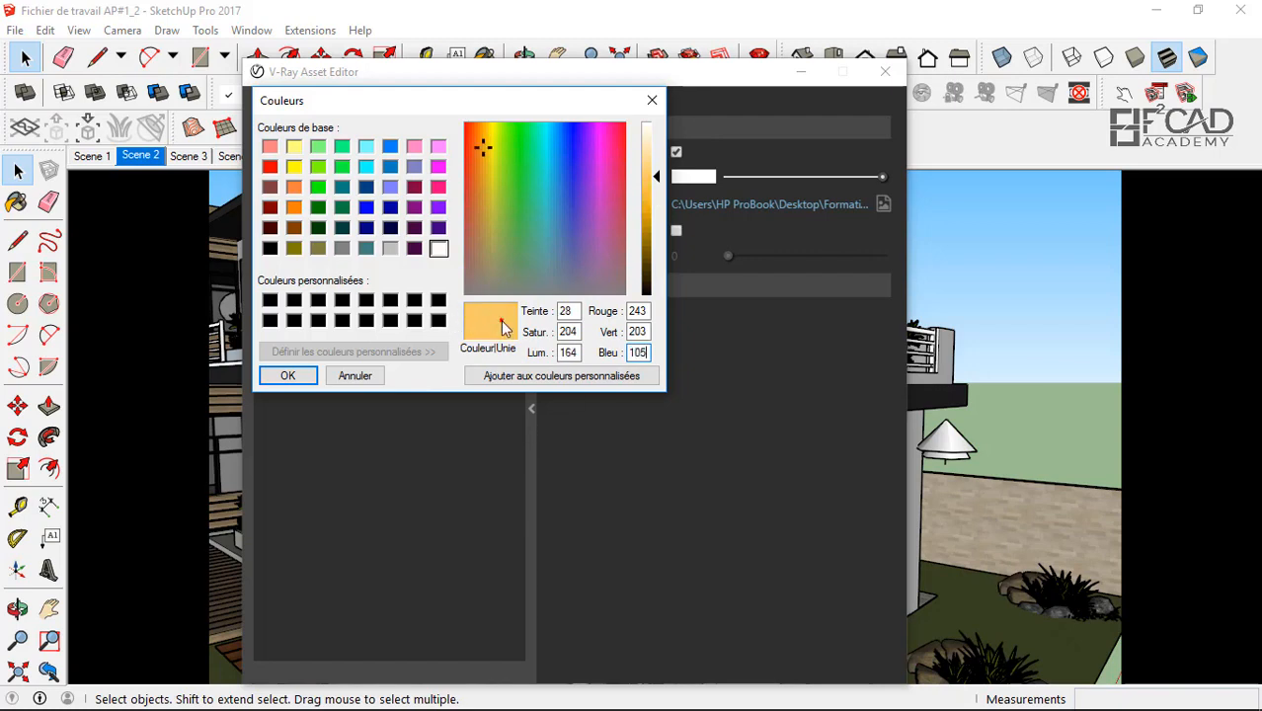
pyautogui.click(284, 374)
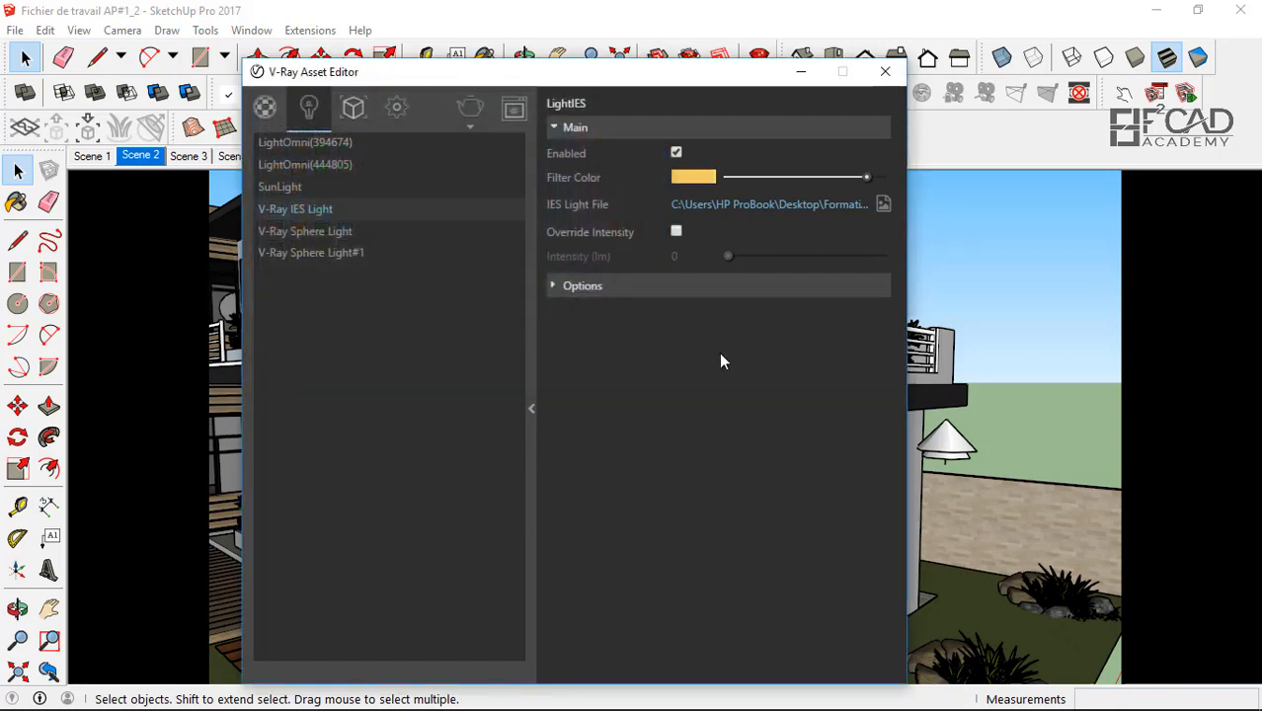
# - Override the V-Ray IES Light's intensity and set it to 1000 lm
pyautogui.click(676, 233)
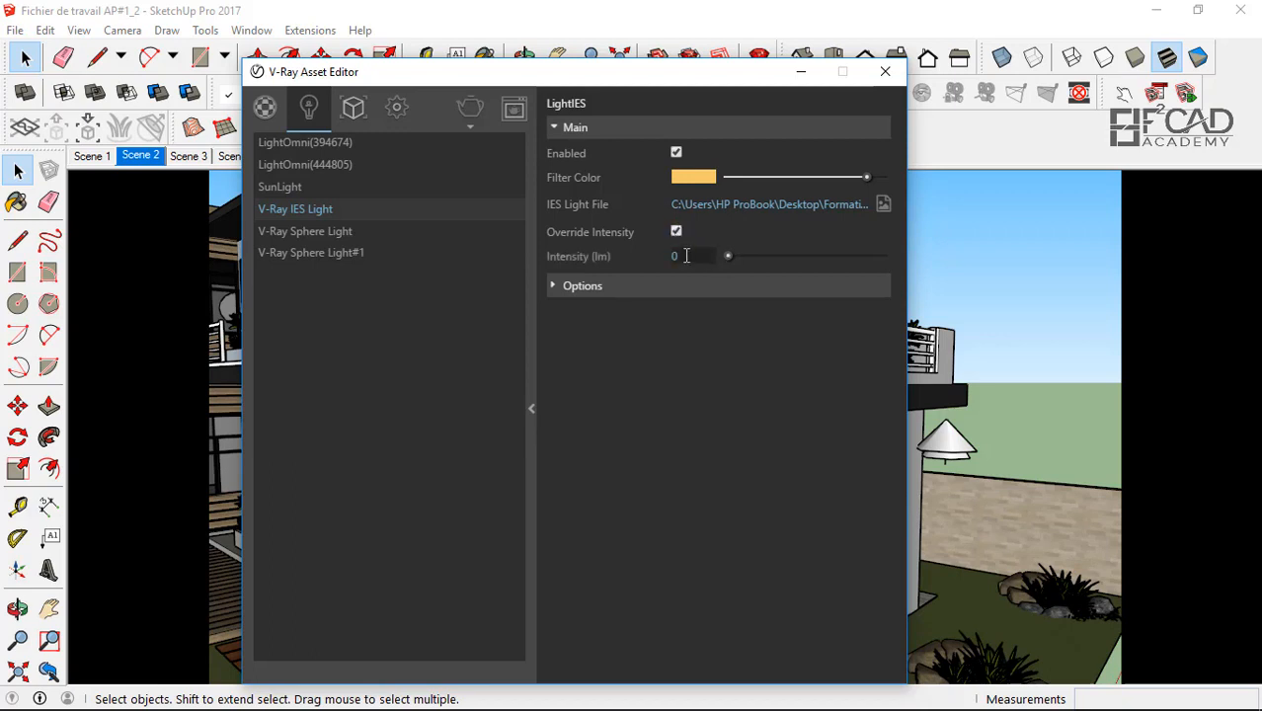
pyautogui.write('1000')
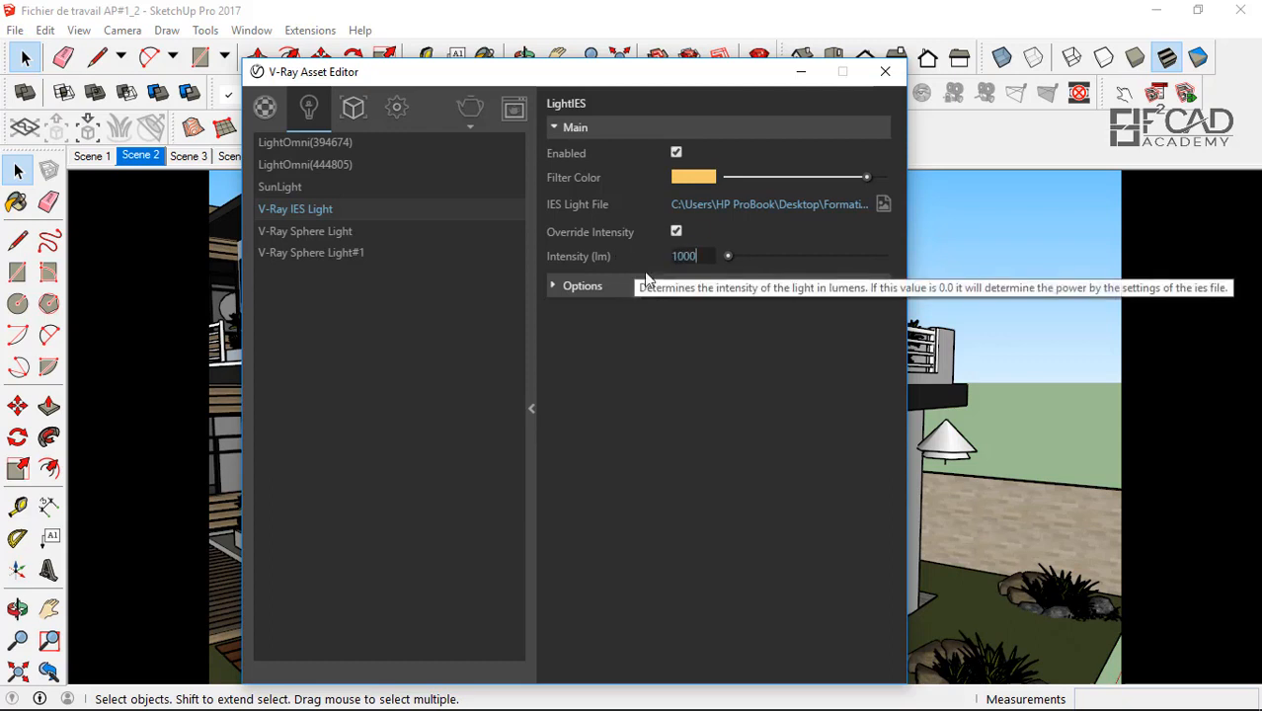
pyautogui.press('Return')
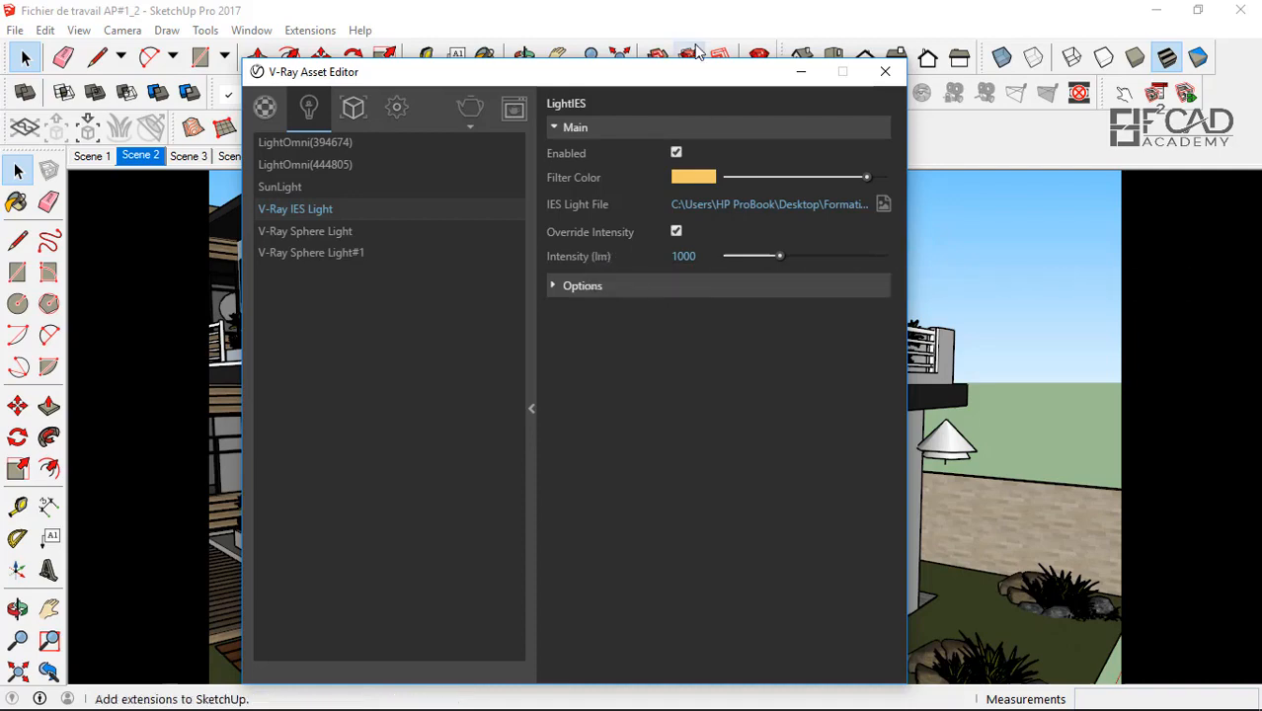
# - Define a render region around the carport columns in the V-Ray frame buffer and start rendering it
pyautogui.moveTo(724, 76); pyautogui.dragTo(899, 78)
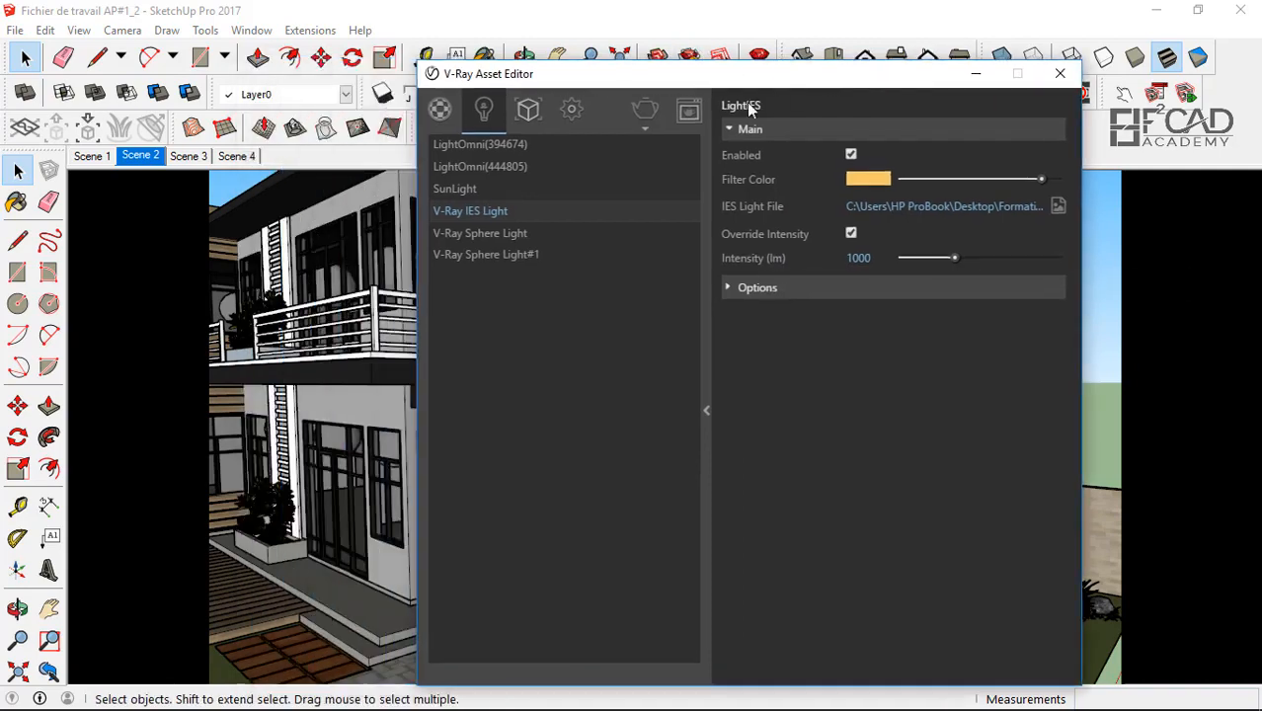
pyautogui.click(691, 109)
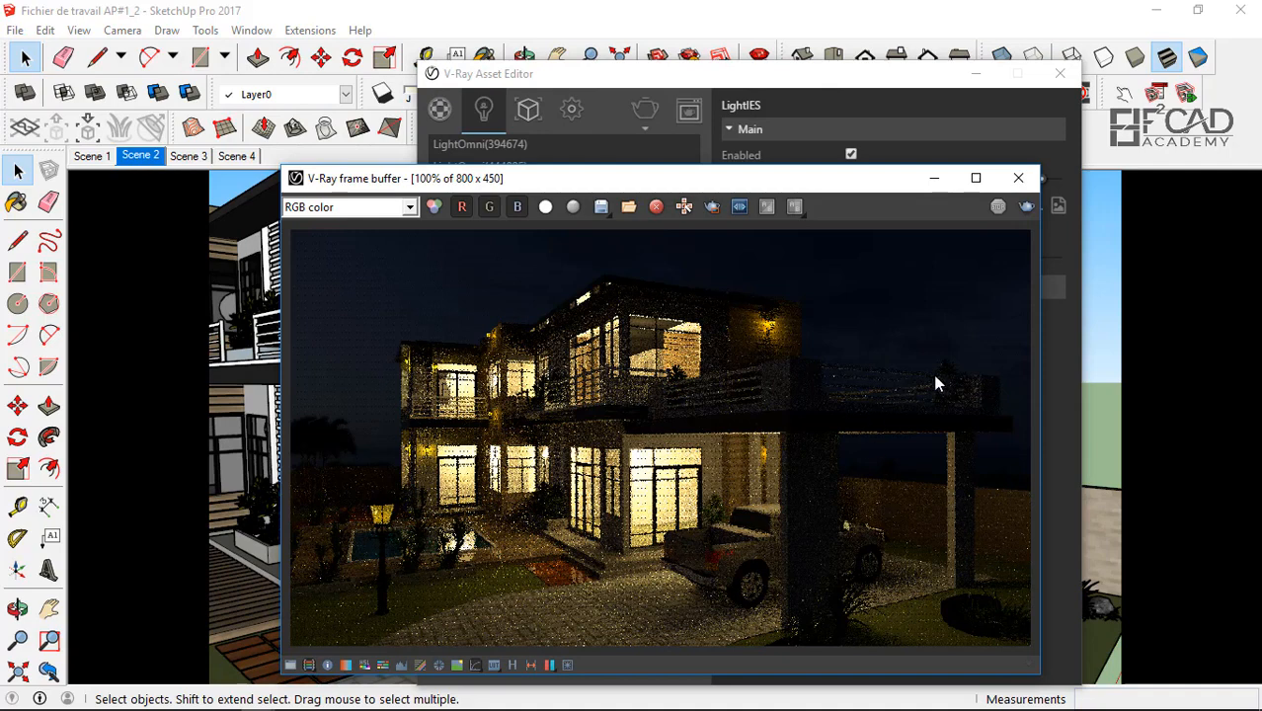
pyautogui.click(712, 206)
pyautogui.moveTo(771, 409); pyautogui.dragTo(1022, 647)
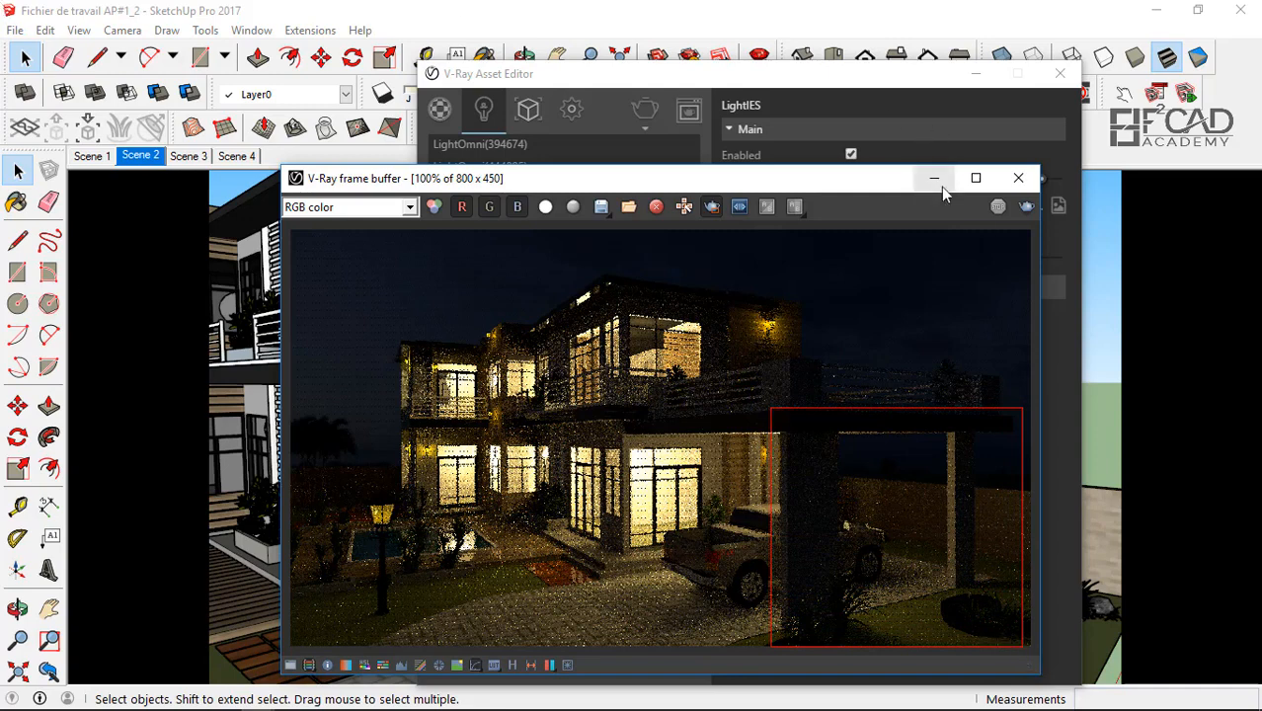
pyautogui.click(1027, 209)
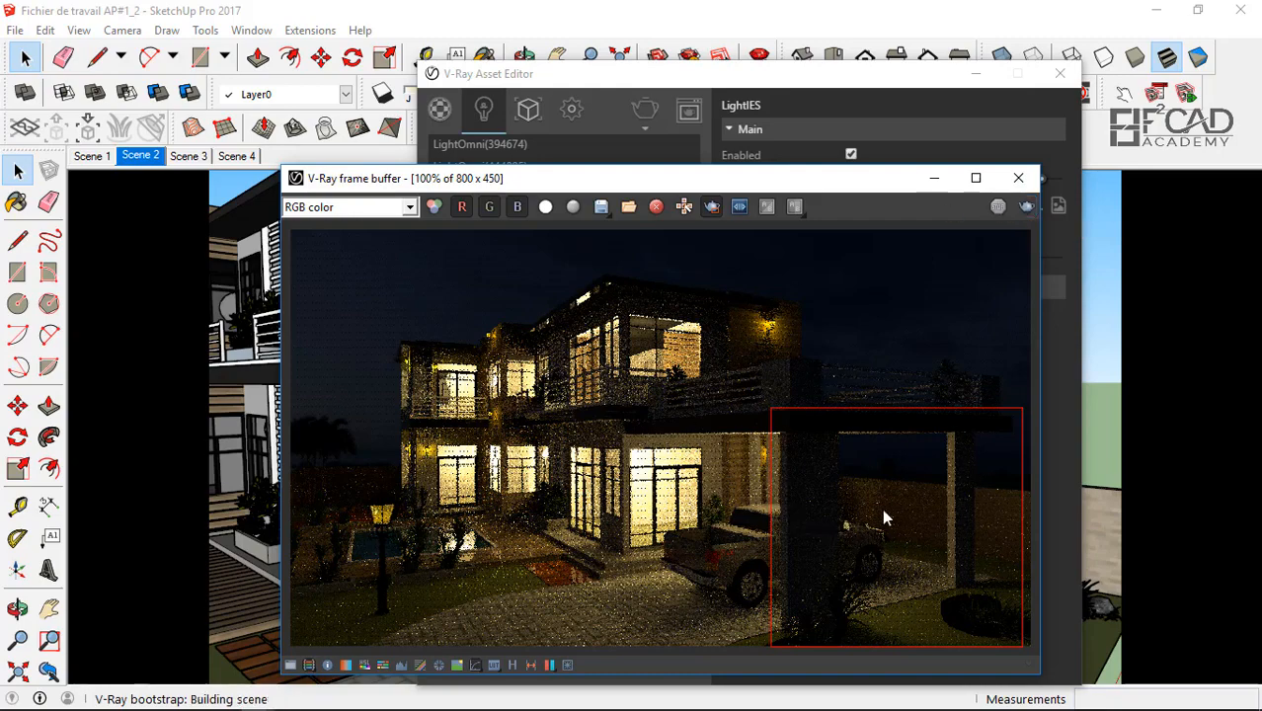
# - Examine the carport region render in the V-Ray frame buffer alongside the V-Ray IES Light's intensity setting
pyautogui.moveTo(836, 184); pyautogui.dragTo(450, 186)
pyautogui.click(884, 257)
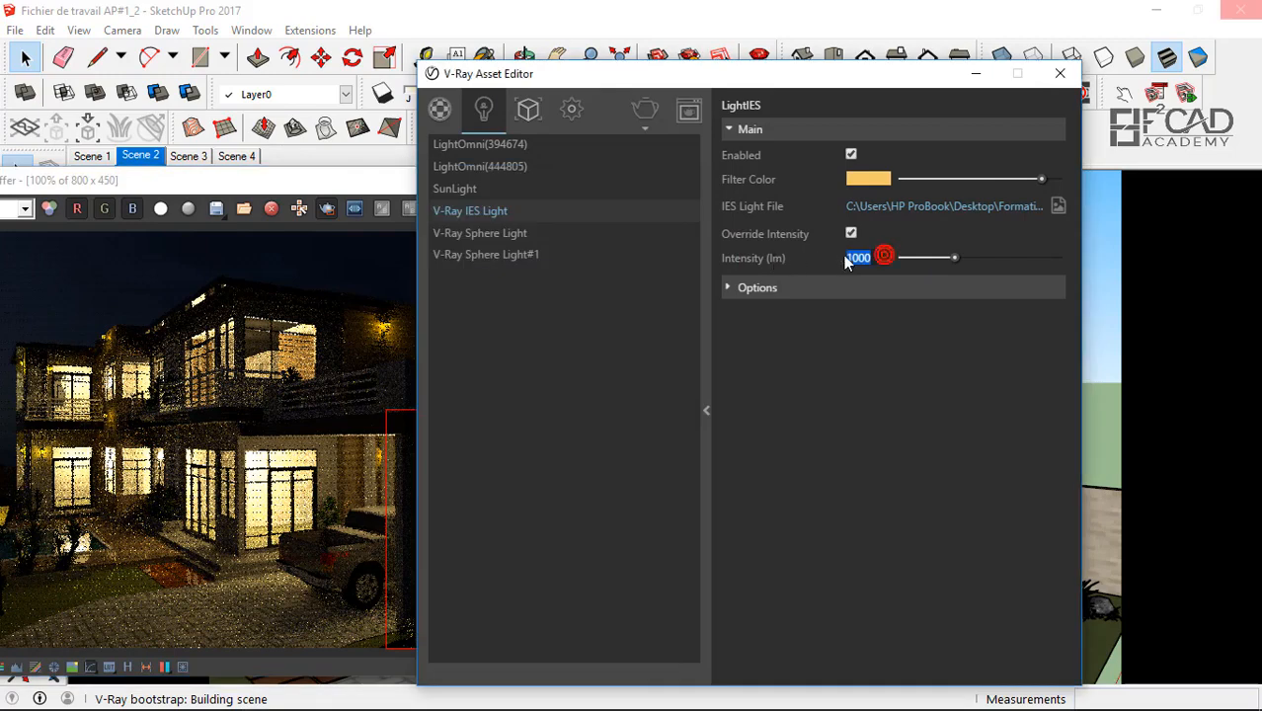
pyautogui.click(869, 257)
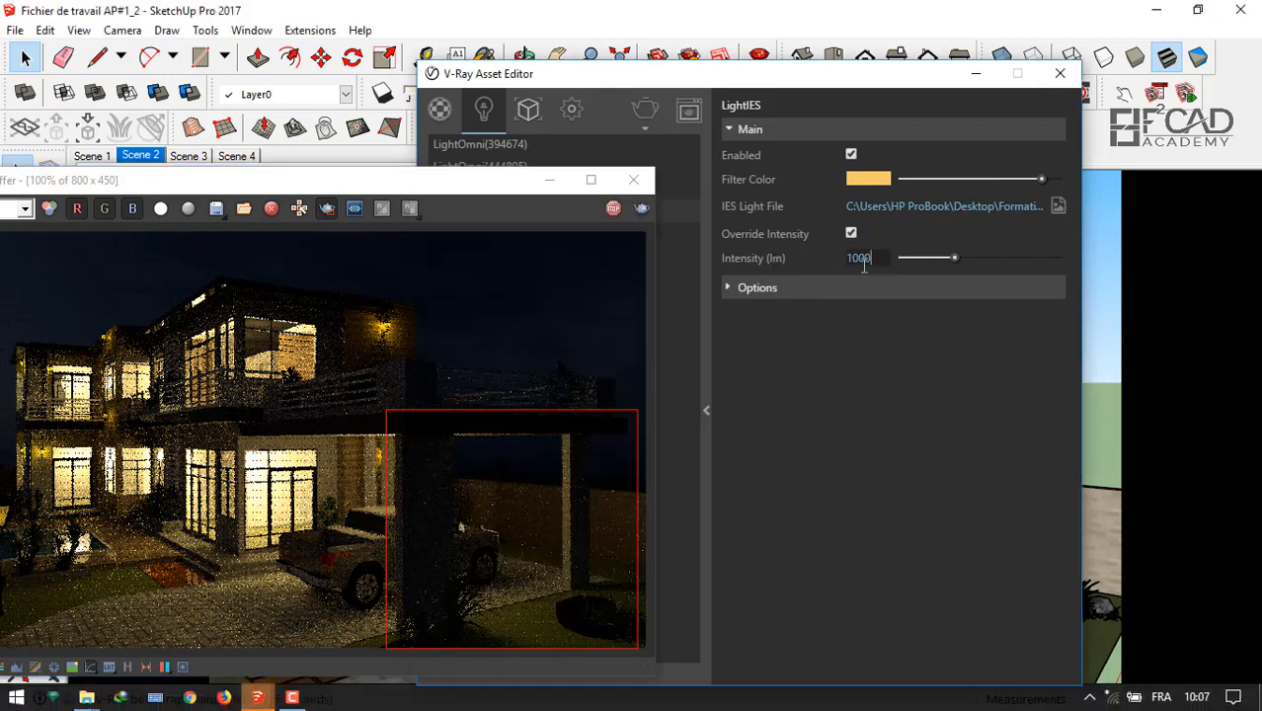
pyautogui.click(161, 192)
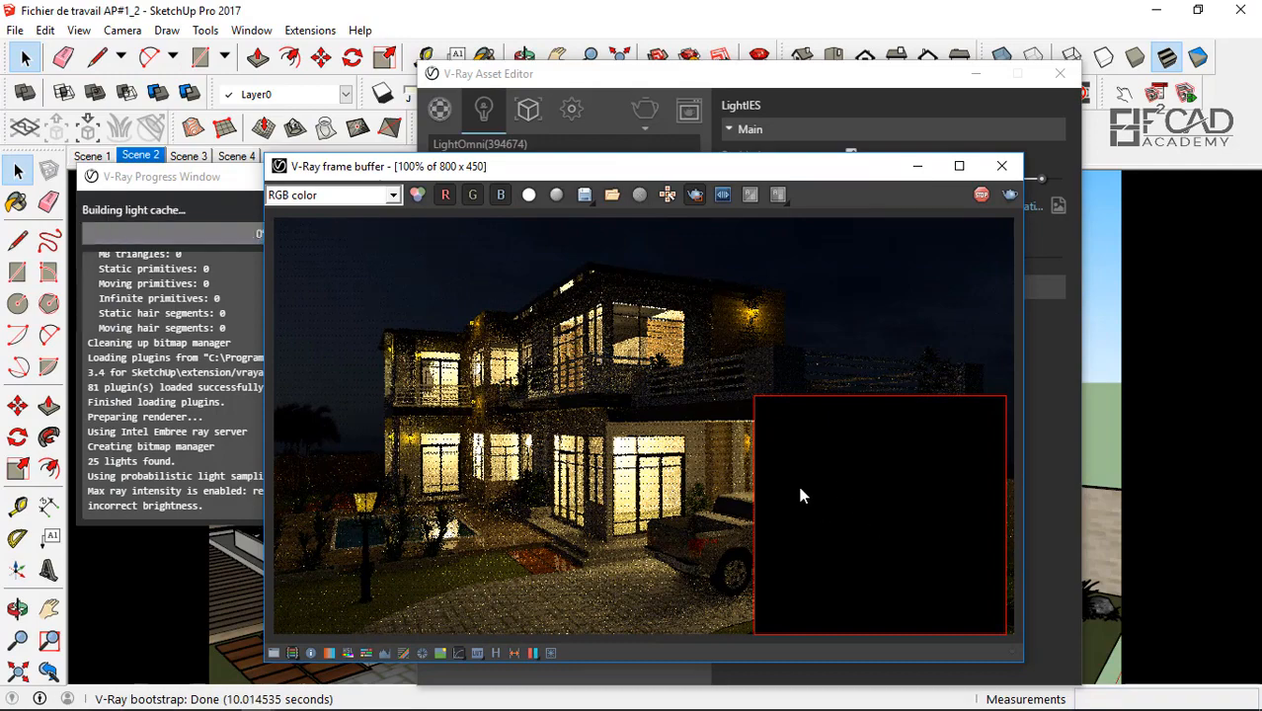
pyautogui.scroll(-1, 849, 489)
pyautogui.scroll(1, 766, 446)
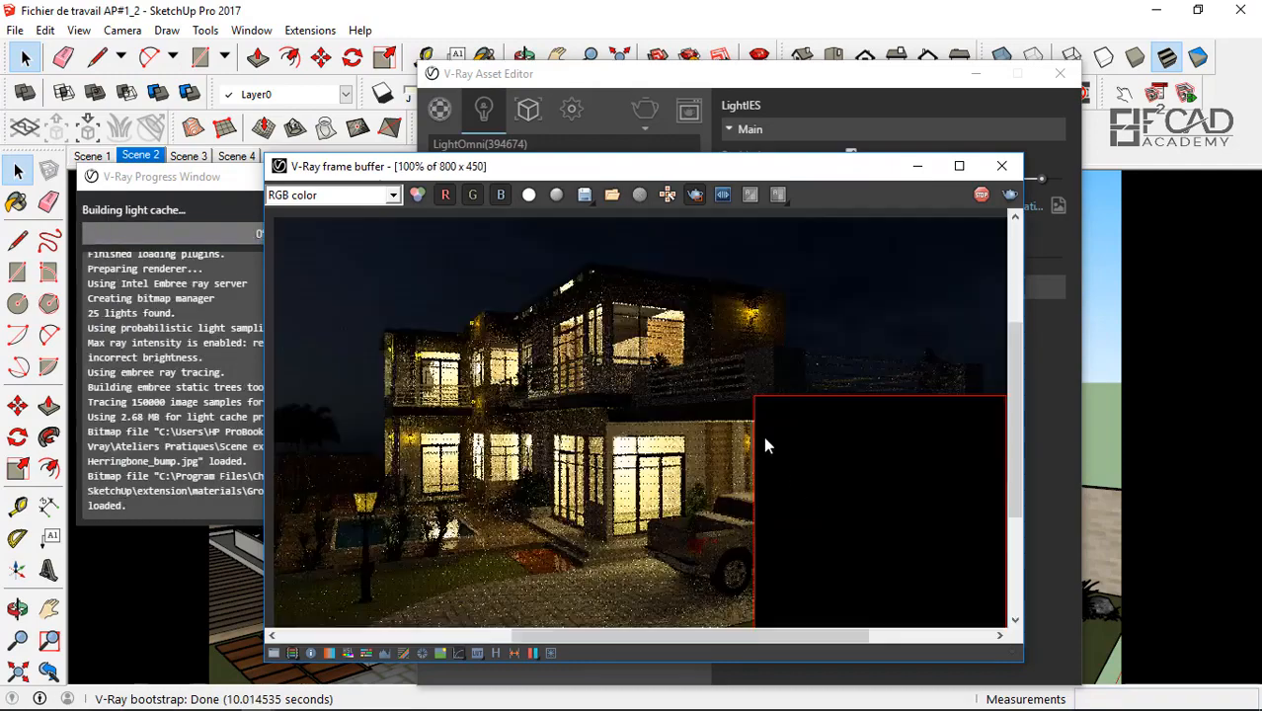
pyautogui.scroll(1, 768, 445)
pyautogui.scroll(-2, 837, 470)
pyautogui.scroll(1, 830, 494)
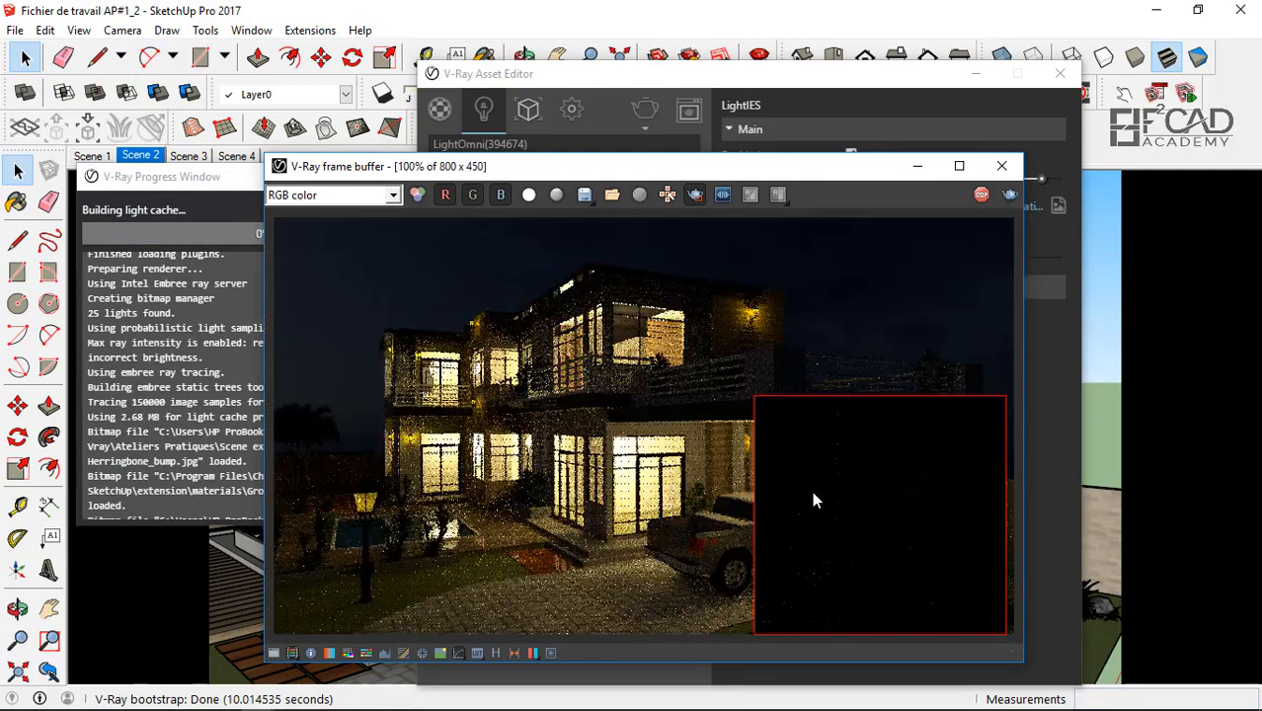
pyautogui.moveTo(771, 171); pyautogui.dragTo(693, 102)
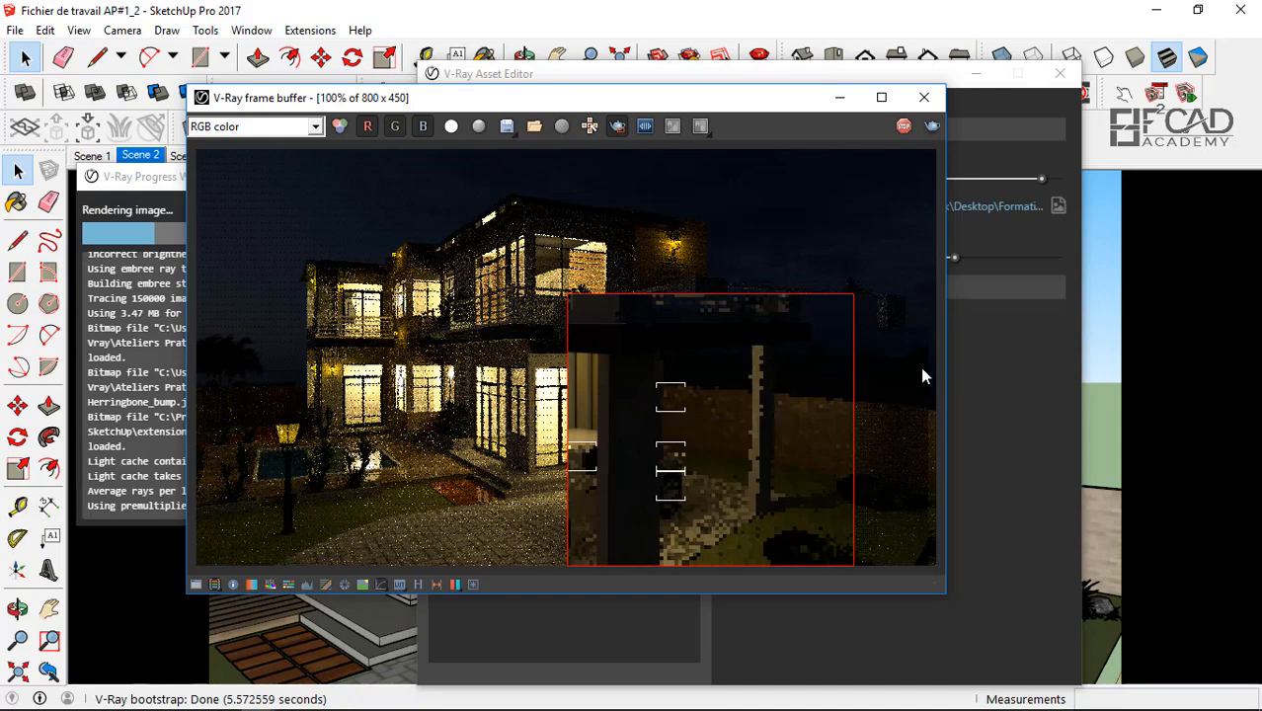
# - Set the V-Ray IES Light's intensity to 100000 lm and render the carport region again
pyautogui.moveTo(776, 89); pyautogui.dragTo(567, 96)
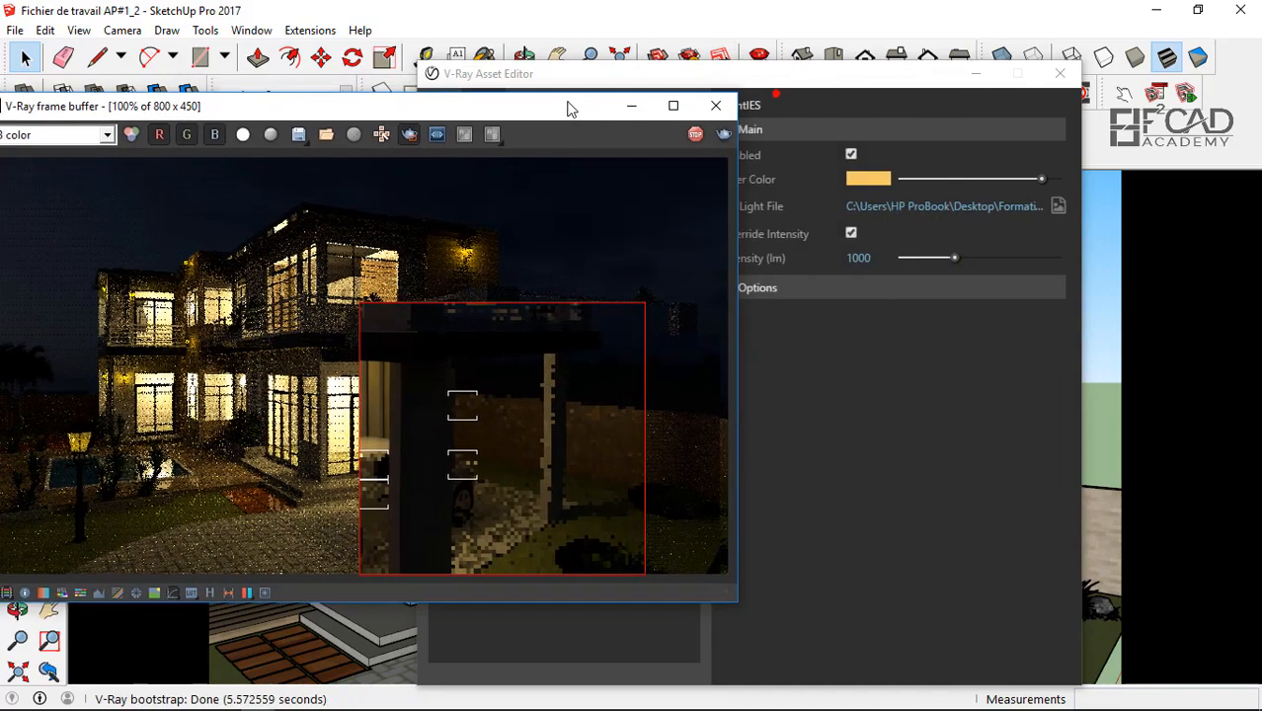
pyautogui.click(762, 257)
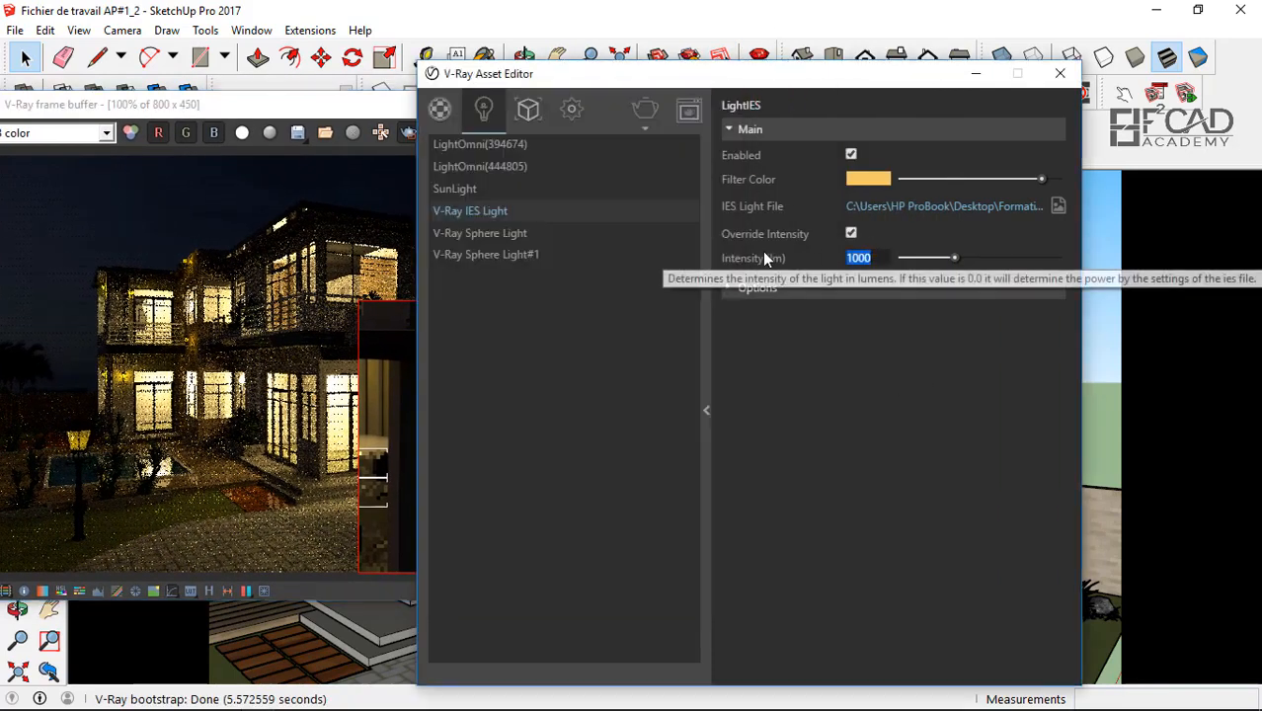
pyautogui.write('100000')
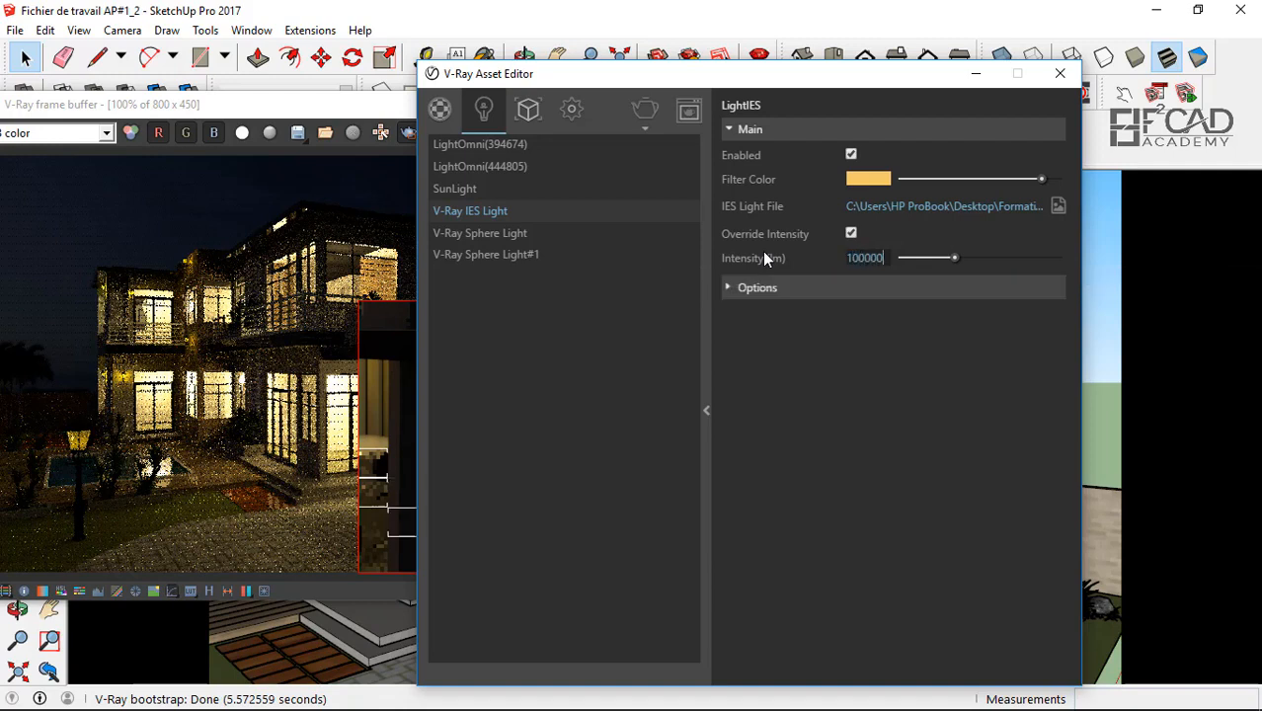
pyautogui.press('Return')
pyautogui.click(307, 258)
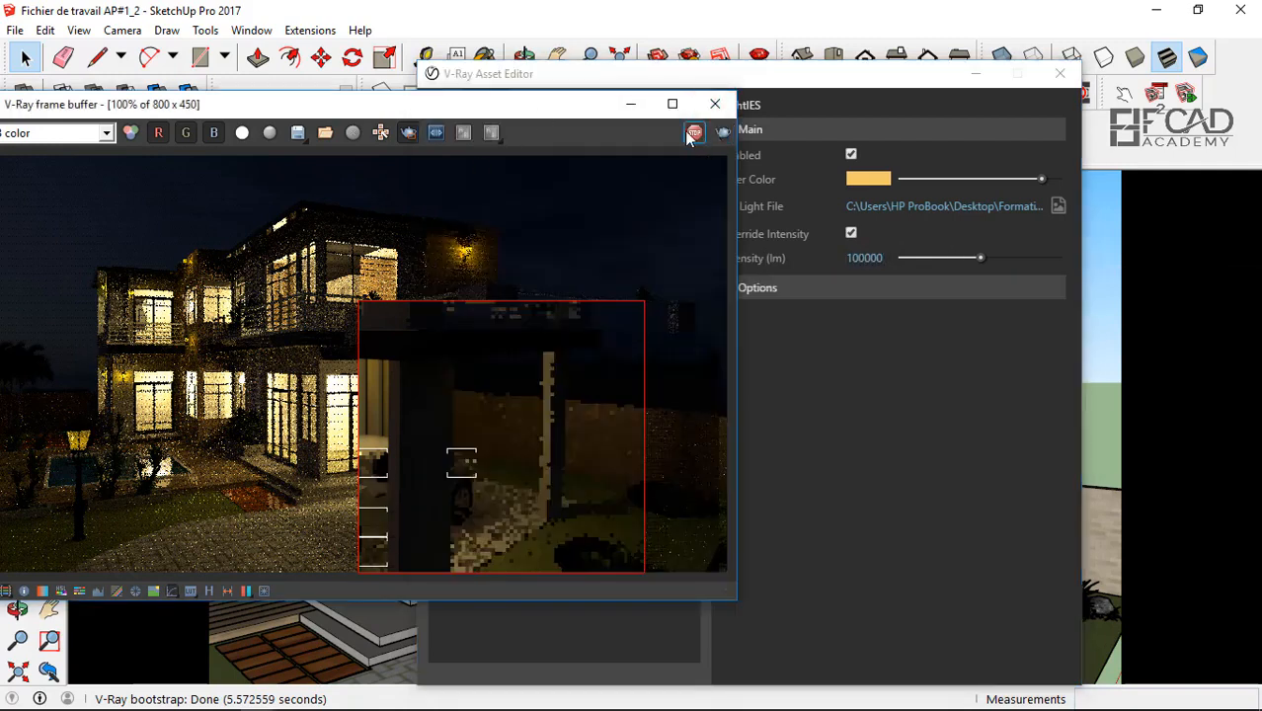
pyautogui.click(722, 133)
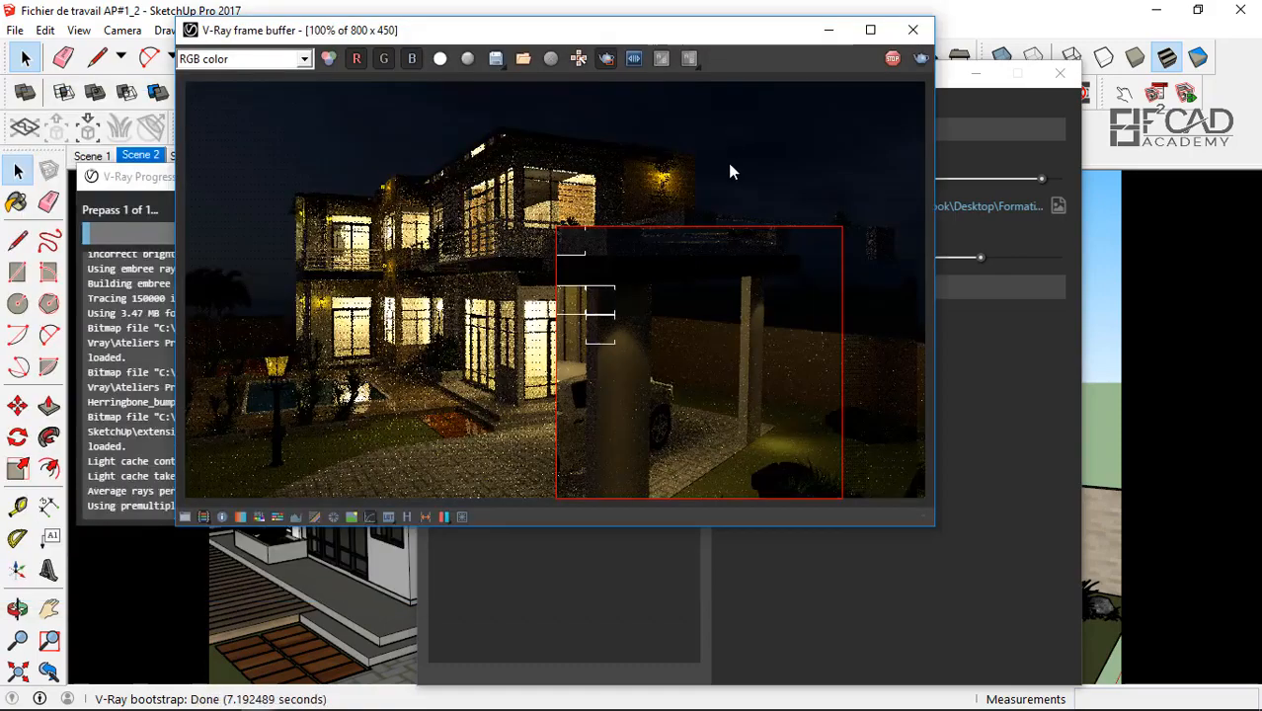
# - Raise the V-Ray IES Light's intensity to 1000000 lm, rerun the carport region render and show it in the frame buffer
pyautogui.scroll(-1, 604, 324)
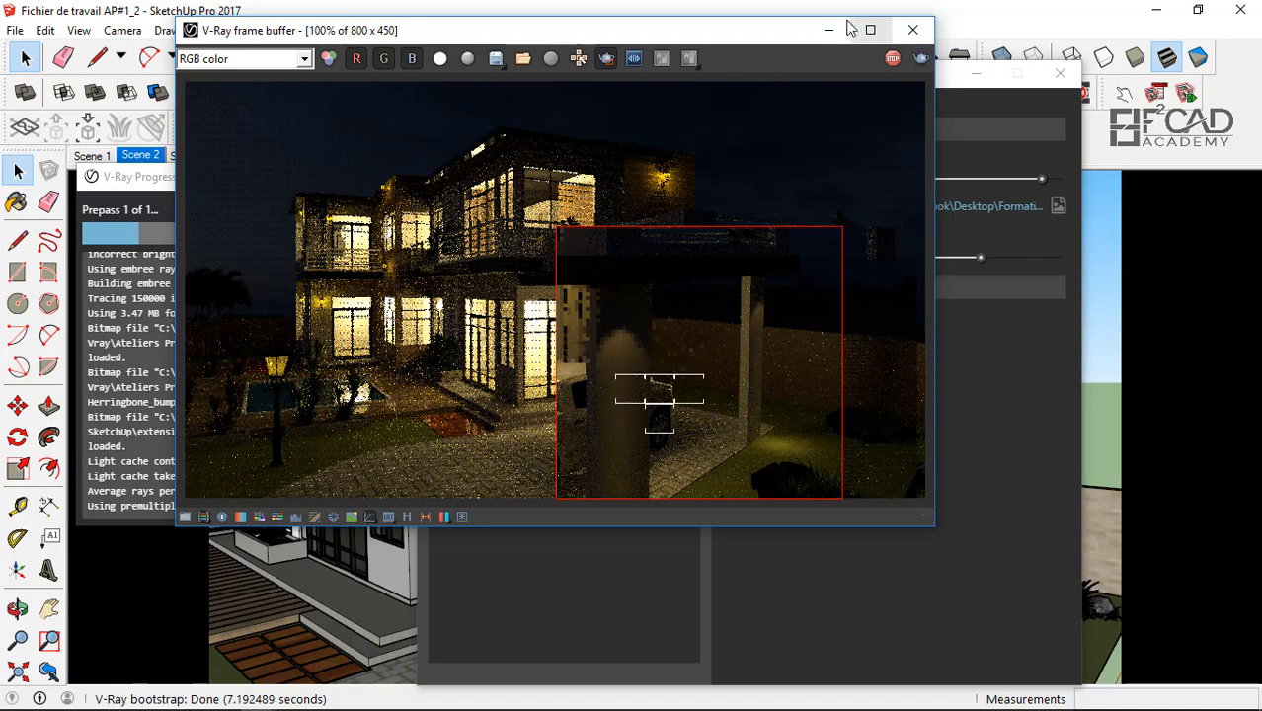
pyautogui.moveTo(799, 28); pyautogui.dragTo(646, 31)
pyautogui.click(888, 256)
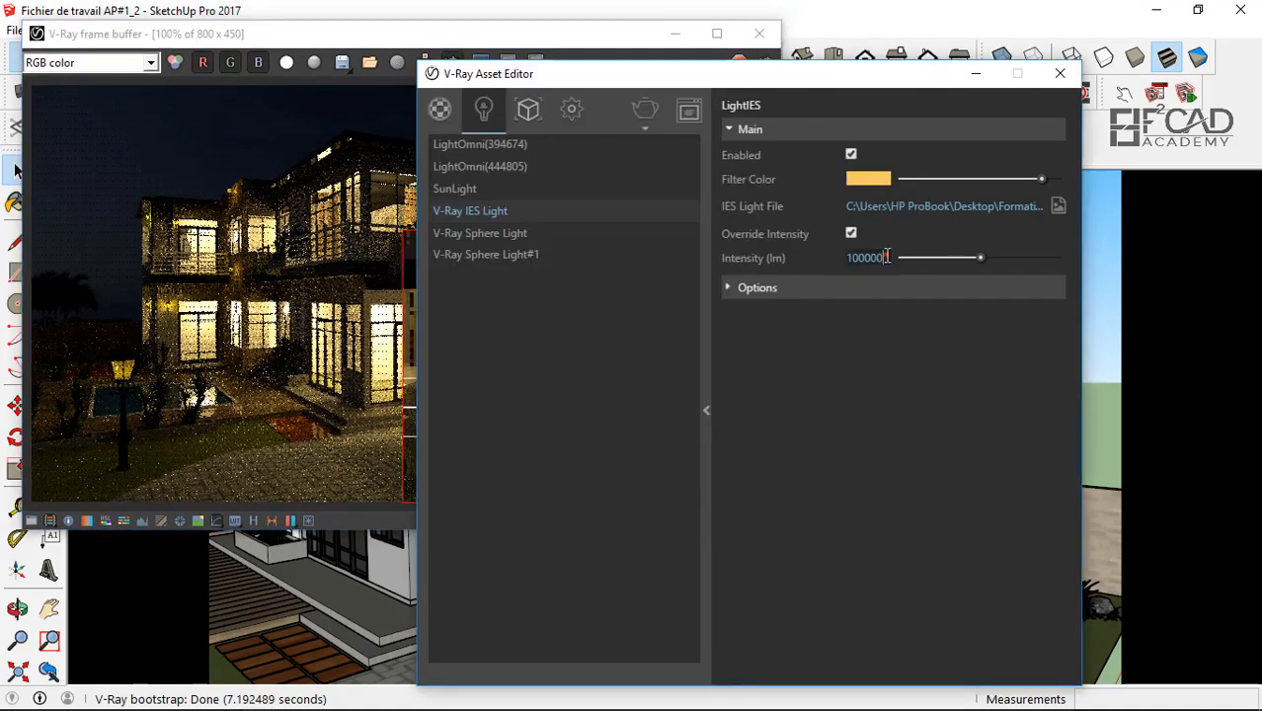
pyautogui.click(713, 242)
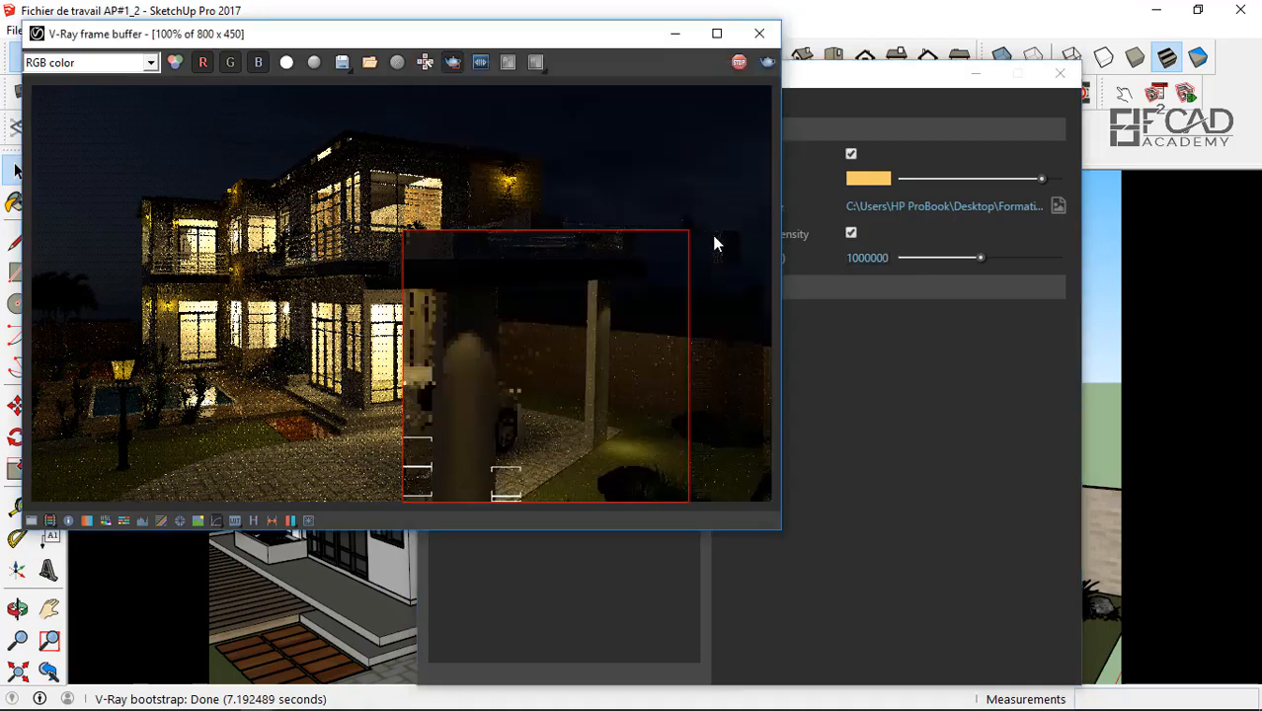
pyautogui.moveTo(593, 35); pyautogui.dragTo(824, 158)
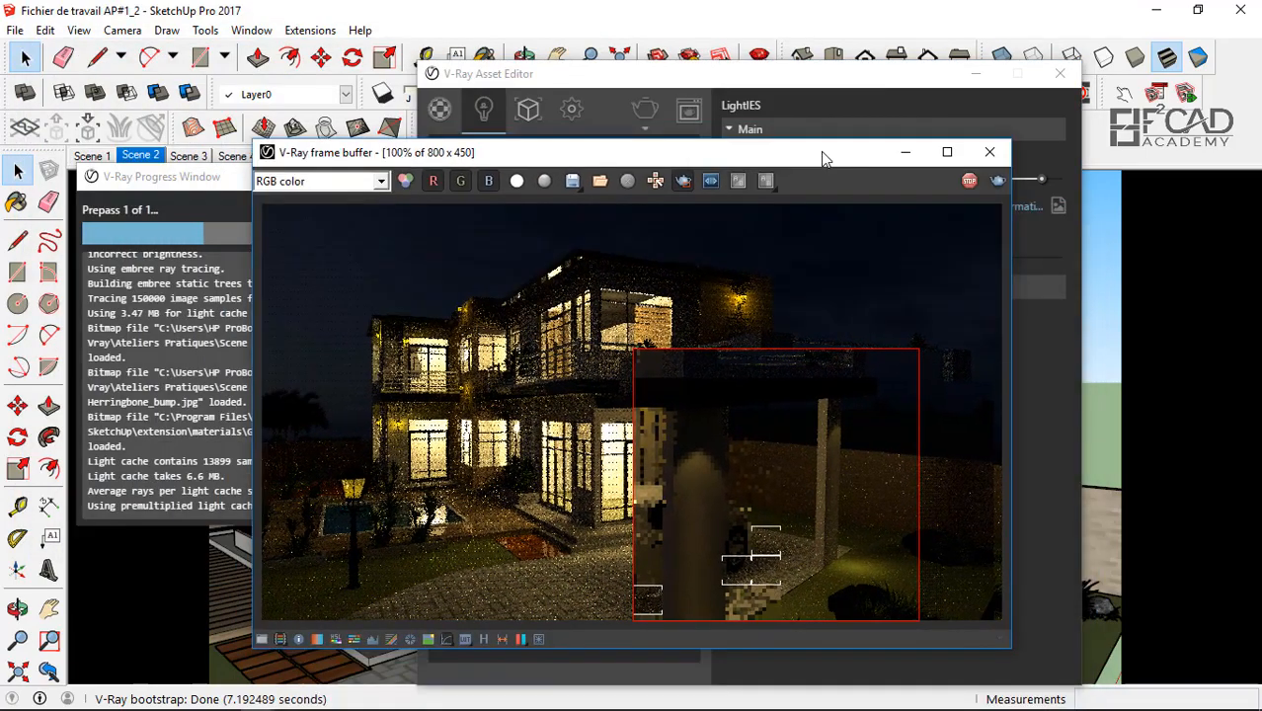
pyautogui.moveTo(968, 154); pyautogui.dragTo(874, 153)
pyautogui.click(894, 150)
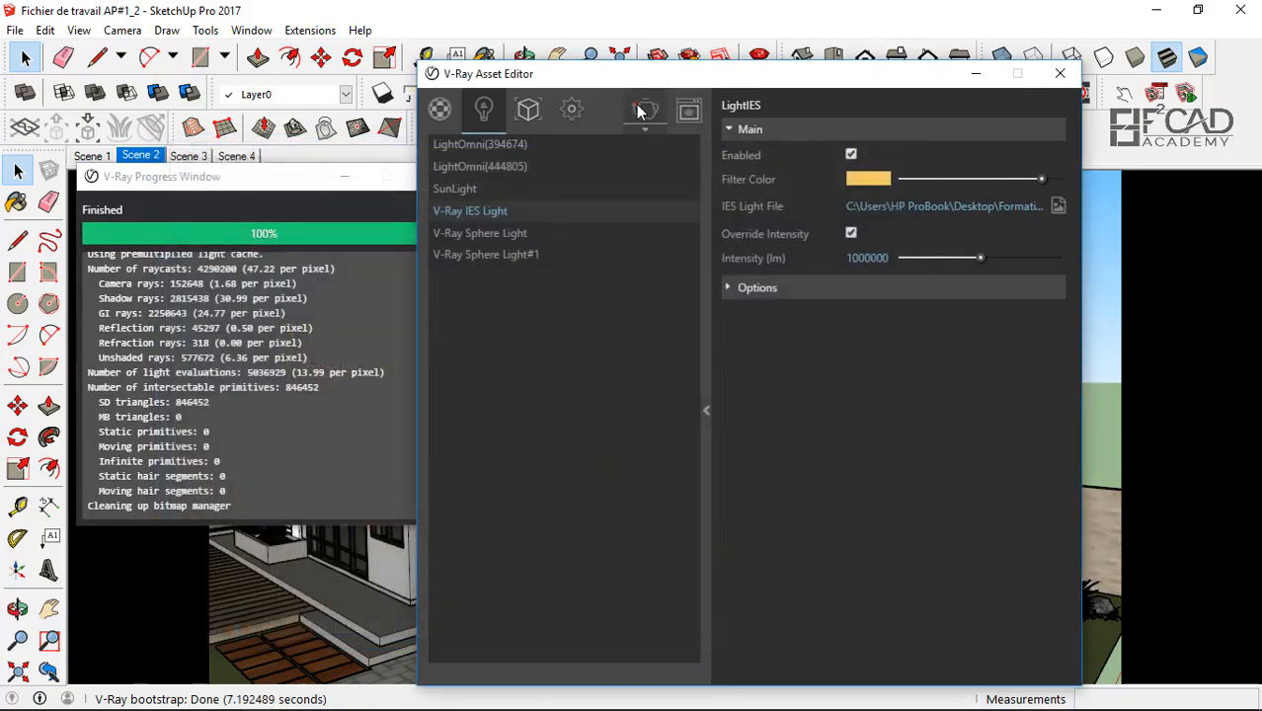
pyautogui.click(640, 110)
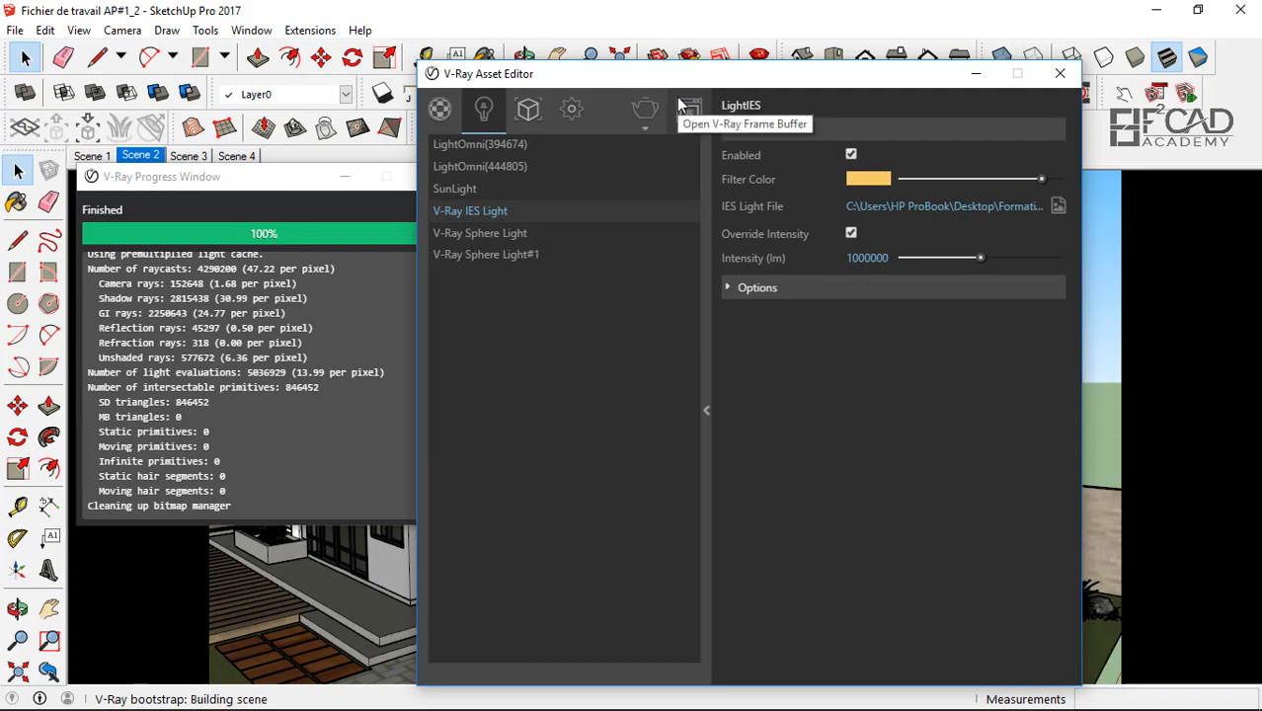
pyautogui.click(680, 104)
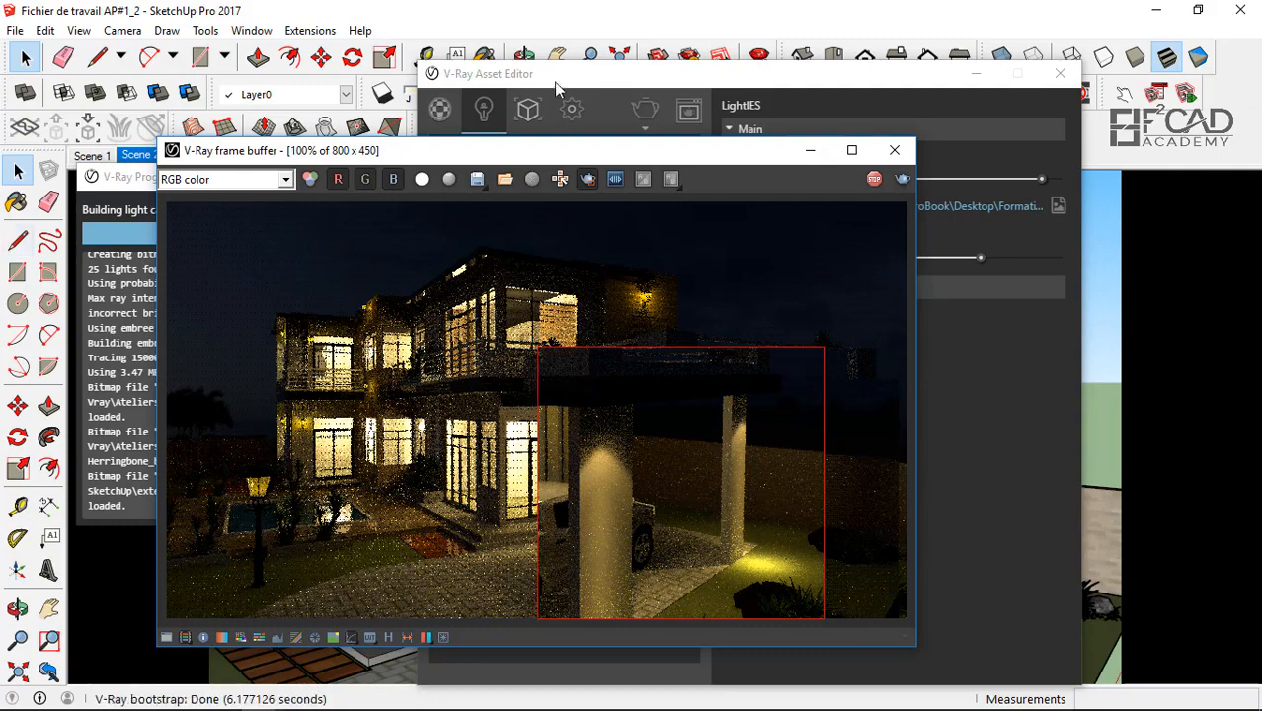
# - Close the V-Ray frame buffer, progress window and Asset Editor to return to the Scene 2 model view
pyautogui.click(894, 151)
pyautogui.click(291, 184)
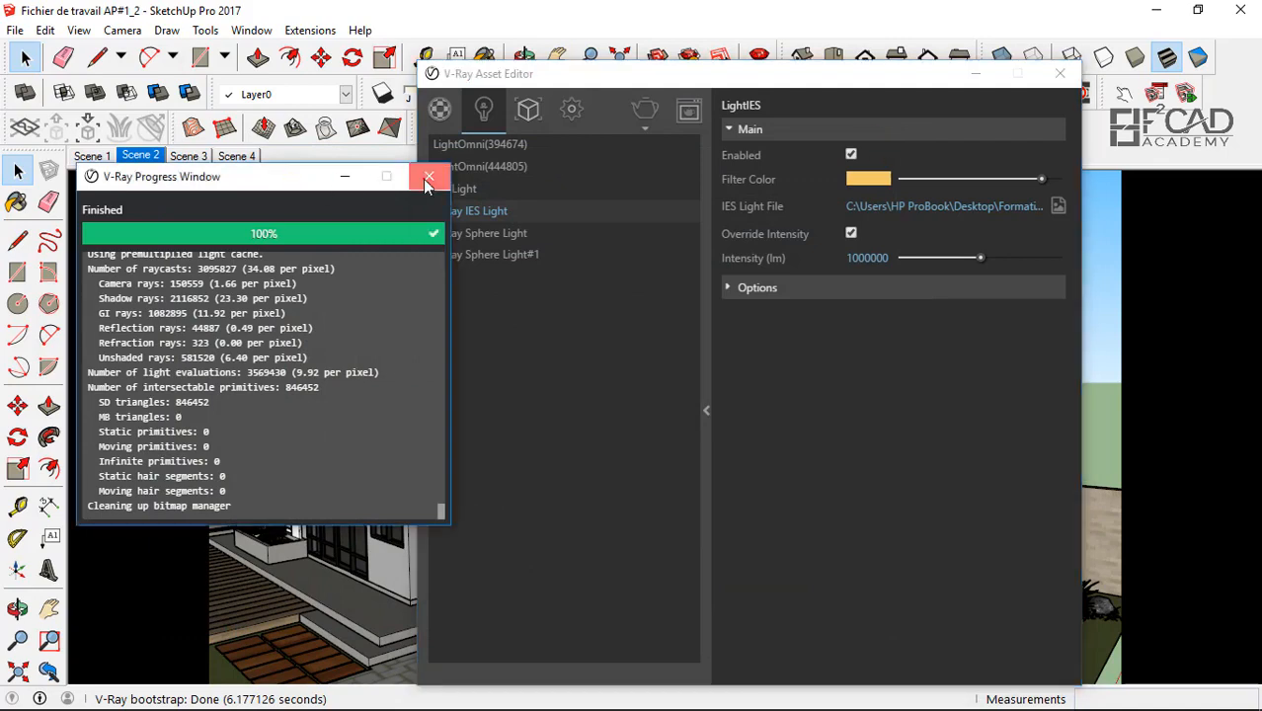
pyautogui.click(432, 176)
pyautogui.click(1059, 73)
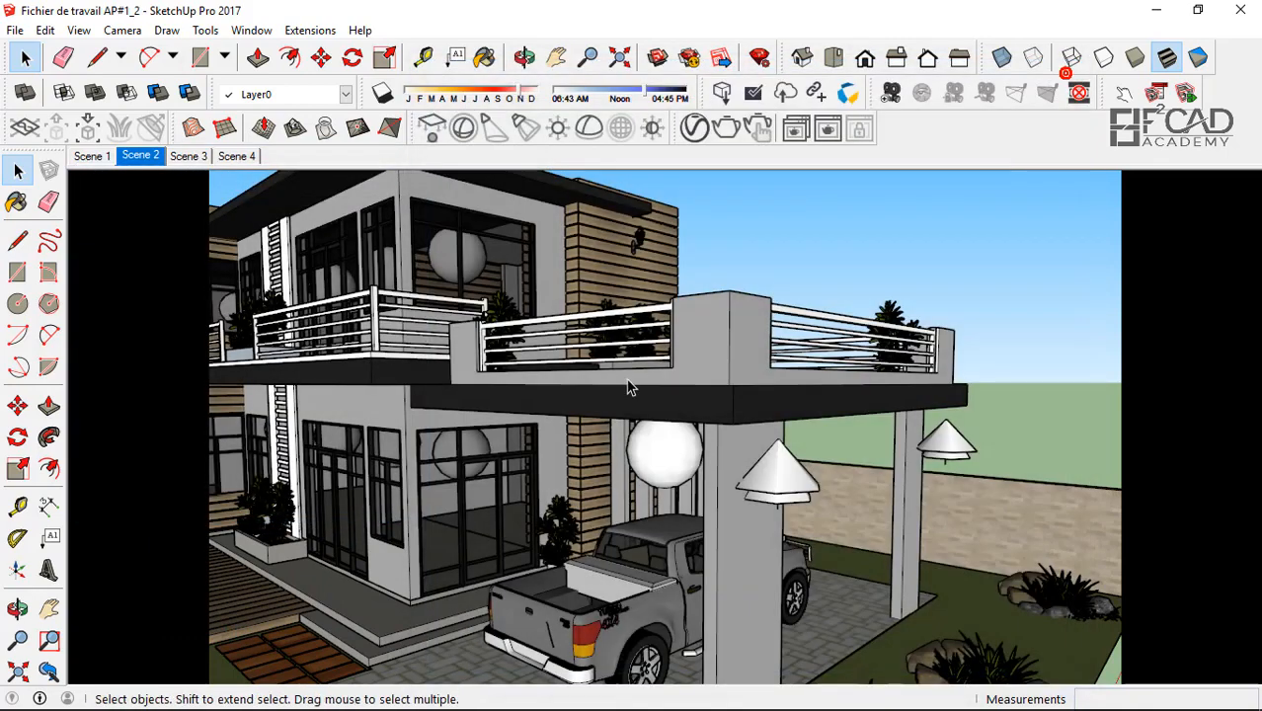
# - Copy the IES light from the near carport column about 13.62 m to the upper-floor slatted wall panel, just under the roof overhang
pyautogui.click(790, 486)
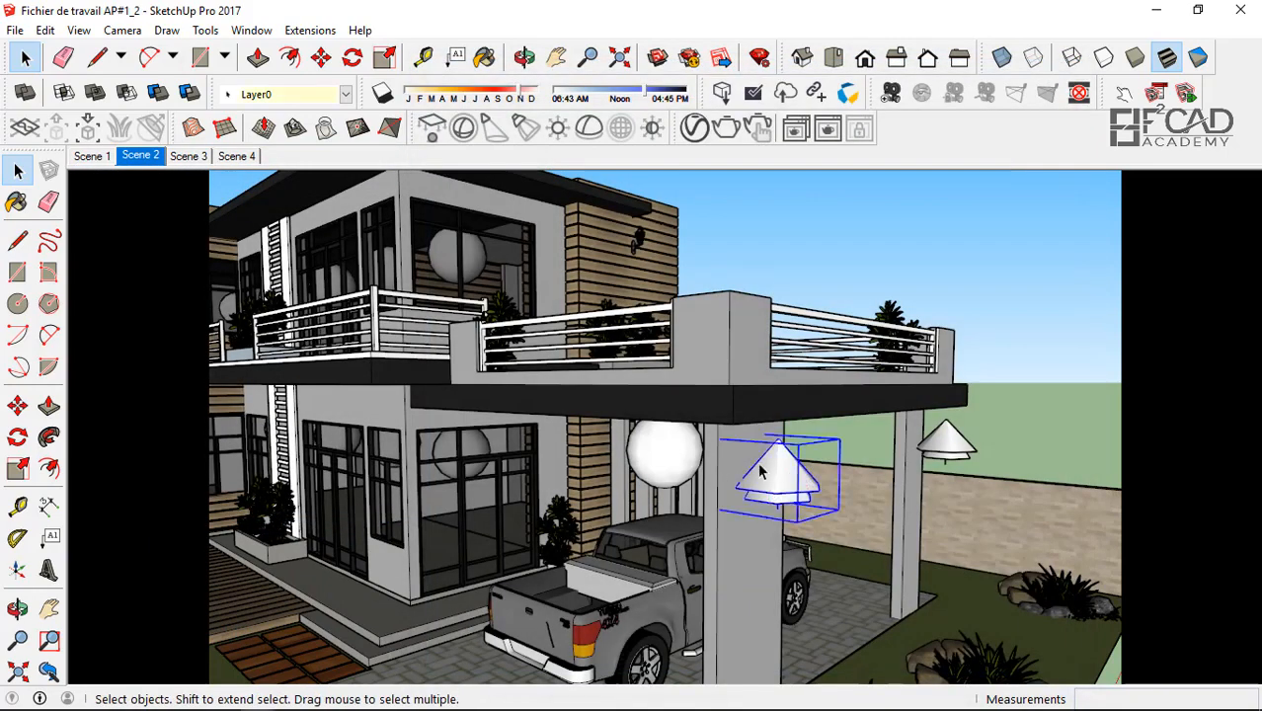
pyautogui.click(17, 405)
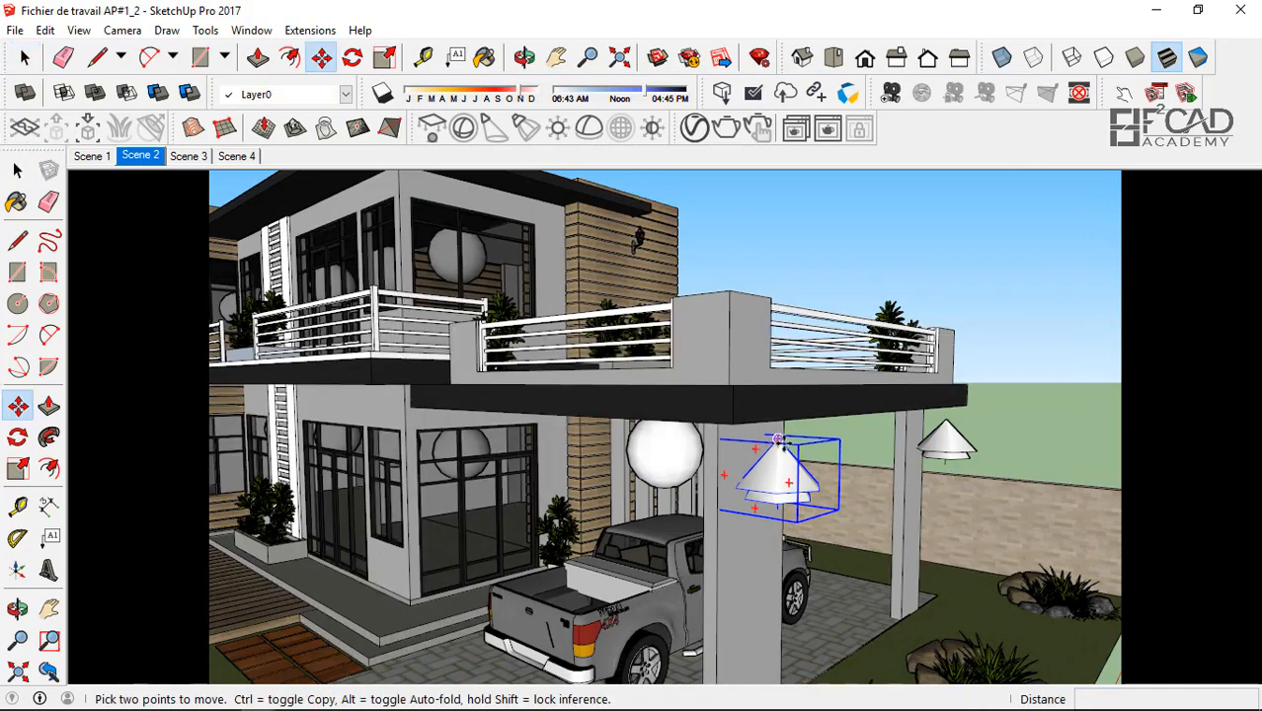
pyautogui.click(780, 441)
pyautogui.scroll(-2, 1005, 522)
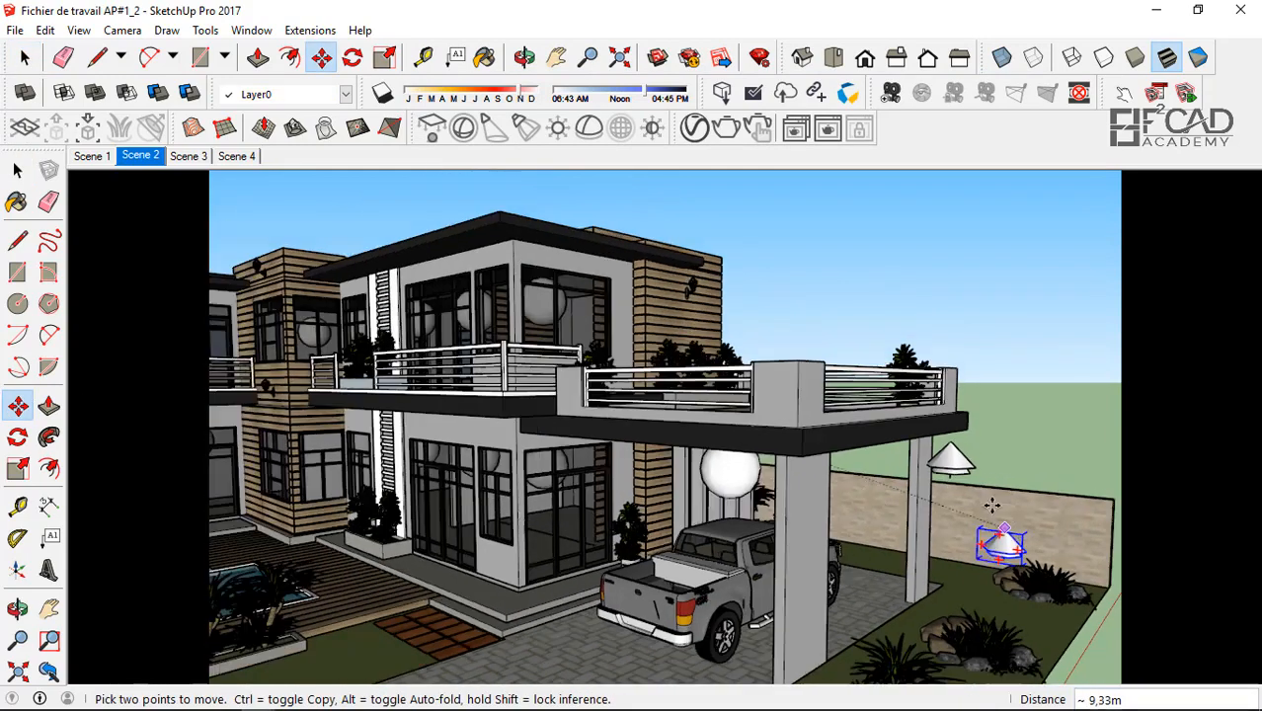
pyautogui.moveTo(992, 506); pyautogui.dragTo(719, 451, button='middle')
pyautogui.press('ctrl')
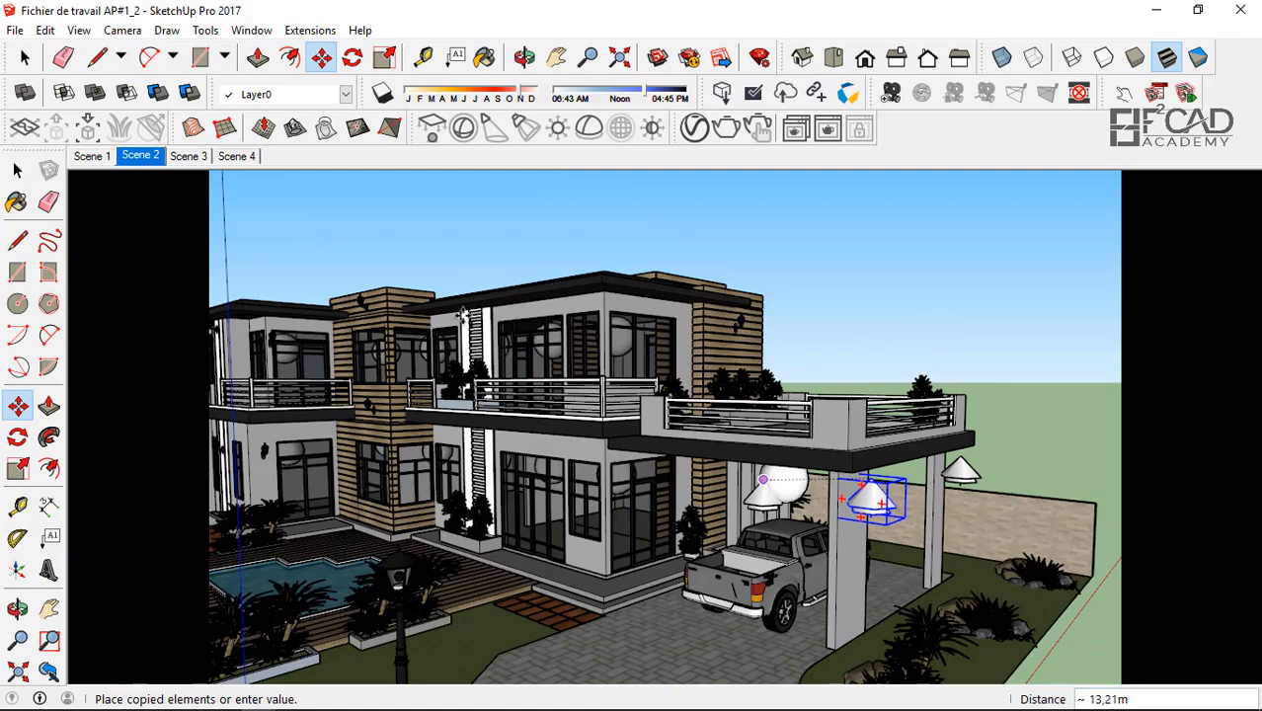
pyautogui.scroll(5, 461, 314)
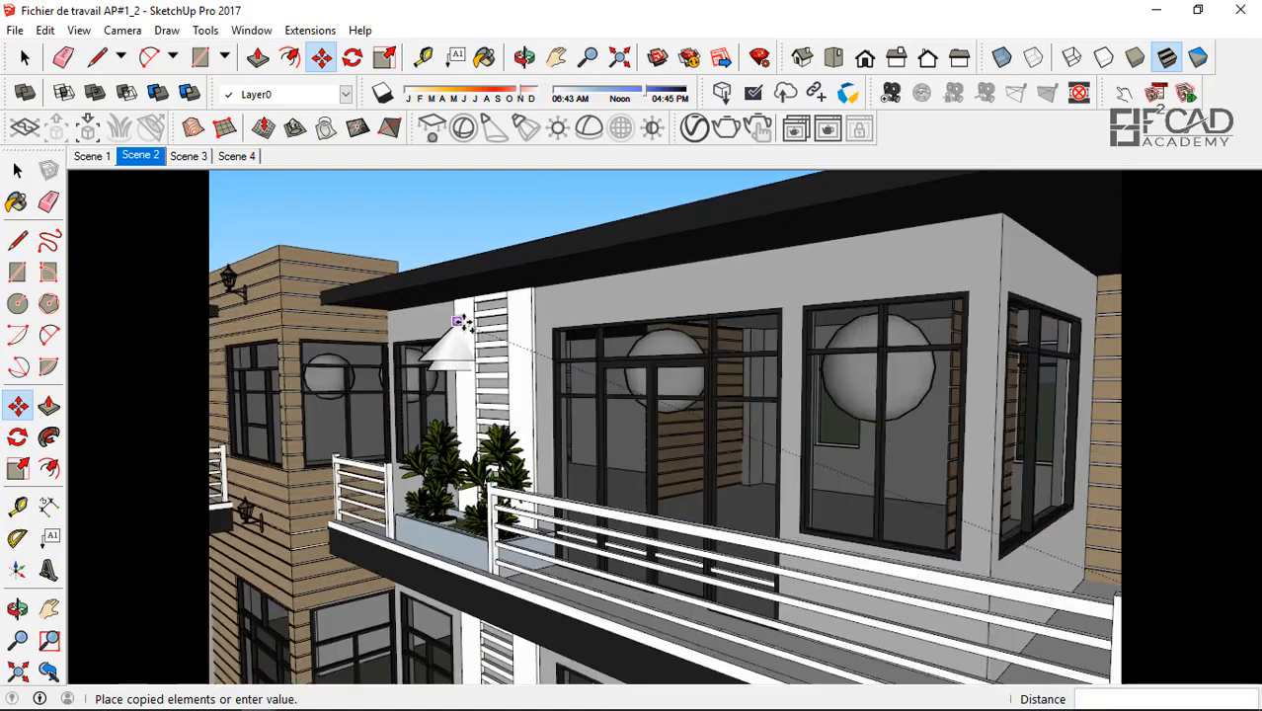
pyautogui.scroll(3, 461, 322)
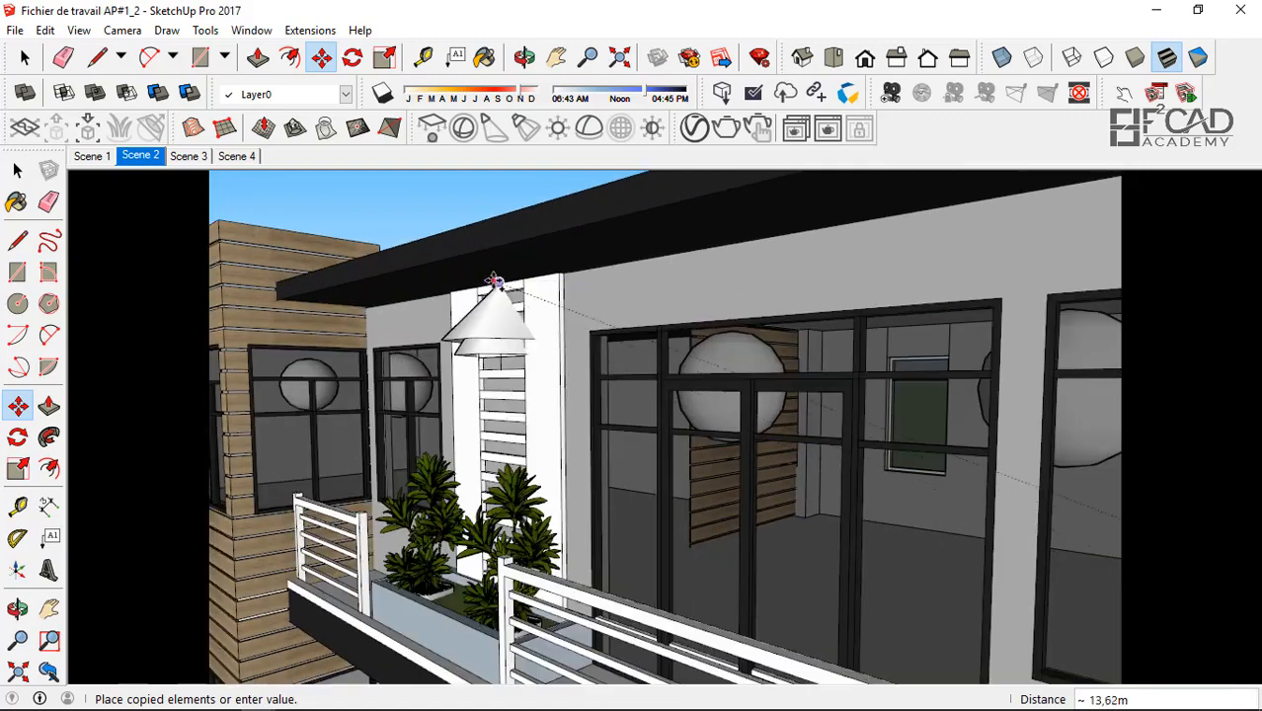
pyautogui.click(493, 281)
# - Copy the upper-floor IES light 3.70 m straight down to the ground-floor slatted panel, just under the balcony slab
pyautogui.moveTo(499, 286); pyautogui.dragTo(626, 269, button='middle')
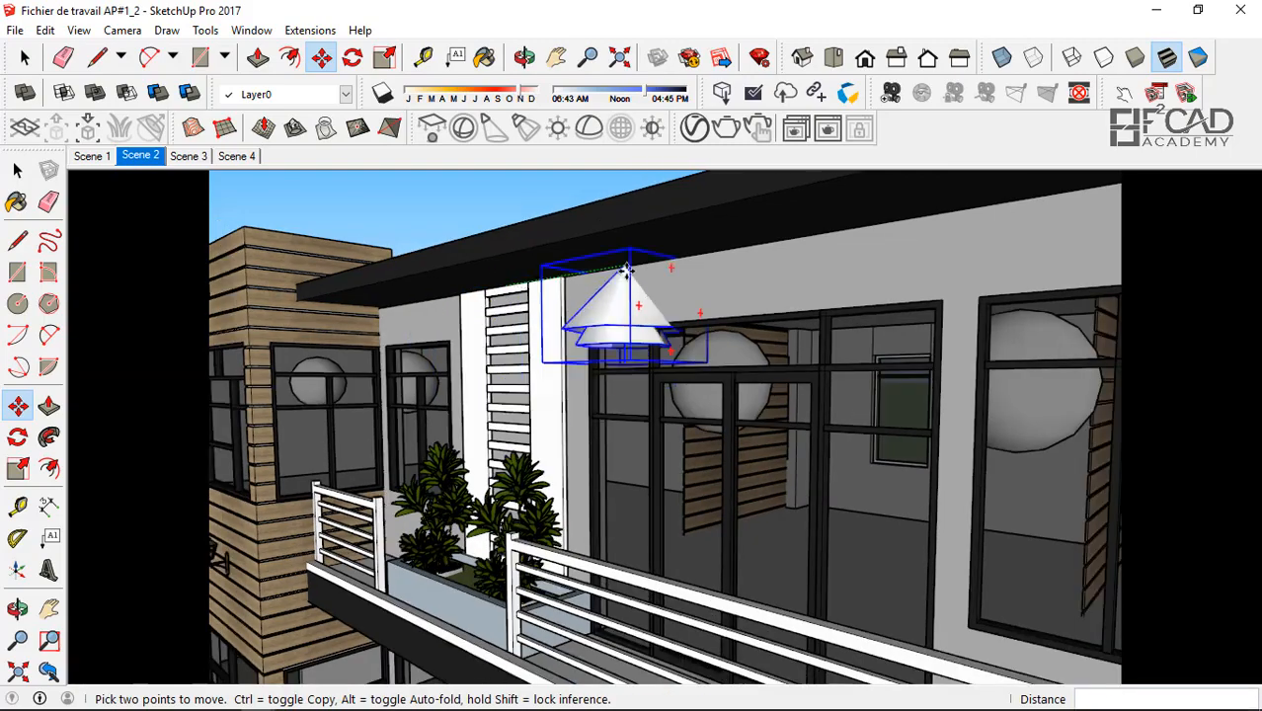
pyautogui.scroll(-6, 628, 267)
pyautogui.press('ctrl')
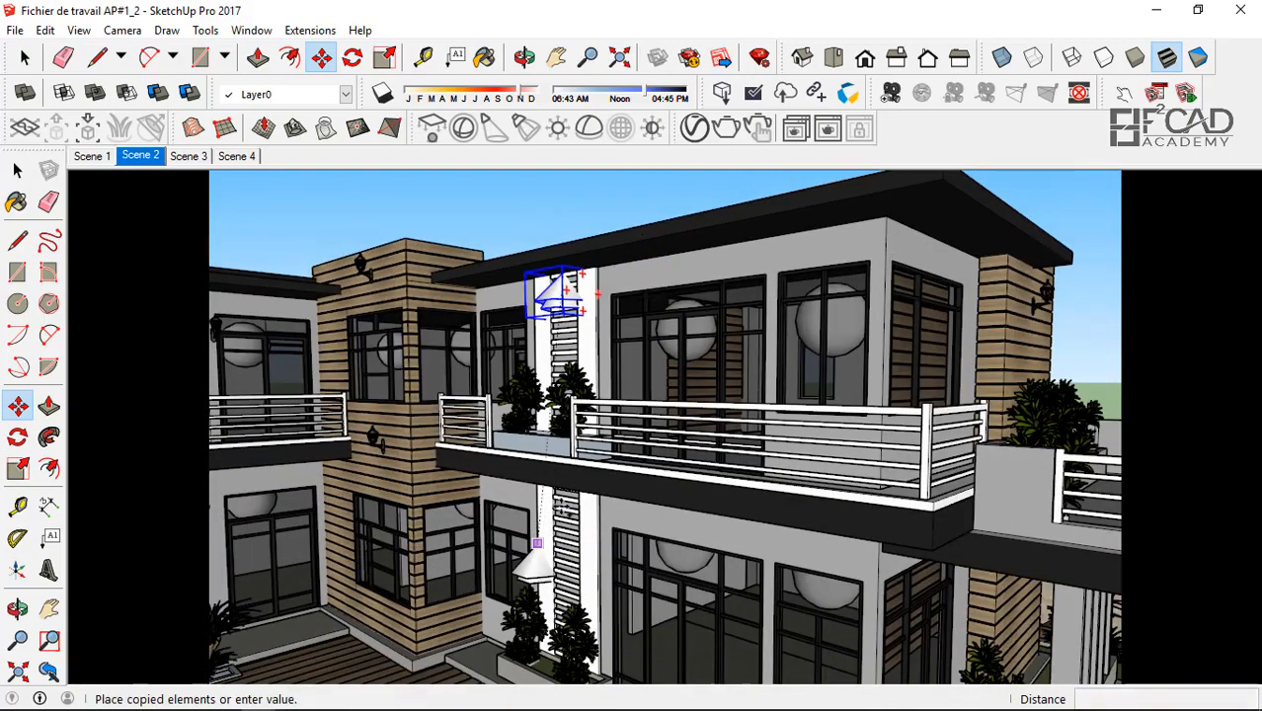
pyautogui.scroll(5, 592, 514)
pyautogui.moveTo(648, 507); pyautogui.dragTo(586, 339, button='middle')
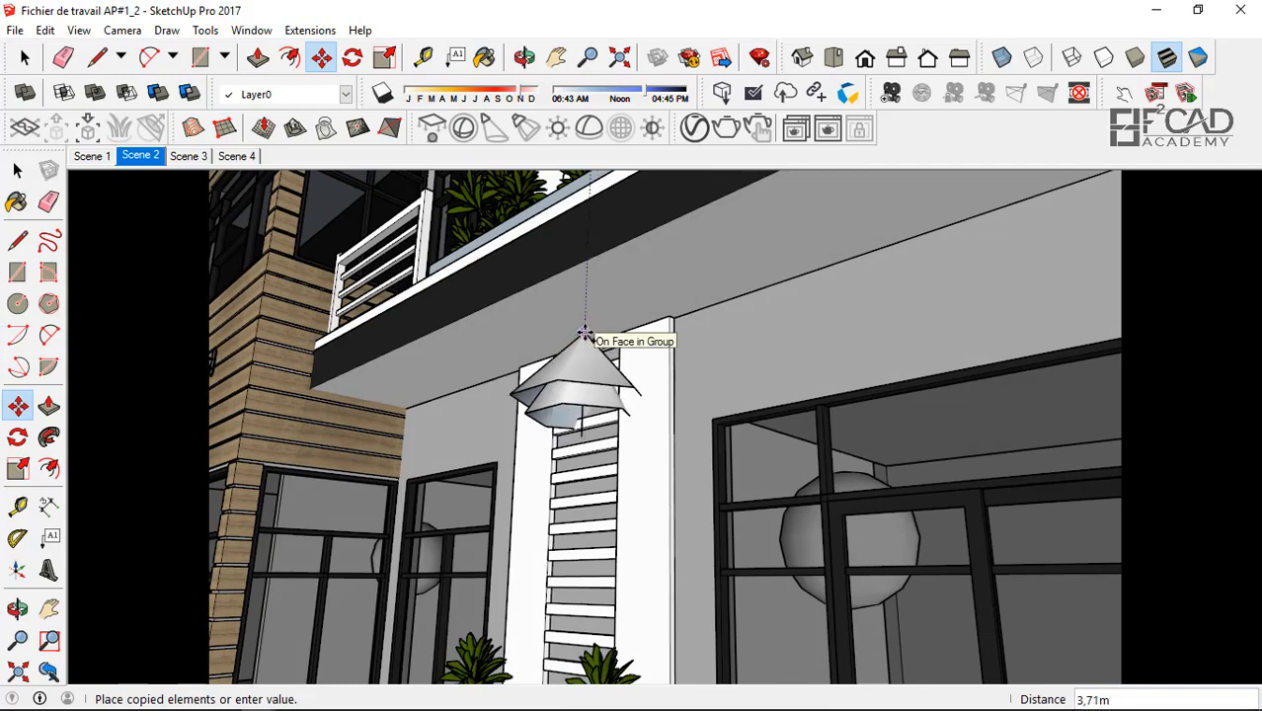
pyautogui.click(589, 341)
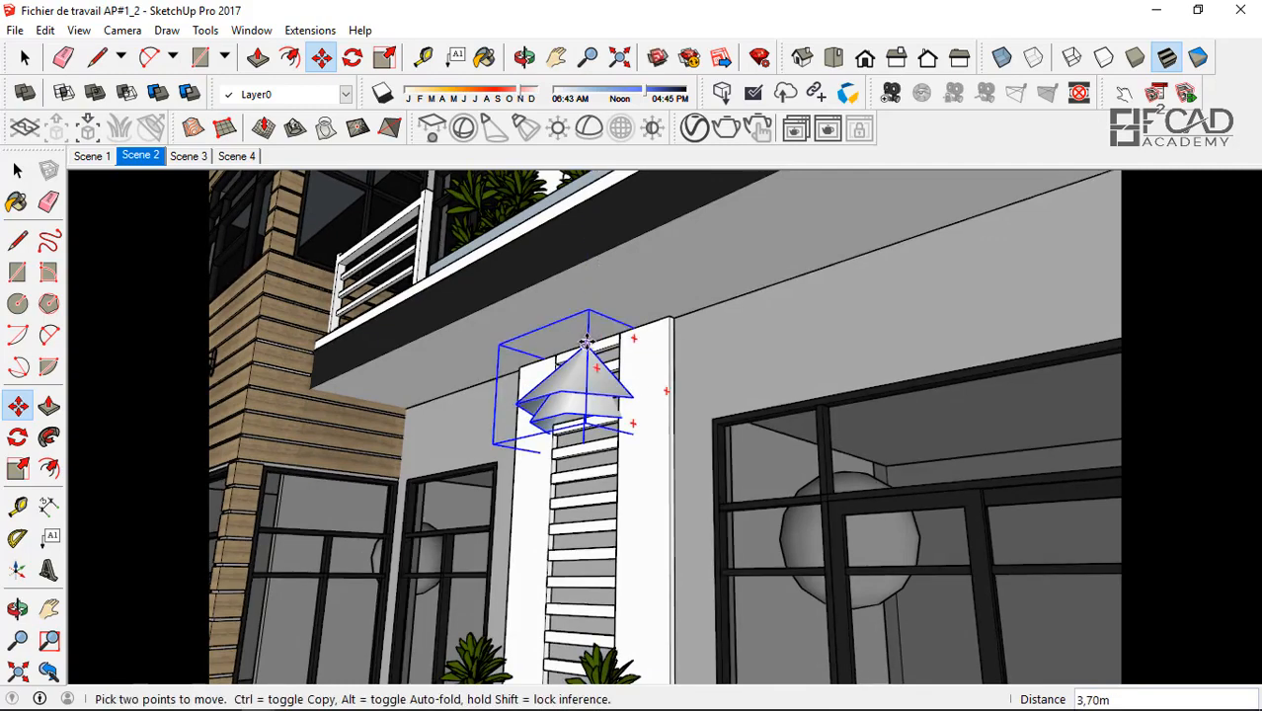
# - Copy the ground-floor IES light to the upper balcony of the villa's far wing beyond the pool, under the roof overhang
pyautogui.scroll(-5, 729, 502)
pyautogui.press('ctrl')
pyautogui.scroll(8, 767, 543)
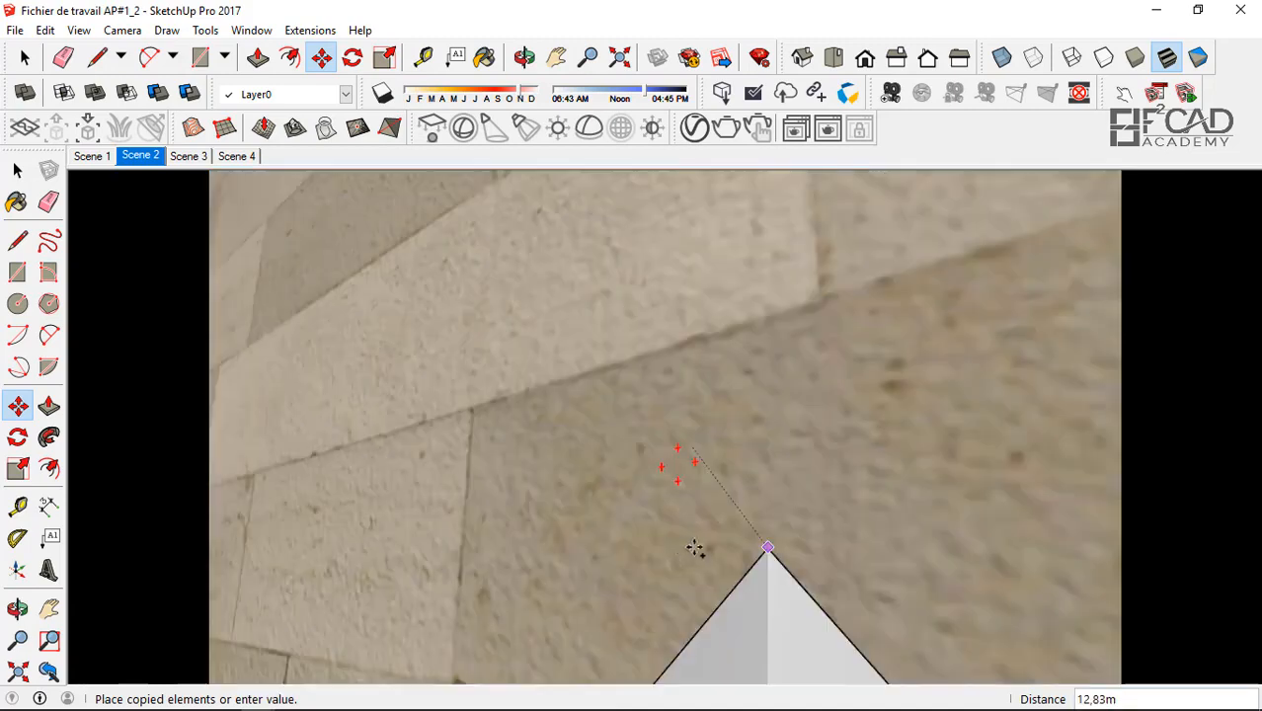
pyautogui.moveTo(669, 544); pyautogui.dragTo(602, 413, button='middle')
pyautogui.scroll(-3, 603, 478)
pyautogui.scroll(2, 599, 477)
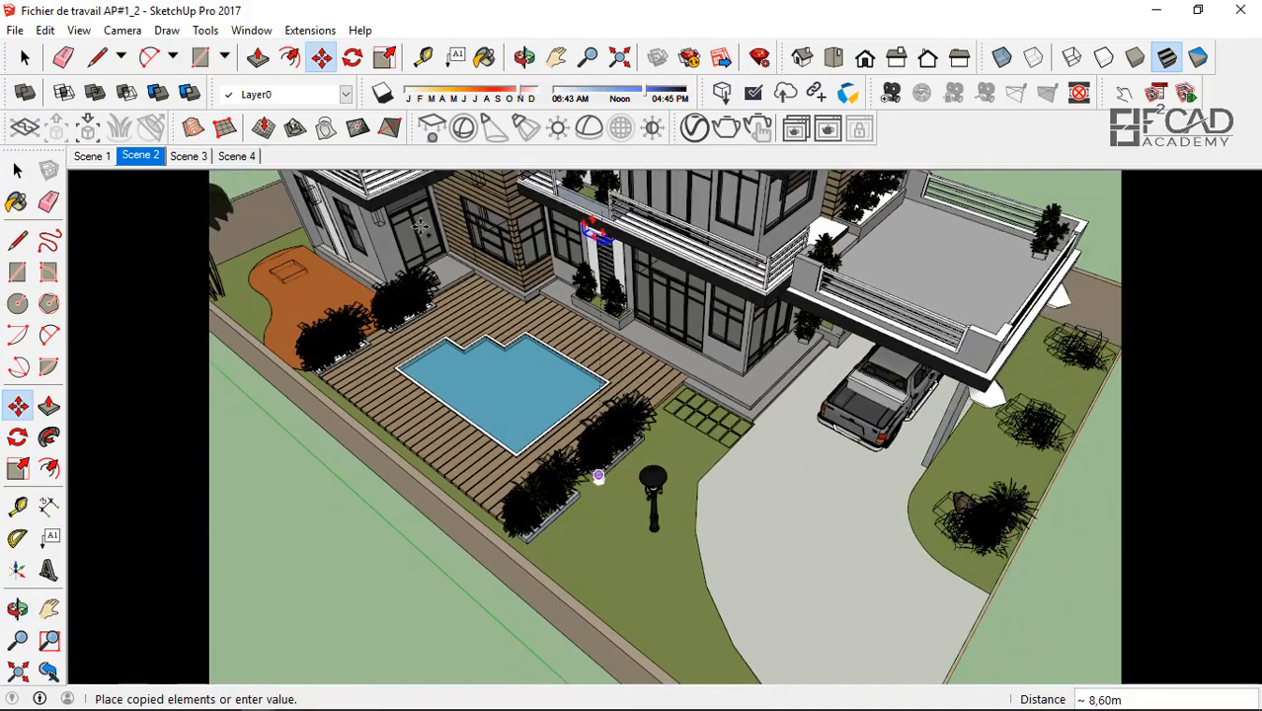
pyautogui.scroll(5, 598, 477)
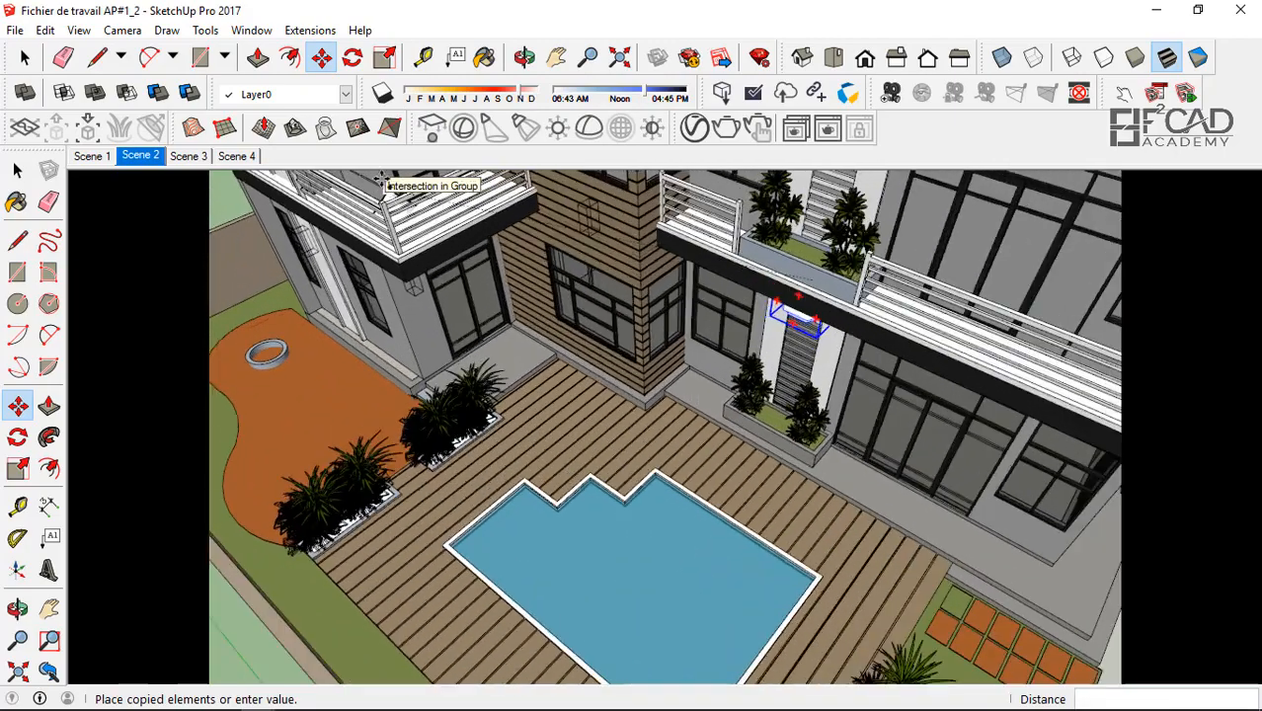
pyautogui.scroll(-5, 609, 507)
pyautogui.moveTo(617, 501); pyautogui.dragTo(551, 232, button='middle')
pyautogui.scroll(6, 563, 242)
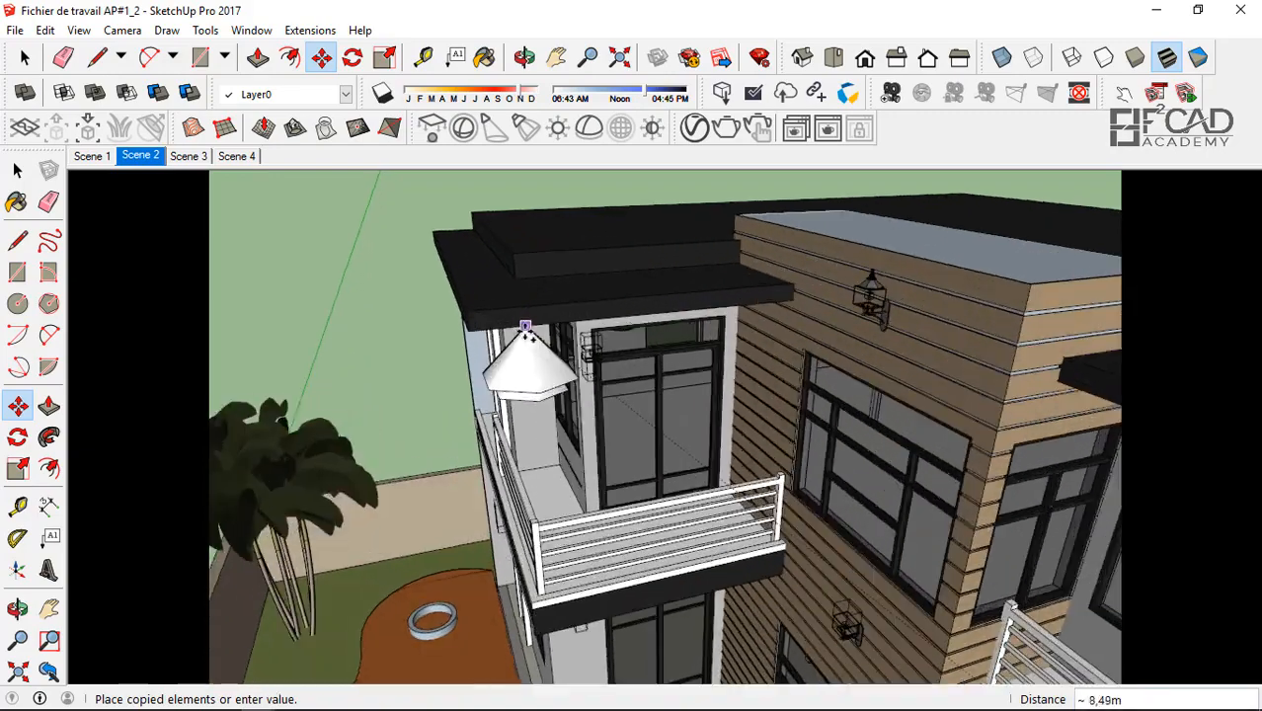
pyautogui.moveTo(527, 331); pyautogui.dragTo(634, 222, button='middle')
pyautogui.scroll(4, 535, 259)
pyautogui.click(566, 268)
pyautogui.scroll(-3, 561, 403)
pyautogui.scroll(2, 600, 380)
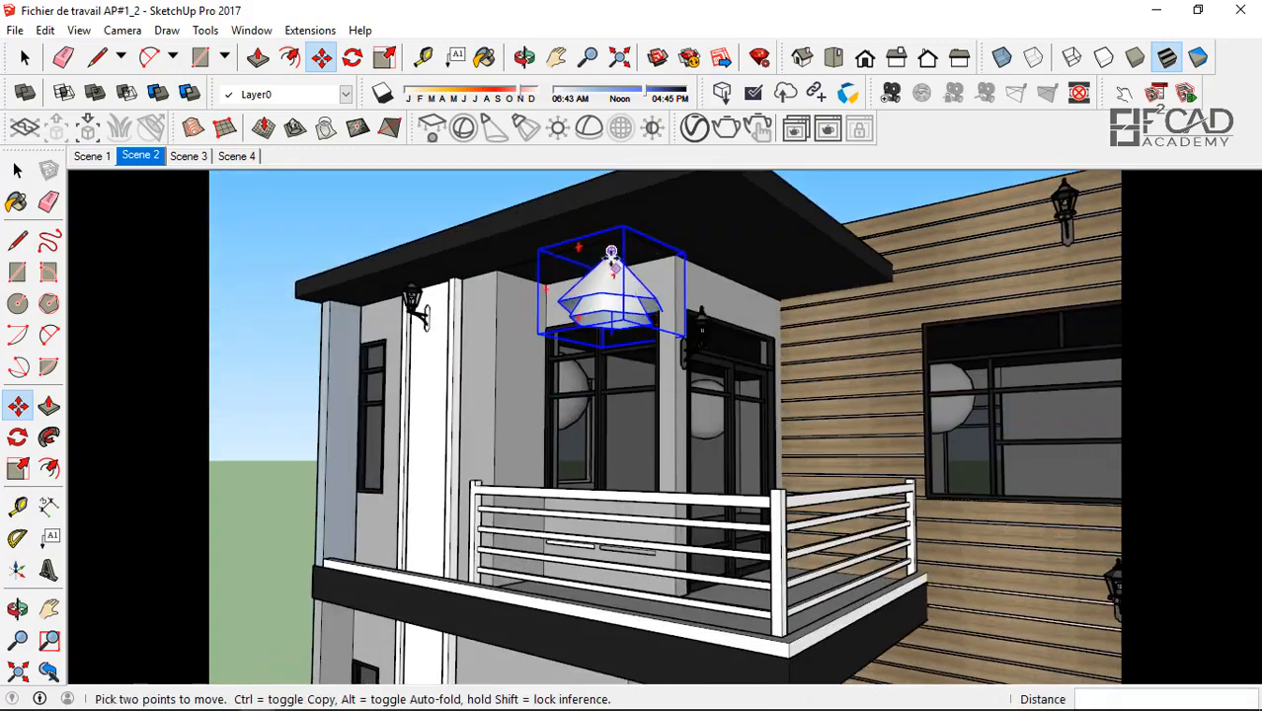
pyautogui.click(611, 252)
pyautogui.scroll(-6, 760, 332)
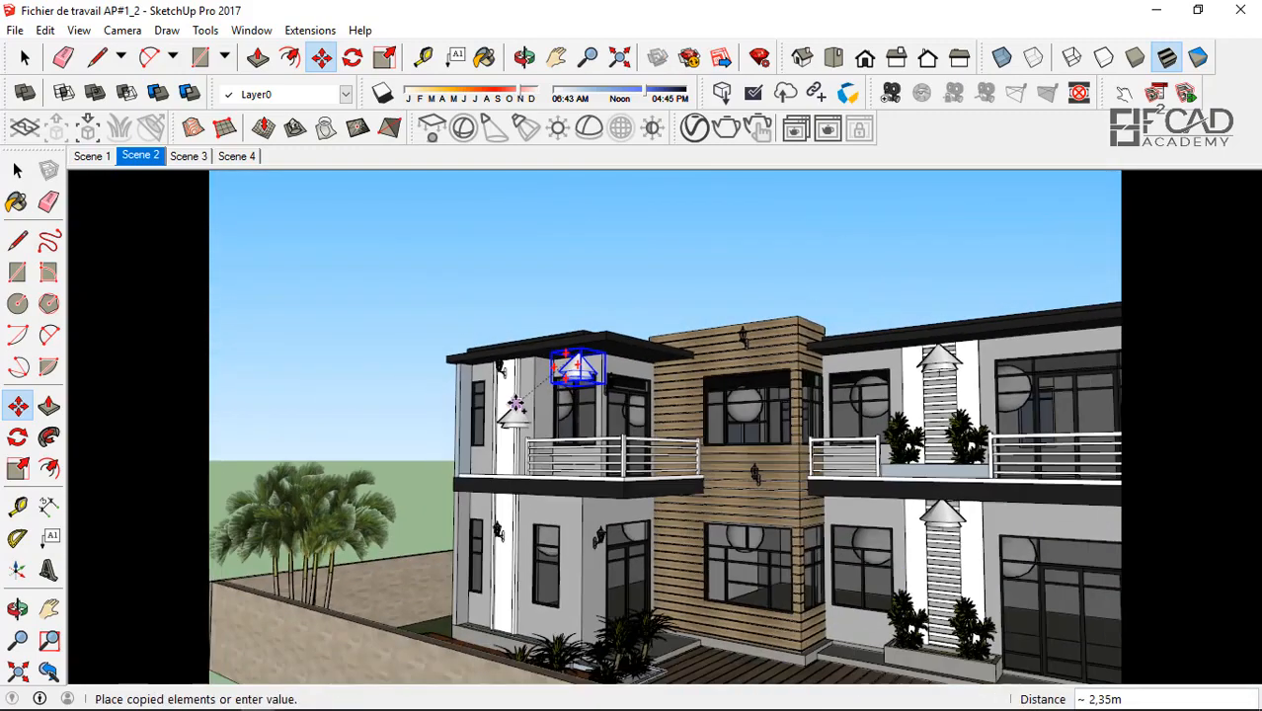
pyautogui.scroll(-4, 516, 407)
pyautogui.scroll(-4, 797, 458)
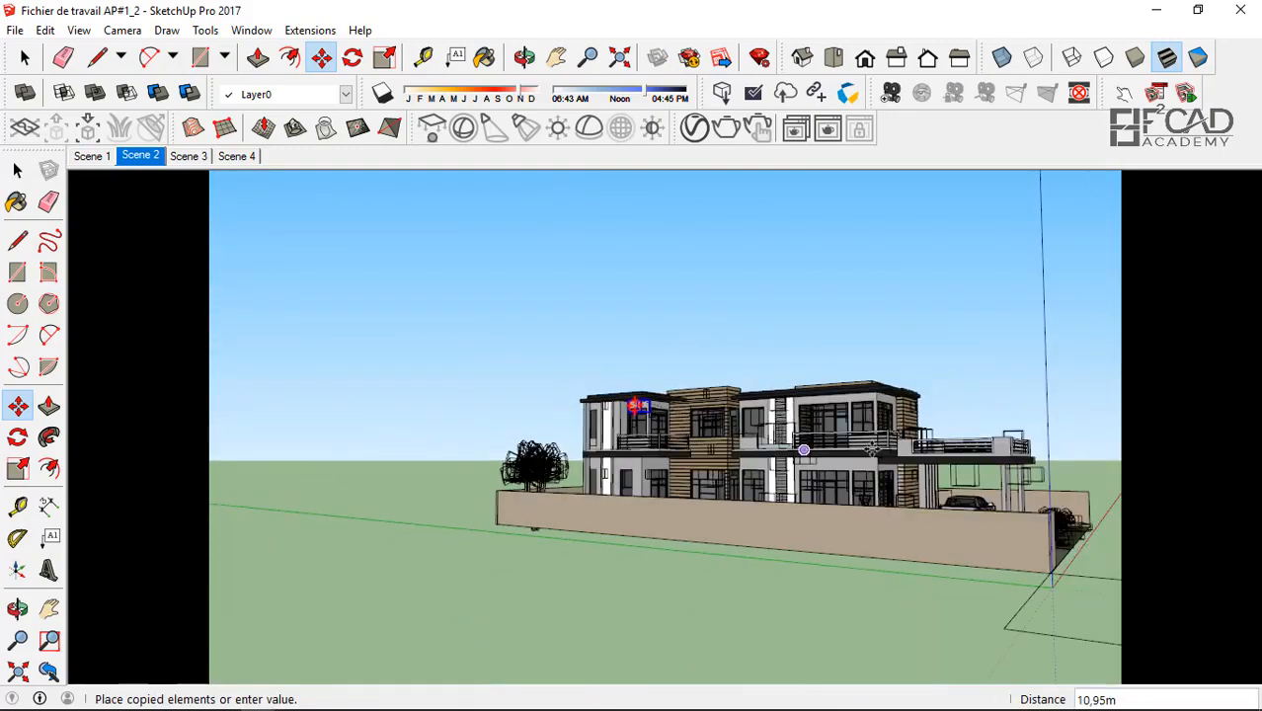
pyautogui.moveTo(872, 449); pyautogui.dragTo(814, 487, button='middle')
pyautogui.press('Escape')
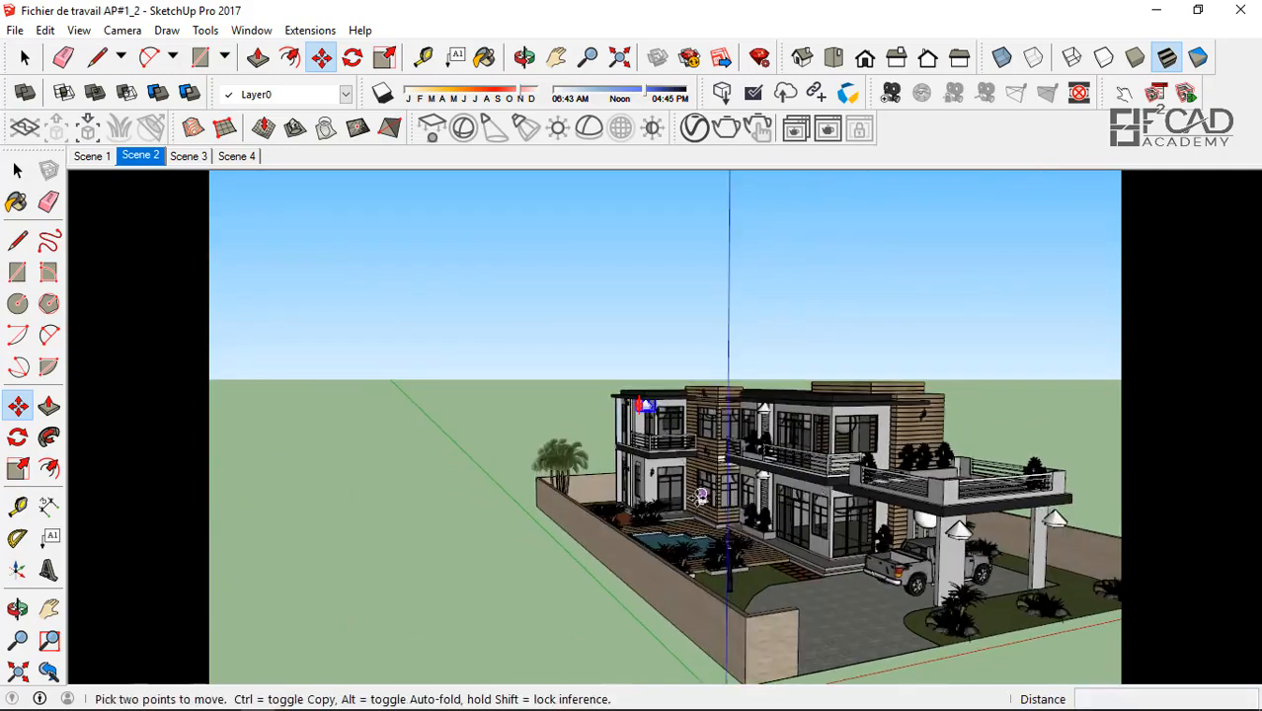
# - Switch to the Scene 4 view of the villa from the street
pyautogui.click(17, 173)
pyautogui.click(18, 173)
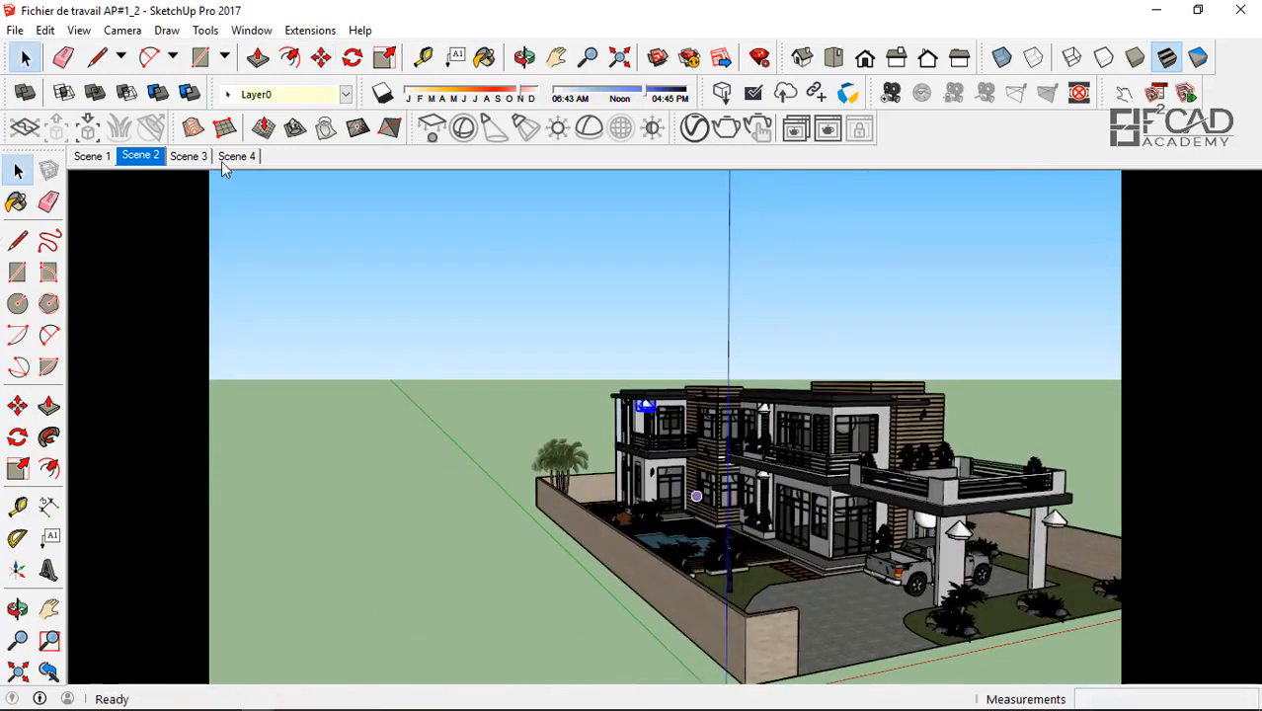
pyautogui.click(235, 161)
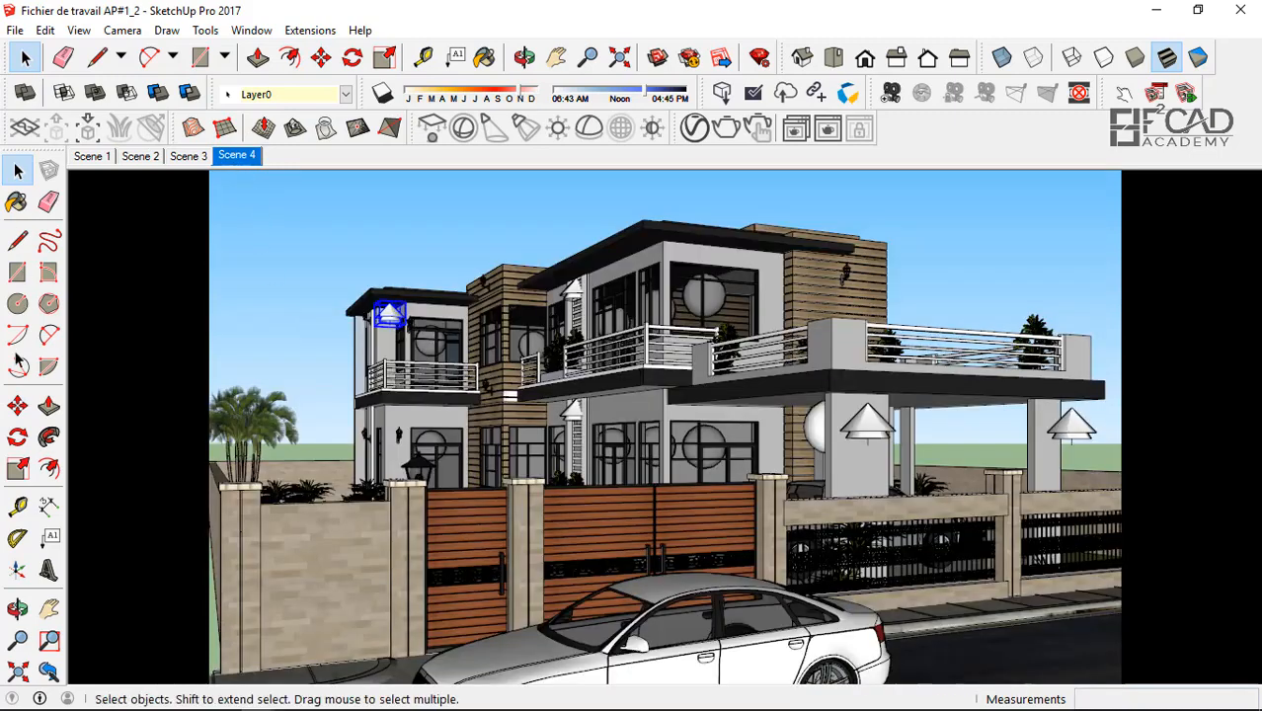
# - Copy the IES light from the far wing's upper balcony about 24.82 m to the street-side boundary wall beside the small gate
pyautogui.click(16, 406)
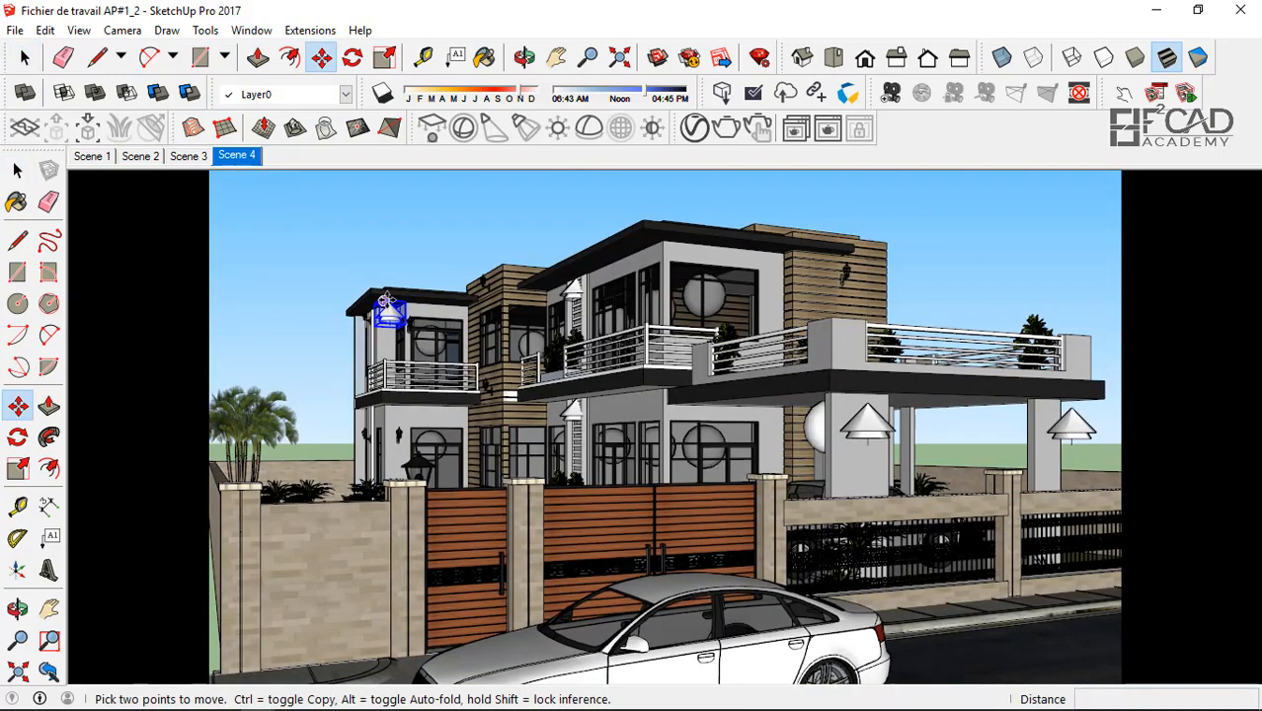
pyautogui.scroll(3, 388, 302)
pyautogui.press('q')
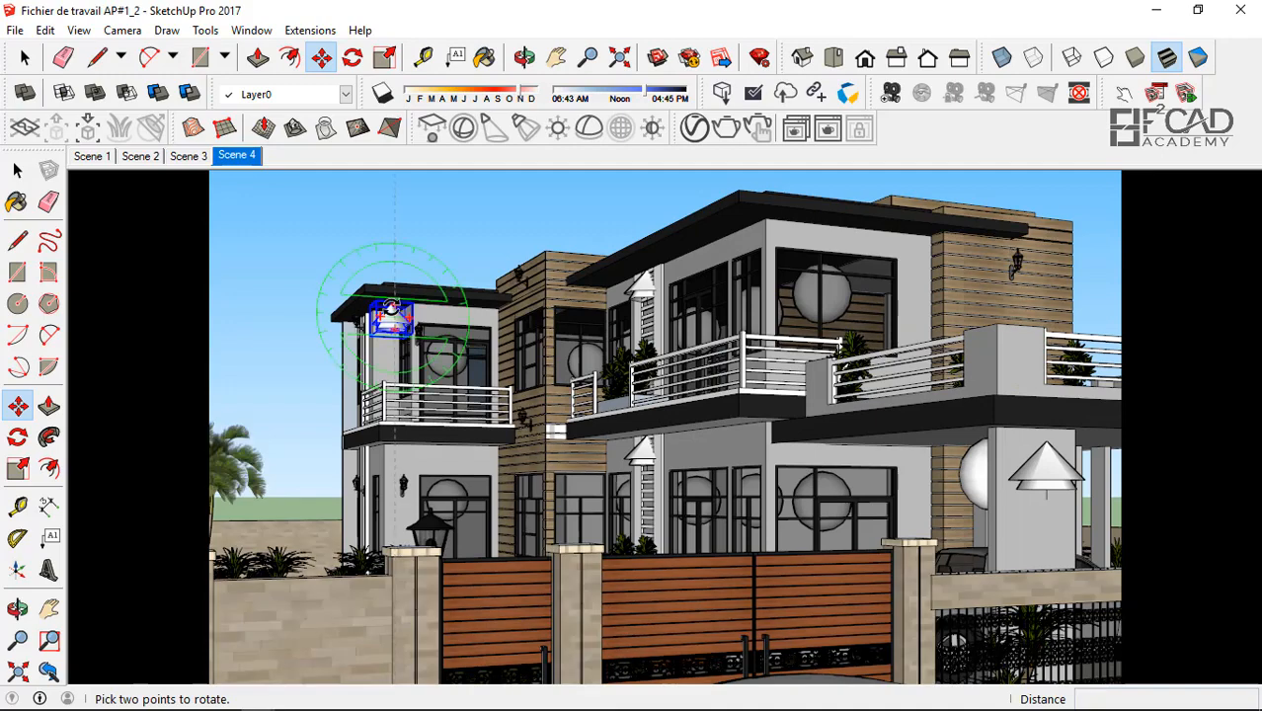
pyautogui.press('m')
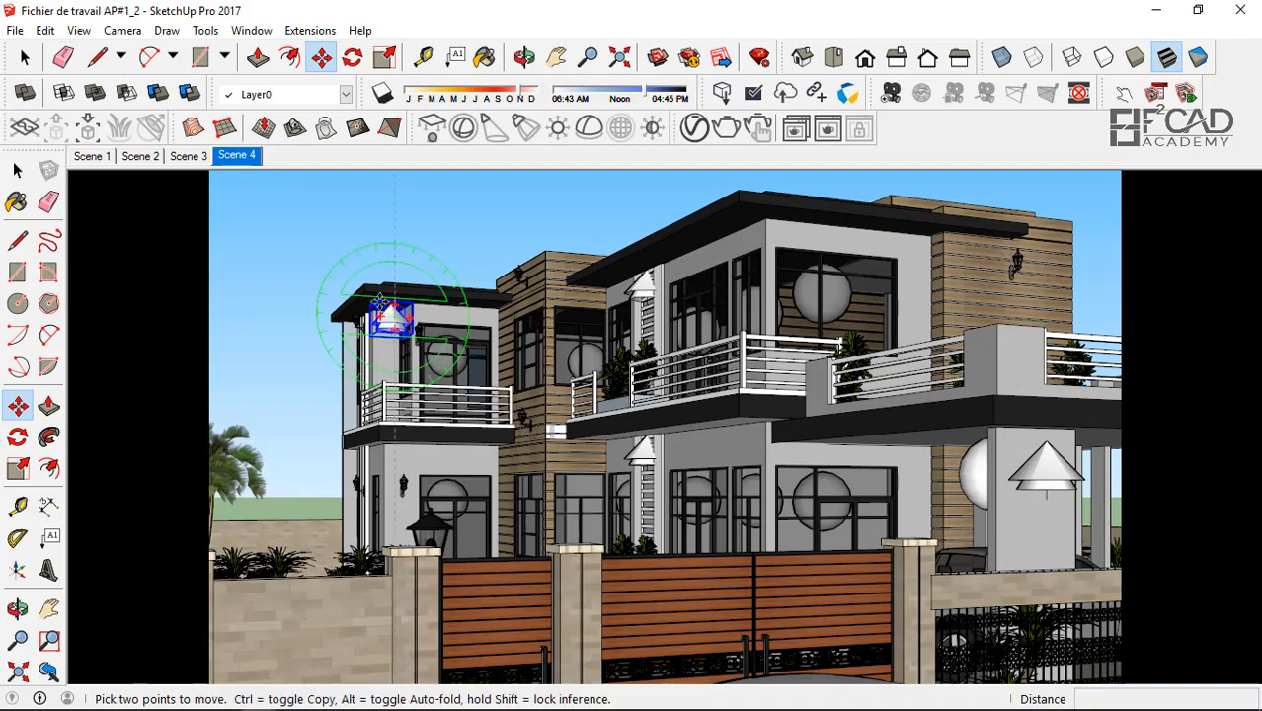
pyautogui.press('q')
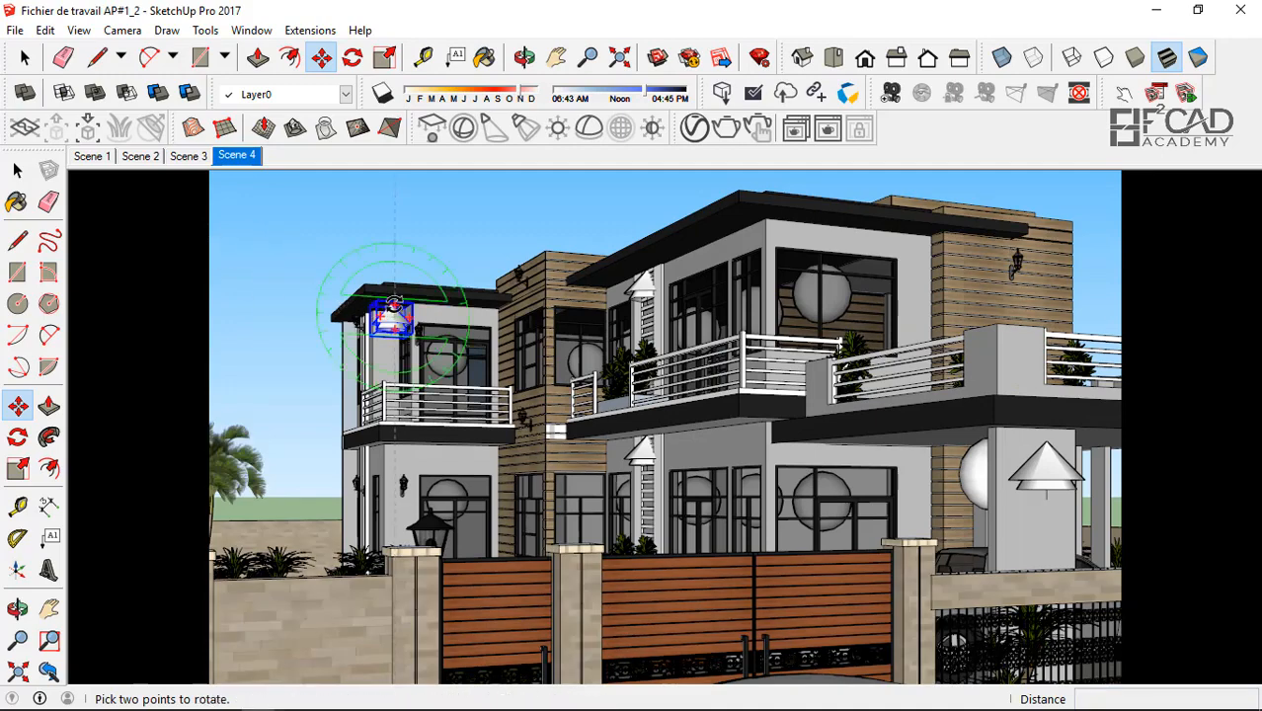
pyautogui.press('m')
pyautogui.scroll(4, 390, 302)
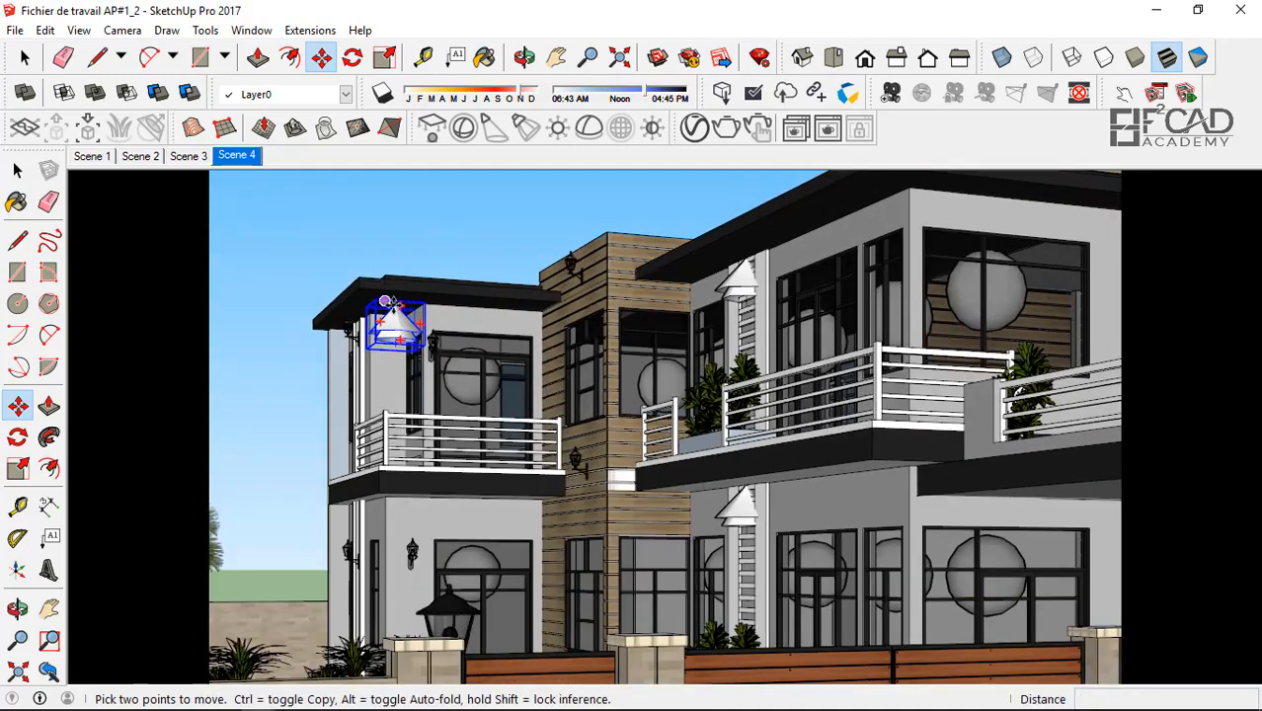
pyautogui.press('q')
pyautogui.press('m')
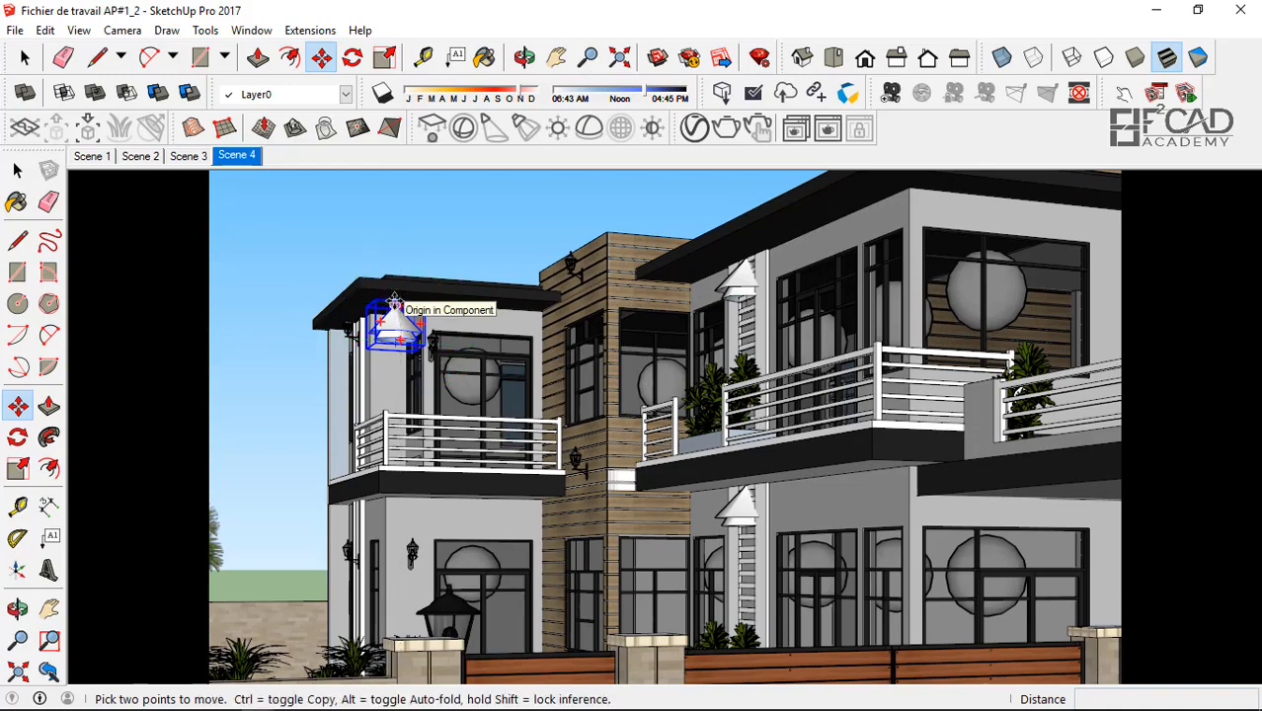
pyautogui.click(394, 301)
pyautogui.scroll(-2, 473, 372)
pyautogui.press('ctrl')
pyautogui.scroll(-4, 422, 235)
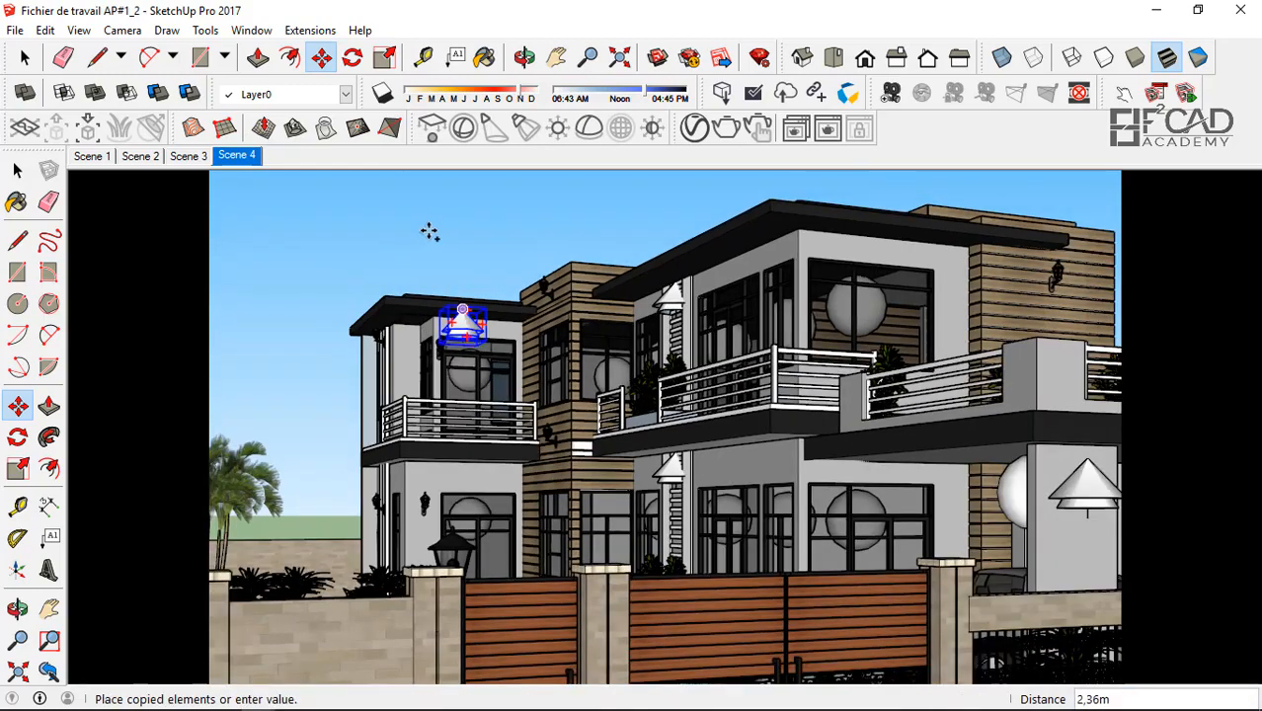
pyautogui.scroll(-1, 456, 481)
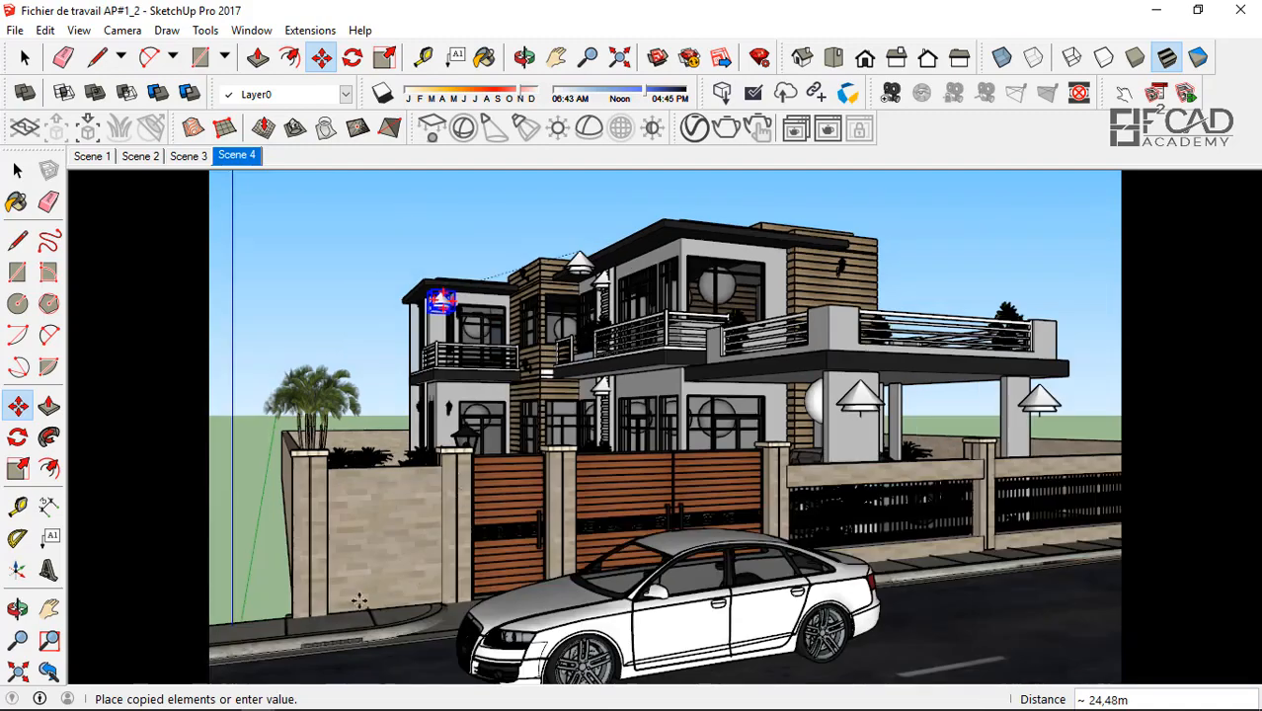
pyautogui.scroll(3, 392, 563)
pyautogui.scroll(3, 393, 568)
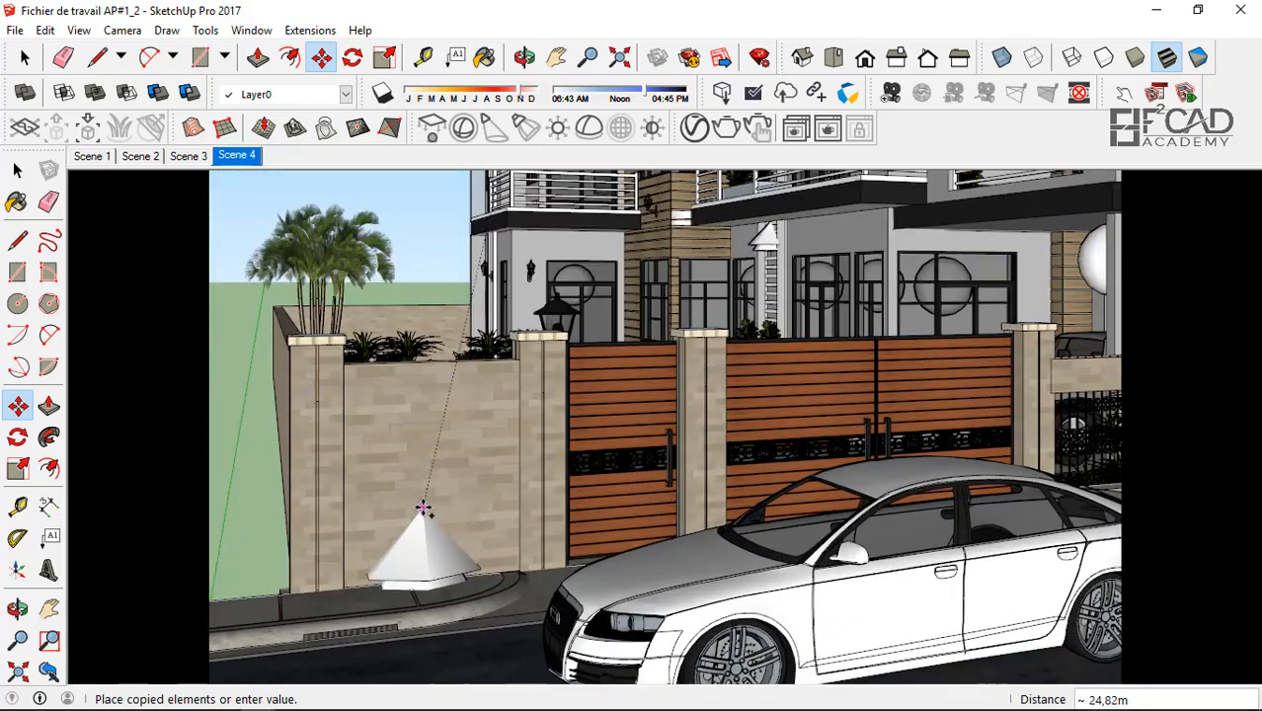
pyautogui.click(423, 508)
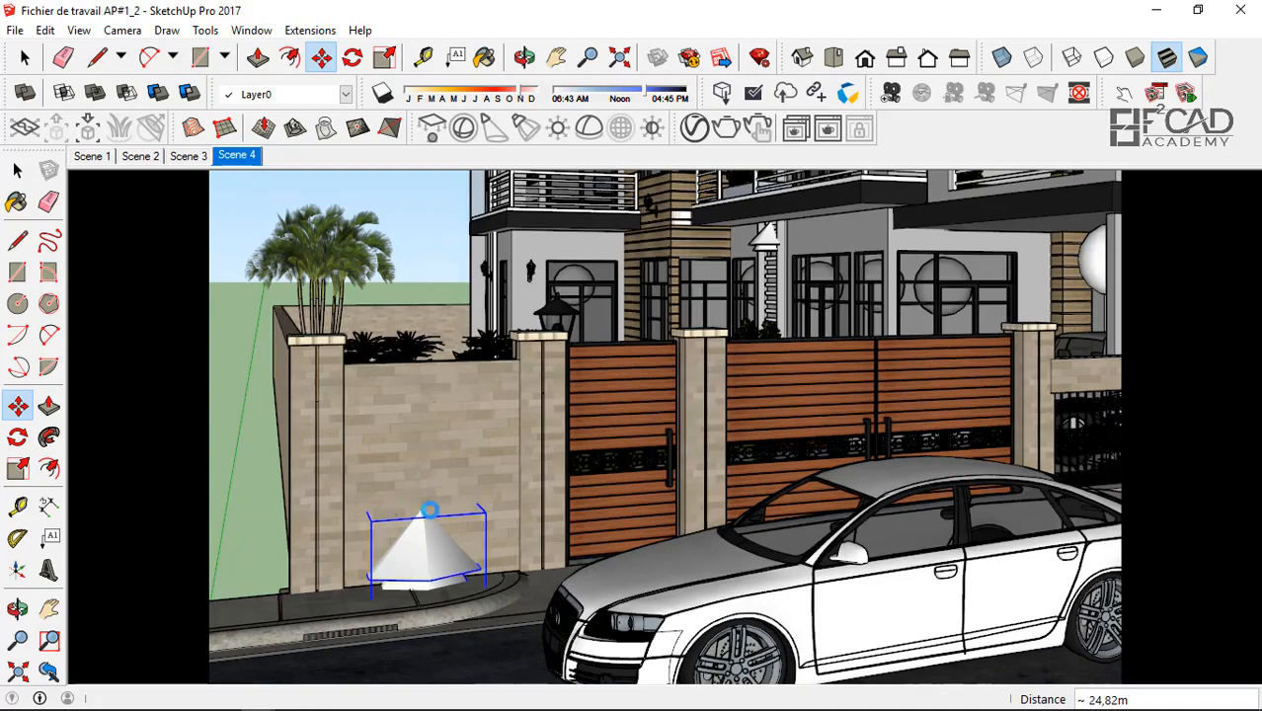
# - Rotate the copied IES light 180° in the plane of the boundary wall so it shines upward
pyautogui.rightClick(431, 517)
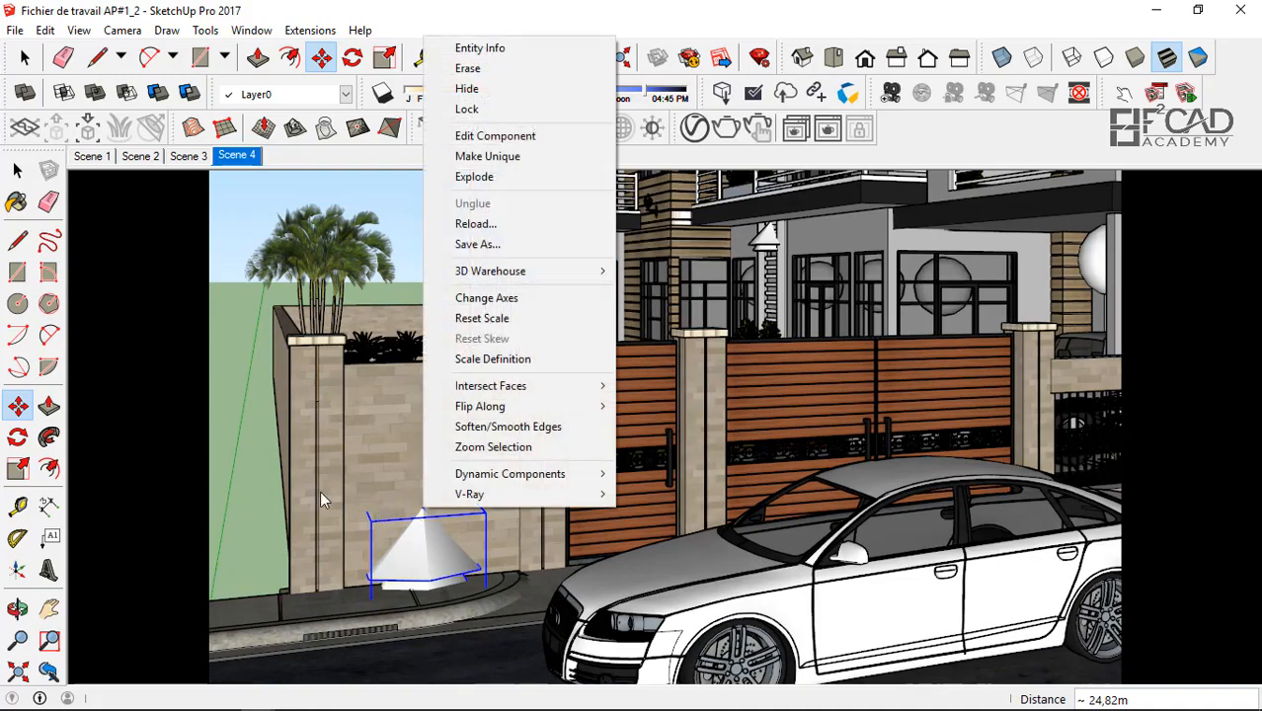
pyautogui.click(18, 437)
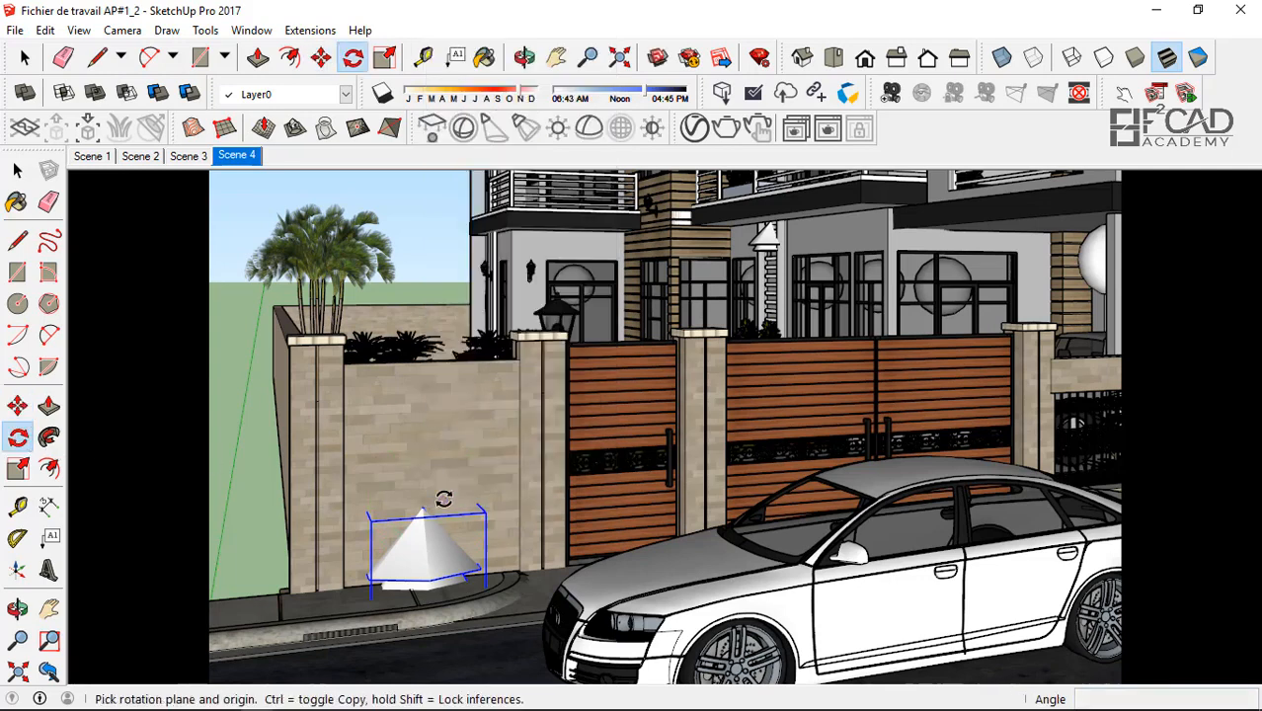
pyautogui.moveTo(441, 485); pyautogui.dragTo(390, 487)
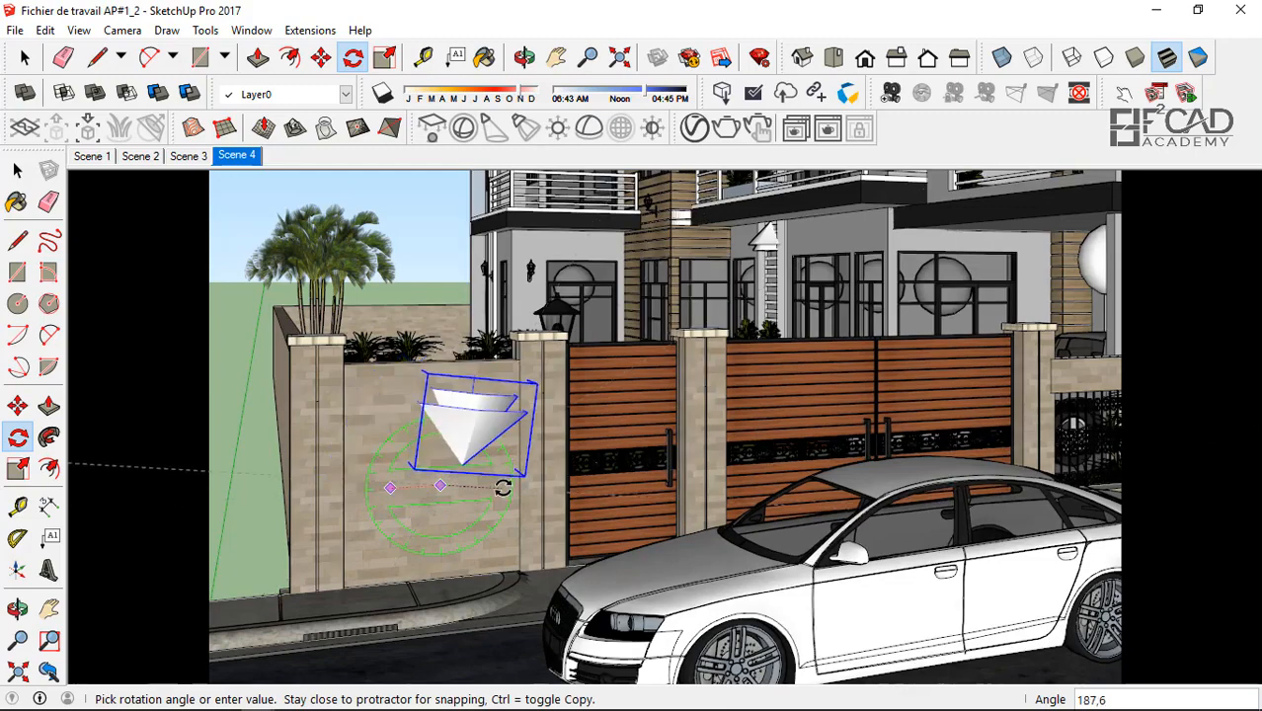
pyautogui.click(503, 485)
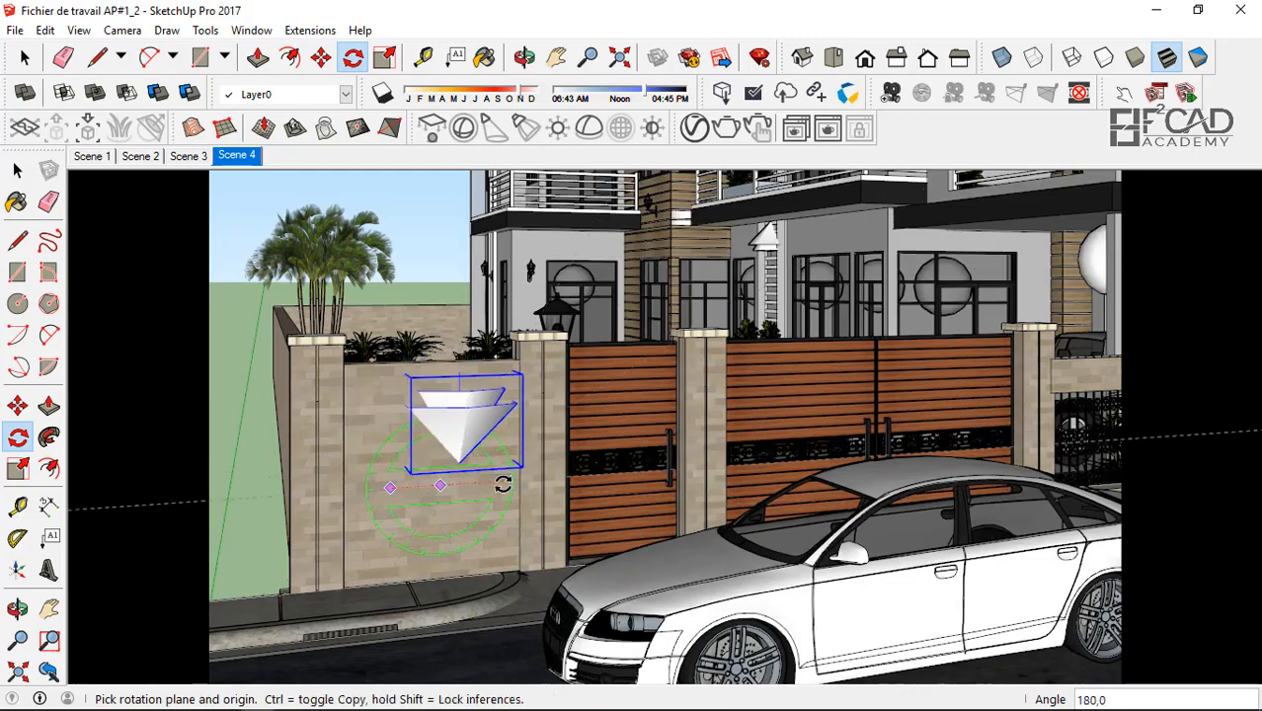
# - Move the upturned IES light about 2.34 m to the foot of the boundary wall's corner pillar
pyautogui.moveTo(402, 475); pyautogui.dragTo(595, 406, button='middle')
pyautogui.scroll(-3, 645, 457)
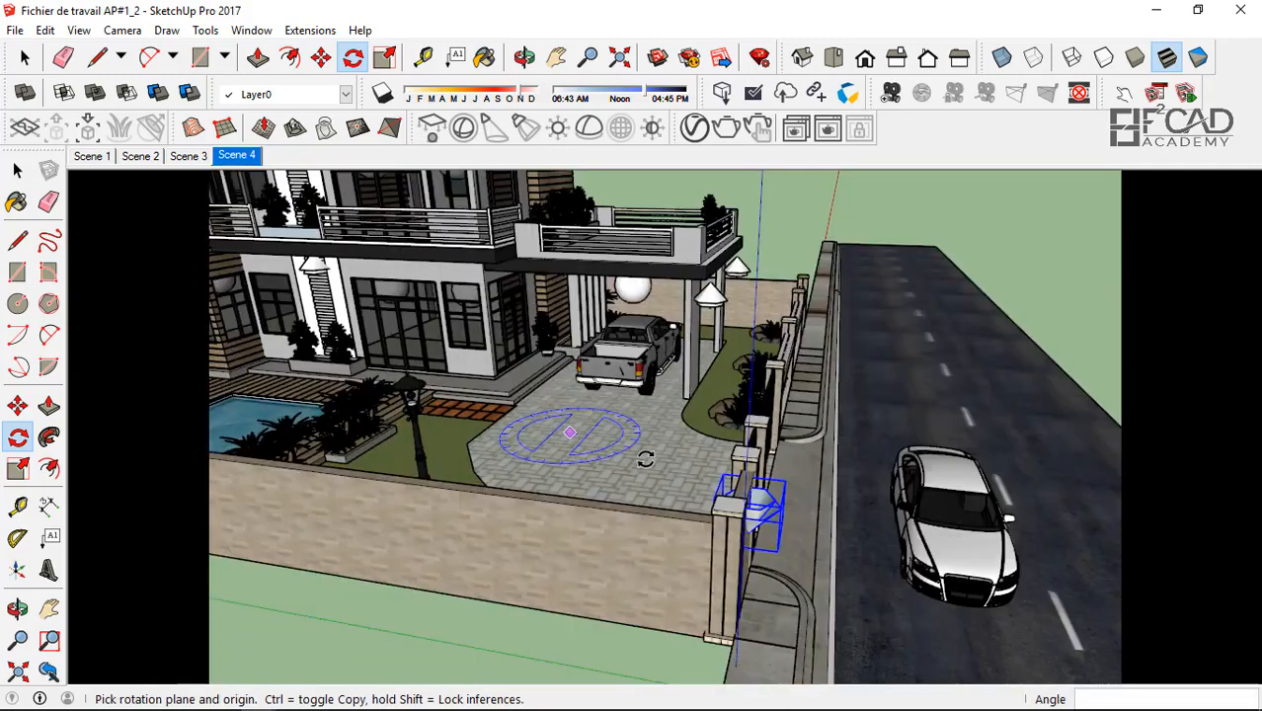
pyautogui.press('m')
pyautogui.scroll(5, 645, 458)
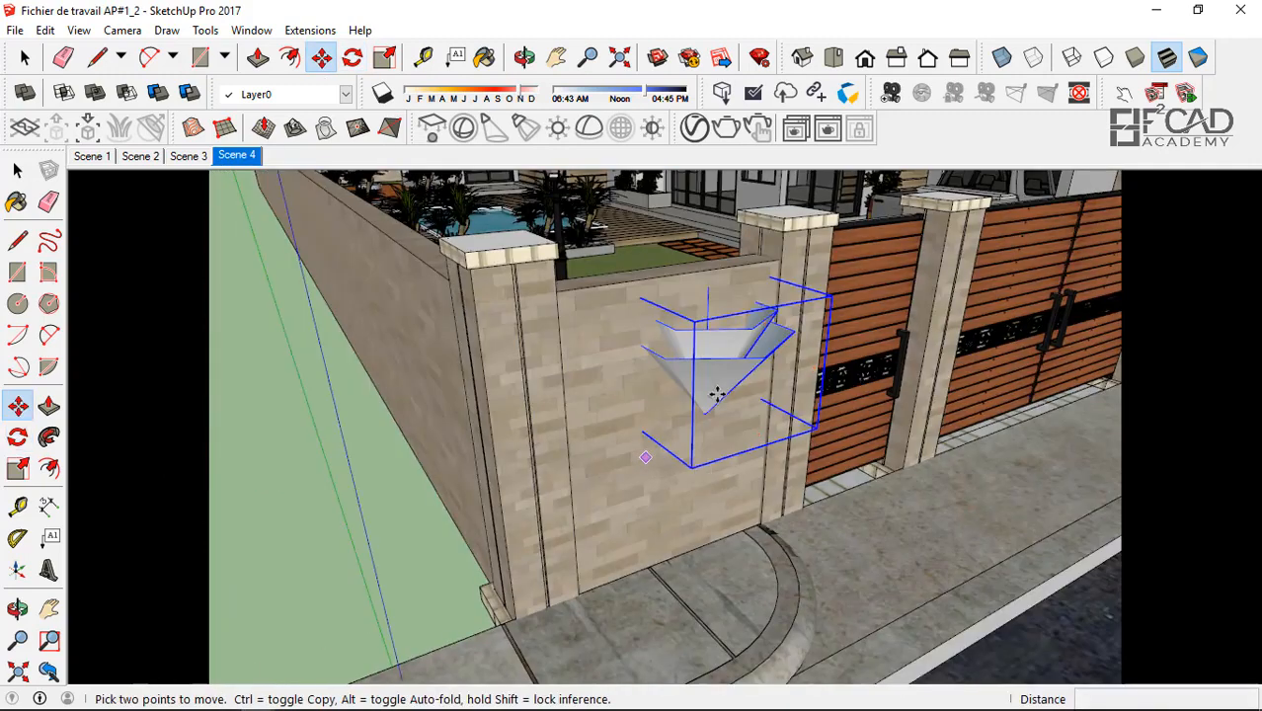
pyautogui.click(706, 413)
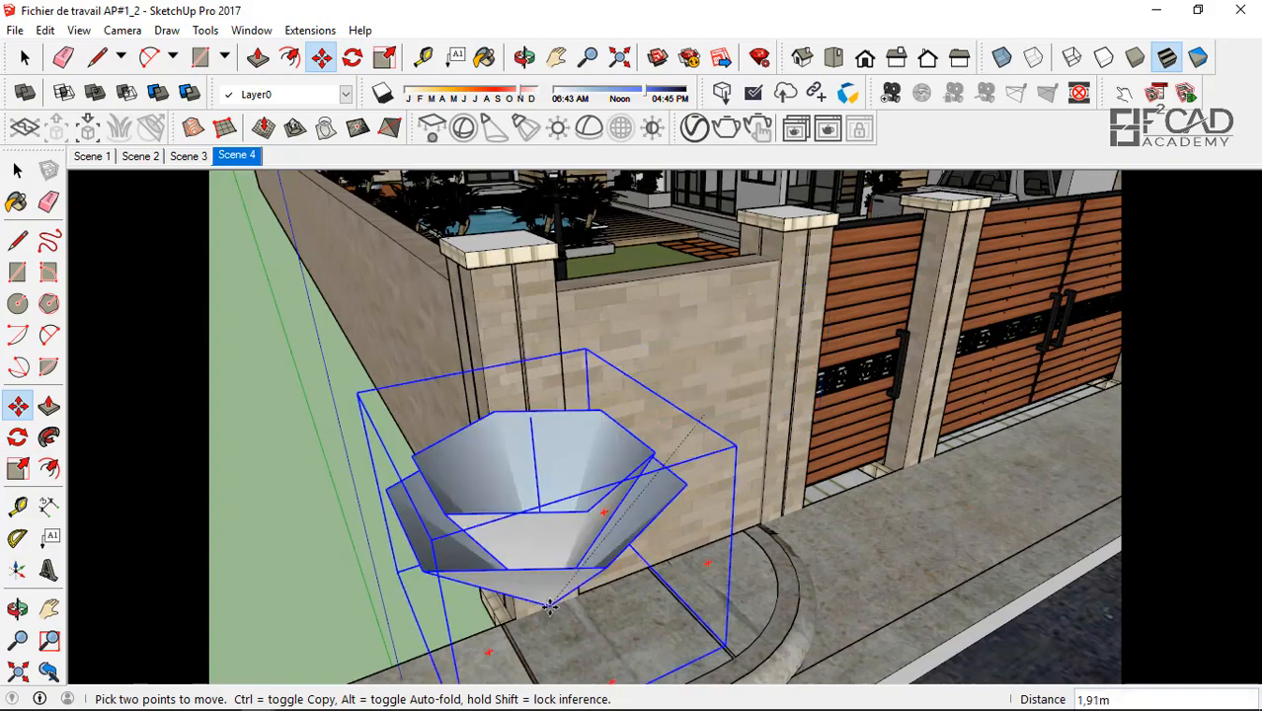
pyautogui.click(559, 593)
pyautogui.moveTo(543, 532); pyautogui.dragTo(547, 495, button='middle')
pyautogui.click(545, 508)
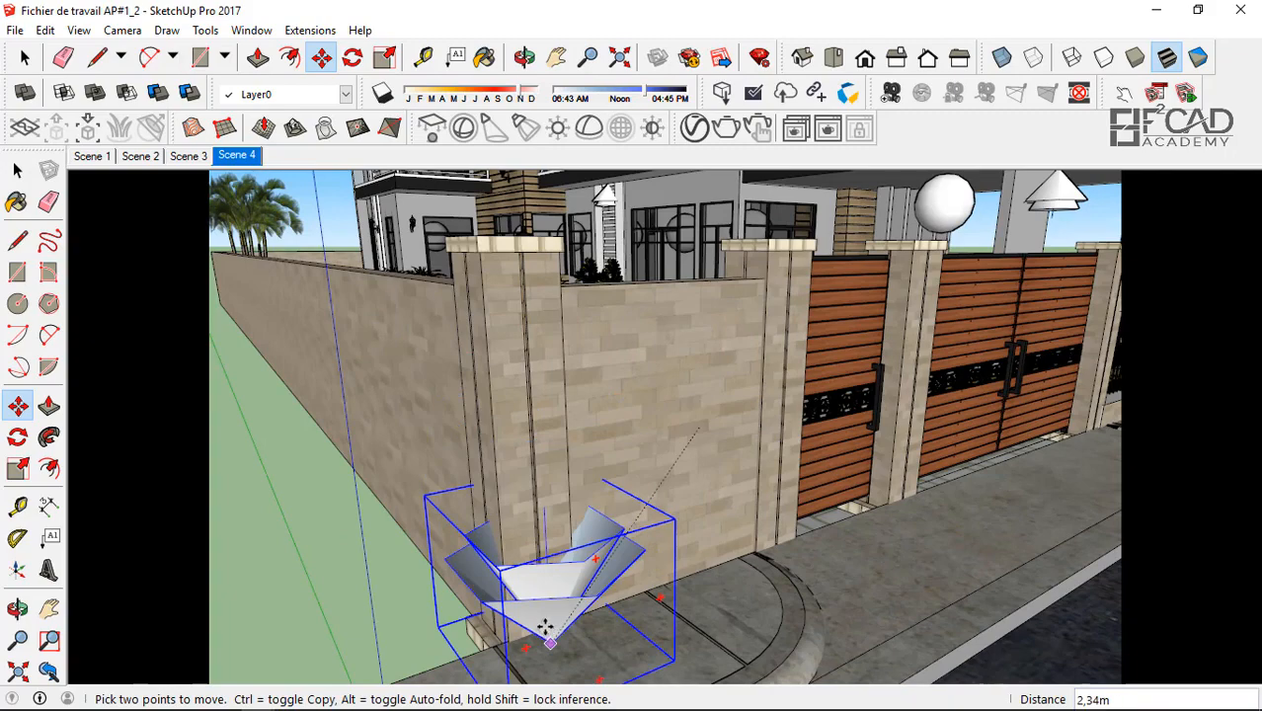
pyautogui.click(541, 624)
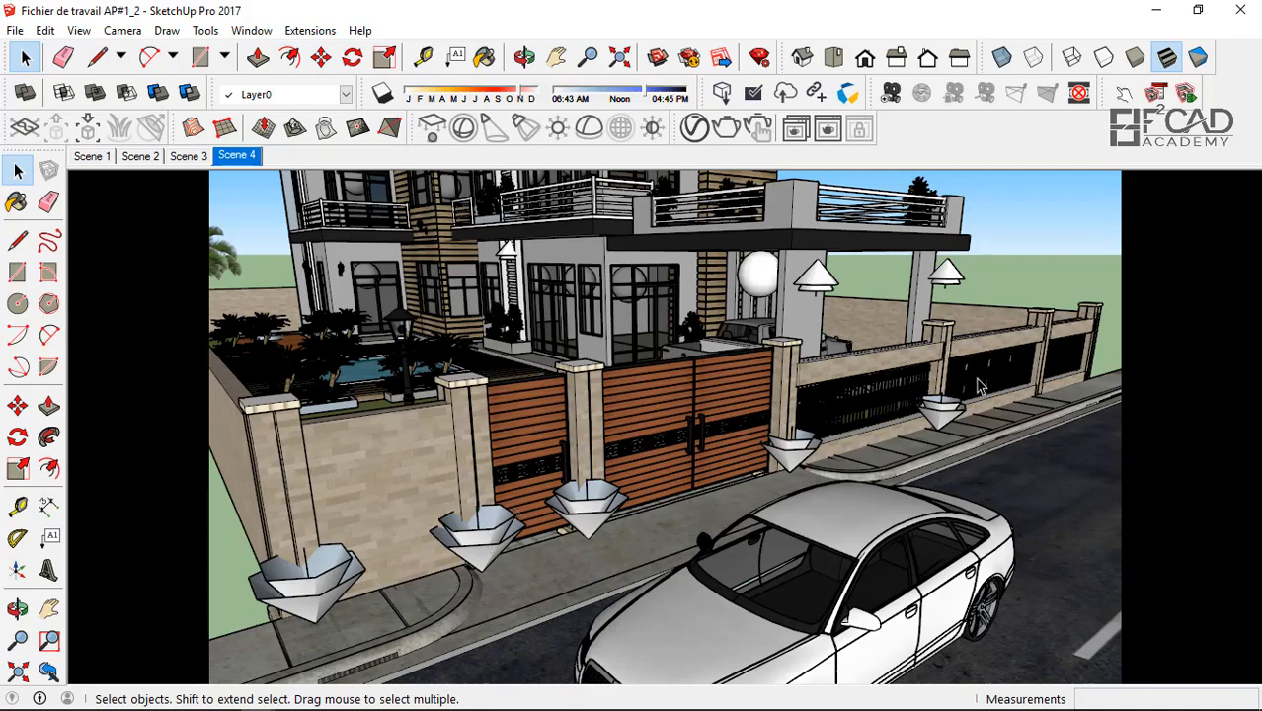
# - Return to the Scene 4 view and open the V-Ray Asset Editor on the IES light's settings
pyautogui.scroll(-1, 795, 512)
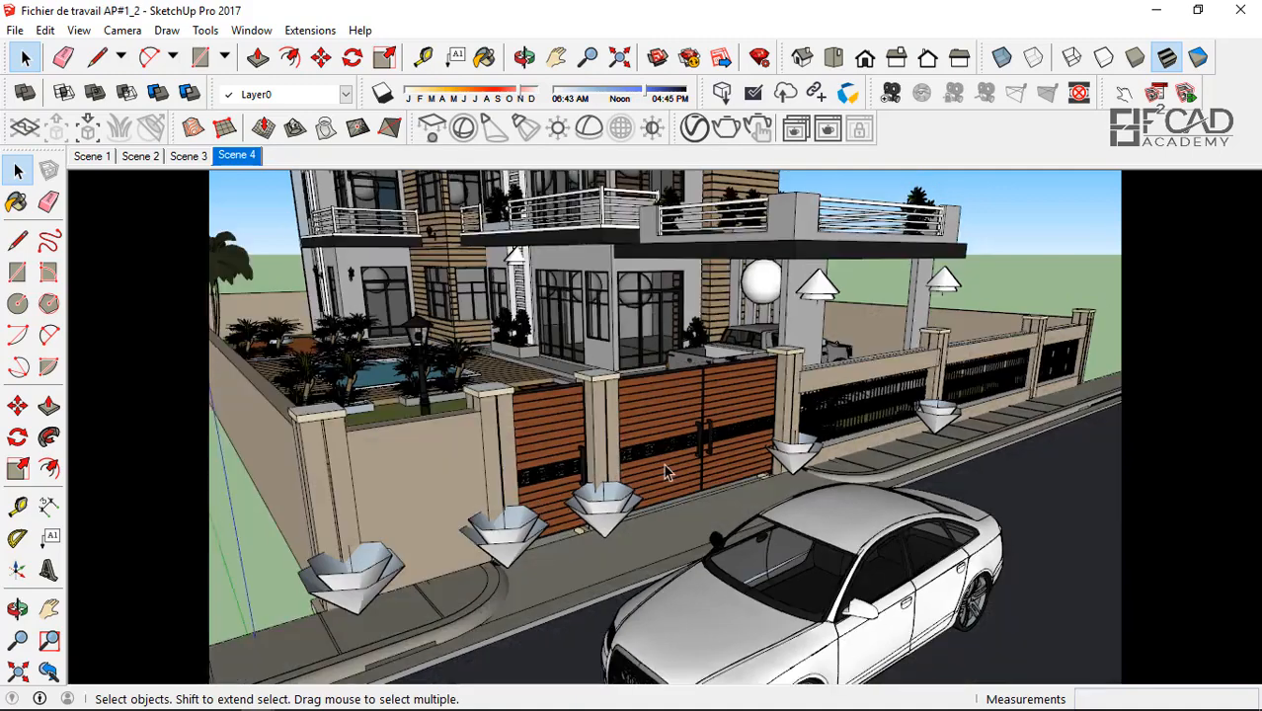
pyautogui.click(237, 156)
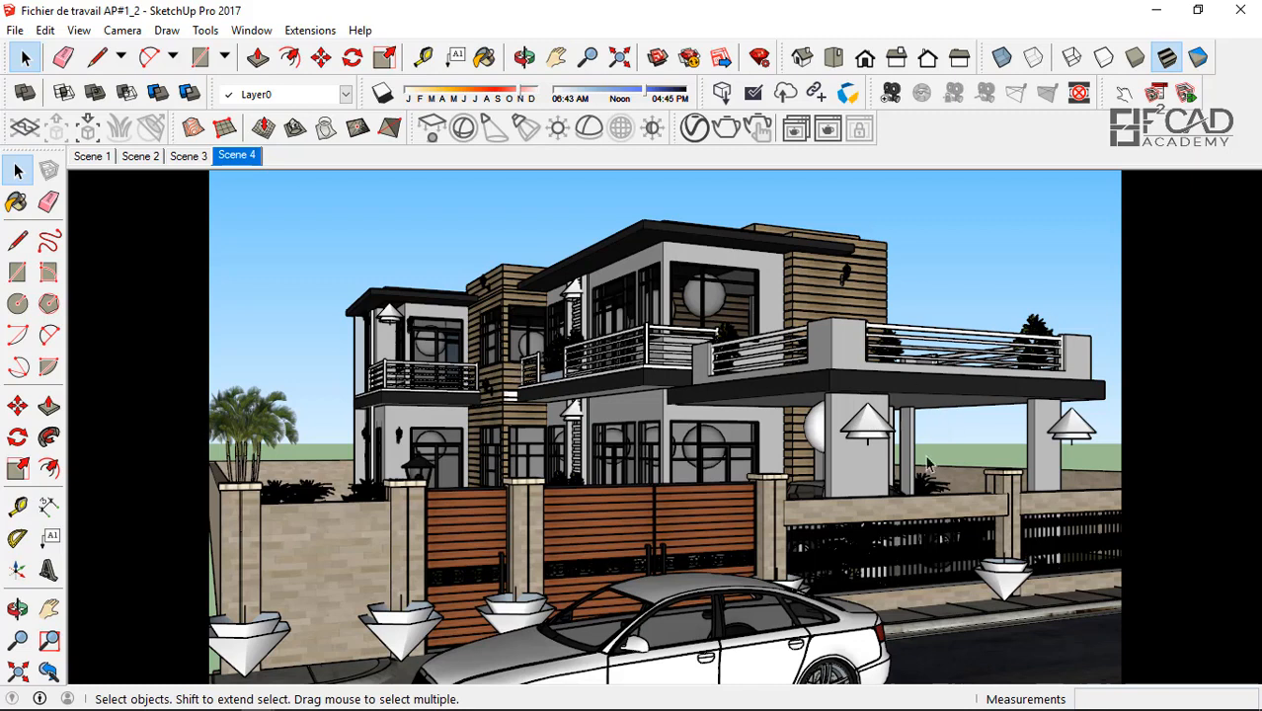
pyautogui.click(696, 131)
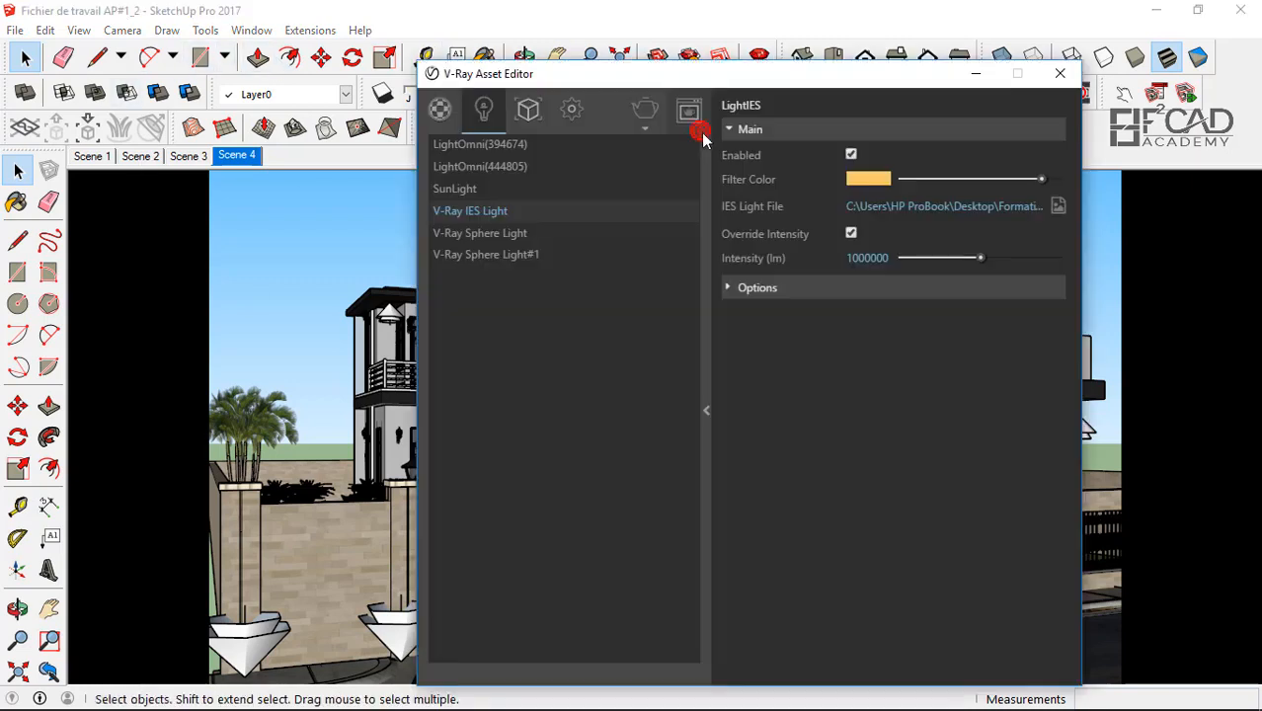
# - Examine the V-Ray IES Light's file path through to the .IES file name at its end
pyautogui.moveTo(903, 204); pyautogui.dragTo(846, 204)
pyautogui.click(862, 205)
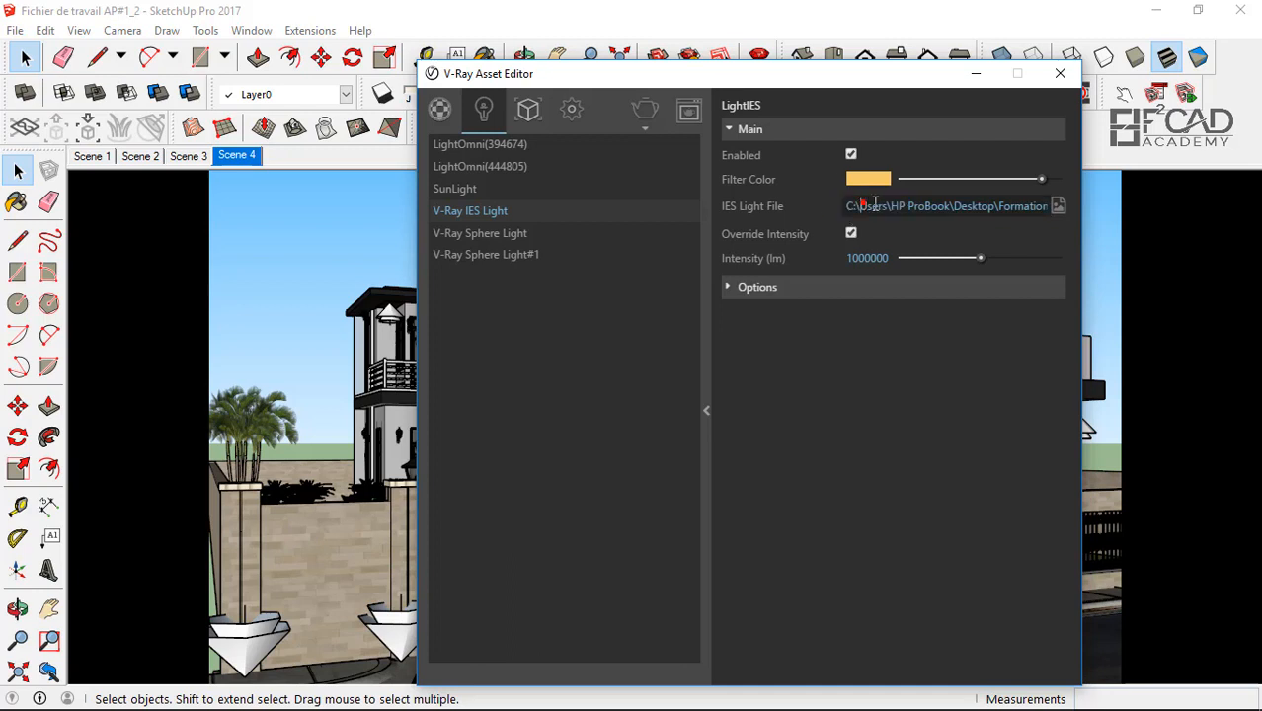
pyautogui.doubleClick(1013, 204)
pyautogui.click(1037, 205)
pyautogui.moveTo(889, 71)
pyautogui.mouseDown()
pyautogui.moveTo(1118, 79)
pyautogui.moveTo(650, 49)
pyautogui.mouseUp()
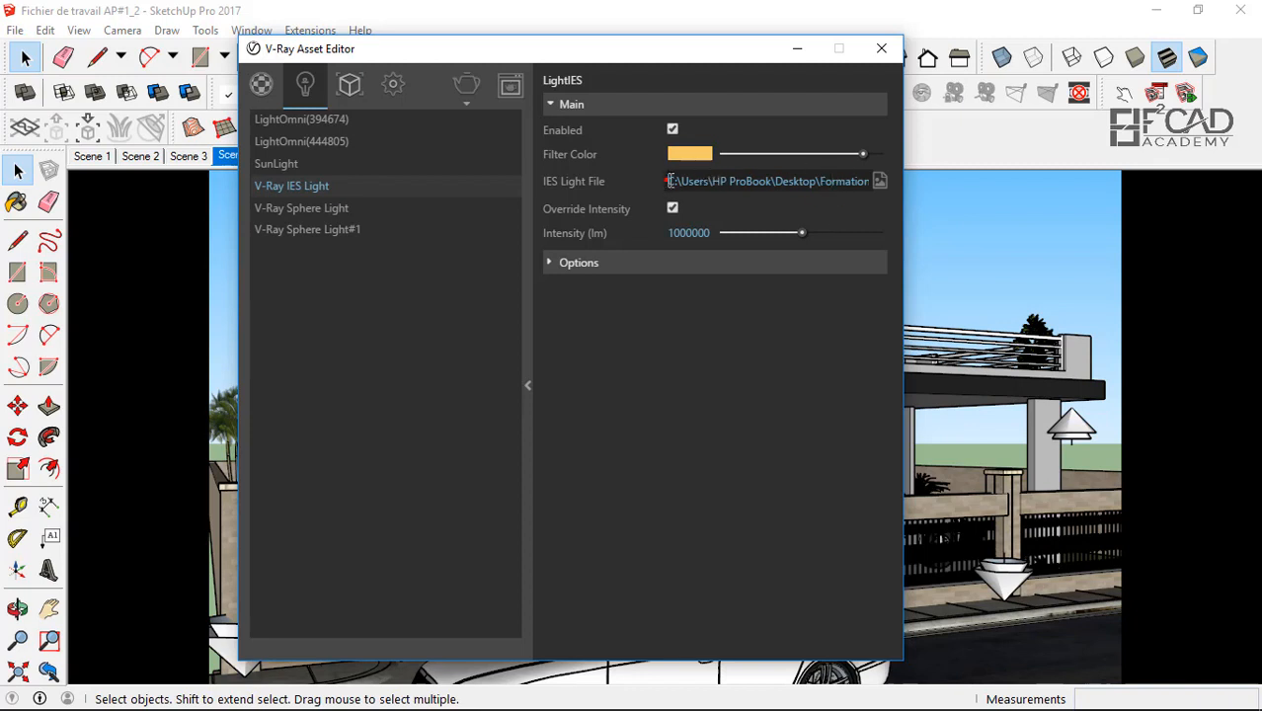
pyautogui.moveTo(671, 180); pyautogui.dragTo(907, 191)
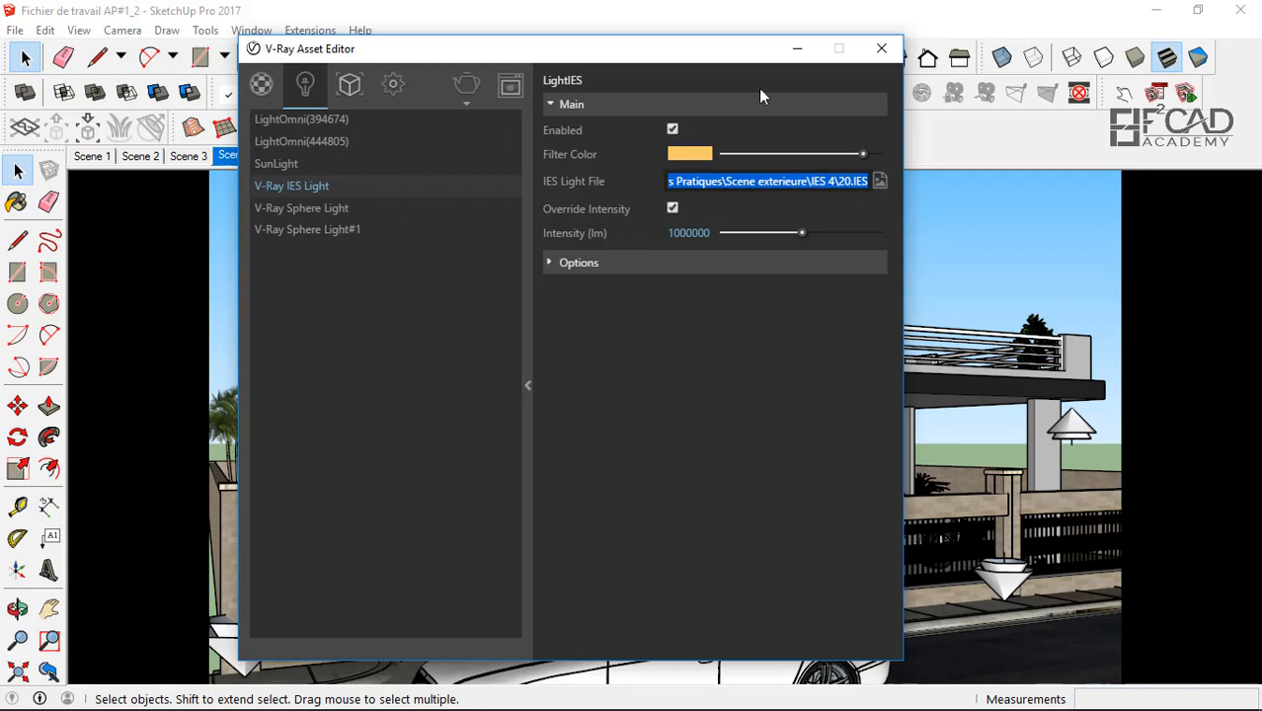
pyautogui.click(808, 183)
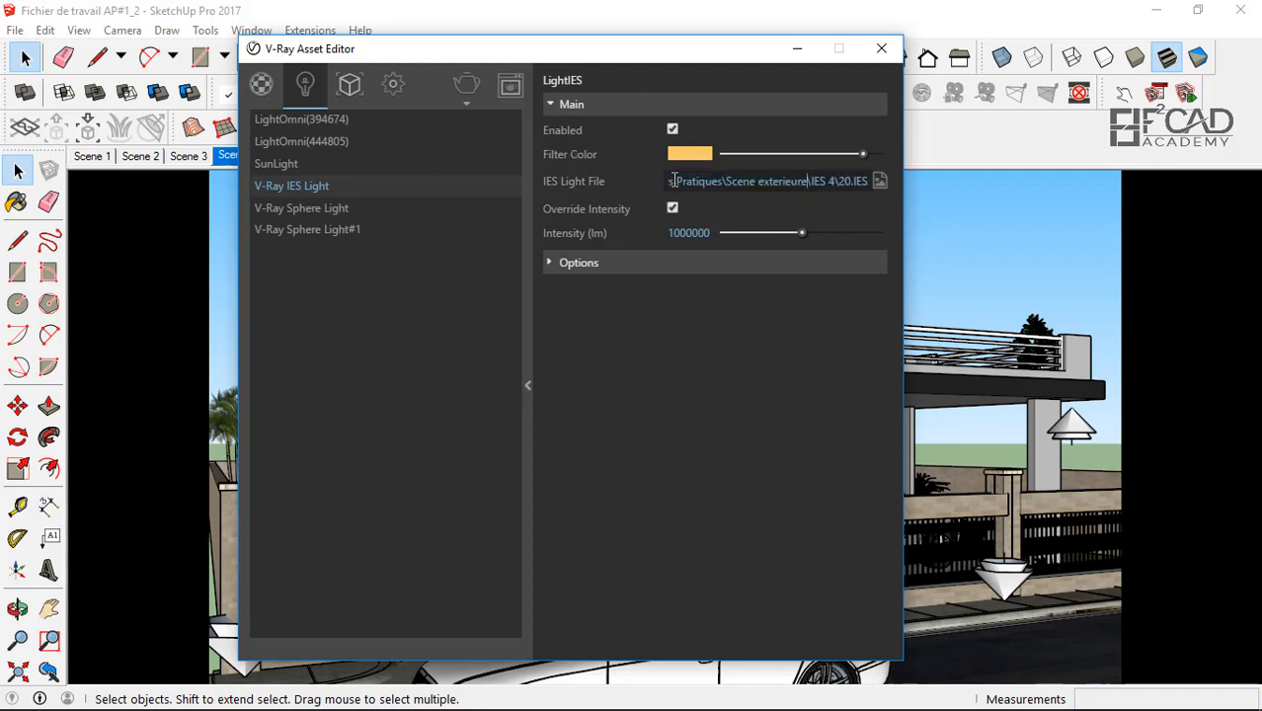
pyautogui.moveTo(856, 182); pyautogui.dragTo(861, 184)
pyautogui.click(808, 203)
# - Open the bitmap assigned to the Environment background in the V-Ray render settings
pyautogui.click(396, 87)
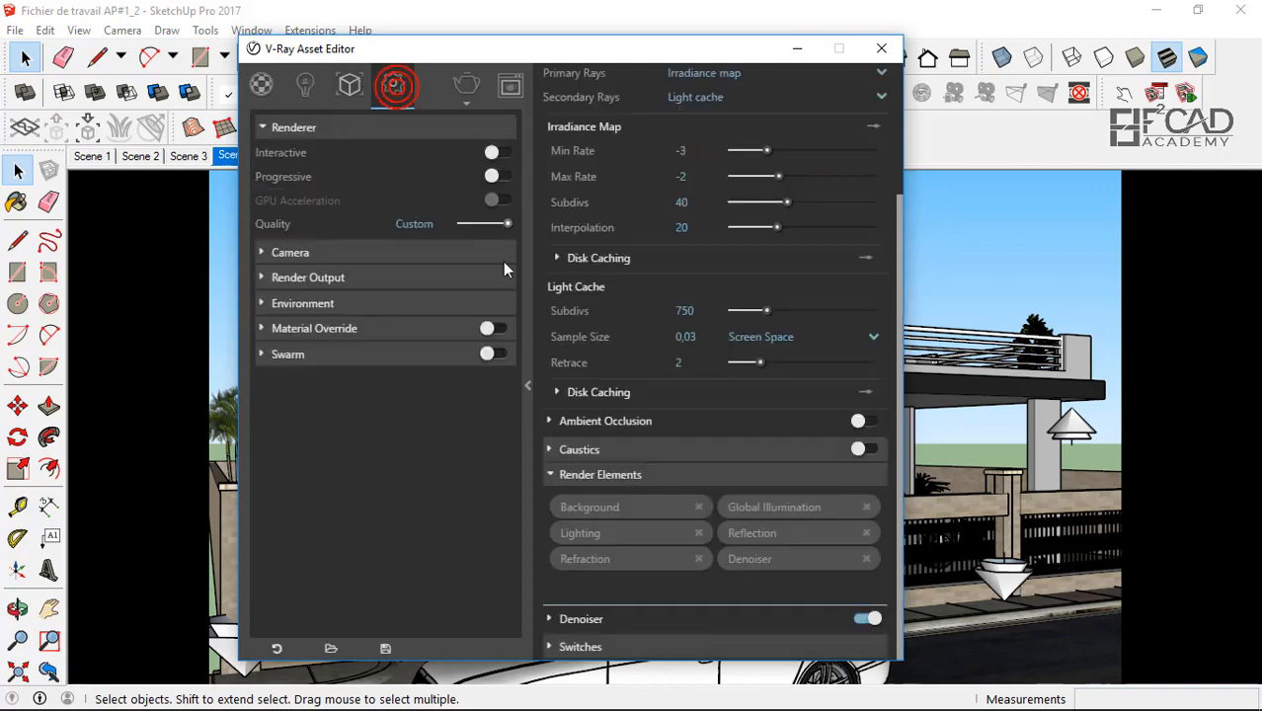
pyautogui.click(354, 301)
pyautogui.click(354, 304)
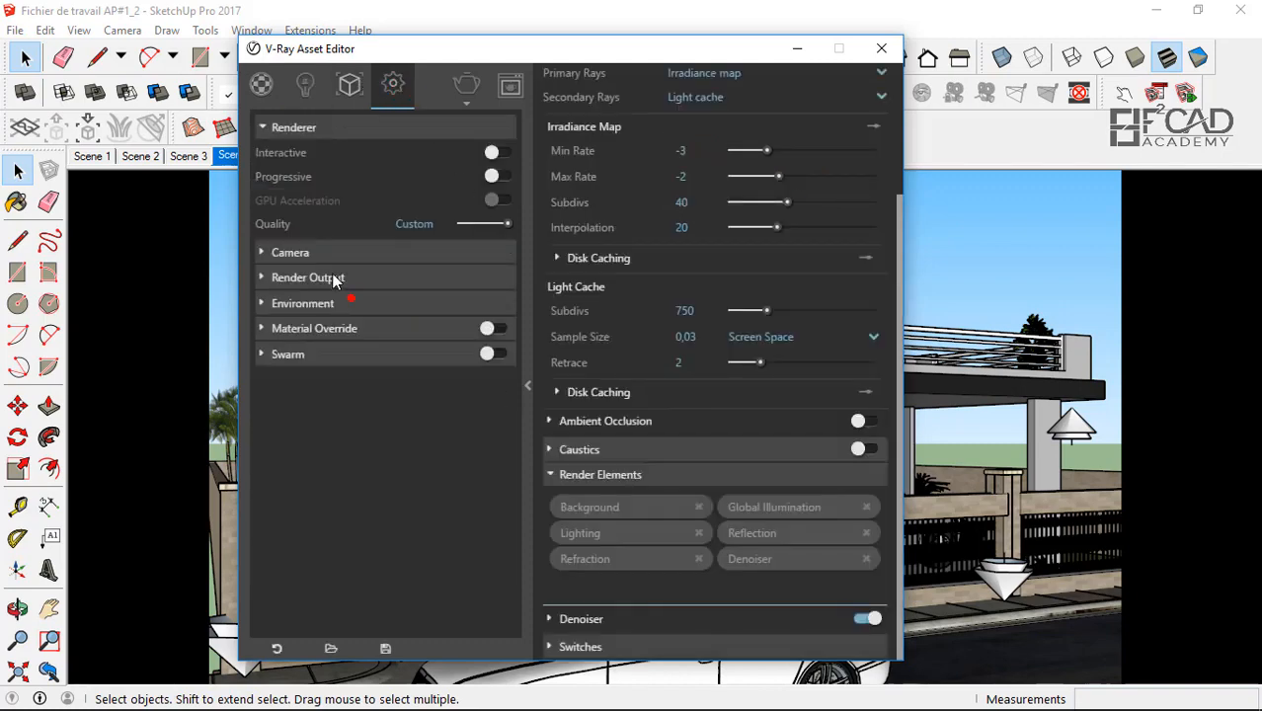
pyautogui.click(331, 303)
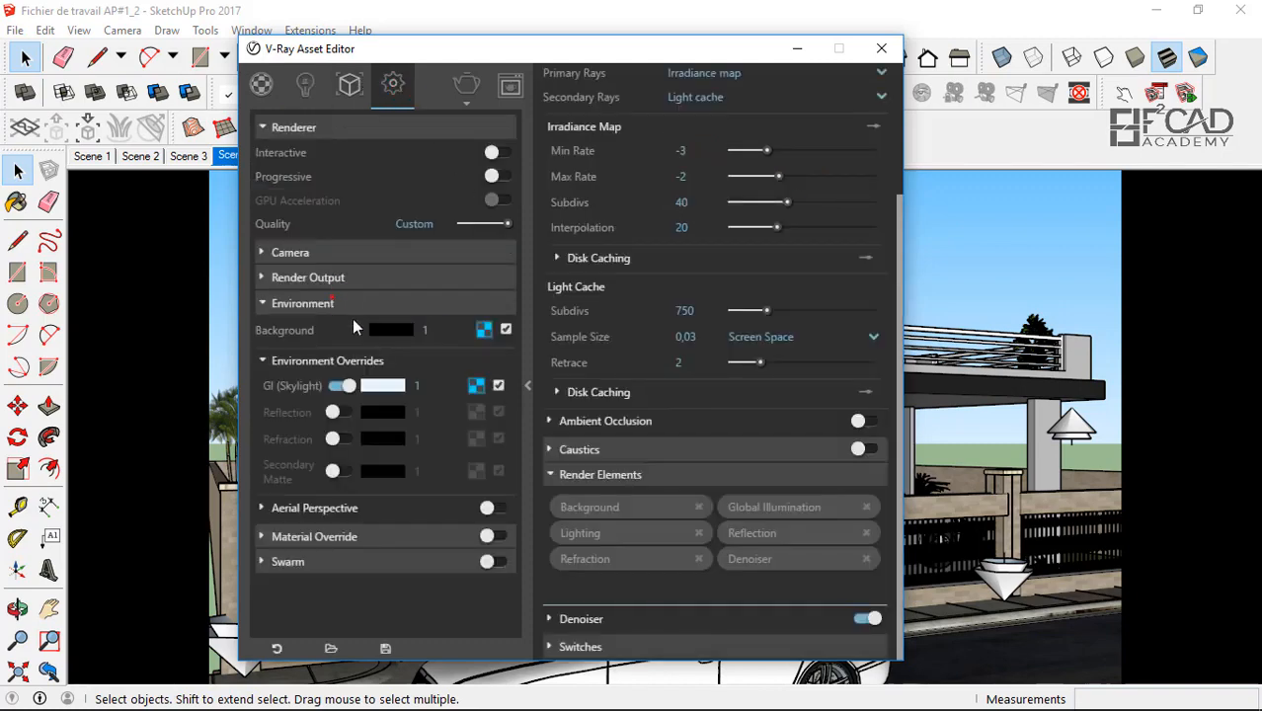
pyautogui.click(483, 330)
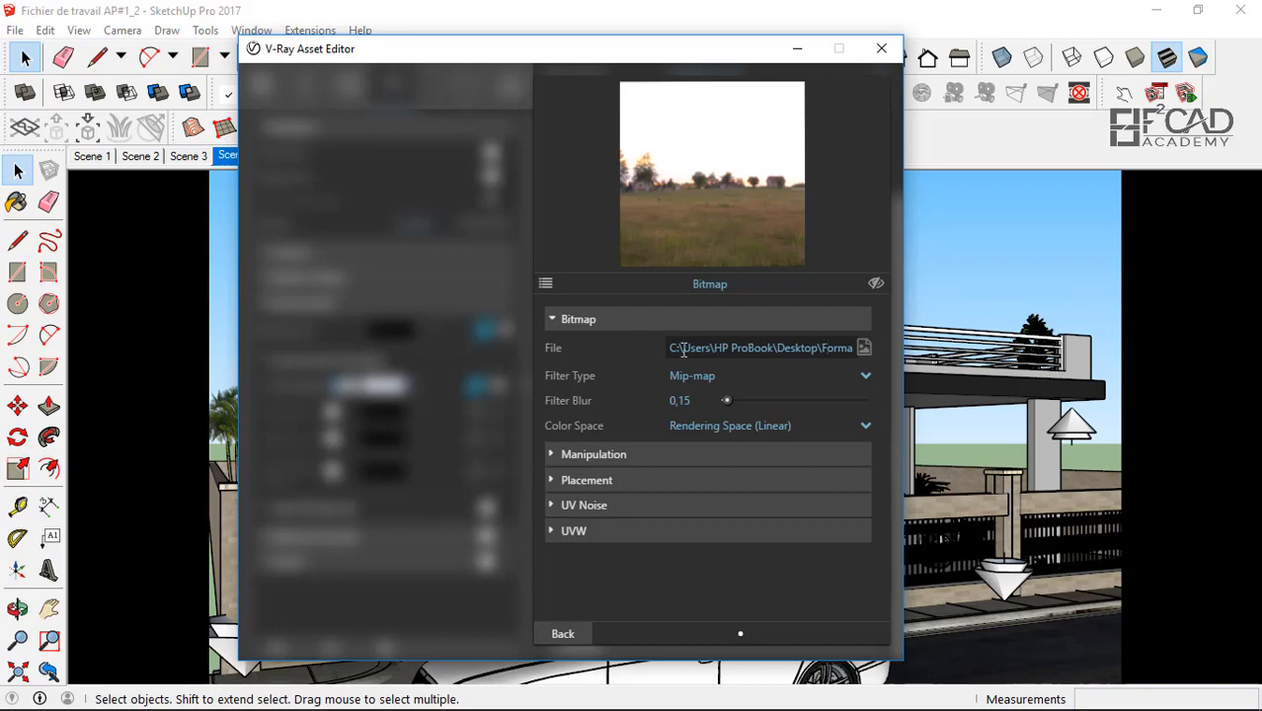
# - Examine the Environment background bitmap's file path through to the HDR file name, and close the Asset Editor
pyautogui.moveTo(673, 348); pyautogui.dragTo(839, 347)
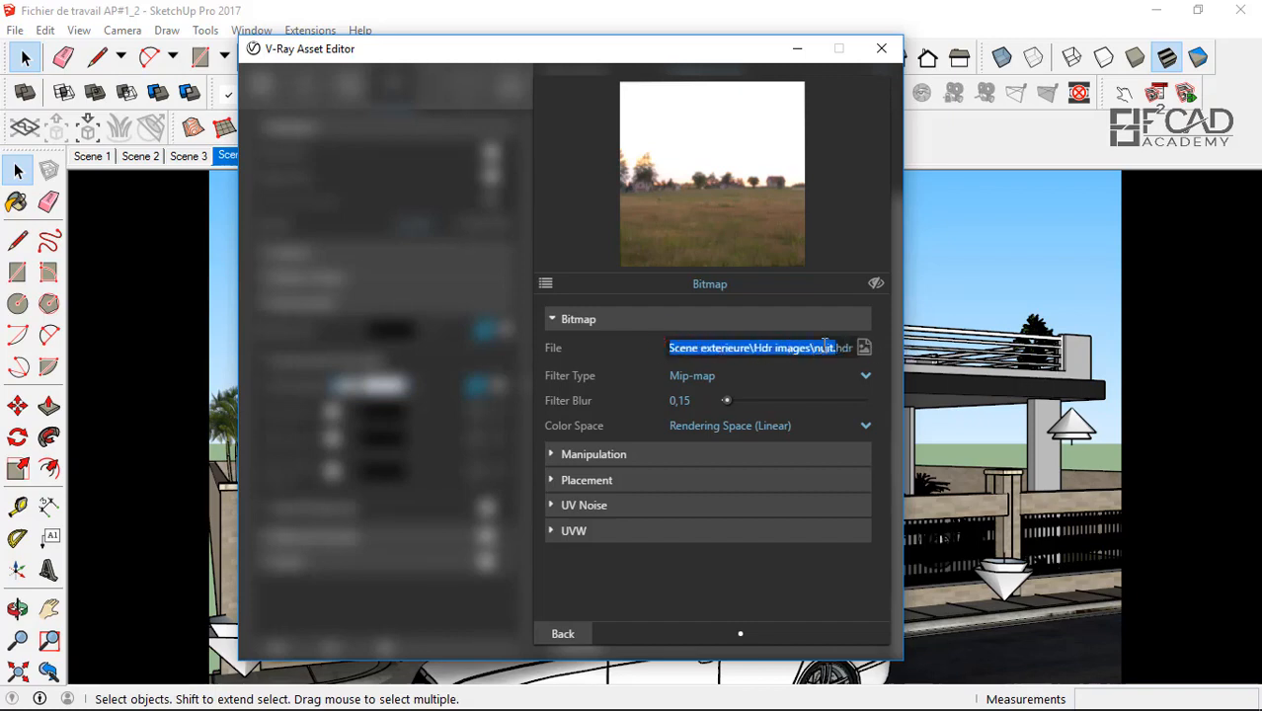
pyautogui.moveTo(853, 345); pyautogui.dragTo(648, 346)
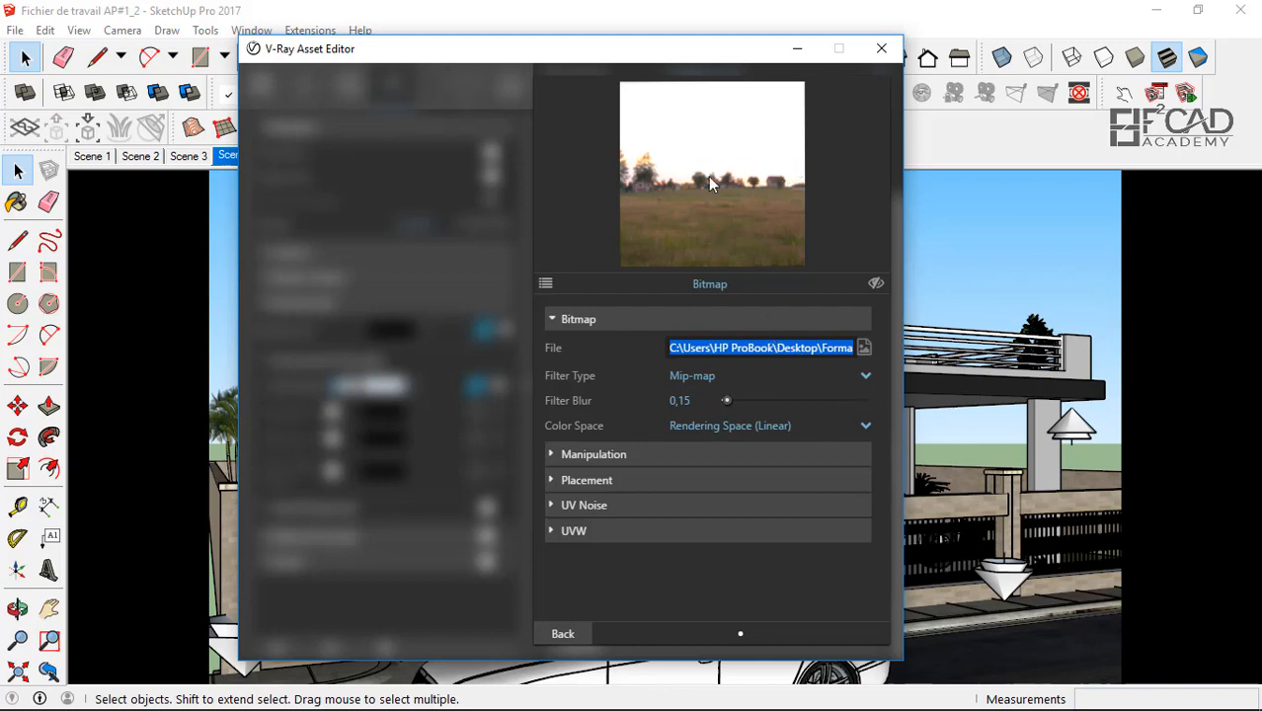
pyautogui.click(835, 350)
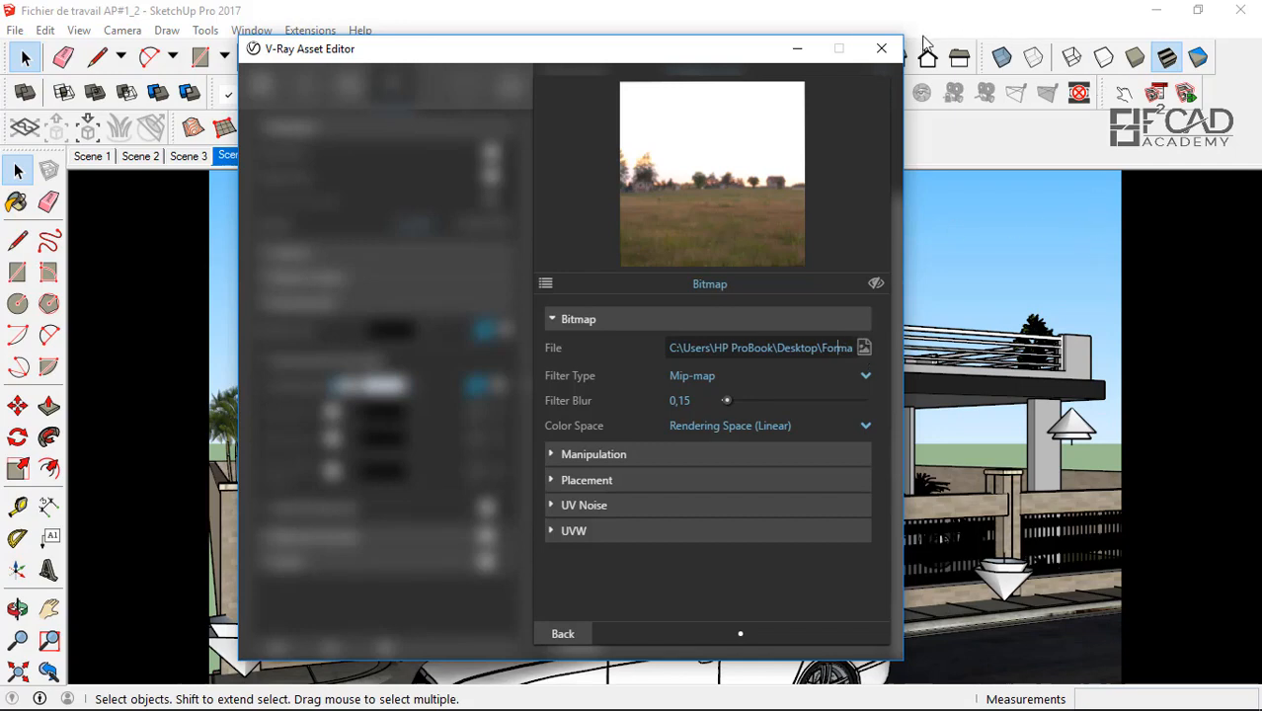
pyautogui.click(881, 48)
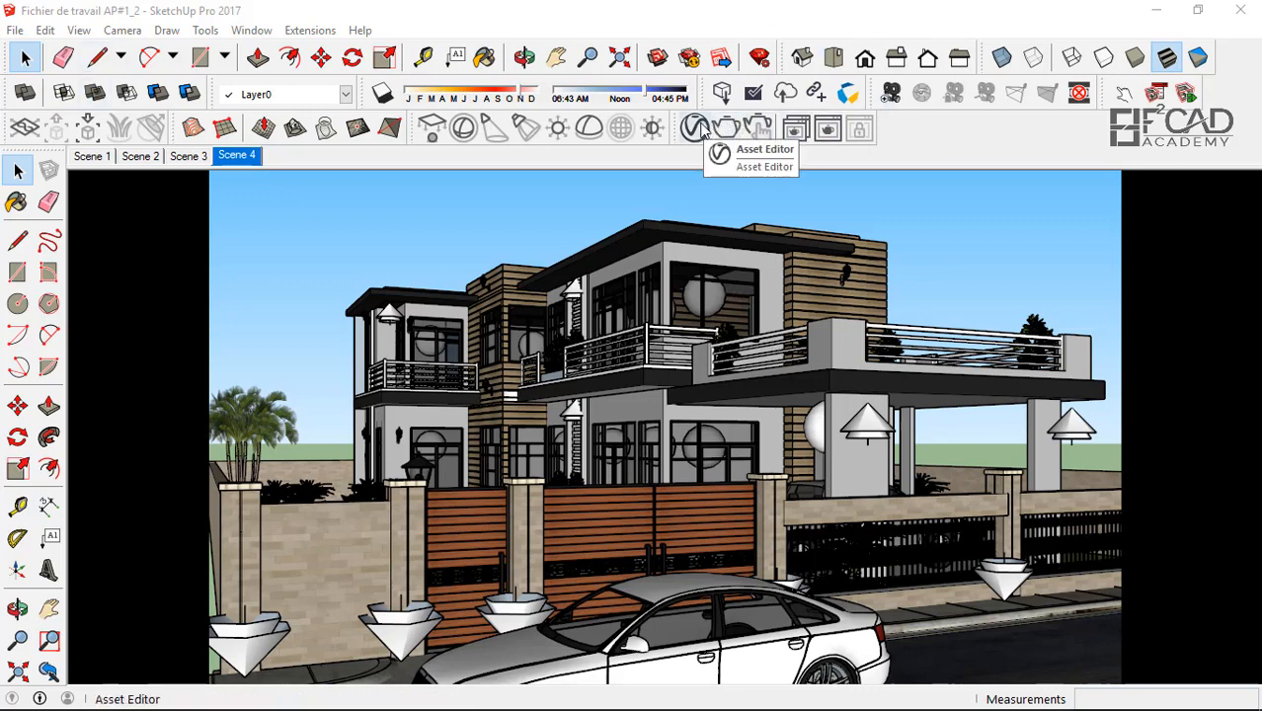
# - Turn off region rendering in the V-Ray frame buffer and start a full-frame render of Scene 4
pyautogui.click(827, 129)
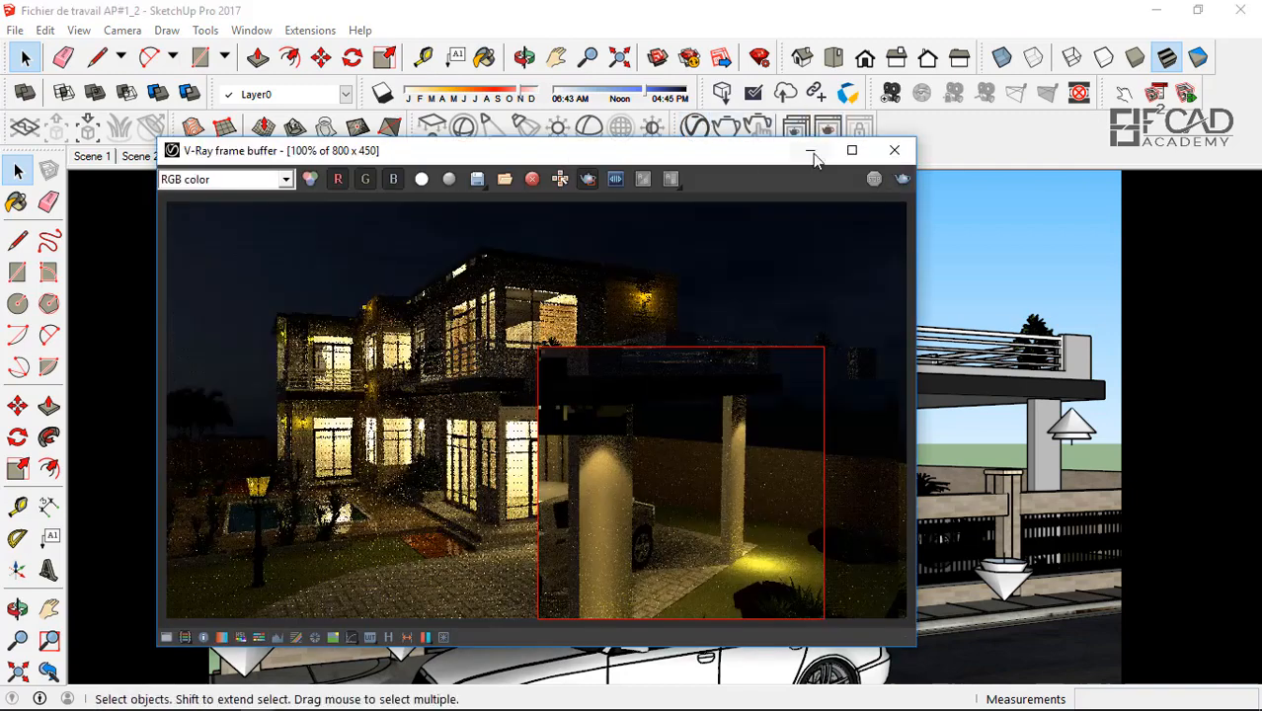
pyautogui.click(587, 179)
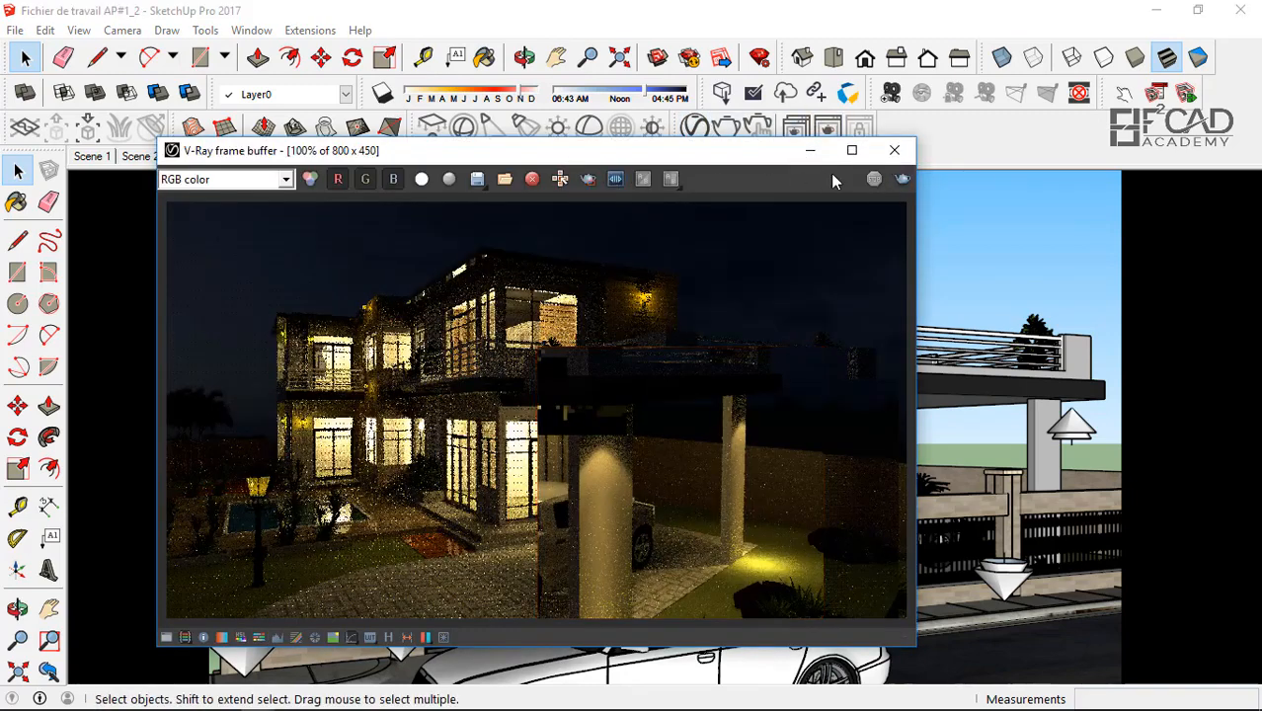
pyautogui.click(893, 153)
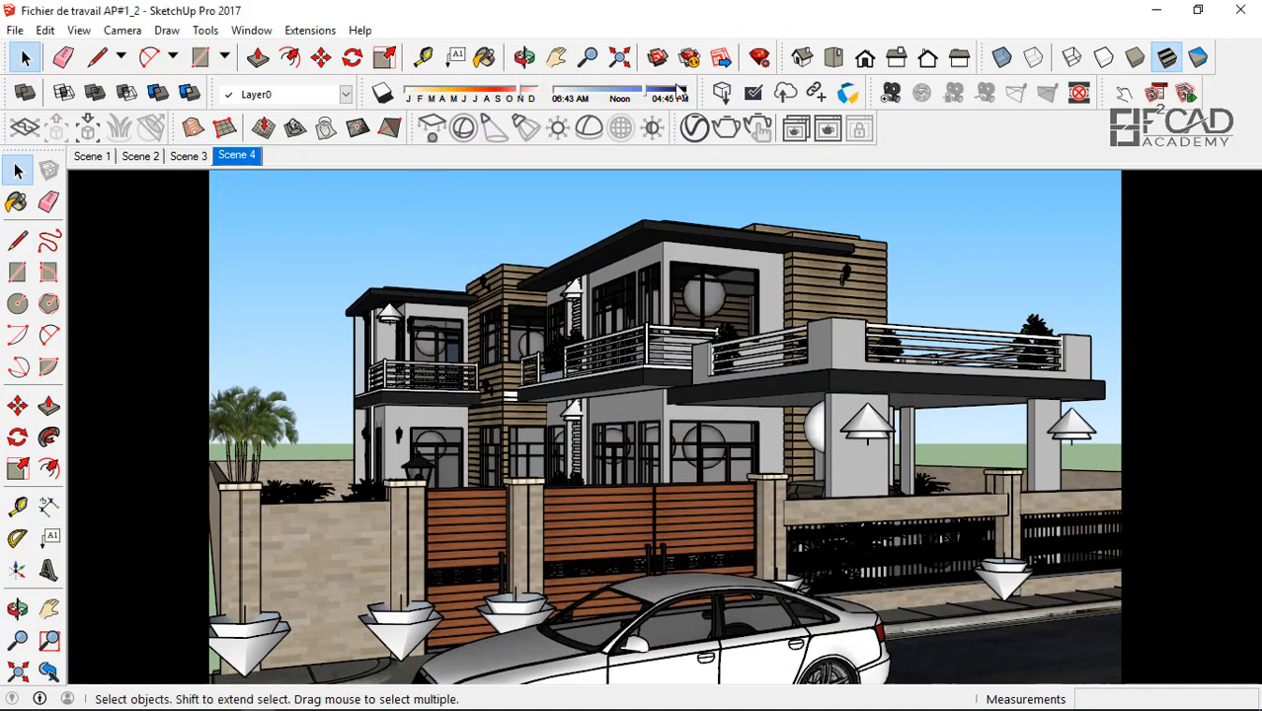
pyautogui.click(725, 129)
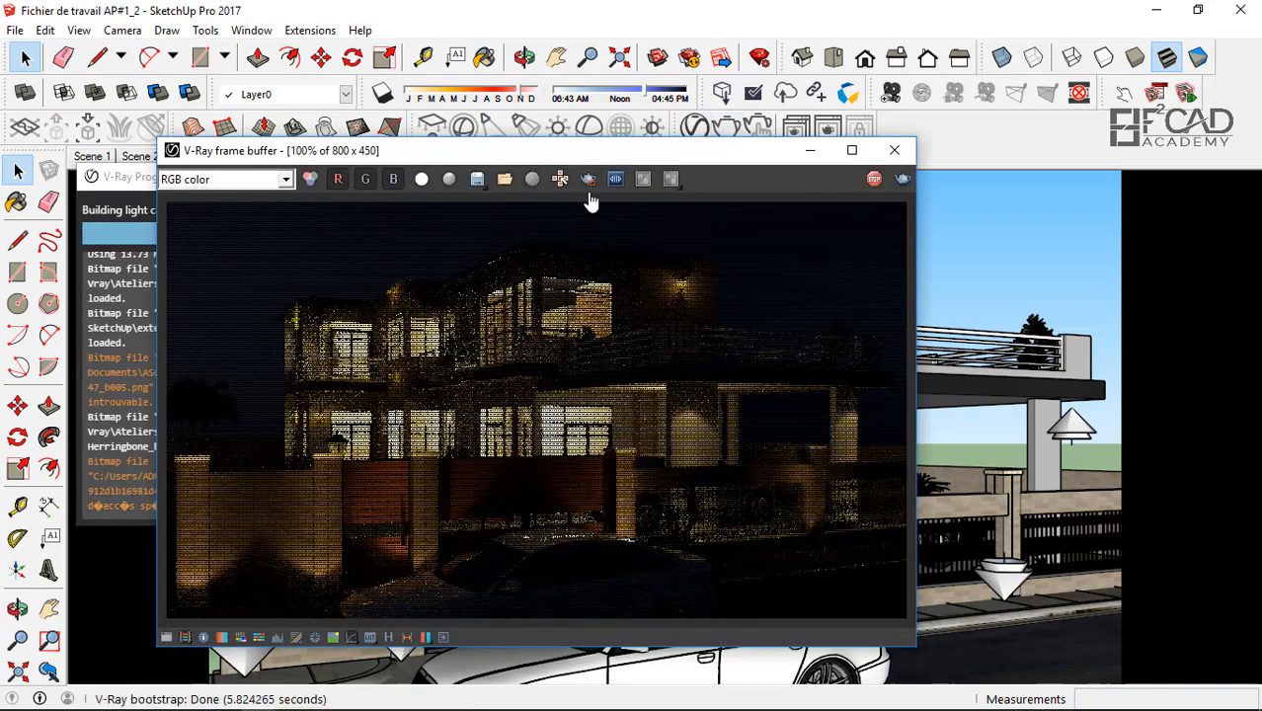
pyautogui.moveTo(685, 164); pyautogui.dragTo(873, 107)
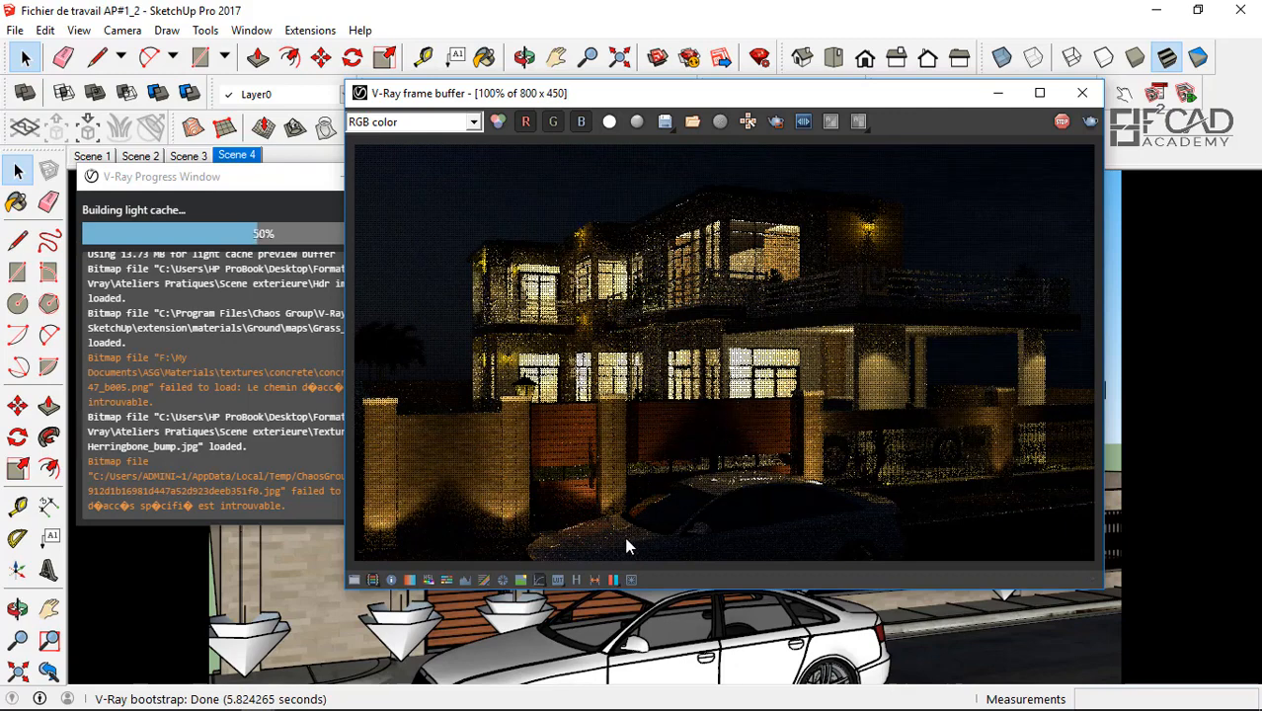
# - Inspect the lighting on the fence pillars and facade at 200% and 100%, and stop the render and close the frame buffer
pyautogui.scroll(-1, 652, 484)
pyautogui.scroll(1, 691, 415)
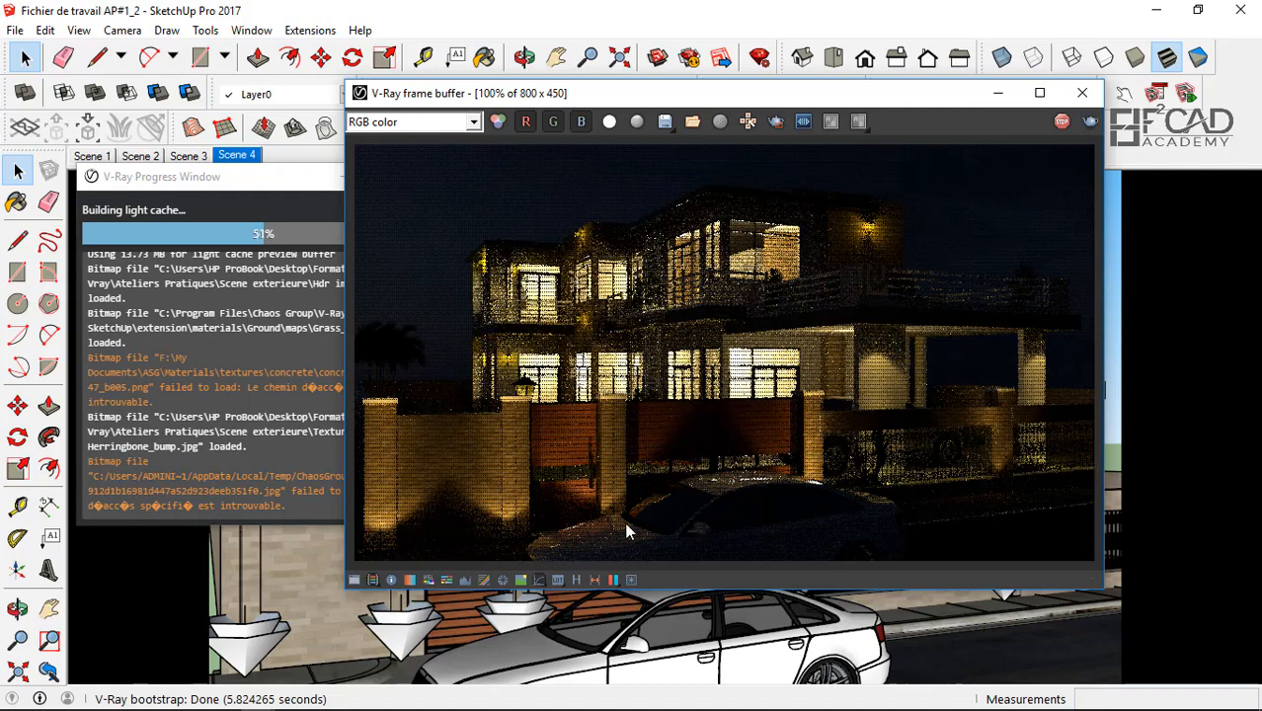
pyautogui.scroll(1, 571, 556)
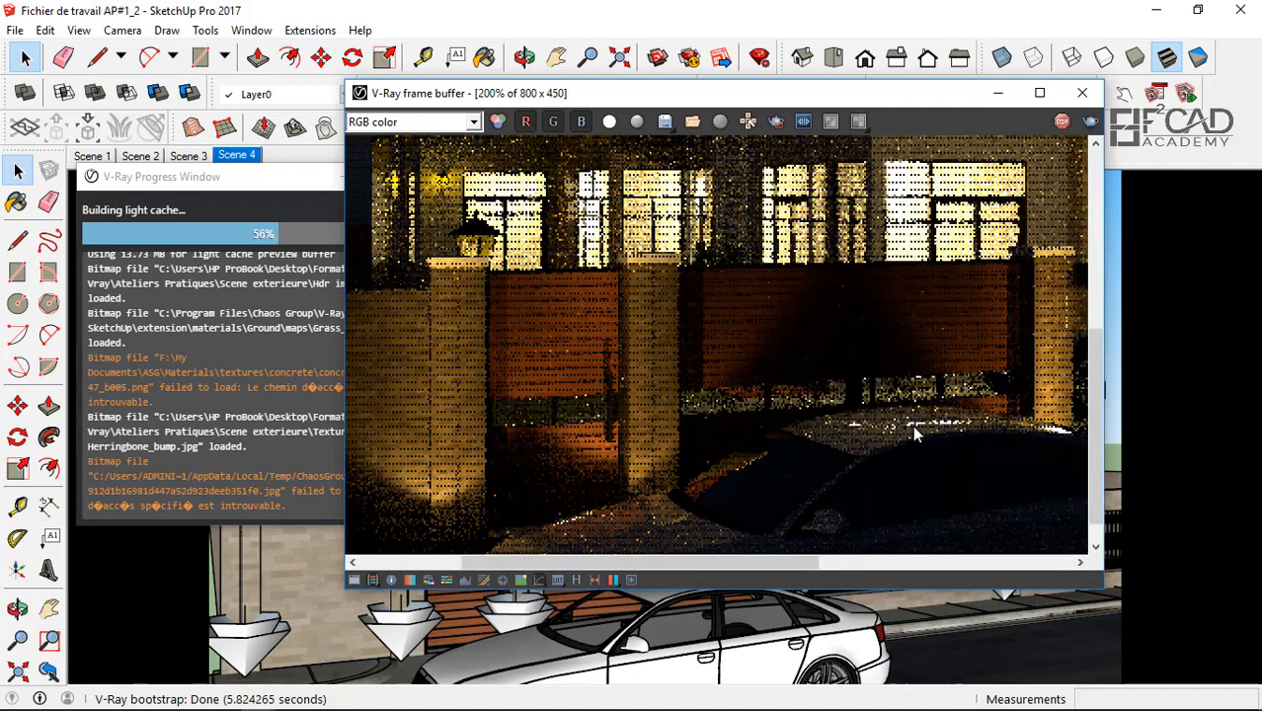
pyautogui.scroll(-1, 563, 511)
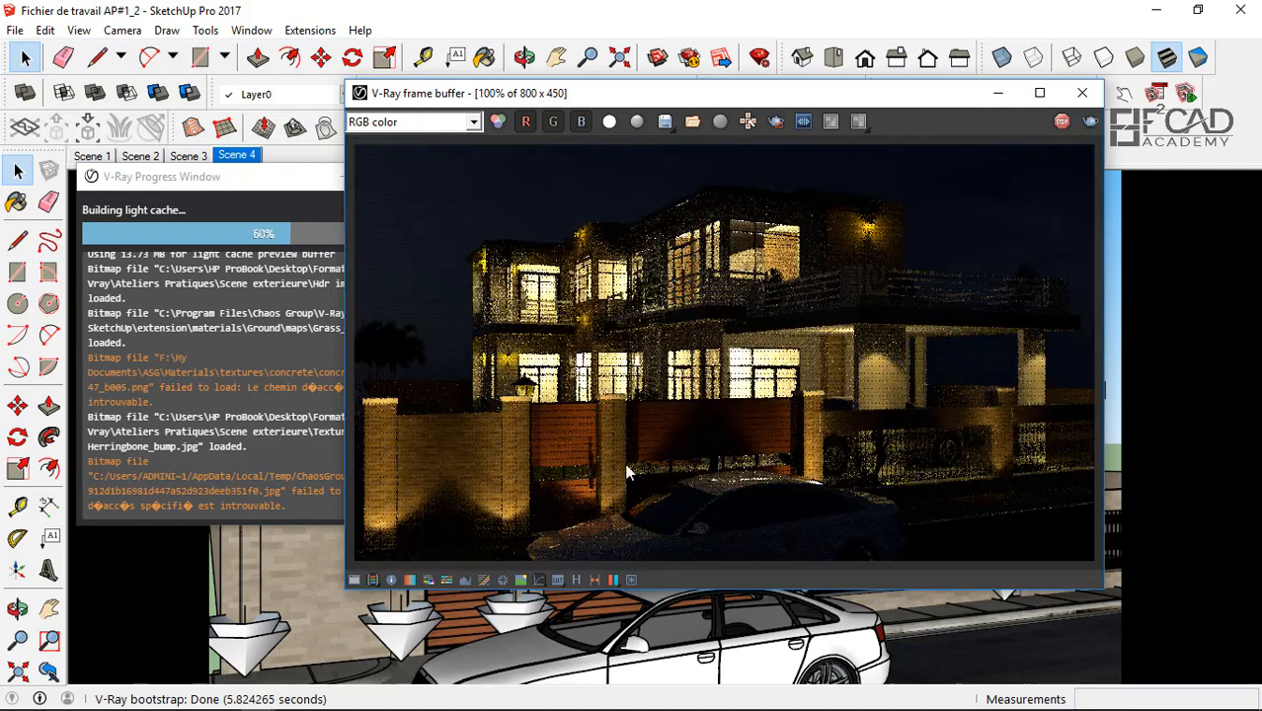
pyautogui.scroll(-1, 577, 465)
pyautogui.scroll(1, 721, 346)
pyautogui.click(1062, 122)
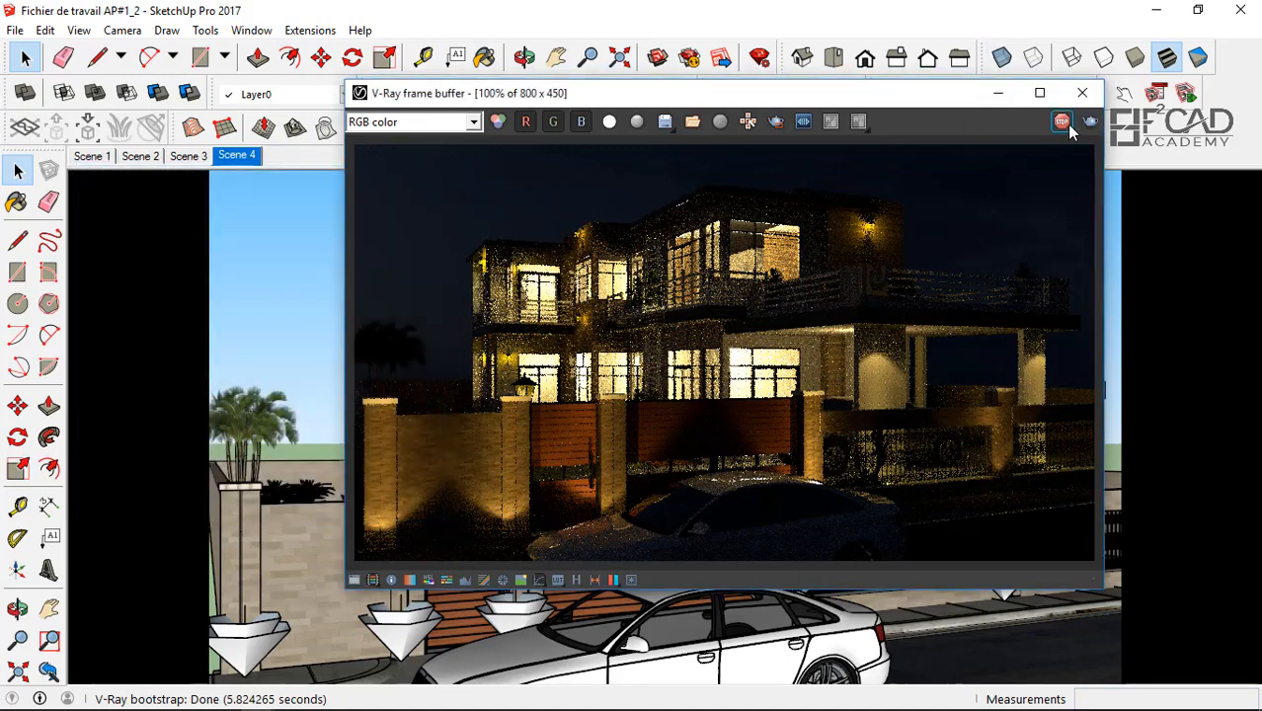
pyautogui.click(1082, 93)
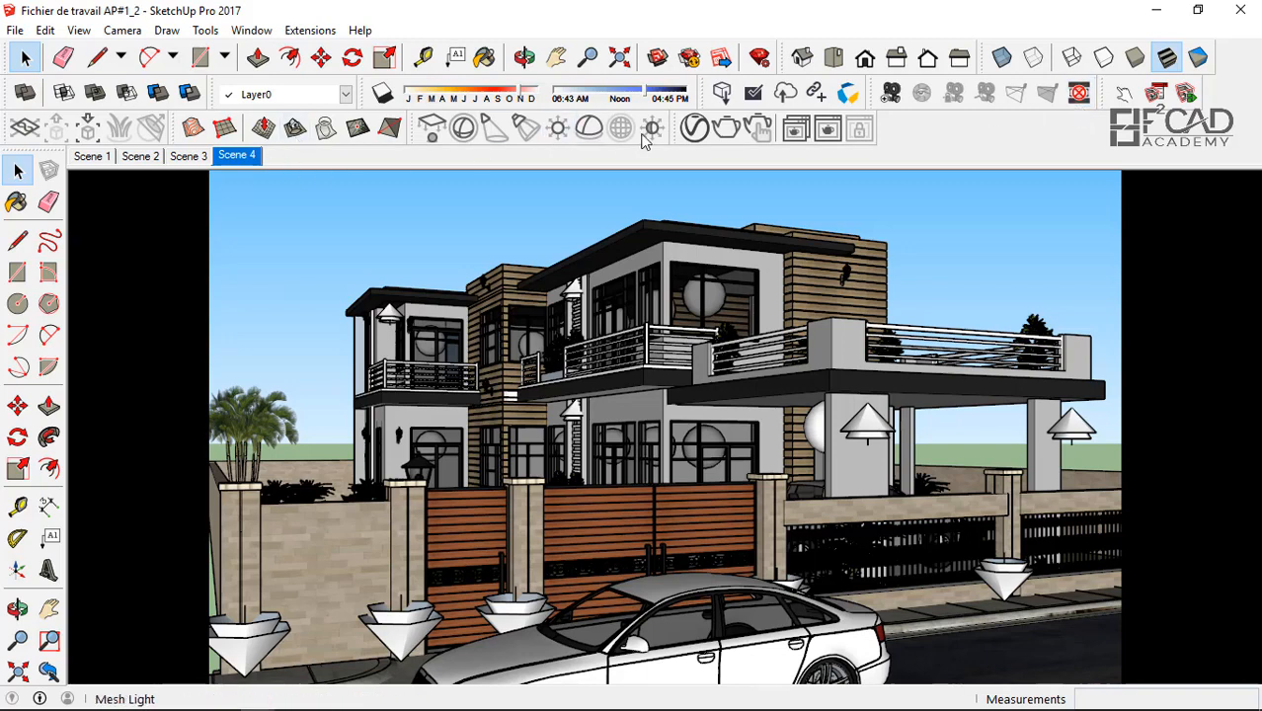
# - Set the V-Ray render output to an image width of 1280 and a height of 720
pyautogui.click(692, 130)
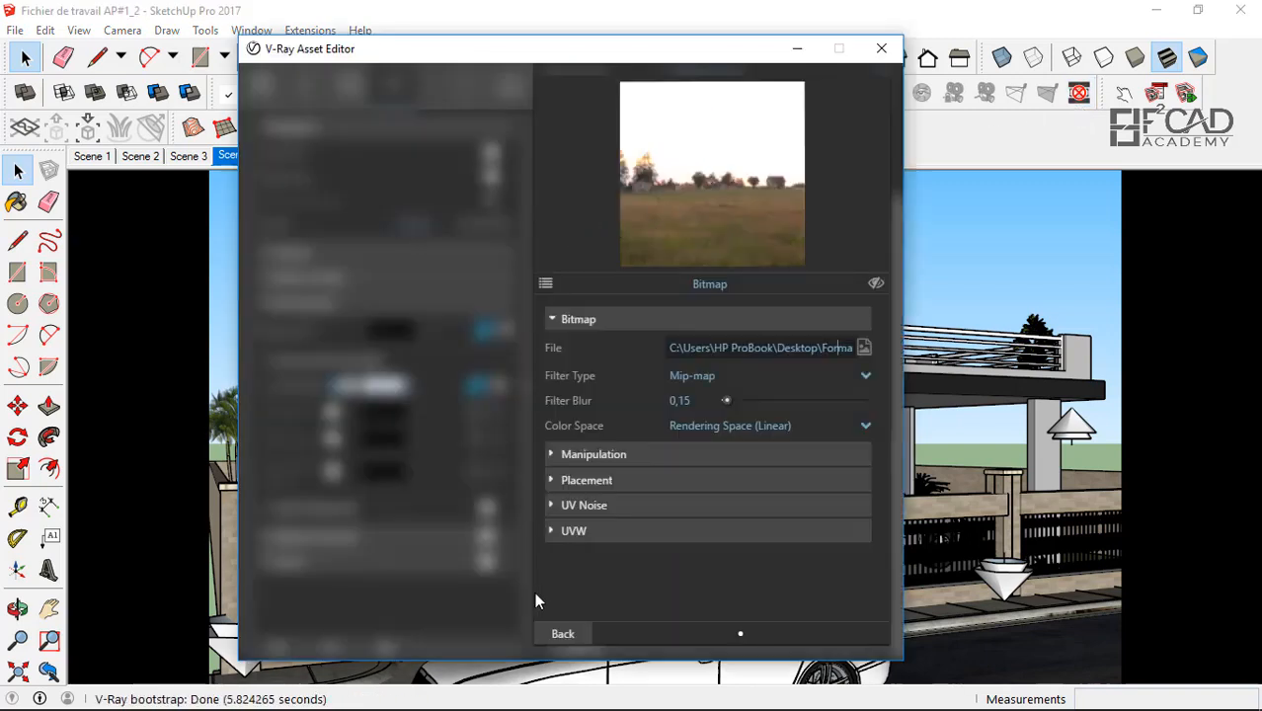
pyautogui.click(558, 634)
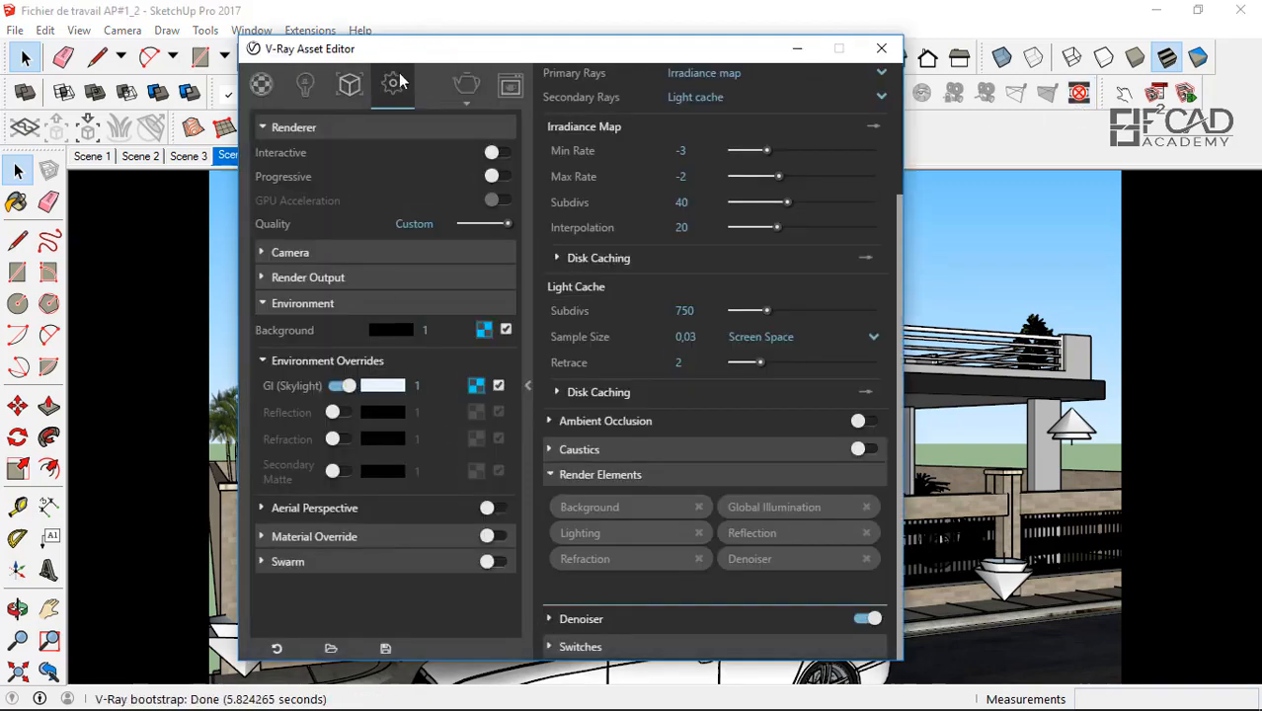
pyautogui.scroll(3, 664, 184)
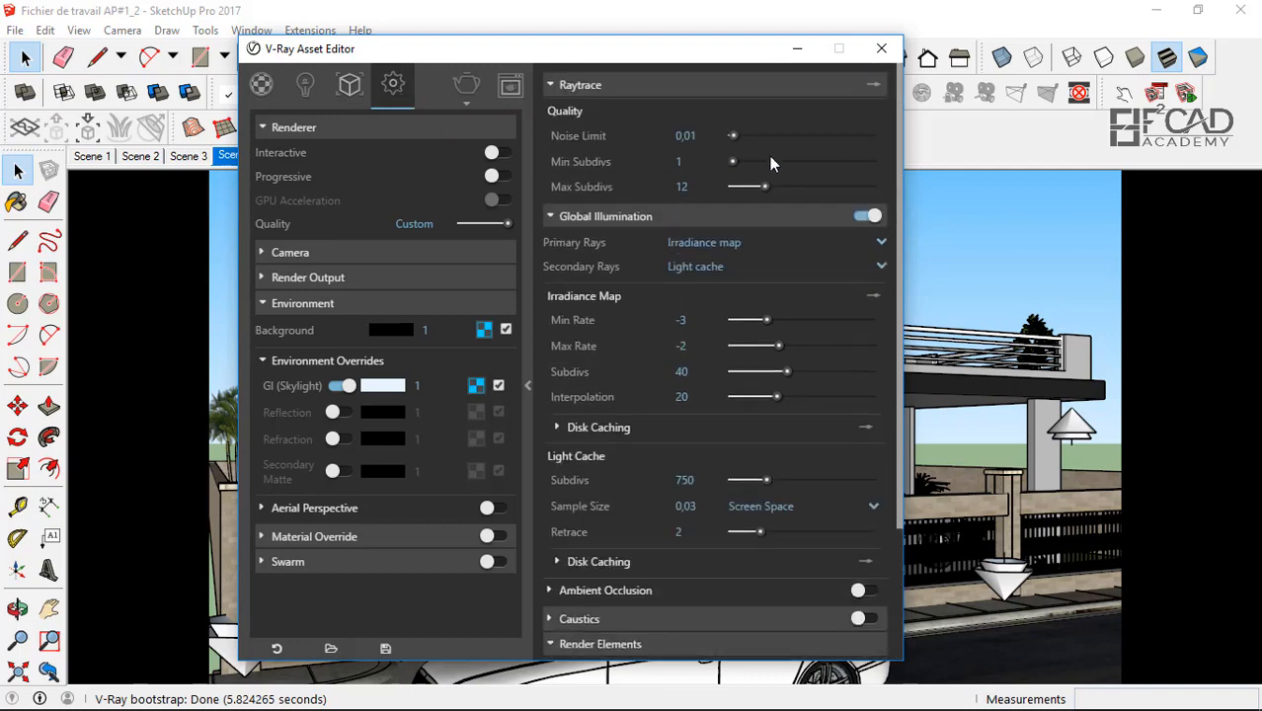
pyautogui.click(290, 306)
pyautogui.click(317, 278)
pyautogui.doubleClick(397, 353)
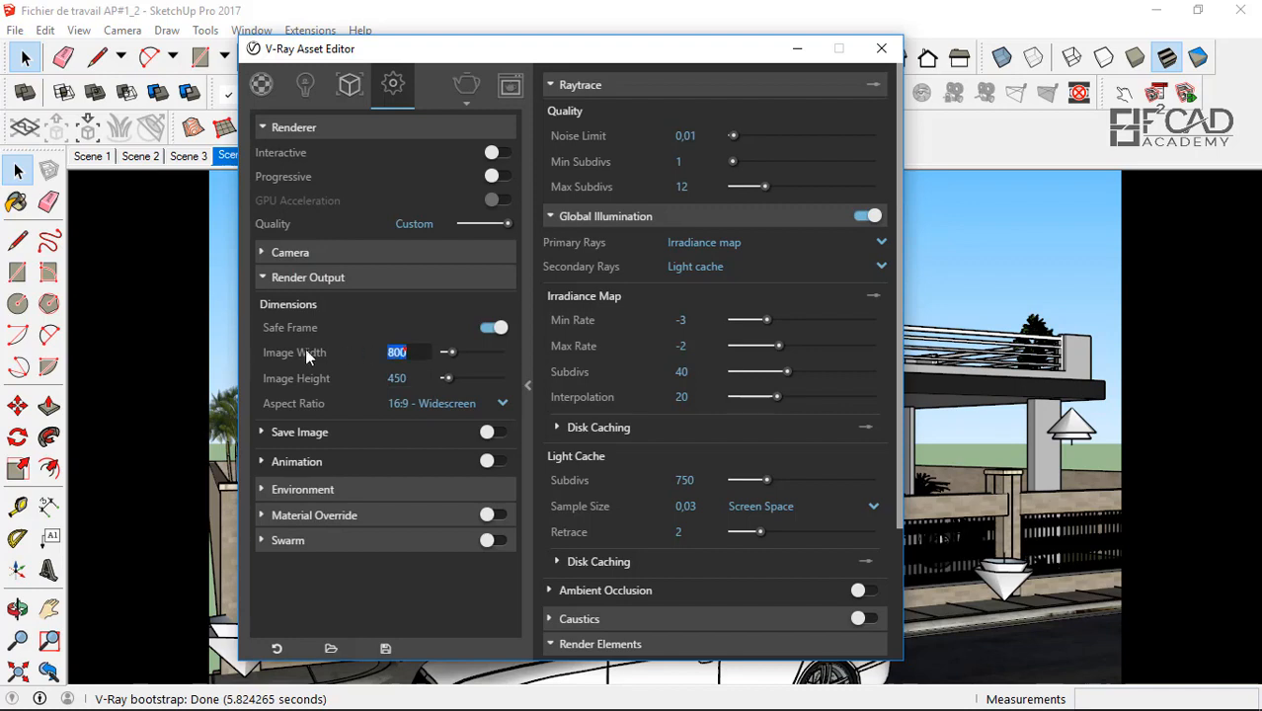
pyautogui.write('1280')
pyautogui.doubleClick(419, 377)
pyautogui.write('720')
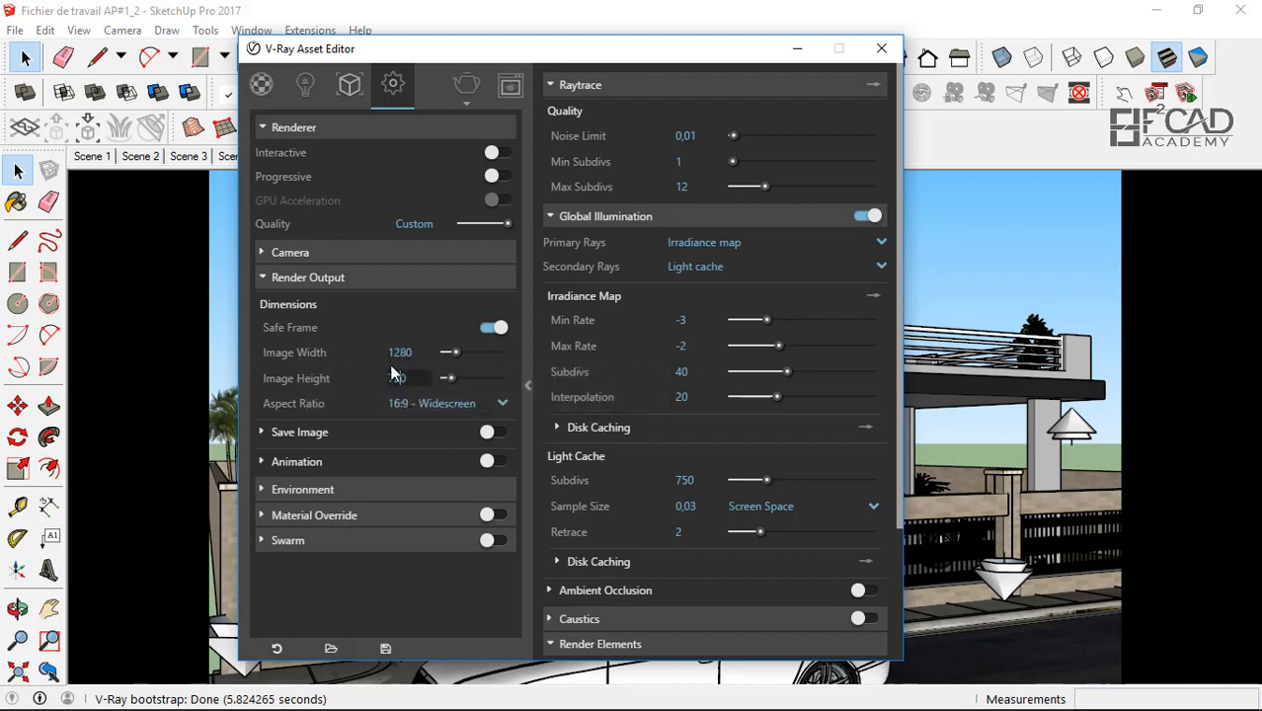
pyautogui.click(325, 281)
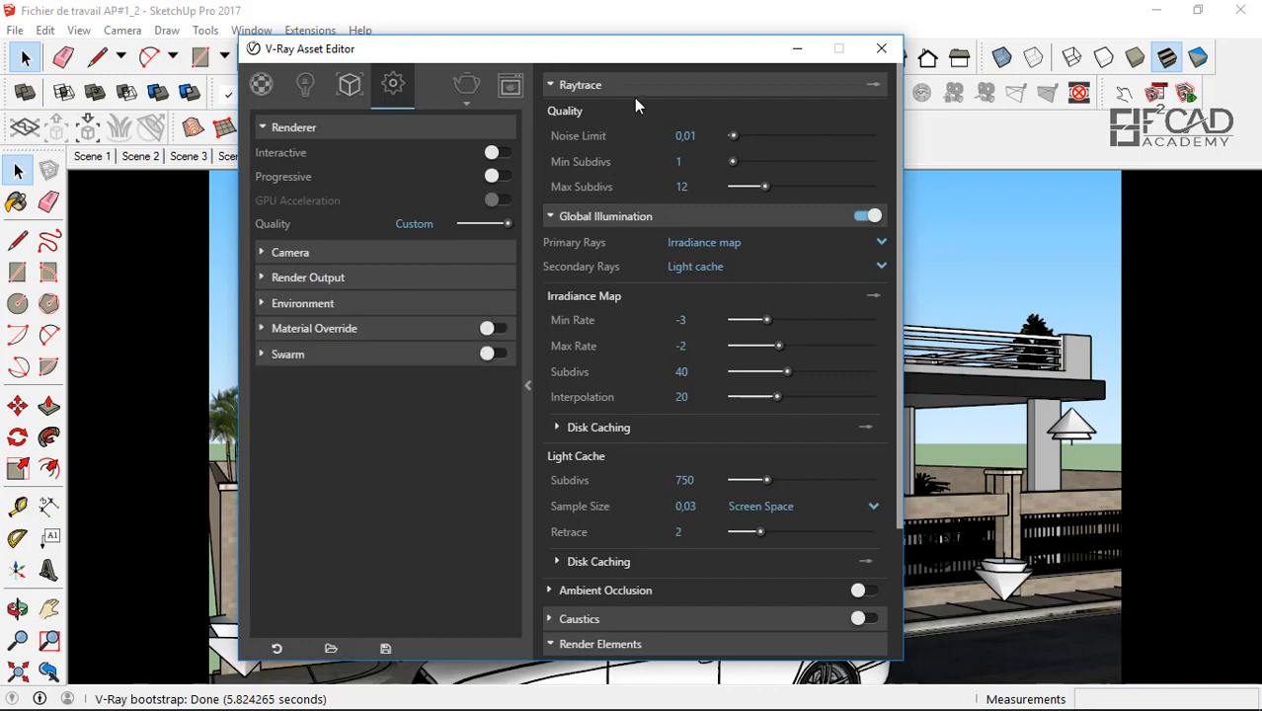
# - Set the Raytrace noise limit to 0,005 in the V-Ray quality settings
pyautogui.moveTo(615, 53); pyautogui.dragTo(549, 54)
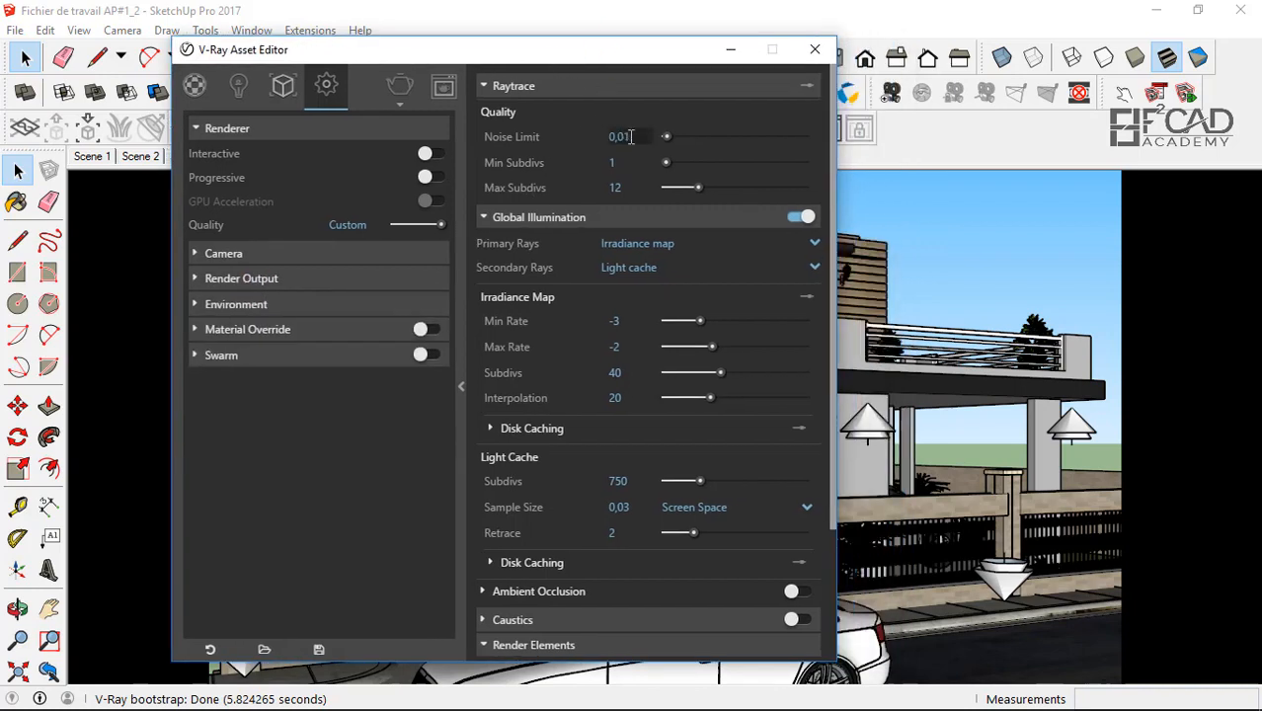
pyautogui.click(631, 136)
pyautogui.doubleClick(620, 136)
pyautogui.write('005')
pyautogui.click(633, 160)
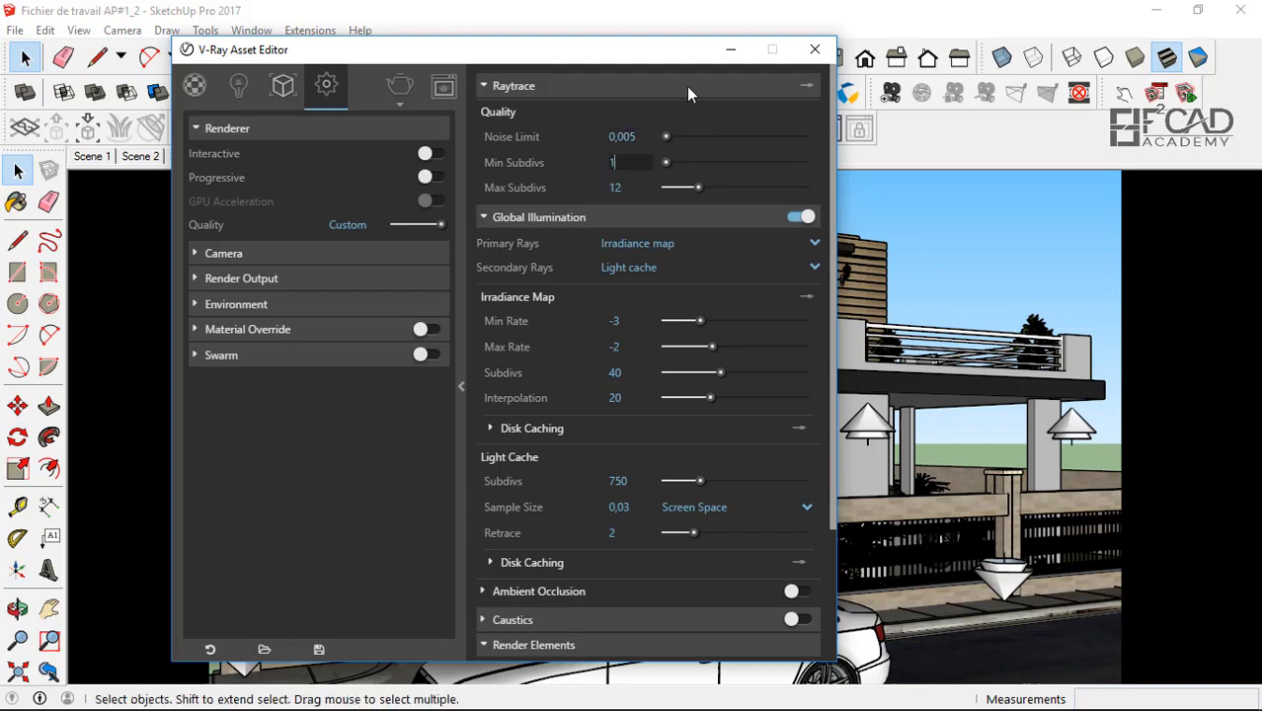
pyautogui.moveTo(631, 46); pyautogui.dragTo(1052, 70)
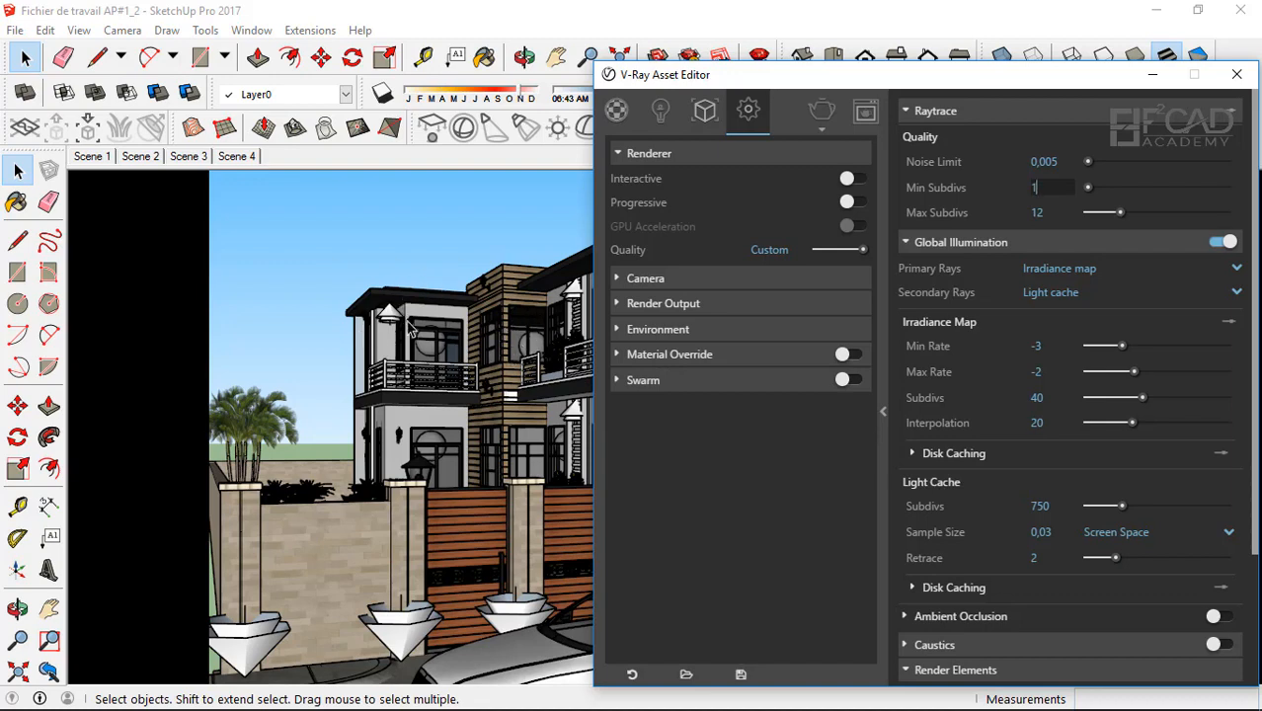
pyautogui.moveTo(741, 81); pyautogui.dragTo(718, 435)
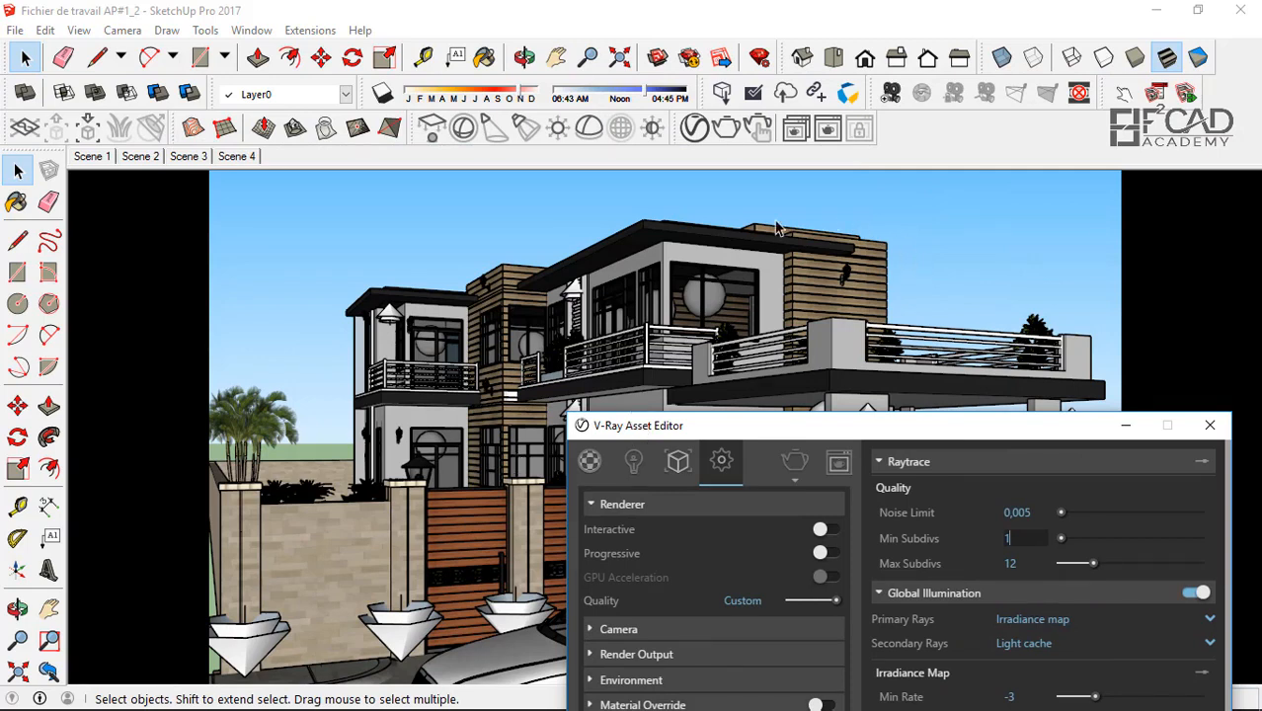
pyautogui.moveTo(943, 430)
pyautogui.mouseDown()
pyautogui.moveTo(895, 384)
pyautogui.moveTo(803, 169)
pyautogui.moveTo(859, 148)
pyautogui.moveTo(1010, 148)
pyautogui.mouseUp()
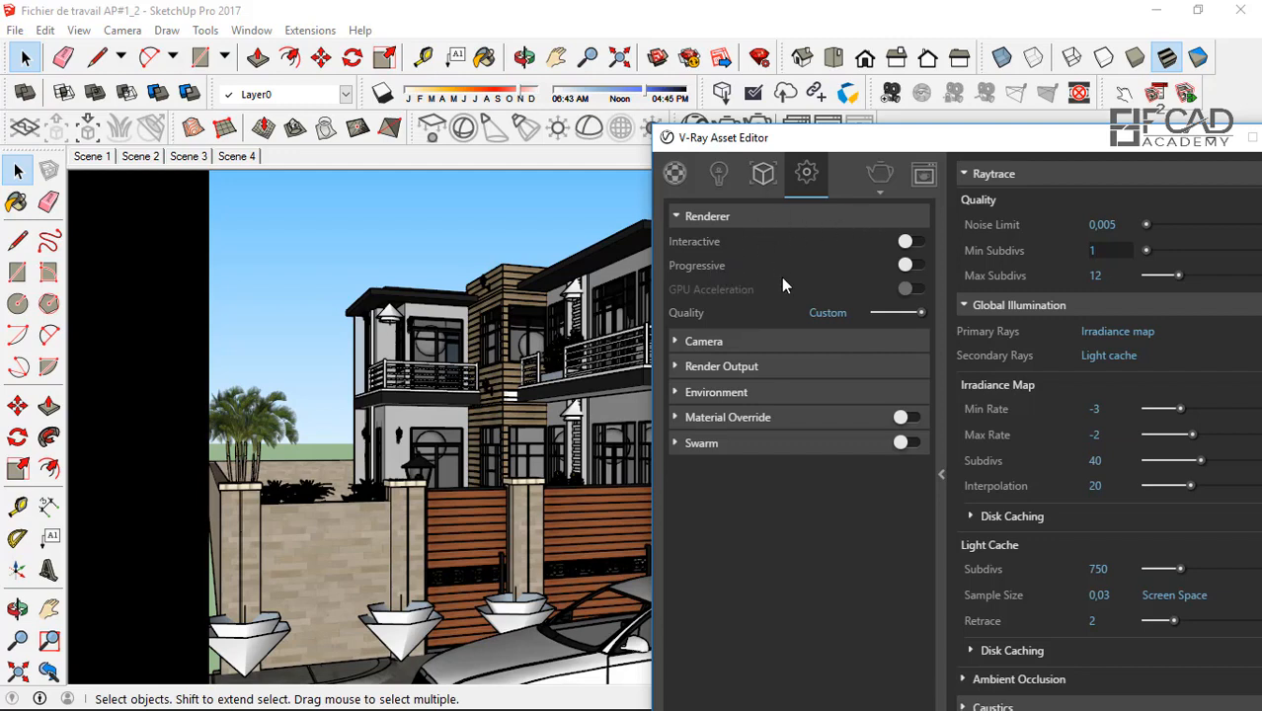
pyautogui.moveTo(905, 139); pyautogui.dragTo(635, 38)
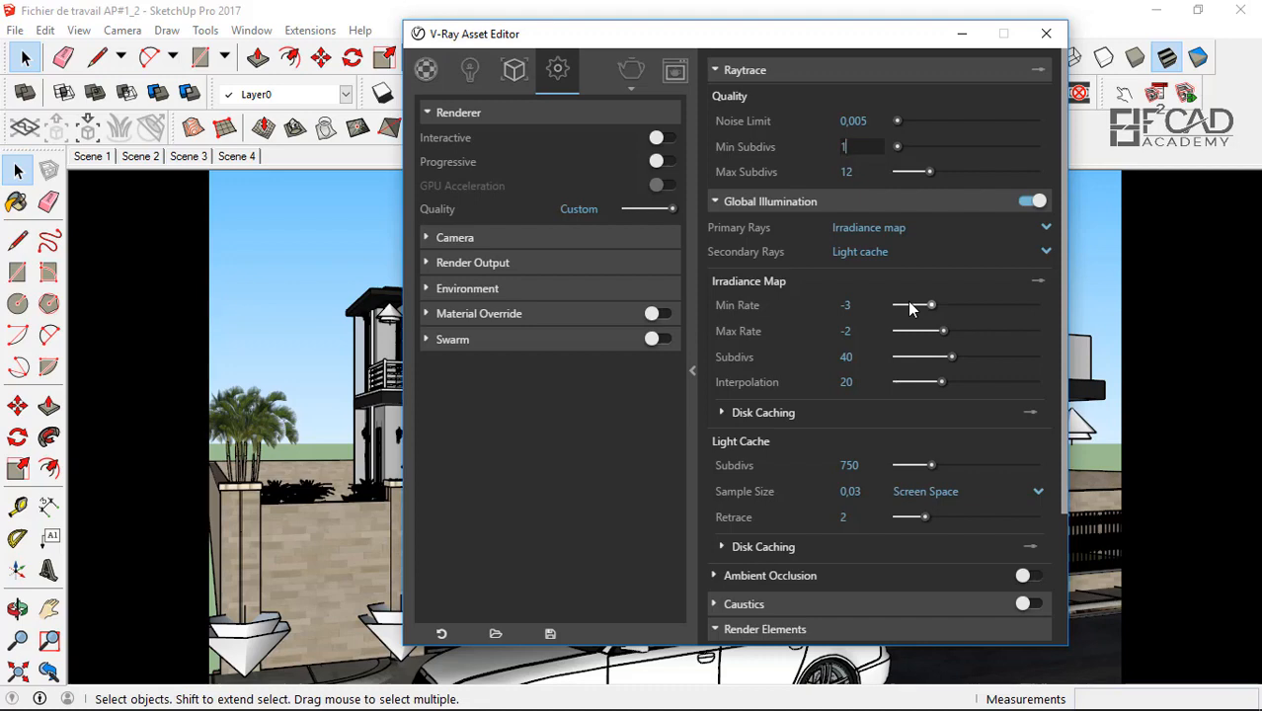
# - Set the Irradiance Map's Max Rate to -1, Subdivs to 60 and Interpolation to 40
pyautogui.click(866, 330)
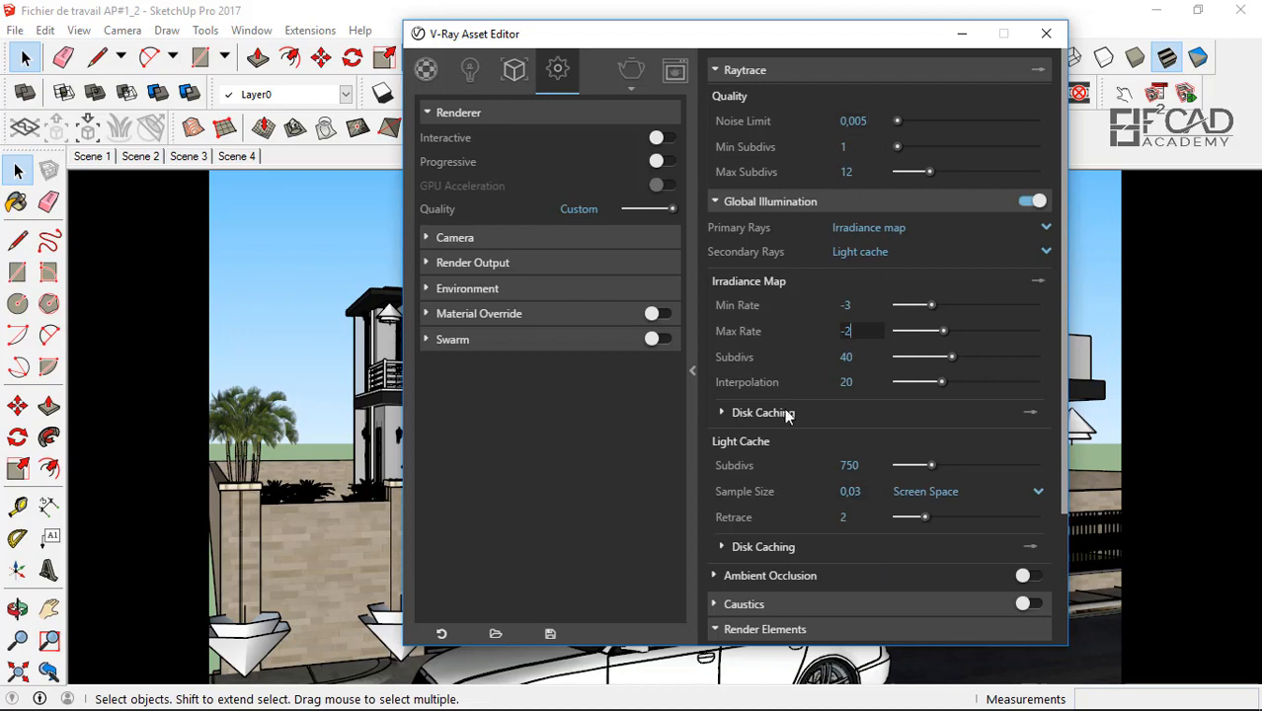
pyautogui.click(867, 171)
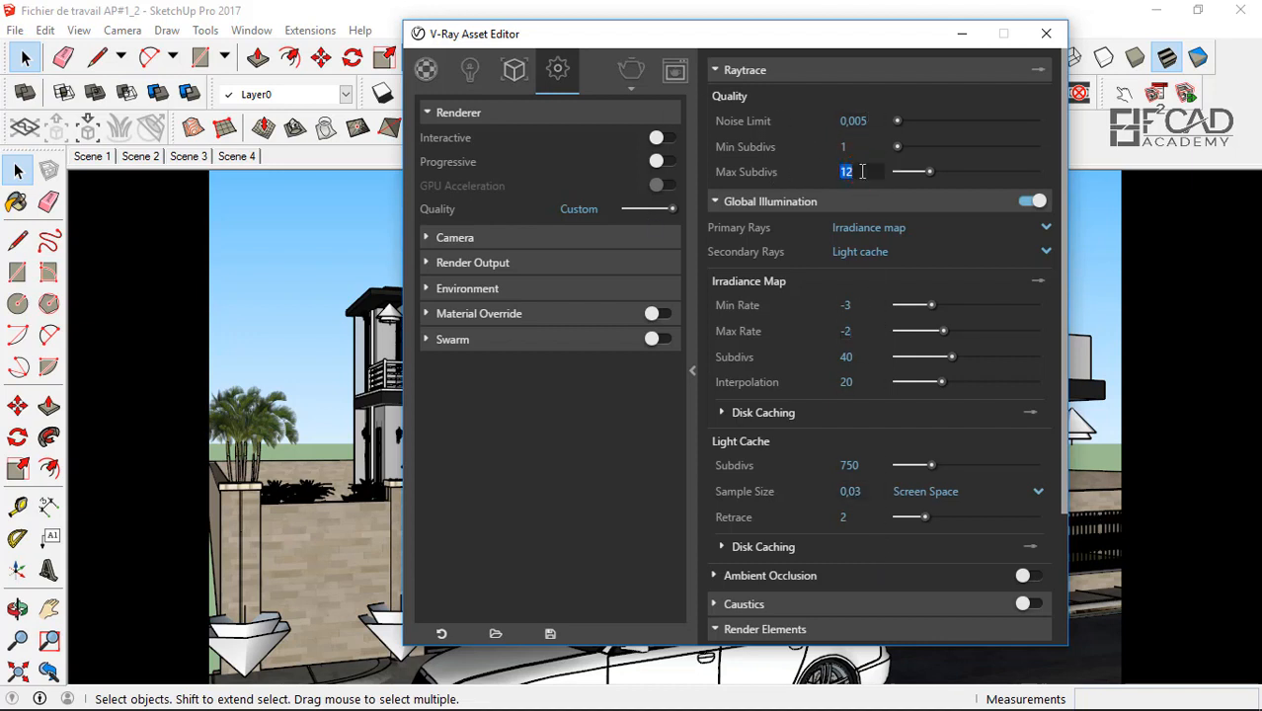
pyautogui.click(853, 330)
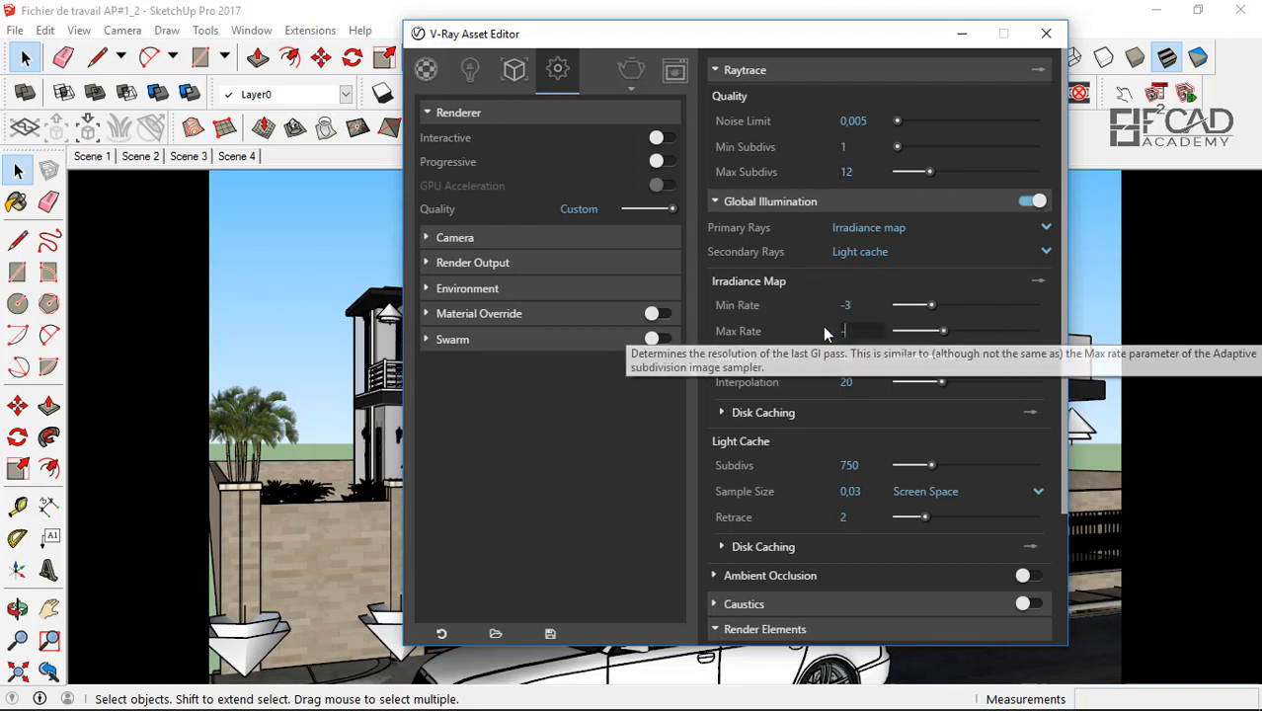
pyautogui.write('-1')
pyautogui.click(868, 306)
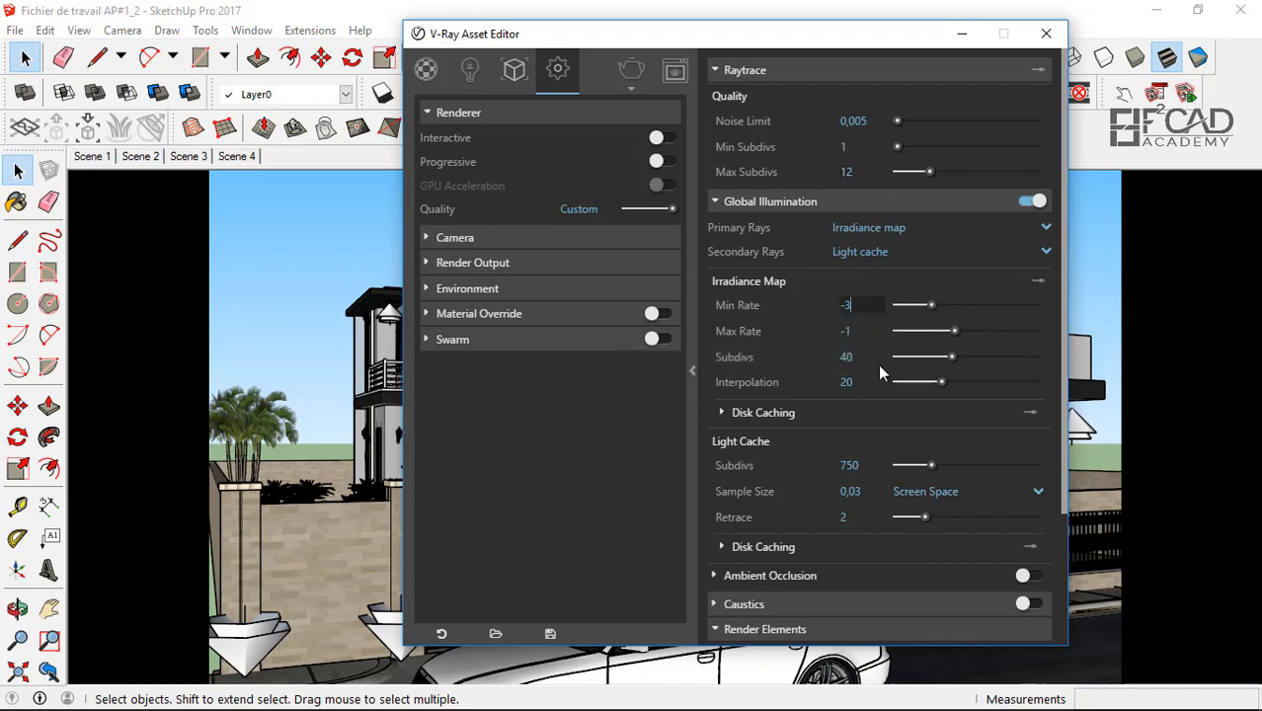
pyautogui.click(850, 356)
pyautogui.write('60')
pyautogui.click(861, 380)
pyautogui.write('40')
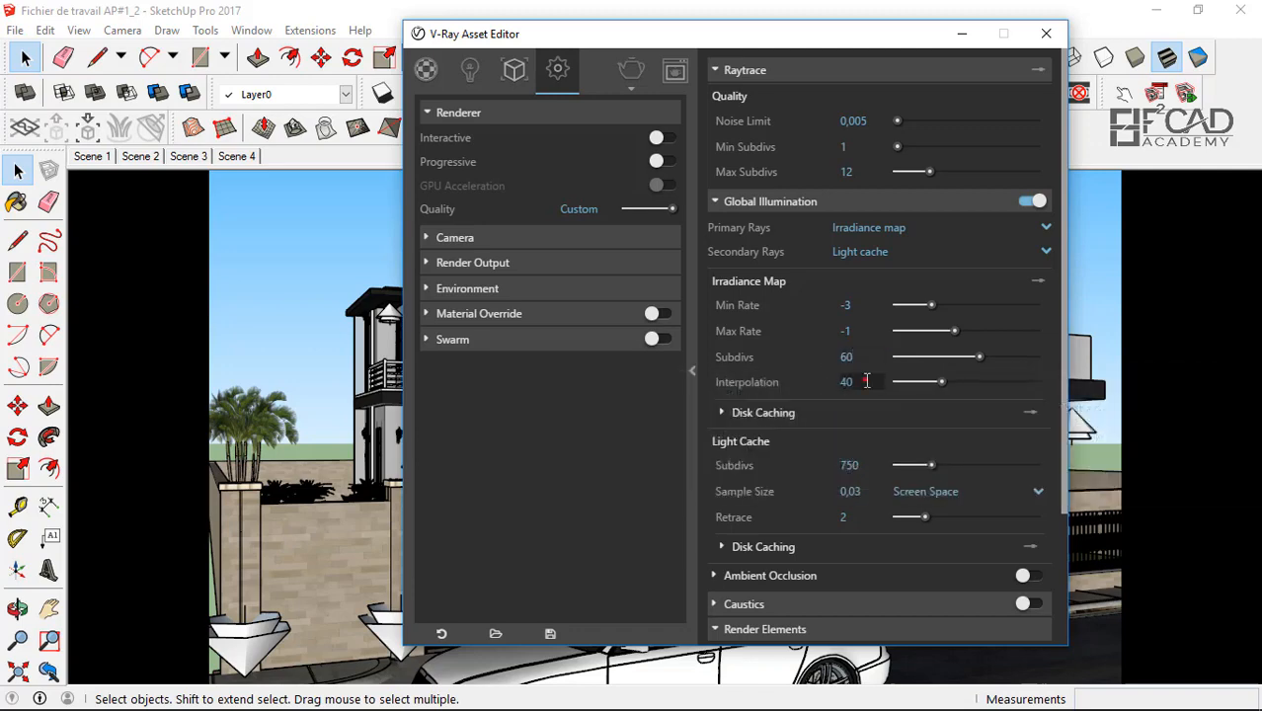
# - Set the Light Cache's Subdivs to 1500 and Sample Size to 0,02
pyautogui.click(849, 465)
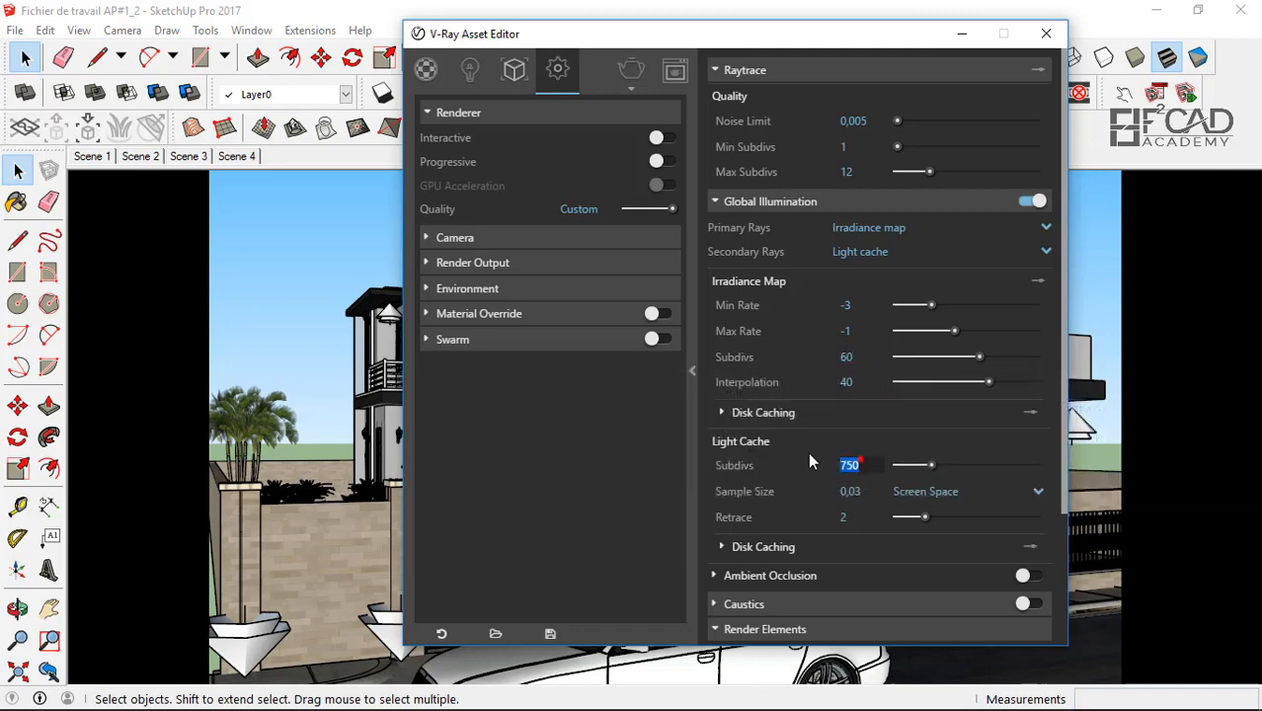
pyautogui.write('1500')
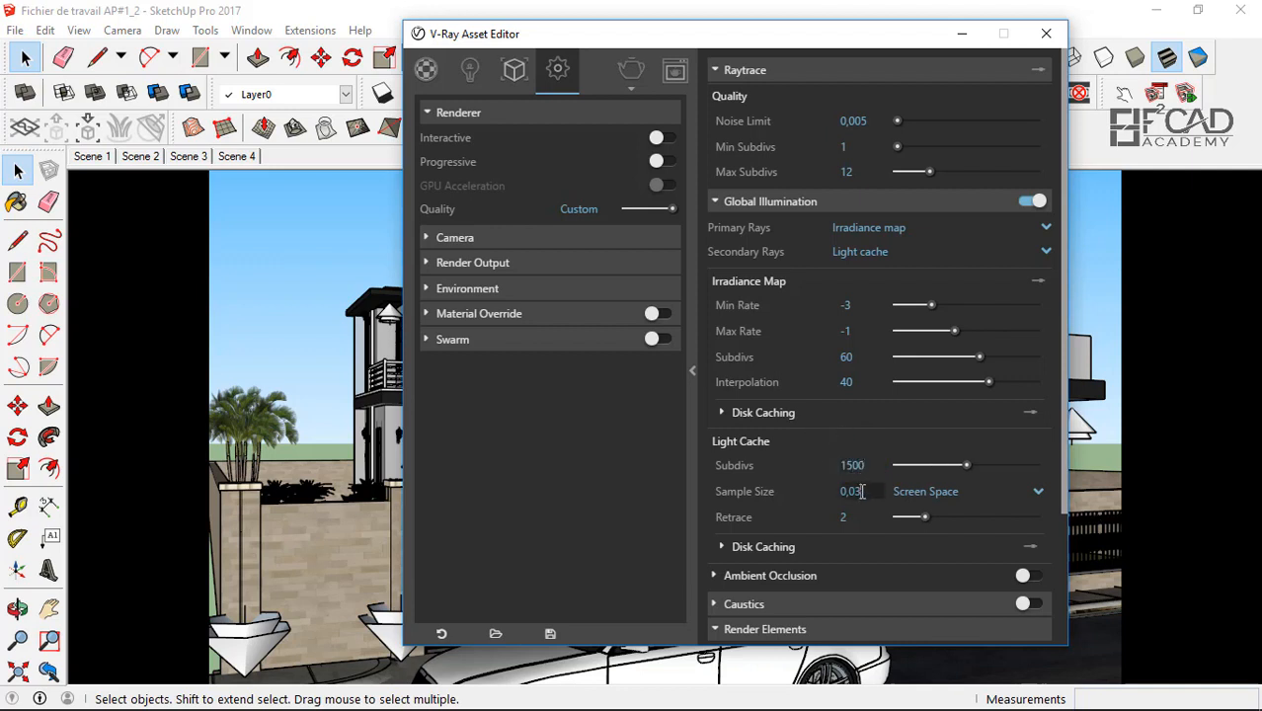
pyautogui.click(858, 491)
pyautogui.write('0,02')
pyautogui.click(824, 518)
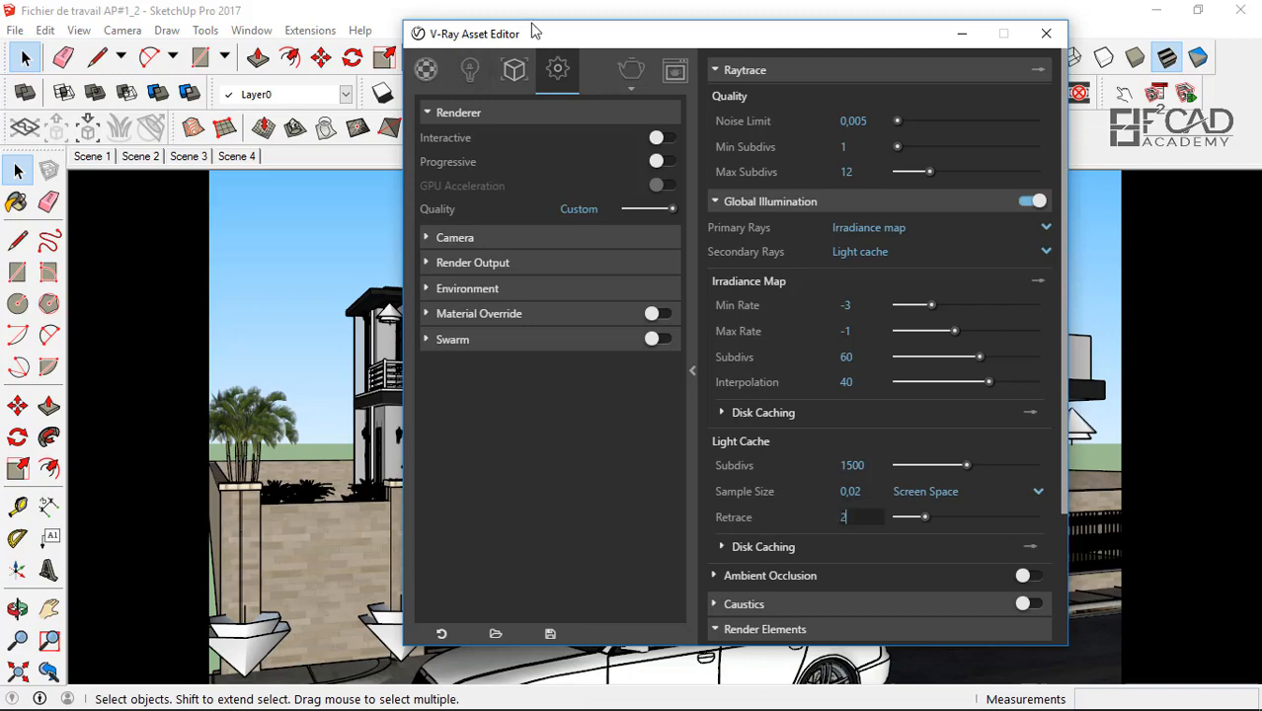
# - Switch to the Scene 2 view, render it with V-Ray using the final settings, and enlarge the frame buffer window
pyautogui.moveTo(642, 40); pyautogui.dragTo(718, 62)
pyautogui.click(186, 158)
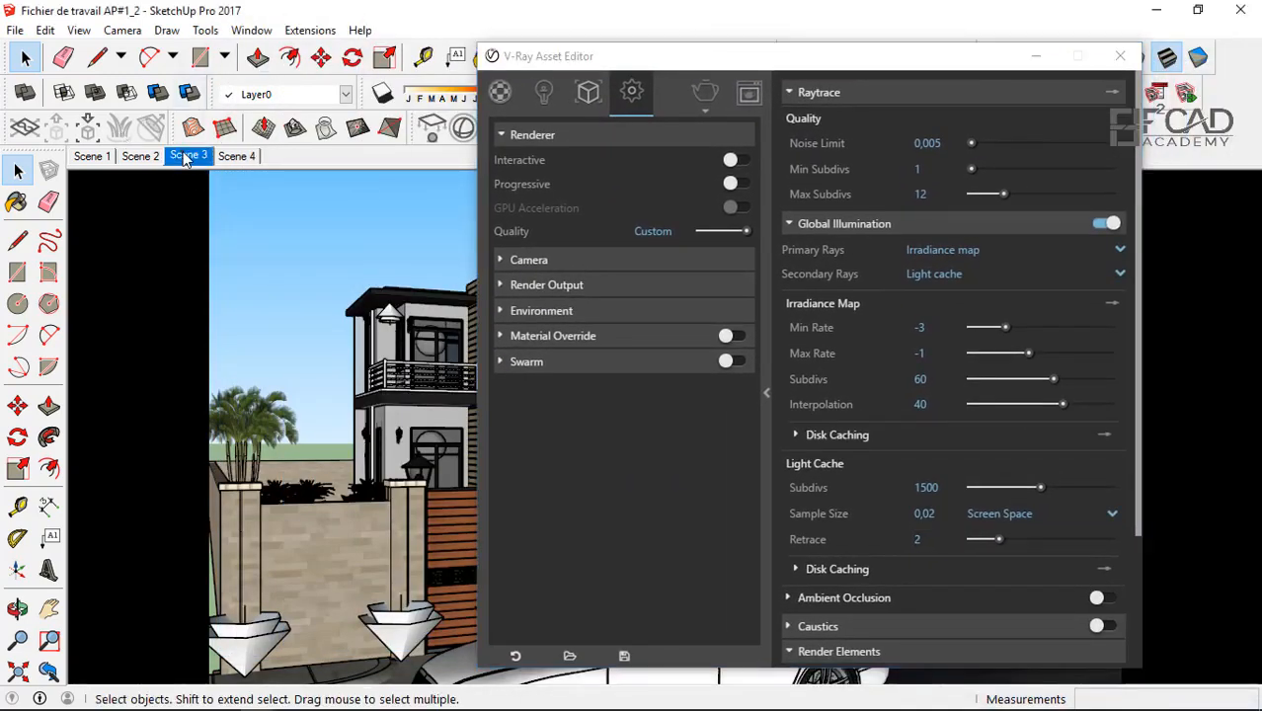
pyautogui.click(144, 158)
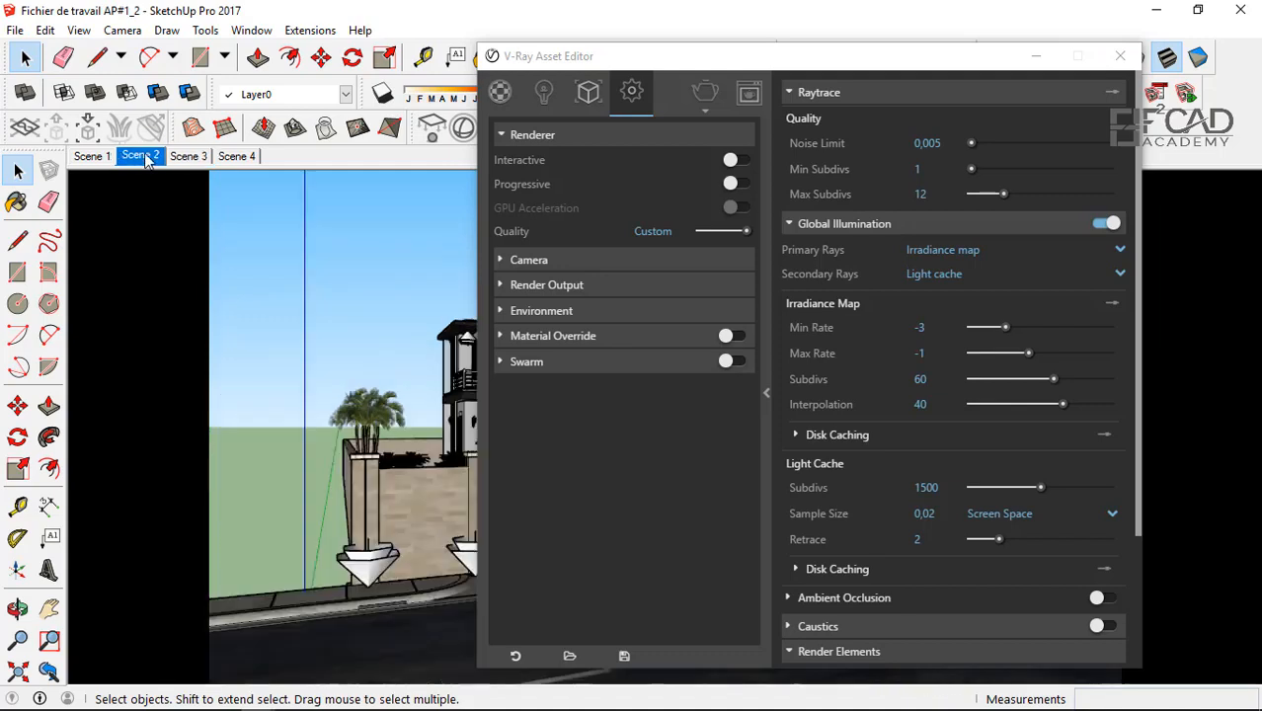
pyautogui.moveTo(659, 71); pyautogui.dragTo(679, 117)
pyautogui.click(693, 118)
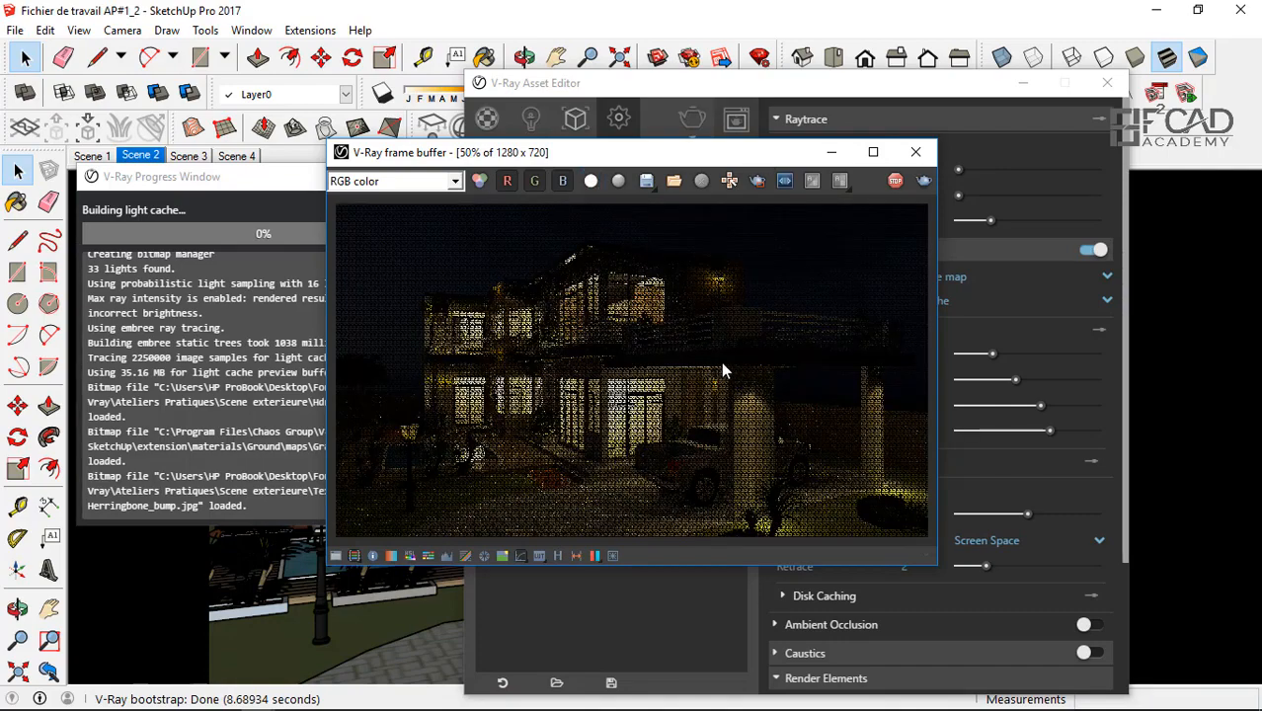
pyautogui.moveTo(555, 160); pyautogui.dragTo(743, 168)
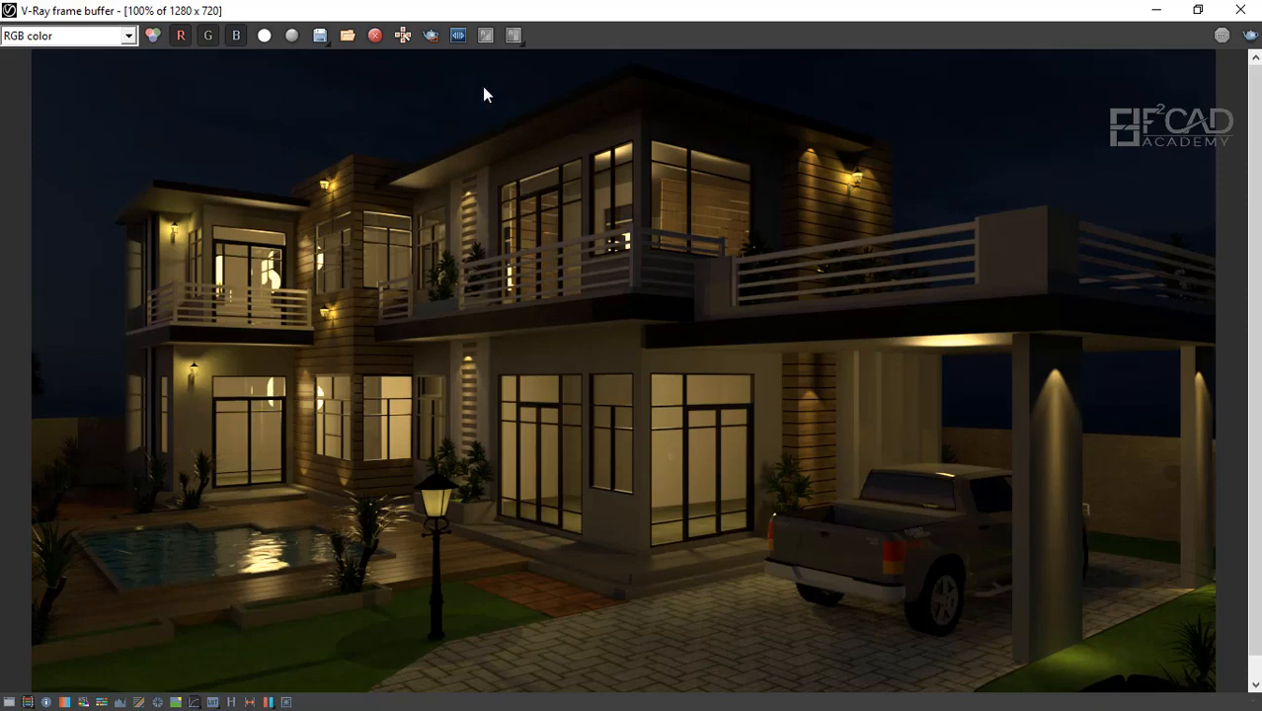
# - Examine the image file formats offered for saving the finished render and leave without saving
pyautogui.click(319, 36)
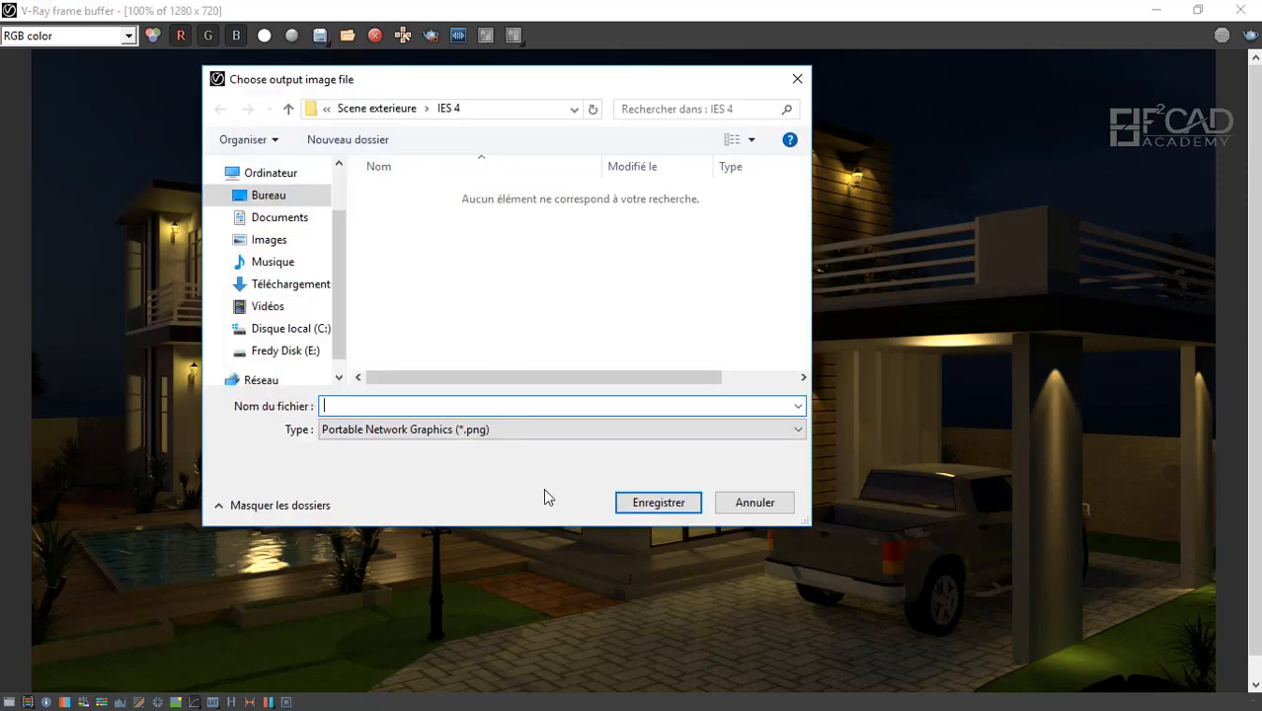
pyautogui.click(507, 429)
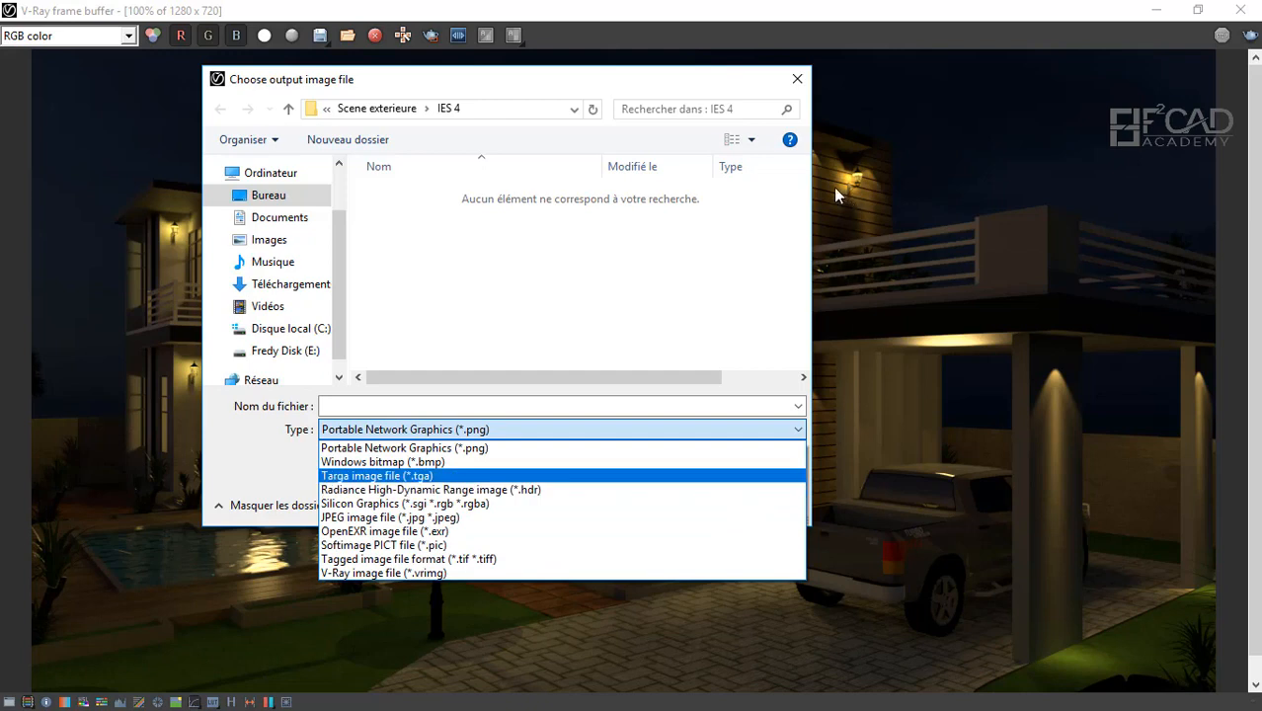
pyautogui.click(798, 82)
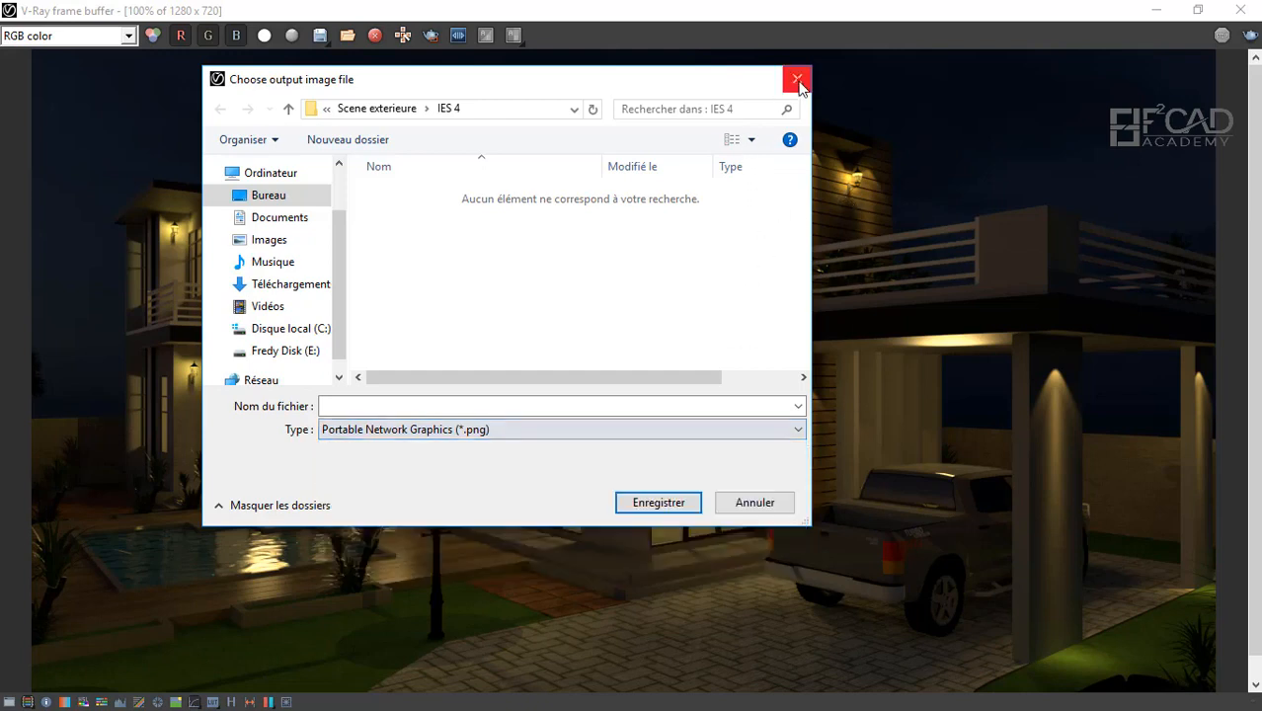
pyautogui.click(798, 82)
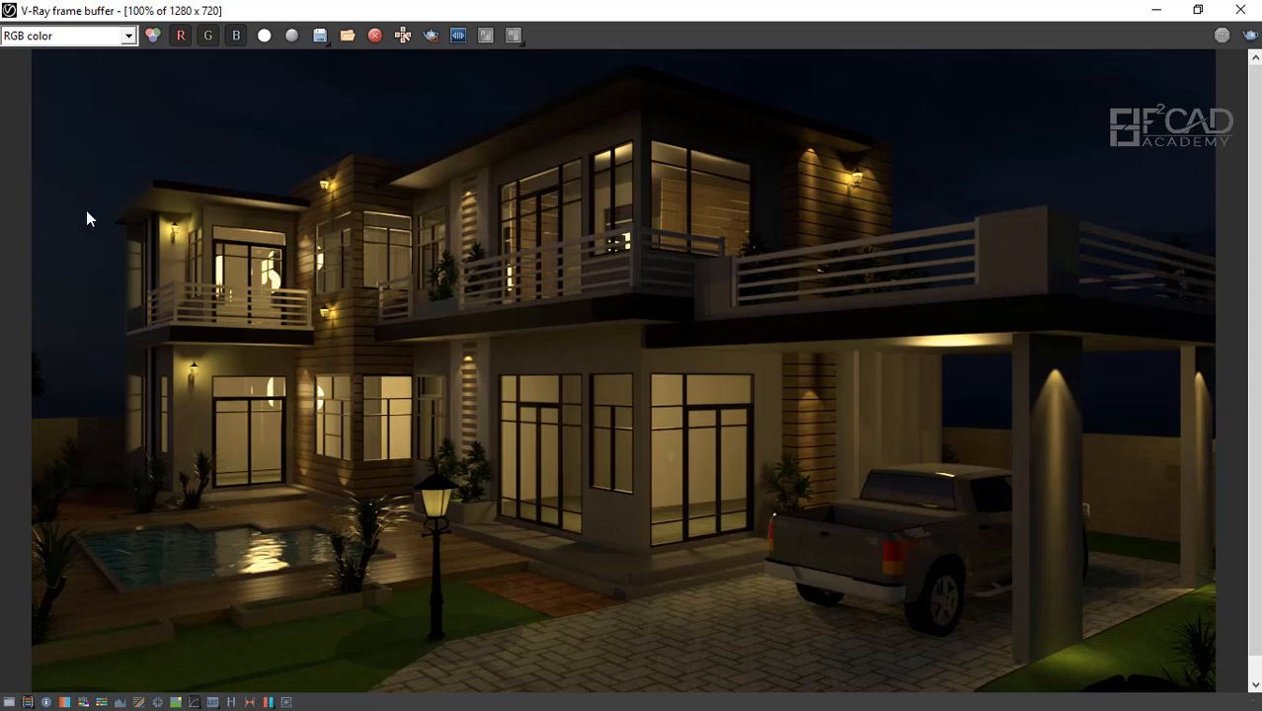
# - Close the V-Ray frame buffer and the V-Ray Asset Editor to return to the villa model
pyautogui.click(1248, 14)
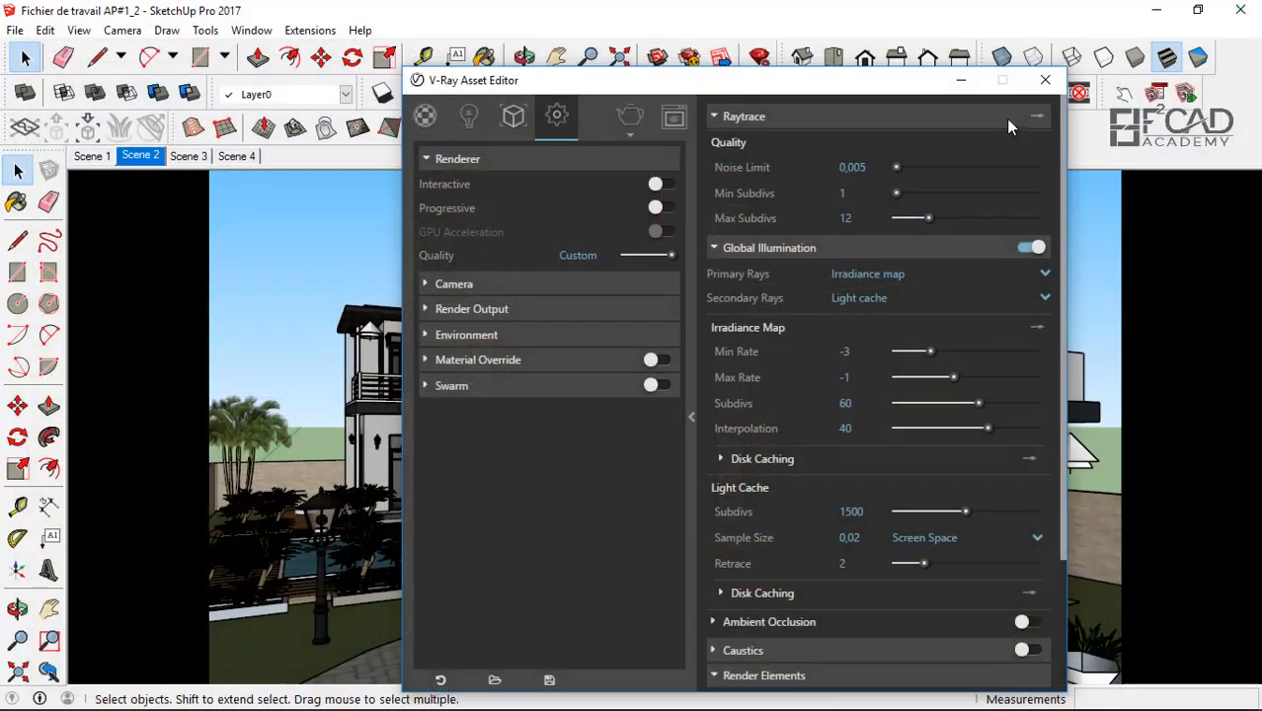
pyautogui.click(1051, 83)
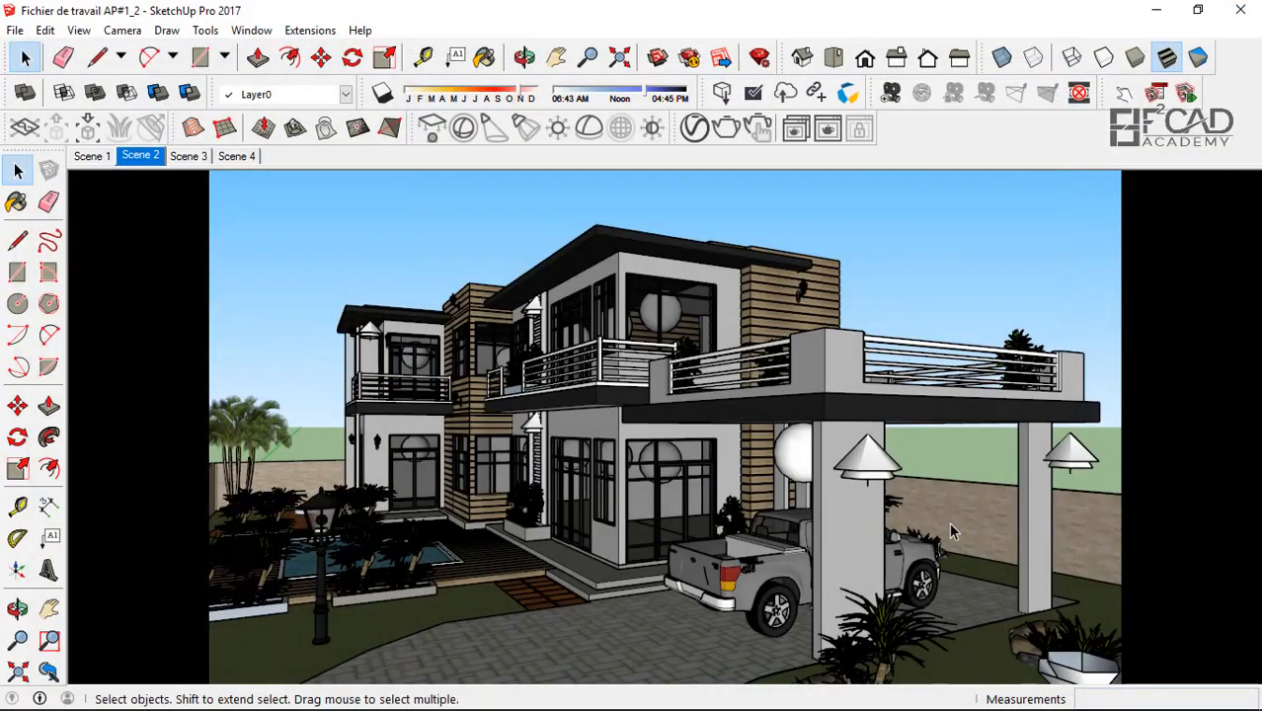